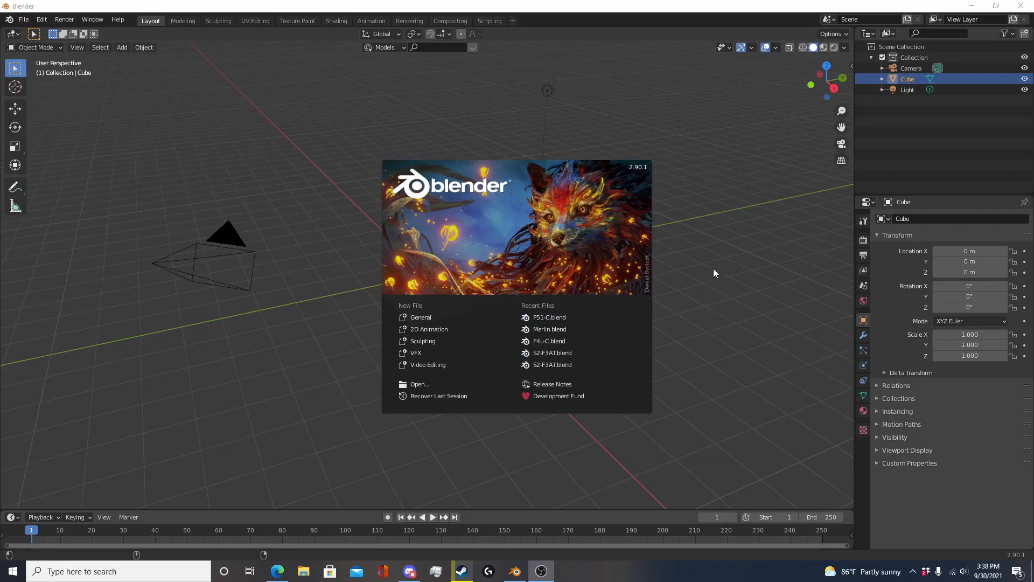
# Step: Dismiss the splash screen and orbit the default scene to face the cube more closely
pyautogui.click(687, 277)
pyautogui.moveTo(686, 276); pyautogui.dragTo(529, 280, button='middle')
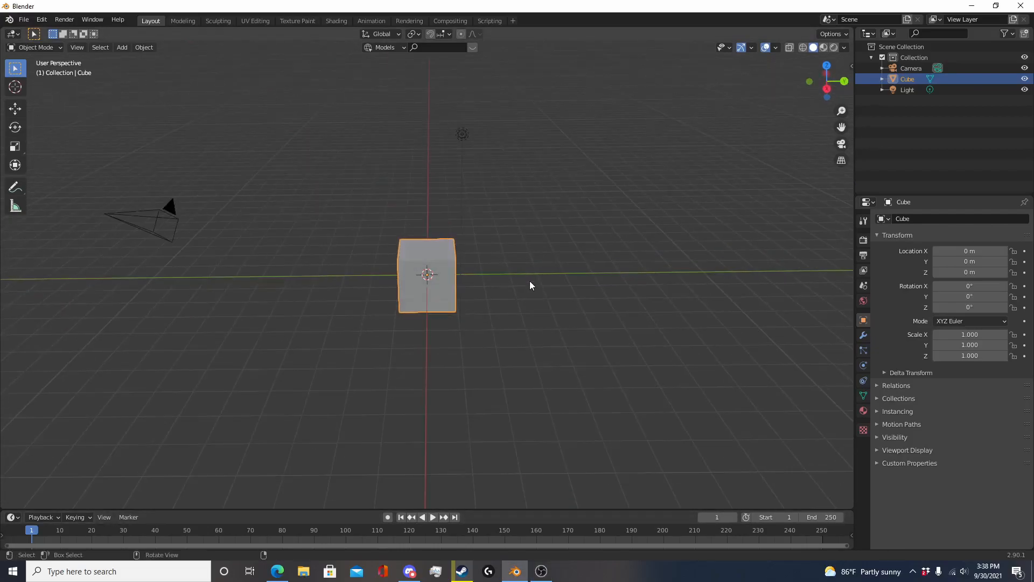
pyautogui.scroll(2, 535, 293)
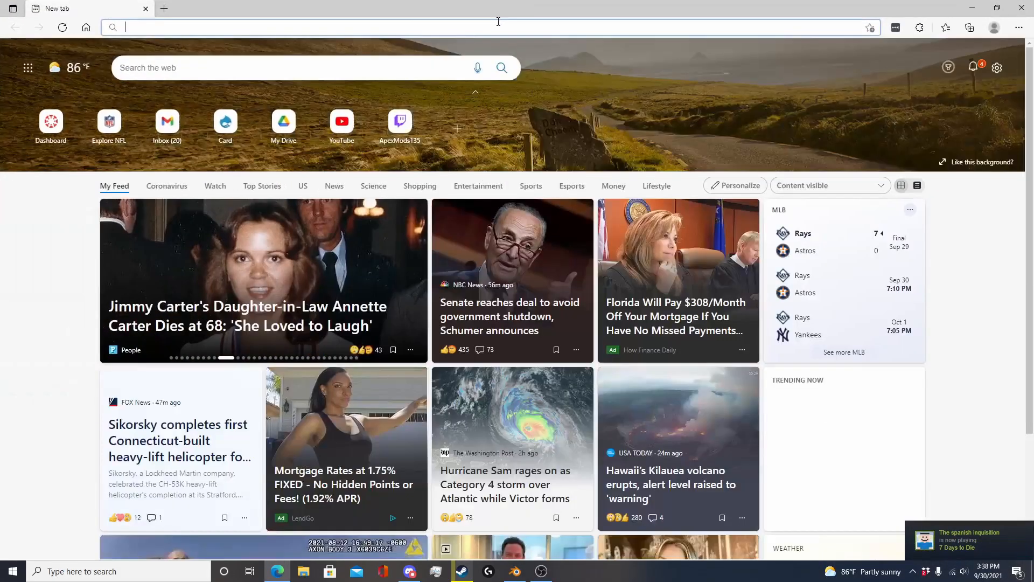
# Step: Switch to the web browser and search for "p51 blueprint", showing the image results
pyautogui.click(310, 22)
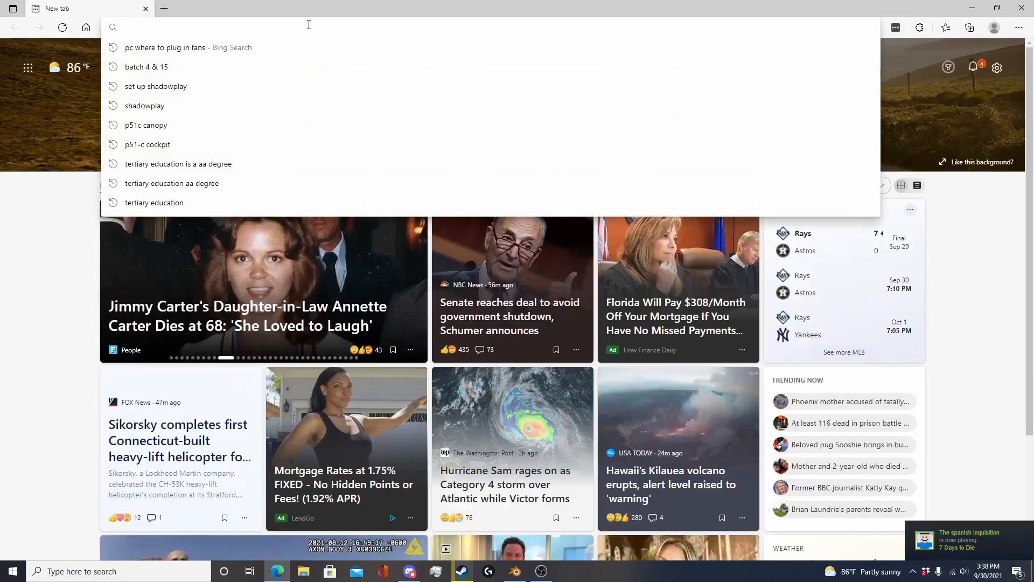
pyautogui.write('P51')
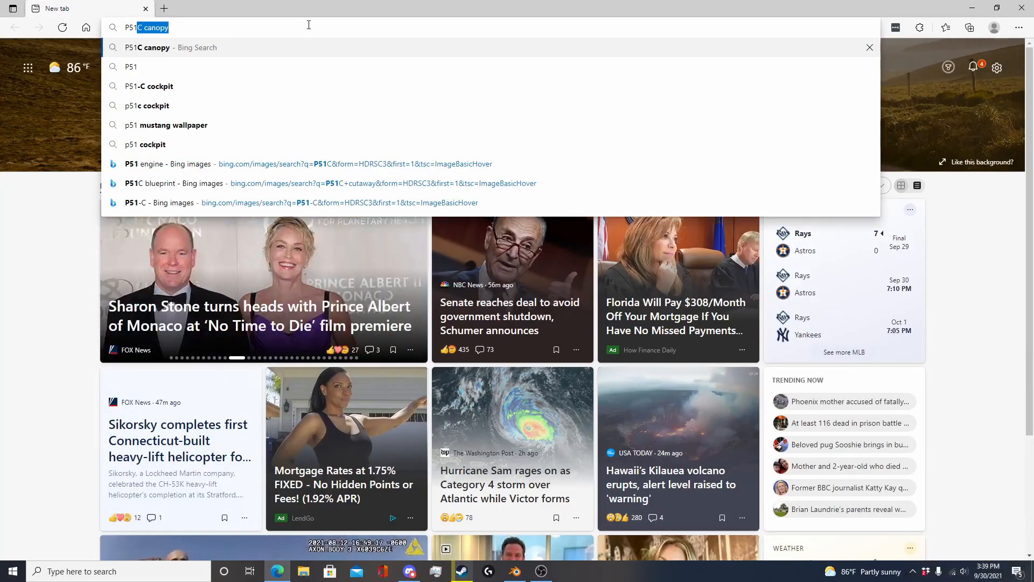
pyautogui.write(' B')
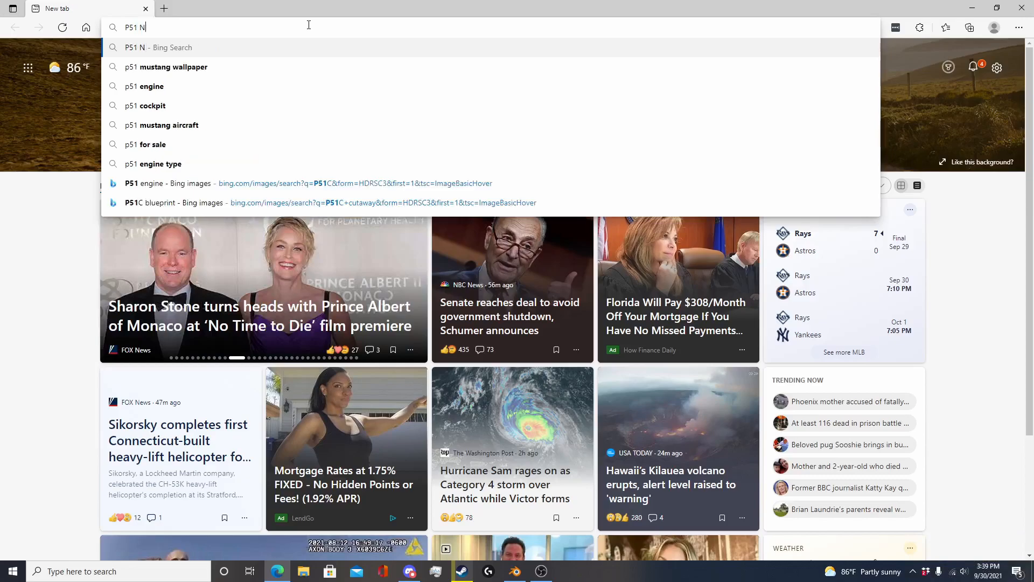
pyautogui.write('lueprint')
pyautogui.press('Return')
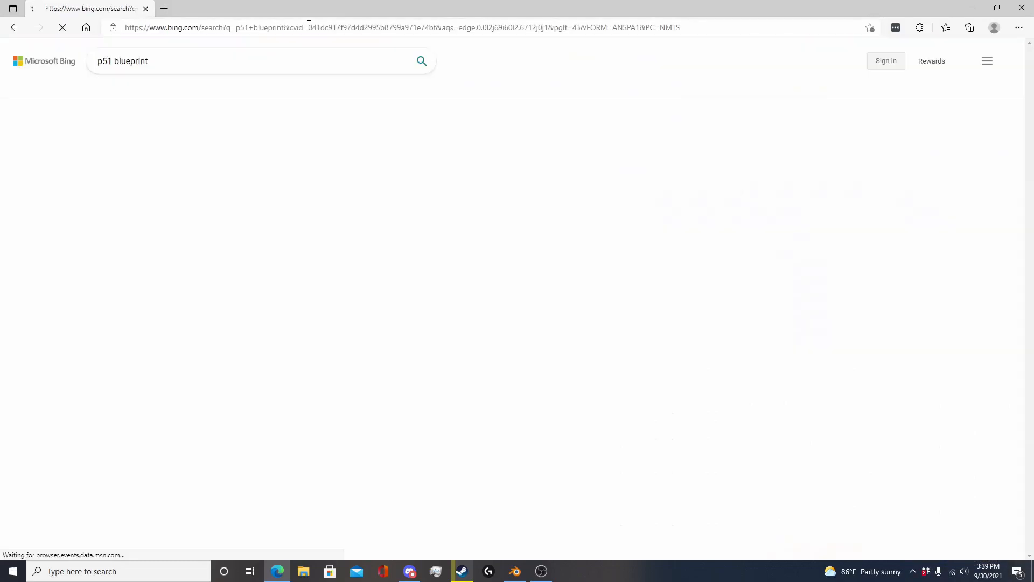
pyautogui.click(240, 88)
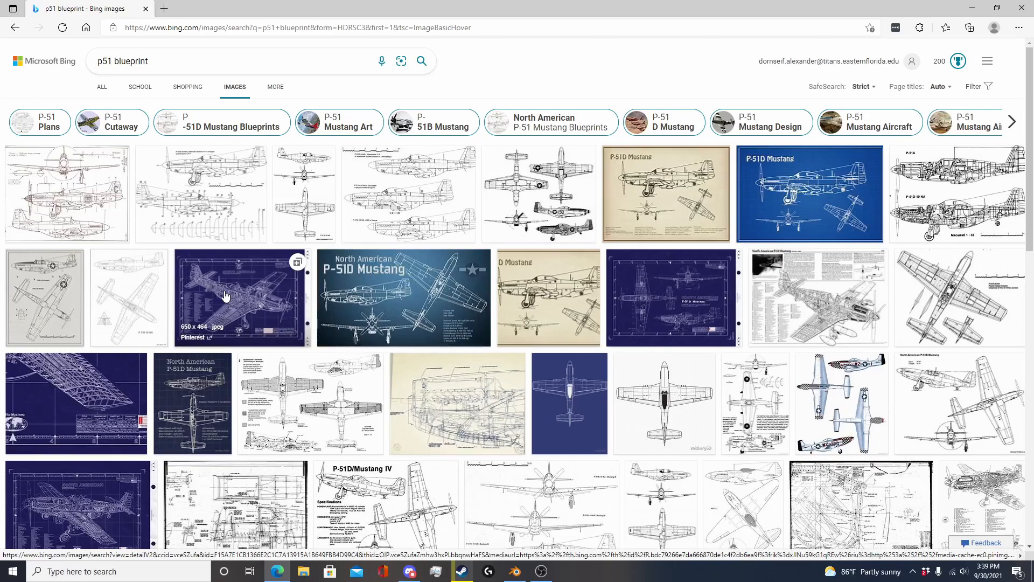
# Step: Open the white multi-view P-51 Mustang blueprint, save it as a JPEG in Downloads, and close the browser tab
pyautogui.click(524, 198)
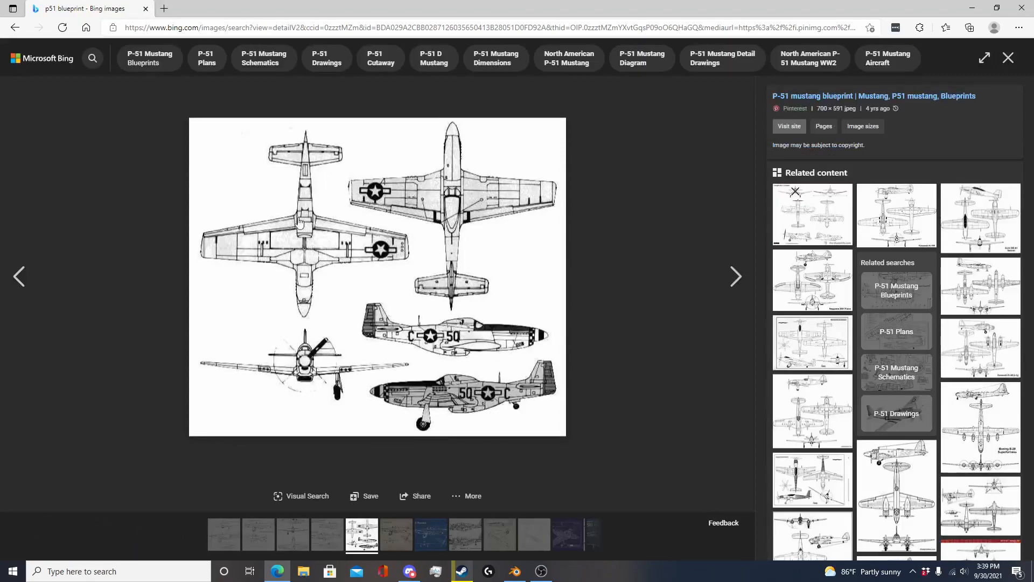
pyautogui.rightClick(348, 318)
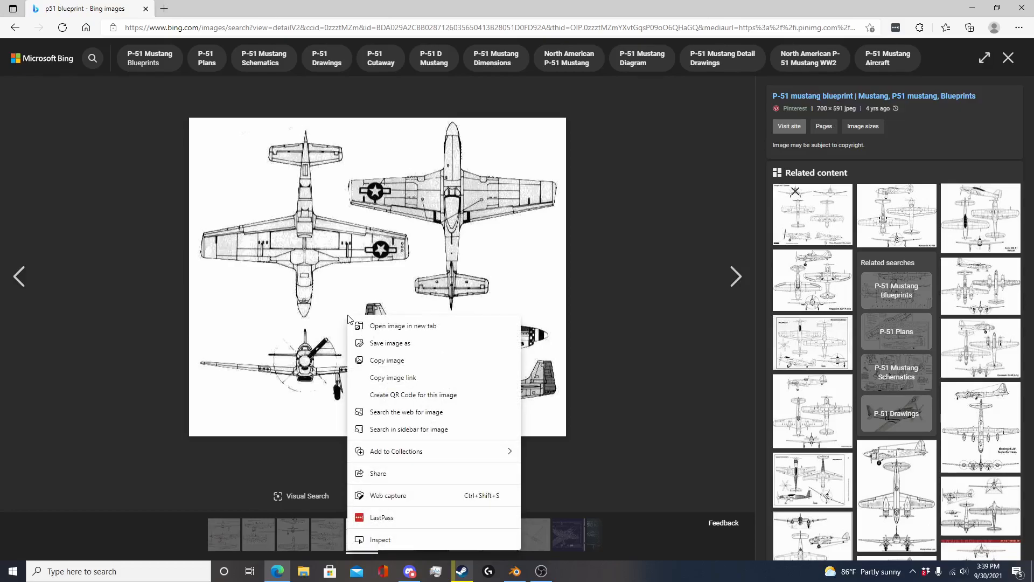
pyautogui.click(387, 343)
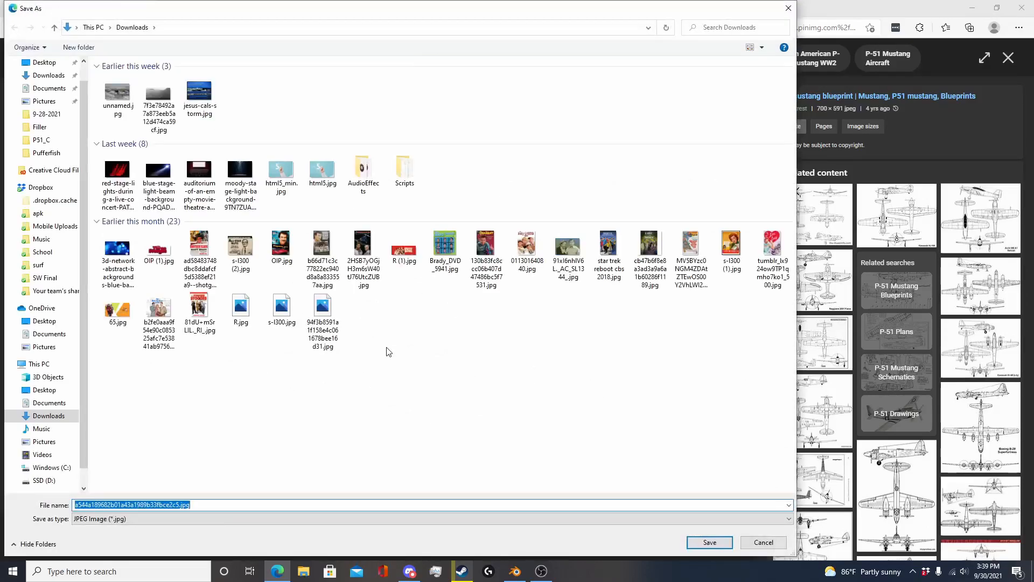
pyautogui.click(717, 542)
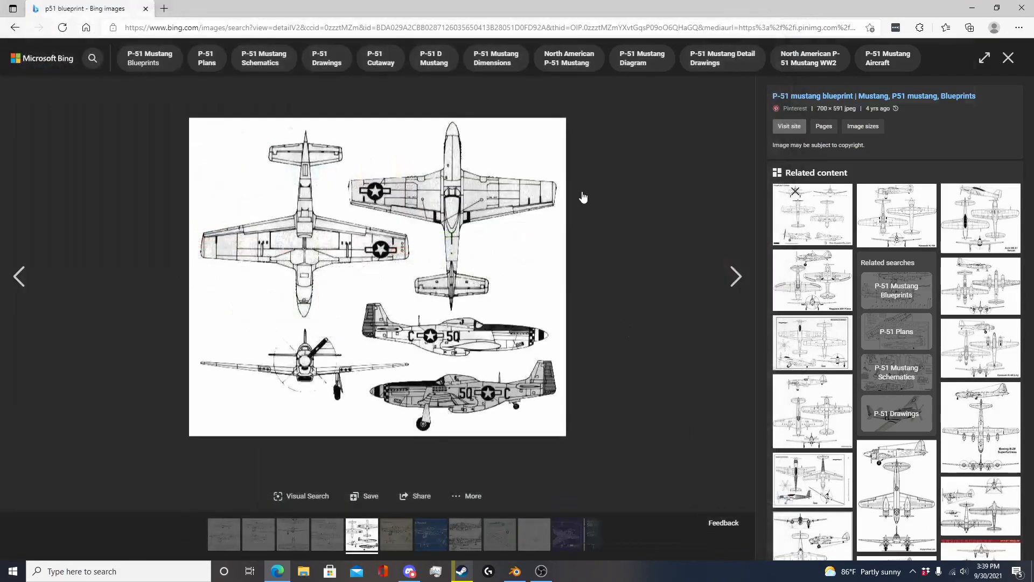
pyautogui.click(145, 8)
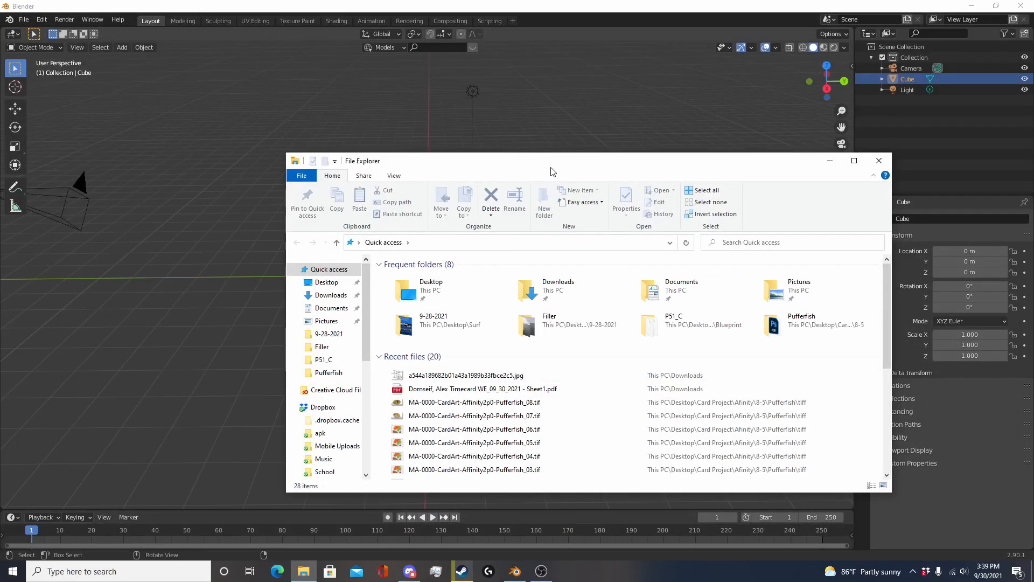
# Step: Open the Downloads folder in File Explorer and select the saved blueprint image
pyautogui.moveTo(550, 168); pyautogui.dragTo(582, 121)
pyautogui.click(368, 247)
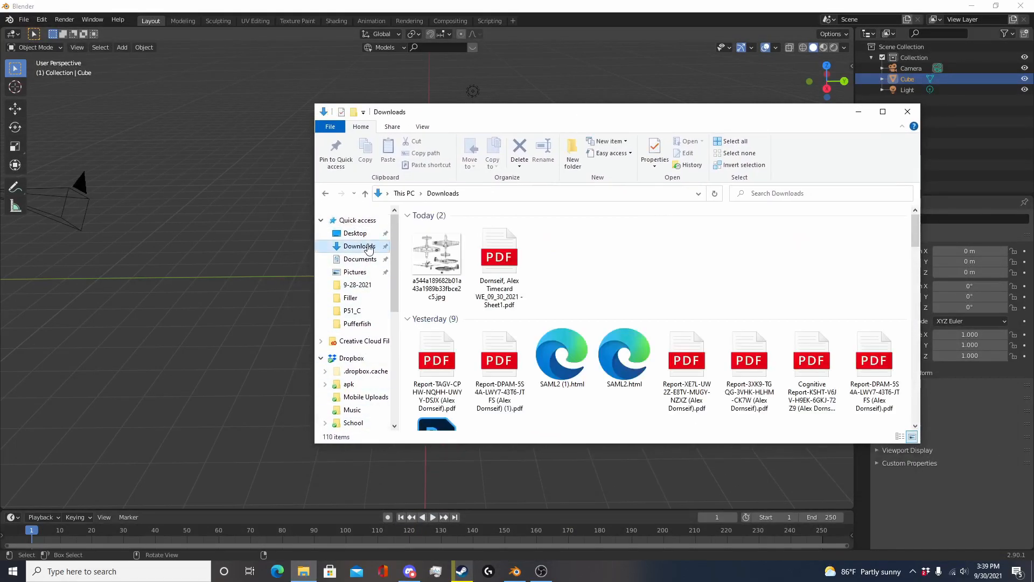
pyautogui.click(433, 291)
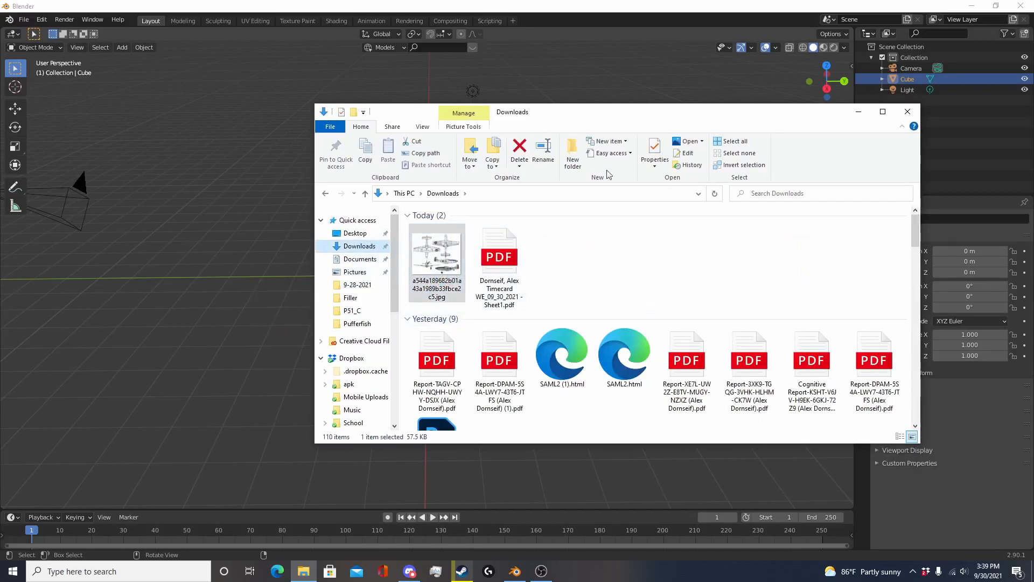
# Step: Return to Blender and set the viewport to the right orthographic view
pyautogui.click(561, 6)
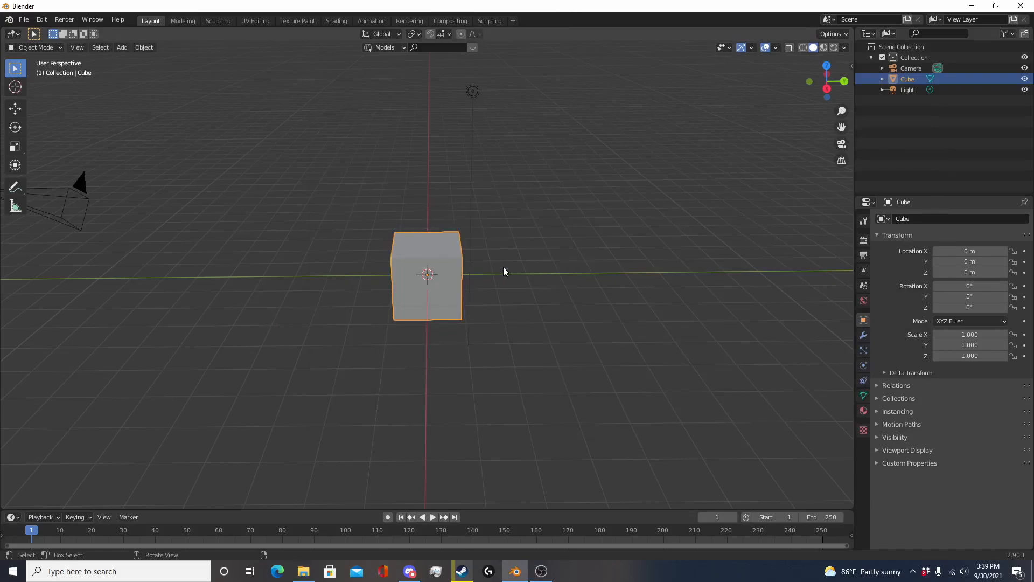
pyautogui.press('KP_3')
pyautogui.scroll(-3, 482, 262)
pyautogui.scroll(4, 474, 275)
pyautogui.scroll(1, 473, 277)
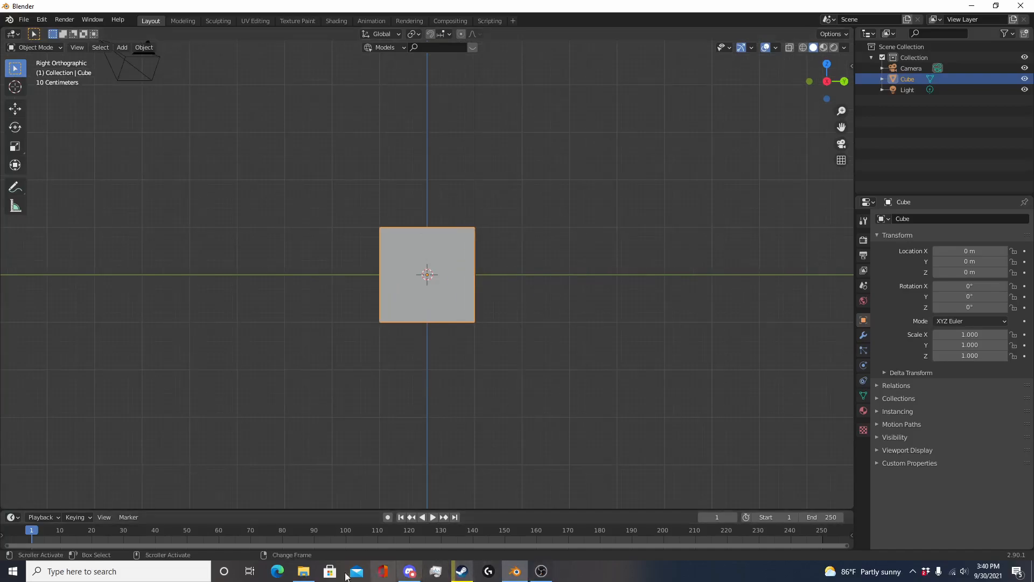
# Step: Bring the downloaded blueprint from File Explorer into the right view as a reference image beside the cube, and close the folder window
pyautogui.click(303, 571)
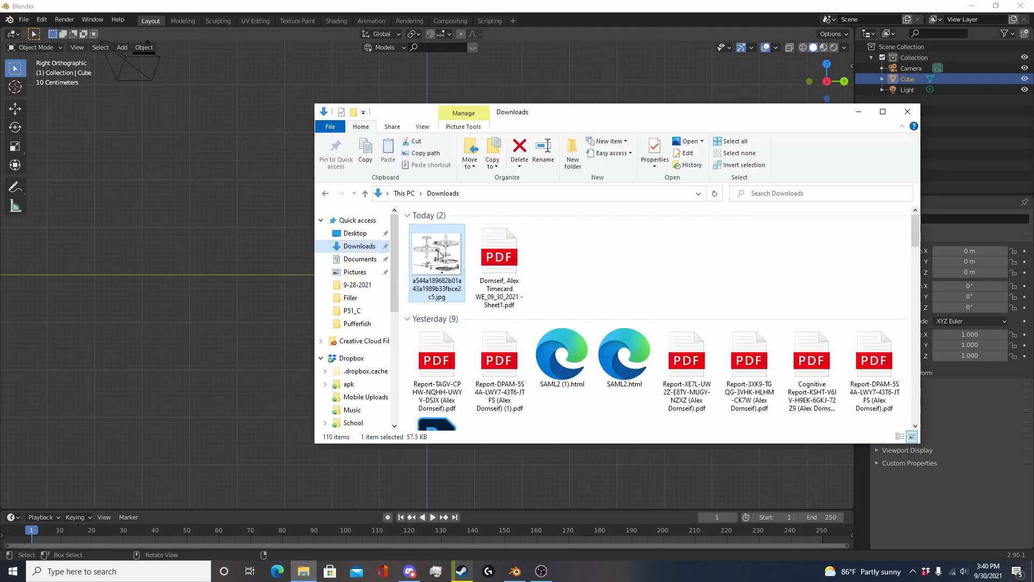
pyautogui.moveTo(370, 275); pyautogui.dragTo(220, 245)
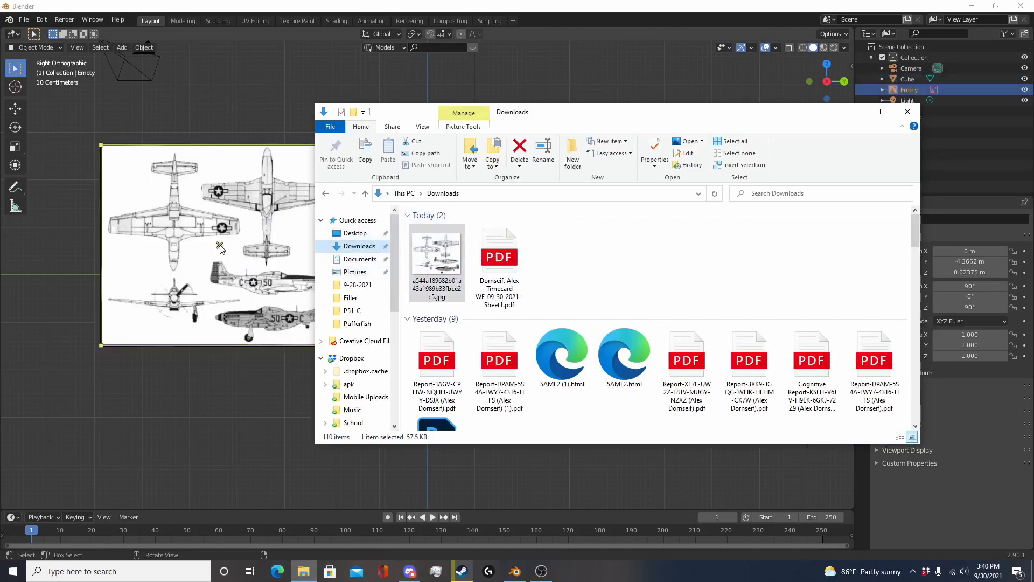
pyautogui.click(908, 111)
pyautogui.scroll(2, 319, 271)
pyautogui.scroll(-1, 323, 266)
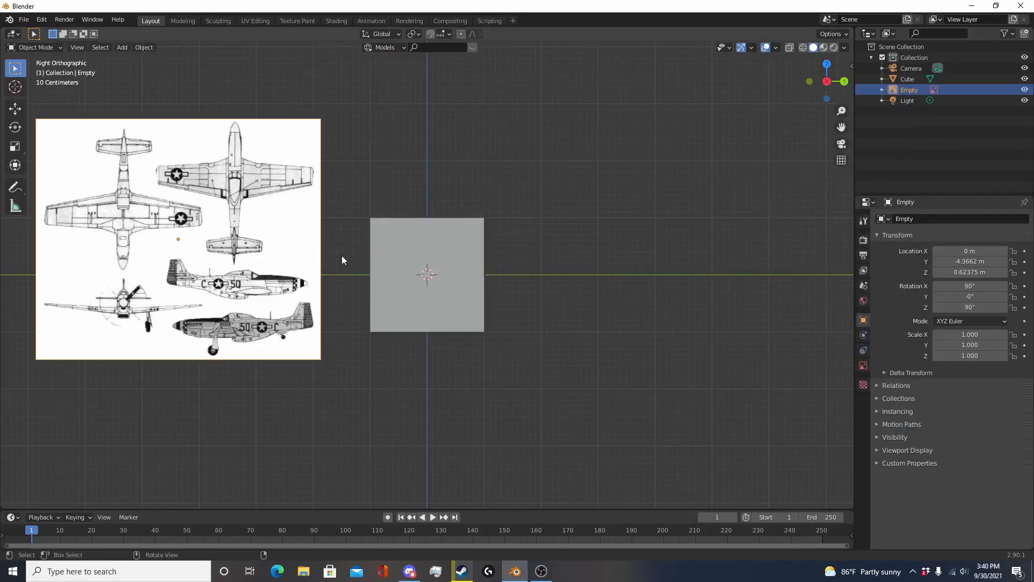
pyautogui.keyDown('shift'); pyautogui.moveTo(354, 253); pyautogui.dragTo(538, 284, button='middle'); pyautogui.keyUp('shift')
pyautogui.scroll(1, 538, 284)
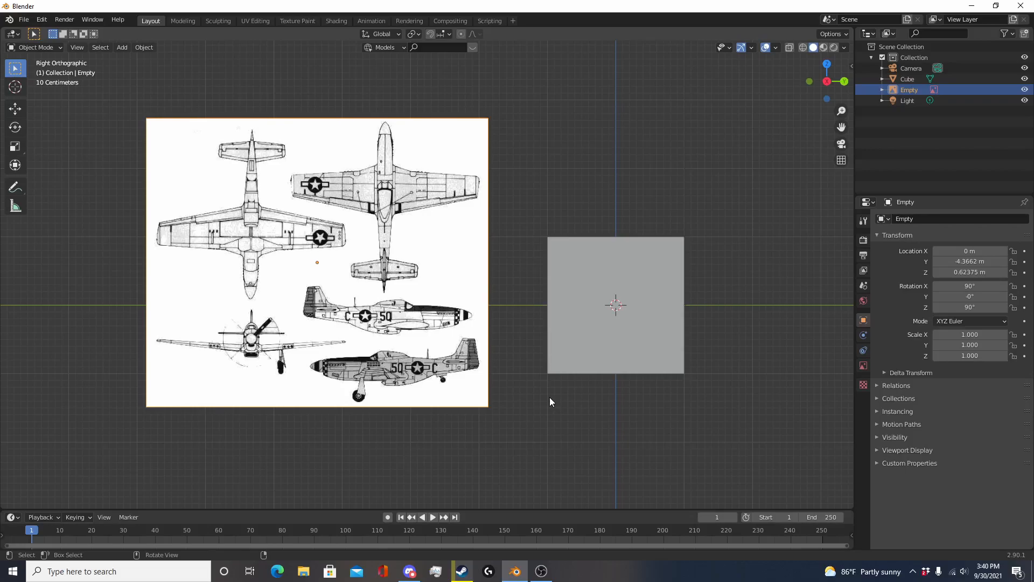
# Step: Switch to wireframe display and move the blueprint to about Y -1.02 m, Z 1.49 m, with its lower side view over the origin
pyautogui.hotkey('shift', 'z')
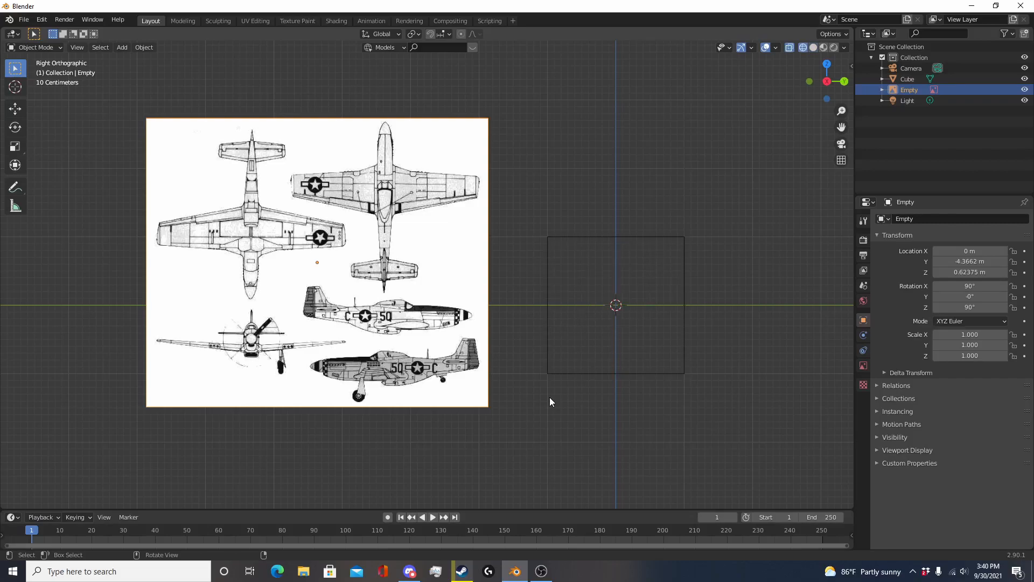
pyautogui.keyDown('shift'); pyautogui.moveTo(531, 344); pyautogui.dragTo(510, 326, button='middle'); pyautogui.keyUp('shift')
pyautogui.press('g')
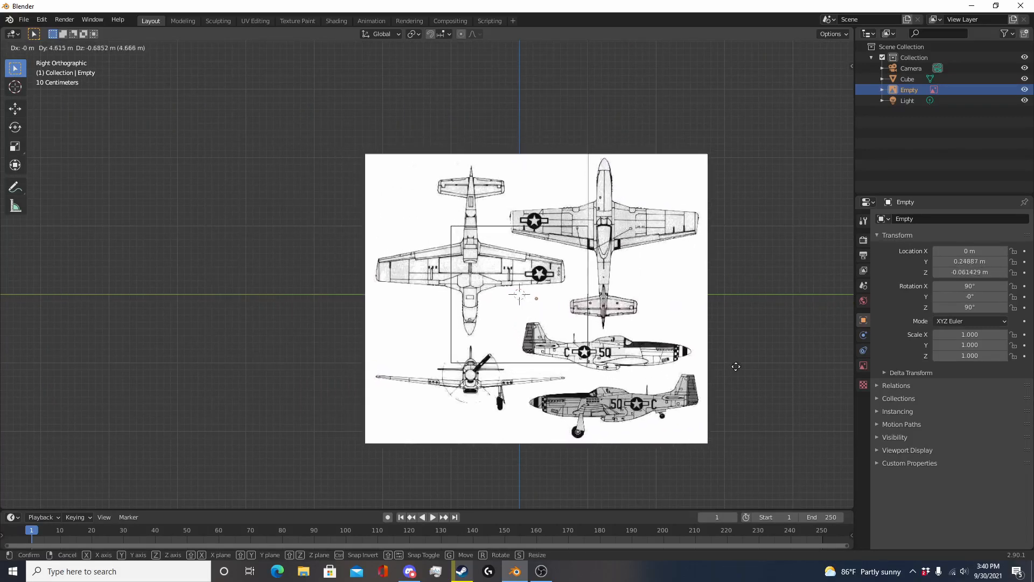
pyautogui.click(717, 364)
pyautogui.keyDown('shift'); pyautogui.moveTo(734, 371); pyautogui.dragTo(709, 355, button='middle'); pyautogui.keyUp('shift')
pyautogui.press('g')
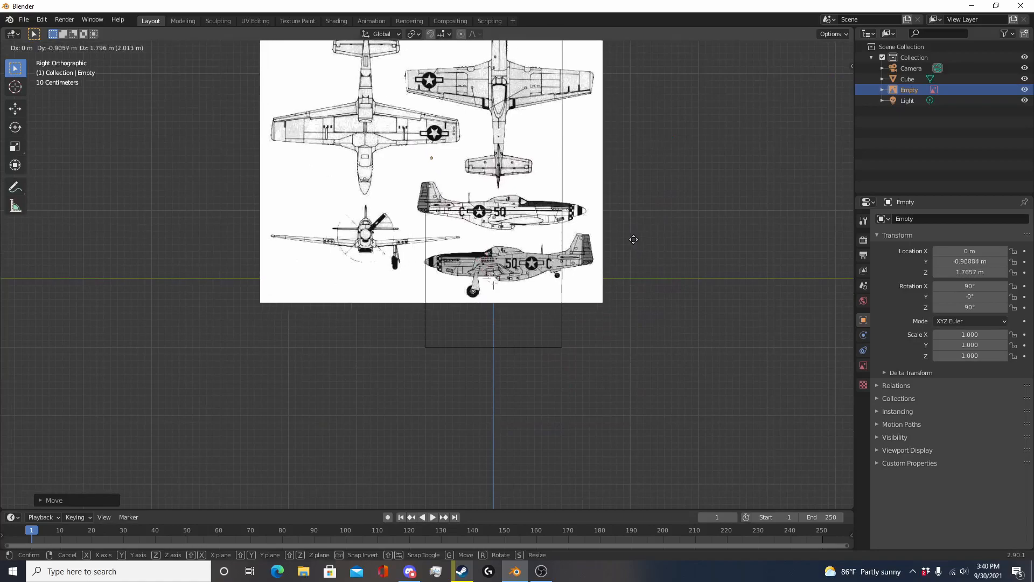
pyautogui.click(627, 254)
pyautogui.scroll(3, 599, 315)
pyautogui.scroll(-5, 539, 299)
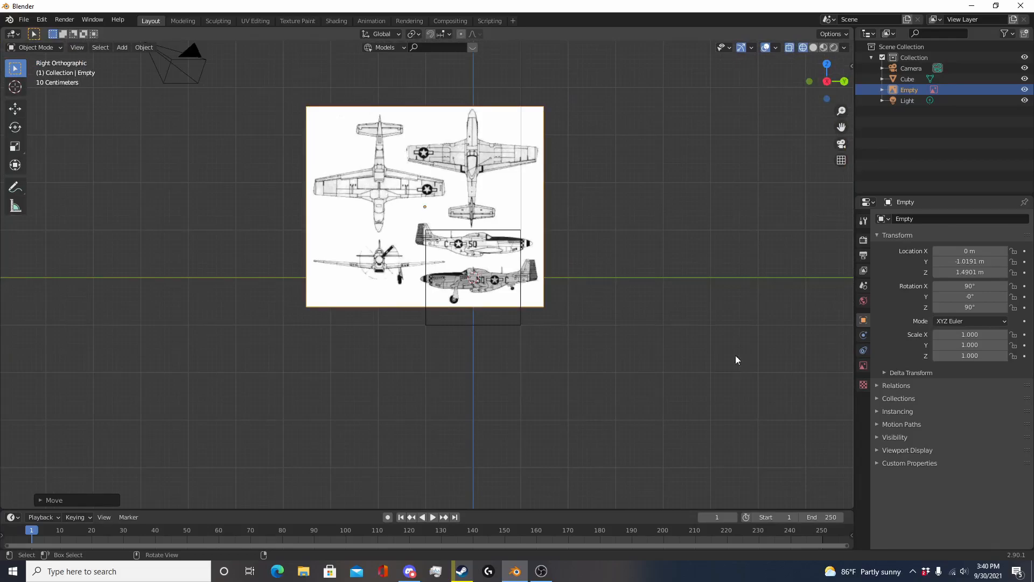
# Step: Scale the blueprint reference image up uniformly to about 2.945
pyautogui.scroll(5, 741, 356)
pyautogui.click(593, 399)
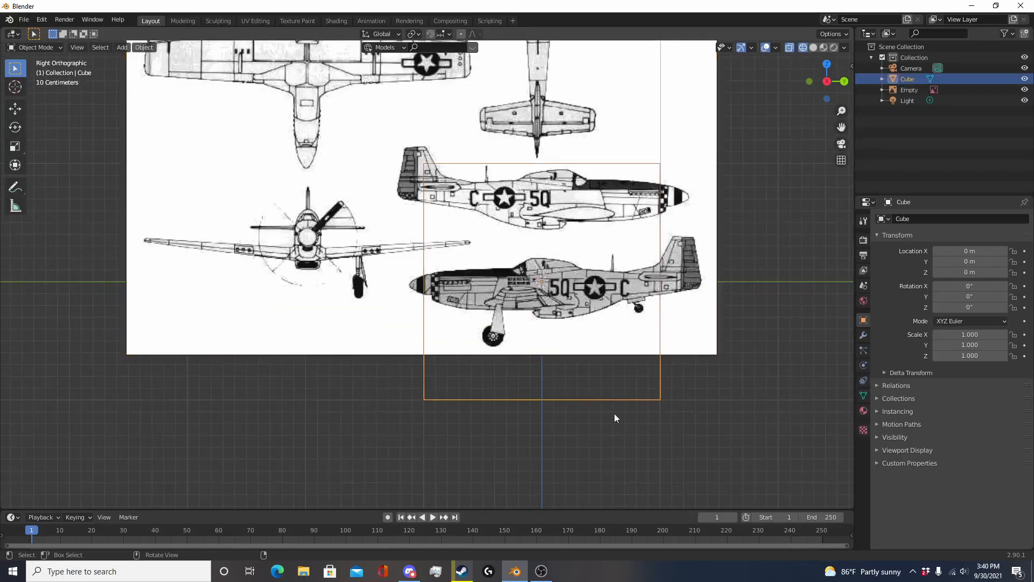
pyautogui.scroll(-3, 619, 426)
pyautogui.scroll(2, 621, 429)
pyautogui.keyDown('shift'); pyautogui.moveTo(614, 420); pyautogui.dragTo(566, 431, button='middle'); pyautogui.keyUp('shift')
pyautogui.click(591, 295)
pyautogui.scroll(-4, 567, 303)
pyautogui.scroll(1, 549, 309)
pyautogui.press('s')
pyautogui.click(846, 450)
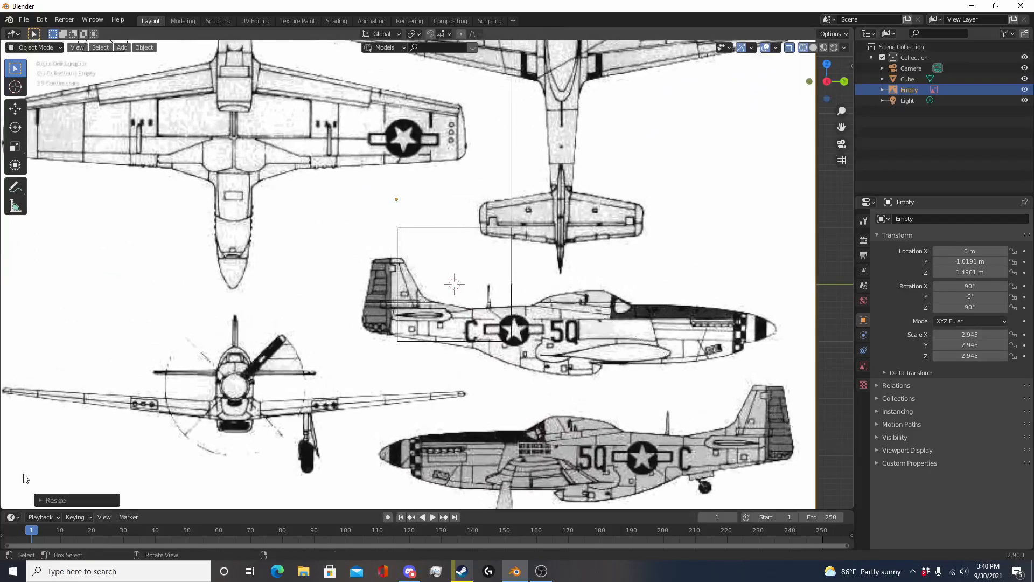
# Step: Move the enlarged blueprint to about Y -3.33 m, Z 4.63 m so its lower side view is centred on the origin
pyautogui.press('g')
pyautogui.click(743, 295)
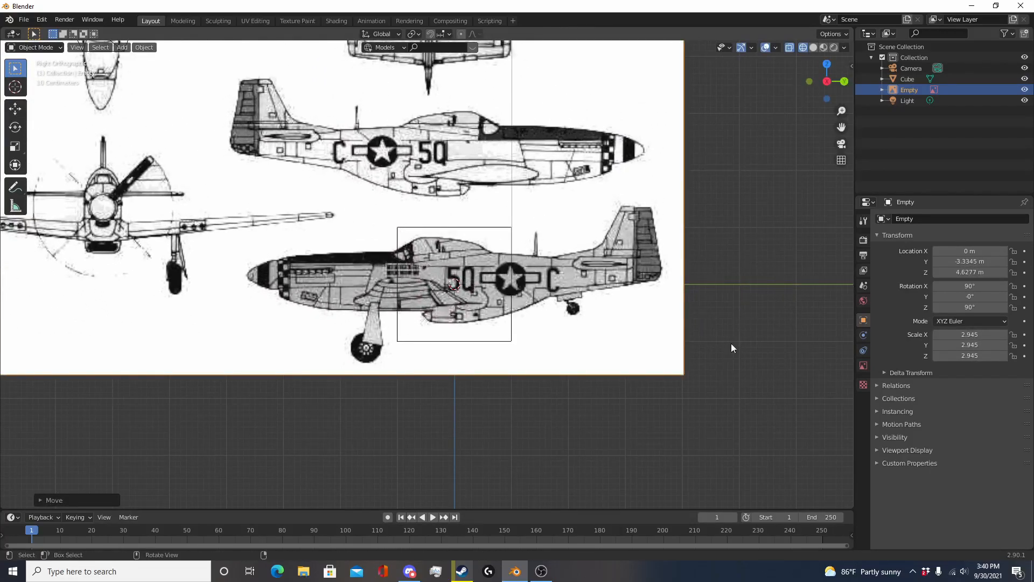
pyautogui.scroll(2, 728, 355)
pyautogui.hotkey('shift', 'z')
pyautogui.hotkey('shift', 'z')
pyautogui.scroll(-3, 723, 364)
pyautogui.scroll(-3, 570, 340)
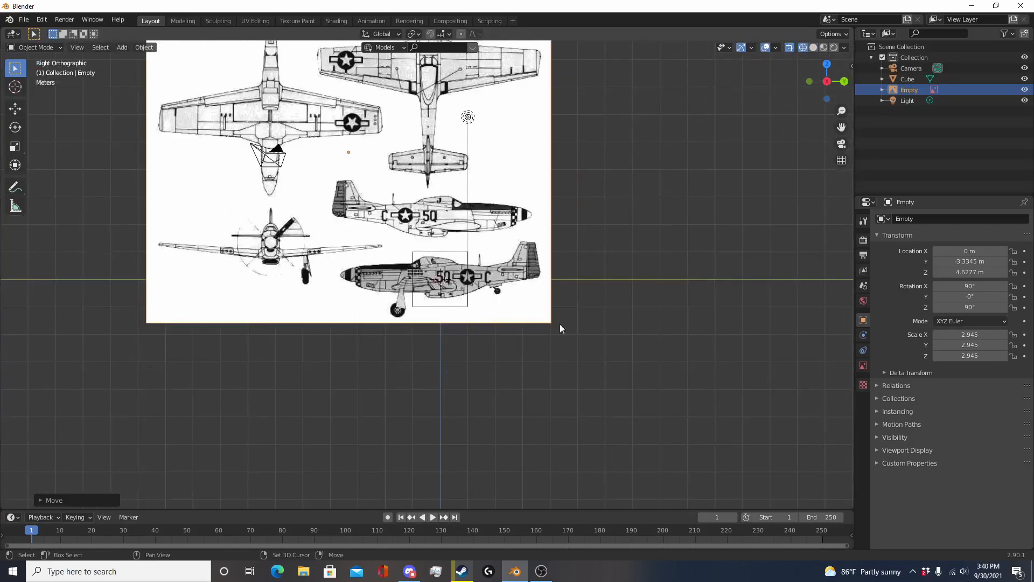
pyautogui.scroll(2, 416, 296)
pyautogui.keyDown('shift'); pyautogui.moveTo(407, 371); pyautogui.dragTo(450, 312, button='middle'); pyautogui.keyUp('shift')
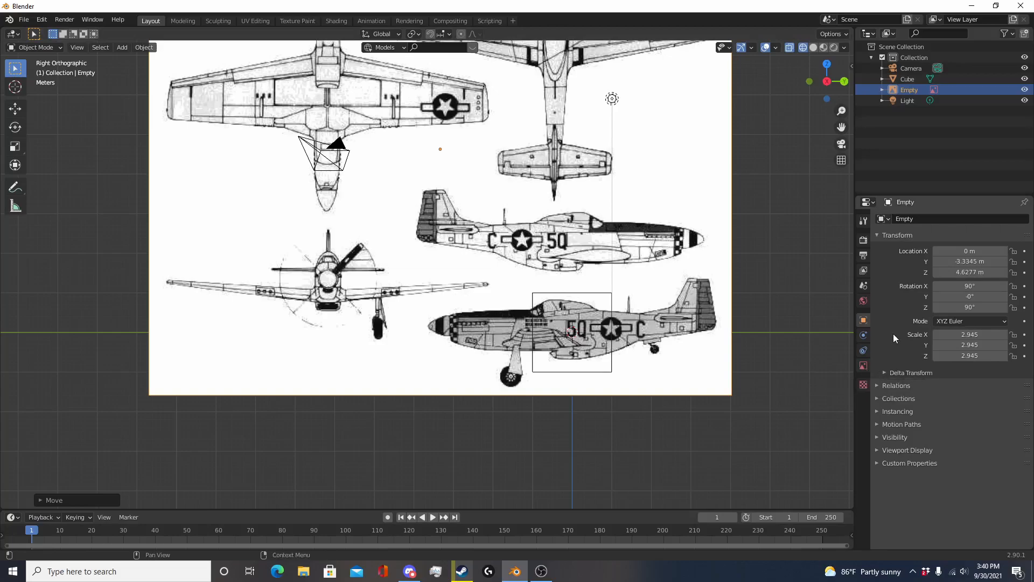
# Step: Enable transparency for the blueprint reference image and set its opacity to 0.5
pyautogui.click(863, 366)
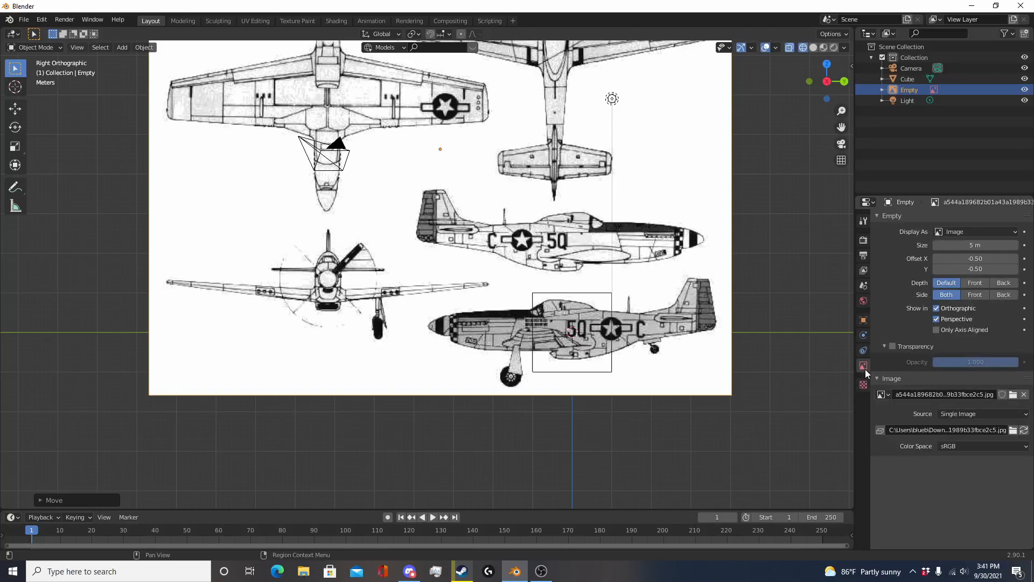
pyautogui.click(892, 347)
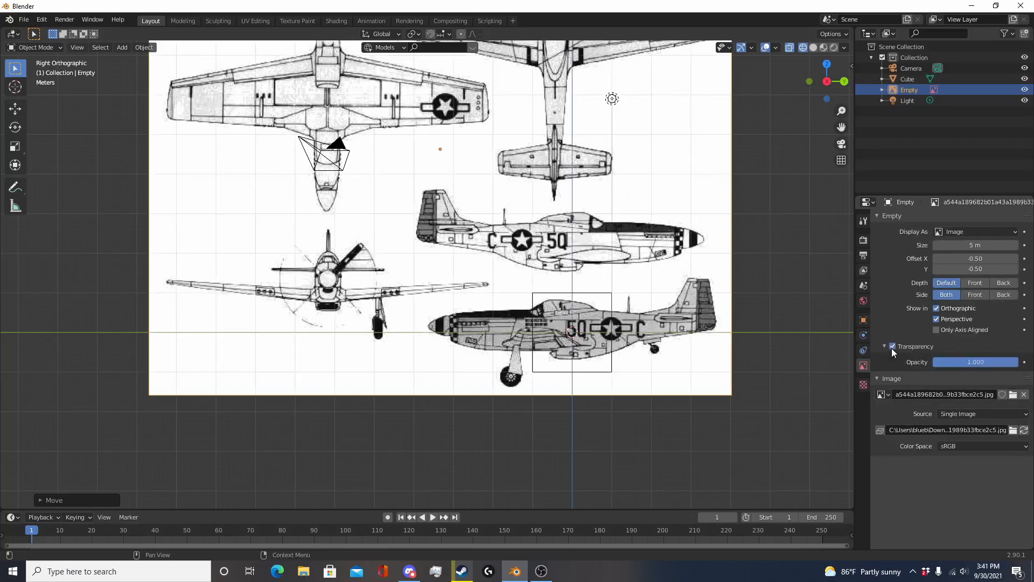
pyautogui.click(995, 363)
pyautogui.write('.5')
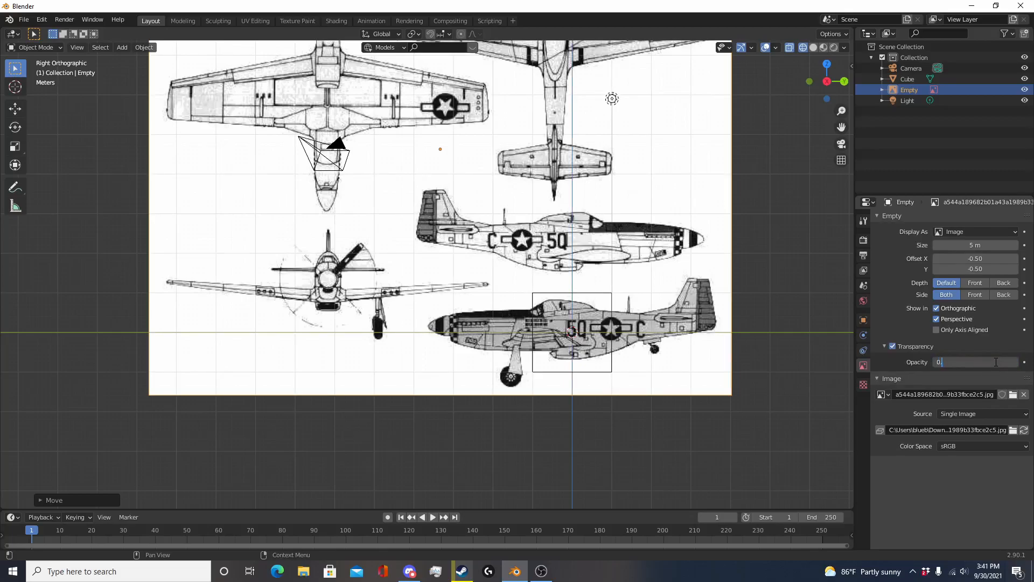
pyautogui.press('Return')
pyautogui.scroll(-3, 579, 408)
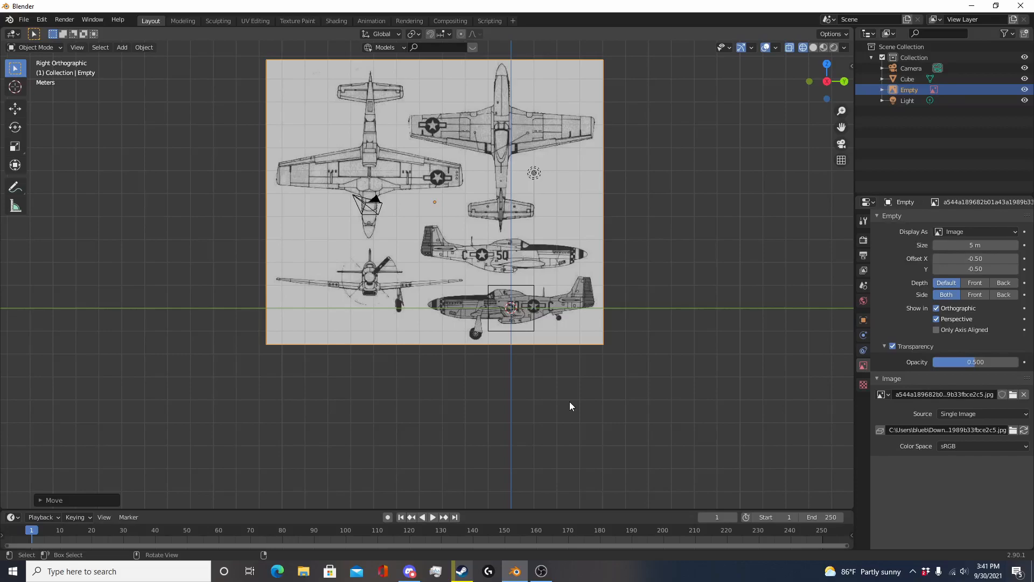
pyautogui.scroll(2, 571, 424)
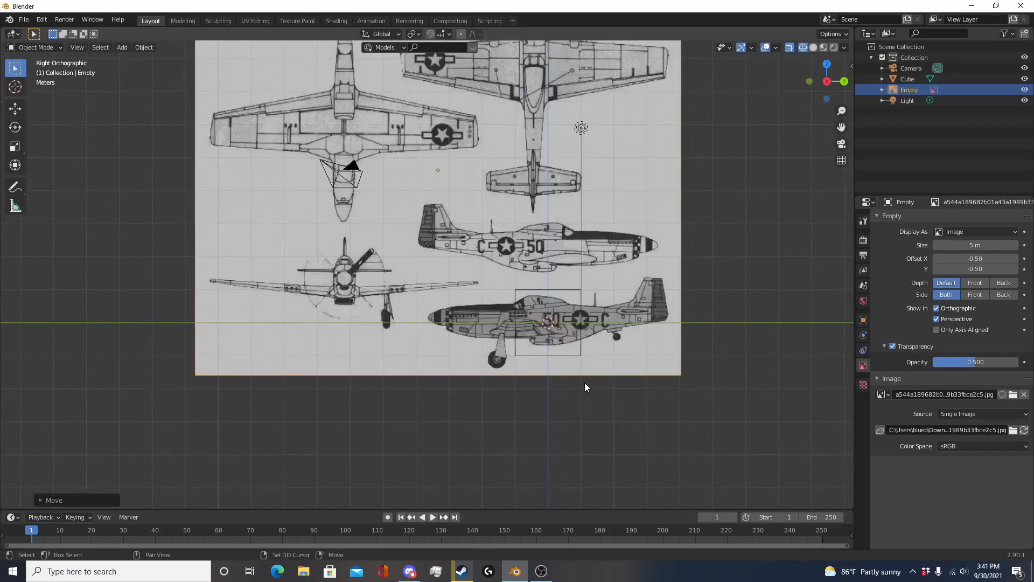
pyautogui.keyDown('shift'); pyautogui.moveTo(587, 385); pyautogui.dragTo(541, 340, button='middle'); pyautogui.keyUp('shift')
pyautogui.keyDown('shift'); pyautogui.moveTo(520, 269); pyautogui.dragTo(556, 331, button='middle'); pyautogui.keyUp('shift')
pyautogui.scroll(-1, 619, 337)
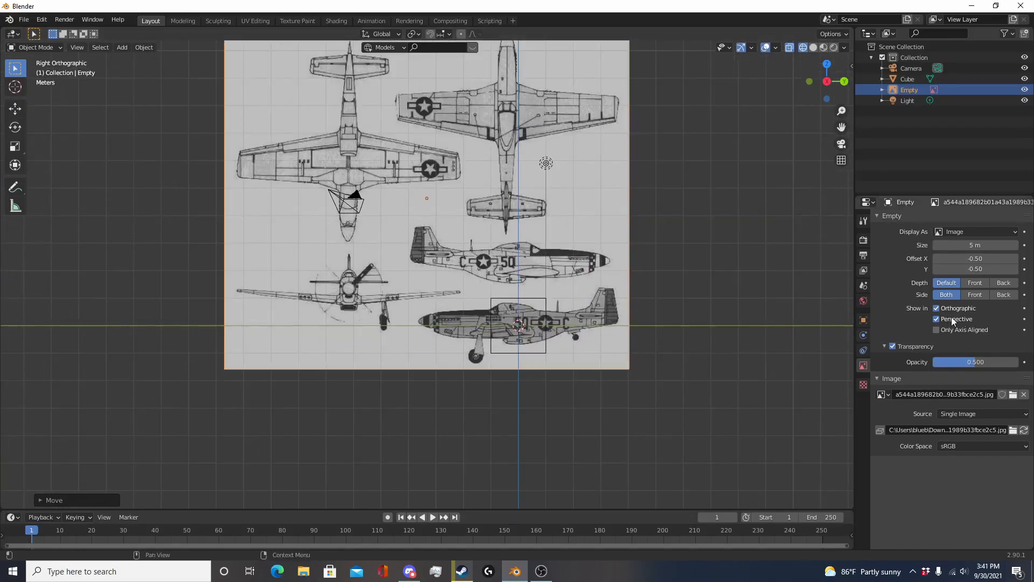
# Step: Hide the blueprint in perspective views and move it along X to the negative side, well clear of the cube
pyautogui.click(936, 318)
pyautogui.scroll(-3, 354, 392)
pyautogui.moveTo(342, 387); pyautogui.dragTo(402, 386, button='middle')
pyautogui.press('KP_3')
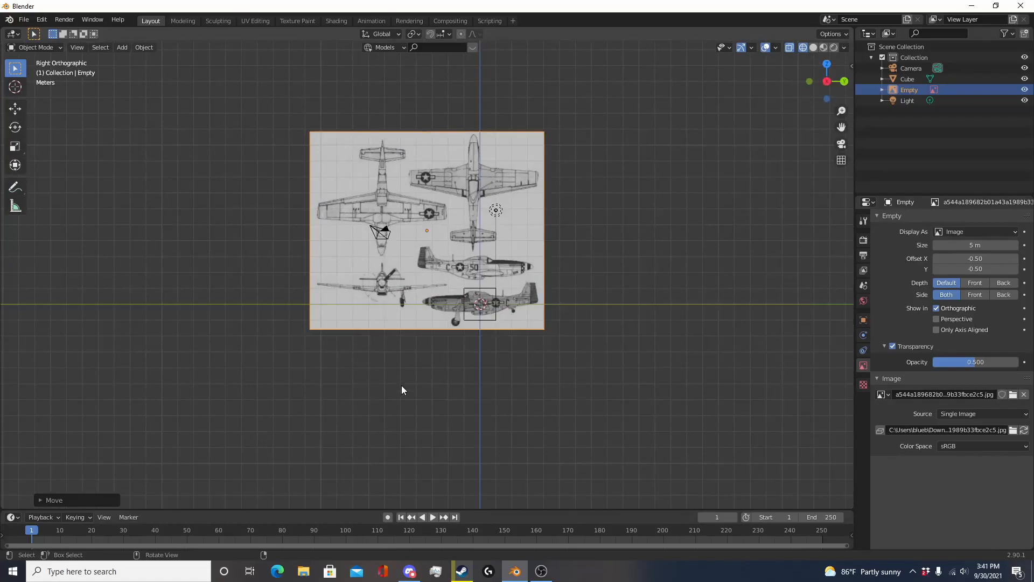
pyautogui.press('KP_1')
pyautogui.press('g')
pyautogui.press('x')
pyautogui.click(483, 320)
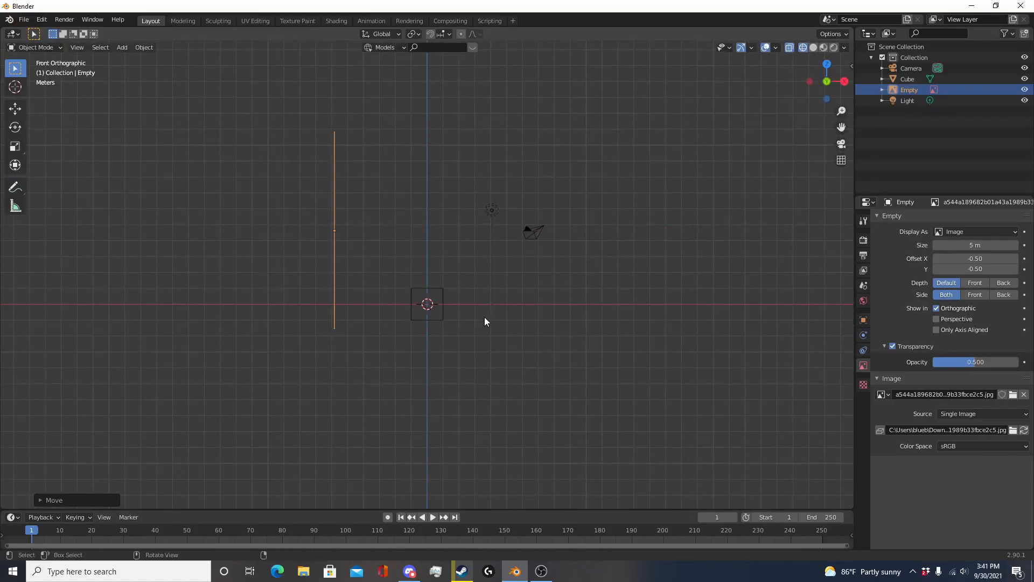
# Step: Duplicate the side blueprint by copy and paste, and rotate the copy 90° about the global Z axis
pyautogui.press('KP_3')
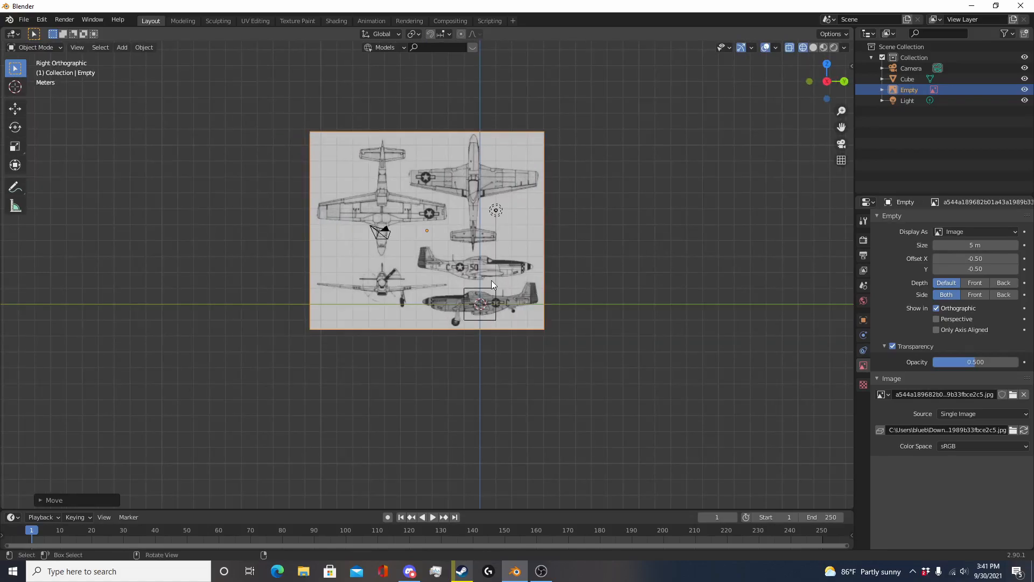
pyautogui.hotkey('ctrl', 'c')
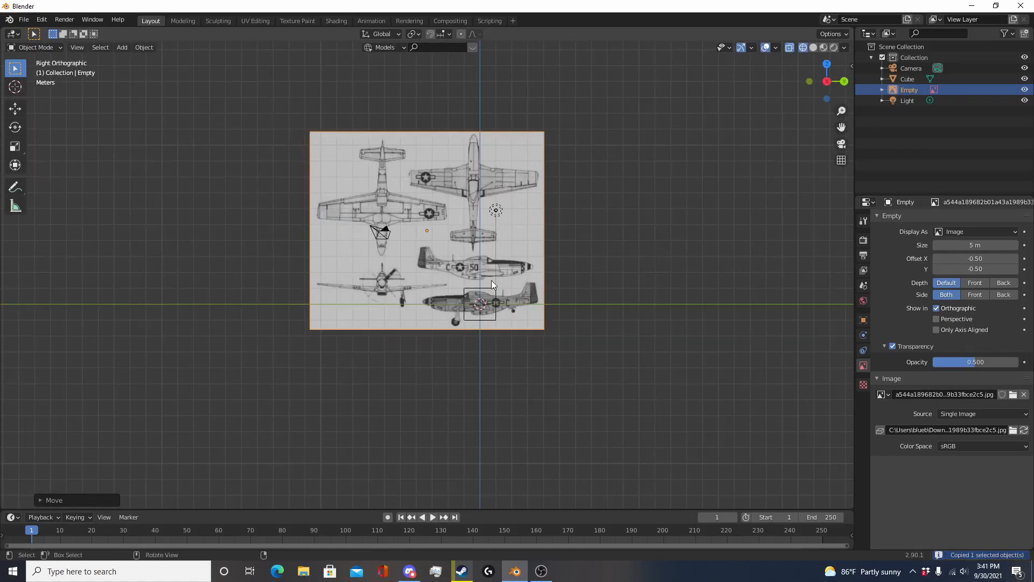
pyautogui.hotkey('ctrl', 'v')
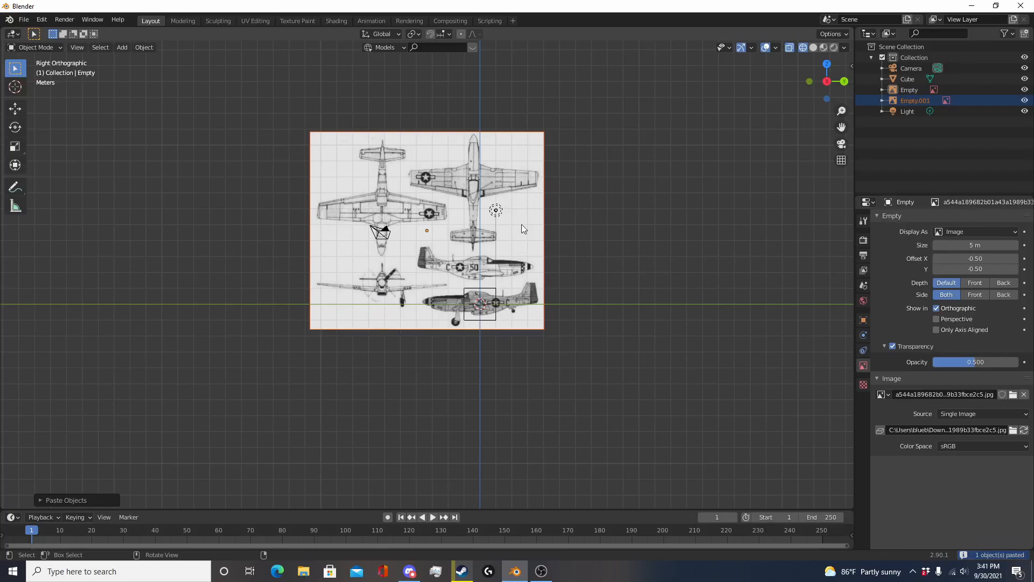
pyautogui.scroll(4, 521, 224)
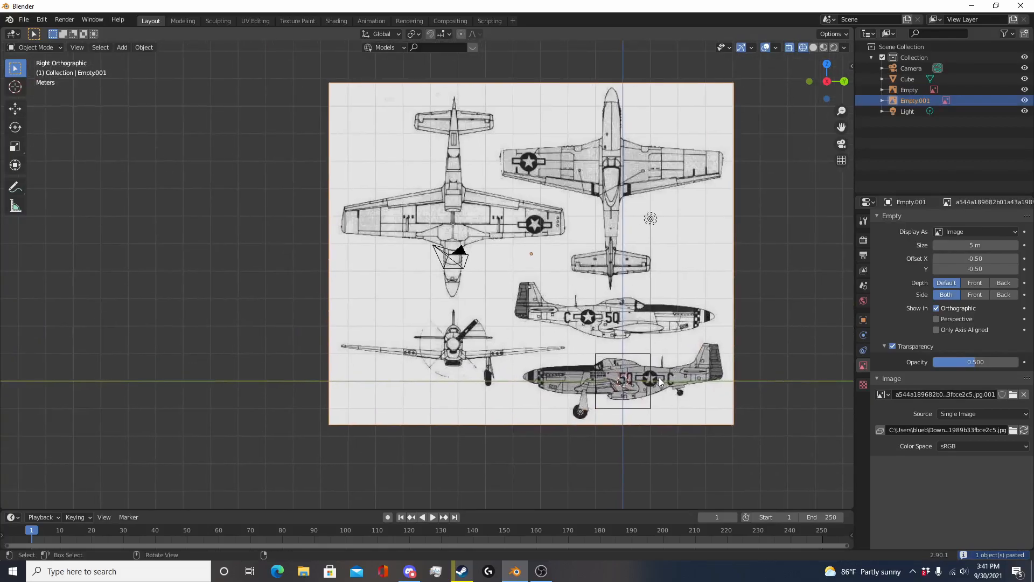
pyautogui.press('r')
pyautogui.press('z')
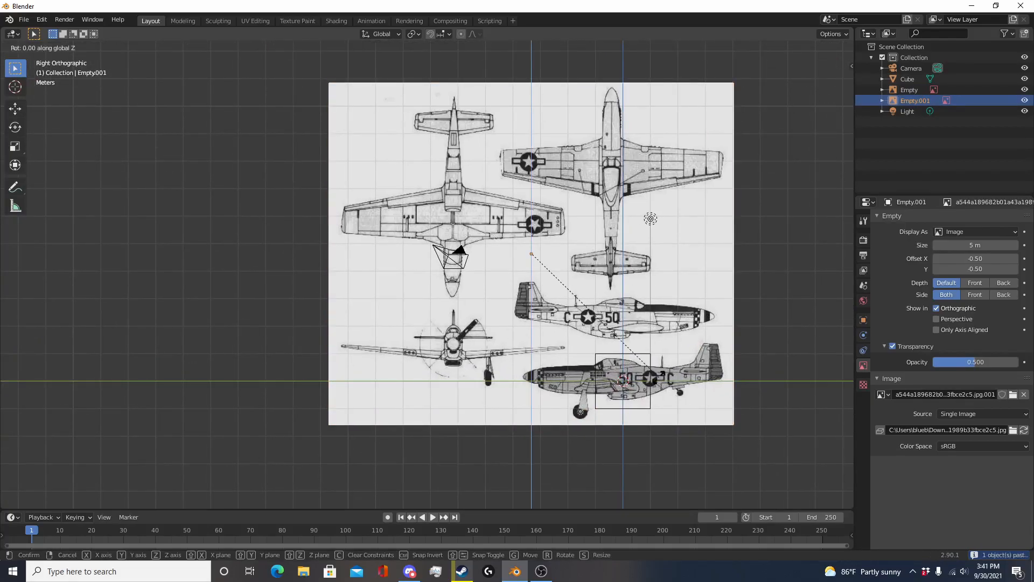
pyautogui.click(659, 377)
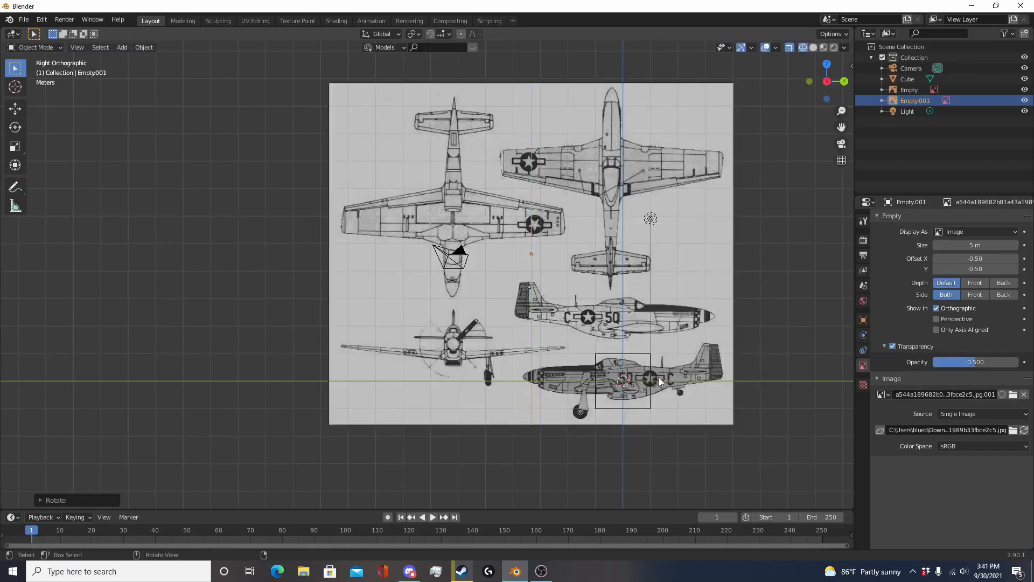
# Step: In front view, move the rotated copy about 3.1 m in X and -1.3 m in Z, placing its head-on aircraft over the origin
pyautogui.scroll(-4, 593, 384)
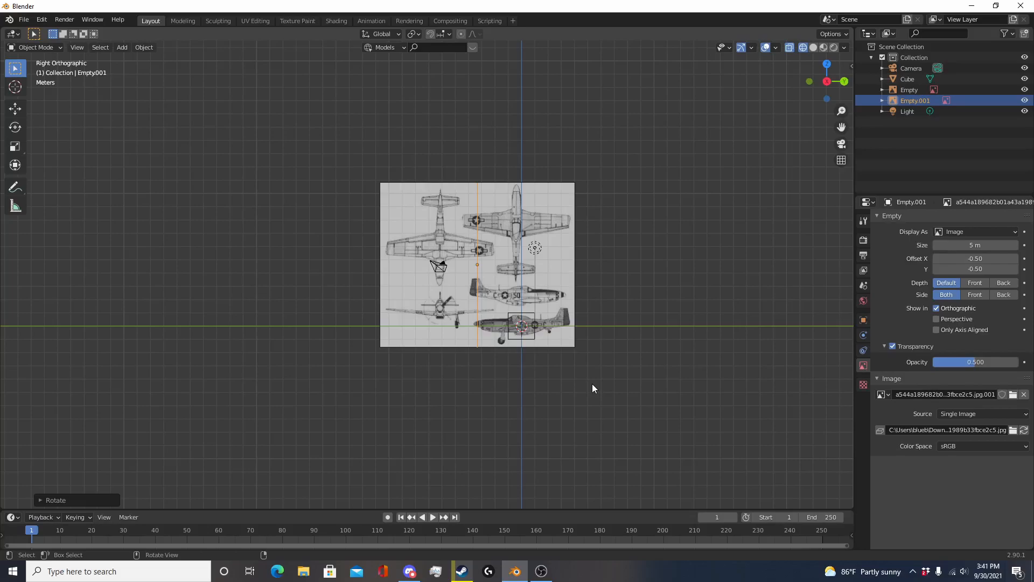
pyautogui.press('KP_1')
pyautogui.scroll(4, 538, 371)
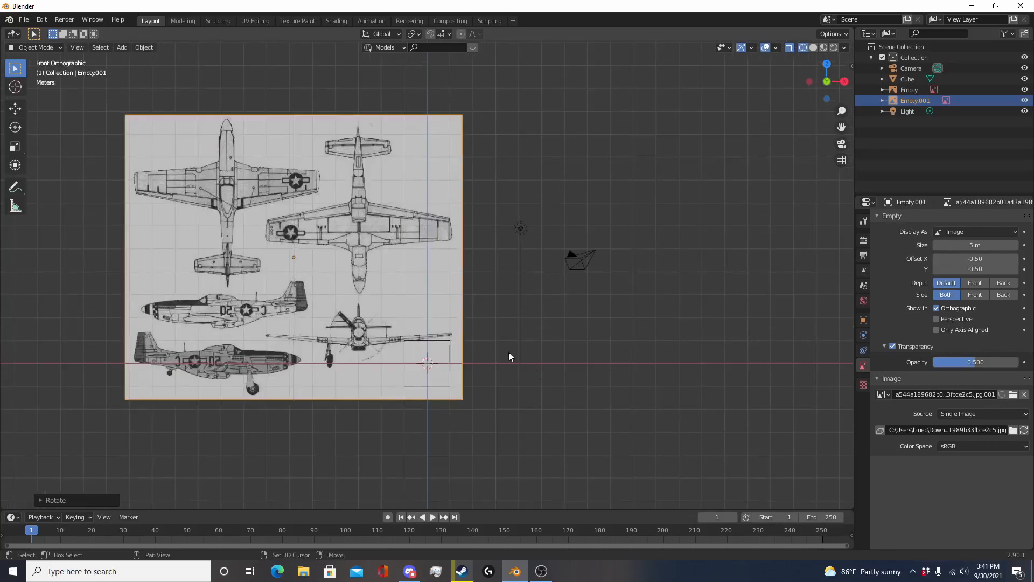
pyautogui.scroll(1, 481, 279)
pyautogui.scroll(-2, 535, 283)
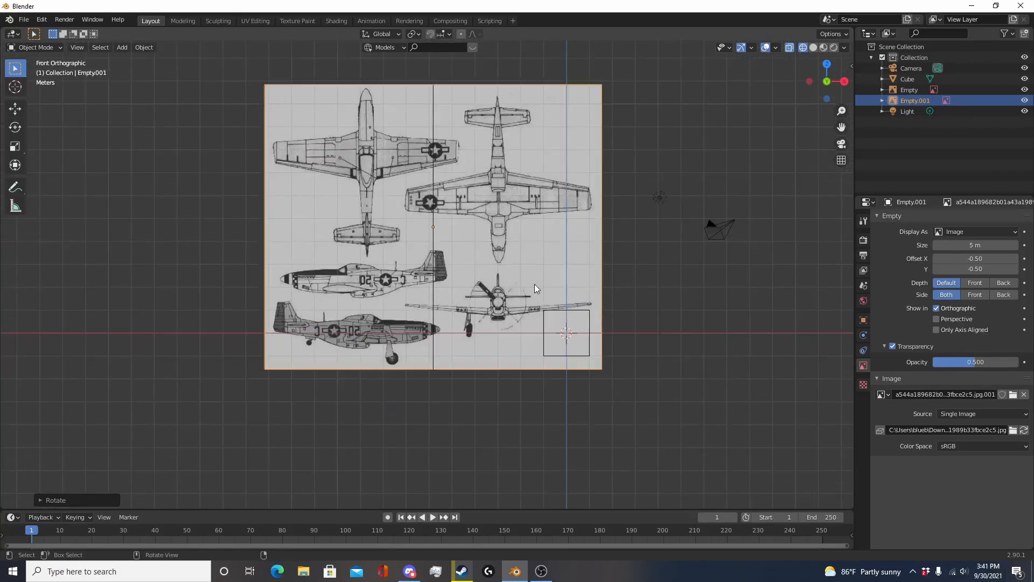
pyautogui.scroll(1, 542, 279)
pyautogui.keyDown('shift'); pyautogui.moveTo(524, 251); pyautogui.dragTo(454, 243, button='middle'); pyautogui.keyUp('shift')
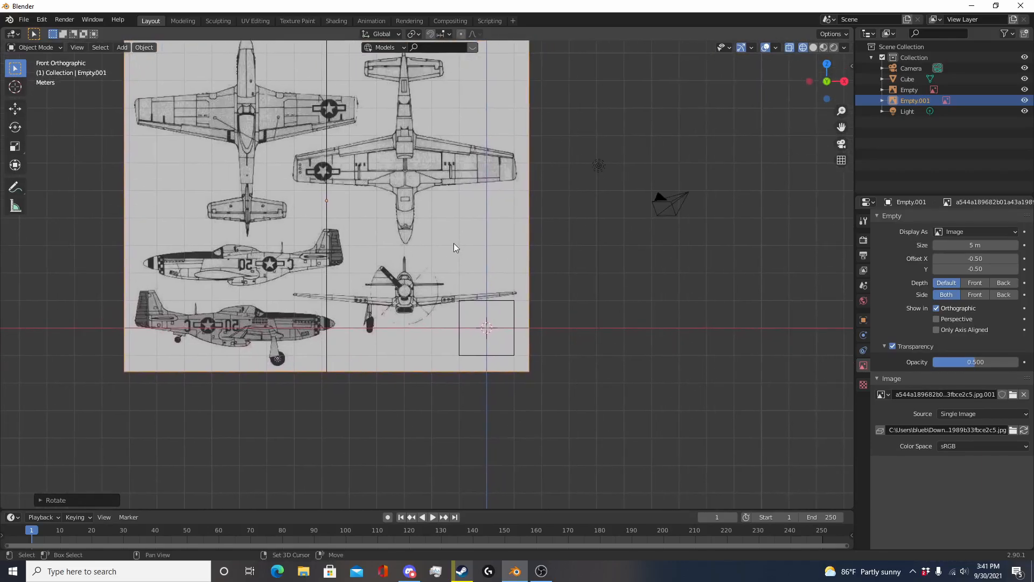
pyautogui.scroll(3, 430, 245)
pyautogui.press('g')
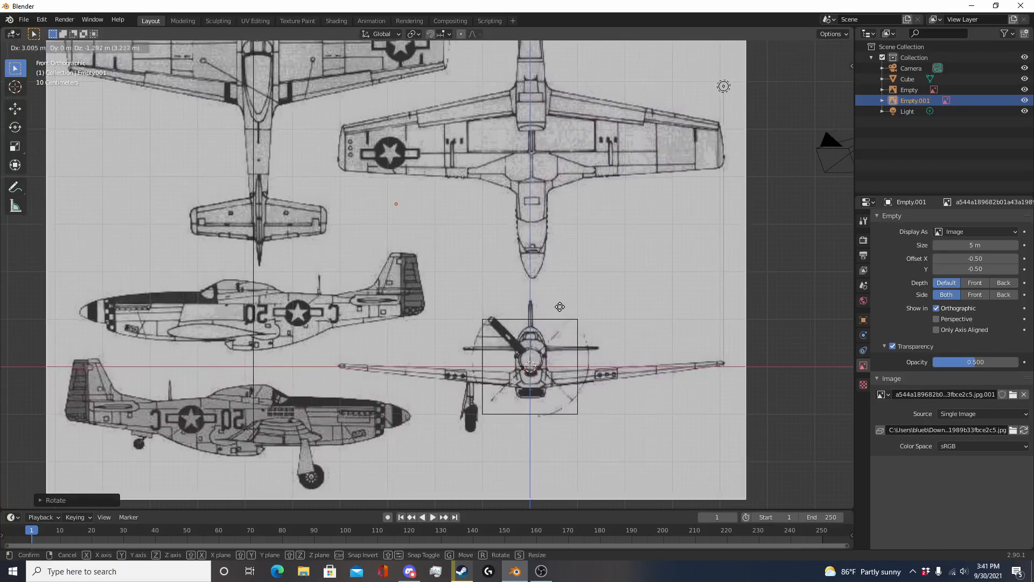
pyautogui.click(561, 308)
# Step: Fine-tune the front blueprint's position so the head-on aircraft's propeller hub is centred on the origin
pyautogui.scroll(2, 563, 311)
pyautogui.keyDown('shift'); pyautogui.moveTo(611, 377); pyautogui.dragTo(467, 217, button='middle'); pyautogui.keyUp('shift')
pyautogui.scroll(5, 485, 259)
pyautogui.press('g')
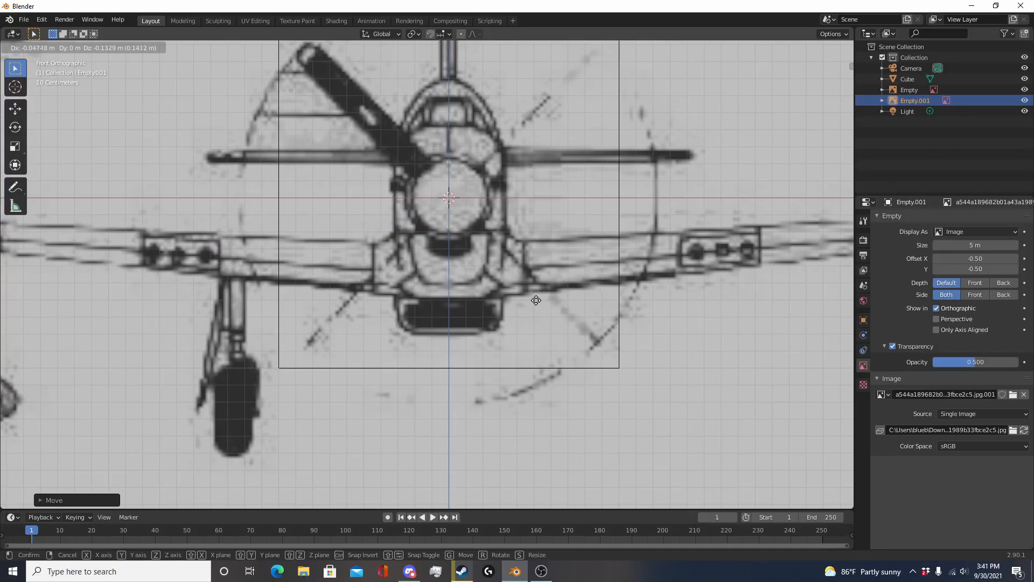
pyautogui.click(536, 300)
pyautogui.keyDown('shift'); pyautogui.scroll(5, 576, 280); pyautogui.keyUp('shift')
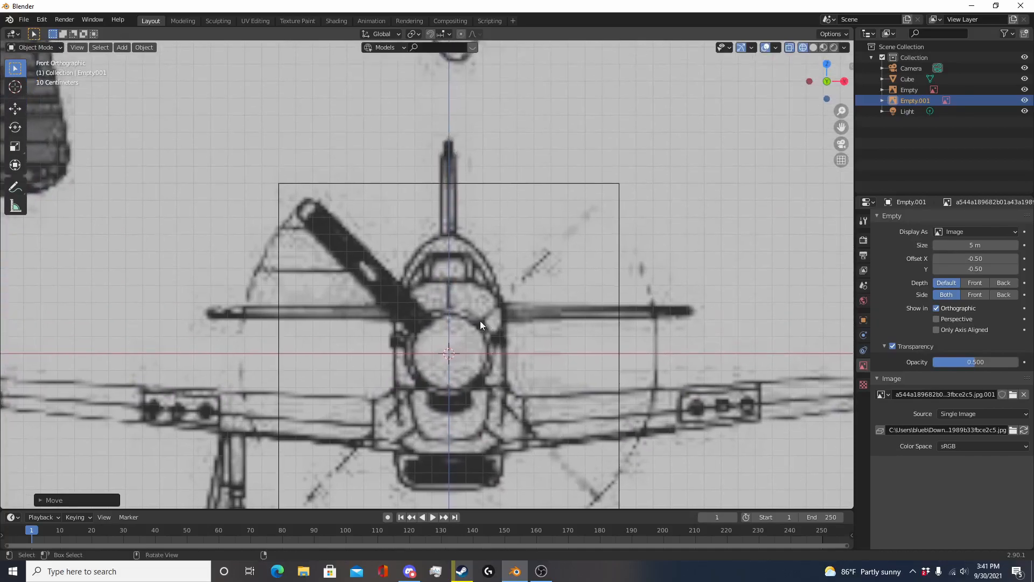
pyautogui.keyDown('shift'); pyautogui.scroll(-2, 485, 183); pyautogui.keyUp('shift')
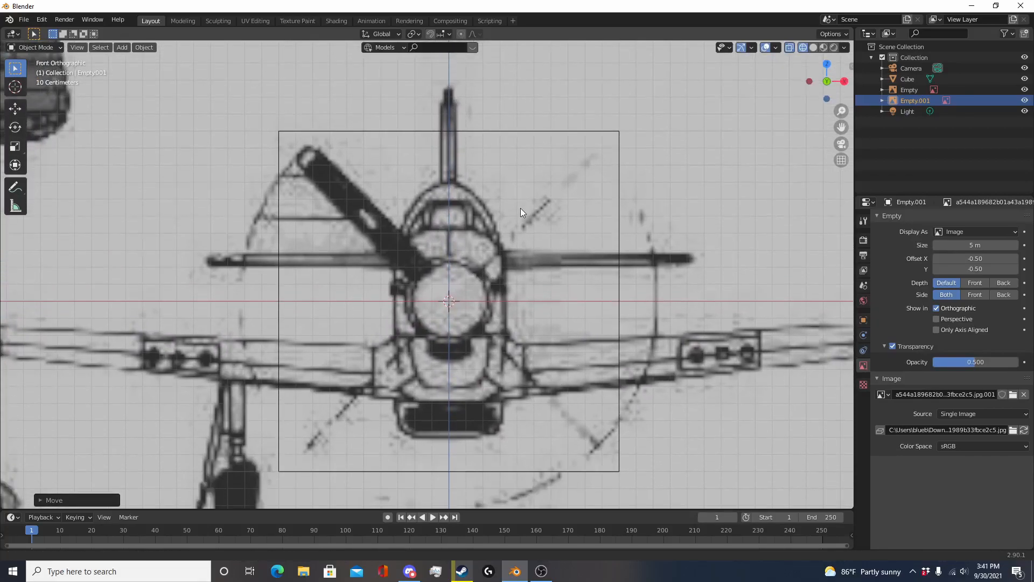
pyautogui.press('g')
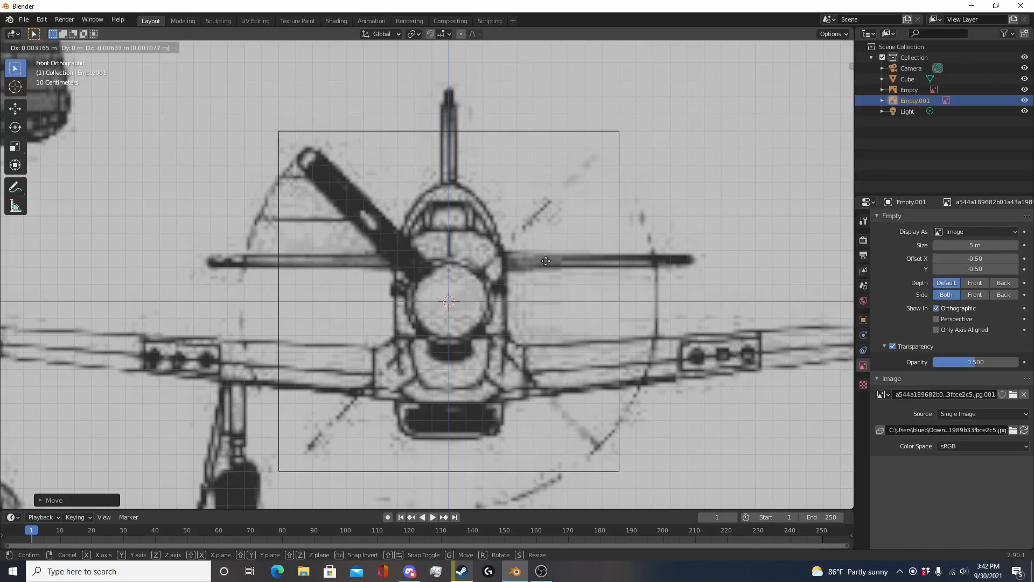
pyautogui.click(546, 261)
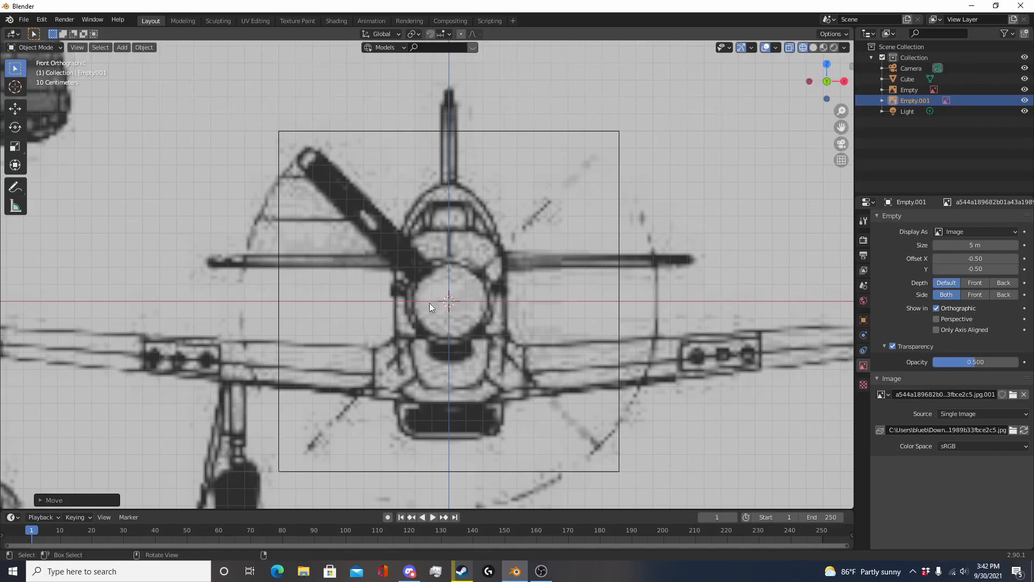
# Step: Duplicate the front blueprint by copy and paste, and rotate the new copy 90° about the global X axis
pyautogui.scroll(-9, 421, 323)
pyautogui.keyDown('shift'); pyautogui.moveTo(493, 264); pyautogui.dragTo(571, 261, button='middle'); pyautogui.keyUp('shift')
pyautogui.scroll(-3, 602, 231)
pyautogui.hotkey('ctrl', 'c')
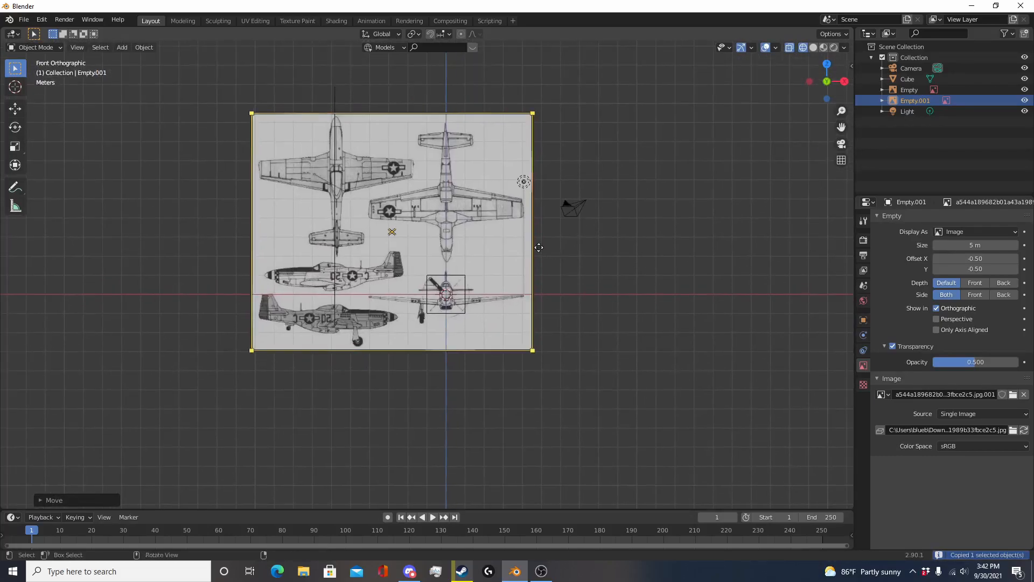
pyautogui.hotkey('ctrl', 'v')
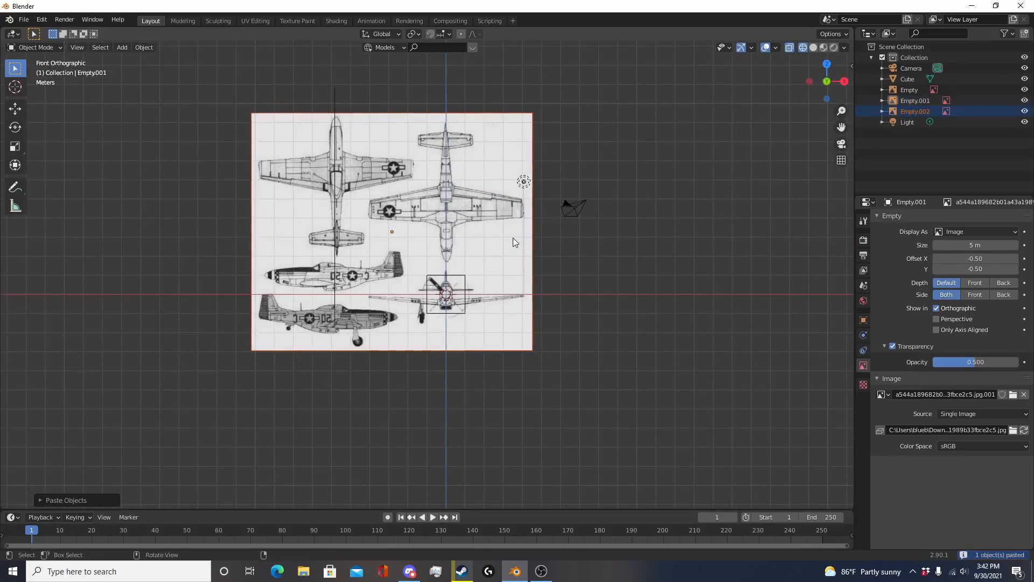
pyautogui.press('r')
pyautogui.press('x')
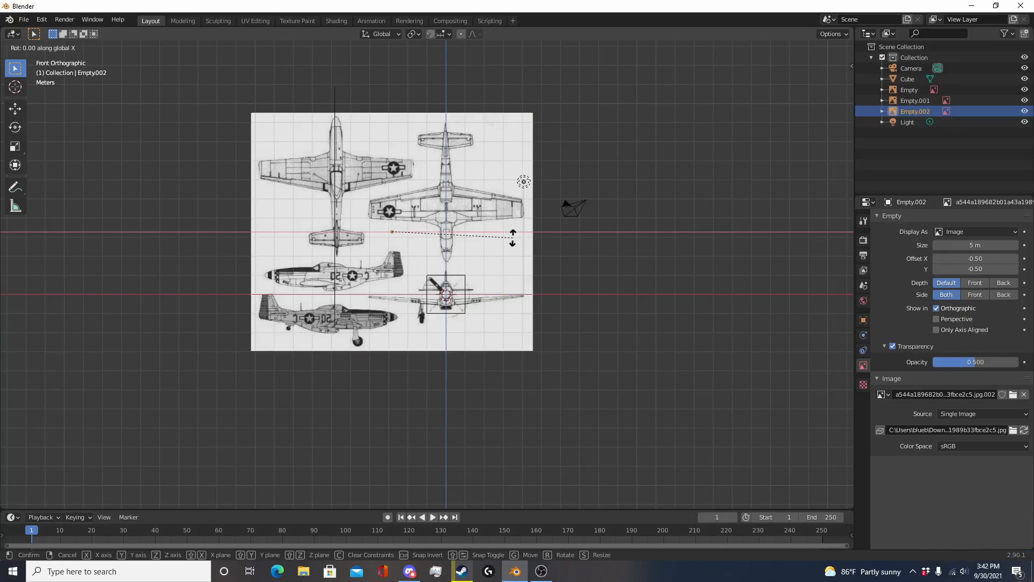
pyautogui.write('90')
pyautogui.press('Return')
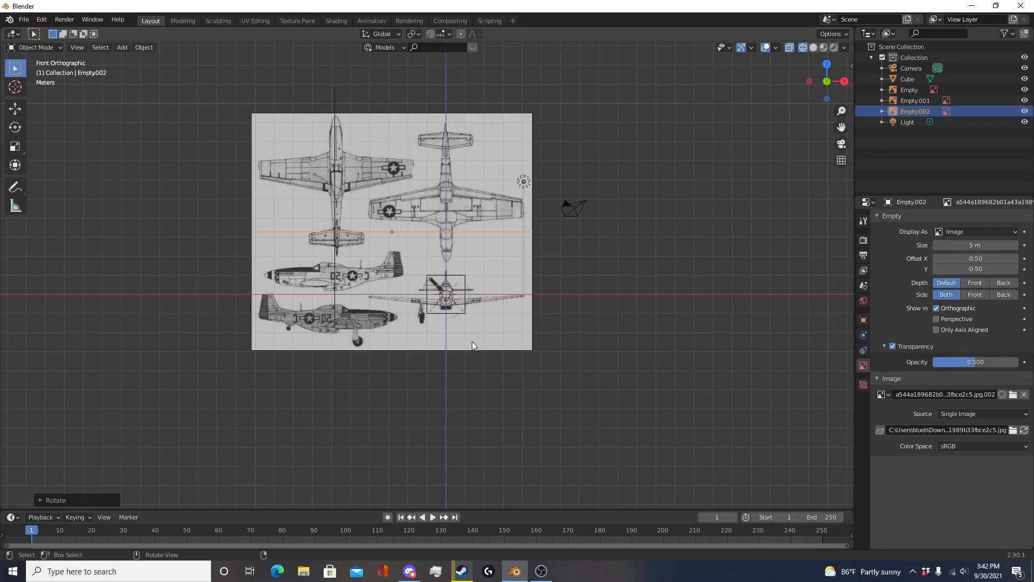
# Step: Open the cube's mesh for editing in right side view, framed against the lower side-view aircraft
pyautogui.press('KP_7')
pyautogui.scroll(2, 503, 323)
pyautogui.keyDown('shift'); pyautogui.moveTo(506, 345); pyautogui.dragTo(512, 369, button='middle'); pyautogui.keyUp('shift')
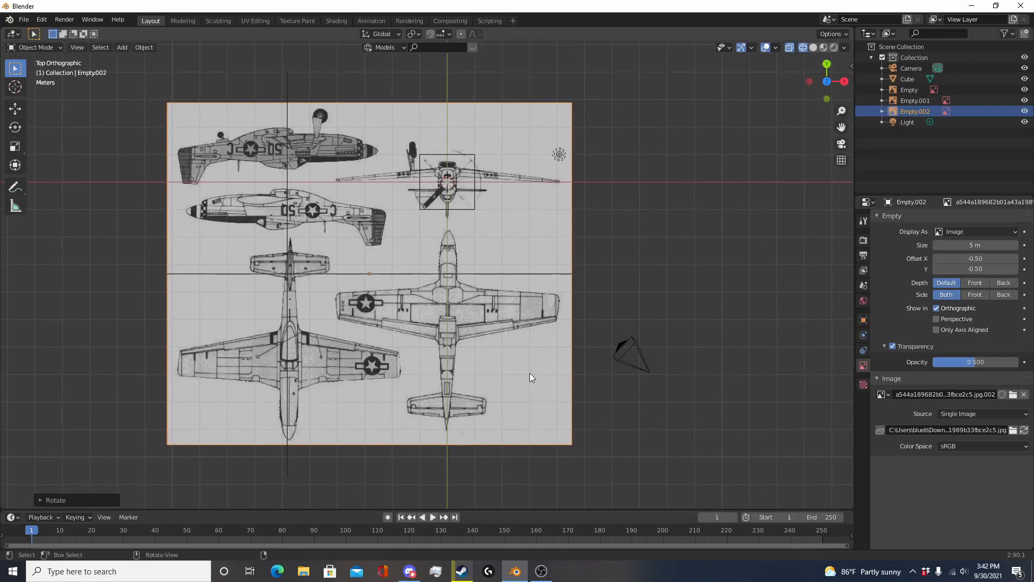
pyautogui.press('KP_3')
pyautogui.scroll(2, 545, 387)
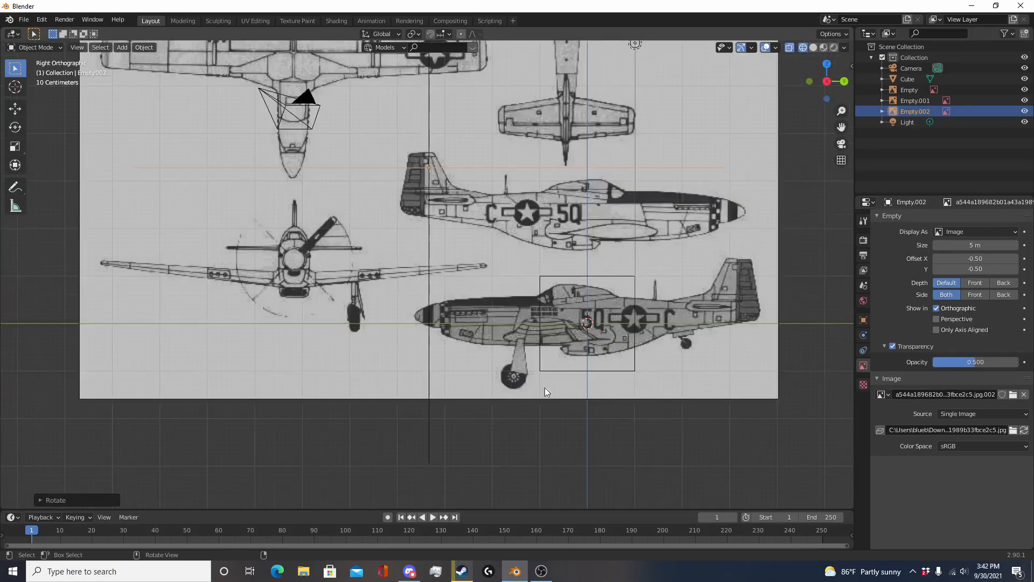
pyautogui.click(581, 370)
pyautogui.press('Tab')
pyautogui.press('KP_Decimal')
pyautogui.keyDown('shift'); pyautogui.moveTo(439, 319); pyautogui.dragTo(426, 317, button='middle'); pyautogui.keyUp('shift')
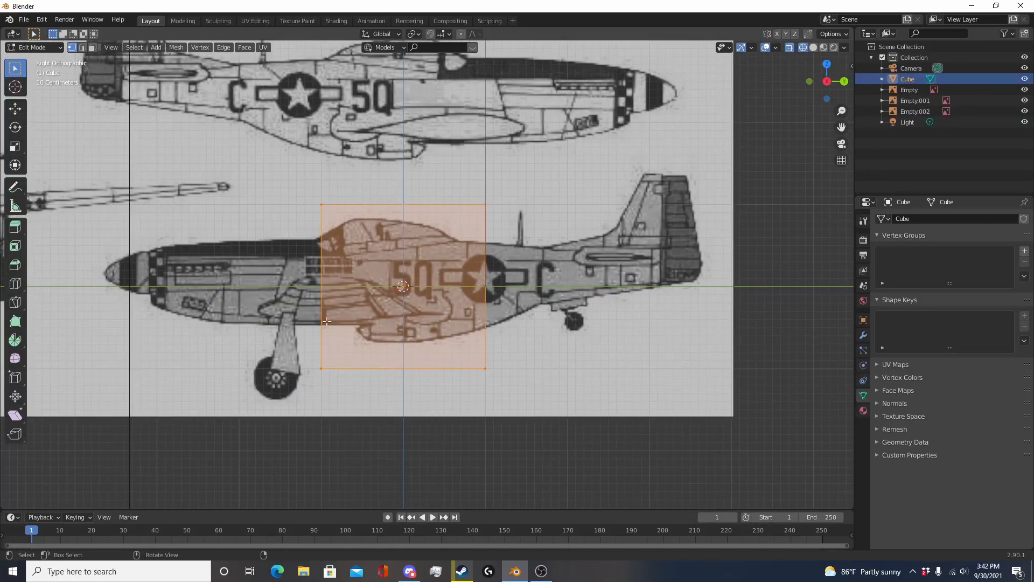
# Step: Select the cube's upper vertices and lower them along Z to the fuselage's top line behind the canopy
pyautogui.hotkey('alt', 'a')
pyautogui.press('c')
pyautogui.click(320, 372)
pyautogui.rightClick(320, 372)
pyautogui.click(321, 204)
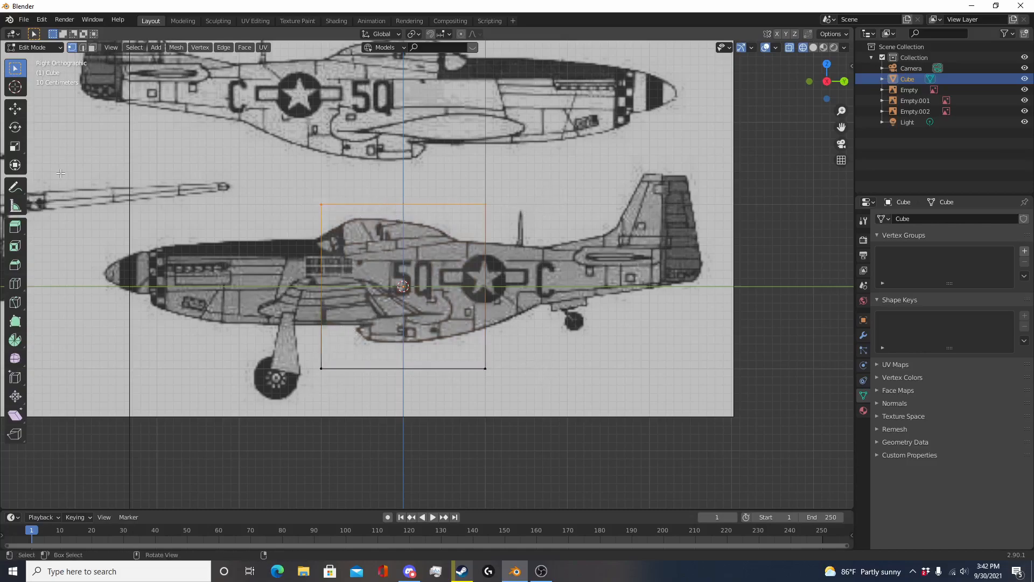
pyautogui.click(14, 115)
pyautogui.scroll(5, 402, 193)
pyautogui.moveTo(453, 145); pyautogui.dragTo(446, 234)
# Step: Select the cube's nose-side vertices and move them slightly forward along Y to the base of the windscreen
pyautogui.scroll(-5, 446, 234)
pyautogui.moveTo(383, 246); pyautogui.dragTo(334, 299)
pyautogui.keyDown('shift'); pyautogui.moveTo(377, 400); pyautogui.dragTo(348, 411); pyautogui.keyUp('shift')
pyautogui.scroll(4, 377, 398)
pyautogui.press('g')
pyautogui.moveTo(409, 370); pyautogui.dragTo(398, 371)
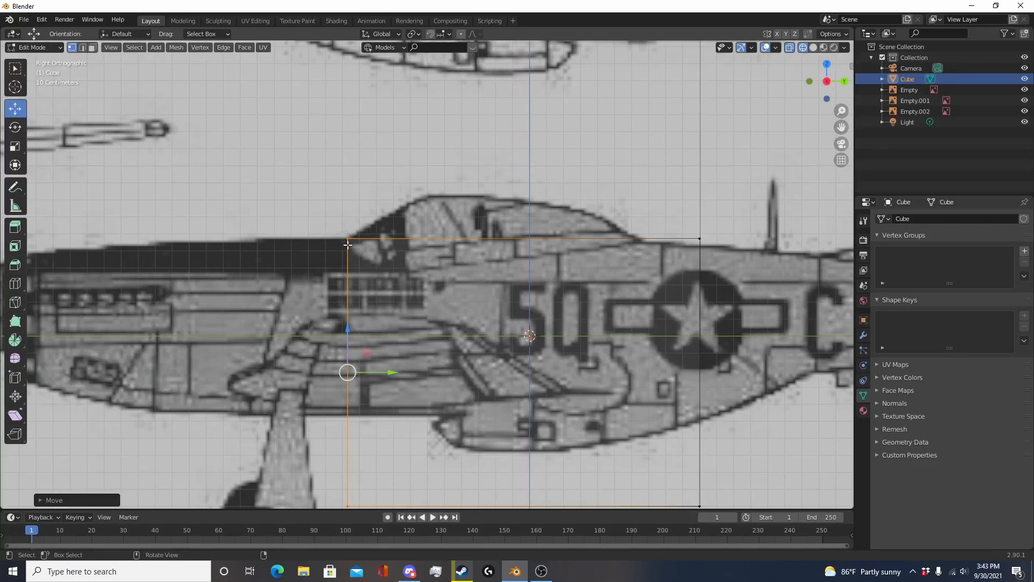
# Step: Select the cube's lower vertices and raise them along Z to the underside of the belly scoop
pyautogui.scroll(-5, 387, 286)
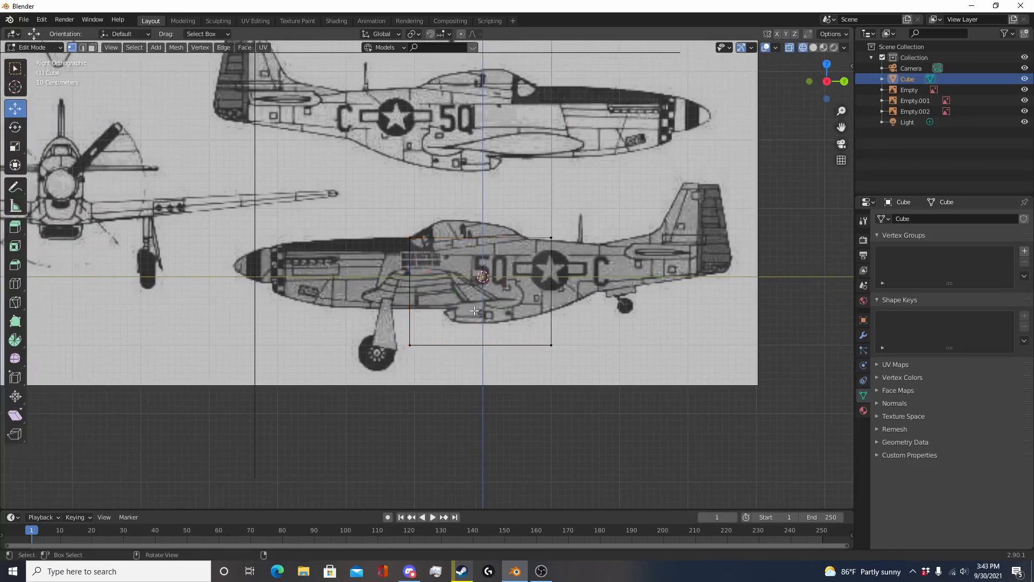
pyautogui.moveTo(393, 330); pyautogui.dragTo(552, 318)
pyautogui.scroll(3, 521, 344)
pyautogui.scroll(-4, 520, 355)
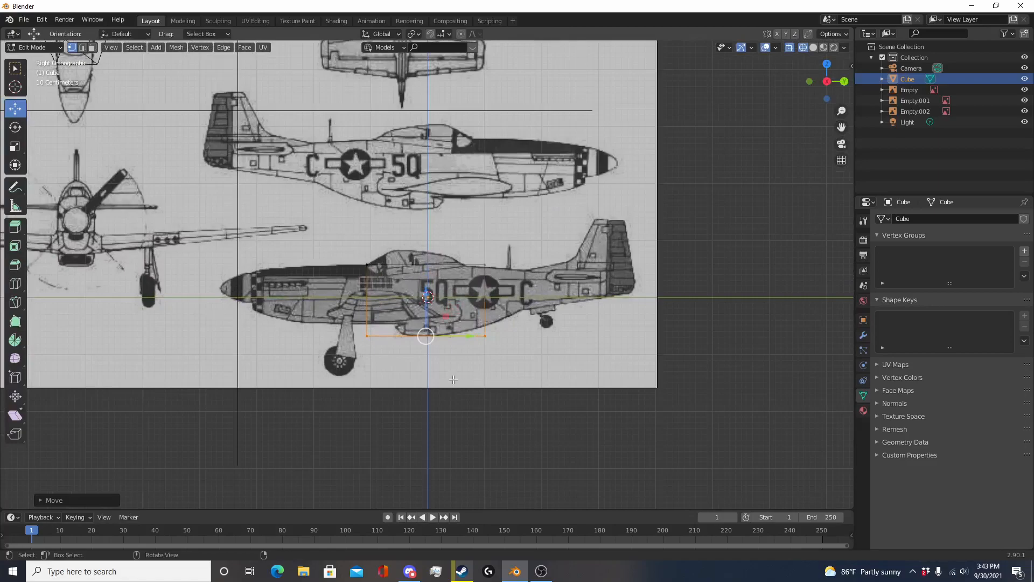
pyautogui.scroll(3, 446, 376)
pyautogui.scroll(-3, 446, 377)
# Step: Select the block's nose-side face and extrude it forward to just ahead of the main landing gear leg
pyautogui.click(431, 377)
pyautogui.moveTo(356, 367); pyautogui.dragTo(378, 252)
pyautogui.keyDown('shift'); pyautogui.moveTo(378, 252); pyautogui.dragTo(442, 245, button='middle'); pyautogui.keyUp('shift')
pyautogui.press('e')
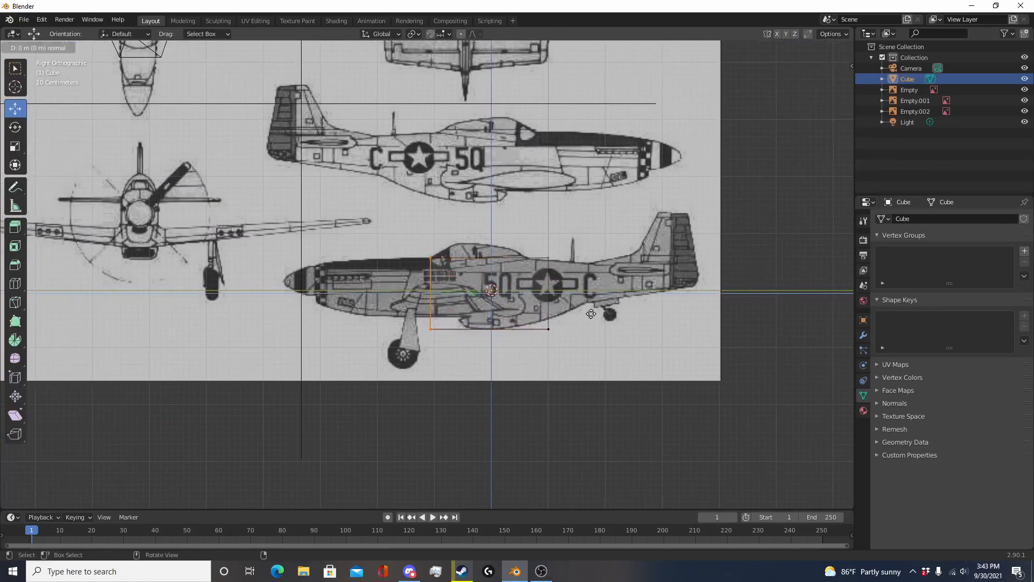
pyautogui.click(553, 312)
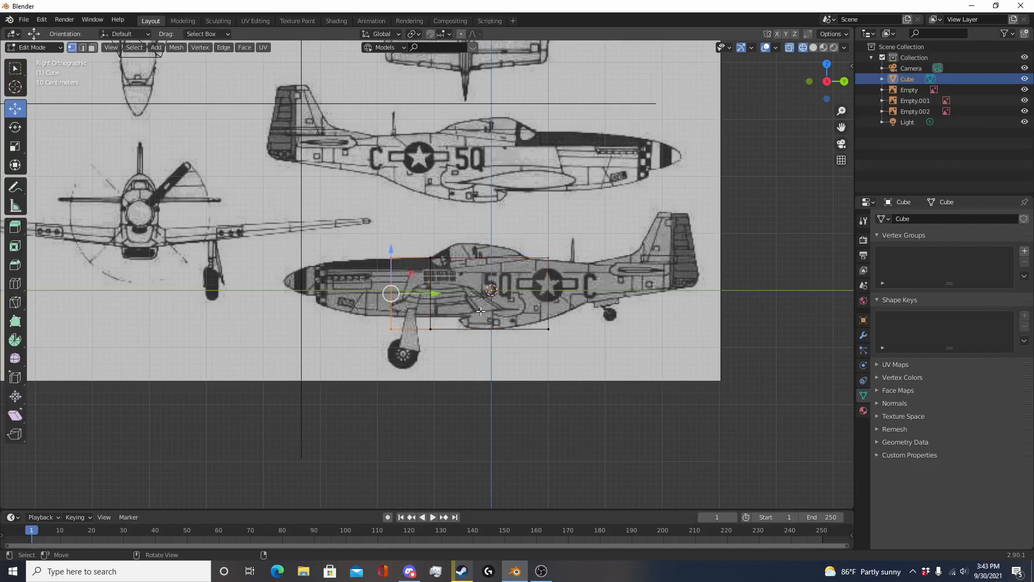
# Step: Leave mesh editing and, in top view, move the top-view blueprint image so its lower-left overhead plane drawing lies over the block
pyautogui.press('Tab')
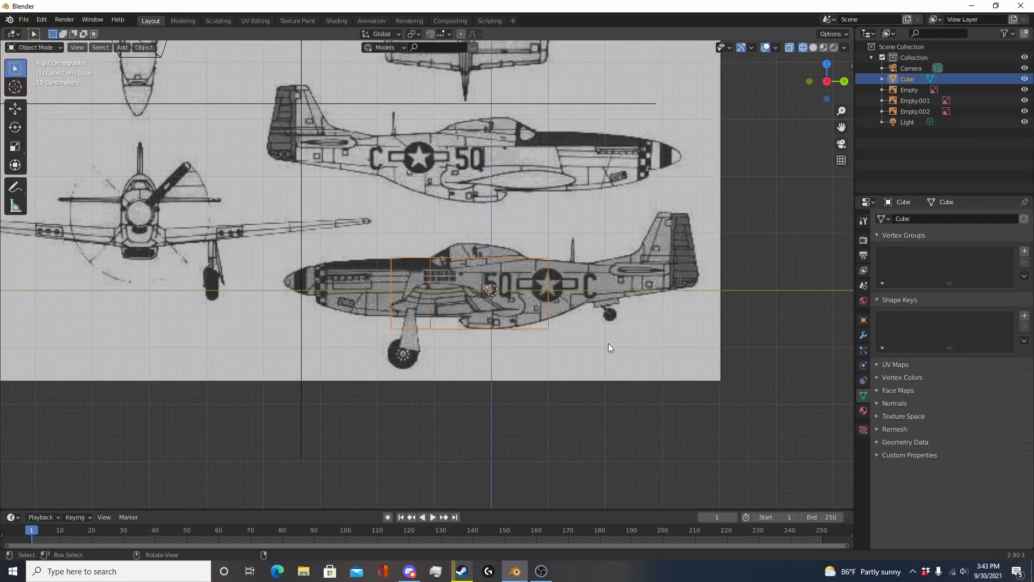
pyautogui.press('KP_7')
pyautogui.scroll(-5, 609, 344)
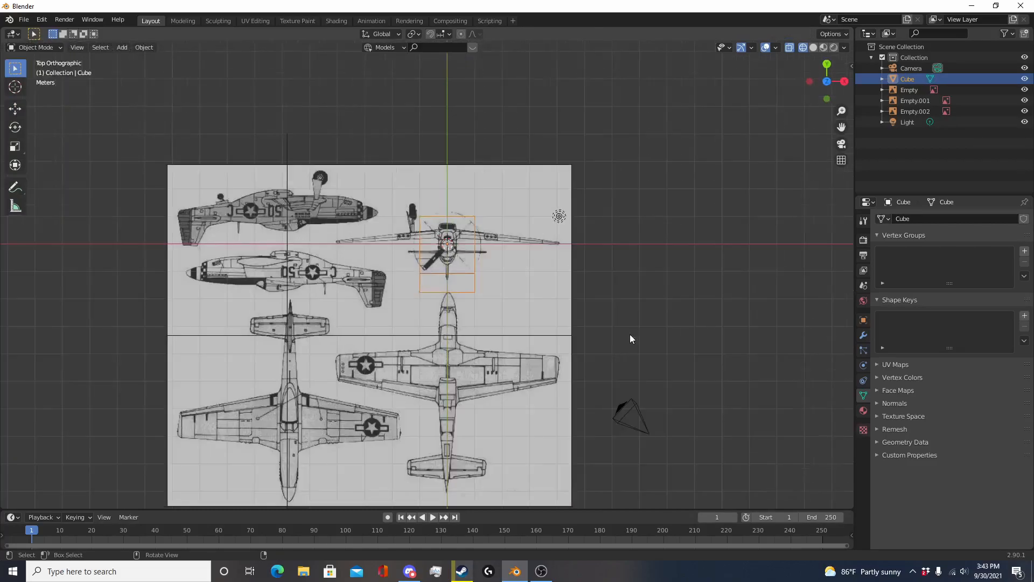
pyautogui.click(500, 314)
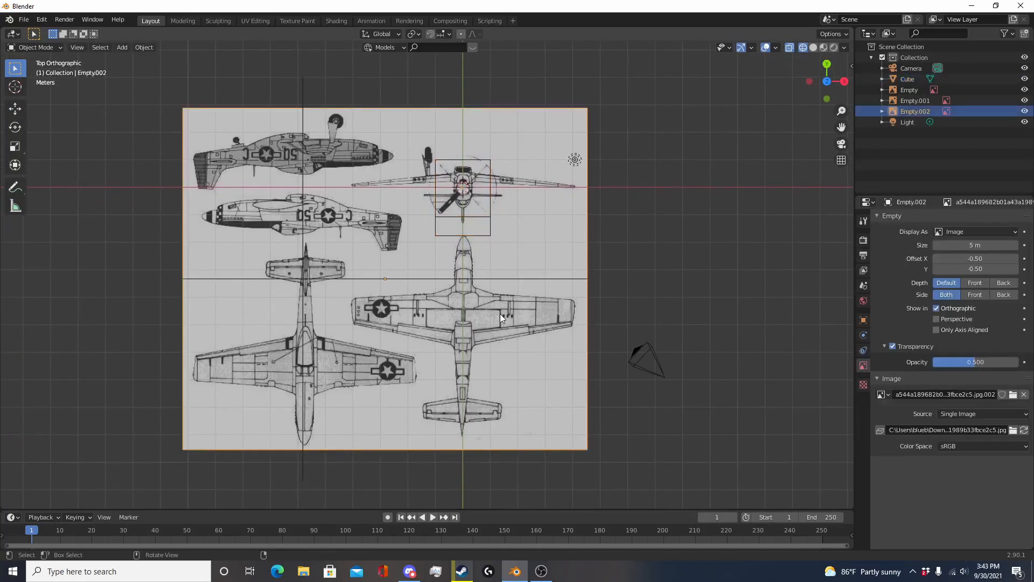
pyautogui.press('g')
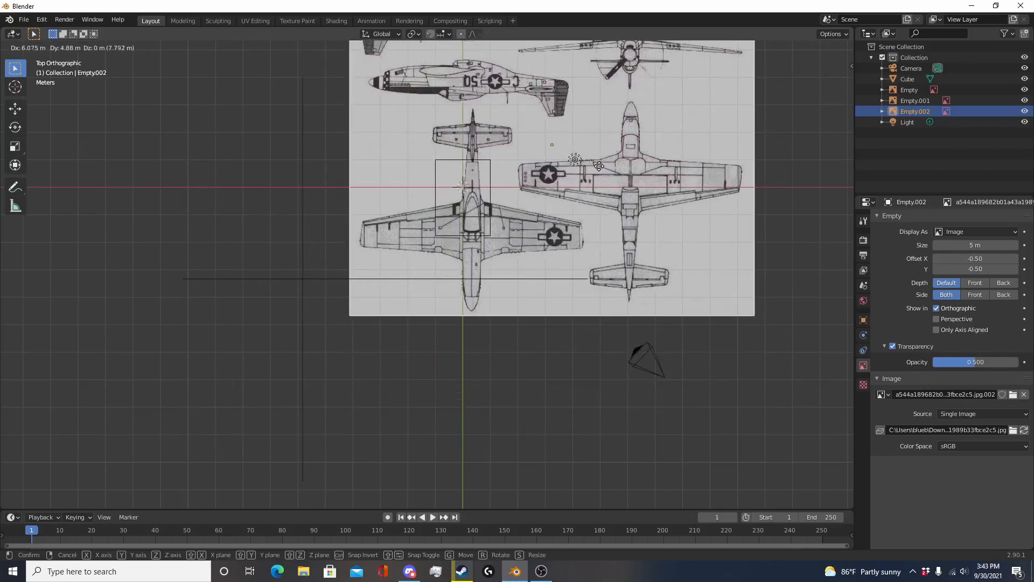
pyautogui.click(587, 167)
pyautogui.scroll(5, 587, 167)
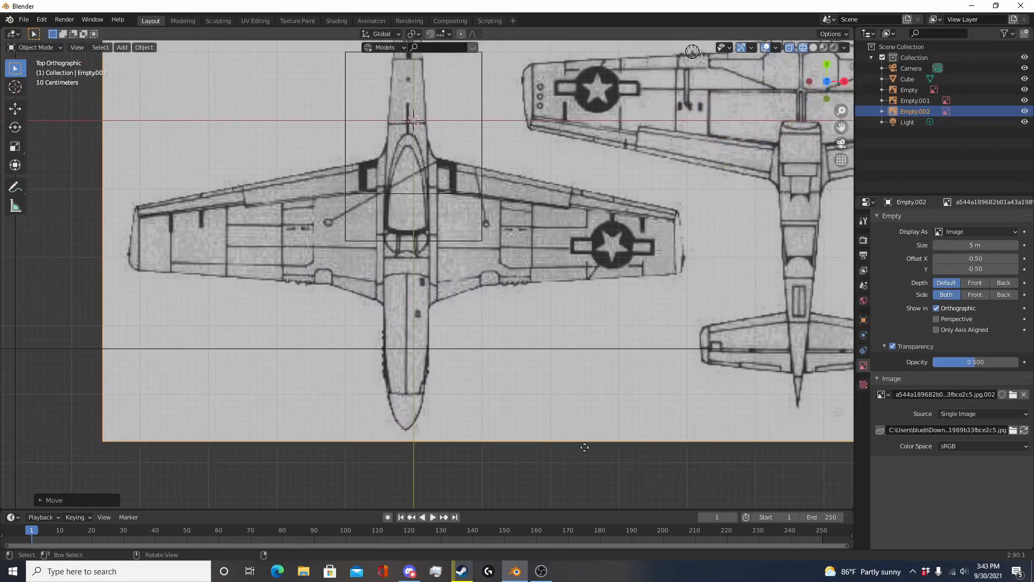
pyautogui.press('s')
pyautogui.click(505, 283)
pyautogui.keyDown('shift'); pyautogui.moveTo(635, 246); pyautogui.dragTo(588, 332, button='middle'); pyautogui.keyUp('shift')
pyautogui.hotkey('ctrl', 'z')
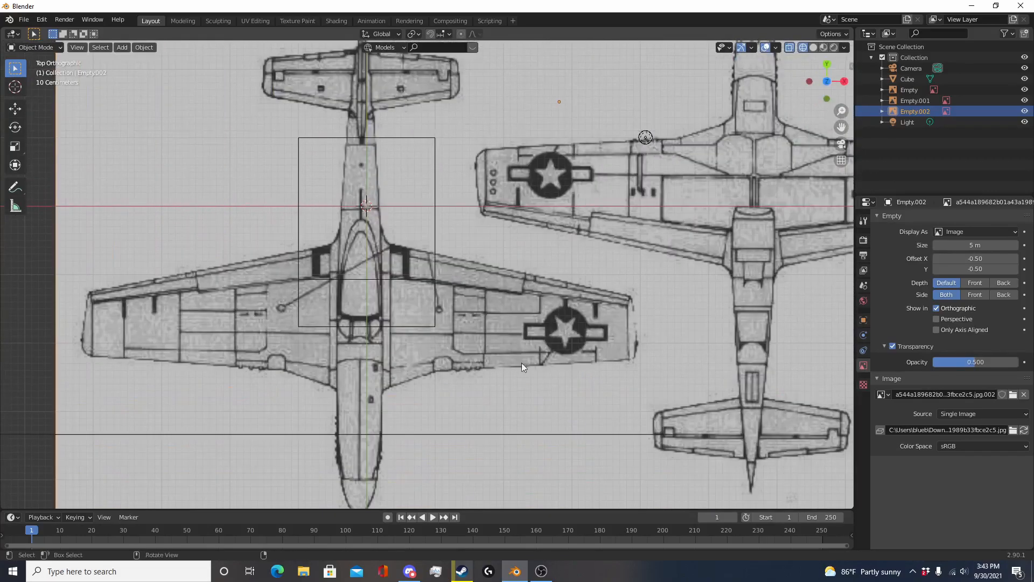
# Step: Move the top-view image so the plane's fuselage centres on the Y axis and its windscreen base meets the block's inner edge line
pyautogui.press('g')
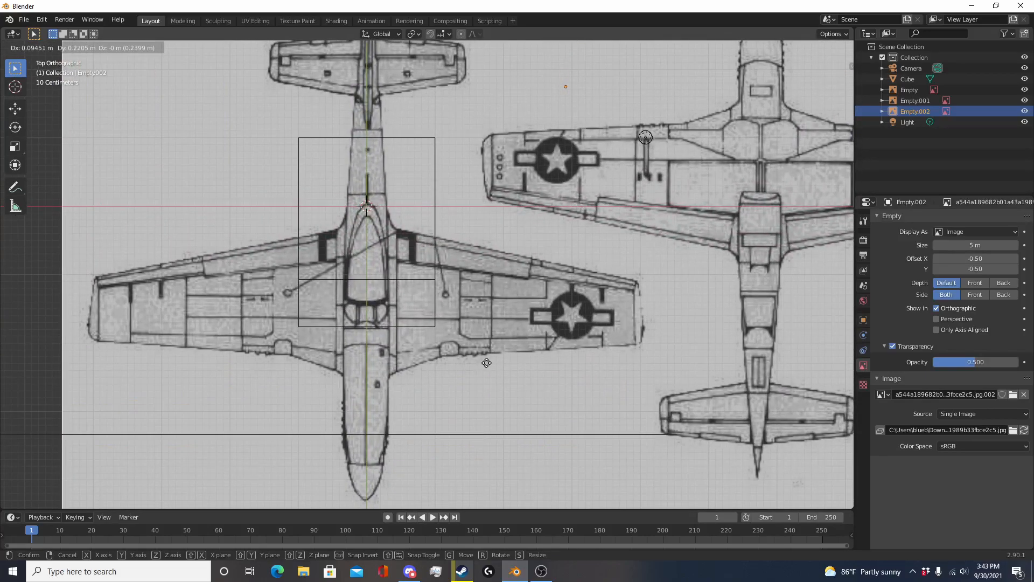
pyautogui.click(486, 363)
pyautogui.scroll(5, 420, 369)
pyautogui.keyDown('shift'); pyautogui.moveTo(380, 384); pyautogui.dragTo(528, 302, button='middle'); pyautogui.keyUp('shift')
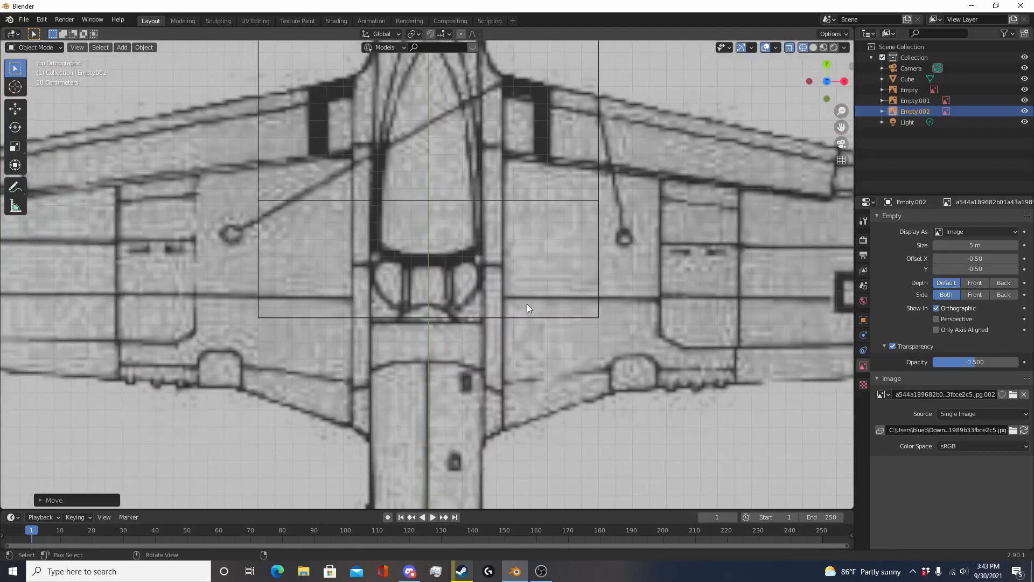
pyautogui.press('g')
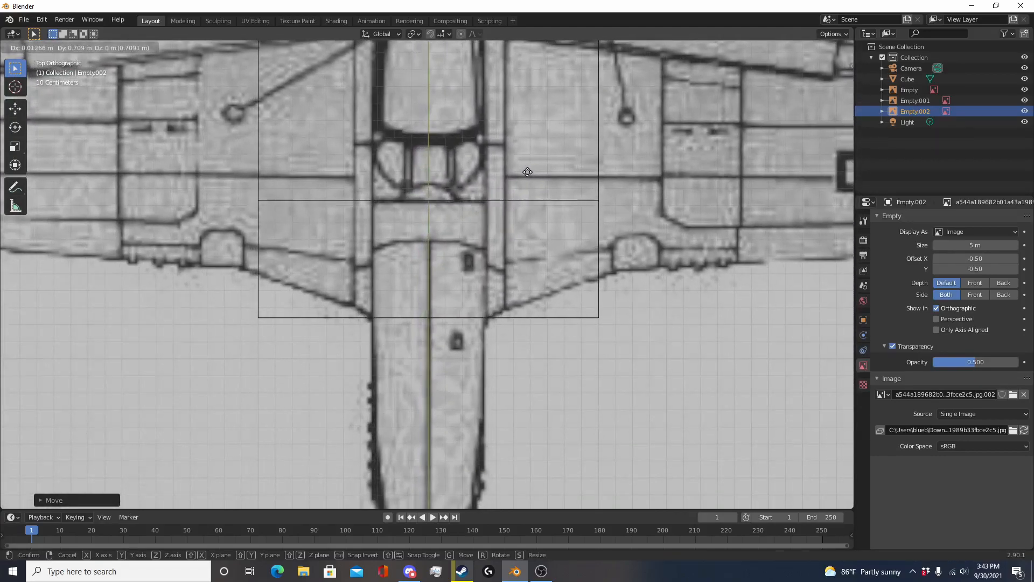
pyautogui.click(527, 170)
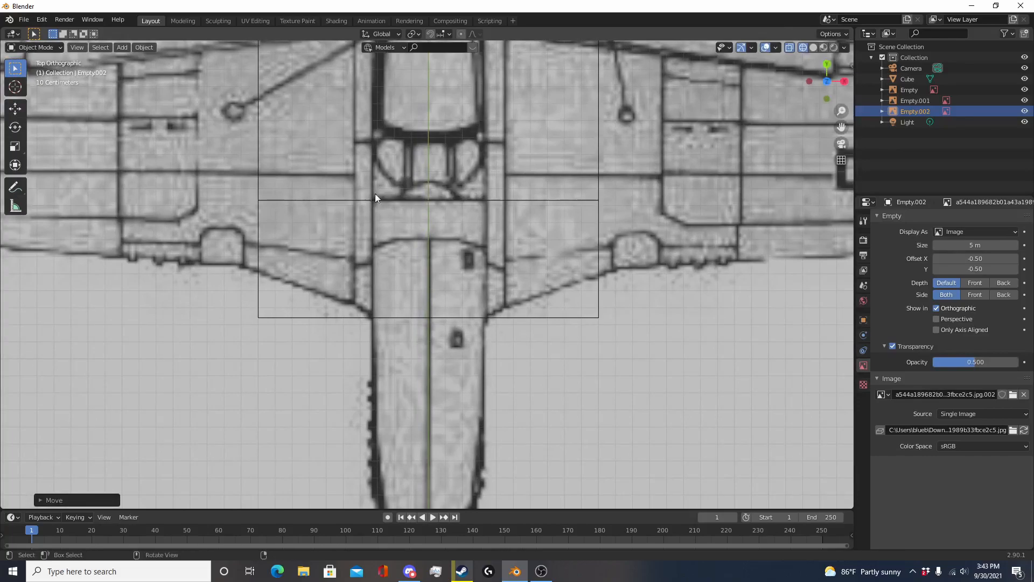
pyautogui.scroll(-5, 435, 207)
pyautogui.keyDown('shift'); pyautogui.moveTo(432, 265); pyautogui.dragTo(418, 356, button='middle'); pyautogui.keyUp('shift')
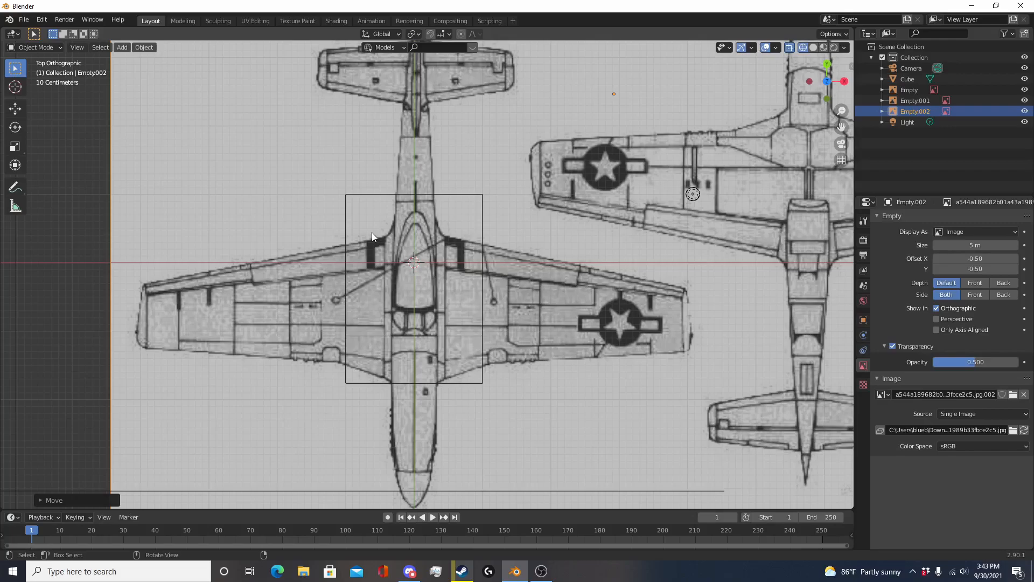
pyautogui.scroll(-2, 427, 254)
pyautogui.keyDown('shift'); pyautogui.moveTo(589, 383); pyautogui.dragTo(616, 309, button='middle'); pyautogui.keyUp('shift')
pyautogui.scroll(-3, 586, 377)
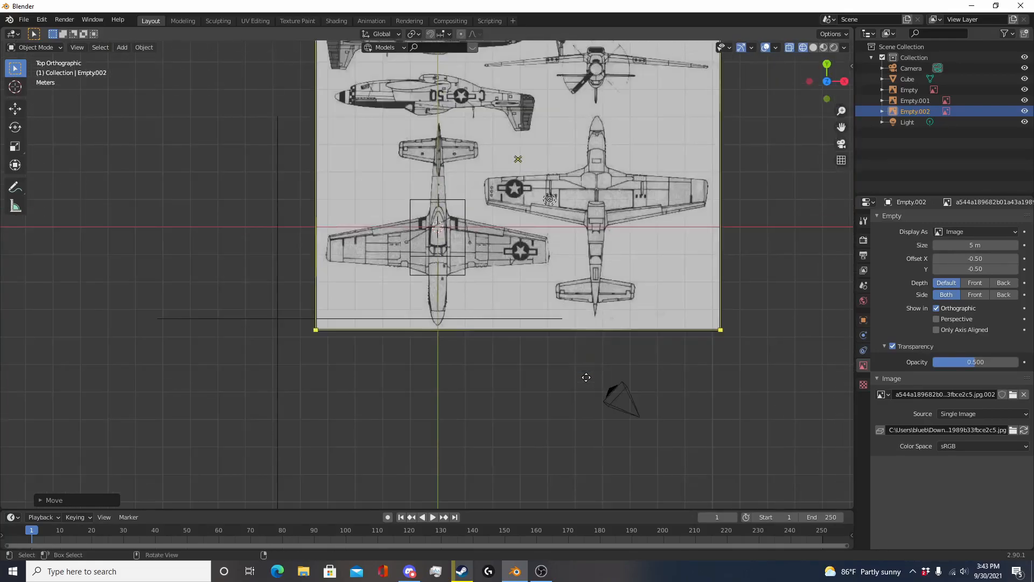
# Step: In front view, move the front-view blueprint image so the belly scoop's underside meets the block's lower edge, centred on the vertical axis
pyautogui.press('KP_1')
pyautogui.scroll(3, 586, 377)
pyautogui.click(551, 335)
pyautogui.scroll(4, 550, 337)
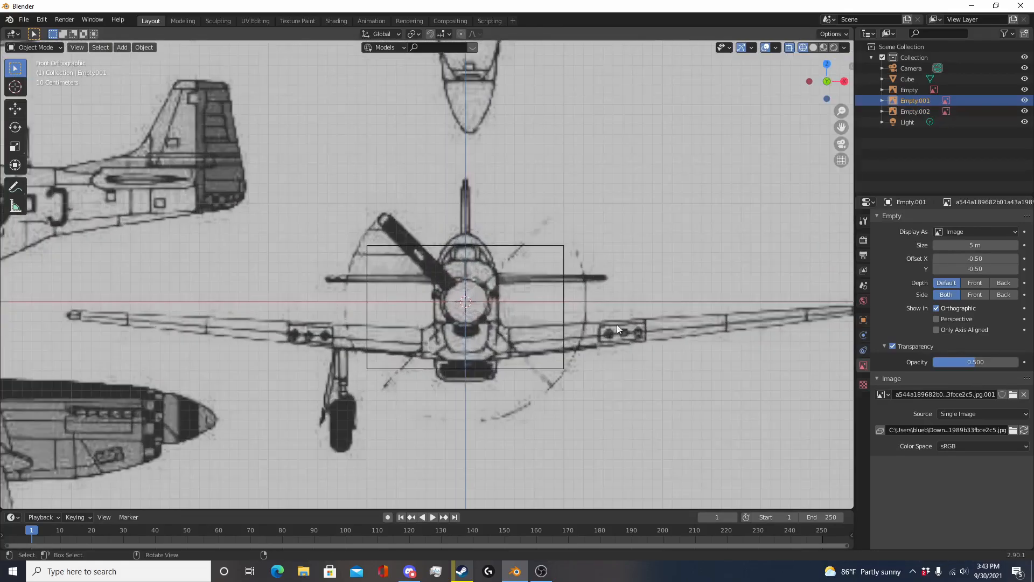
pyautogui.keyDown('shift'); pyautogui.moveTo(635, 318); pyautogui.dragTo(610, 281, button='middle'); pyautogui.keyUp('shift')
pyautogui.press('g')
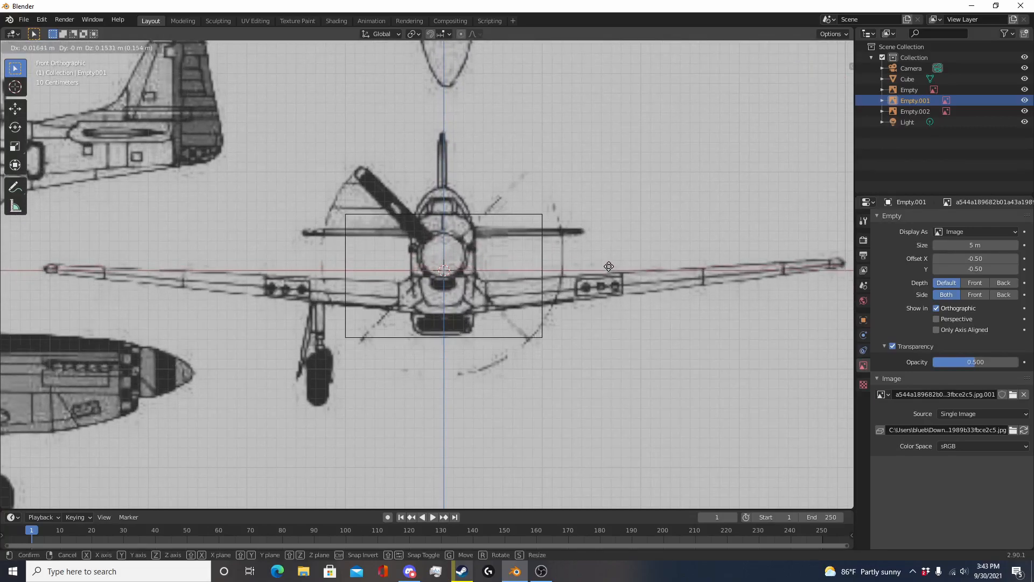
pyautogui.click(623, 297)
pyautogui.scroll(4, 630, 291)
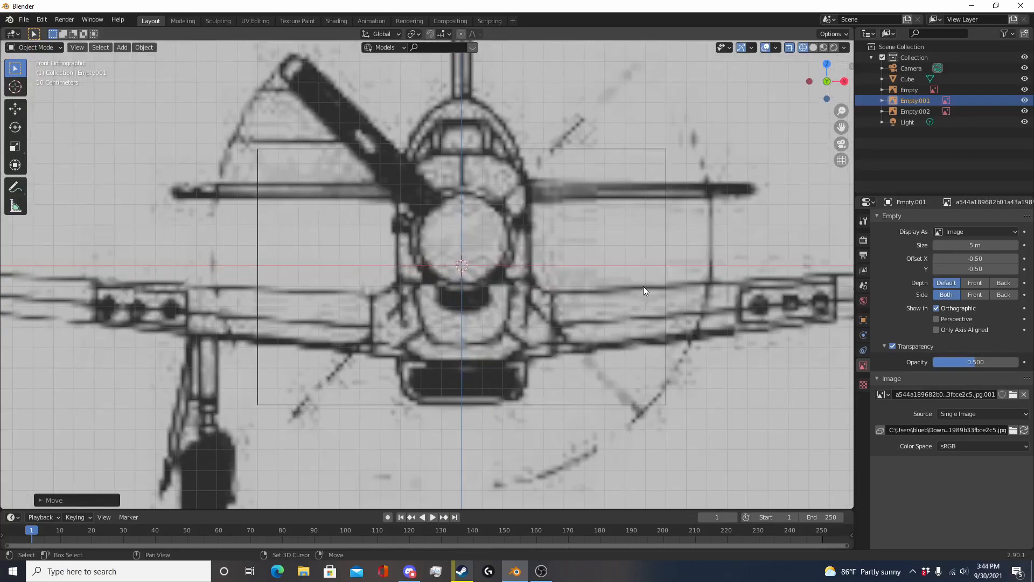
pyautogui.scroll(-1, 623, 282)
pyautogui.scroll(-7, 424, 205)
pyautogui.scroll(9, 461, 172)
pyautogui.scroll(-2, 461, 169)
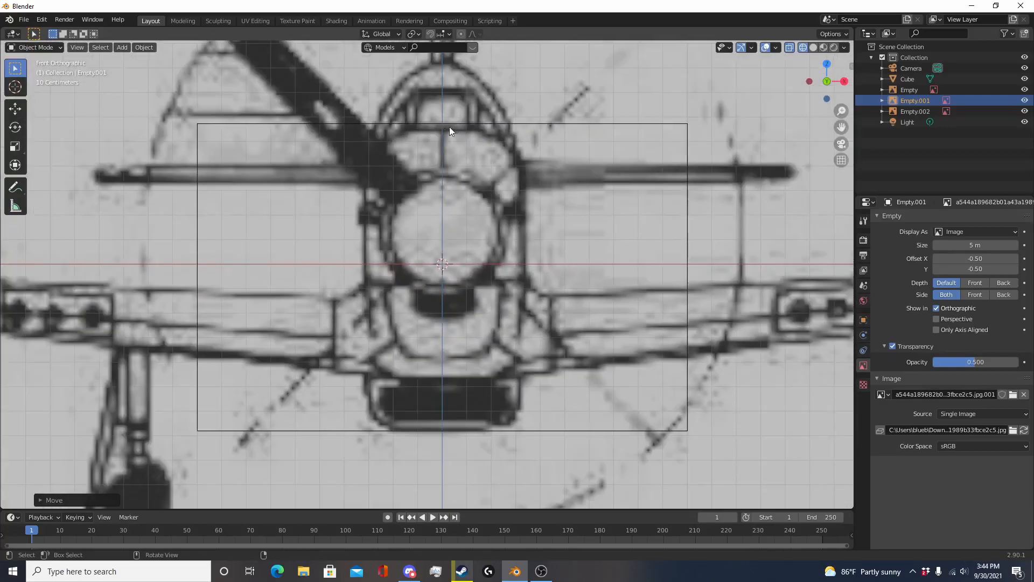
# Step: In right view, select the top-view image and raise it along Z to just above the side-view image's upper edge
pyautogui.scroll(-14, 451, 129)
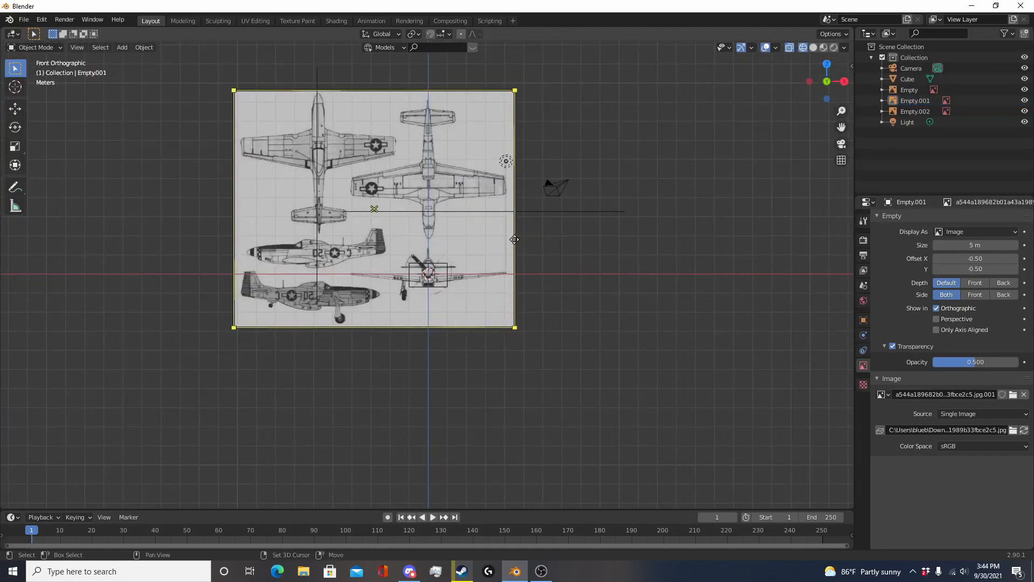
pyautogui.keyDown('shift'); pyautogui.moveTo(514, 241); pyautogui.dragTo(552, 305, button='middle'); pyautogui.keyUp('shift')
pyautogui.press('a')
pyautogui.hotkey('alt', 'a')
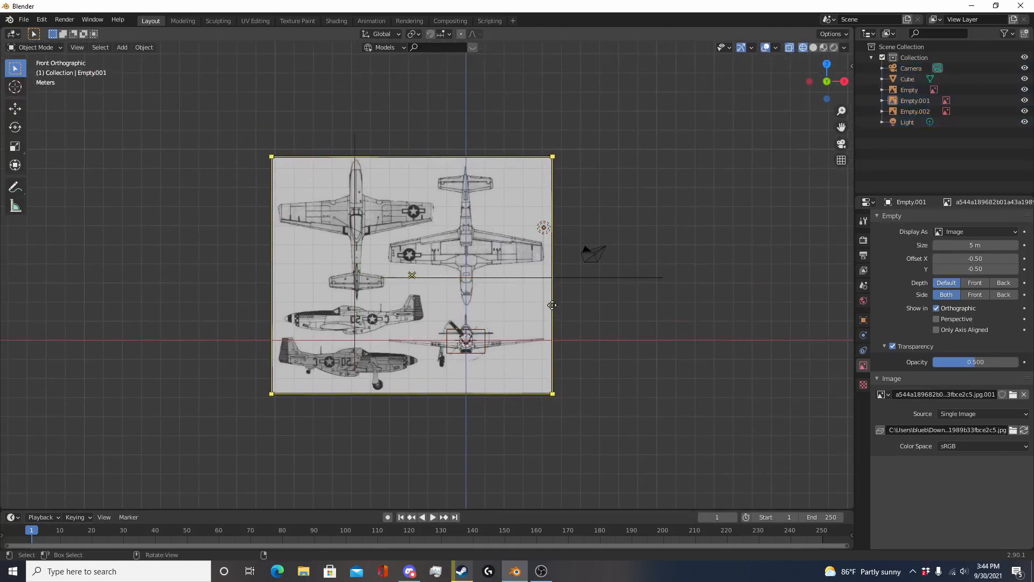
pyautogui.press('KP_3')
pyautogui.scroll(1, 648, 308)
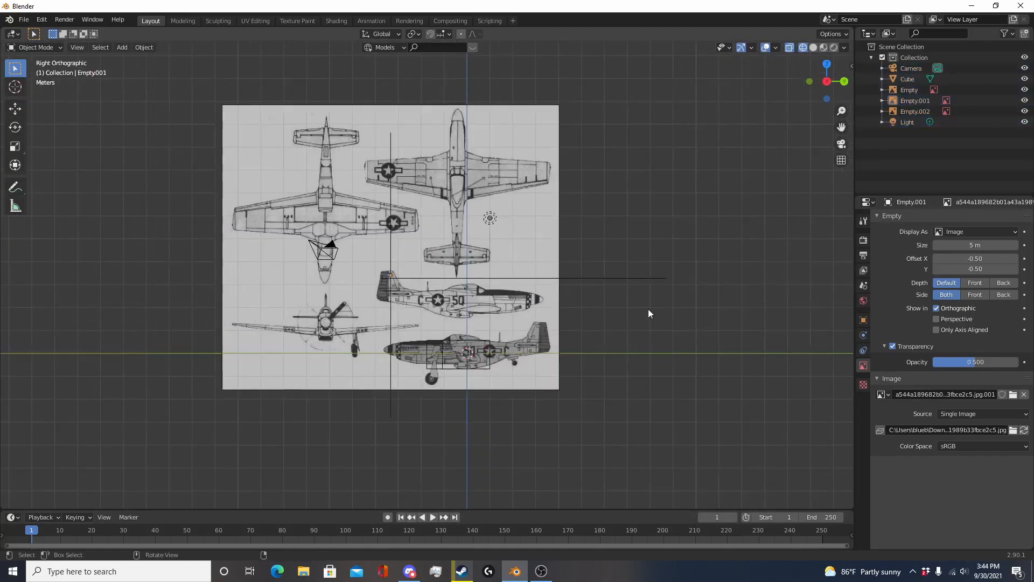
pyautogui.click(625, 277)
pyautogui.scroll(-3, 567, 305)
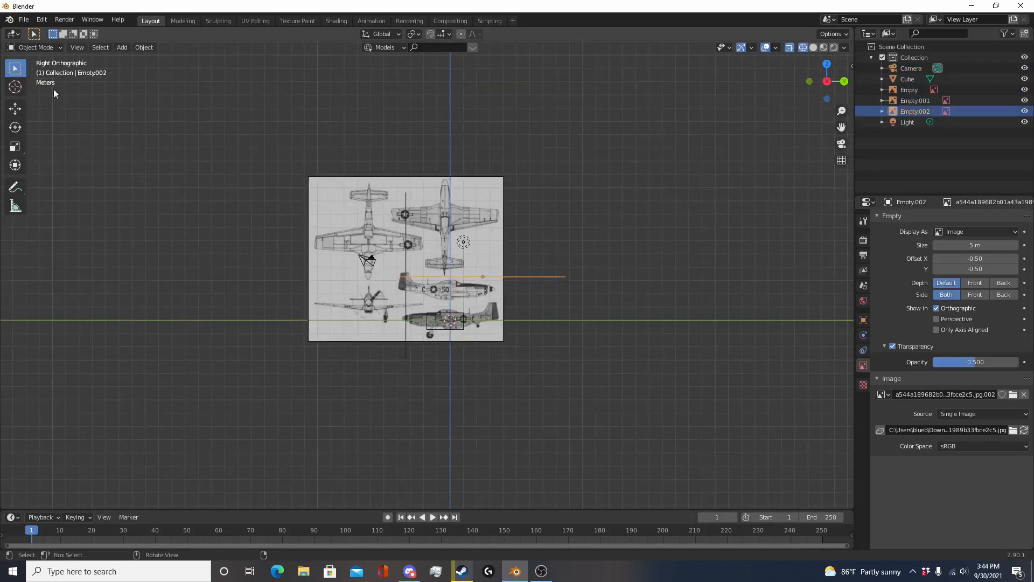
pyautogui.click(15, 108)
pyautogui.moveTo(487, 233); pyautogui.dragTo(499, 141)
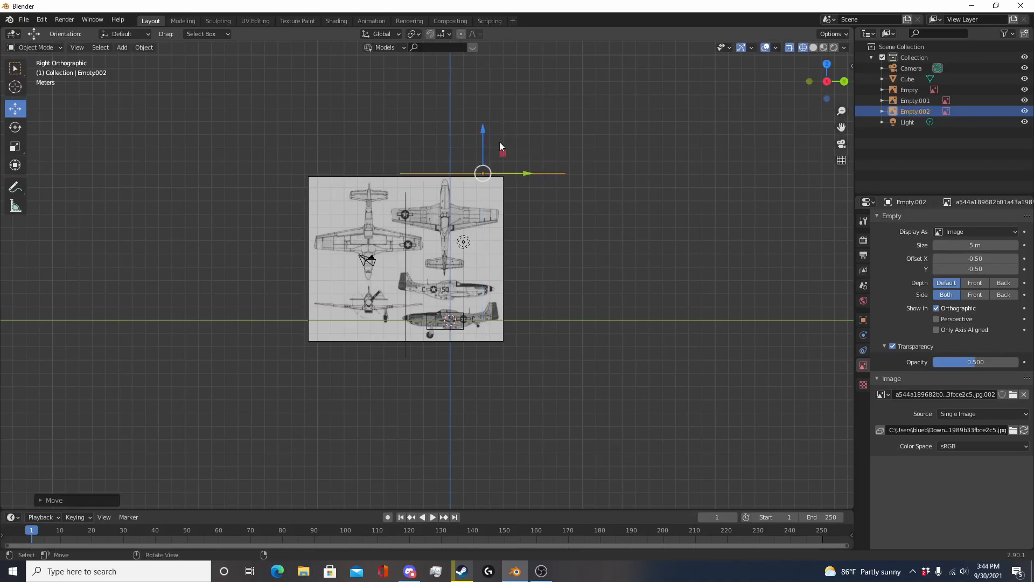
# Step: Select the front-view image and move it along positive Y until it clears the side-view image behind the plane's tail
pyautogui.click(404, 273)
pyautogui.click(406, 280)
pyautogui.moveTo(447, 271); pyautogui.dragTo(569, 282)
pyautogui.press('KP_1')
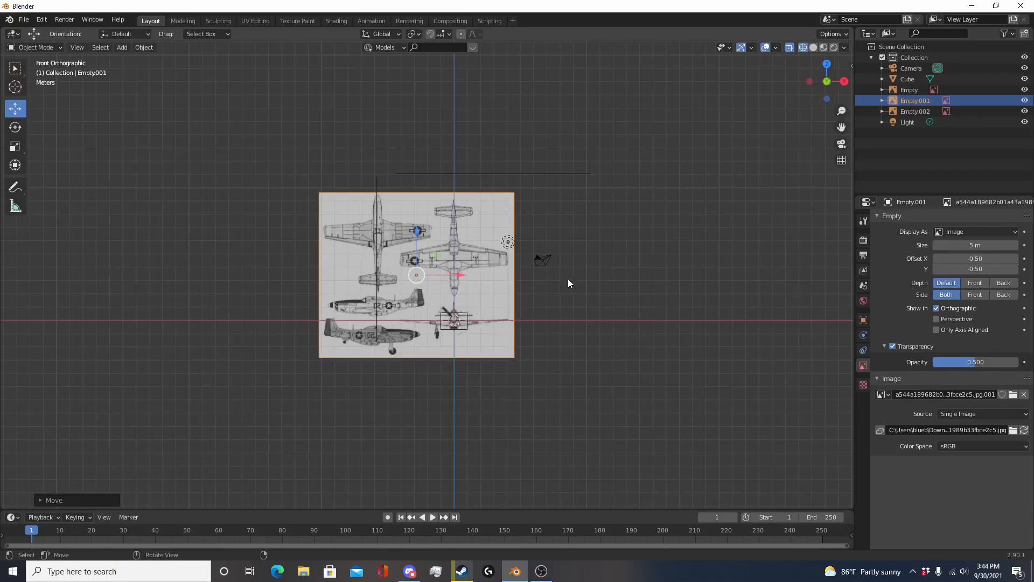
# Step: In front view, move the side-view image along negative X past the edge of the front-view image, and deselect everything
pyautogui.scroll(4, 416, 242)
pyautogui.click(323, 78)
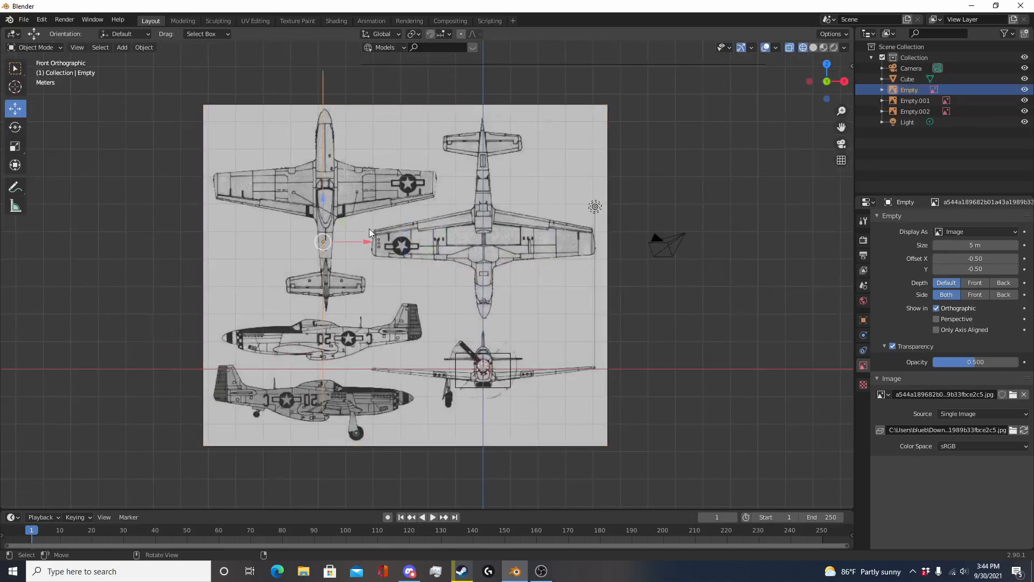
pyautogui.moveTo(370, 238); pyautogui.dragTo(238, 250)
pyautogui.hotkey('alt', 'a')
pyautogui.scroll(-2, 322, 315)
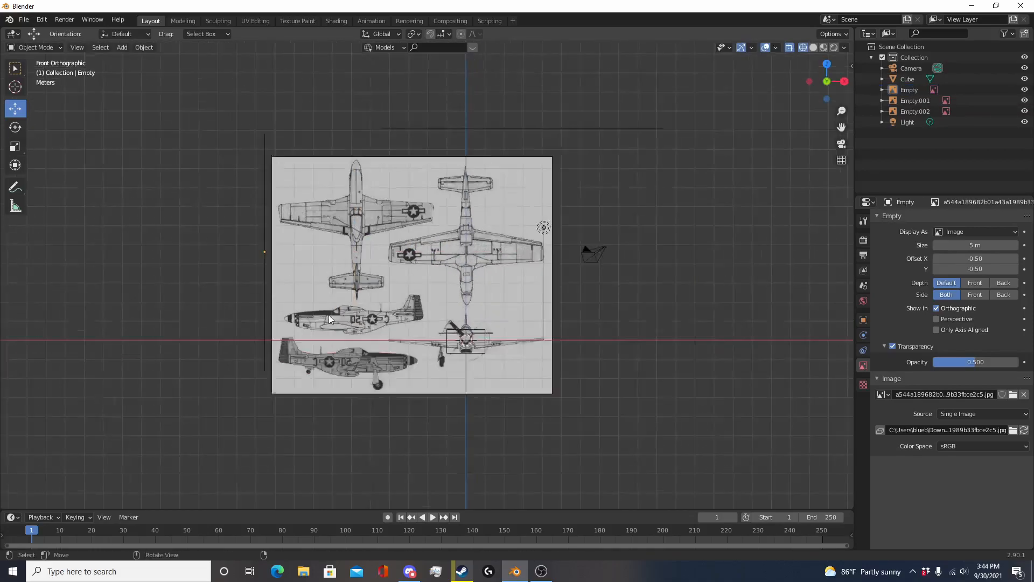
# Step: Return to right view and delete the cube block from the fuselage
pyautogui.scroll(-4, 322, 316)
pyautogui.scroll(1, 506, 351)
pyautogui.scroll(6, 499, 353)
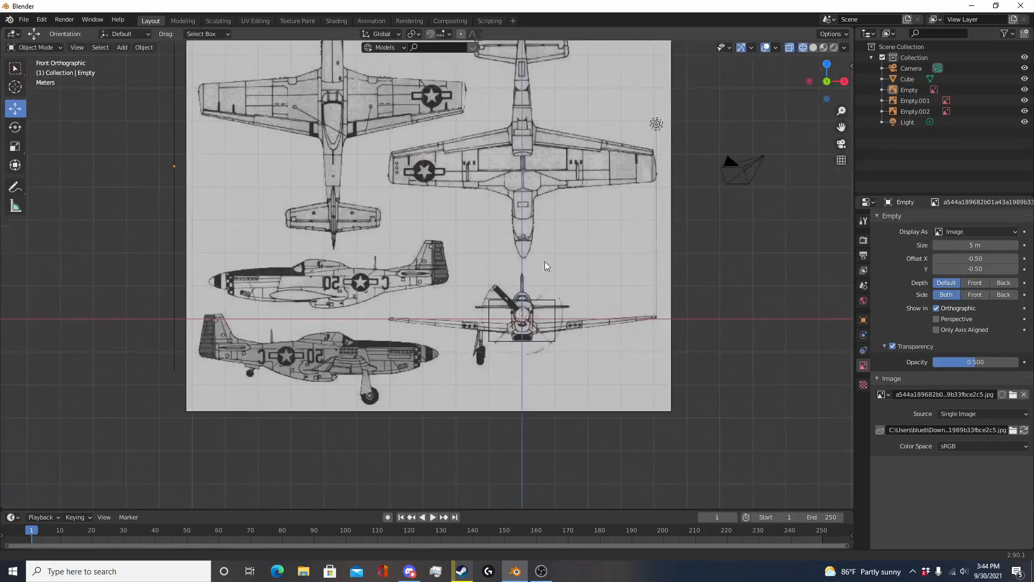
pyautogui.scroll(4, 557, 274)
pyautogui.scroll(3, 536, 321)
pyautogui.press('KP_3')
pyautogui.scroll(3, 533, 317)
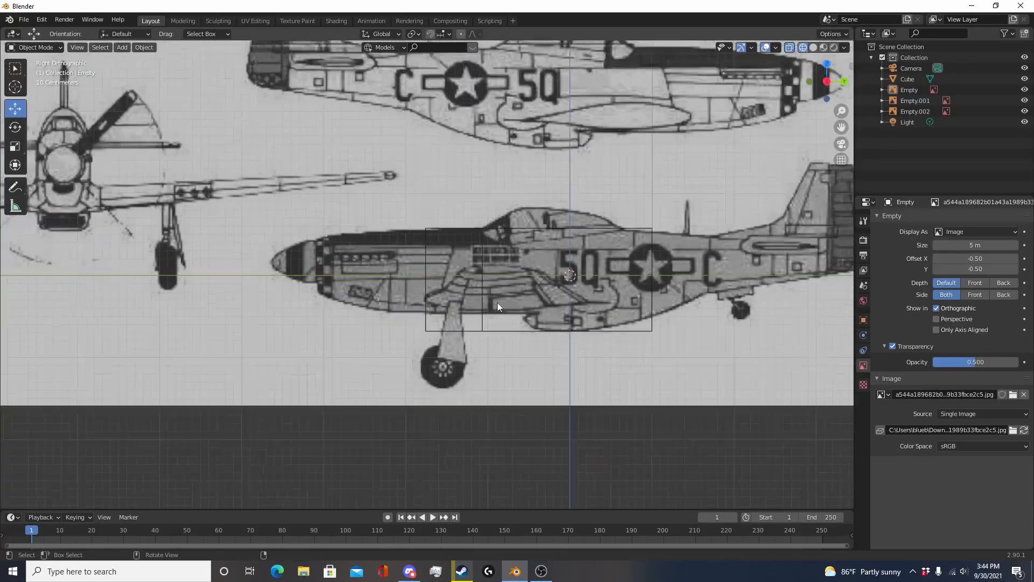
pyautogui.scroll(-2, 494, 301)
pyautogui.click(537, 312)
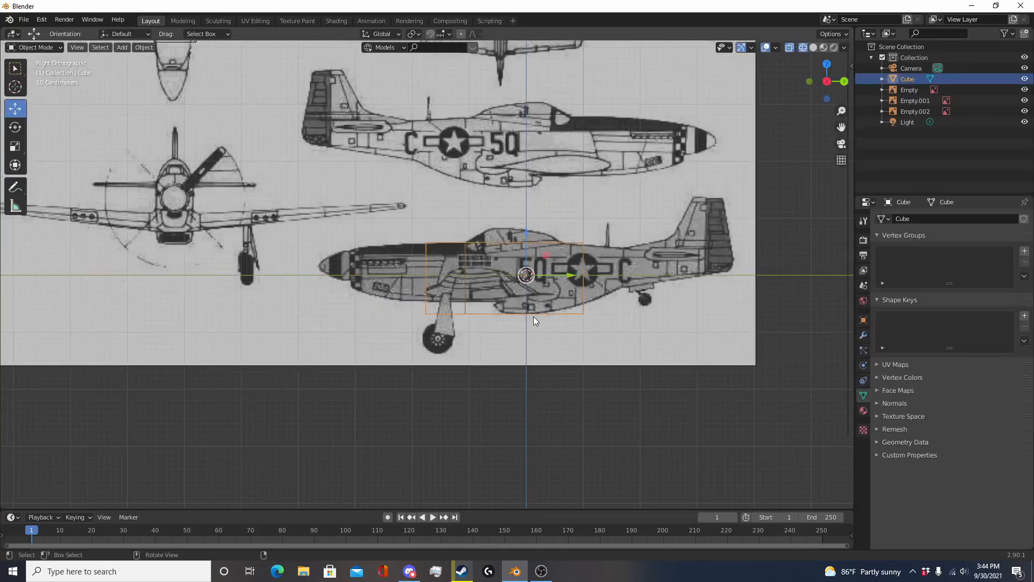
pyautogui.press('x')
pyautogui.click(533, 316)
# Step: Add a mesh cylinder at the origin and set its vertex count to 8
pyautogui.keyDown('shift'); pyautogui.moveTo(518, 261); pyautogui.dragTo(483, 277, button='middle'); pyautogui.keyUp('shift')
pyautogui.hotkey('shift', 'a')
pyautogui.moveTo(484, 277)
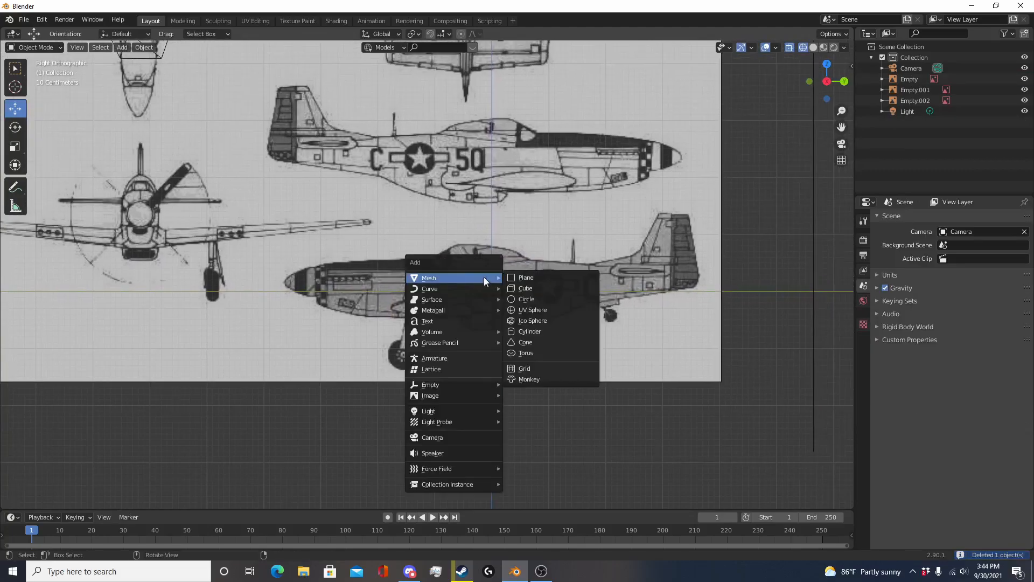
pyautogui.click(541, 331)
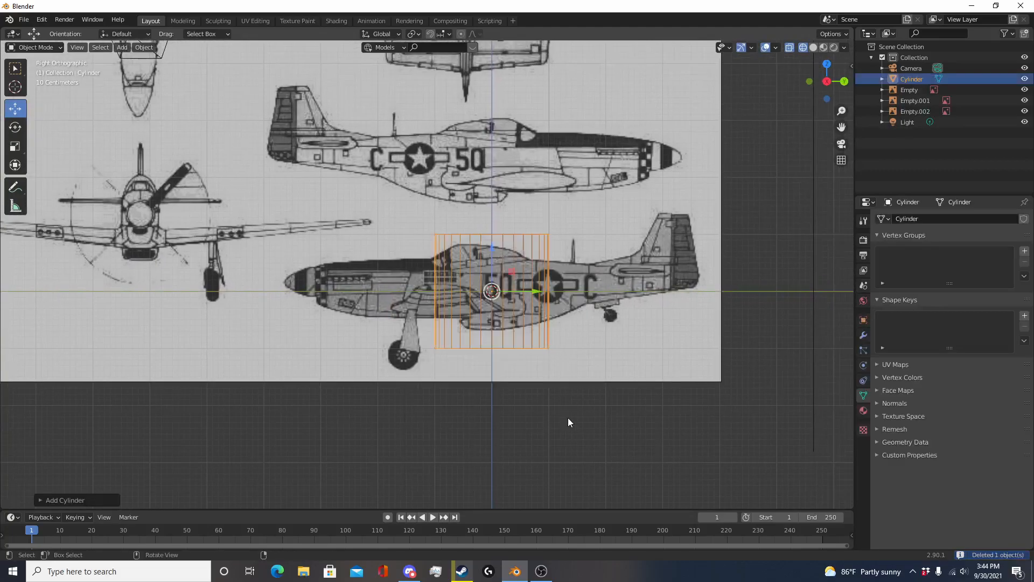
pyautogui.scroll(-2, 568, 413)
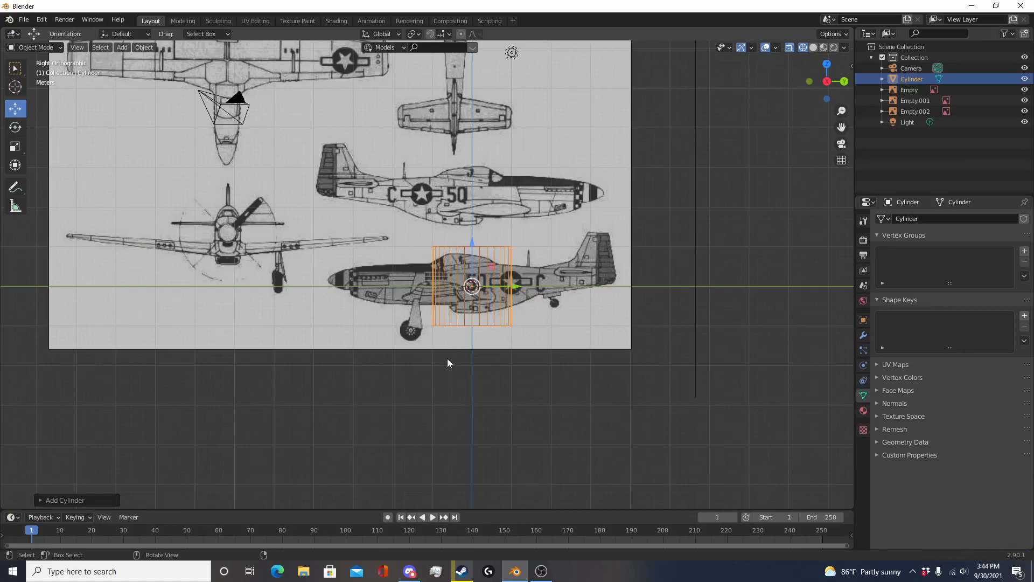
pyautogui.click(36, 500)
pyautogui.click(129, 371)
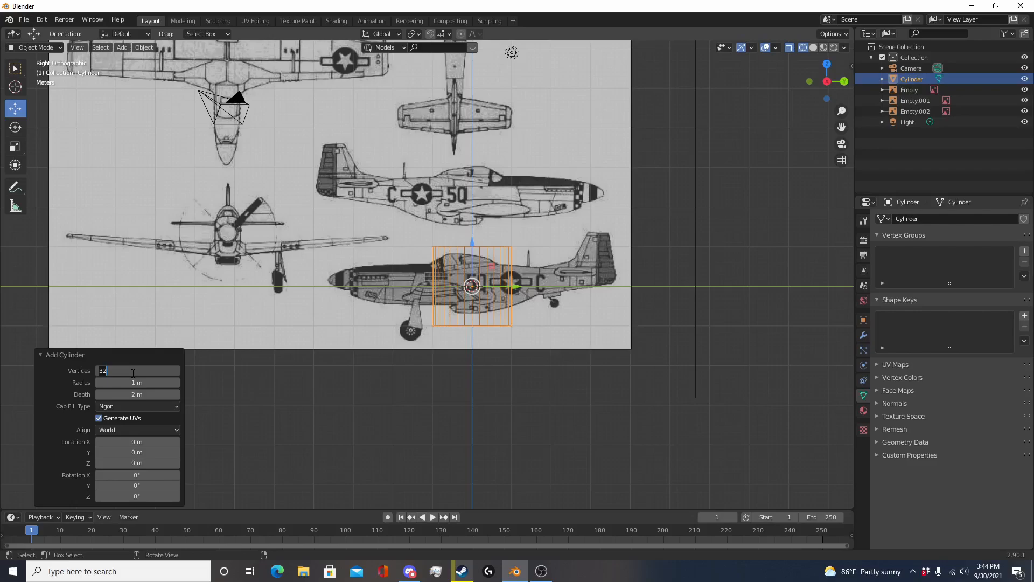
pyautogui.write('6')
pyautogui.press('Return')
pyautogui.scroll(5, 599, 348)
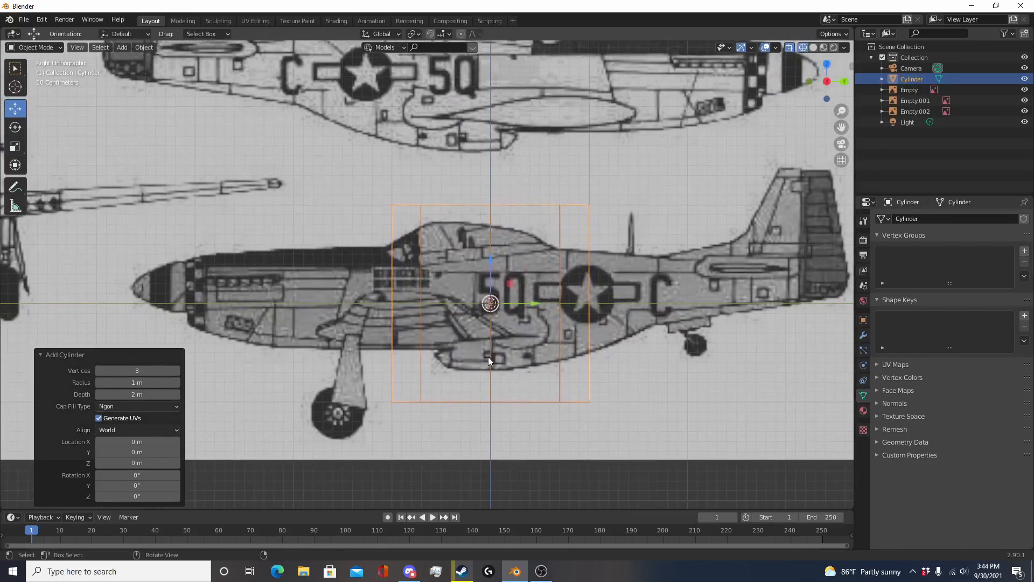
pyautogui.click(489, 360)
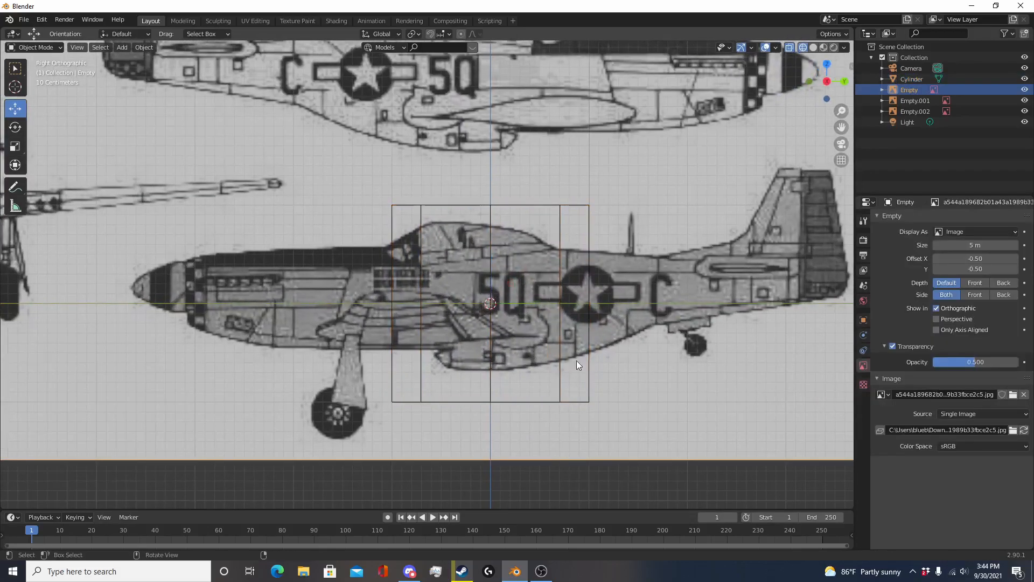
pyautogui.click(559, 219)
pyautogui.scroll(-6, 618, 367)
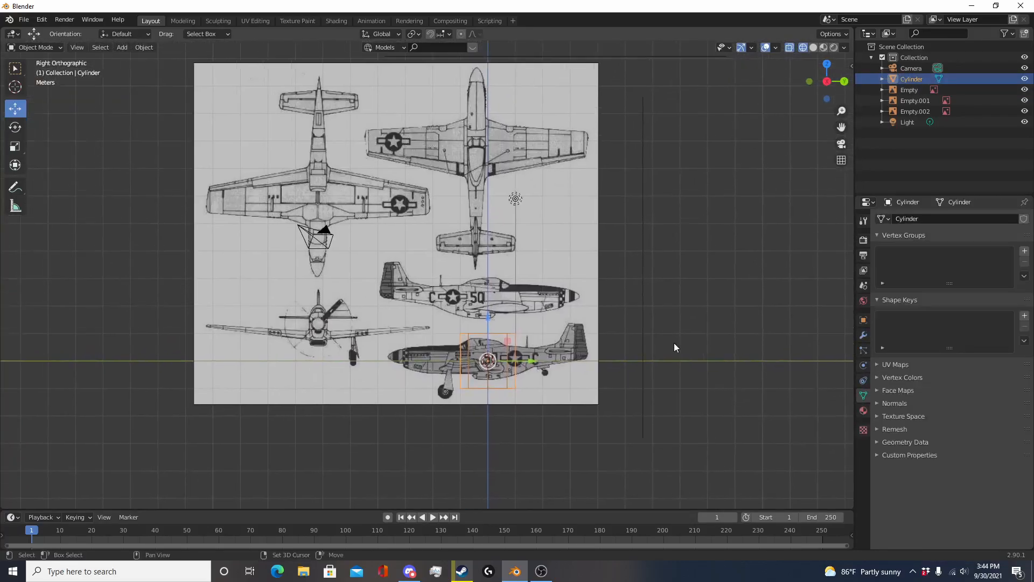
# Step: Show the selectability restriction toggle in the outliner and make the three reference image empties unselectable
pyautogui.click(1012, 34)
pyautogui.click(1011, 35)
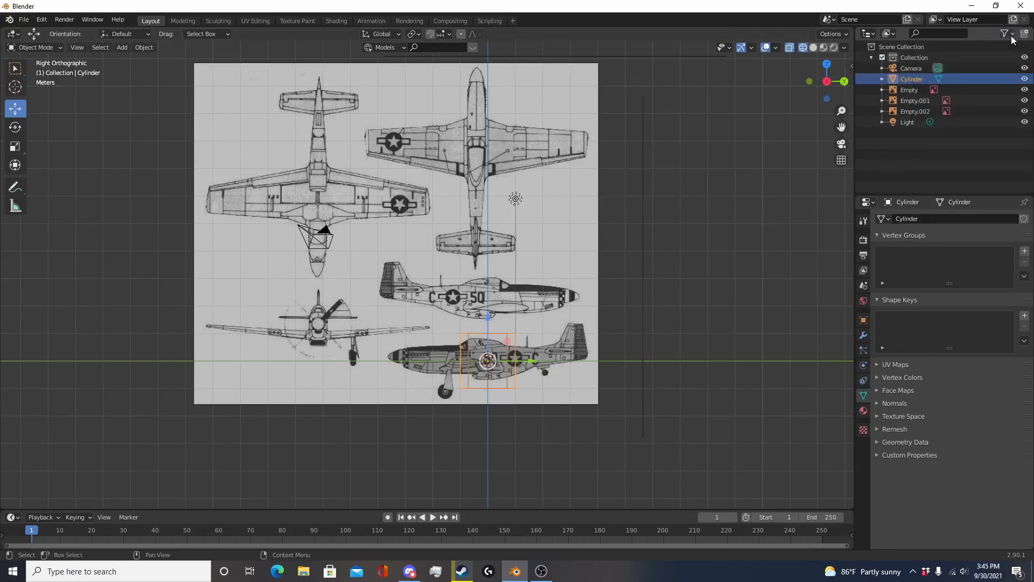
pyautogui.click(1008, 35)
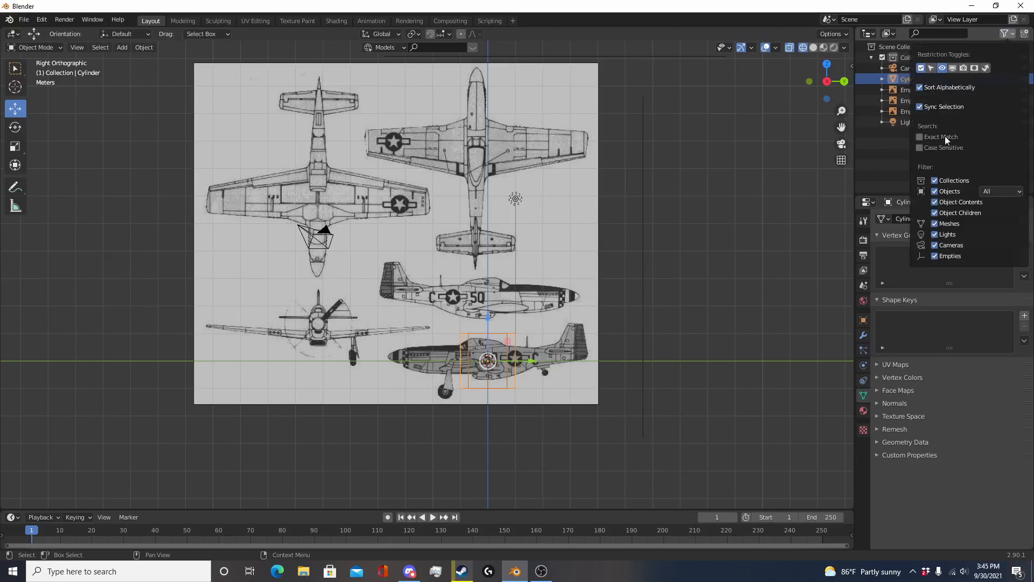
pyautogui.click(932, 69)
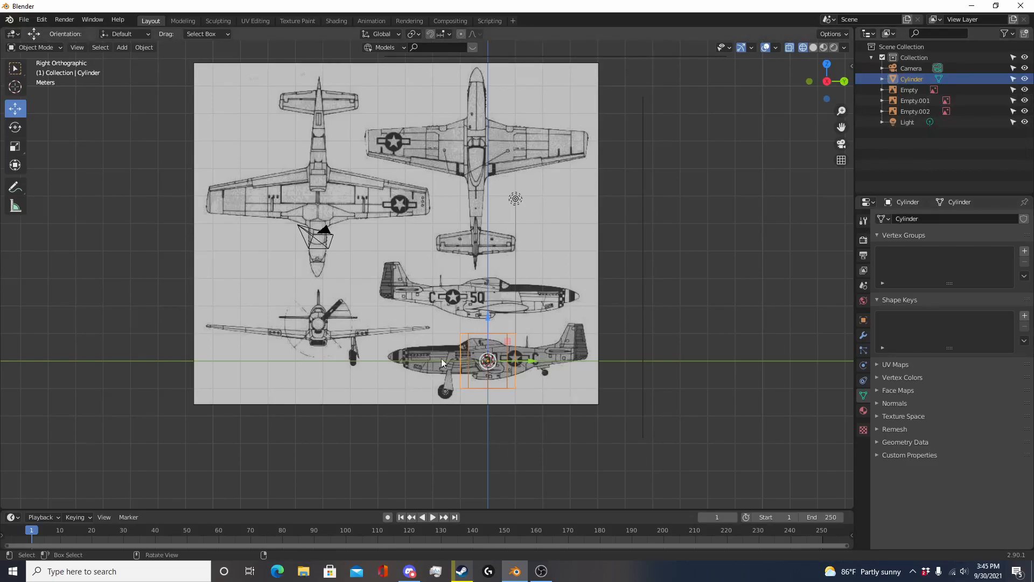
pyautogui.moveTo(1013, 91); pyautogui.dragTo(1012, 115)
# Step: Rotate the cylinder 90° in right view to lie along the fuselage and scale it uniformly to about 0.508
pyautogui.scroll(3, 578, 338)
pyautogui.scroll(3, 522, 277)
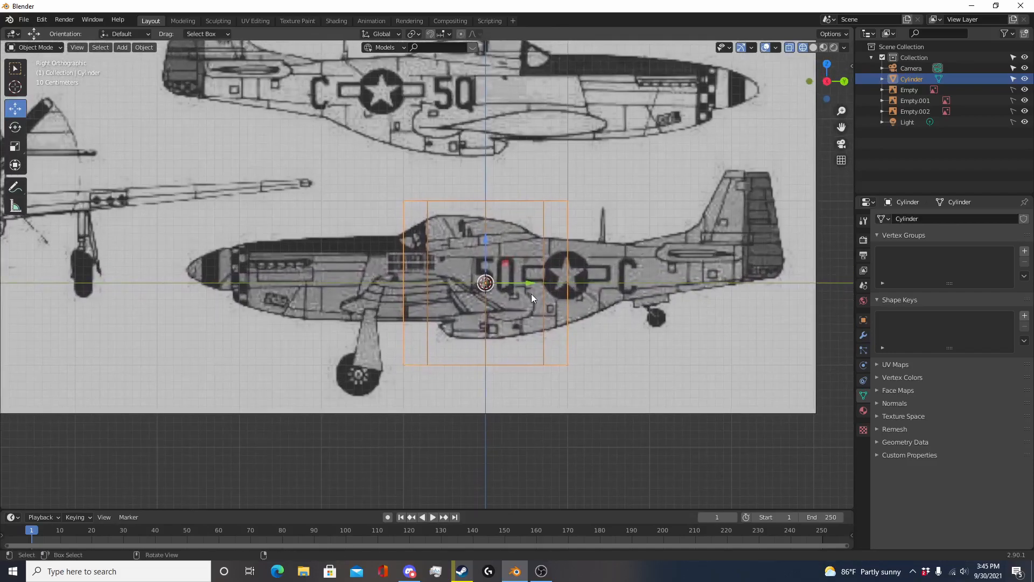
pyautogui.write('r90')
pyautogui.press('Return')
pyautogui.keyDown('shift'); pyautogui.moveTo(638, 297); pyautogui.dragTo(581, 315, button='middle'); pyautogui.keyUp('shift')
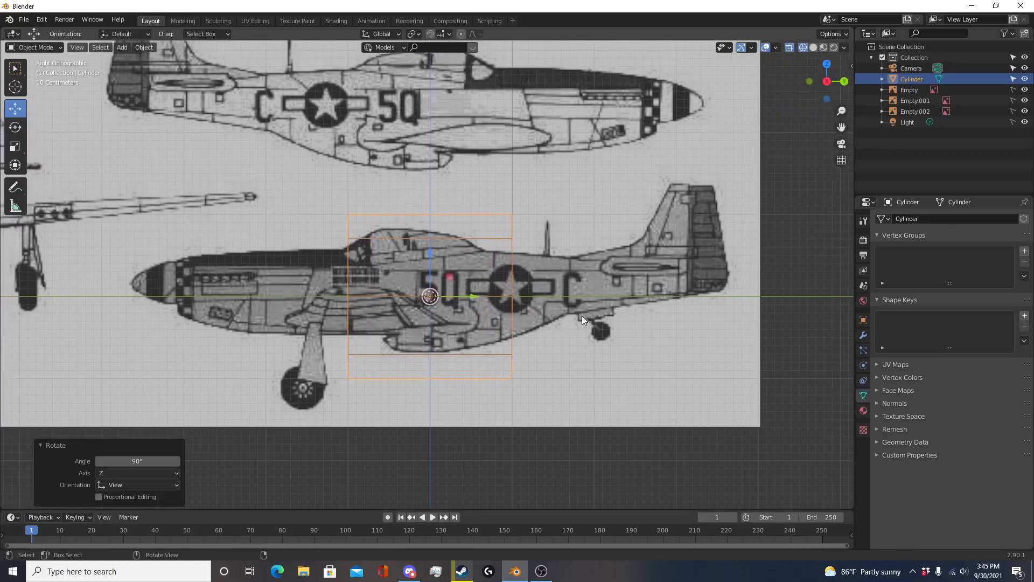
pyautogui.keyDown('shift'); pyautogui.moveTo(601, 376); pyautogui.dragTo(689, 386, button='middle'); pyautogui.keyUp('shift')
pyautogui.press('s')
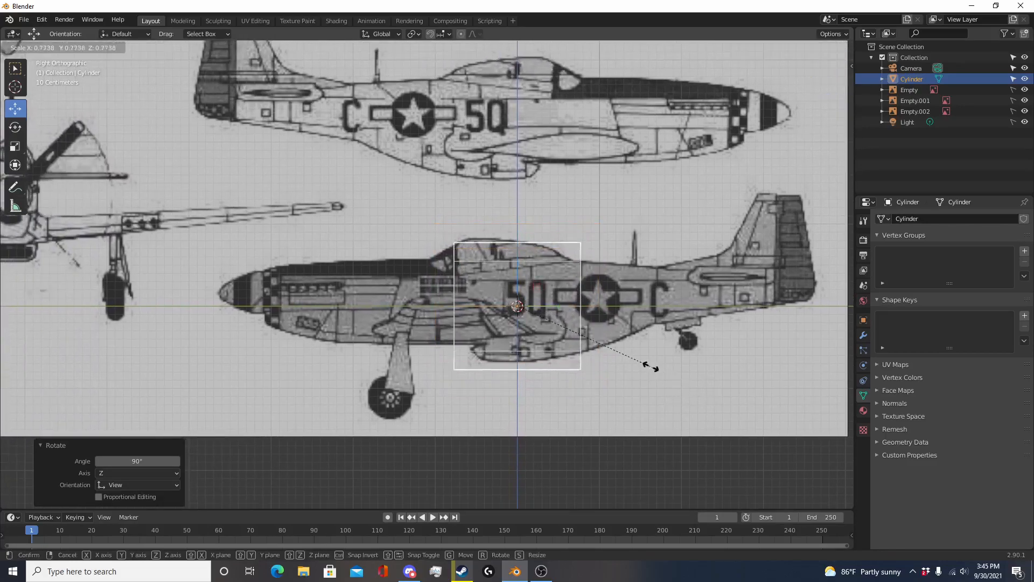
pyautogui.click(611, 334)
pyautogui.keyDown('shift'); pyautogui.moveTo(610, 334); pyautogui.dragTo(641, 336, button='middle'); pyautogui.keyUp('shift')
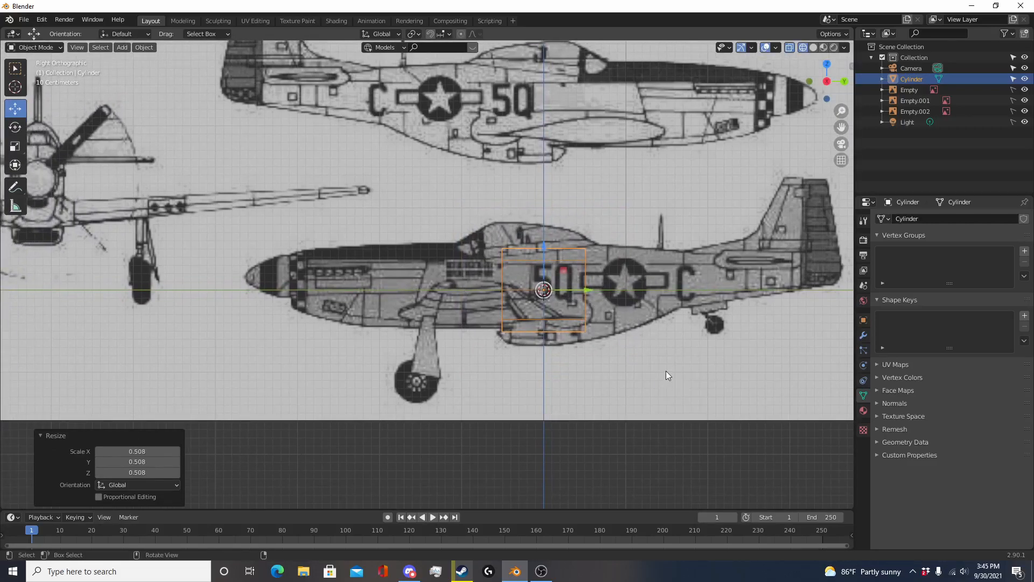
# Step: Move the cylinder about 1.7 m forward along negative Y and slightly up onto the engine section ahead of the cockpit
pyautogui.press('g')
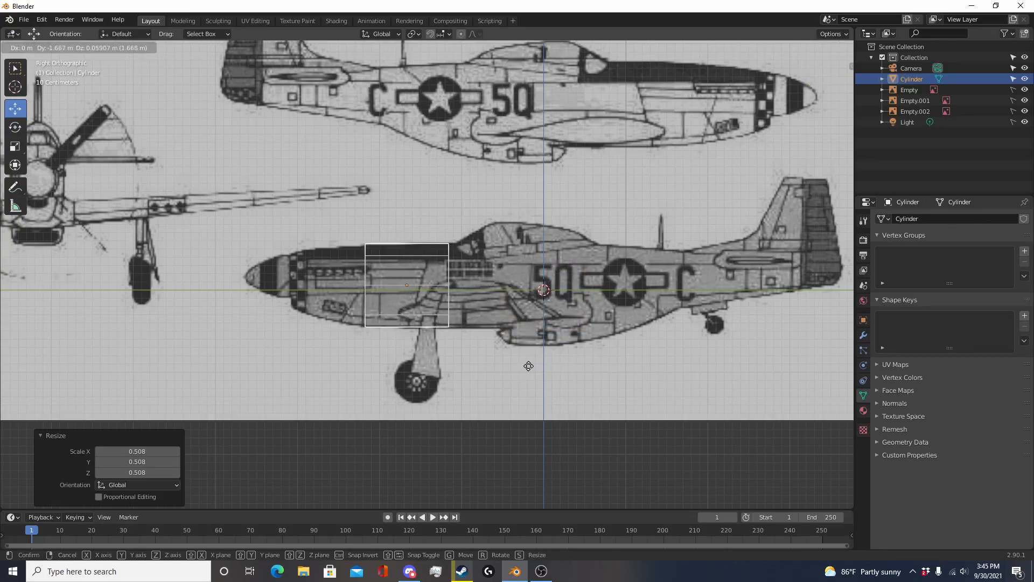
pyautogui.click(528, 363)
pyautogui.scroll(4, 527, 386)
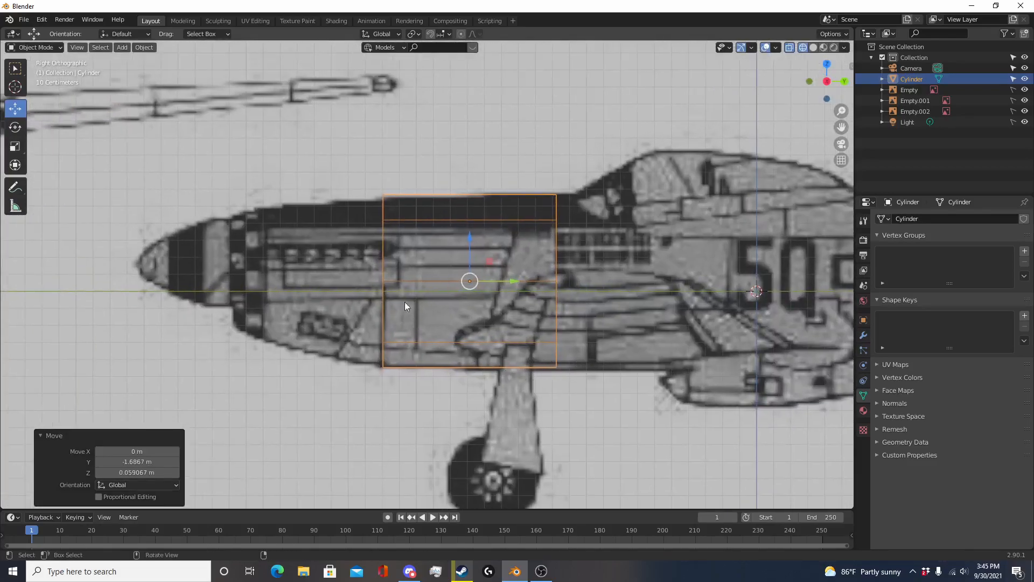
pyautogui.keyDown('shift'); pyautogui.moveTo(495, 339); pyautogui.dragTo(482, 335, button='middle'); pyautogui.keyUp('shift')
pyautogui.press('g')
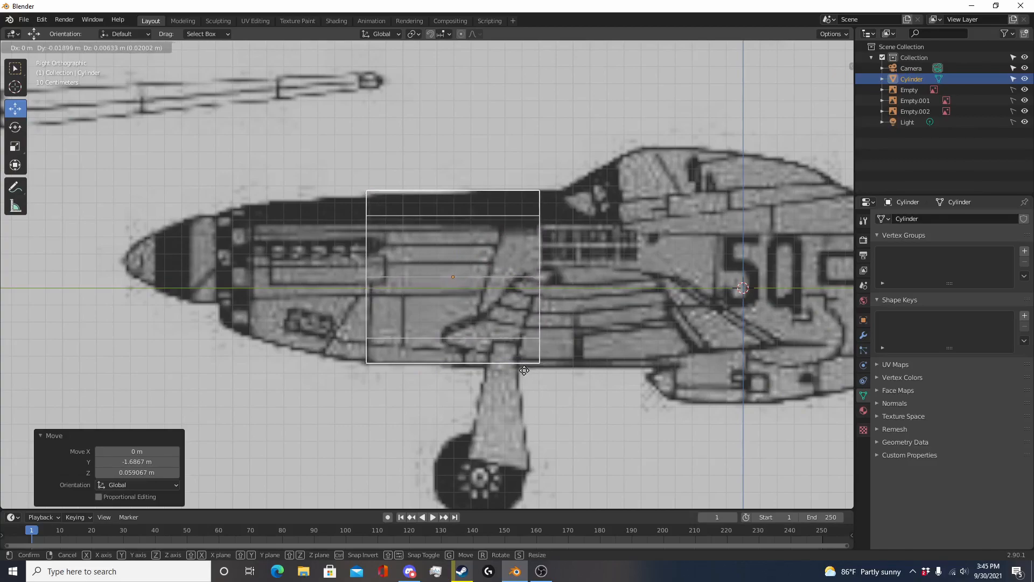
pyautogui.click(525, 370)
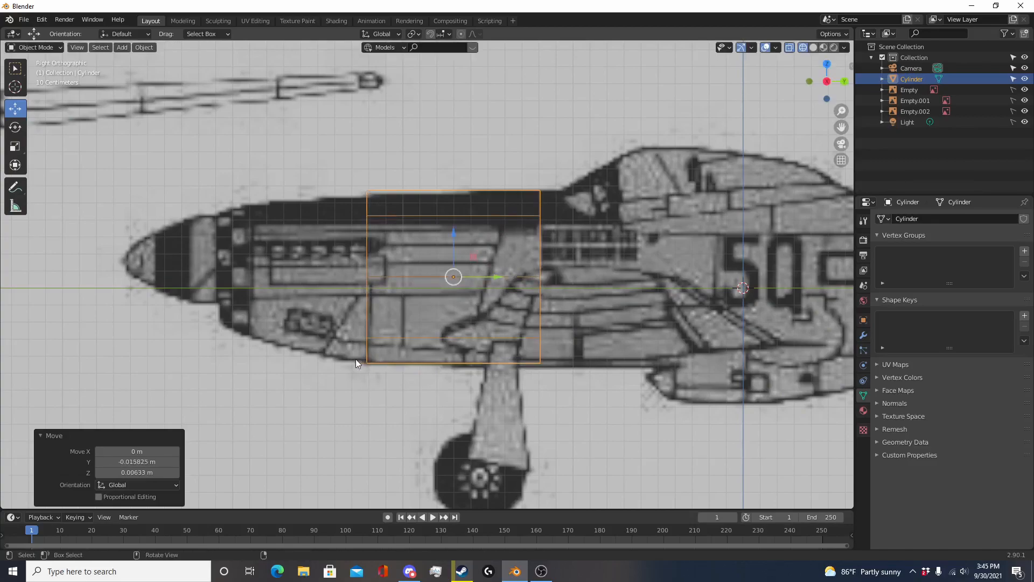
# Step: Enter Edit Mode on the cylinder, try circle-selecting its front end, and clear the selection in wireframe display
pyautogui.press('Tab')
pyautogui.keyDown('shift'); pyautogui.moveTo(467, 363); pyautogui.dragTo(474, 379, button='middle'); pyautogui.keyUp('shift')
pyautogui.hotkey('alt', 'a')
pyautogui.press('c')
pyautogui.moveTo(348, 406)
pyautogui.mouseDown()
pyautogui.moveTo(369, 363)
pyautogui.moveTo(373, 268)
pyautogui.mouseUp()
pyautogui.rightClick(373, 268)
pyautogui.hotkey('alt', 'a')
pyautogui.scroll(-4, 412, 411)
pyautogui.hotkey('shift', 'z')
pyautogui.scroll(4, 412, 410)
pyautogui.hotkey('shift', 'z')
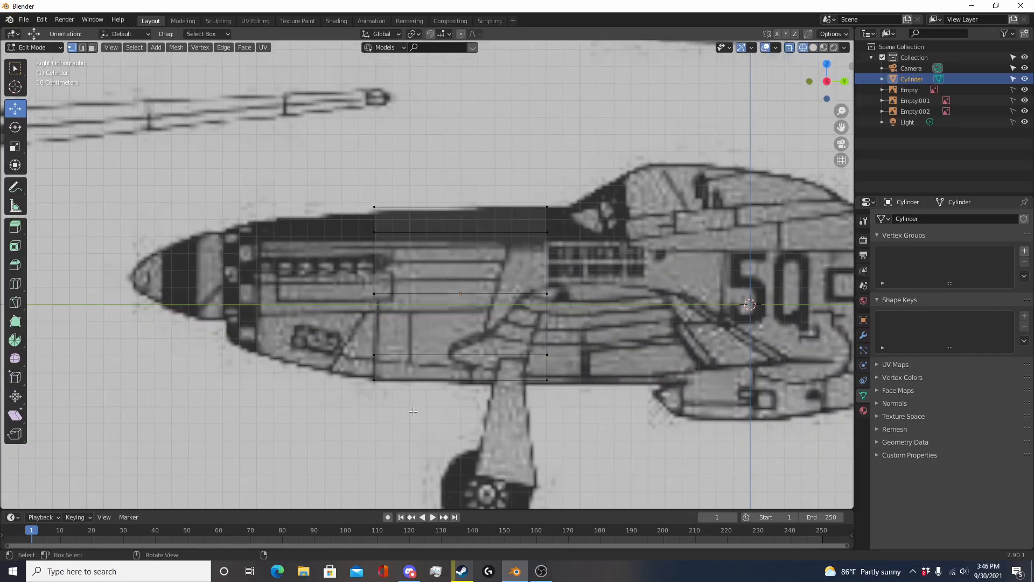
# Step: Circle-select the whole vertex ring at the cylinder's front end and check it in perspective before returning to right view
pyautogui.press('c')
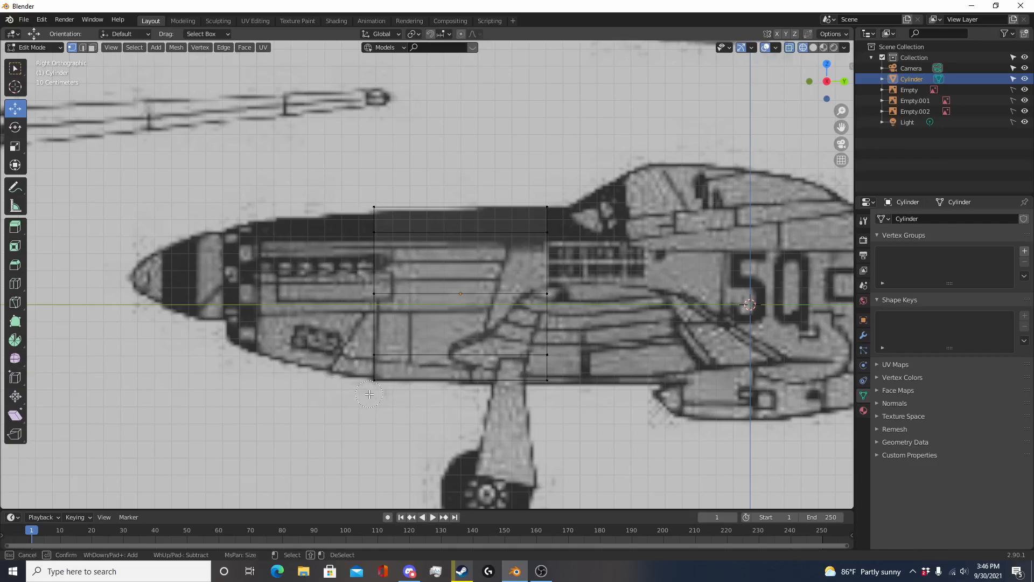
pyautogui.moveTo(373, 391); pyautogui.dragTo(377, 208)
pyautogui.press('Escape')
pyautogui.moveTo(369, 299); pyautogui.dragTo(299, 392, button='middle')
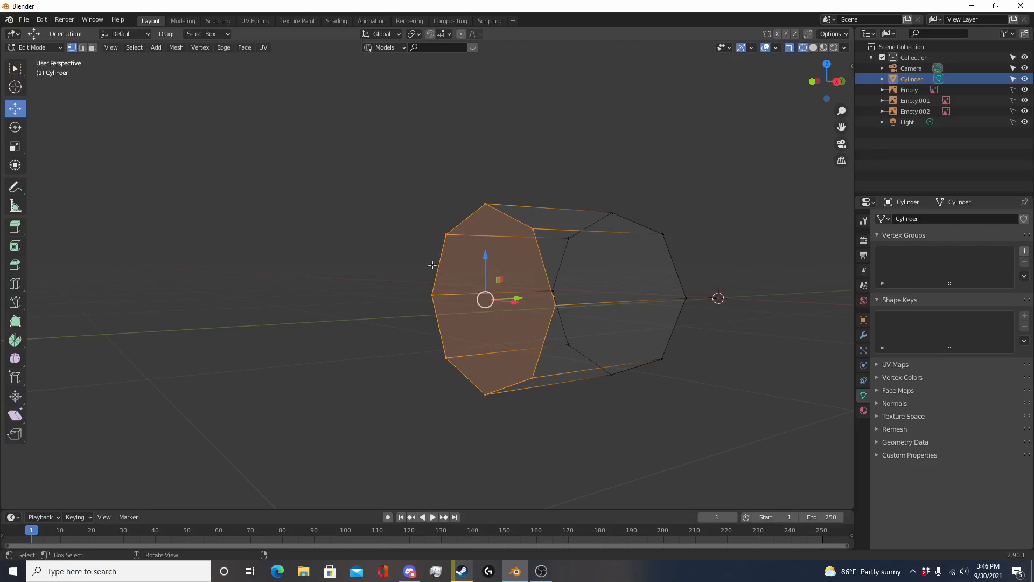
pyautogui.press('KP_3')
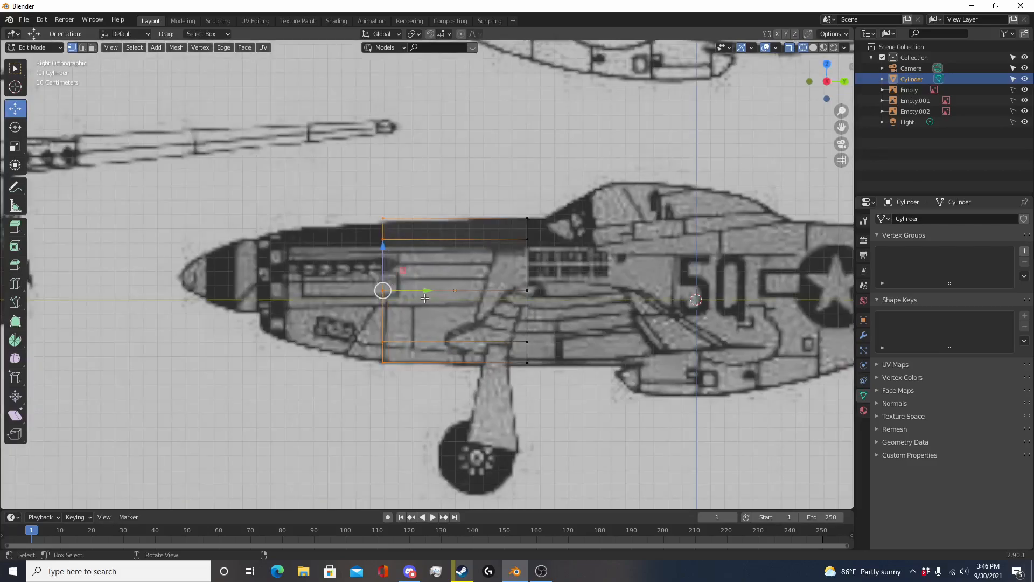
# Step: Try circle-selecting the front ring with X-ray off and moving it about 0.33 m along negative Y, and undo the move
pyautogui.hotkey('alt', 'z')
pyautogui.hotkey('alt', 'a')
pyautogui.press('c')
pyautogui.moveTo(385, 389); pyautogui.dragTo(383, 226)
pyautogui.press('Escape')
pyautogui.moveTo(430, 292); pyautogui.dragTo(382, 304)
pyautogui.moveTo(359, 389); pyautogui.dragTo(558, 338, button='middle')
pyautogui.moveTo(495, 321); pyautogui.dragTo(496, 367, button='middle')
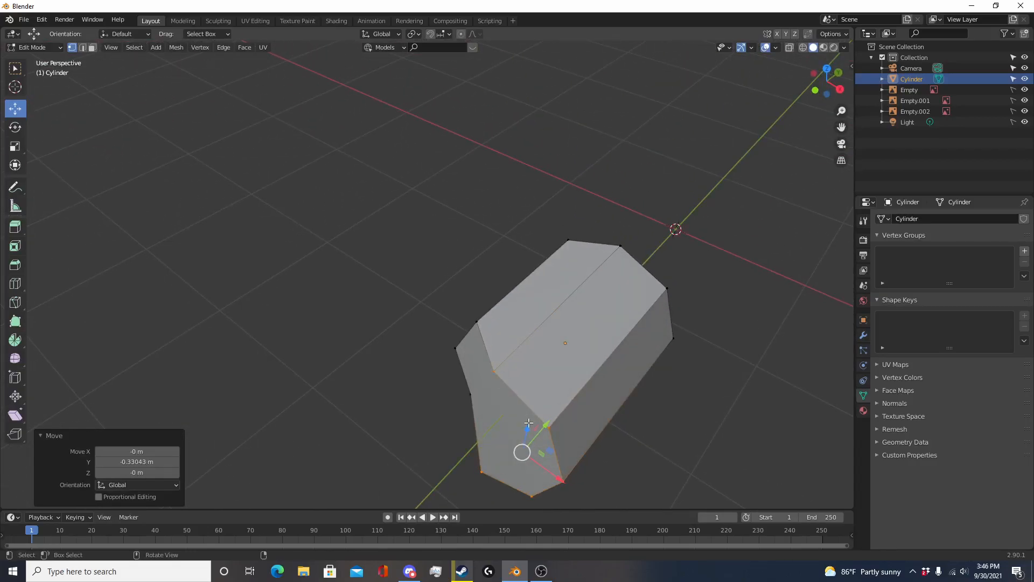
pyautogui.hotkey('ctrl', 'z')
pyautogui.press('KP_3')
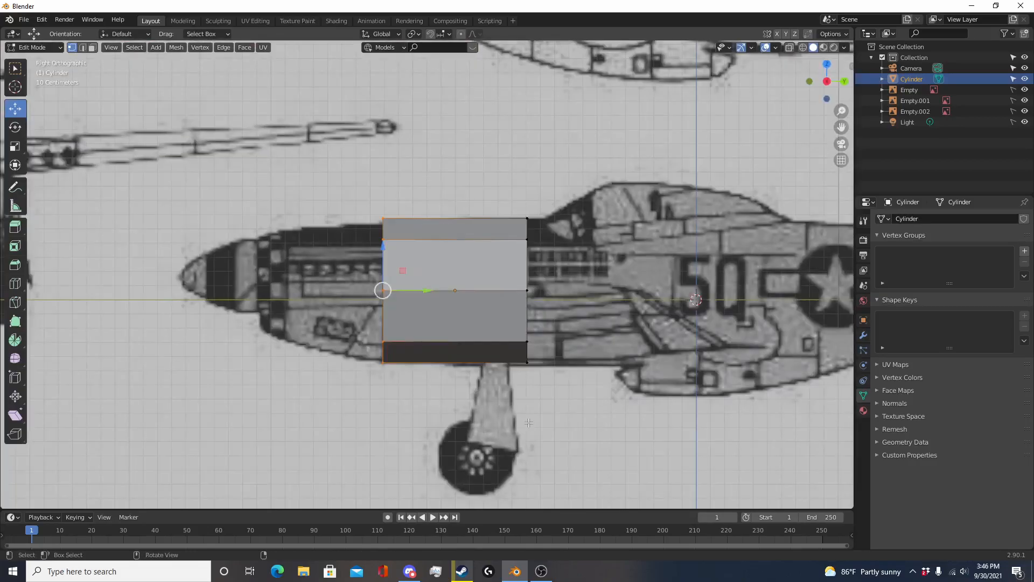
# Step: With X-ray on, reselect the whole front ring, scale it to about 0.976 and lower it about 0.018 m to the outline
pyautogui.hotkey('alt', 'z')
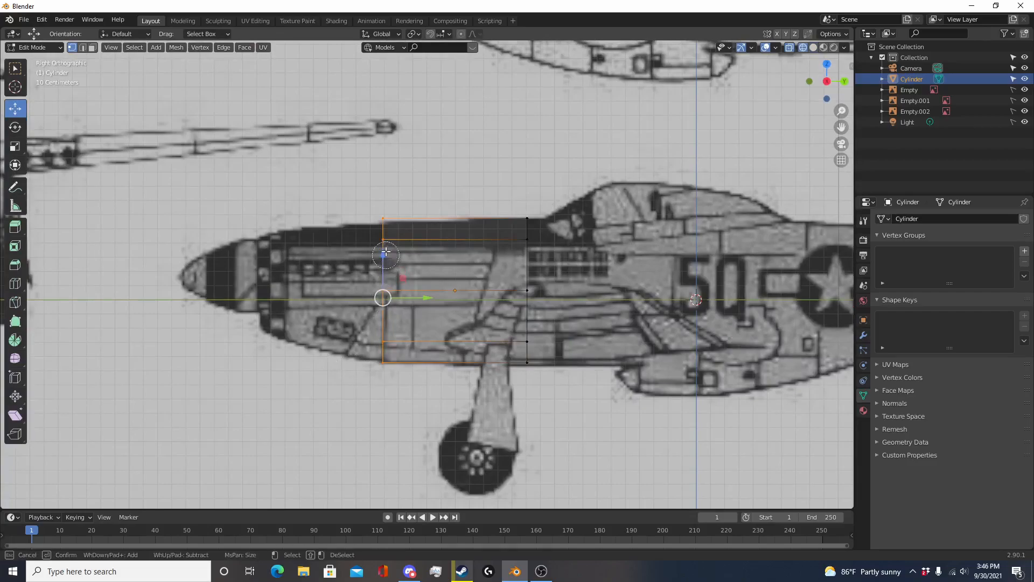
pyautogui.scroll(3, 488, 342)
pyautogui.keyDown('shift'); pyautogui.moveTo(488, 342); pyautogui.dragTo(512, 319, button='middle'); pyautogui.keyUp('shift')
pyautogui.press('s')
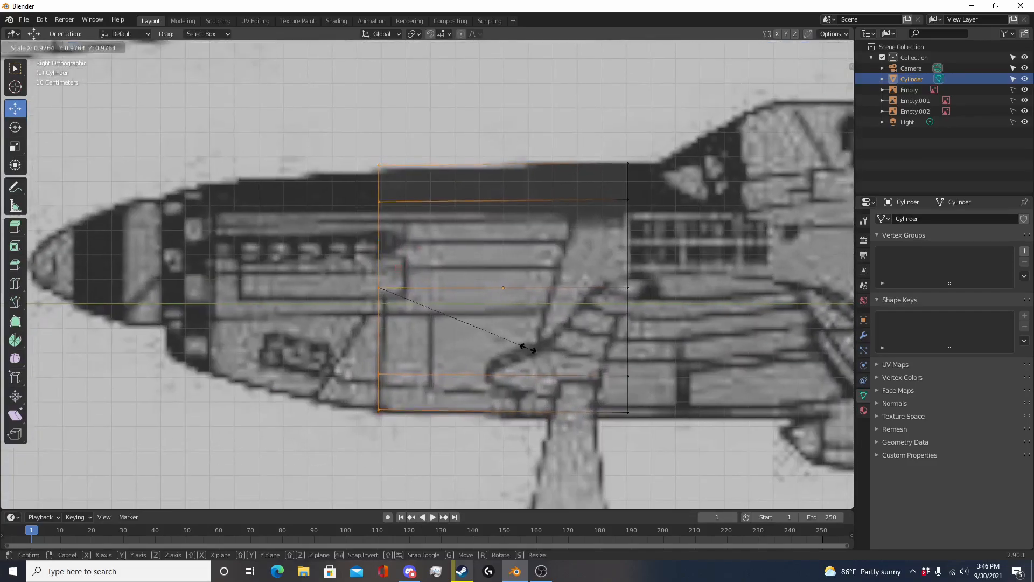
pyautogui.click(526, 348)
pyautogui.moveTo(379, 245); pyautogui.dragTo(377, 254)
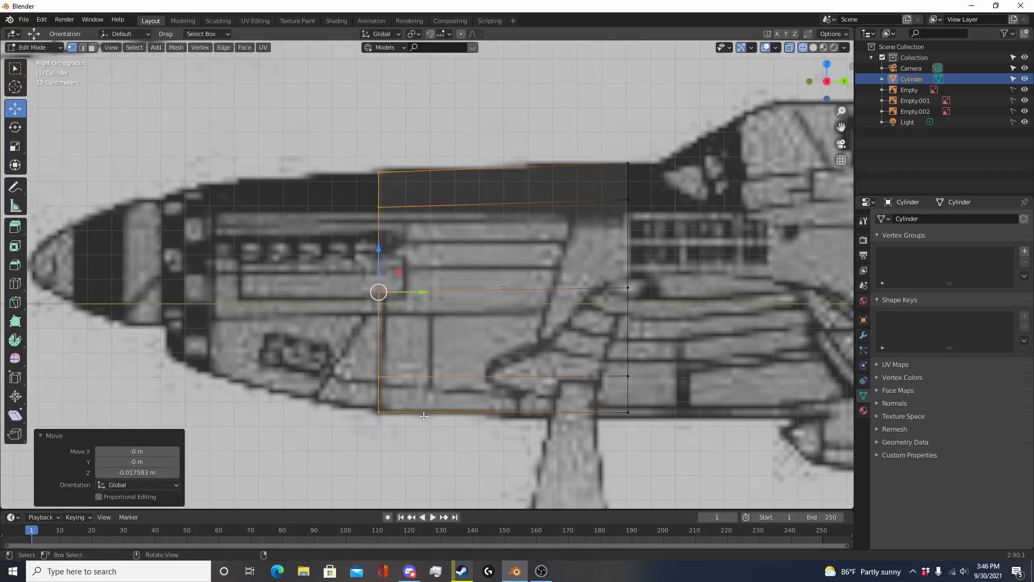
# Step: Circle-select the rear ring, scale it to about 1.012 and nudge it slightly up to match the fuselage outline
pyautogui.keyDown('shift'); pyautogui.moveTo(635, 413); pyautogui.dragTo(539, 392, button='middle'); pyautogui.keyUp('shift')
pyautogui.hotkey('alt', 'a')
pyautogui.press('c')
pyautogui.moveTo(540, 391); pyautogui.dragTo(534, 142)
pyautogui.press('Escape')
pyautogui.keyDown('shift'); pyautogui.moveTo(611, 291); pyautogui.dragTo(531, 291, button='middle'); pyautogui.keyUp('shift')
pyautogui.press('s')
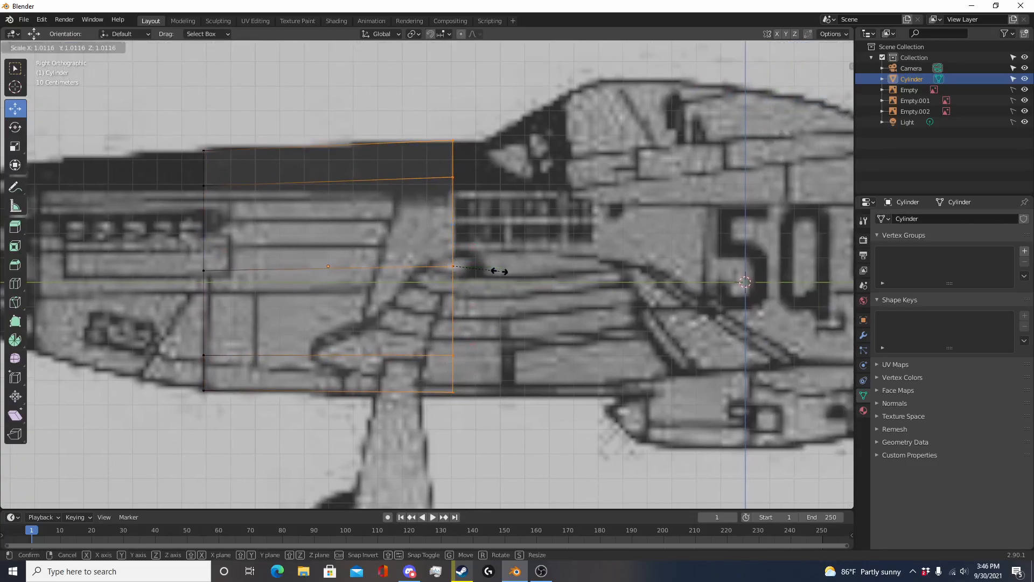
pyautogui.click(499, 271)
pyautogui.moveTo(447, 232); pyautogui.dragTo(446, 230)
# Step: Circle-select the front ring and extrude it about 0.868 m forward to the back of the propeller spinner
pyautogui.scroll(-3, 431, 242)
pyautogui.keyDown('shift'); pyautogui.moveTo(415, 245); pyautogui.dragTo(623, 271, button='middle'); pyautogui.keyUp('shift')
pyautogui.press('c')
pyautogui.moveTo(510, 371); pyautogui.dragTo(505, 221)
pyautogui.press('Escape')
pyautogui.scroll(3, 565, 269)
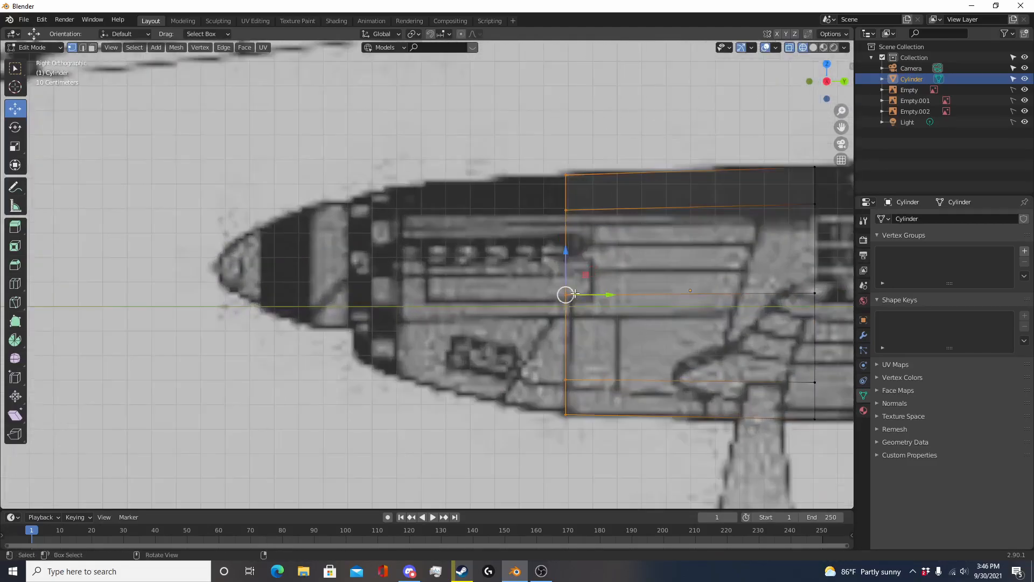
pyautogui.keyDown('shift'); pyautogui.moveTo(602, 292); pyautogui.dragTo(480, 294, button='middle'); pyautogui.keyUp('shift')
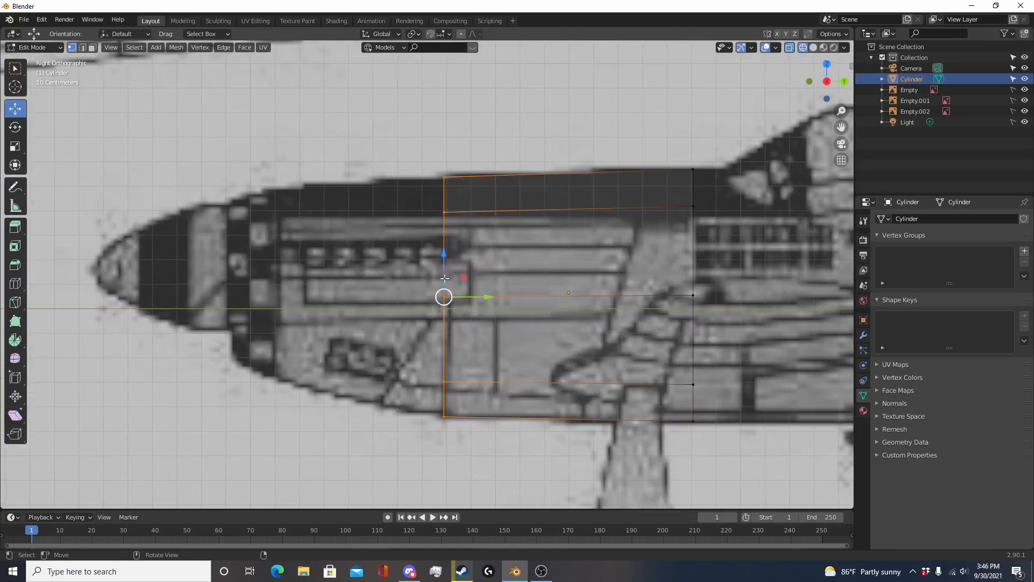
pyautogui.press('e')
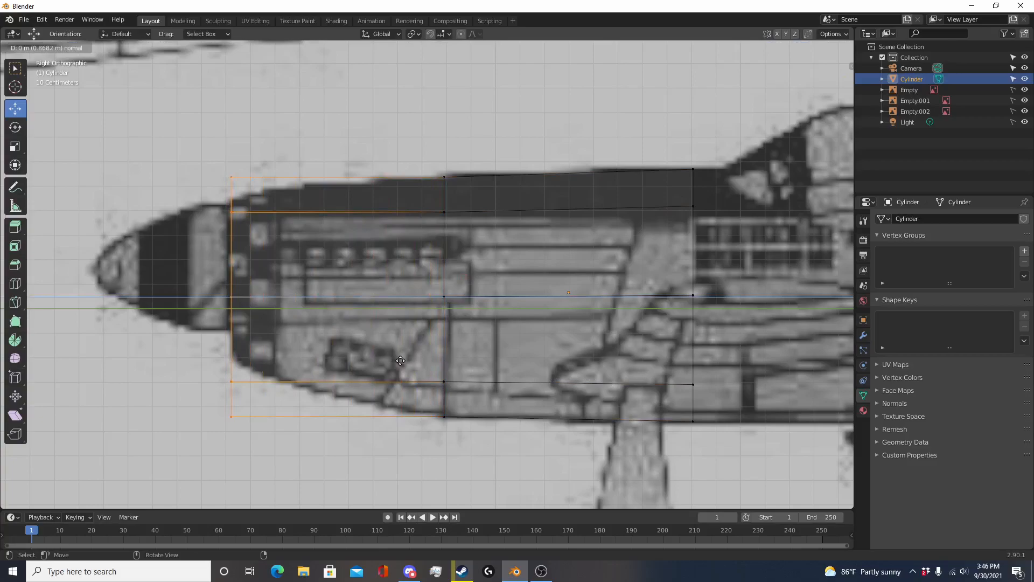
pyautogui.click(400, 360)
# Step: Scale the extruded ring down, raise it and shift it about 0.016 m forward so it matches the spinner's rear edge
pyautogui.scroll(-3, 400, 361)
pyautogui.scroll(4, 538, 436)
pyautogui.press('s')
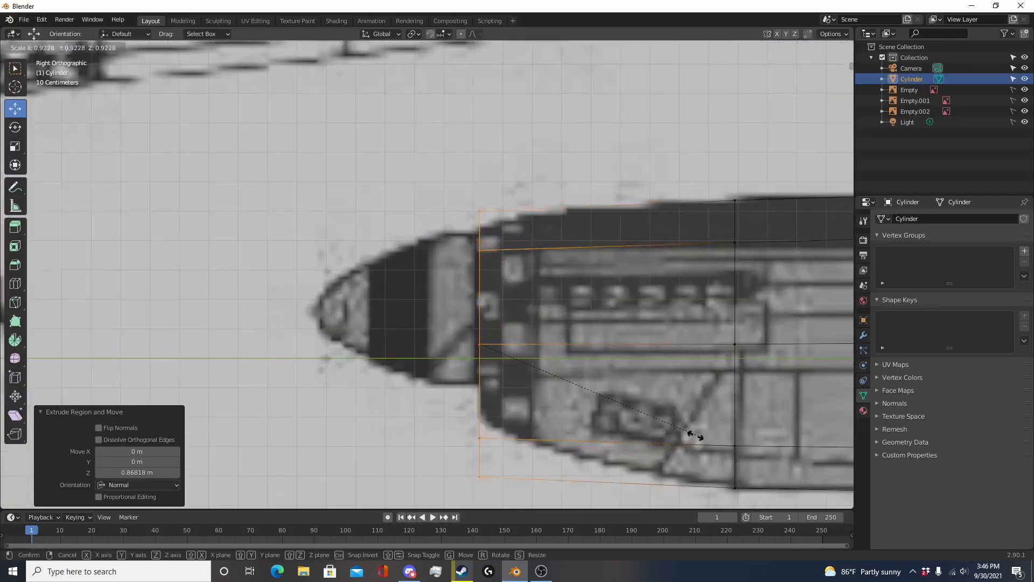
pyautogui.click(561, 401)
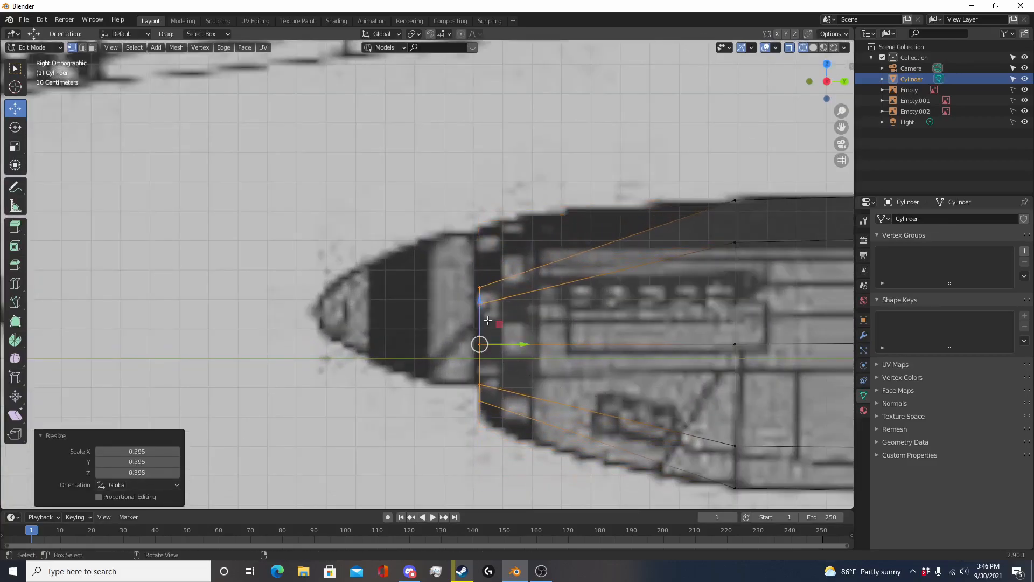
pyautogui.moveTo(480, 301); pyautogui.dragTo(493, 268)
pyautogui.moveTo(515, 311); pyautogui.dragTo(511, 311)
pyautogui.press('s')
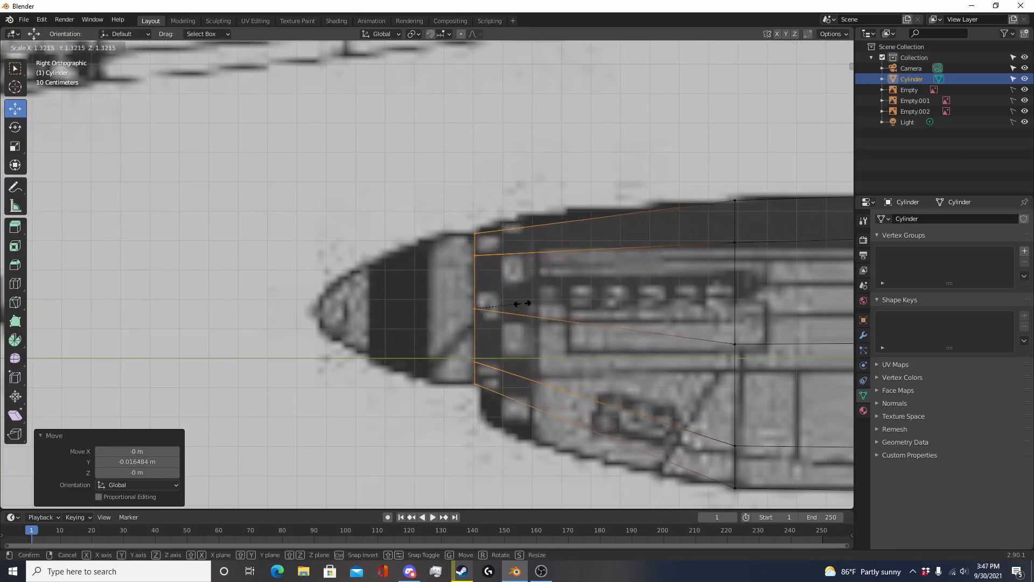
pyautogui.click(521, 305)
# Step: Check the nose section in Object Mode, return to Edit Mode with the blueprint visible through it, and deselect all vertices
pyautogui.scroll(-4, 521, 305)
pyautogui.click(626, 429)
pyautogui.keyDown('shift'); pyautogui.moveTo(625, 428); pyautogui.dragTo(491, 399, button='middle'); pyautogui.keyUp('shift')
pyautogui.press('Tab')
pyautogui.scroll(-3, 474, 396)
pyautogui.hotkey('alt', 'z')
pyautogui.scroll(4, 431, 387)
pyautogui.hotkey('shift', 'z')
pyautogui.press('Tab')
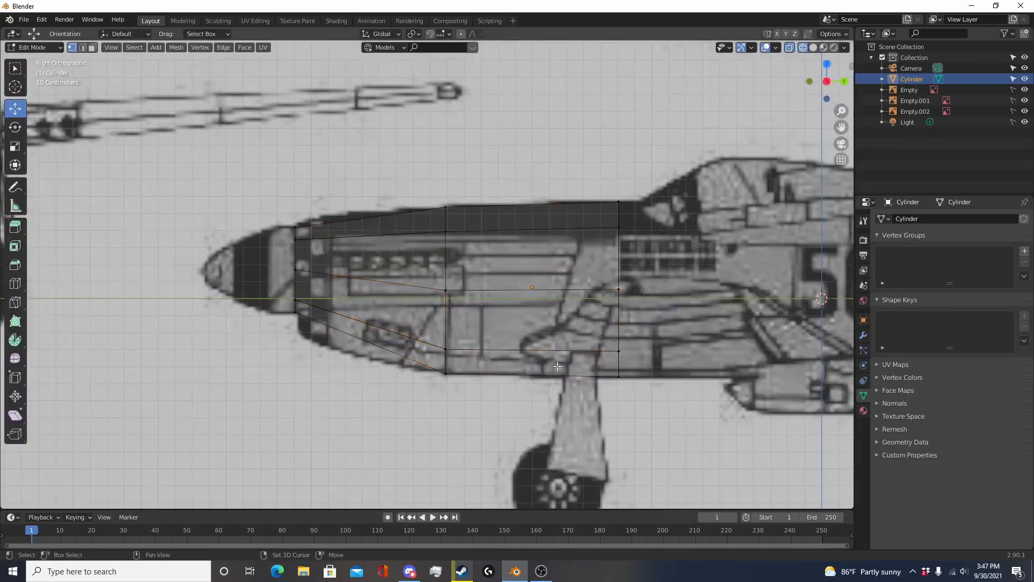
pyautogui.keyDown('shift'); pyautogui.moveTo(465, 338); pyautogui.dragTo(514, 331, button='middle'); pyautogui.keyUp('shift')
pyautogui.press('a')
pyautogui.press('c')
pyautogui.press('Escape')
pyautogui.hotkey('alt', 'a')
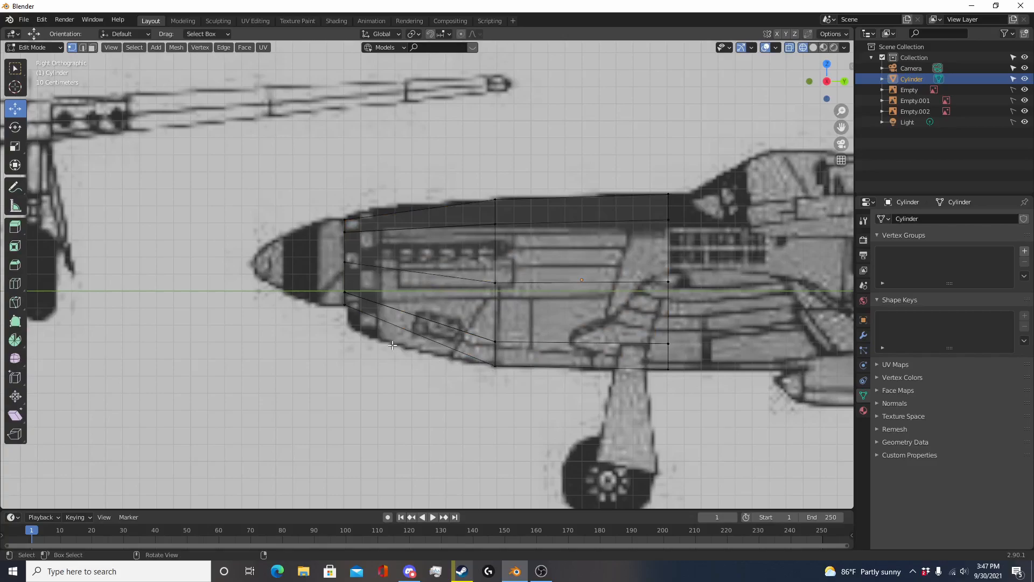
# Step: Add four evenly spaced loop cuts with zero edge slide across the front nose section, leaving nothing selected
pyautogui.scroll(2, 392, 412)
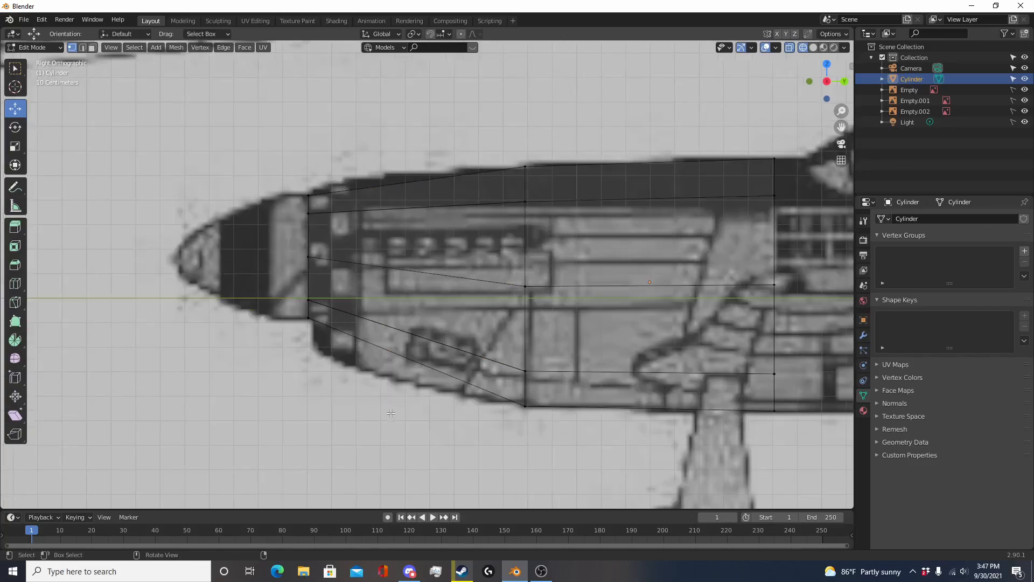
pyautogui.hotkey('ctrl', 'r')
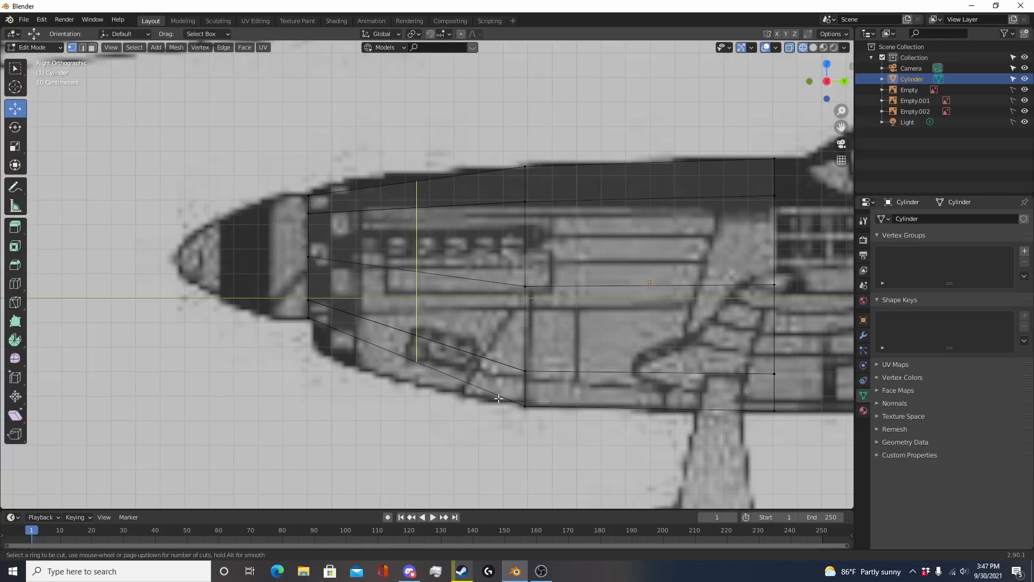
pyautogui.scroll(3, 399, 368)
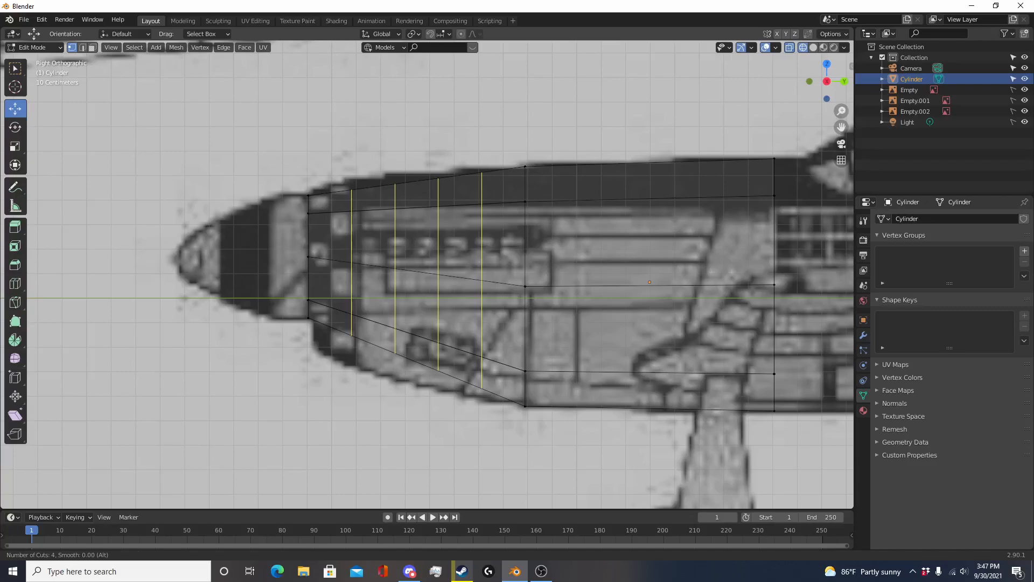
pyautogui.click(399, 368)
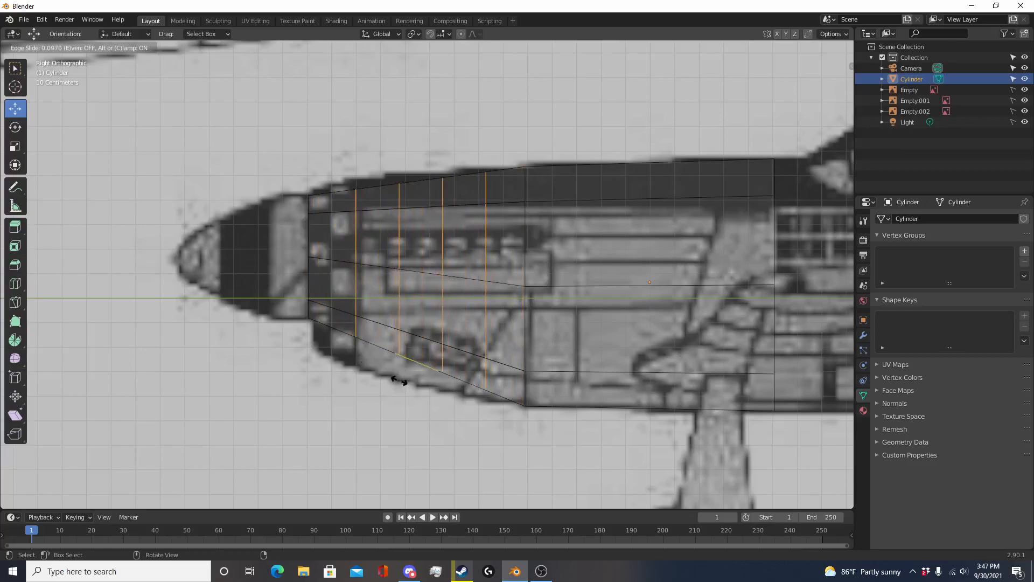
pyautogui.press('0')
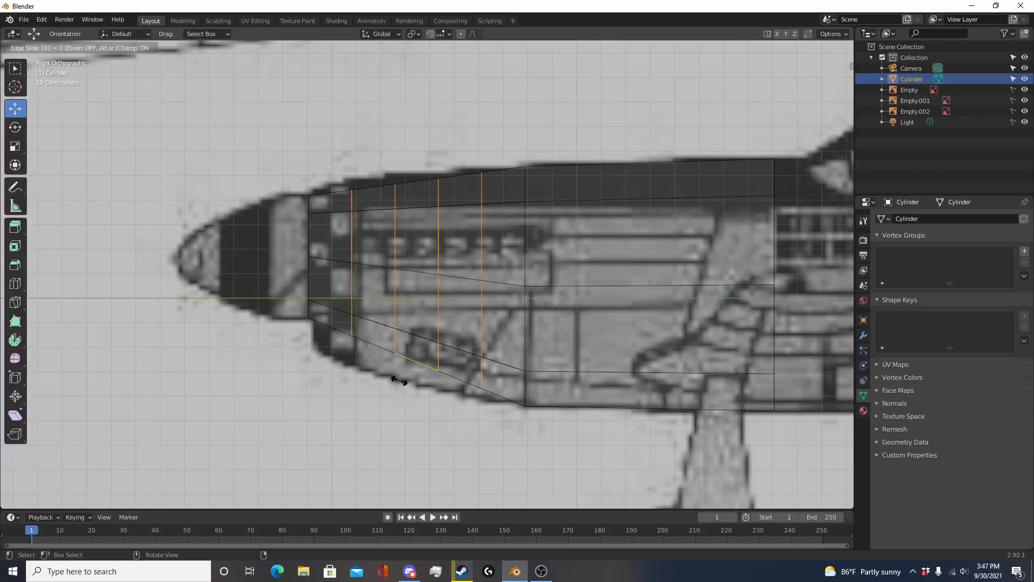
pyautogui.press('Return')
pyautogui.keyDown('shift'); pyautogui.moveTo(430, 401); pyautogui.dragTo(435, 378, button='middle'); pyautogui.keyUp('shift')
pyautogui.click(497, 406)
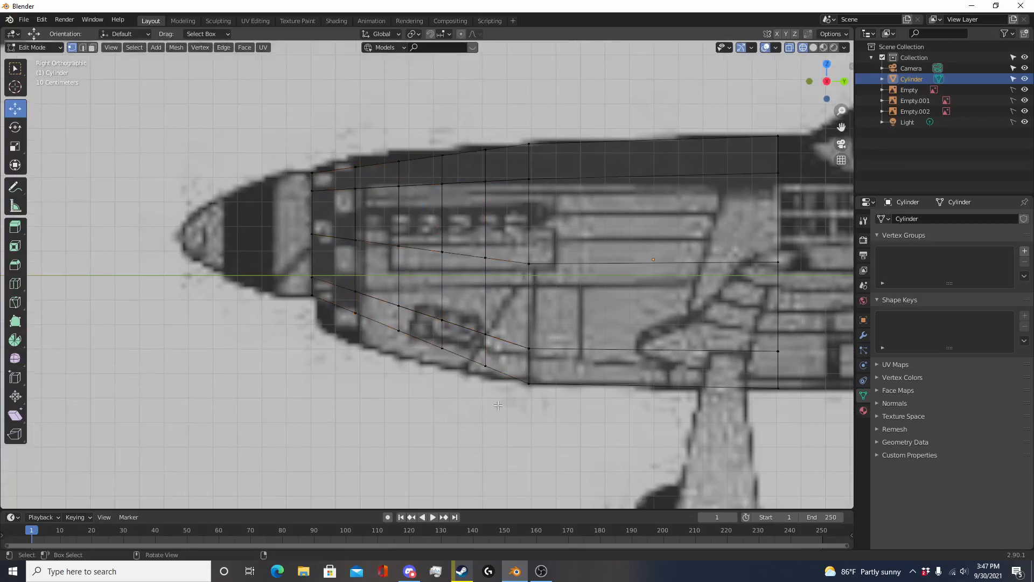
# Step: Circle-select the rearmost new ring, enlarge it slightly, lower it about 0.02 m and enlarge it again to match the fuselage outline
pyautogui.scroll(4, 485, 420)
pyautogui.scroll(-3, 451, 482)
pyautogui.press('c')
pyautogui.moveTo(431, 435)
pyautogui.mouseDown()
pyautogui.moveTo(445, 353)
pyautogui.moveTo(445, 157)
pyautogui.mouseUp()
pyautogui.keyDown('shift'); pyautogui.moveTo(440, 285); pyautogui.dragTo(420, 256, button='middle'); pyautogui.keyUp('shift')
pyautogui.press('Return')
pyautogui.press('s')
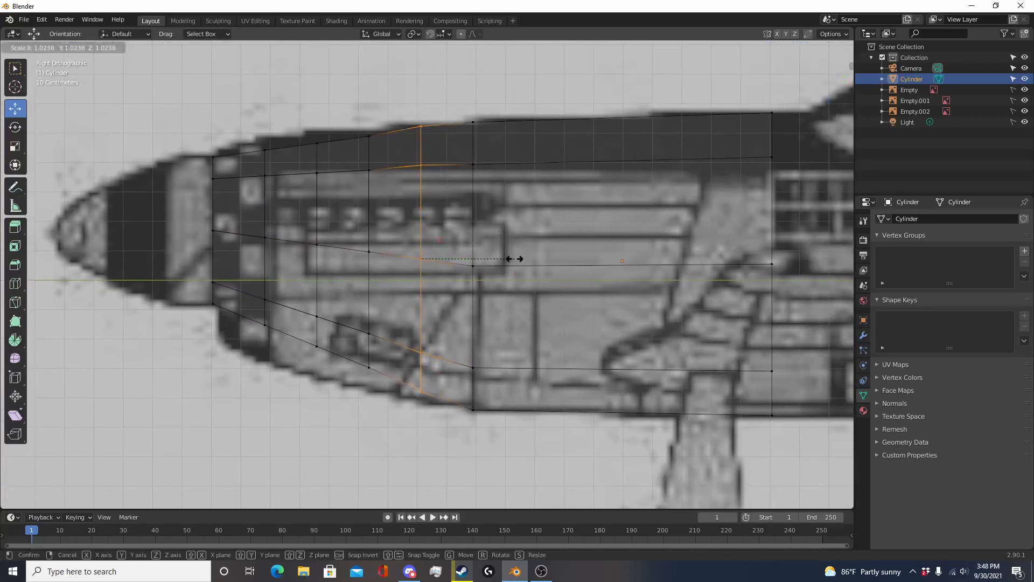
pyautogui.click(517, 258)
pyautogui.moveTo(428, 225); pyautogui.dragTo(425, 226)
pyautogui.press('s')
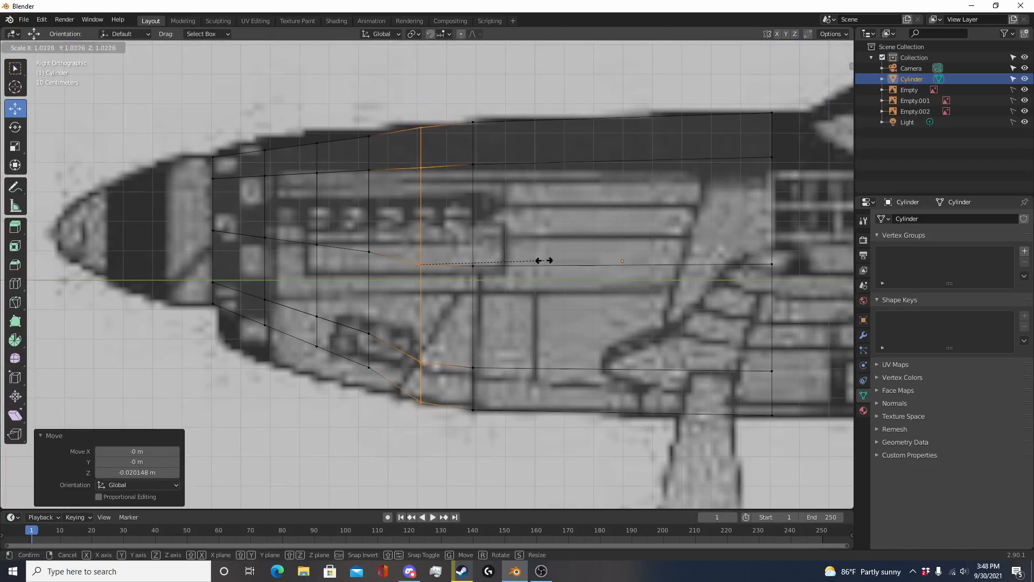
pyautogui.click(539, 261)
# Step: Circle-select the next new ring forward, enlarge it, lower it slightly and scale it again by about 1.024 to fit the outline
pyautogui.hotkey('alt', 'a')
pyautogui.press('c')
pyautogui.moveTo(368, 358); pyautogui.dragTo(362, 139)
pyautogui.rightClick(363, 138)
pyautogui.press('s')
pyautogui.click(480, 178)
pyautogui.moveTo(367, 216); pyautogui.dragTo(368, 224)
pyautogui.press('s')
pyautogui.click(505, 246)
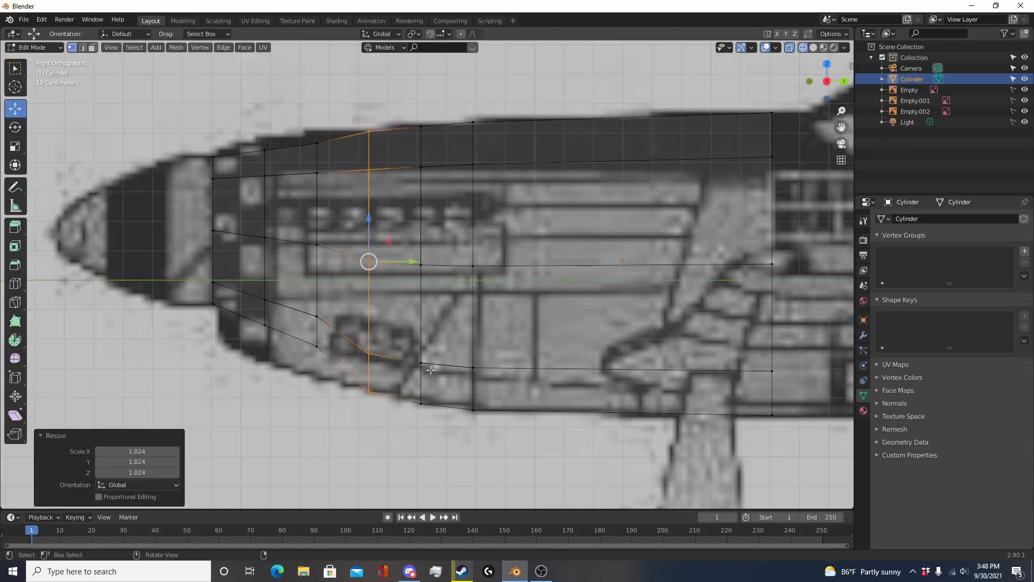
# Step: Circle-select the third ring forward, scale it by 1.138, lower it about 0.029 m and scale it again by 1.044
pyautogui.keyDown('shift'); pyautogui.moveTo(352, 169); pyautogui.dragTo(416, 202, button='middle'); pyautogui.keyUp('shift')
pyautogui.press('c')
pyautogui.moveTo(382, 408); pyautogui.dragTo(381, 170)
pyautogui.rightClick(381, 170)
pyautogui.press('s')
pyautogui.click(524, 240)
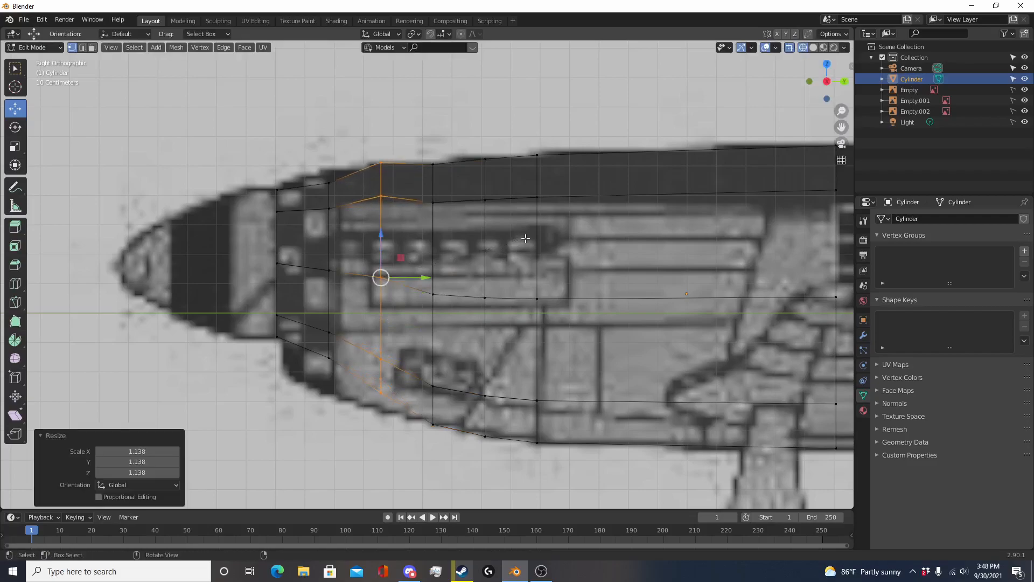
pyautogui.moveTo(382, 241); pyautogui.dragTo(380, 250)
pyautogui.press('s')
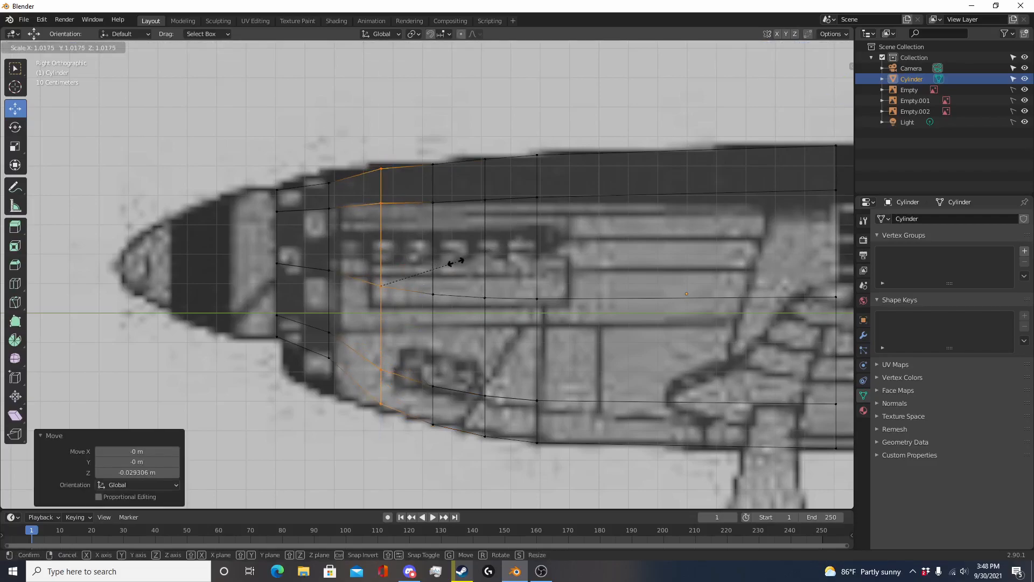
pyautogui.click(458, 261)
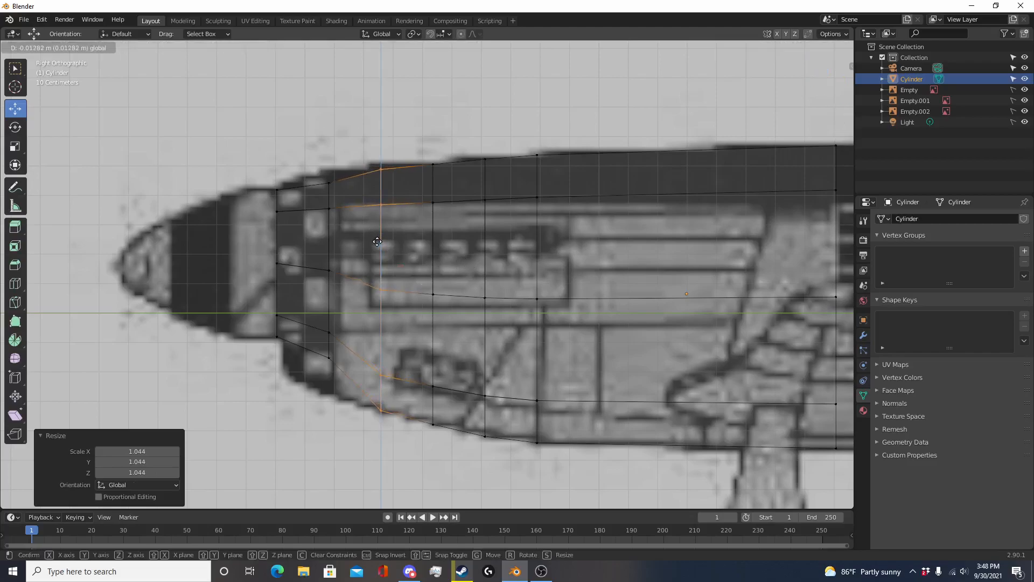
# Step: Loop-select the neighbouring ring behind it, scale it and nudge it slightly up to fit the outline
pyautogui.click(437, 312)
pyautogui.keyDown('alt'); pyautogui.click(434, 323); pyautogui.keyUp('alt')
pyautogui.press('s')
pyautogui.click(567, 351)
pyautogui.moveTo(434, 258); pyautogui.dragTo(435, 256)
# Step: Circle-select the frontmost new ring, enlarge it, lower it about 0.042 m and scale it again by about 1.06
pyautogui.keyDown('shift'); pyautogui.moveTo(415, 280); pyautogui.dragTo(571, 287, button='middle'); pyautogui.keyUp('shift')
pyautogui.click(560, 334)
pyautogui.press('c')
pyautogui.moveTo(488, 380); pyautogui.dragTo(486, 179)
pyautogui.press('Escape')
pyautogui.press('s')
pyautogui.click(598, 236)
pyautogui.moveTo(482, 233); pyautogui.dragTo(482, 245)
pyautogui.press('s')
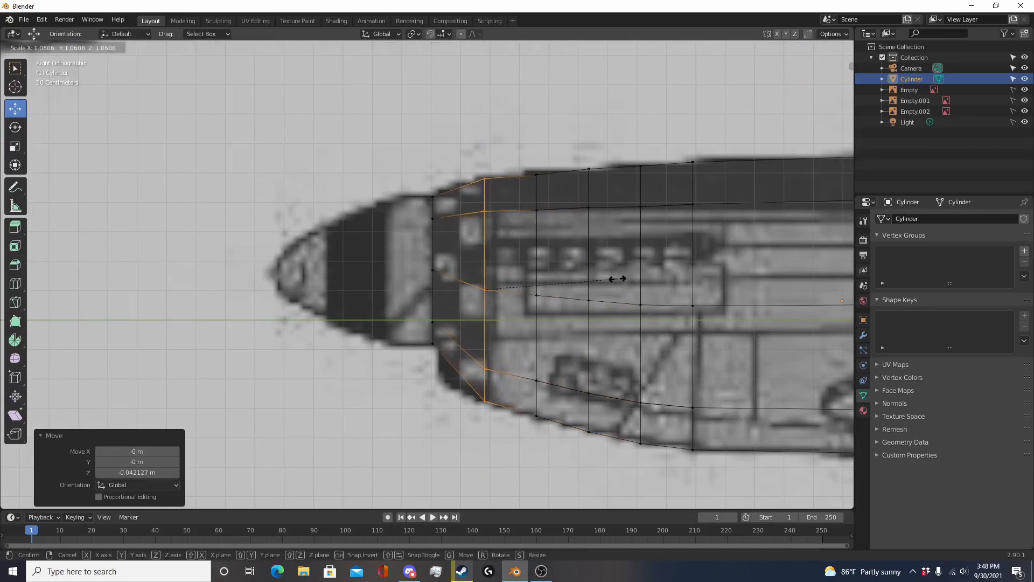
pyautogui.click(617, 279)
# Step: Loop-select the ring just behind the frontmost new ring, scale it by about 1.04 and check the outline in Object Mode
pyautogui.click(563, 323)
pyautogui.keyDown('alt'); pyautogui.click(537, 297); pyautogui.keyUp('alt')
pyautogui.press('s')
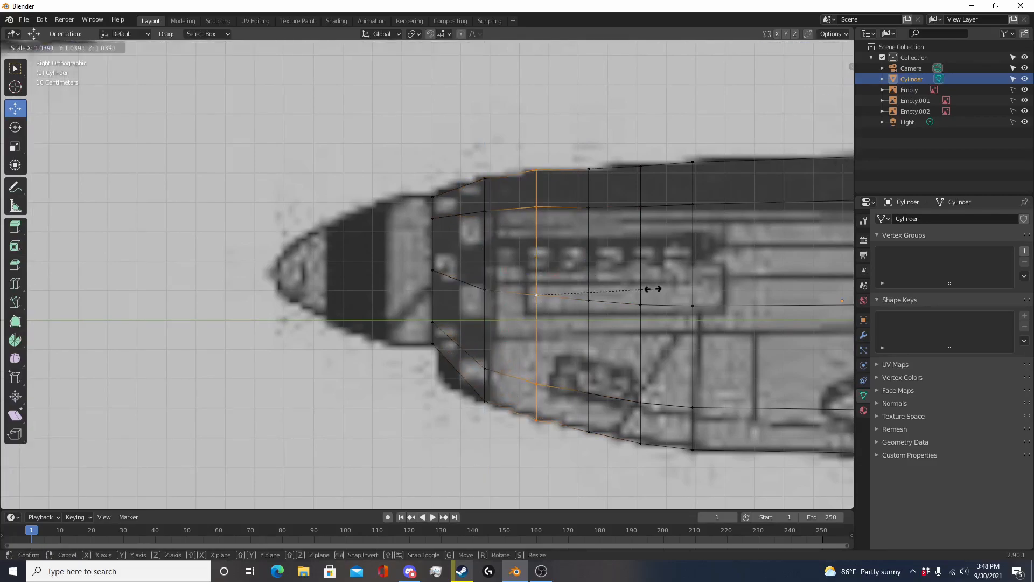
pyautogui.click(652, 289)
pyautogui.press('Tab')
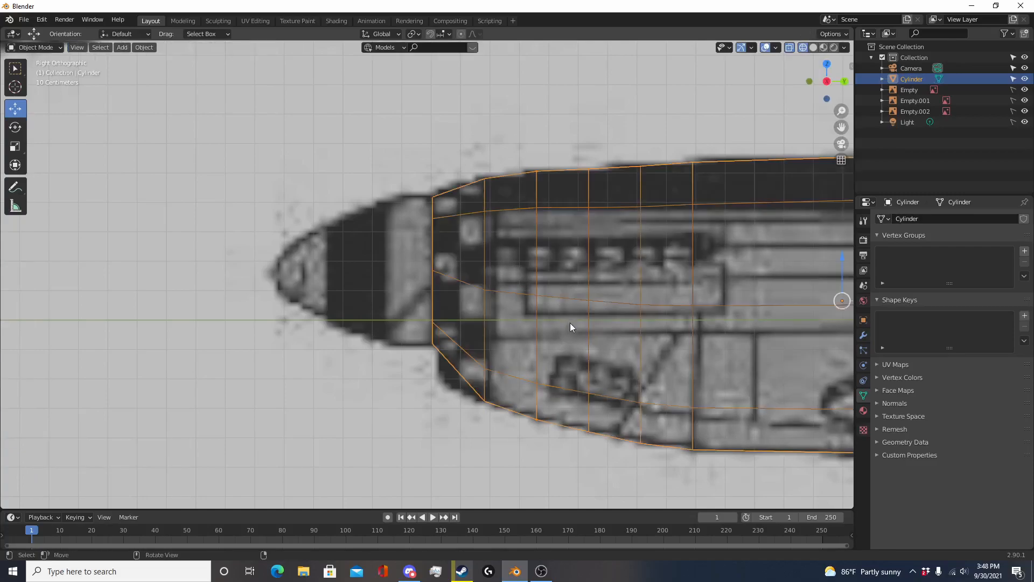
pyautogui.press('Tab')
# Step: Raise the top vertices of the rearmost and second-rearmost new rings along Z onto the upper fuselage outline
pyautogui.keyDown('shift'); pyautogui.moveTo(683, 183); pyautogui.dragTo(472, 205, button='middle'); pyautogui.keyUp('shift')
pyautogui.scroll(4, 472, 206)
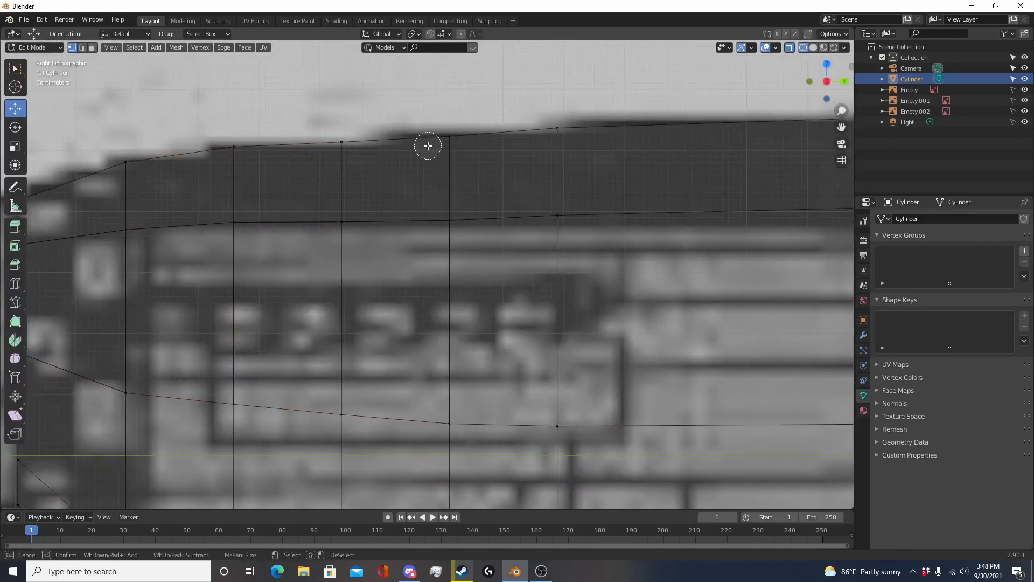
pyautogui.click(450, 134)
pyautogui.press('g')
pyautogui.press('z')
pyautogui.click(452, 101)
pyautogui.click(341, 141)
pyautogui.press('g')
pyautogui.press('z')
pyautogui.click(347, 99)
# Step: Examine the shaped nose section in Object Mode with solid shading against the side-view blueprint
pyautogui.press('Tab')
pyautogui.scroll(-5, 495, 274)
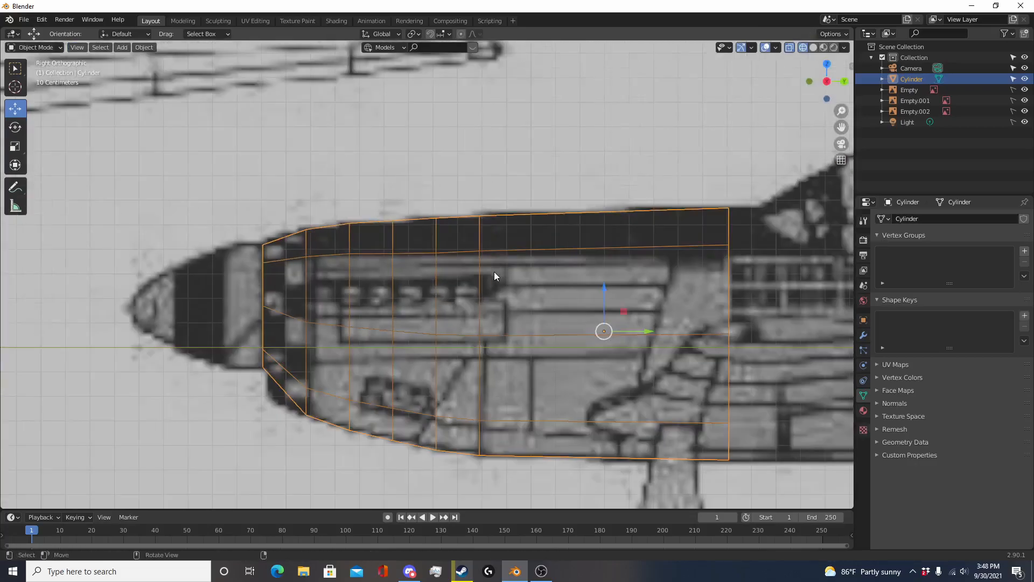
pyautogui.hotkey('shift', 'z')
pyautogui.scroll(-1, 482, 283)
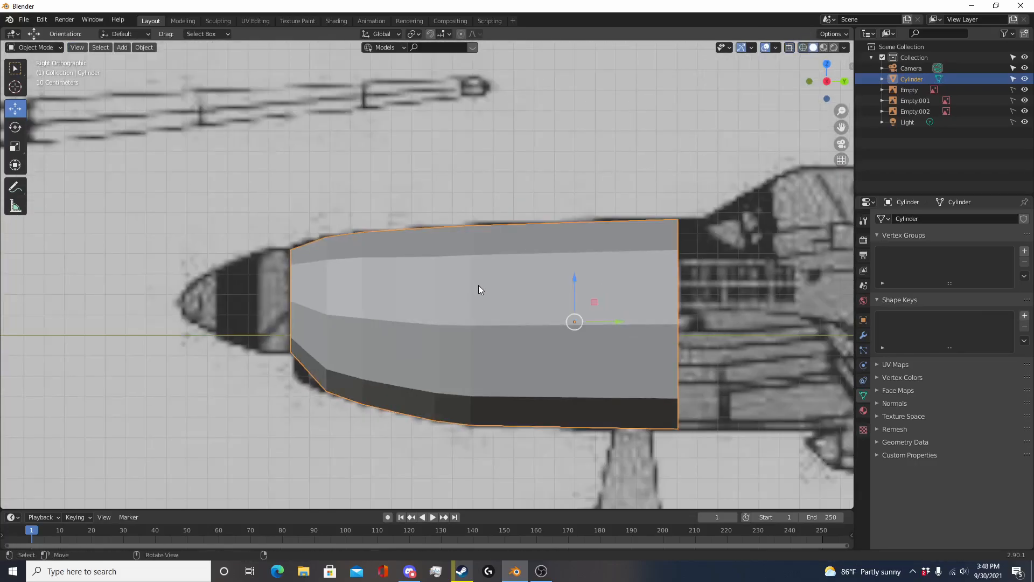
pyautogui.hotkey('shift', 'z')
pyautogui.keyDown('shift'); pyautogui.moveTo(478, 288); pyautogui.dragTo(564, 261, button='middle'); pyautogui.keyUp('shift')
pyautogui.press('Tab')
pyautogui.scroll(-5, 481, 380)
pyautogui.press('Tab')
pyautogui.hotkey('shift', 'z')
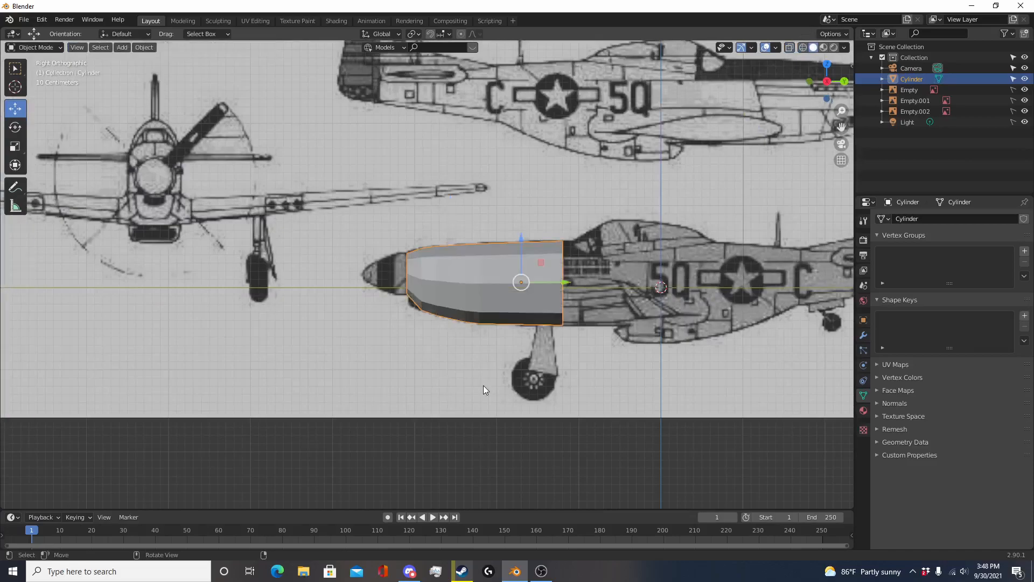
# Step: Add one loop cut in the frontmost nose segment and slide it about 0.73 forward to just behind the spinner
pyautogui.press('Tab')
pyautogui.scroll(8, 483, 385)
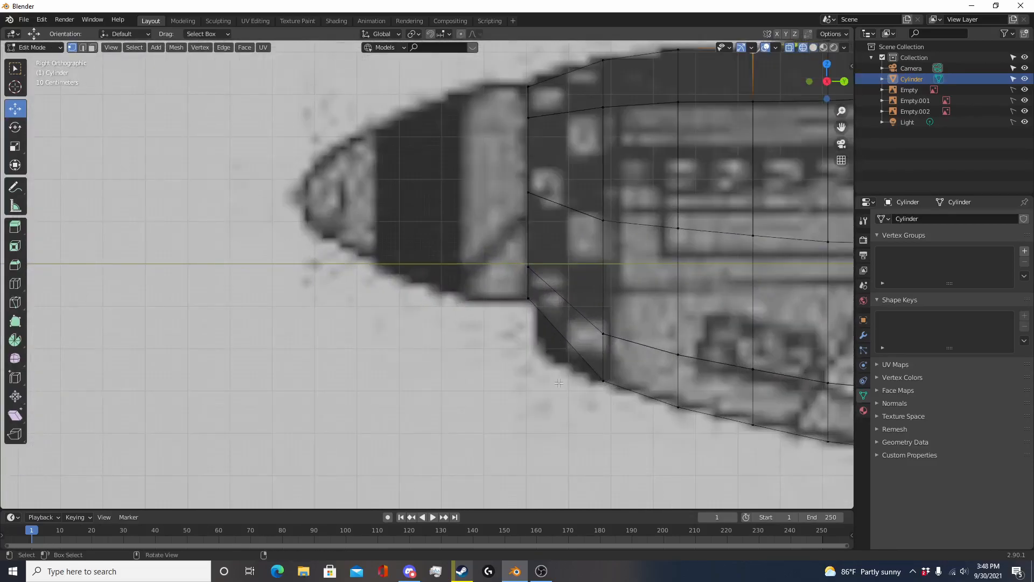
pyautogui.keyDown('shift'); pyautogui.moveTo(575, 362); pyautogui.dragTo(511, 356, button='middle'); pyautogui.keyUp('shift')
pyautogui.keyDown('shift'); pyautogui.moveTo(482, 319); pyautogui.dragTo(393, 334, button='middle'); pyautogui.keyUp('shift')
pyautogui.scroll(1, 451, 325)
pyautogui.hotkey('ctrl', 'r')
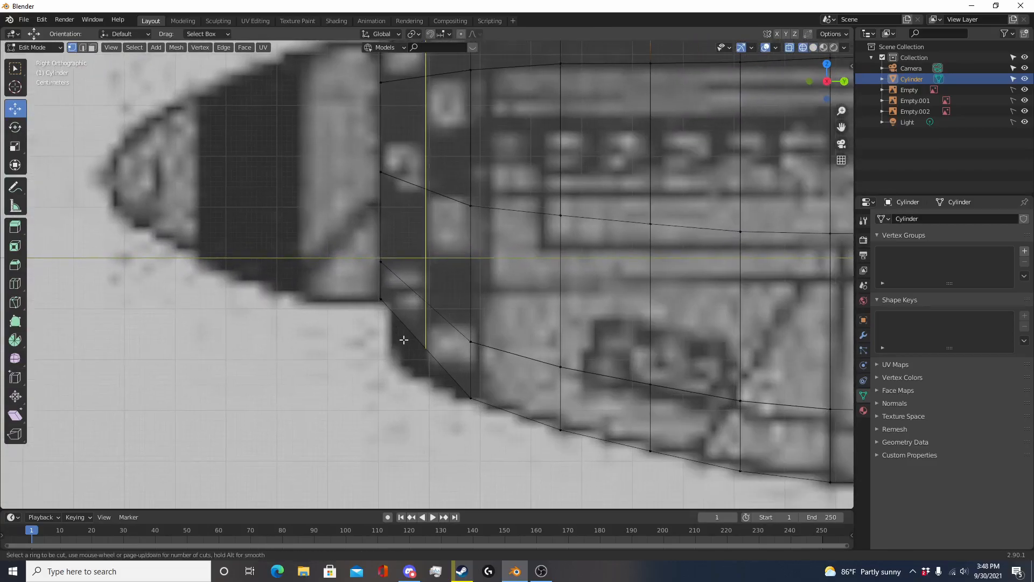
pyautogui.click(404, 340)
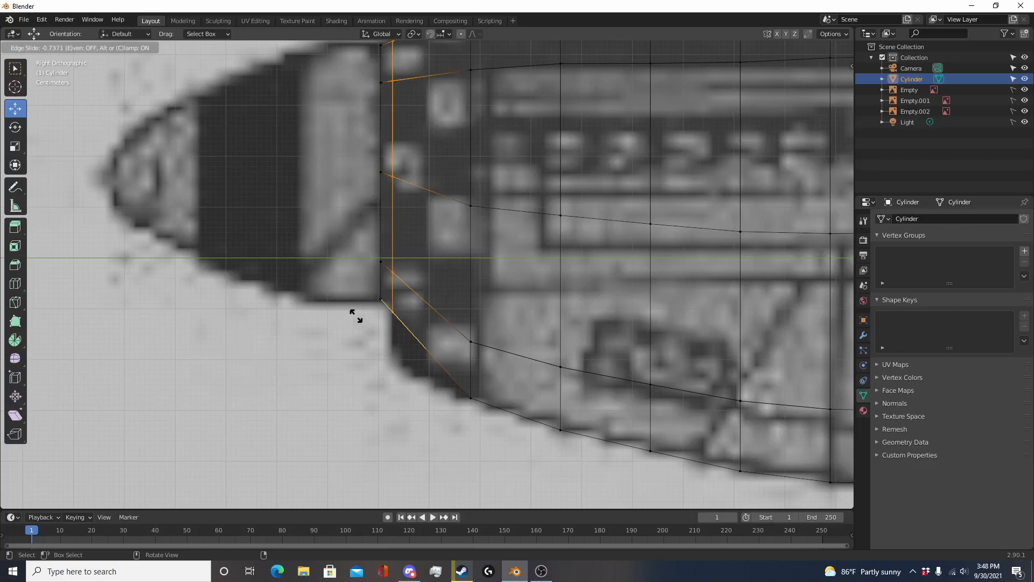
pyautogui.click(356, 316)
# Step: Scale the new loop to about 0.94 and raise it about 0.0095 m to line up with the front ring
pyautogui.scroll(-2, 533, 355)
pyautogui.keyDown('shift'); pyautogui.moveTo(532, 355); pyautogui.dragTo(533, 394, button='middle'); pyautogui.keyUp('shift')
pyautogui.scroll(2, 534, 394)
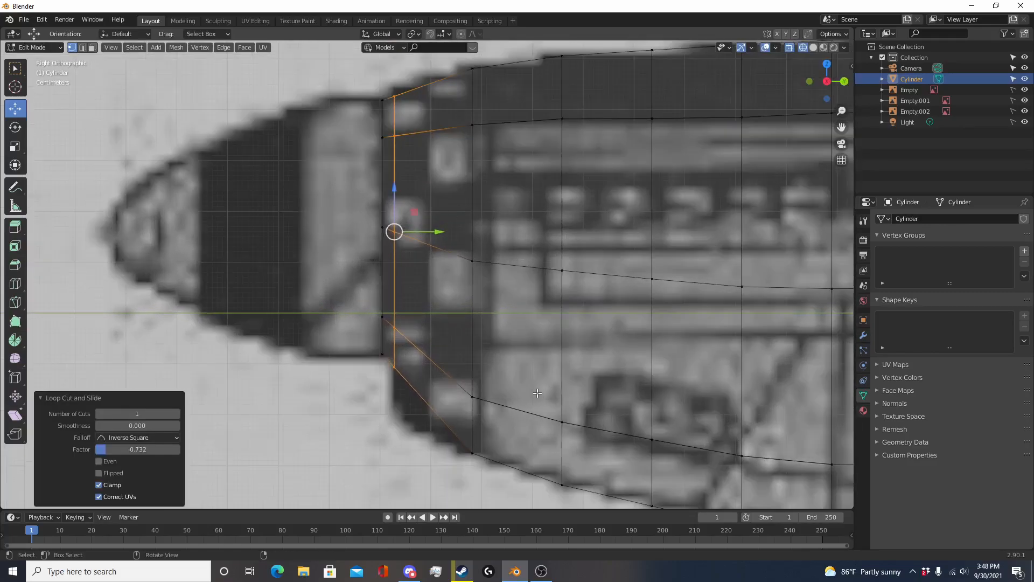
pyautogui.press('s')
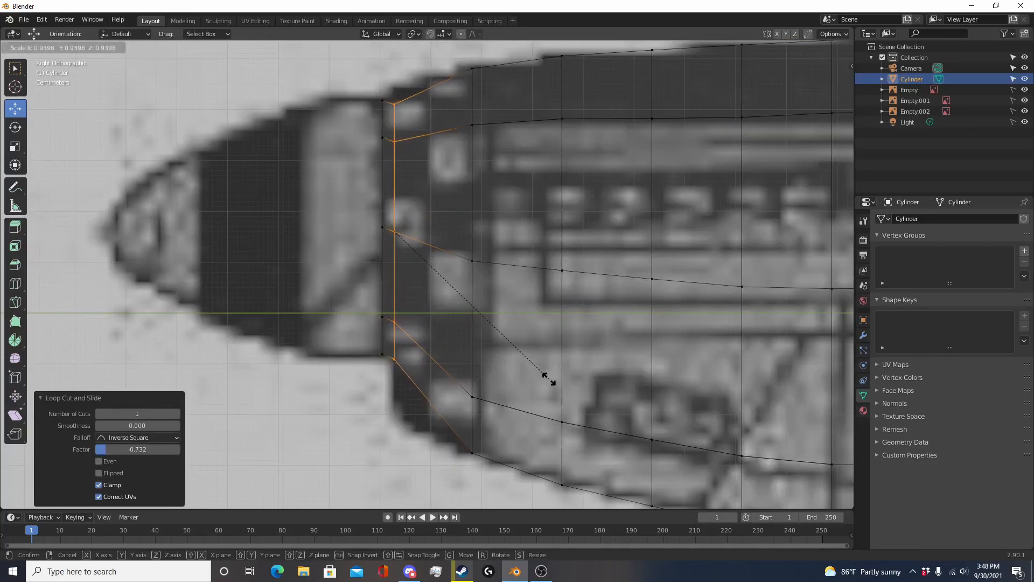
pyautogui.click(552, 378)
pyautogui.moveTo(395, 187); pyautogui.dragTo(402, 180)
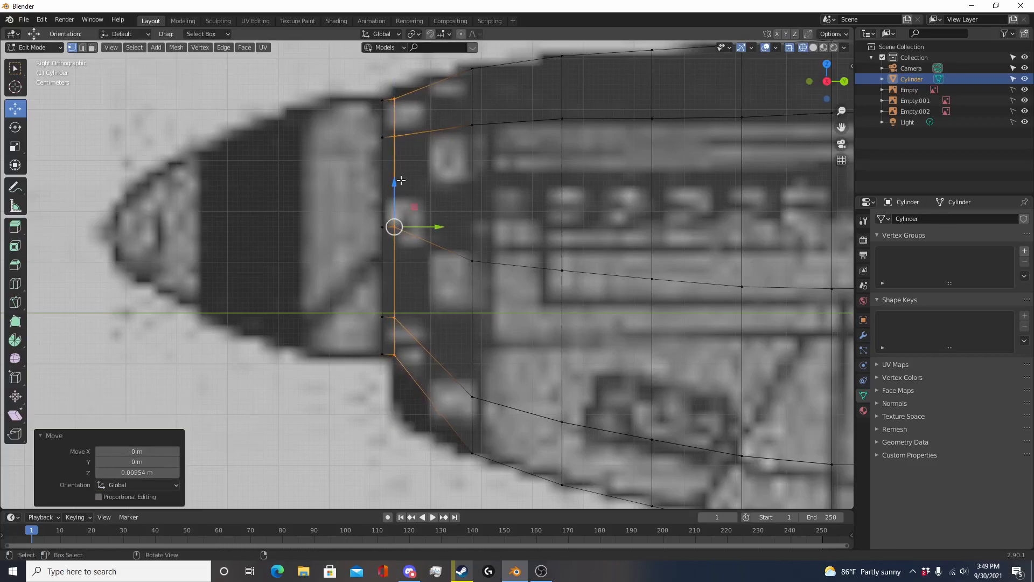
# Step: Circle-select the new loop's top vertices, raise them slightly to the upper cowling outline, check in Object Mode and clear the selection
pyautogui.click(505, 221)
pyautogui.keyDown('shift'); pyautogui.moveTo(461, 201); pyautogui.dragTo(483, 275, button='middle'); pyautogui.keyUp('shift')
pyautogui.press('c')
pyautogui.click(423, 211)
pyautogui.press('Escape')
pyautogui.moveTo(421, 151); pyautogui.dragTo(424, 136)
pyautogui.click(424, 165)
pyautogui.press('Tab')
pyautogui.keyDown('shift'); pyautogui.moveTo(573, 385); pyautogui.dragTo(517, 257, button='middle'); pyautogui.keyUp('shift')
pyautogui.press('Tab')
pyautogui.press('a')
pyautogui.press('a')
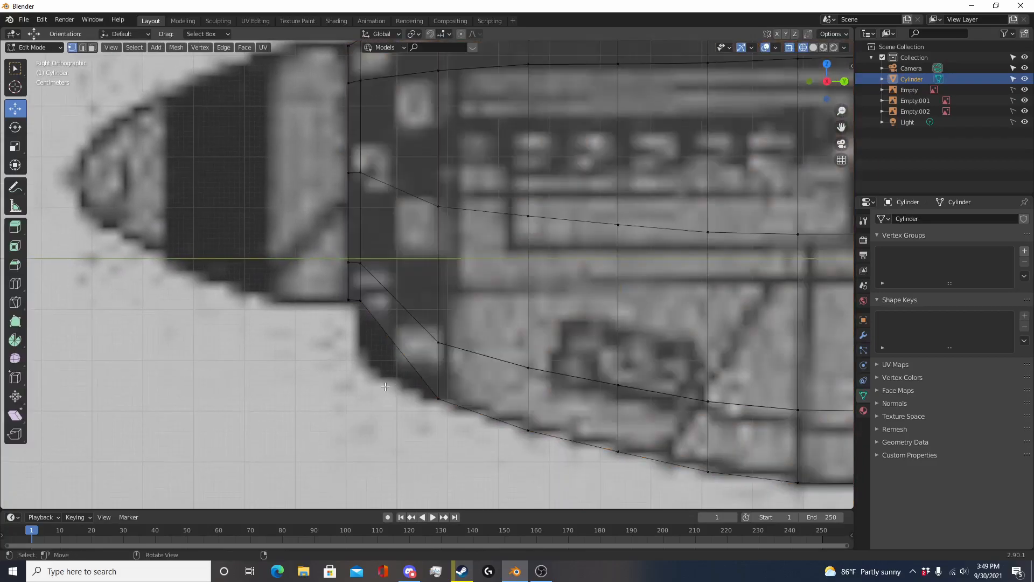
# Step: Add another loop cut in the chin segment and slide it forward close to the previous loop
pyautogui.scroll(-3, 386, 386)
pyautogui.keyDown('shift'); pyautogui.moveTo(391, 352); pyautogui.dragTo(427, 398, button='middle'); pyautogui.keyUp('shift')
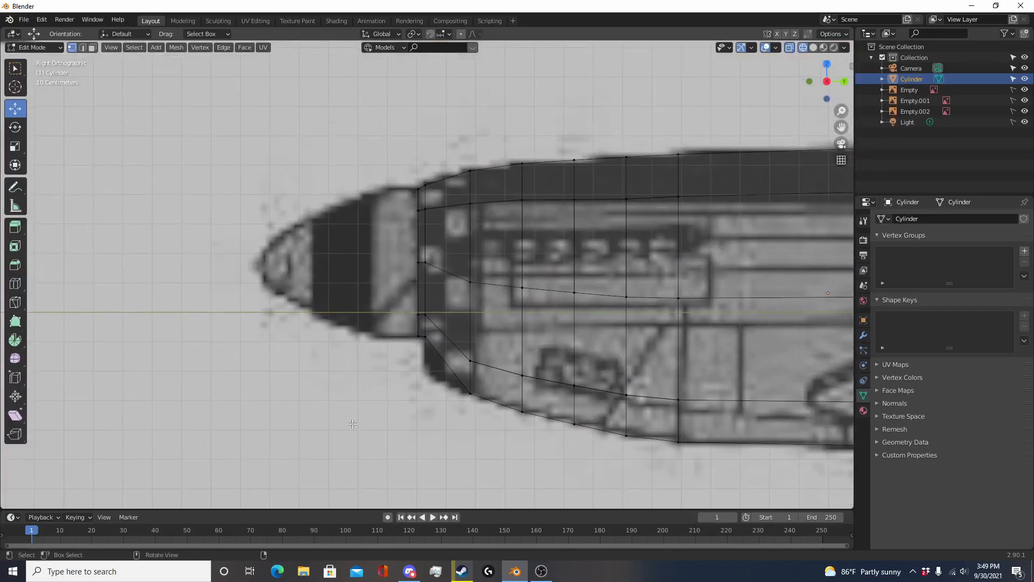
pyautogui.scroll(2, 351, 424)
pyautogui.hotkey('ctrl', 'r')
pyautogui.click(437, 421)
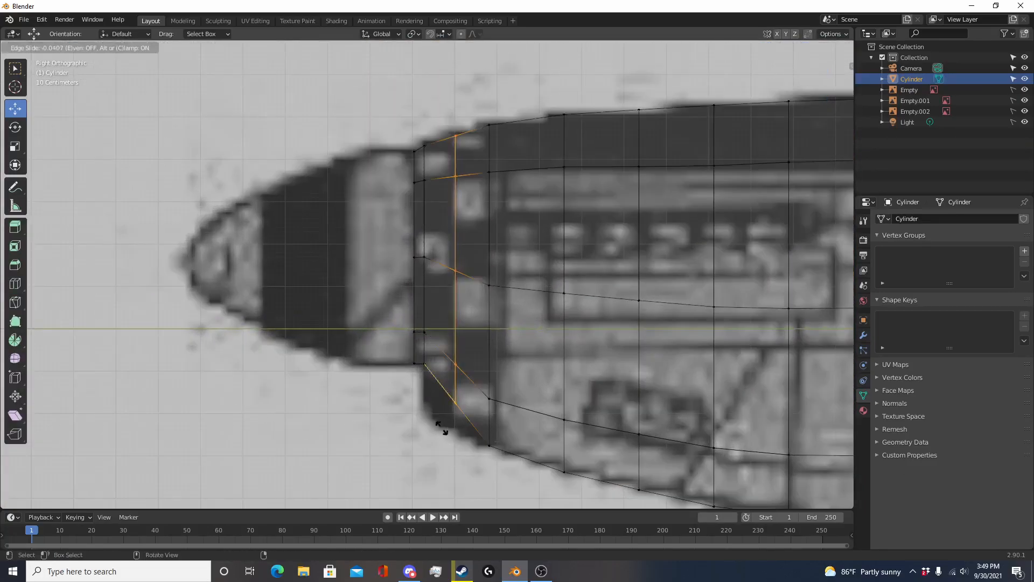
pyautogui.click(400, 406)
# Step: Circle-select the new loop's lower vertices, using solid shading and an orbited view to pick the ones hidden from the side
pyautogui.keyDown('shift'); pyautogui.moveTo(430, 398); pyautogui.dragTo(400, 354, button='middle'); pyautogui.keyUp('shift')
pyautogui.scroll(4, 412, 350)
pyautogui.hotkey('alt', 'a')
pyautogui.press('c')
pyautogui.moveTo(384, 283)
pyautogui.mouseDown()
pyautogui.moveTo(388, 235)
pyautogui.moveTo(388, 307)
pyautogui.mouseUp()
pyautogui.press('Escape')
pyautogui.hotkey('shift', 'z')
pyautogui.scroll(-4, 410, 323)
pyautogui.moveTo(458, 353)
pyautogui.mouseDown(button='middle')
pyautogui.moveTo(562, 355)
pyautogui.moveTo(450, 275)
pyautogui.mouseUp(button='middle')
pyautogui.press('c')
pyautogui.click(387, 316)
pyautogui.press('Escape')
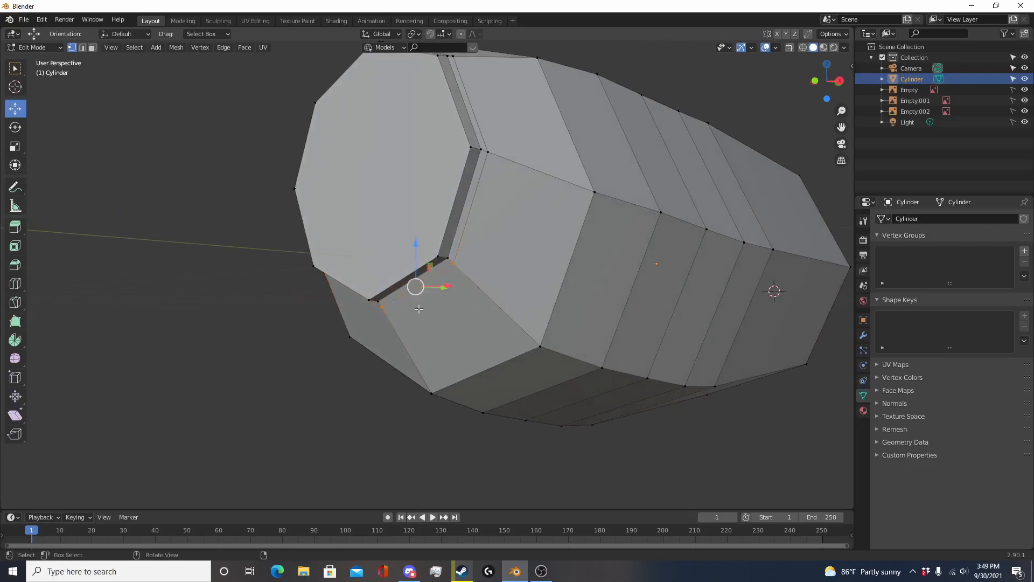
# Step: Try lowering the selected chin vertices in the orbited view, and undo the move
pyautogui.moveTo(416, 245); pyautogui.dragTo(408, 314)
pyautogui.moveTo(409, 329); pyautogui.dragTo(487, 340, button='middle')
pyautogui.hotkey('ctrl', 'z')
# Step: Add the remaining lower vertex to the selection and lower the chin vertices to the blueprint's chin outline in right view
pyautogui.press('c')
pyautogui.click(561, 282)
pyautogui.press('Escape')
pyautogui.moveTo(659, 311); pyautogui.dragTo(591, 317, button='middle')
pyautogui.moveTo(286, 236); pyautogui.dragTo(318, 274)
pyautogui.press('KP_3')
pyautogui.scroll(3, 296, 295)
pyautogui.keyDown('shift'); pyautogui.moveTo(354, 307); pyautogui.dragTo(381, 289, button='middle'); pyautogui.keyUp('shift')
pyautogui.scroll(2, 382, 290)
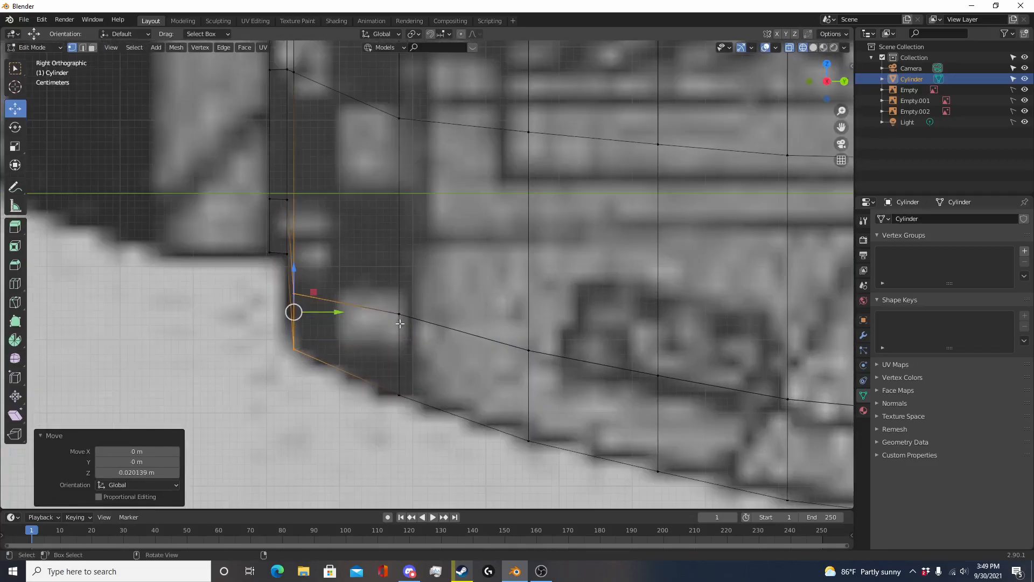
# Step: Inspect the chin against the blueprint and add neighbouring vertices to the selection, and view the nose from another angle in Object Mode
pyautogui.keyDown('shift'); pyautogui.moveTo(420, 332); pyautogui.dragTo(517, 366, button='middle'); pyautogui.keyUp('shift')
pyautogui.scroll(-5, 516, 366)
pyautogui.scroll(2, 463, 365)
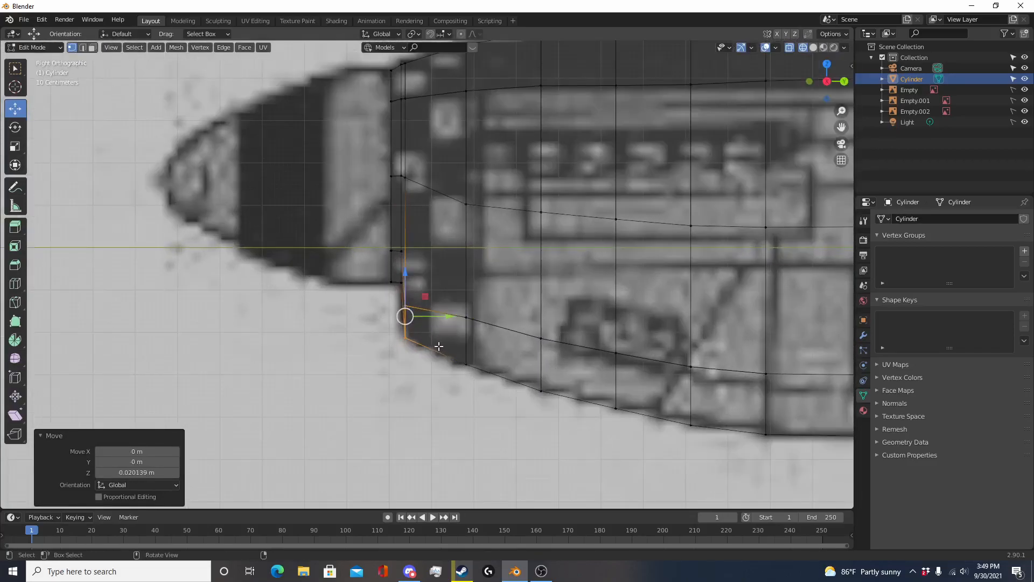
pyautogui.scroll(1, 439, 346)
pyautogui.keyDown('shift'); pyautogui.moveTo(417, 242); pyautogui.dragTo(392, 255); pyautogui.keyUp('shift')
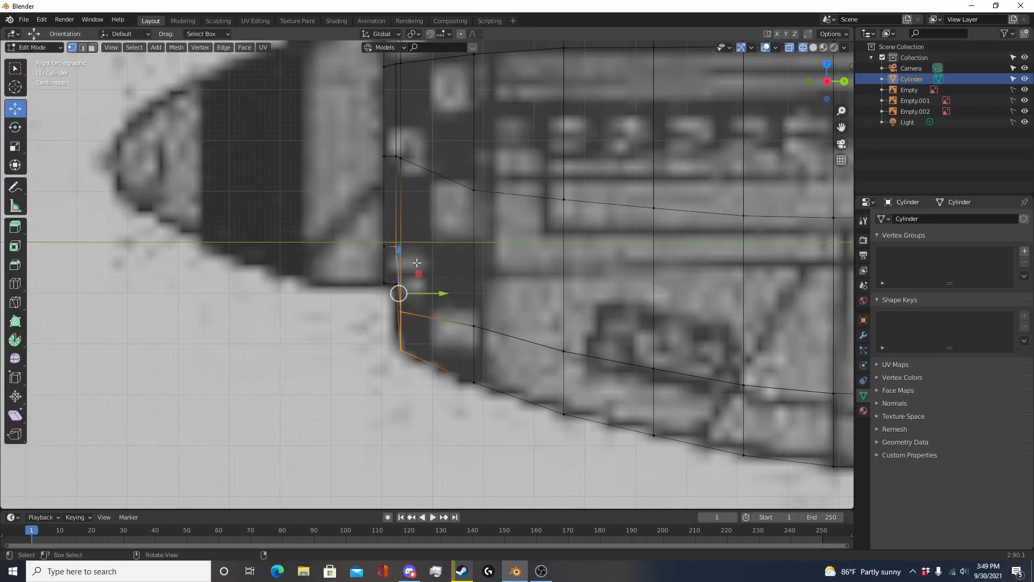
pyautogui.press('Tab')
pyautogui.scroll(-3, 452, 391)
pyautogui.moveTo(452, 391)
pyautogui.mouseDown(button='middle')
pyautogui.moveTo(522, 390)
pyautogui.moveTo(605, 411)
pyautogui.moveTo(544, 386)
pyautogui.moveTo(431, 387)
pyautogui.moveTo(477, 403)
pyautogui.moveTo(473, 295)
pyautogui.moveTo(540, 358)
pyautogui.moveTo(540, 373)
pyautogui.moveTo(373, 367)
pyautogui.moveTo(286, 424)
pyautogui.mouseUp(button='middle')
# Step: Return to Edit Mode in right view with the blueprint visible through the mesh, and circle-select the rear ring of the nose
pyautogui.press('Tab')
pyautogui.press('KP_3')
pyautogui.hotkey('shift', 'z')
pyautogui.scroll(3, 286, 423)
pyautogui.press('c')
pyautogui.moveTo(306, 414); pyautogui.dragTo(316, 217)
pyautogui.rightClick(316, 218)
# Step: Extrude the rear ring about 4.32 m backward to the front edge of the rudder
pyautogui.scroll(-3, 409, 349)
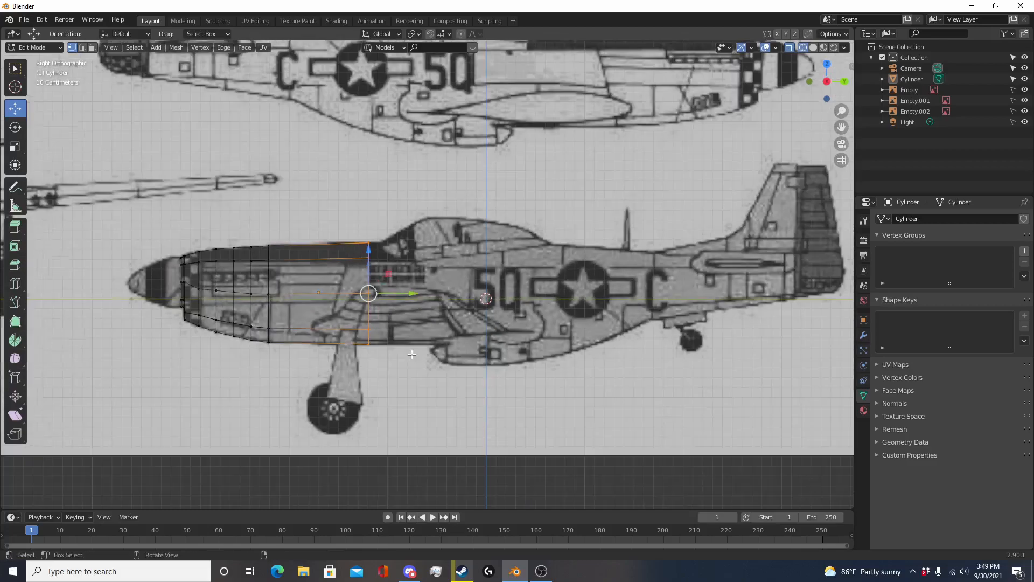
pyautogui.scroll(3, 409, 350)
pyautogui.scroll(-2, 438, 340)
pyautogui.keyDown('shift'); pyautogui.moveTo(571, 340); pyautogui.dragTo(343, 342, button='middle'); pyautogui.keyUp('shift')
pyautogui.scroll(-2, 342, 342)
pyautogui.press('e')
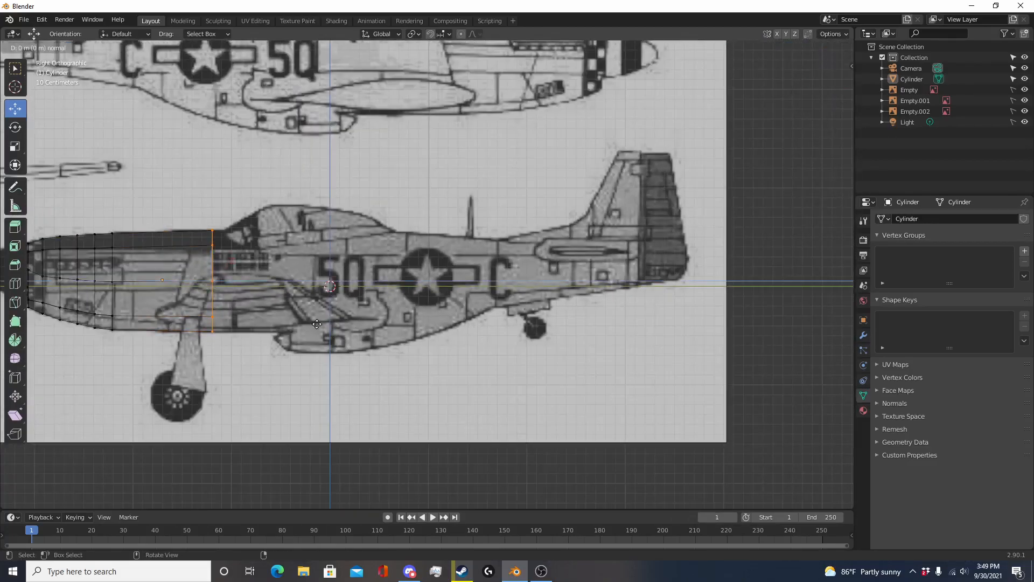
pyautogui.click(742, 320)
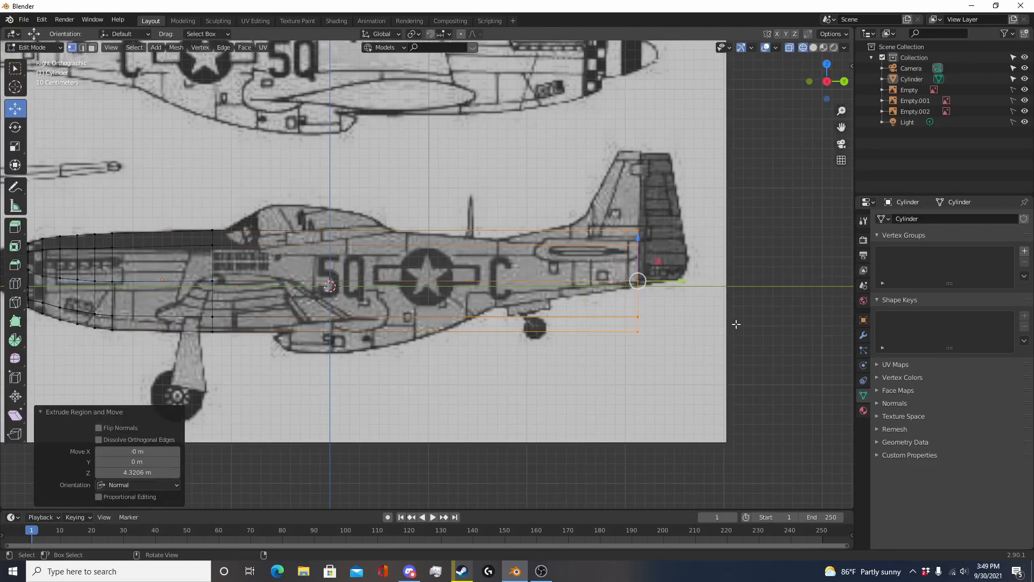
# Step: Scale down the ring at the rudder's front edge and raise it to fit the rear fuselage outline in the blueprint
pyautogui.keyDown('shift'); pyautogui.moveTo(735, 358); pyautogui.dragTo(564, 371, button='middle'); pyautogui.keyUp('shift')
pyautogui.scroll(2, 554, 417)
pyautogui.press('s')
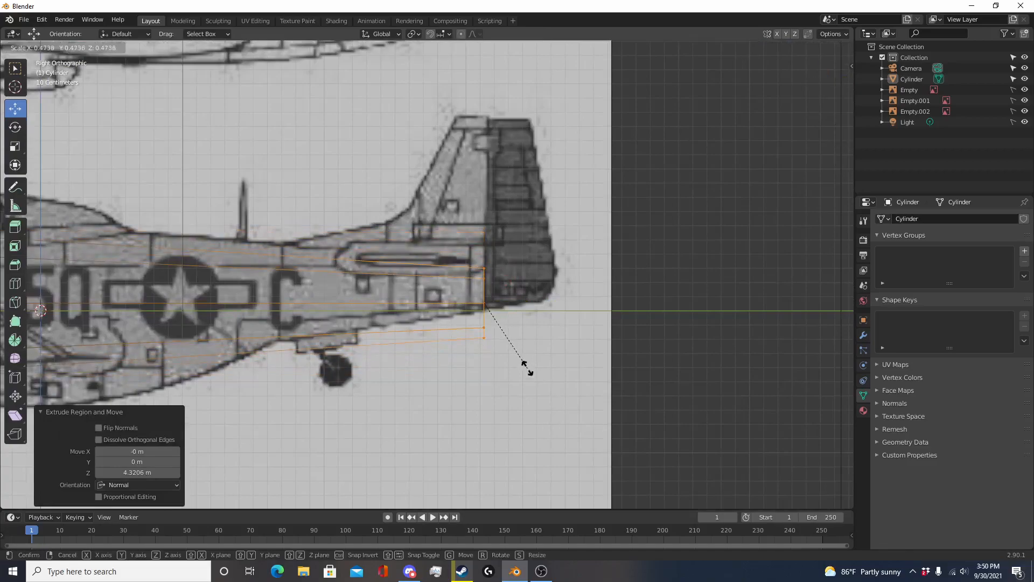
pyautogui.click(526, 355)
pyautogui.moveTo(482, 265); pyautogui.dragTo(483, 237)
pyautogui.press('s')
pyautogui.click(523, 239)
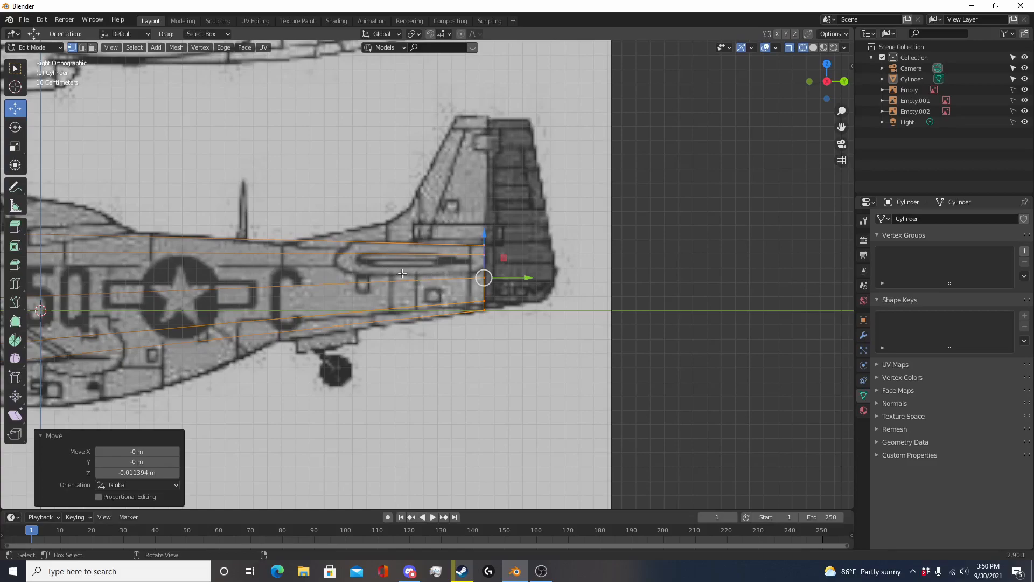
# Step: Scale the tail-end ring by about 0.924 and raise it about 0.007 m to match the fuselage end
pyautogui.scroll(-3, 406, 395)
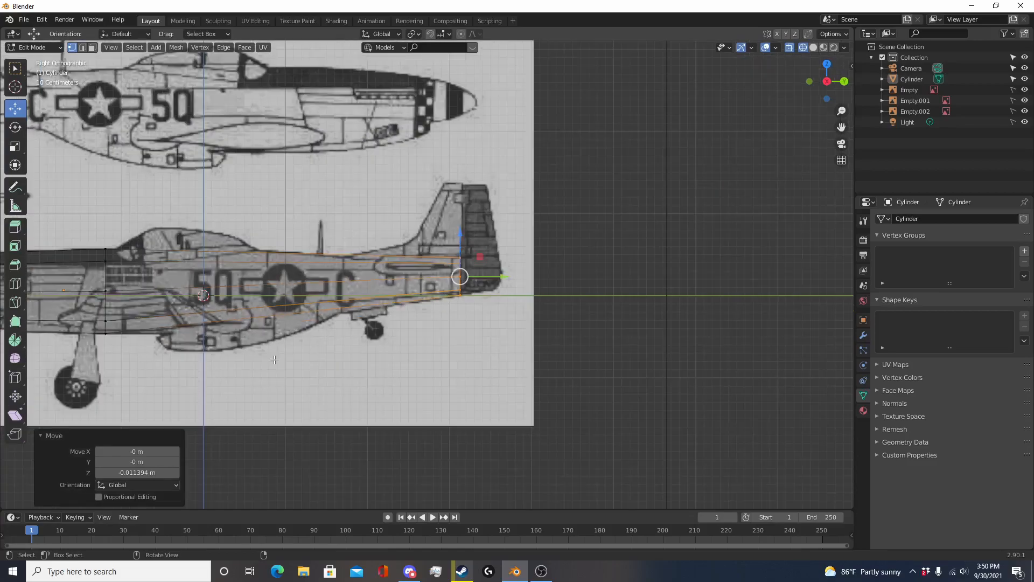
pyautogui.scroll(6, 288, 367)
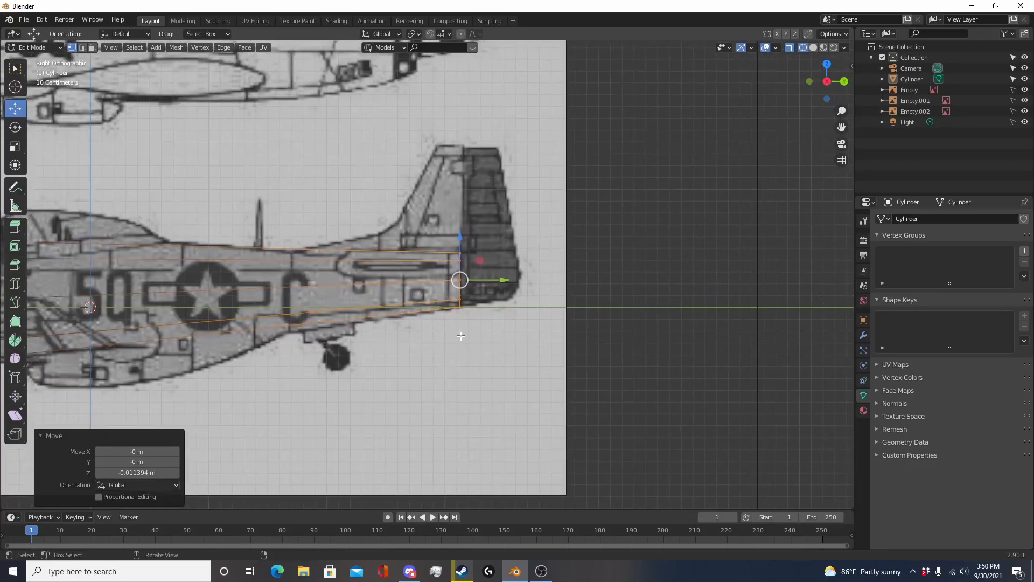
pyautogui.press('s')
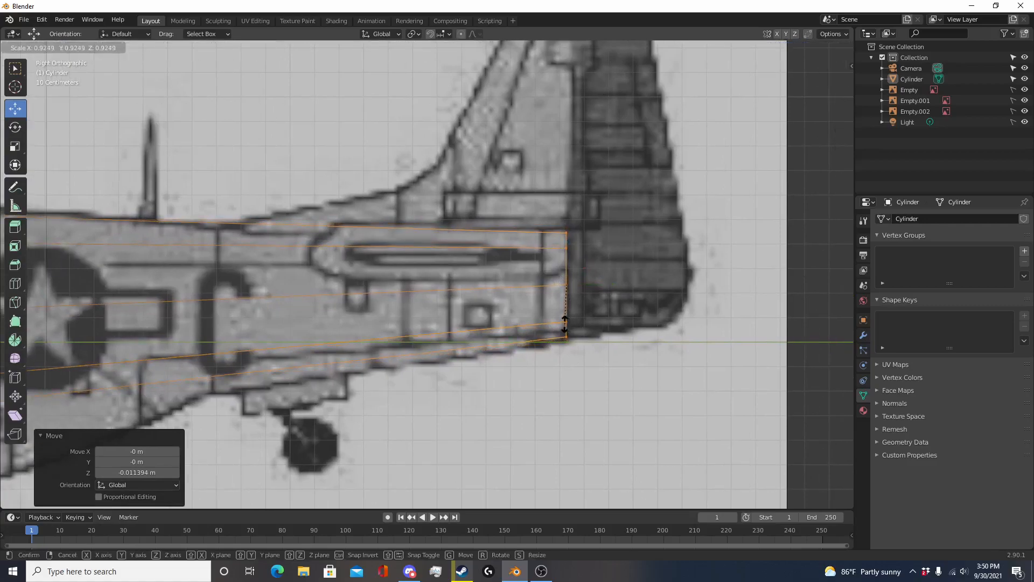
pyautogui.click(565, 323)
pyautogui.press('g')
pyautogui.press('z')
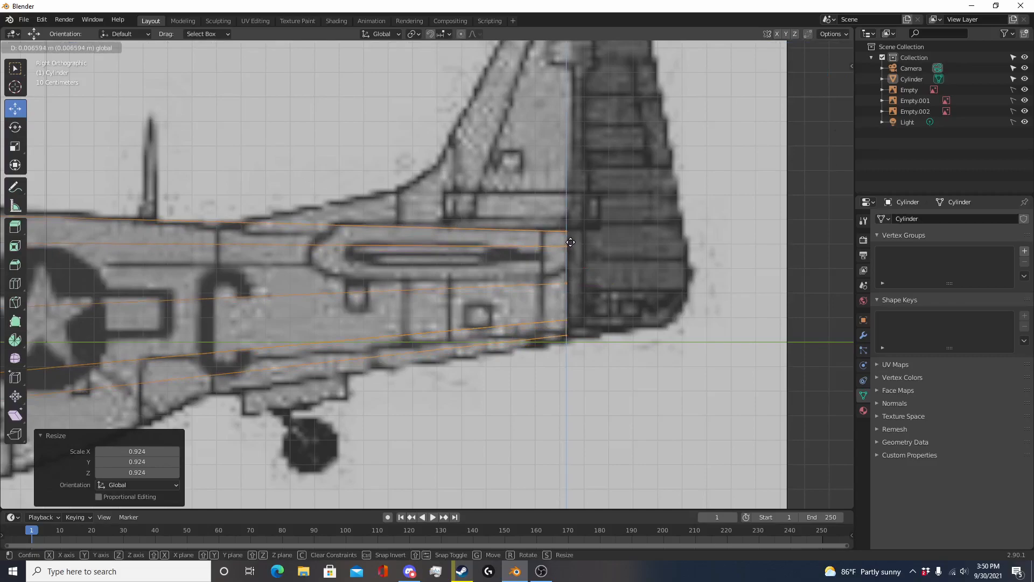
pyautogui.click(571, 242)
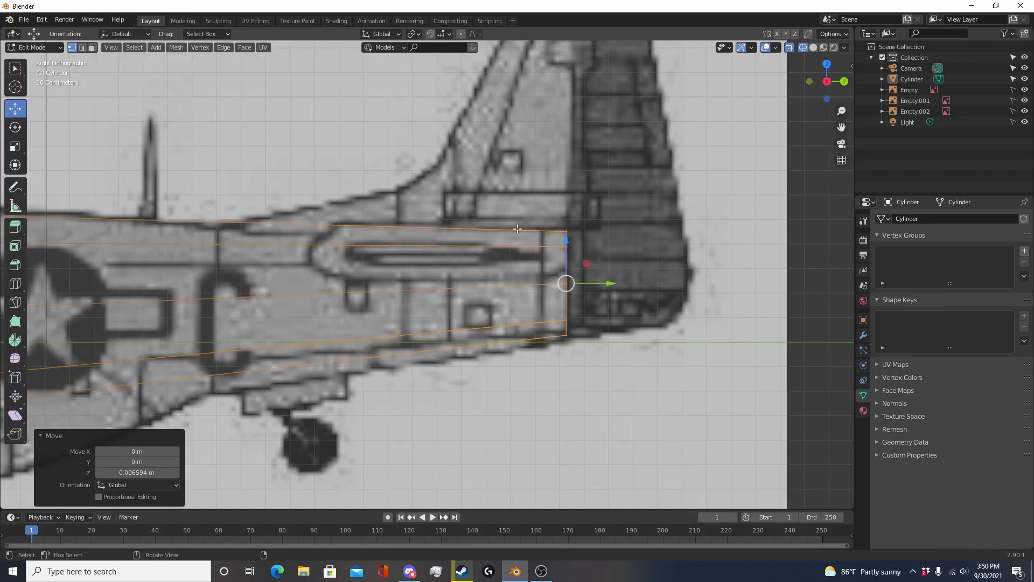
# Step: Add an edge loop across the rear fuselage section and slide it forward to the front of the belly scoop, factor about 0.67
pyautogui.scroll(-3, 420, 243)
pyautogui.keyDown('shift'); pyautogui.moveTo(168, 326); pyautogui.dragTo(461, 322, button='middle'); pyautogui.keyUp('shift')
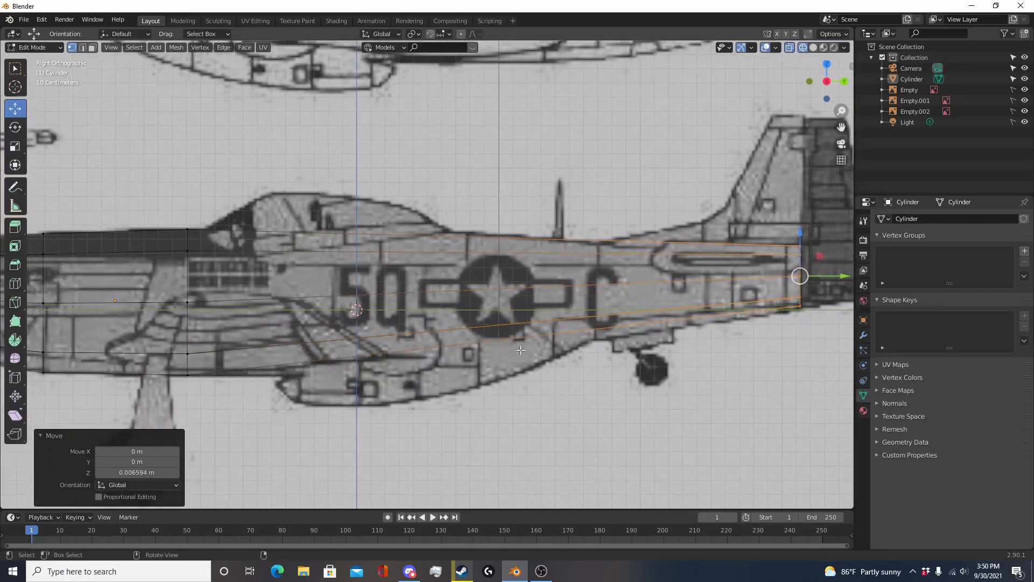
pyautogui.click(318, 332)
pyautogui.keyDown('shift'); pyautogui.moveTo(377, 330); pyautogui.dragTo(521, 324, button='middle'); pyautogui.keyUp('shift')
pyautogui.scroll(2, 521, 324)
pyautogui.hotkey('ctrl', 'r')
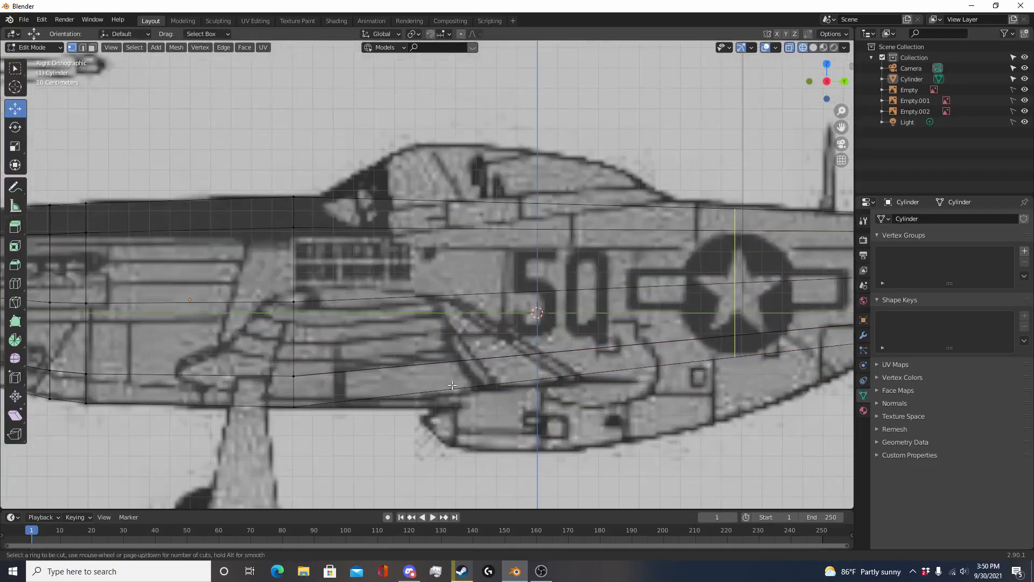
pyautogui.click(447, 355)
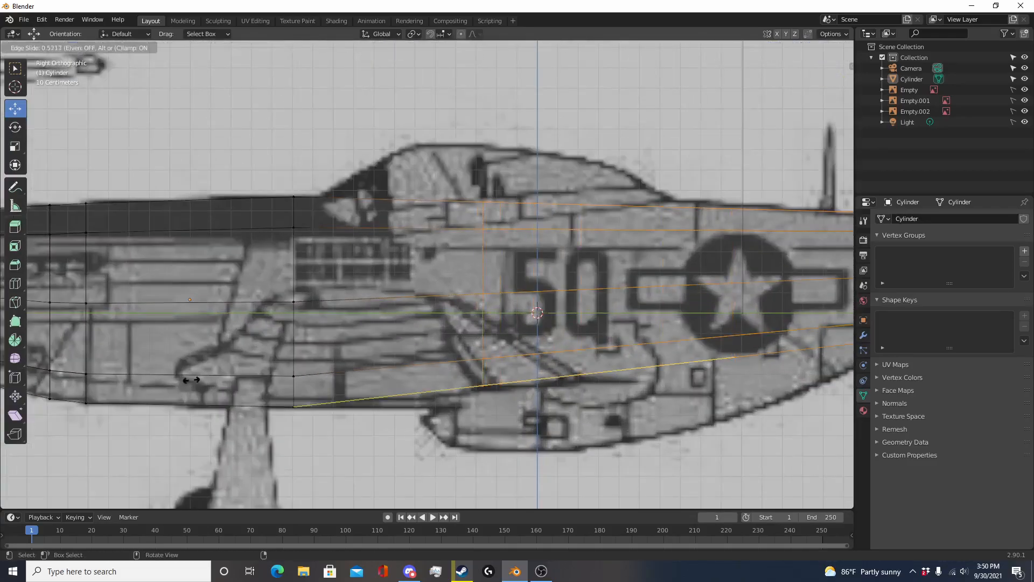
pyautogui.click(152, 393)
# Step: Scale the new ring by 1.138 and enlarge it slightly more to reach the blueprint's lower fuselage line
pyautogui.keyDown('shift'); pyautogui.moveTo(487, 420); pyautogui.dragTo(463, 371, button='middle'); pyautogui.keyUp('shift')
pyautogui.press('s')
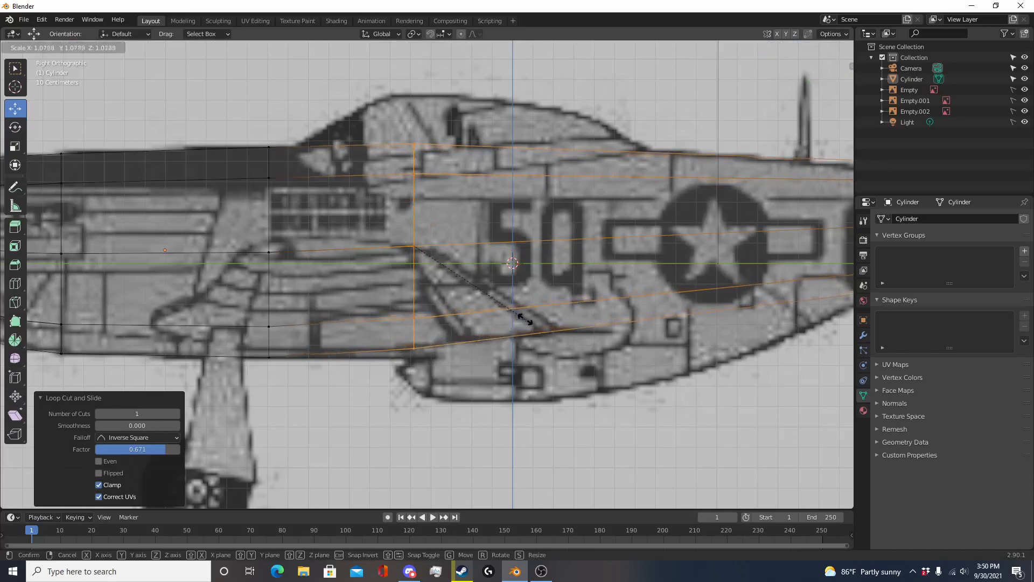
pyautogui.click(491, 308)
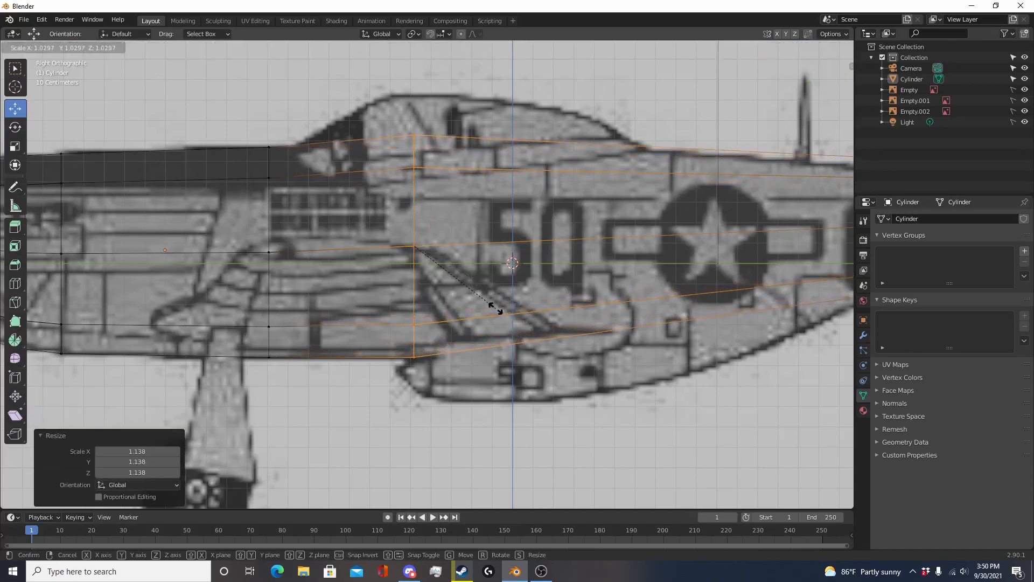
pyautogui.keyDown('shift'); pyautogui.moveTo(516, 323); pyautogui.dragTo(421, 319, button='middle'); pyautogui.keyUp('shift')
pyautogui.click(458, 318)
# Step: Add an edge loop through the fuselage at the canopy's rear end, sliding it forward by a factor of about 0.38
pyautogui.hotkey('ctrl', 'r')
pyautogui.click(411, 253)
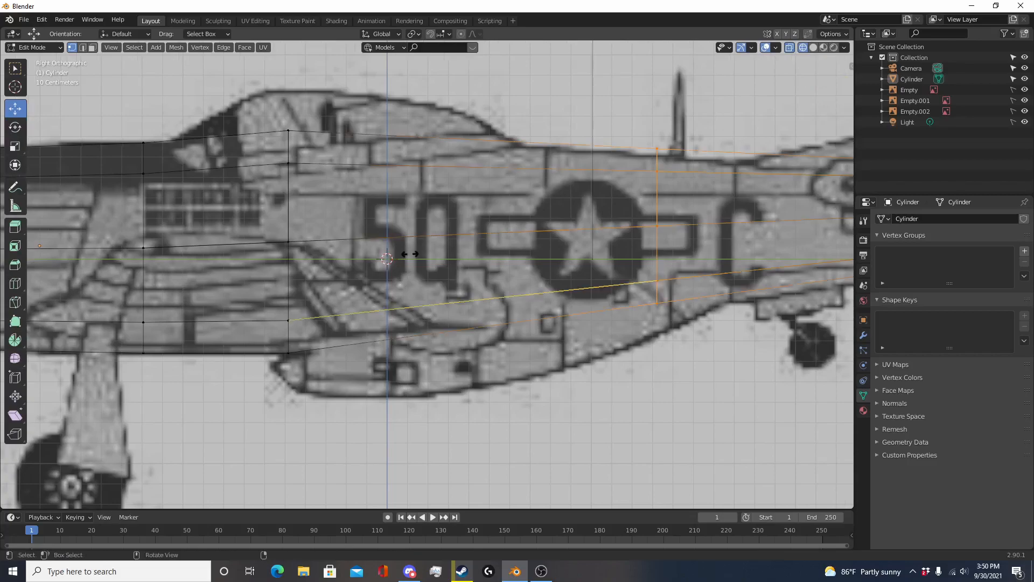
pyautogui.click(263, 245)
pyautogui.moveTo(608, 307)
pyautogui.keyDown('shift'); pyautogui.mouseDown(button='middle')
pyautogui.moveTo(543, 314)
pyautogui.moveTo(589, 315)
pyautogui.mouseUp(button='middle'); pyautogui.keyUp('shift')
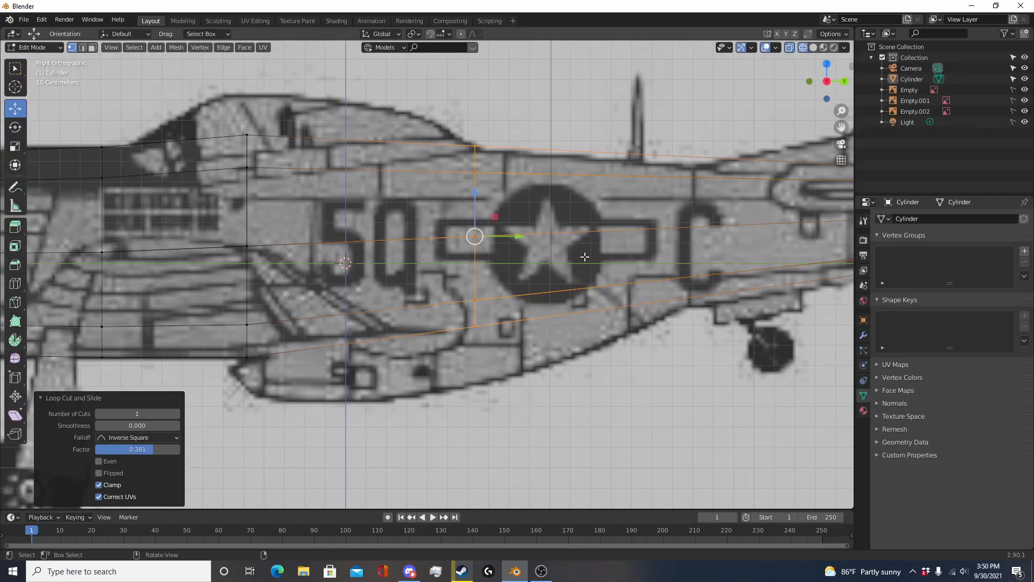
# Step: Lower and enlarge the ring behind the canopy so its top vertices meet the blueprint's upper fuselage line
pyautogui.moveTo(474, 199)
pyautogui.mouseDown()
pyautogui.moveTo(475, 228)
pyautogui.moveTo(474, 194)
pyautogui.moveTo(474, 209)
pyautogui.mouseUp()
pyautogui.press('s')
pyautogui.click(659, 241)
pyautogui.press('s')
pyautogui.click(586, 233)
pyautogui.press('s')
pyautogui.click(435, 192)
pyautogui.press('s')
pyautogui.click(517, 195)
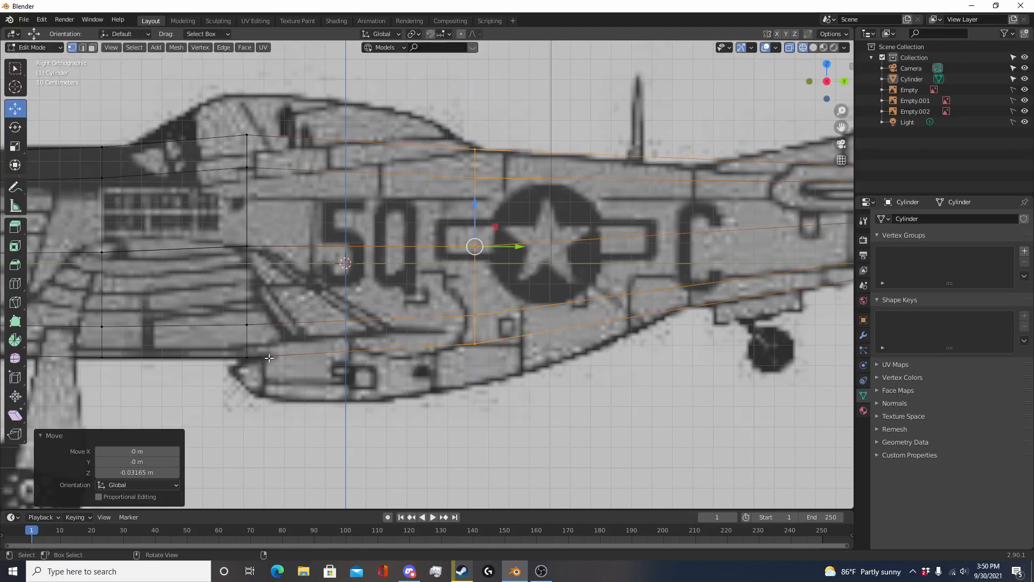
# Step: Add an edge loop at the letter C marking, scale it down slightly and lower it to fit the rear fuselage outline
pyautogui.keyDown('shift'); pyautogui.moveTo(661, 312); pyautogui.dragTo(459, 334, button='middle'); pyautogui.keyUp('shift')
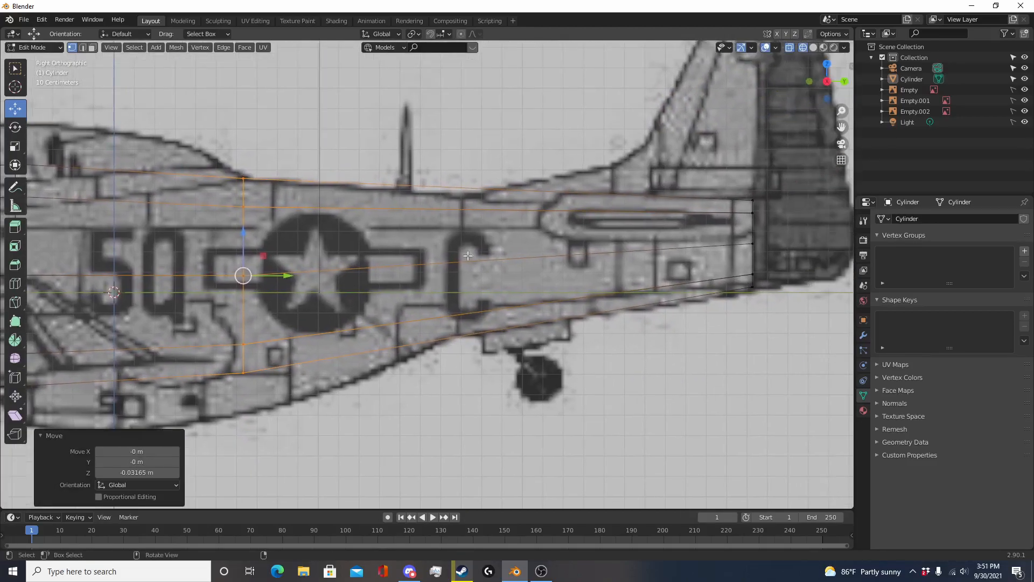
pyautogui.hotkey('ctrl', 'r')
pyautogui.click(457, 208)
pyautogui.click(419, 203)
pyautogui.press('s')
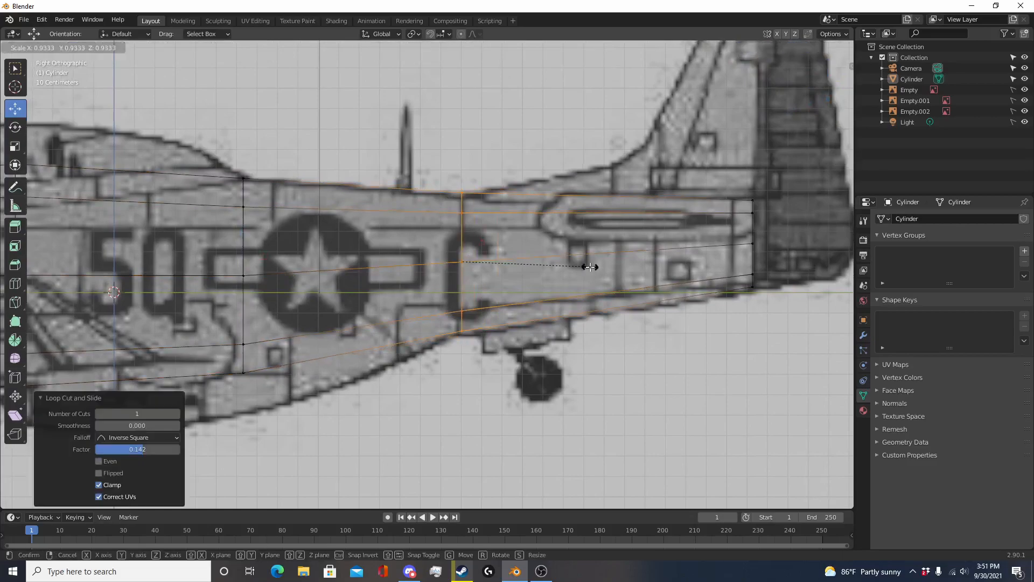
pyautogui.click(579, 259)
pyautogui.moveTo(462, 219); pyautogui.dragTo(465, 223)
pyautogui.click(601, 323)
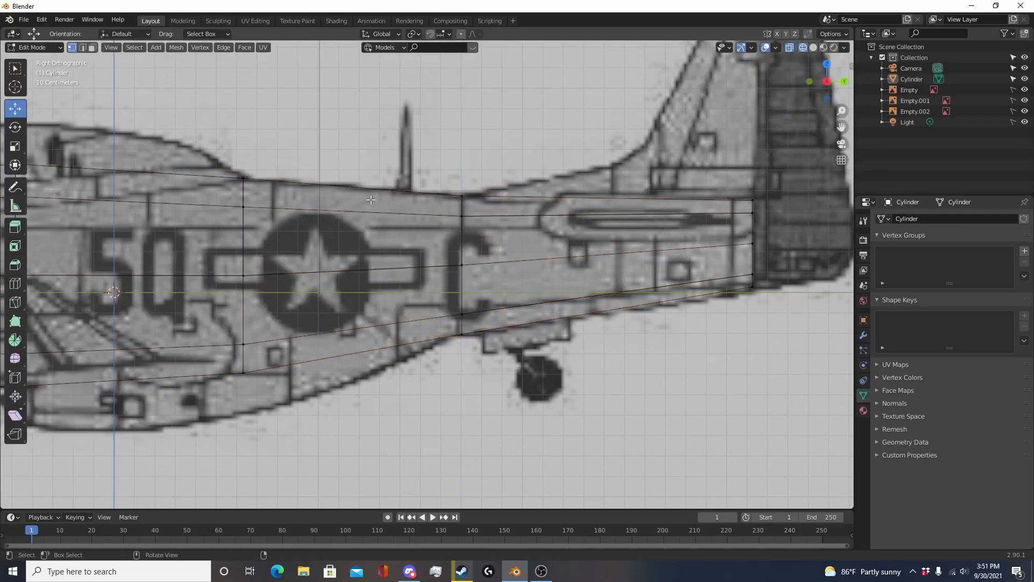
# Step: Examine the fuselage rings against the side blueprint from nose to tail, with and without see-through display
pyautogui.scroll(-3, 521, 316)
pyautogui.keyDown('shift'); pyautogui.moveTo(604, 317); pyautogui.dragTo(825, 302, button='middle'); pyautogui.keyUp('shift')
pyautogui.scroll(4, 488, 346)
pyautogui.keyDown('shift'); pyautogui.moveTo(488, 346); pyautogui.dragTo(517, 391, button='middle'); pyautogui.keyUp('shift')
pyautogui.scroll(-4, 517, 391)
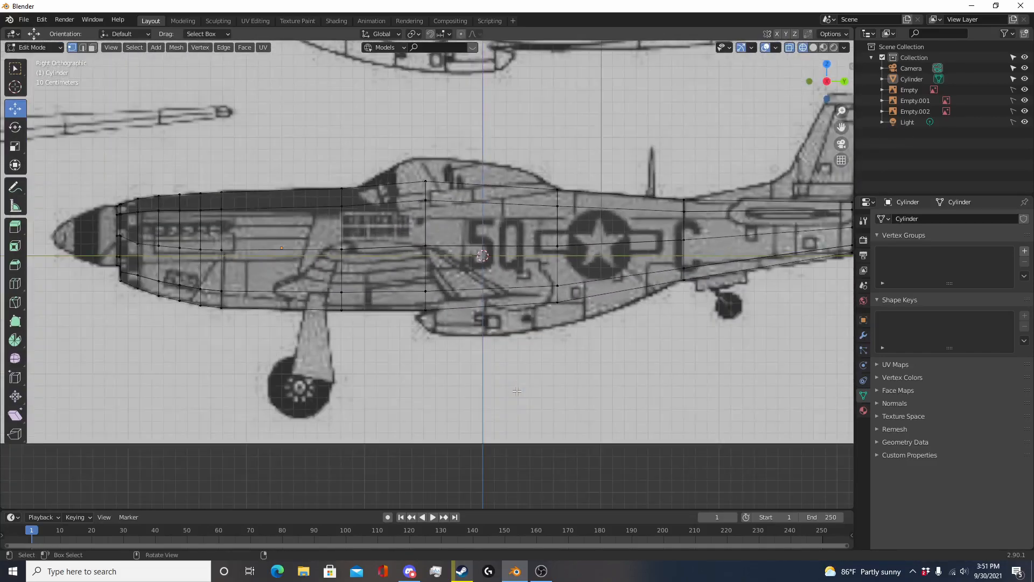
pyautogui.scroll(1, 518, 391)
pyautogui.moveTo(618, 395)
pyautogui.keyDown('shift'); pyautogui.mouseDown(button='middle')
pyautogui.moveTo(434, 385)
pyautogui.moveTo(596, 389)
pyautogui.mouseUp(button='middle'); pyautogui.keyUp('shift')
pyautogui.scroll(-1, 435, 385)
pyautogui.keyDown('shift'); pyautogui.moveTo(363, 376); pyautogui.dragTo(466, 398, button='middle'); pyautogui.keyUp('shift')
pyautogui.hotkey('alt', 'z')
pyautogui.moveTo(586, 414)
pyautogui.keyDown('shift'); pyautogui.mouseDown(button='middle')
pyautogui.moveTo(453, 417)
pyautogui.moveTo(485, 420)
pyautogui.moveTo(470, 422)
pyautogui.moveTo(572, 342)
pyautogui.moveTo(590, 363)
pyautogui.mouseUp(button='middle'); pyautogui.keyUp('shift')
pyautogui.hotkey('alt', 'z')
pyautogui.hotkey('alt', 'z')
# Step: Select the bottom fuselage faces on both sides between the scoop-front ring and the ring at the letter C
pyautogui.moveTo(452, 313); pyautogui.dragTo(430, 290)
pyautogui.moveTo(455, 315); pyautogui.dragTo(355, 316, button='middle')
pyautogui.keyDown('shift'); pyautogui.moveTo(479, 301); pyautogui.dragTo(471, 284); pyautogui.keyUp('shift')
pyautogui.moveTo(470, 284); pyautogui.dragTo(335, 327, button='middle')
pyautogui.press('KP_3')
pyautogui.hotkey('alt', 'z')
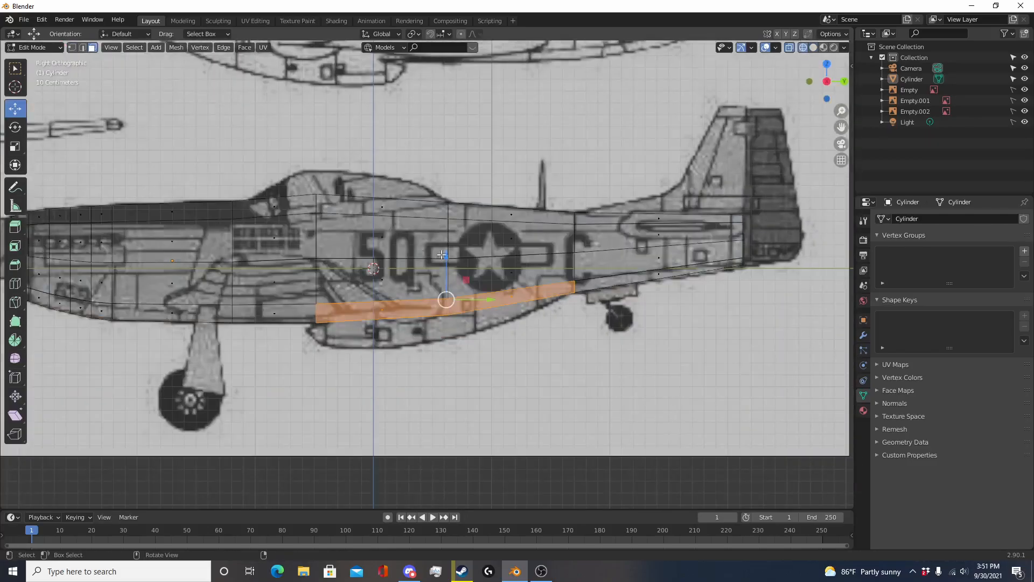
# Step: Extrude the selected belly faces straight down about 0.24 m to form the air scoop
pyautogui.hotkey('alt', 'z')
pyautogui.moveTo(462, 340); pyautogui.dragTo(505, 314, button='middle')
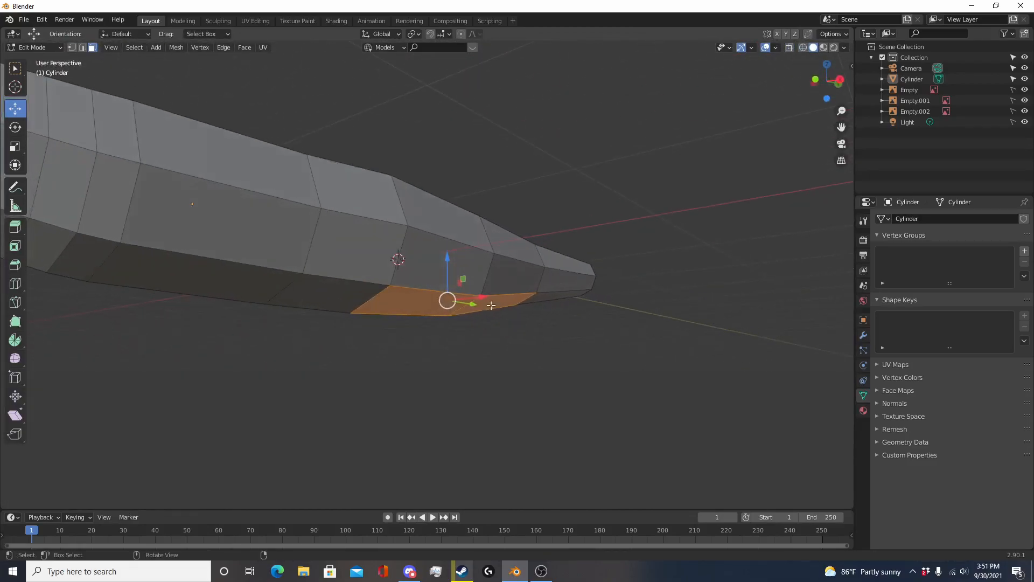
pyautogui.moveTo(446, 261); pyautogui.dragTo(440, 290)
pyautogui.press('z')
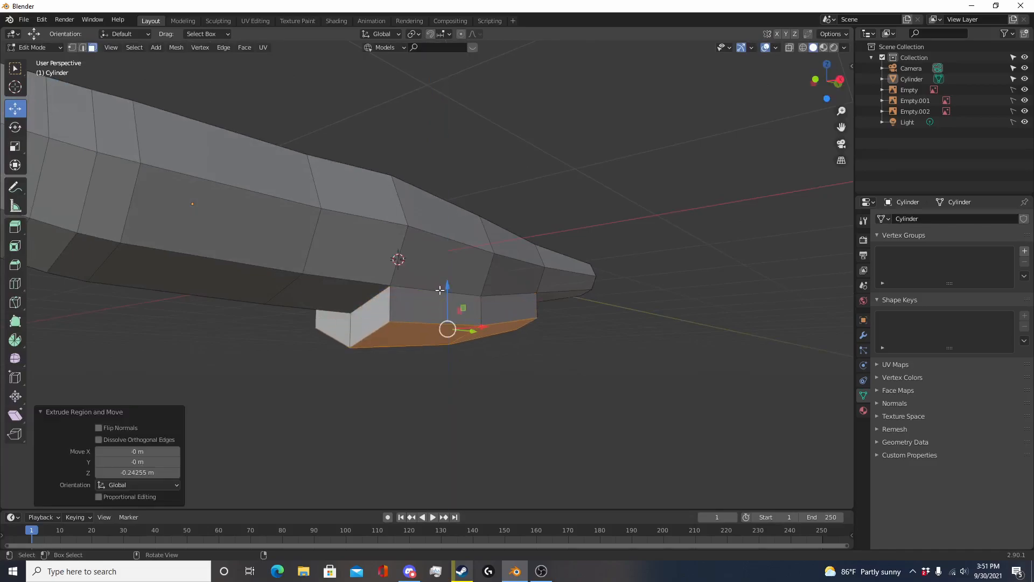
pyautogui.press('KP_3')
# Step: Scale the extruded scoop faces to 0.959 along X and flatten them along Z
pyautogui.moveTo(428, 369); pyautogui.dragTo(687, 353, button='middle')
pyautogui.hotkey('shift', 'z')
pyautogui.moveTo(563, 350); pyautogui.dragTo(616, 349, button='middle')
pyautogui.press('s')
pyautogui.press('x')
pyautogui.click(610, 348)
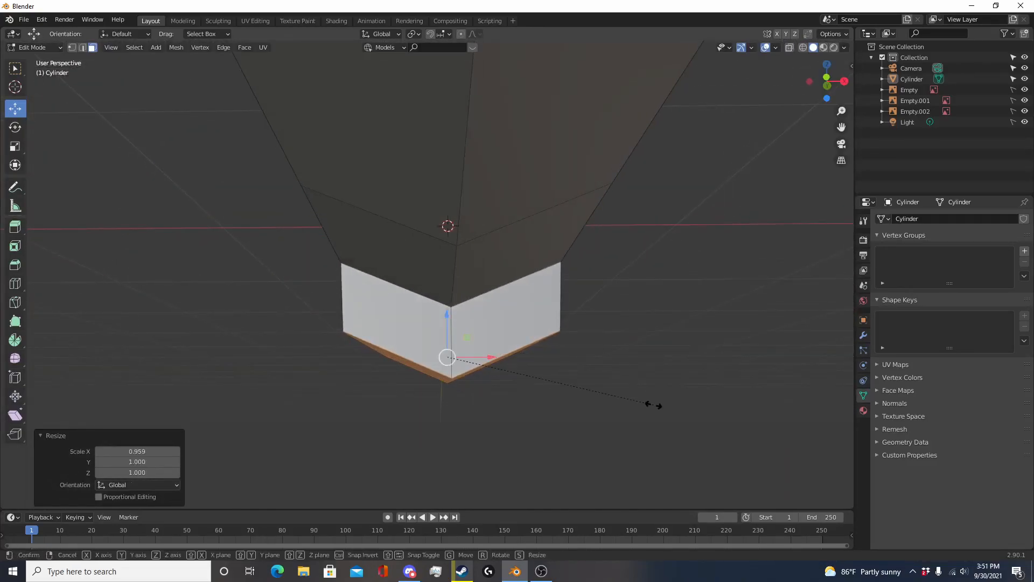
pyautogui.press('s')
pyautogui.press('z')
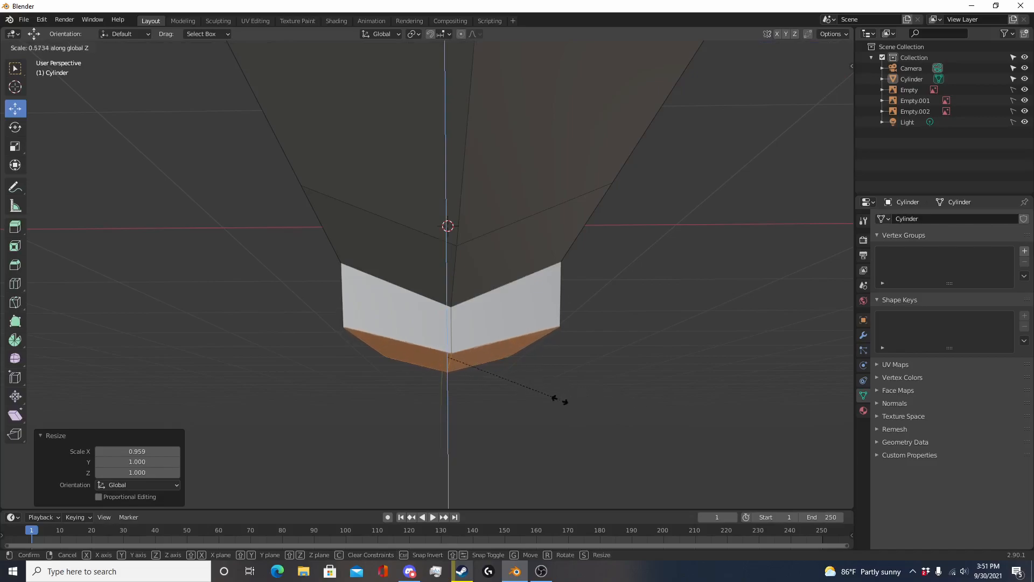
pyautogui.click(535, 397)
# Step: Select the scoop's rear vertices in right view and raise them to the fuselage underside at the letter C marking
pyautogui.moveTo(535, 397)
pyautogui.mouseDown(button='middle')
pyautogui.moveTo(554, 422)
pyautogui.moveTo(245, 427)
pyautogui.mouseUp(button='middle')
pyautogui.press('KP_3')
pyautogui.hotkey('shift', 'z')
pyautogui.scroll(4, 211, 164)
pyautogui.keyDown('shift'); pyautogui.moveTo(211, 163); pyautogui.dragTo(14, 155, button='middle'); pyautogui.keyUp('shift')
pyautogui.moveTo(488, 293); pyautogui.dragTo(533, 338)
pyautogui.keyDown('shift'); pyautogui.moveTo(534, 338); pyautogui.dragTo(529, 338, button='middle'); pyautogui.keyUp('shift')
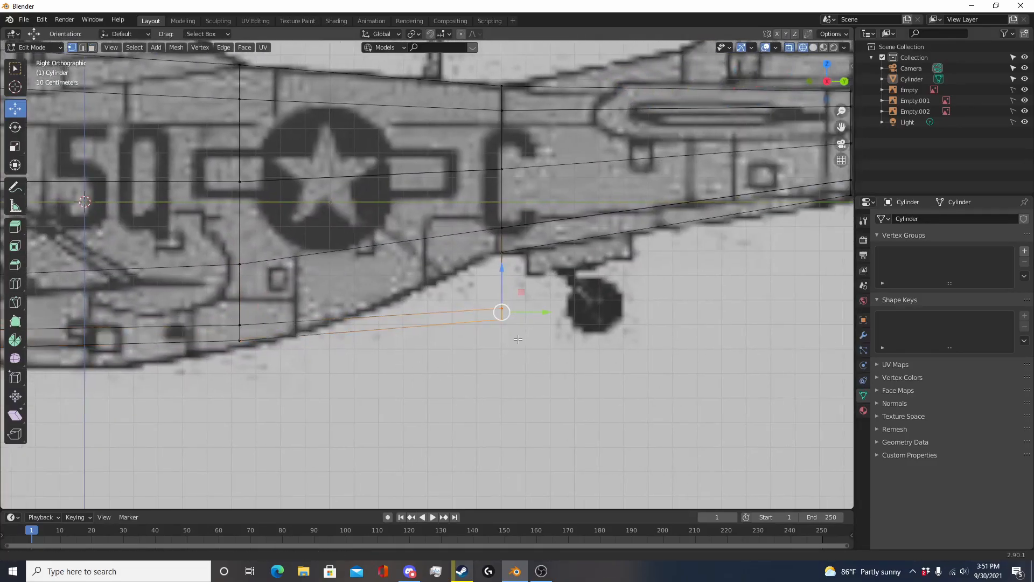
pyautogui.scroll(4, 529, 338)
pyautogui.moveTo(498, 330); pyautogui.dragTo(533, 199)
# Step: Inspect the join between the scoop's rear end and the fuselage from below and from the side
pyautogui.hotkey('shift', 'z')
pyautogui.moveTo(528, 235); pyautogui.dragTo(412, 194, button='middle')
pyautogui.scroll(-1, 420, 216)
pyautogui.click(375, 213)
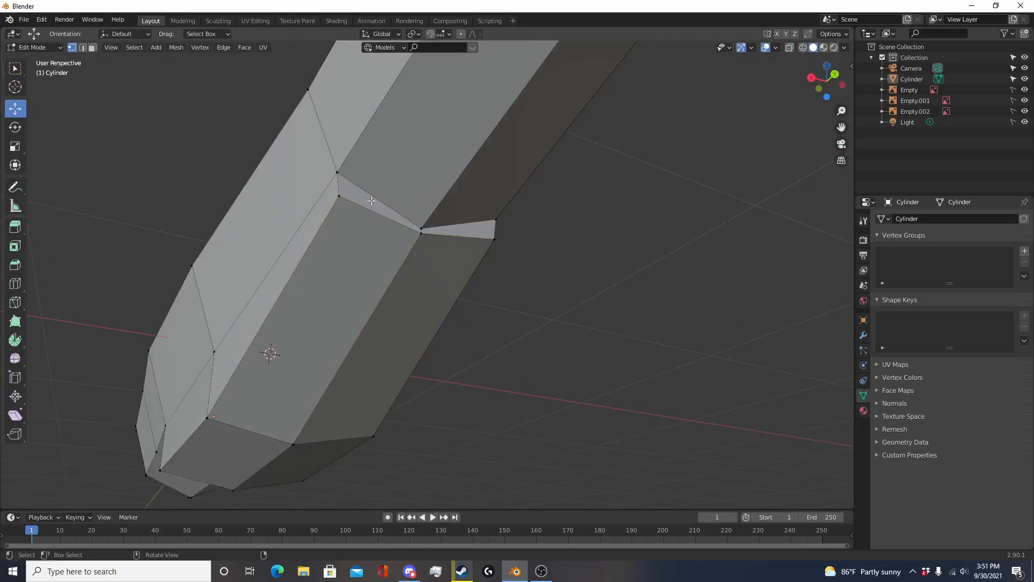
pyautogui.scroll(-4, 371, 198)
pyautogui.moveTo(216, 353); pyautogui.dragTo(302, 372, button='middle')
pyautogui.keyDown('shift'); pyautogui.moveTo(302, 372); pyautogui.dragTo(430, 381, button='middle'); pyautogui.keyUp('shift')
pyautogui.press('KP_3')
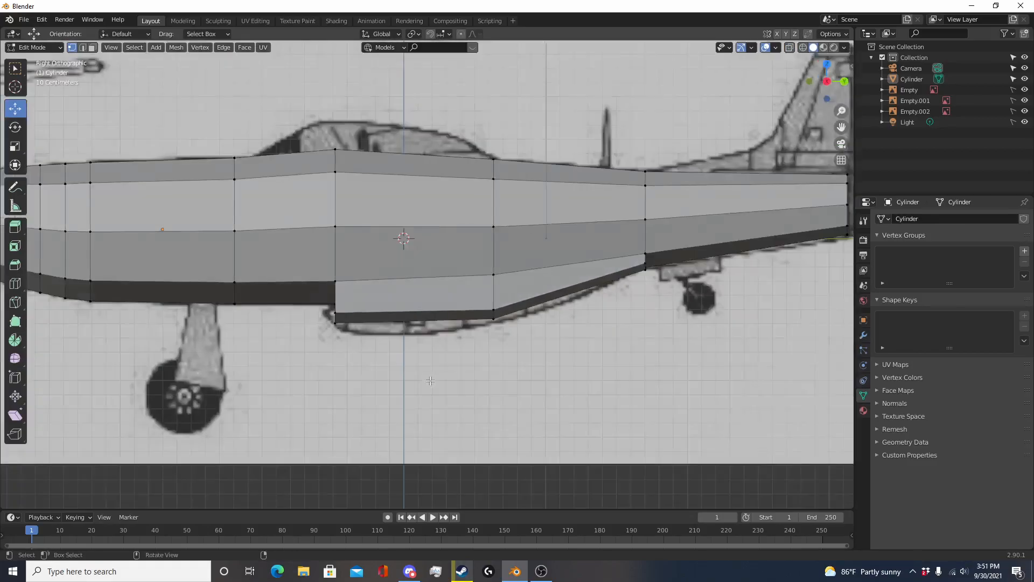
# Step: Select the scoop's middle bottom vertices and lower them about 0.033 m to the blueprint's belly line
pyautogui.hotkey('shift', 'z')
pyautogui.scroll(3, 506, 355)
pyautogui.moveTo(562, 325); pyautogui.dragTo(525, 366)
pyautogui.moveTo(541, 302); pyautogui.dragTo(542, 311)
pyautogui.keyDown('shift'); pyautogui.moveTo(354, 413); pyautogui.dragTo(467, 393, button='middle'); pyautogui.keyUp('shift')
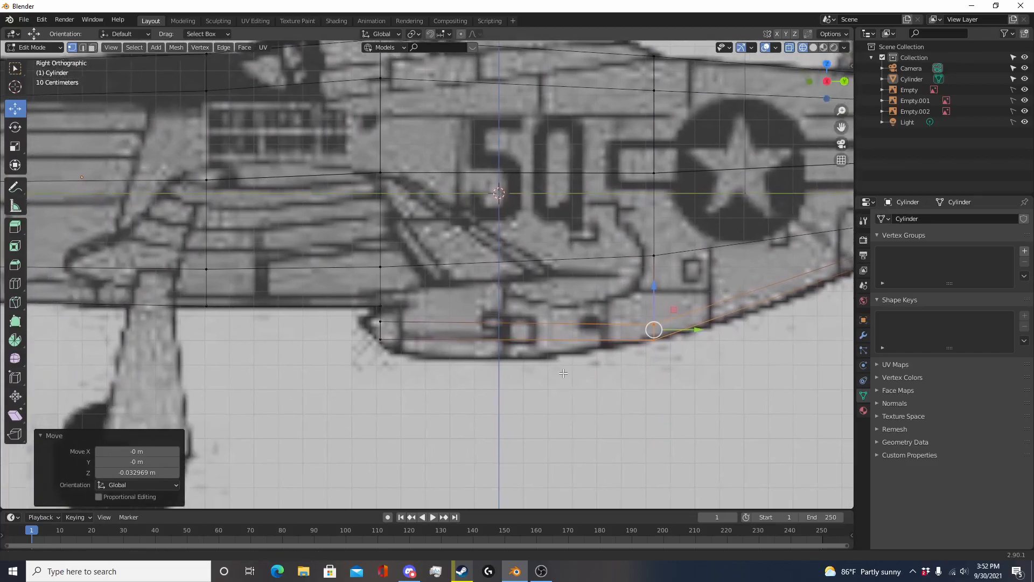
# Step: Add a centred edge loop across the fuselage section containing the front half of the scoop
pyautogui.scroll(2, 485, 384)
pyautogui.click(516, 367)
pyautogui.hotkey('ctrl', 'r')
pyautogui.click(517, 366)
pyautogui.rightClick(517, 366)
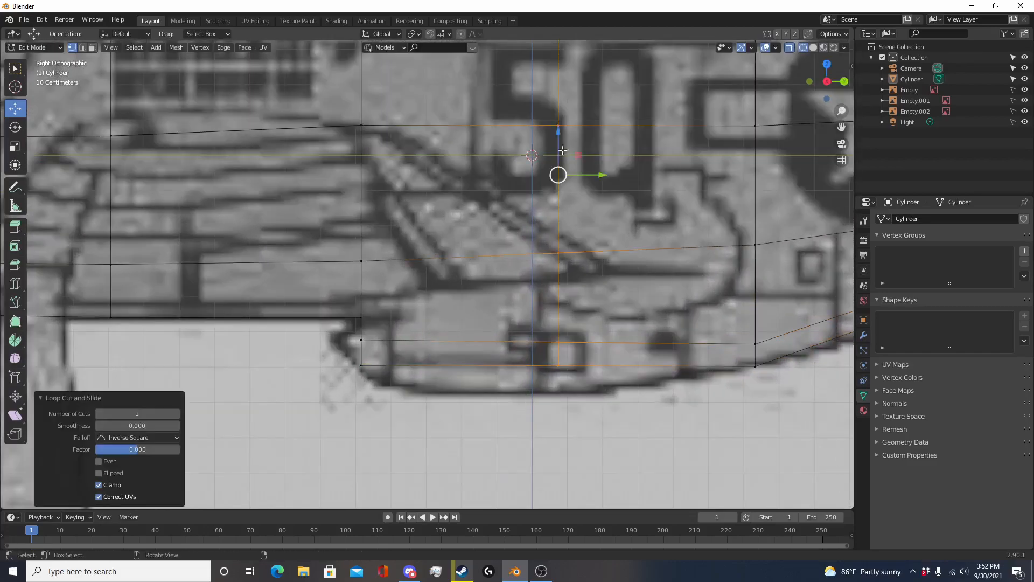
# Step: Circle-select the new loop's bottom scoop vertices and lower them to the blueprint's scoop outline
pyautogui.press('c')
pyautogui.moveTo(560, 330); pyautogui.dragTo(560, 357)
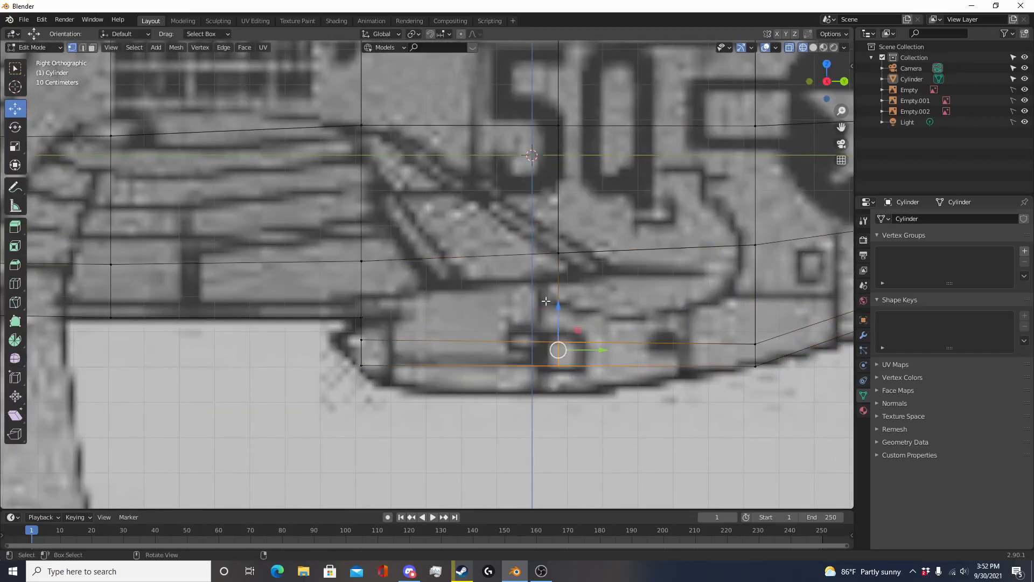
pyautogui.moveTo(559, 305); pyautogui.dragTo(558, 331)
# Step: Select the vertices at the scoop's front end and lower the bottom ones to the blueprint's scoop outline
pyautogui.keyDown('shift'); pyautogui.moveTo(535, 340); pyautogui.dragTo(632, 311, button='middle'); pyautogui.keyUp('shift')
pyautogui.moveTo(488, 264); pyautogui.dragTo(447, 349)
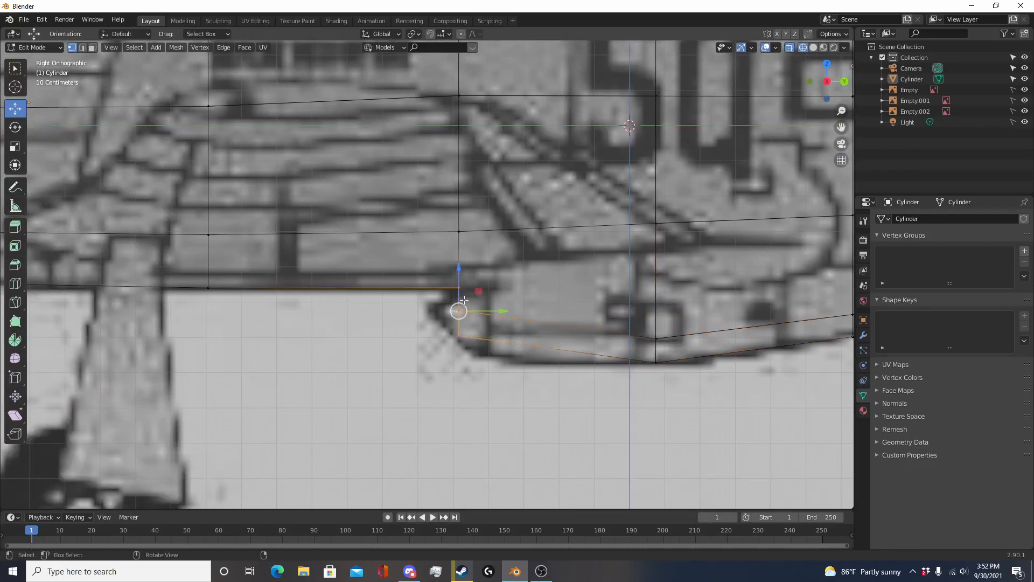
pyautogui.moveTo(461, 293); pyautogui.dragTo(443, 216)
pyautogui.click(458, 296)
# Step: Clear the selection at the scoop's front edge and compare the reshaped belly with the blueprint's side profile
pyautogui.scroll(-1, 479, 306)
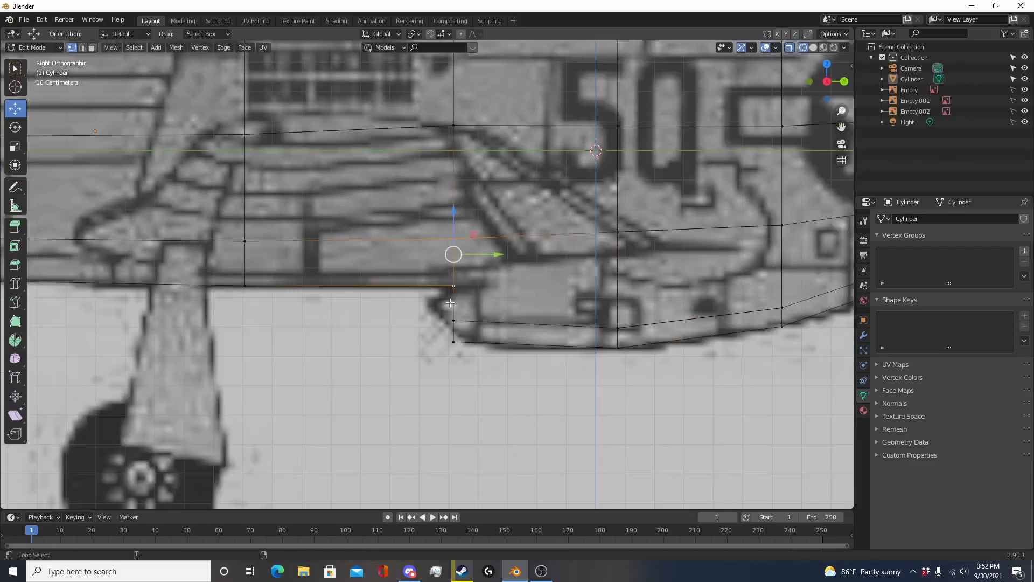
pyautogui.keyDown('alt'); pyautogui.keyDown('shift'); pyautogui.click(454, 315); pyautogui.keyUp('shift'); pyautogui.keyUp('alt')
pyautogui.hotkey('alt', 'a')
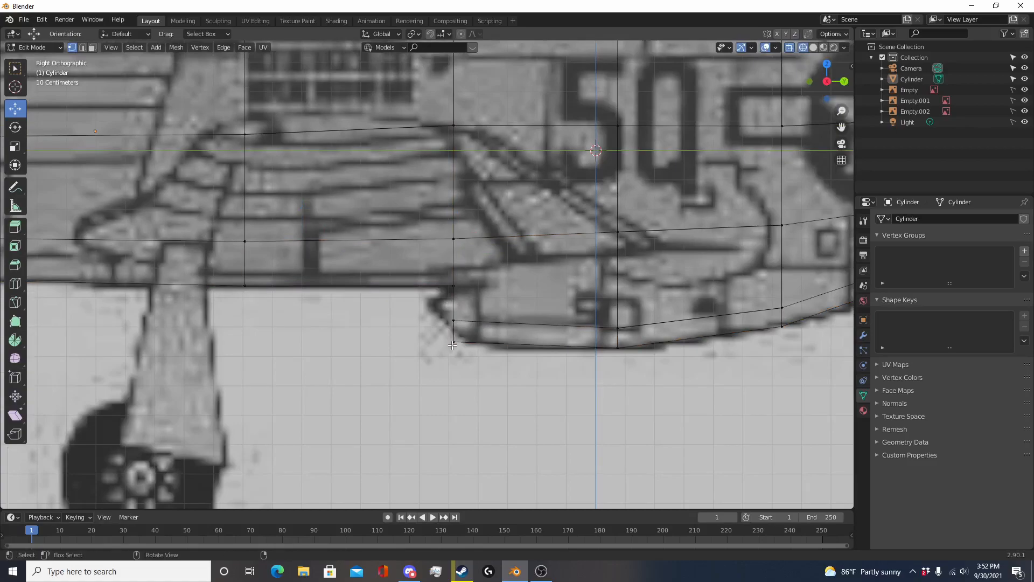
pyautogui.scroll(-6, 454, 355)
pyautogui.keyDown('shift'); pyautogui.moveTo(455, 334); pyautogui.dragTo(459, 349, button='middle'); pyautogui.keyUp('shift')
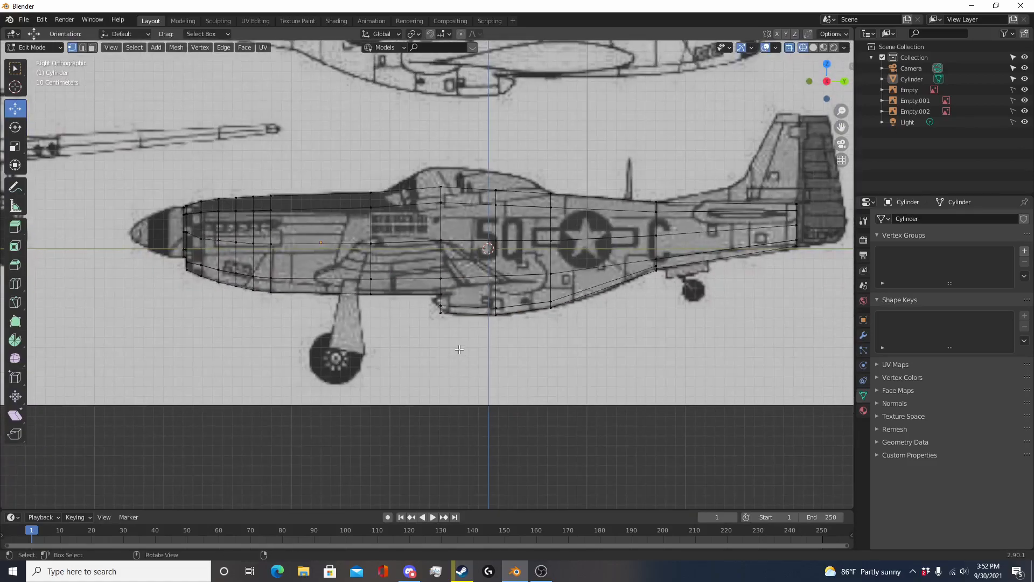
pyautogui.scroll(3, 459, 349)
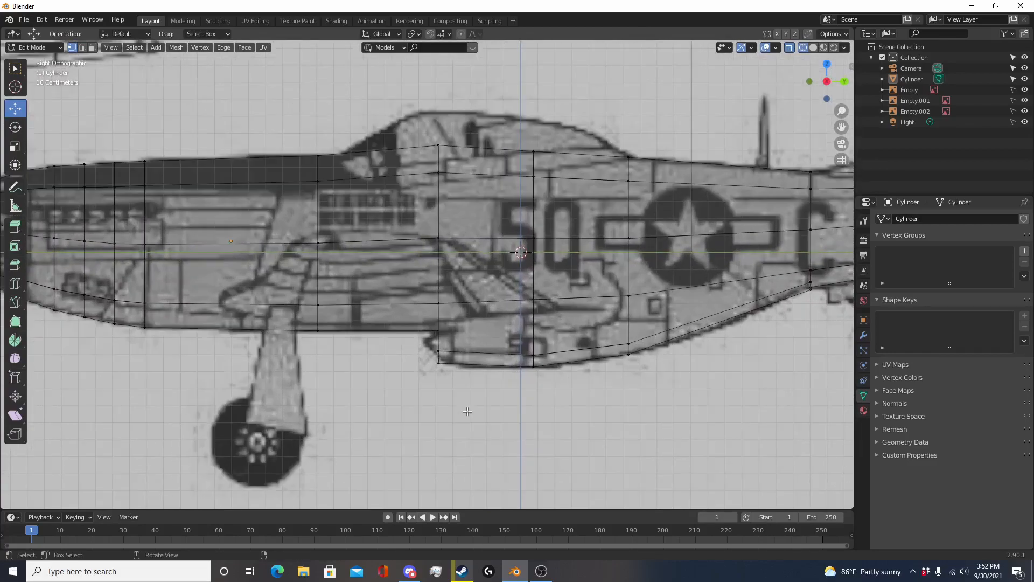
# Step: Box-select the full vertex ring at the front end of the belly scoop
pyautogui.press('b')
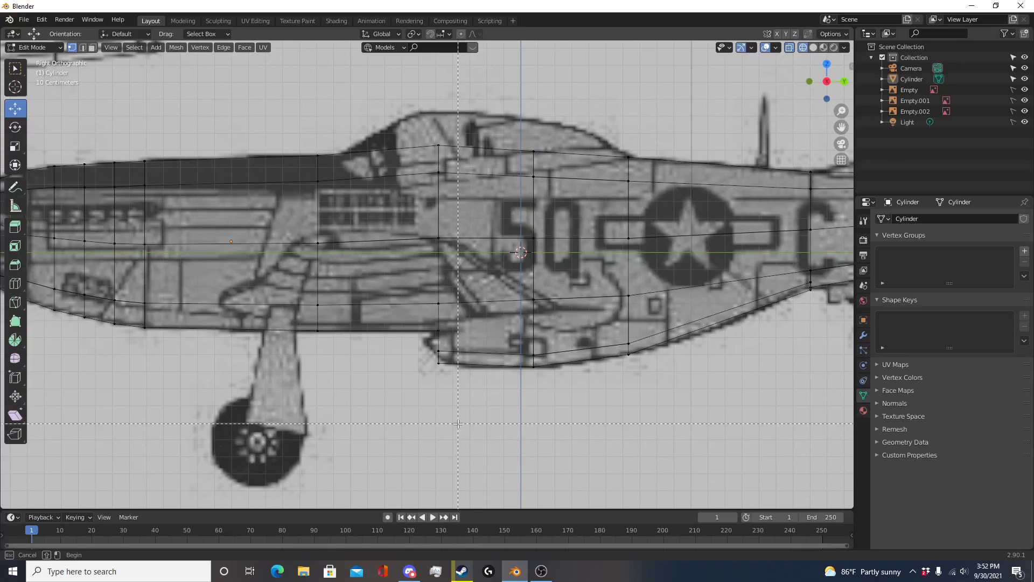
pyautogui.moveTo(469, 314); pyautogui.dragTo(427, 120)
pyautogui.keyDown('ctrl'); pyautogui.moveTo(380, 376); pyautogui.dragTo(530, 393, button='middle'); pyautogui.keyUp('ctrl')
pyautogui.keyDown('shift'); pyautogui.moveTo(564, 352); pyautogui.dragTo(486, 287, button='middle'); pyautogui.keyUp('shift')
pyautogui.scroll(2, 486, 287)
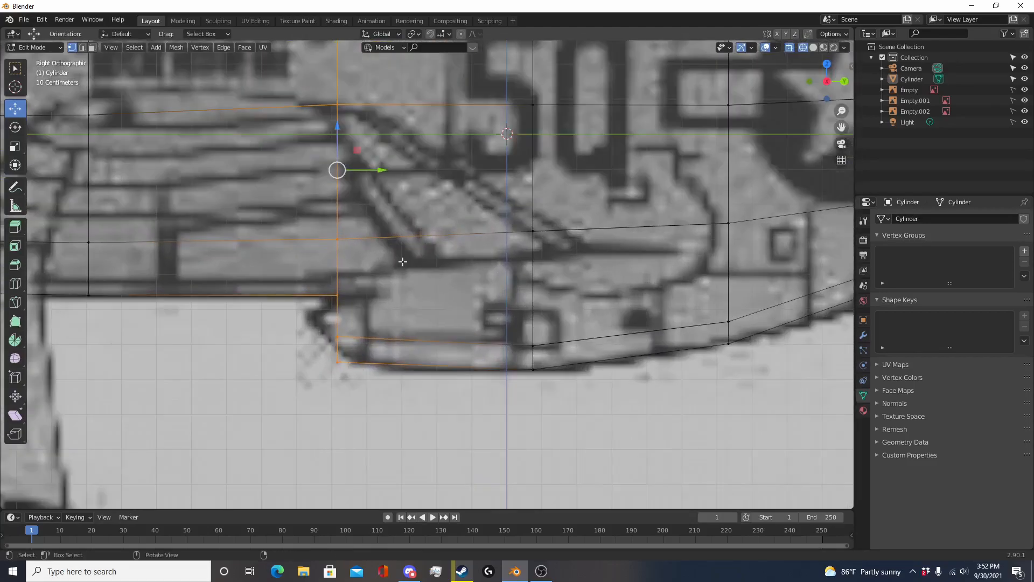
# Step: Try to slide the selected ring's vertices rearward along their adjoining edges
pyautogui.hotkey('shift', 'v')
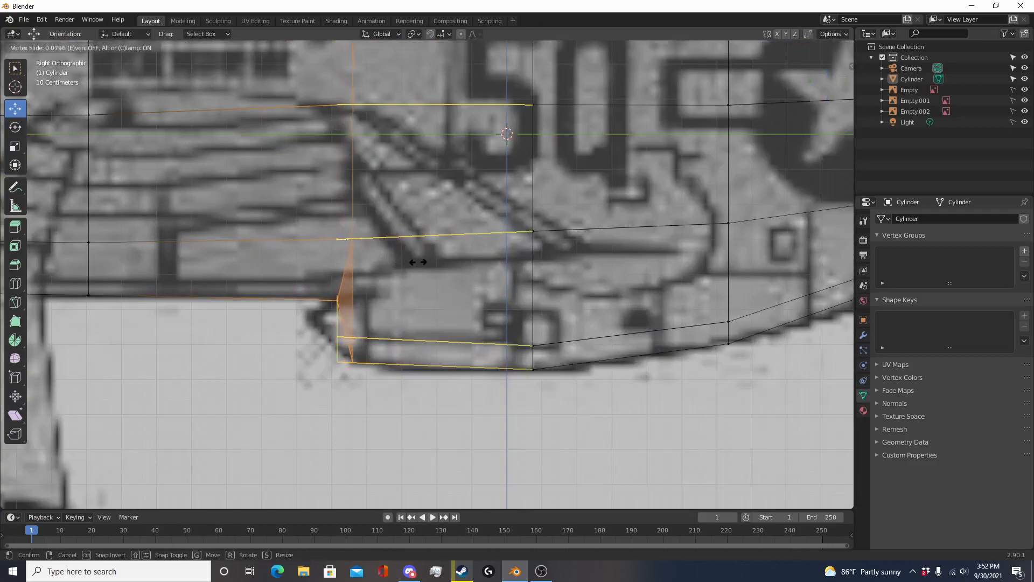
pyautogui.click(447, 263)
pyautogui.scroll(-3, 442, 343)
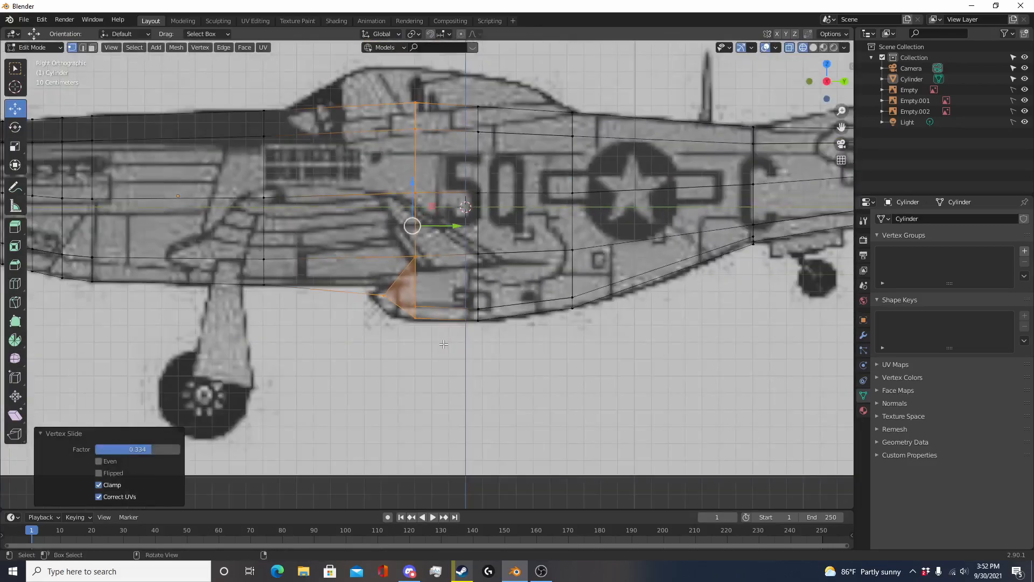
# Step: Move the selected scoop-front ring about 0.099 m rearward and about 0.019 m down
pyautogui.moveTo(423, 224); pyautogui.dragTo(439, 221)
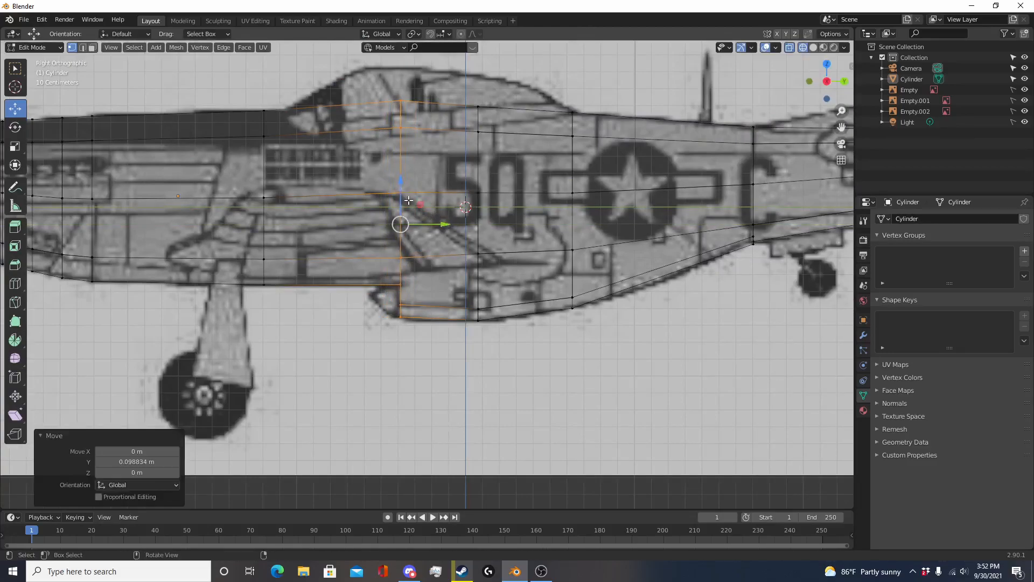
pyautogui.moveTo(402, 189); pyautogui.dragTo(400, 188)
pyautogui.scroll(-4, 409, 205)
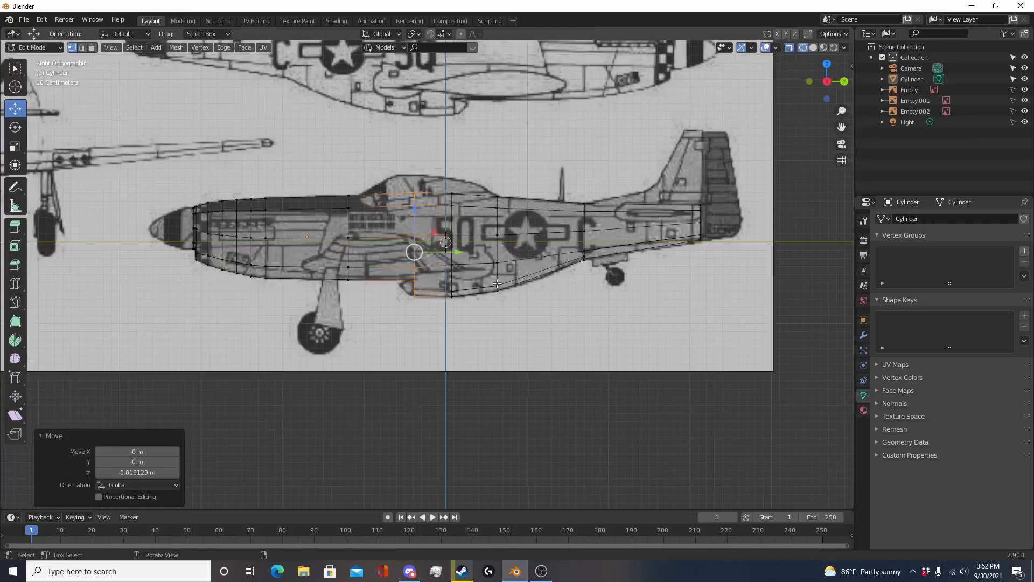
# Step: Try moving a single side vertex of the fuselage freely in the solid view, and undo the move
pyautogui.click(526, 300)
pyautogui.keyDown('shift'); pyautogui.moveTo(506, 317); pyautogui.dragTo(506, 337, button='middle'); pyautogui.keyUp('shift')
pyautogui.scroll(5, 544, 269)
pyautogui.hotkey('shift', 'z')
pyautogui.moveTo(549, 265)
pyautogui.keyDown('shift'); pyautogui.mouseDown(button='middle')
pyautogui.moveTo(489, 374)
pyautogui.moveTo(454, 261)
pyautogui.mouseUp(button='middle'); pyautogui.keyUp('shift')
pyautogui.click(454, 261)
pyautogui.press('g')
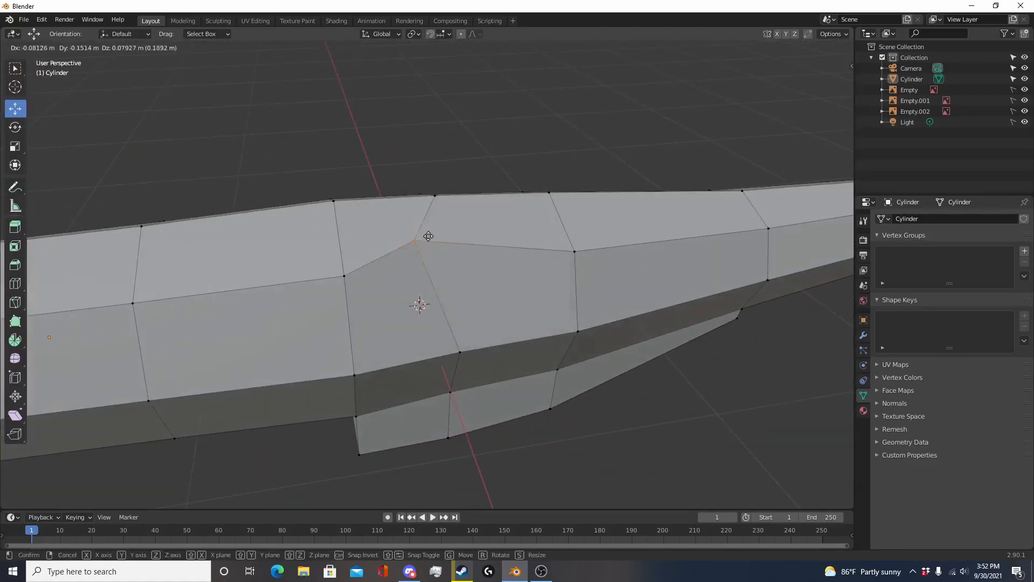
pyautogui.click(475, 261)
pyautogui.hotkey('ctrl', 'z')
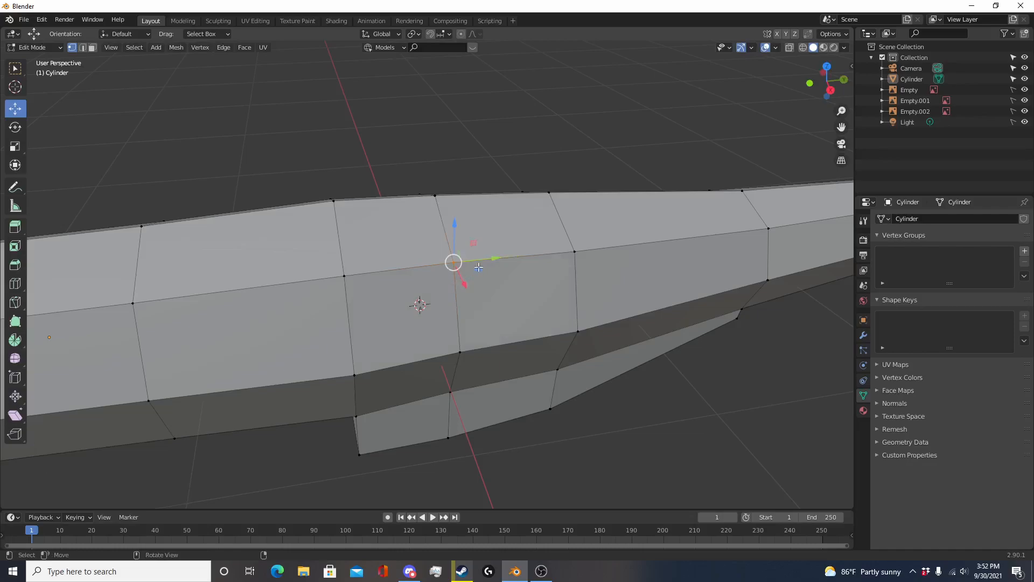
# Step: Try sliding the same side vertex along its adjoining edge with Vertex Slide
pyautogui.hotkey('shift', 'v')
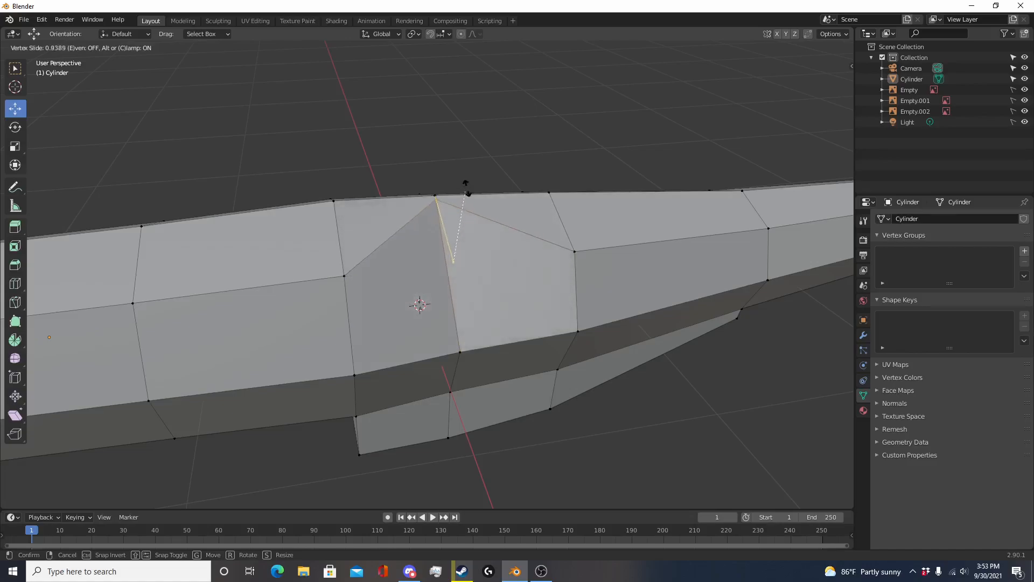
pyautogui.click(471, 274)
pyautogui.press('Tab')
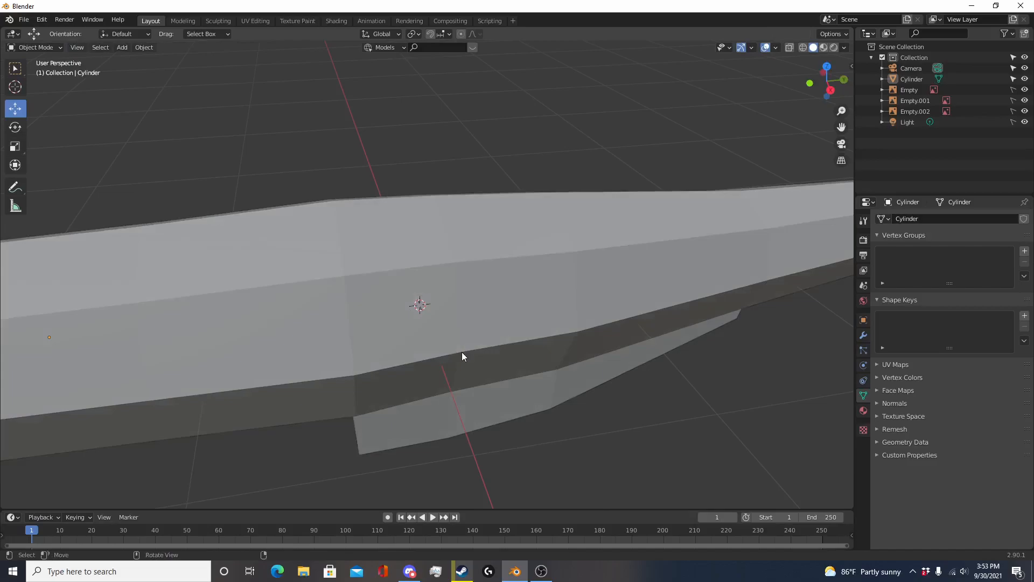
# Step: Inspect the belly scoop's front from below and circle-select its two front-facing faces
pyautogui.press('KP_3')
pyautogui.hotkey('shift', 'z')
pyautogui.moveTo(461, 351)
pyautogui.keyDown('shift'); pyautogui.mouseDown(button='middle')
pyautogui.moveTo(473, 273)
pyautogui.moveTo(515, 213)
pyautogui.mouseUp(button='middle'); pyautogui.keyUp('shift')
pyautogui.press('Tab')
pyautogui.moveTo(433, 385)
pyautogui.keyDown('shift'); pyautogui.mouseDown(button='middle')
pyautogui.moveTo(517, 369)
pyautogui.moveTo(435, 331)
pyautogui.mouseUp(button='middle'); pyautogui.keyUp('shift')
pyautogui.scroll(2, 467, 376)
pyautogui.hotkey('shift', 'z')
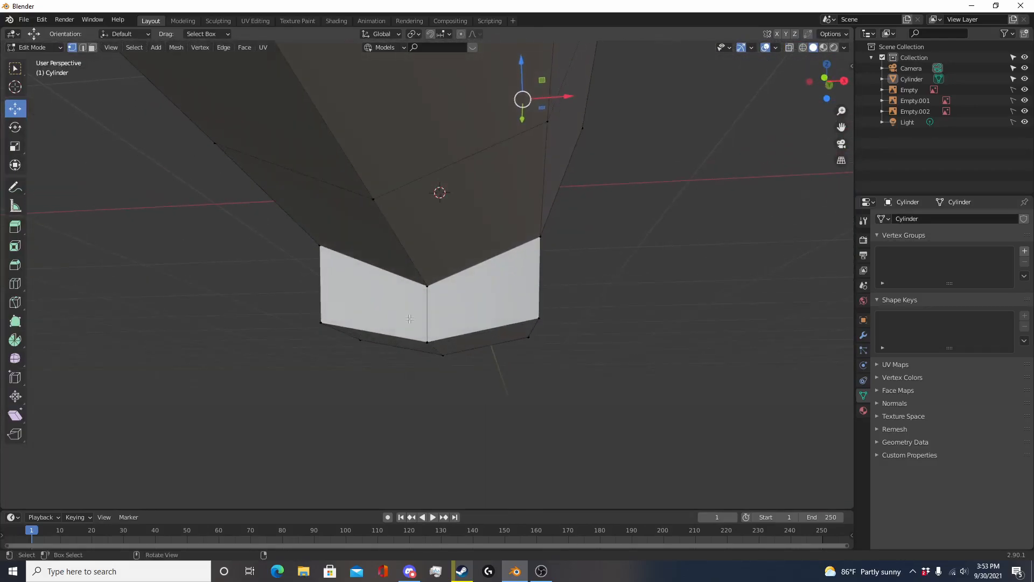
pyautogui.click(92, 47)
pyautogui.press('c')
pyautogui.moveTo(398, 314); pyautogui.dragTo(461, 308)
pyautogui.press('Escape')
pyautogui.moveTo(574, 355); pyautogui.dragTo(503, 366, button='middle')
# Step: Select the lower vertices of the small step at the belly scoop's rear end
pyautogui.press('KP_3')
pyautogui.hotkey('shift', 'z')
pyautogui.scroll(-3, 505, 366)
pyautogui.keyDown('shift'); pyautogui.moveTo(721, 340); pyautogui.dragTo(413, 402, button='middle'); pyautogui.keyUp('shift')
pyautogui.hotkey('shift', 'z')
pyautogui.scroll(4, 542, 329)
pyautogui.keyDown('shift'); pyautogui.moveTo(542, 329); pyautogui.dragTo(386, 231, button='middle'); pyautogui.keyUp('shift')
pyautogui.scroll(-4, 477, 342)
pyautogui.scroll(4, 407, 261)
pyautogui.scroll(3, 406, 261)
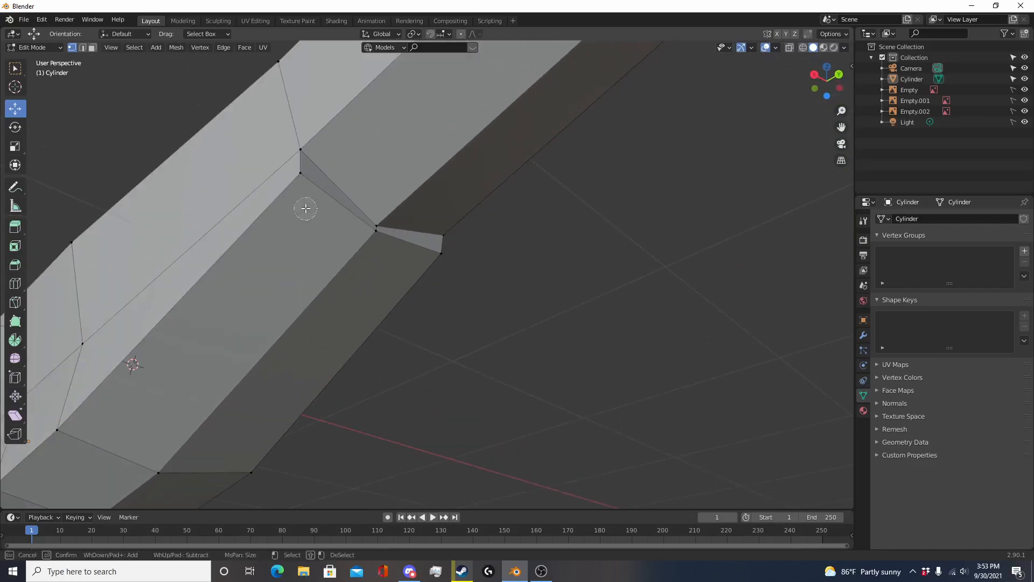
pyautogui.keyDown('ctrl'); pyautogui.click(294, 186); pyautogui.keyUp('ctrl')
pyautogui.moveTo(379, 284); pyautogui.dragTo(337, 278, button='middle')
pyautogui.keyDown('shift'); pyautogui.click(341, 260); pyautogui.keyUp('shift')
pyautogui.keyDown('shift'); pyautogui.click(426, 254); pyautogui.keyUp('shift')
pyautogui.moveTo(420, 254); pyautogui.dragTo(356, 270, button='middle')
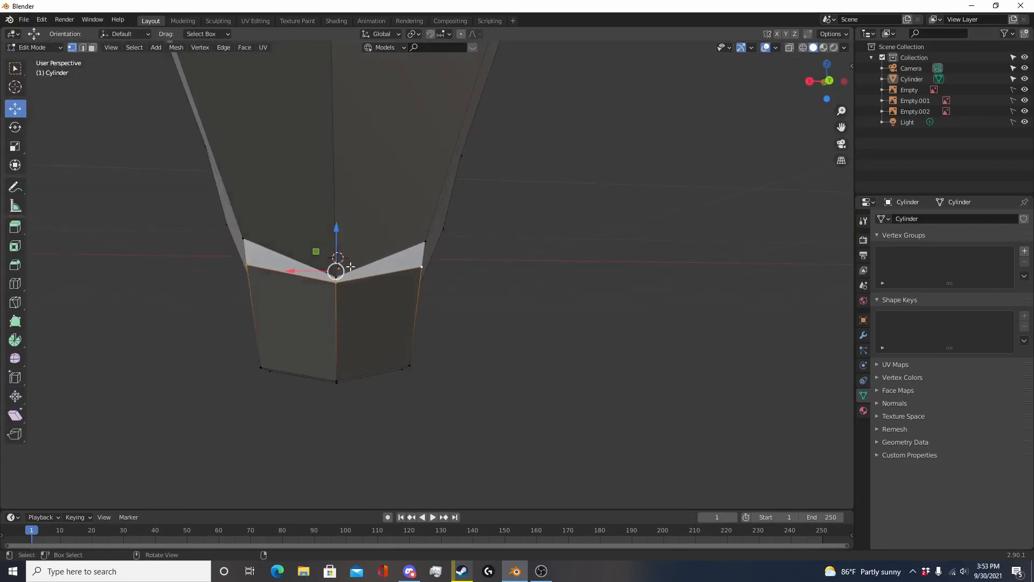
# Step: Move the selected rear scoop vertices about 0.072 m forward and nudge them onto the blueprint's belly outline
pyautogui.moveTo(254, 325); pyautogui.dragTo(376, 333, button='middle')
pyautogui.moveTo(511, 272); pyautogui.dragTo(479, 274)
pyautogui.press('KP_3')
pyautogui.hotkey('shift', 'z')
pyautogui.press('g')
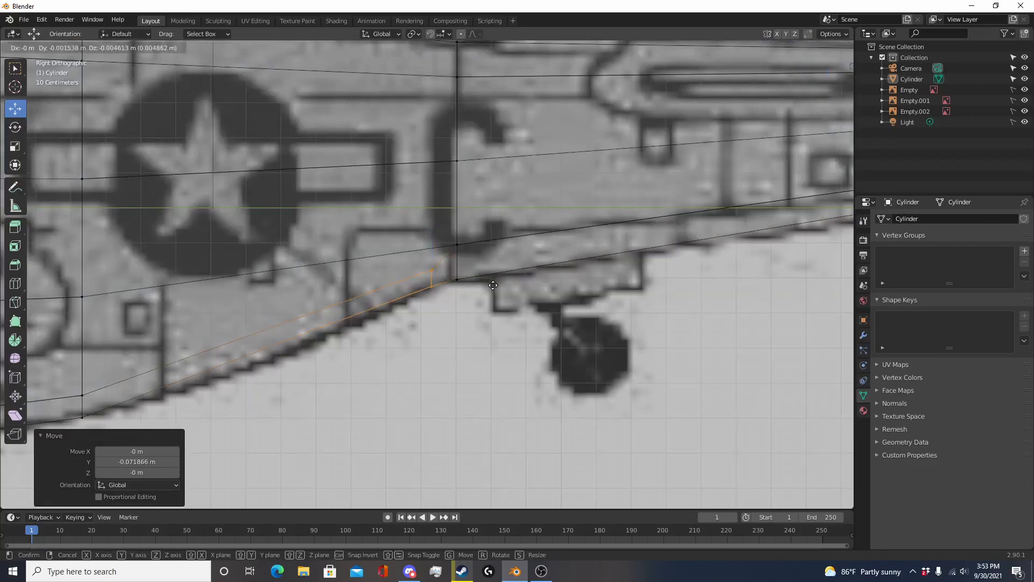
pyautogui.click(491, 284)
# Step: Add an edge loop across the rear fuselage behind the star insignia's centre and flatten it by scaling to 0 along Y
pyautogui.press('Tab')
pyautogui.scroll(-5, 507, 365)
pyautogui.press('Tab')
pyautogui.keyDown('shift'); pyautogui.moveTo(371, 312); pyautogui.dragTo(414, 301, button='middle'); pyautogui.keyUp('shift')
pyautogui.click(414, 301)
pyautogui.hotkey('ctrl', 'r')
pyautogui.click(416, 299)
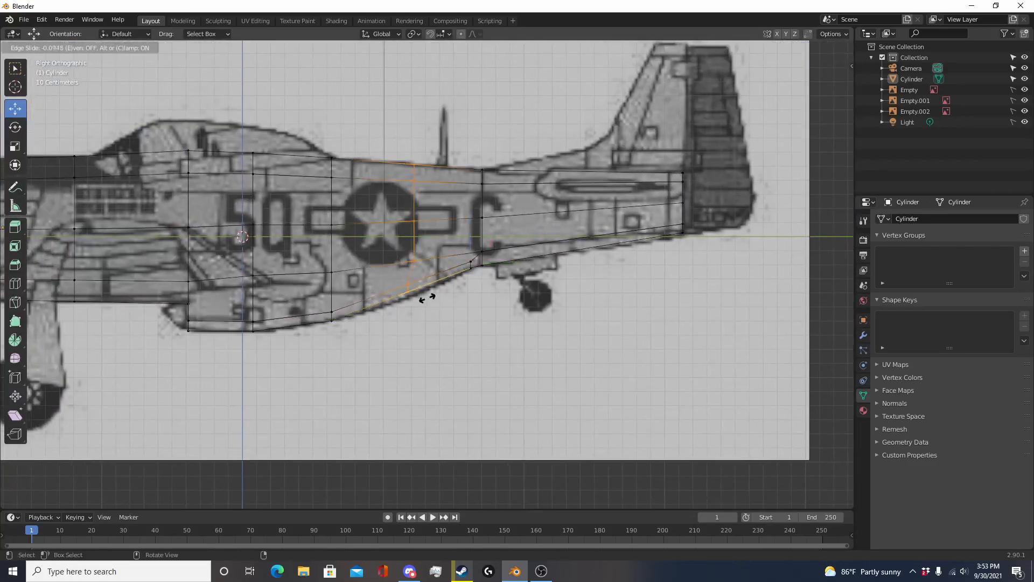
pyautogui.click(430, 298)
pyautogui.press('s')
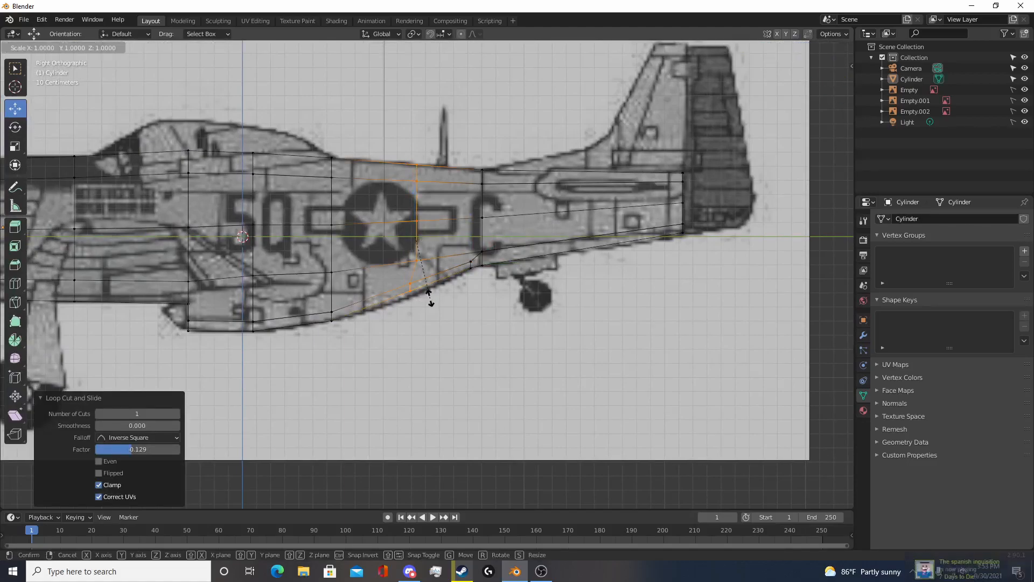
pyautogui.write('y0')
pyautogui.press('Return')
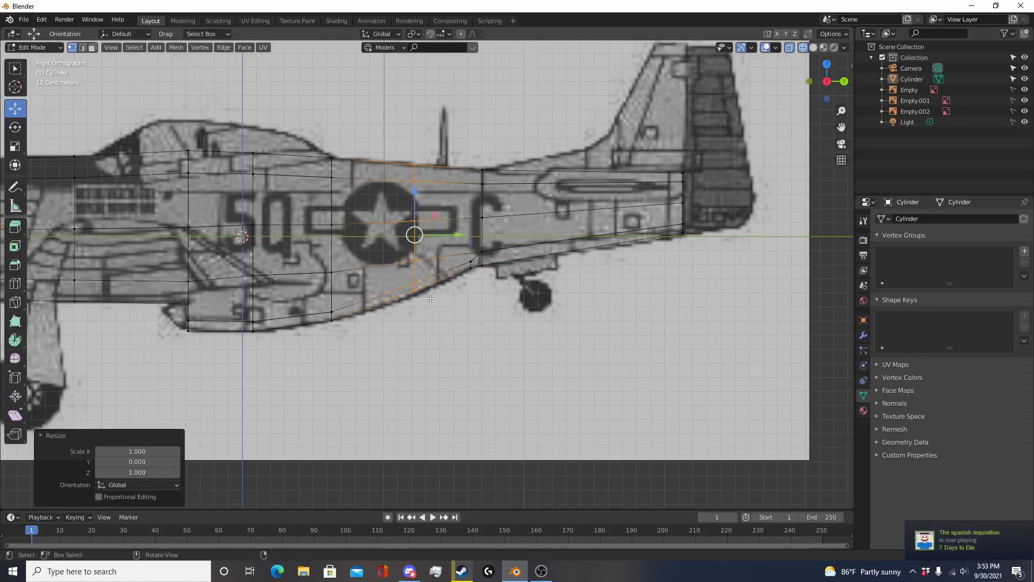
# Step: Box-select the new loop's bottom vertices and lower them about 0.026 m to the blueprint's belly outline
pyautogui.scroll(4, 426, 296)
pyautogui.moveTo(382, 275); pyautogui.dragTo(420, 322)
pyautogui.moveTo(402, 258); pyautogui.dragTo(404, 274)
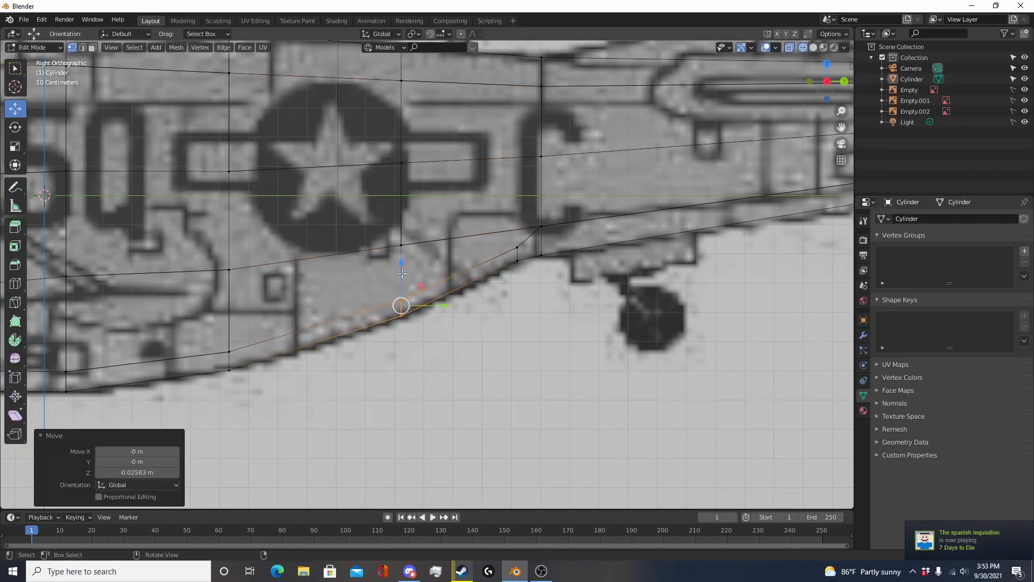
# Step: Inspect the shaded fuselage from the rear and compare it with the side-view blueprint
pyautogui.scroll(-5, 404, 248)
pyautogui.hotkey('alt', 'z')
pyautogui.moveTo(529, 381)
pyautogui.mouseDown(button='middle')
pyautogui.moveTo(432, 334)
pyautogui.moveTo(354, 362)
pyautogui.moveTo(296, 337)
pyautogui.mouseUp(button='middle')
pyautogui.scroll(4, 377, 329)
pyautogui.keyDown('shift'); pyautogui.moveTo(425, 323); pyautogui.dragTo(391, 286, button='middle'); pyautogui.keyUp('shift')
pyautogui.press('Tab')
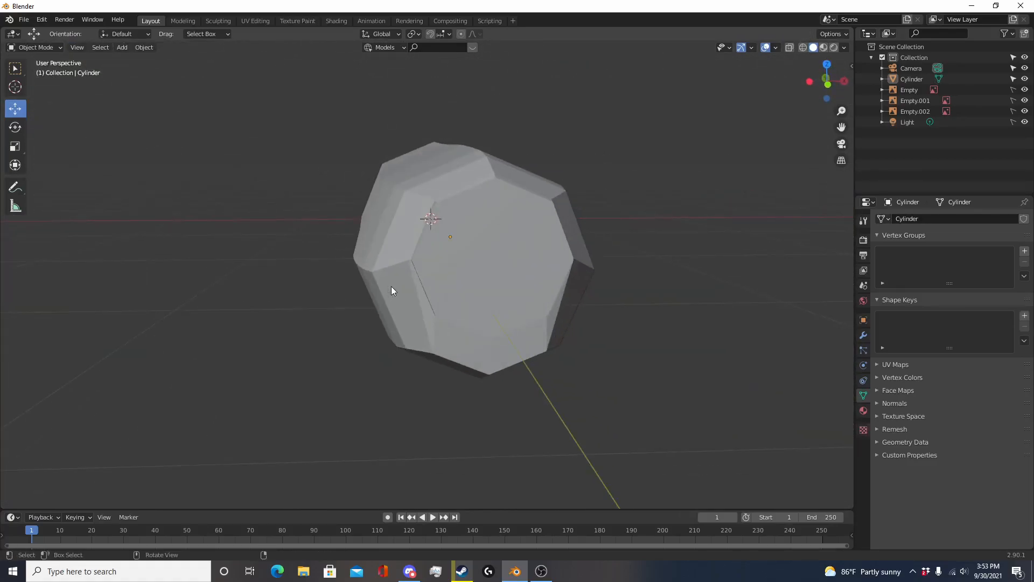
pyautogui.press('KP_3')
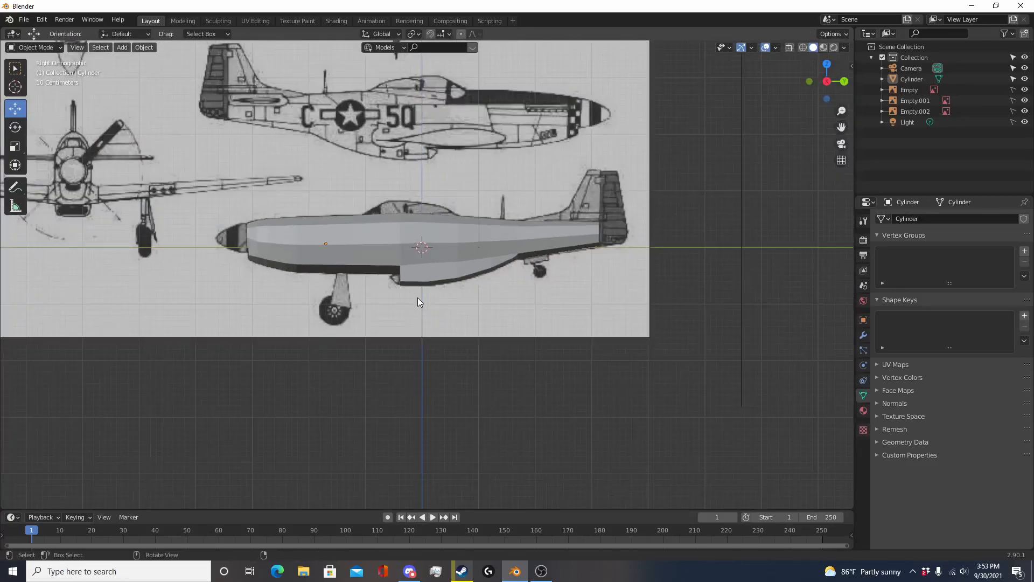
# Step: Examine how the blueprint images sit relative to the fuselage in the top and front views
pyautogui.press('KP_7')
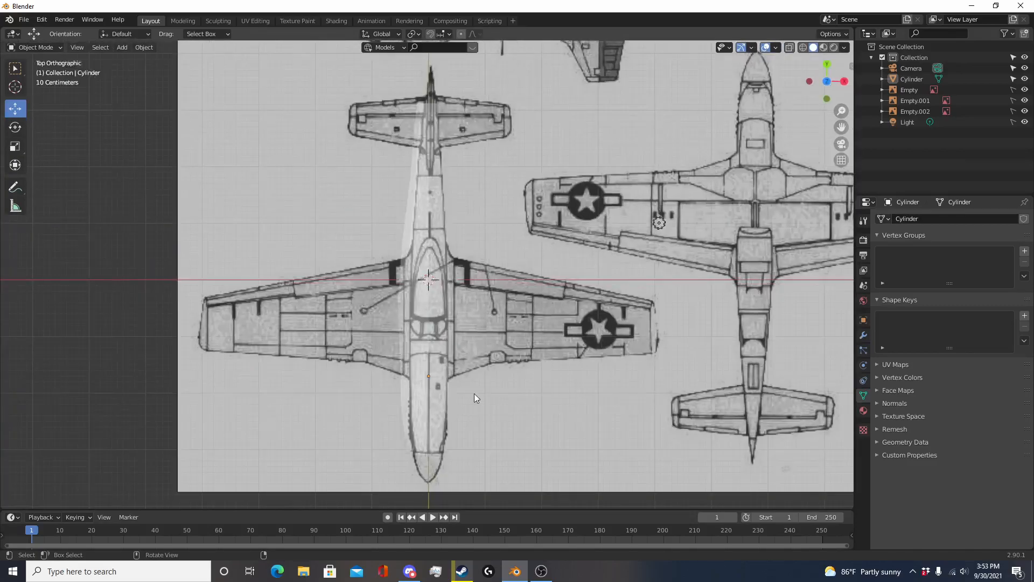
pyautogui.scroll(-5, 505, 389)
pyautogui.moveTo(534, 280); pyautogui.dragTo(557, 209, button='middle')
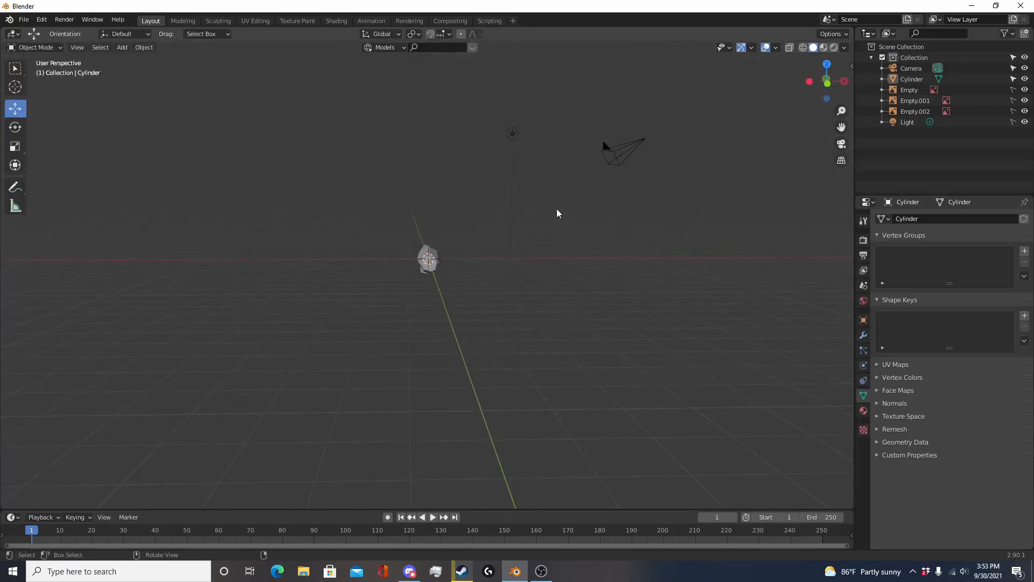
pyautogui.press('KP_1')
pyautogui.scroll(4, 557, 209)
pyautogui.hotkey('alt', 'z')
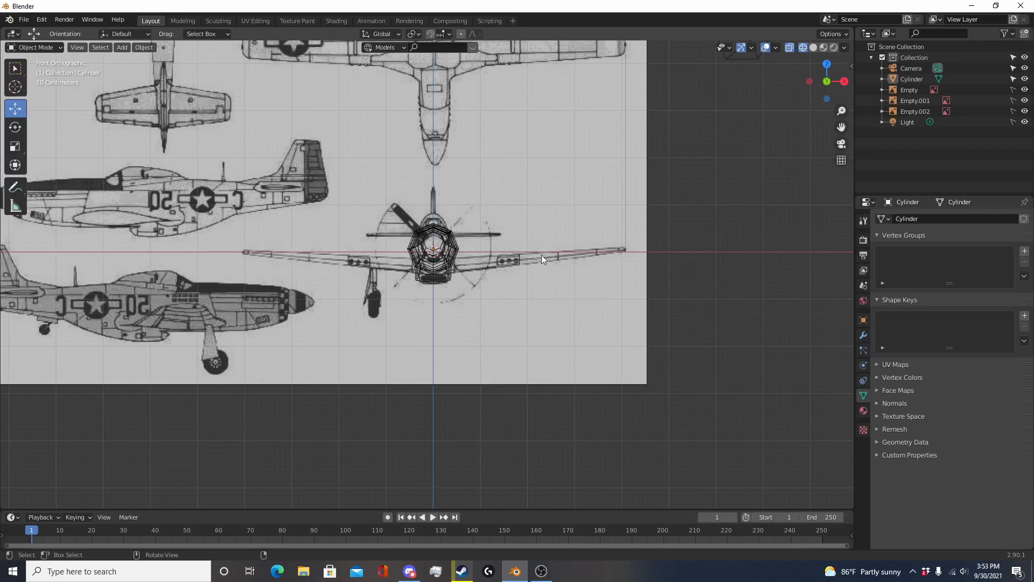
pyautogui.scroll(-5, 564, 226)
pyautogui.keyDown('shift'); pyautogui.moveTo(564, 231); pyautogui.dragTo(550, 259, button='middle'); pyautogui.keyUp('shift')
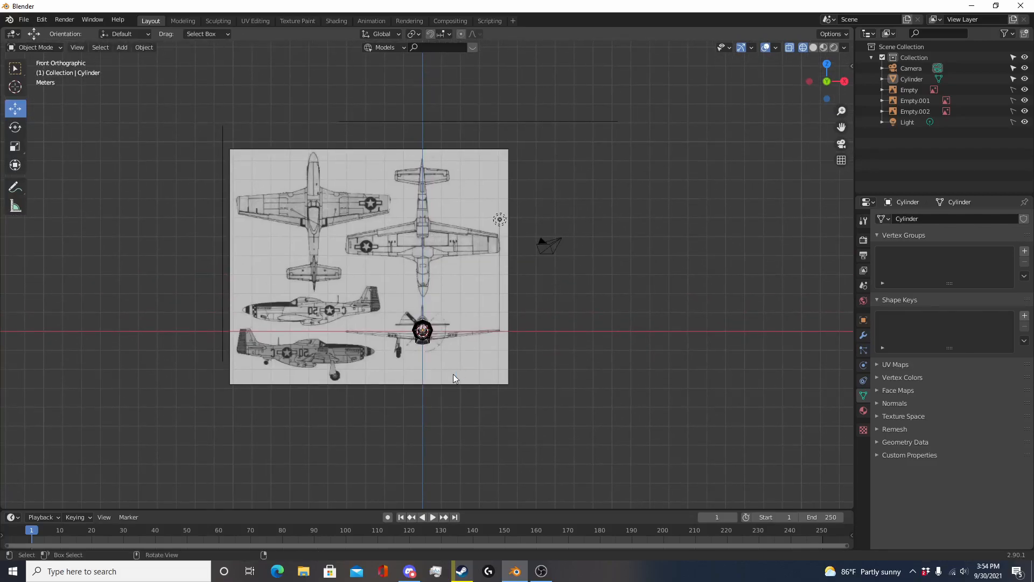
pyautogui.press('KP_7')
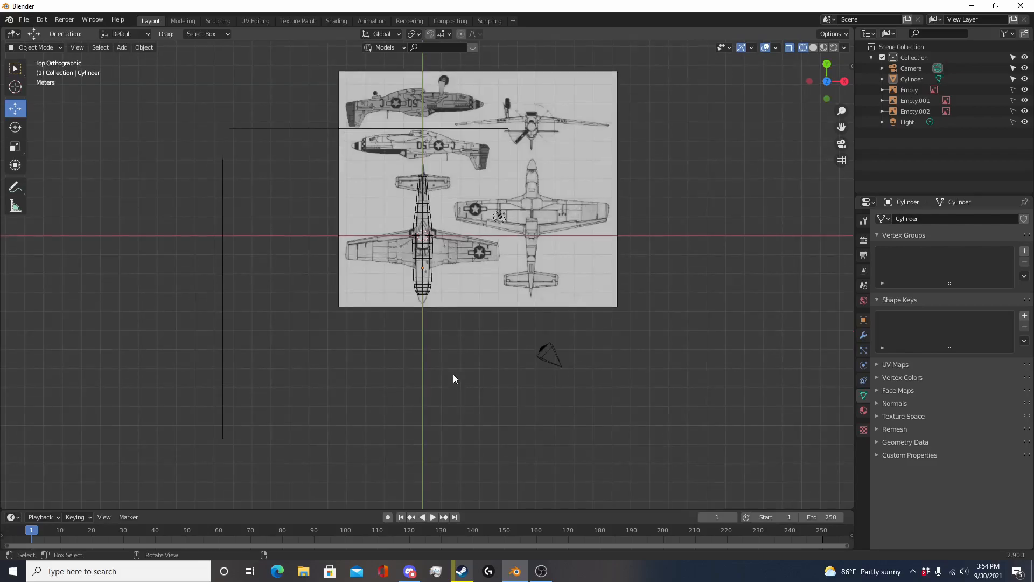
pyautogui.keyDown('shift'); pyautogui.moveTo(447, 283); pyautogui.dragTo(480, 336, button='middle'); pyautogui.keyUp('shift')
pyautogui.scroll(2, 480, 336)
pyautogui.scroll(2, 572, 374)
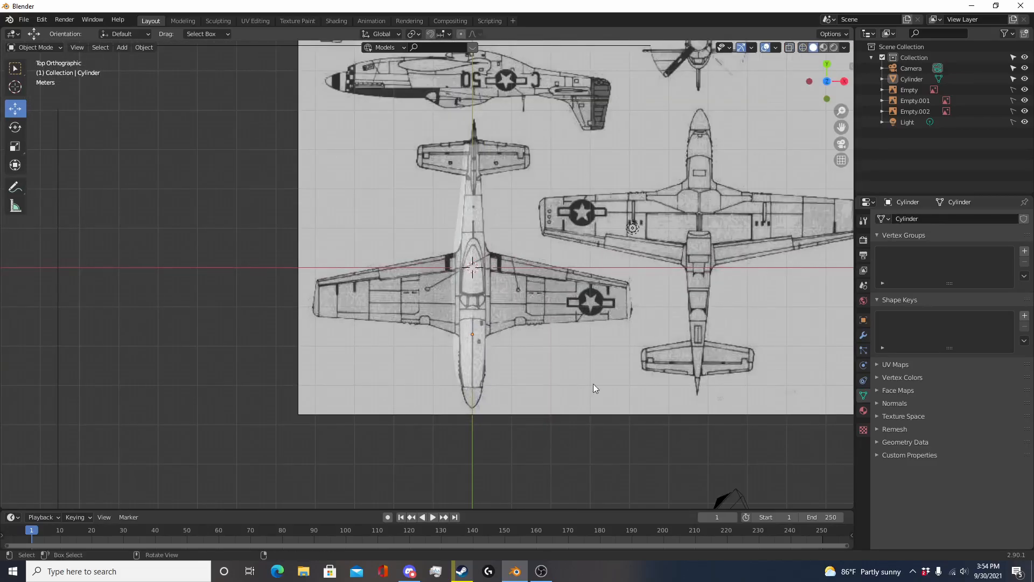
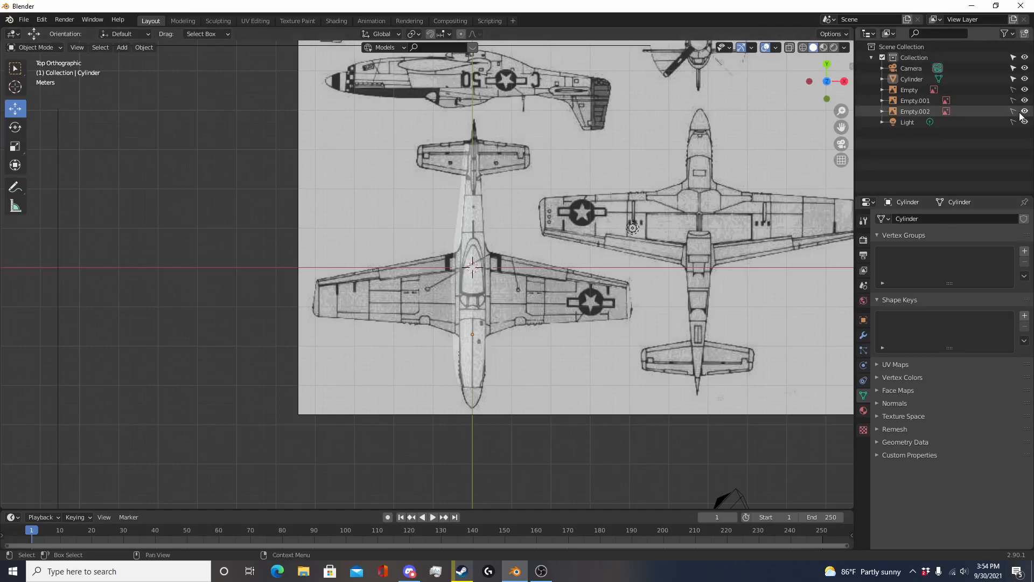
# Step: Make the reference images selectable and lower the top-view image Empty.002 about 14.1 m so it lies below the fuselage
pyautogui.click(654, 311)
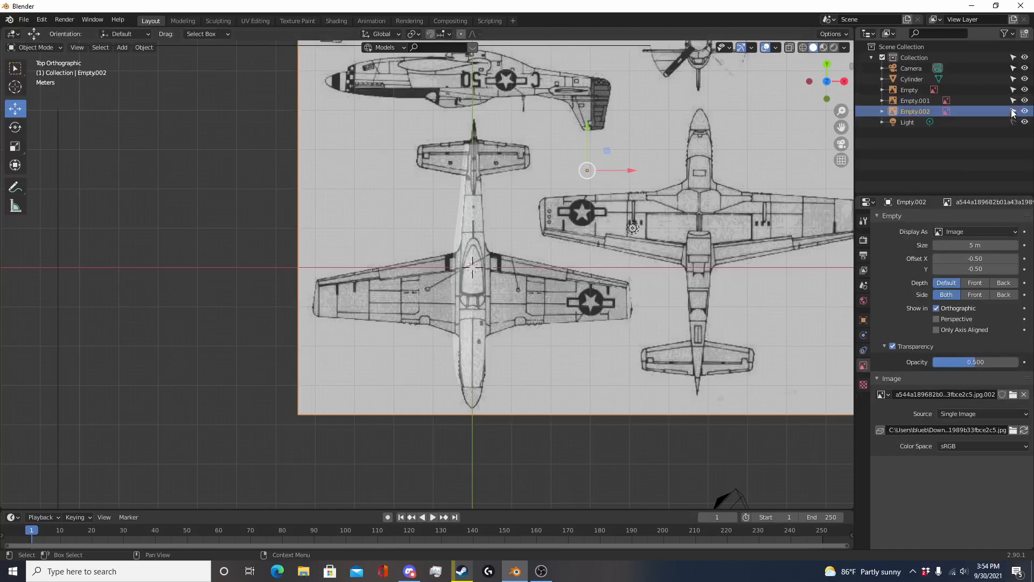
pyautogui.scroll(-3, 677, 317)
pyautogui.press('KP_1')
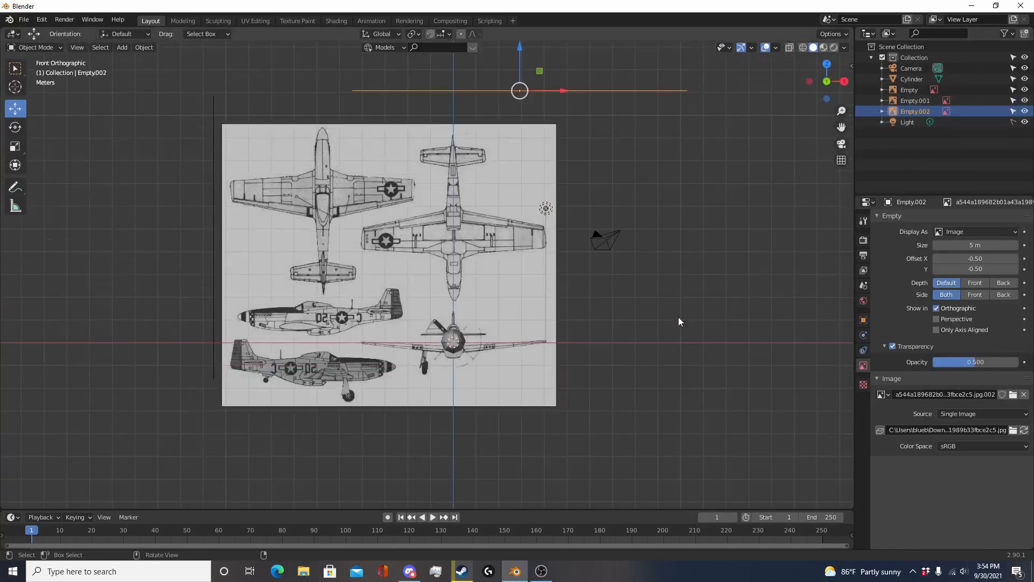
pyautogui.moveTo(525, 49); pyautogui.dragTo(484, 369)
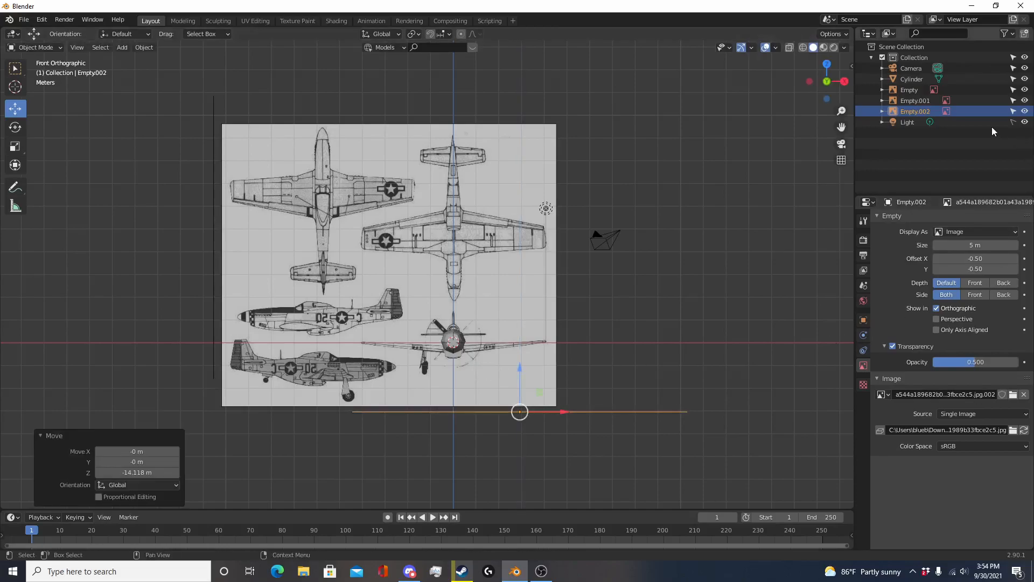
# Step: Make the three reference images unselectable again, keep the Cylinder selectable, and return to the top view
pyautogui.moveTo(1013, 111); pyautogui.dragTo(1013, 84)
pyautogui.click(1013, 79)
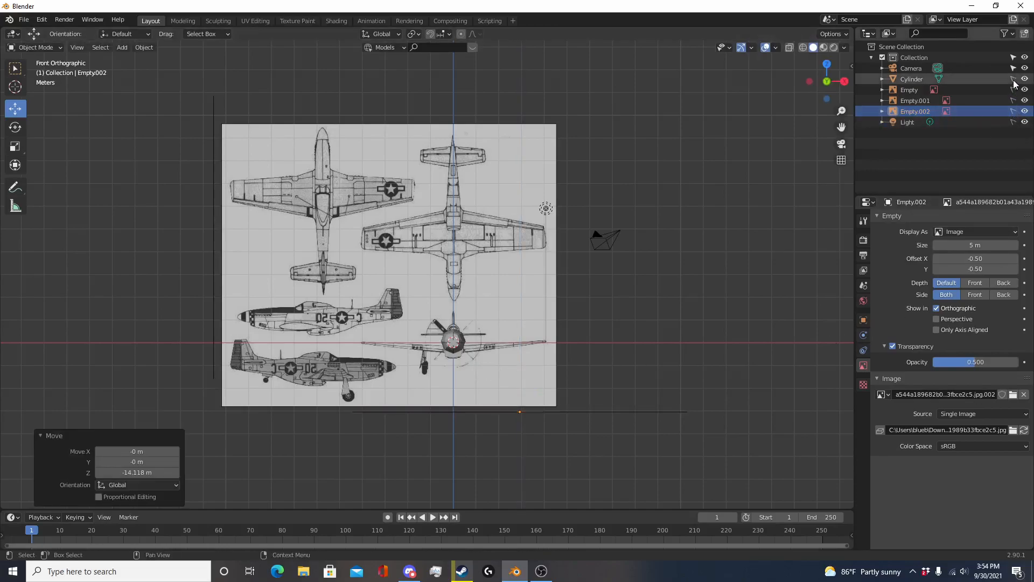
pyautogui.press('KP_7')
pyautogui.scroll(6, 738, 323)
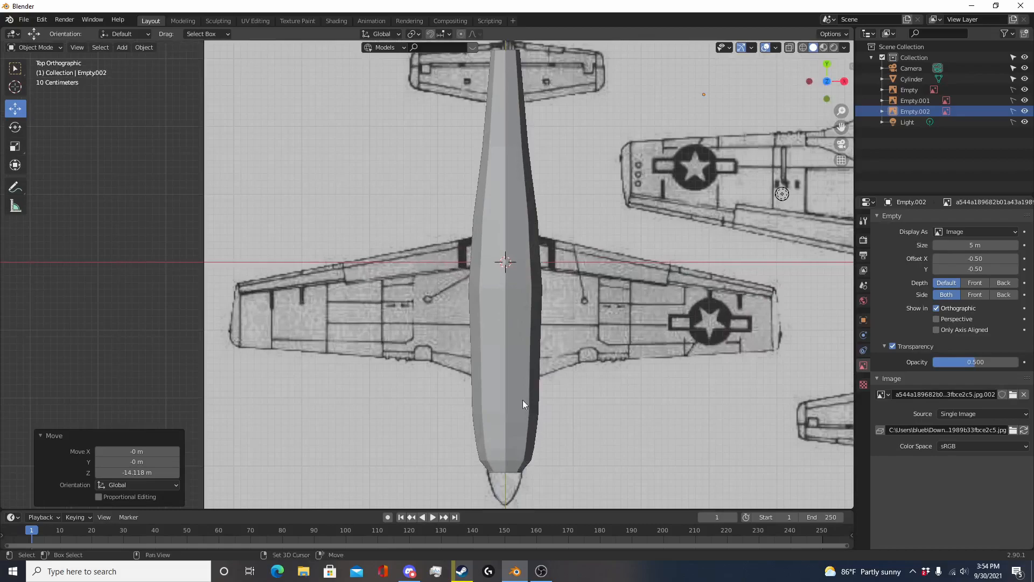
# Step: Open the Cylinder fuselage mesh for editing in the top view, starting at the nose
pyautogui.click(527, 407)
pyautogui.press('Tab')
pyautogui.keyDown('shift'); pyautogui.moveTo(529, 375); pyautogui.dragTo(529, 310, button='middle'); pyautogui.keyUp('shift')
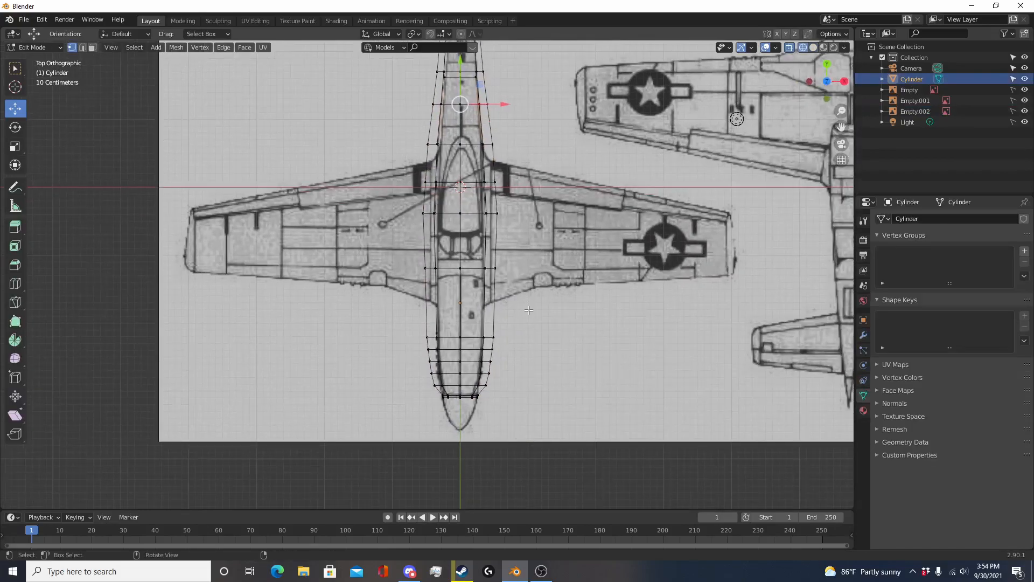
pyautogui.scroll(4, 514, 374)
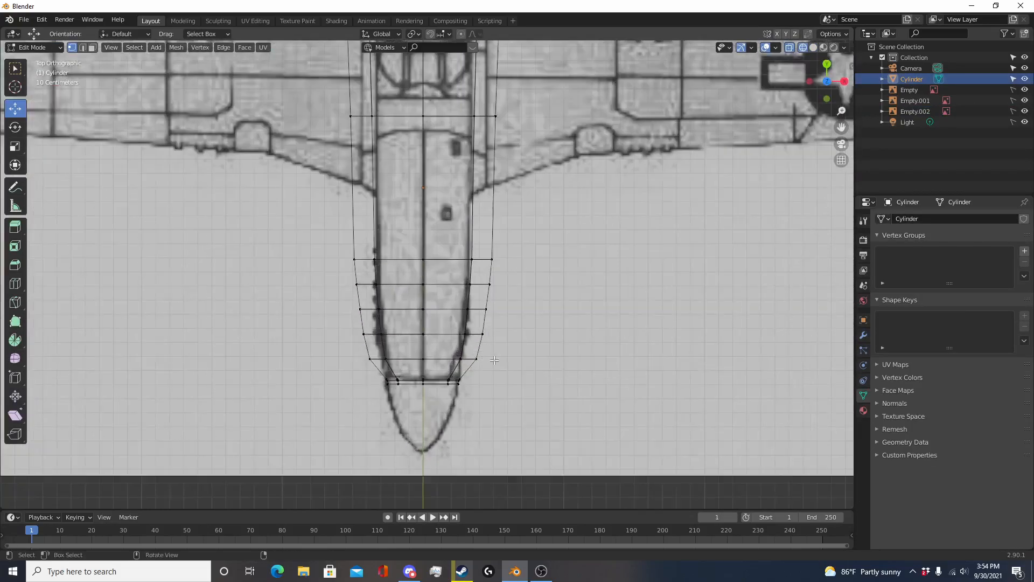
pyautogui.scroll(3, 493, 422)
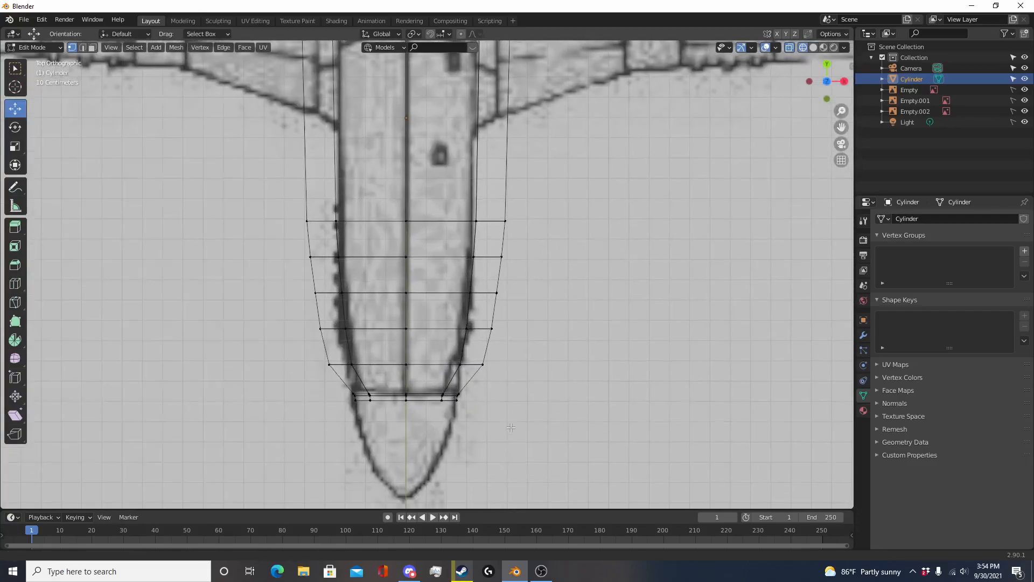
# Step: Select the first vertex ring behind the nose's front edge and scale it to 0.714 along X to match the blueprint
pyautogui.press('a')
pyautogui.press('a')
pyautogui.press('c')
pyautogui.moveTo(301, 387); pyautogui.dragTo(480, 382)
pyautogui.press('Escape')
pyautogui.scroll(-2, 543, 399)
pyautogui.scroll(-2, 543, 399)
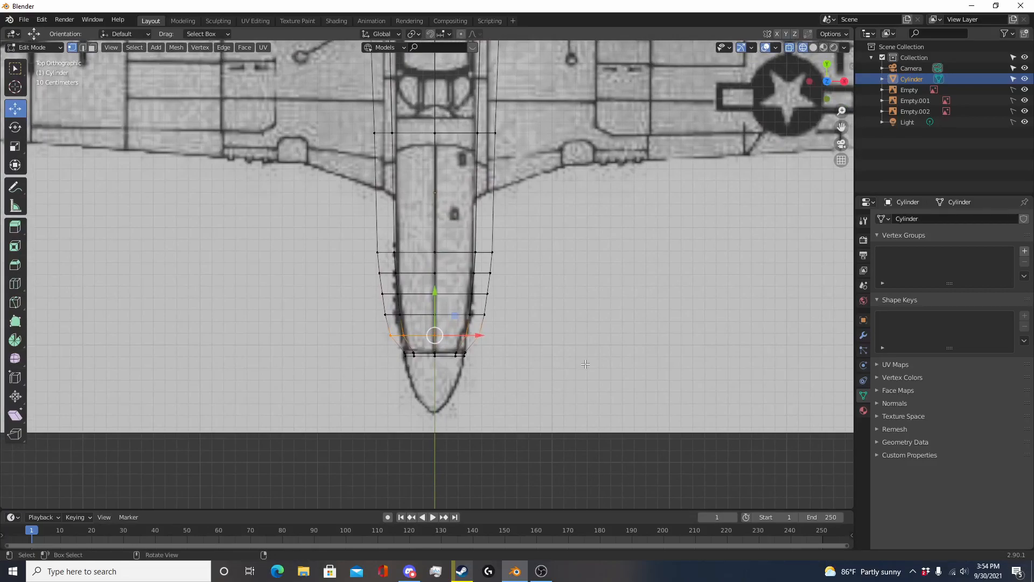
pyautogui.scroll(5, 582, 364)
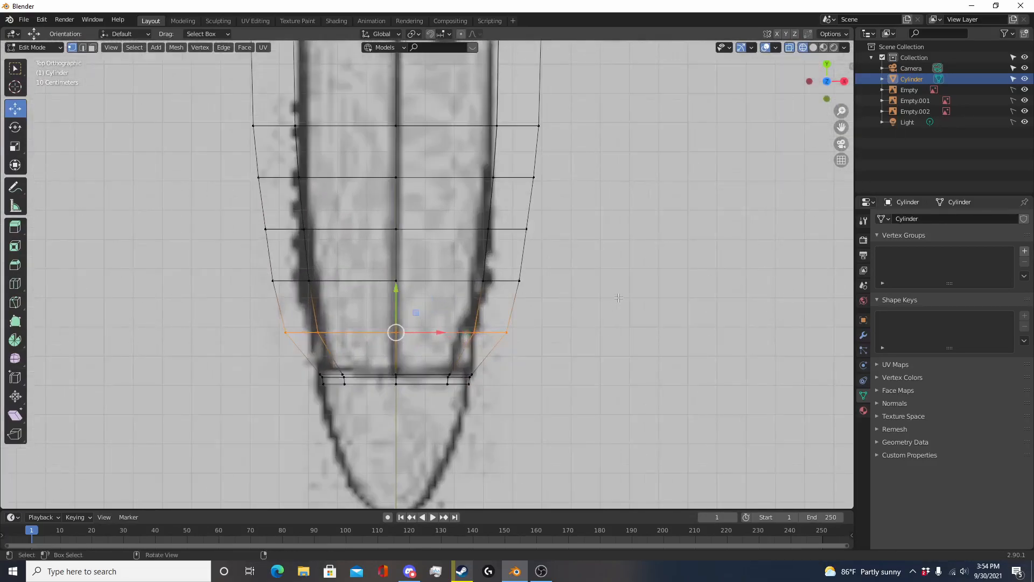
pyautogui.press('s')
pyautogui.press('x')
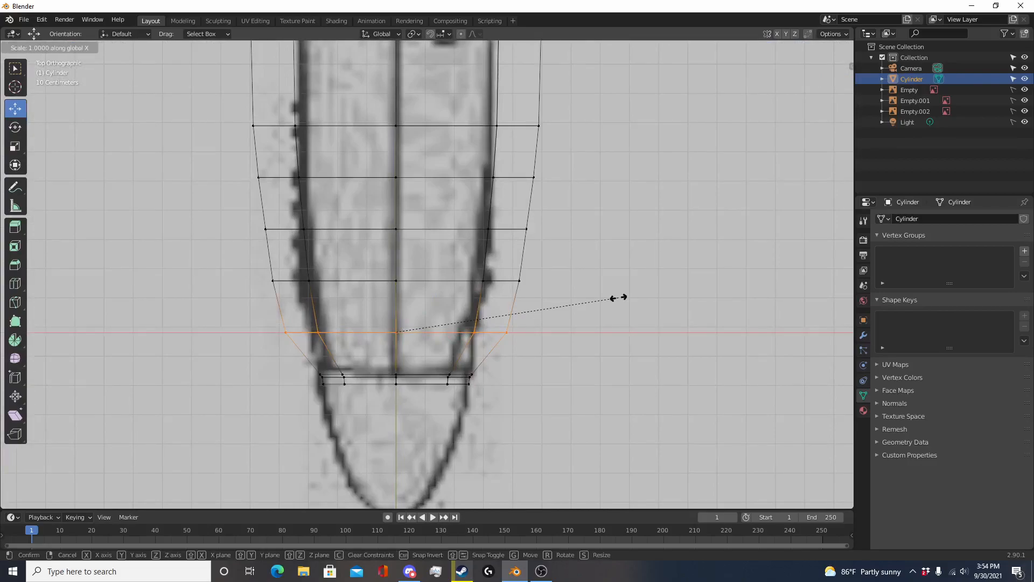
pyautogui.click(552, 295)
pyautogui.scroll(-6, 496, 384)
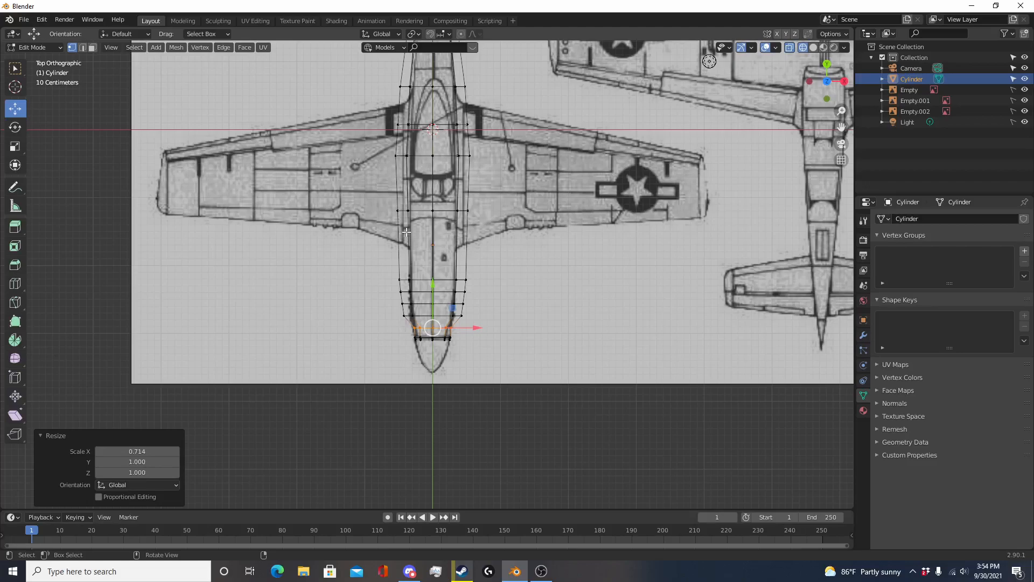
# Step: Select the second vertex ring behind the nose and scale it to about 0.71 along X to match the outline
pyautogui.scroll(7, 433, 305)
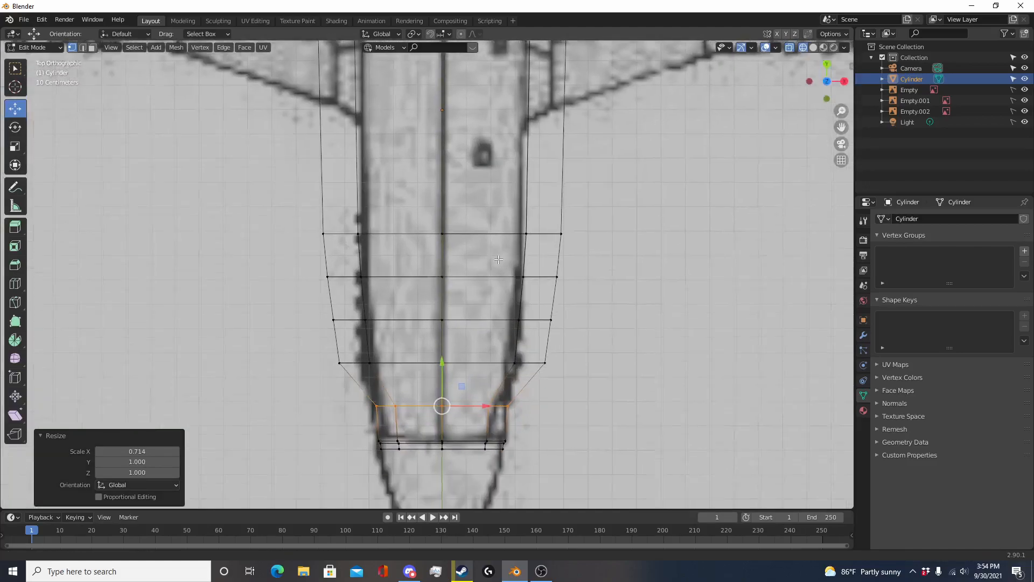
pyautogui.press('c')
pyautogui.moveTo(326, 357)
pyautogui.mouseDown()
pyautogui.moveTo(425, 347)
pyautogui.moveTo(507, 358)
pyautogui.mouseUp()
pyautogui.rightClick(507, 357)
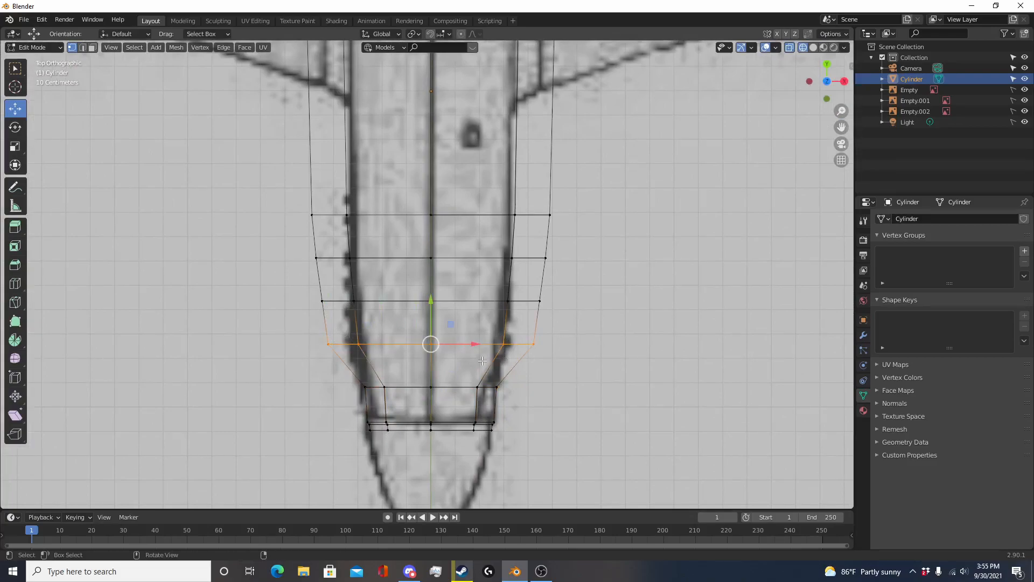
pyautogui.scroll(1, 563, 372)
pyautogui.press('s')
pyautogui.press('x')
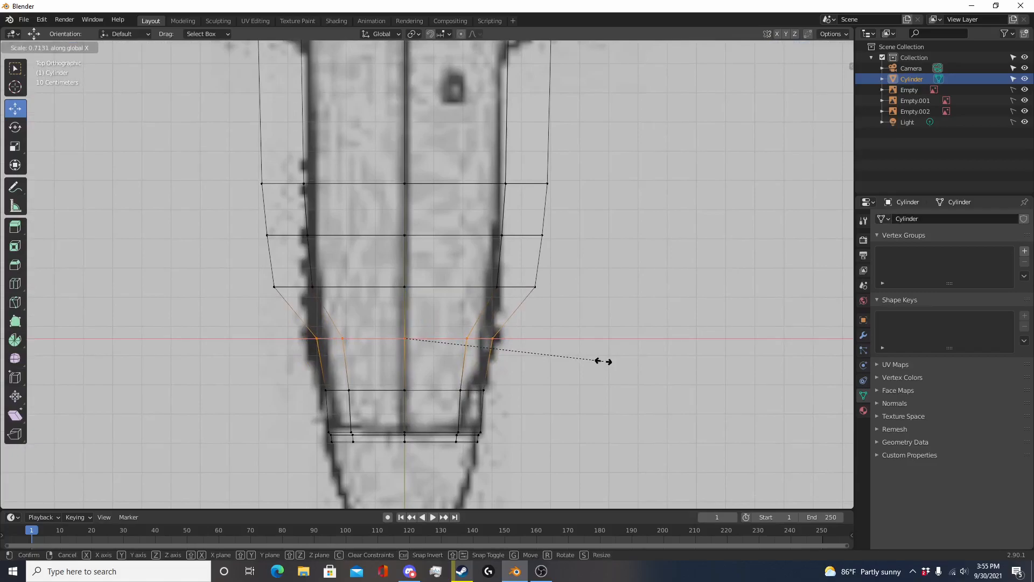
pyautogui.click(604, 361)
# Step: Select the third vertex ring behind the nose and narrow it along X to the blueprint's fuselage edges
pyautogui.press('c')
pyautogui.moveTo(255, 292); pyautogui.dragTo(560, 291)
pyautogui.rightClick(572, 292)
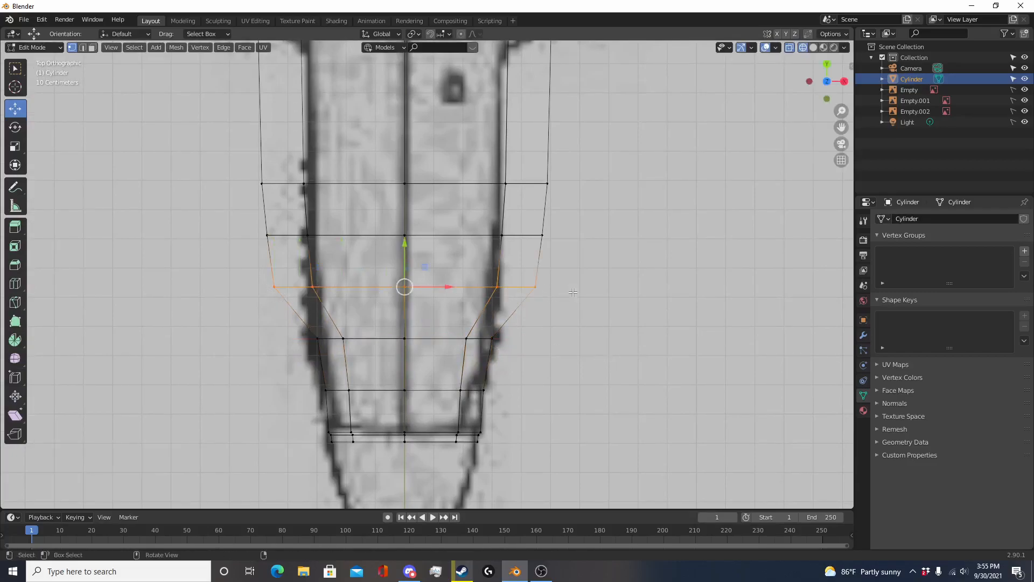
pyautogui.press('s')
pyautogui.press('x')
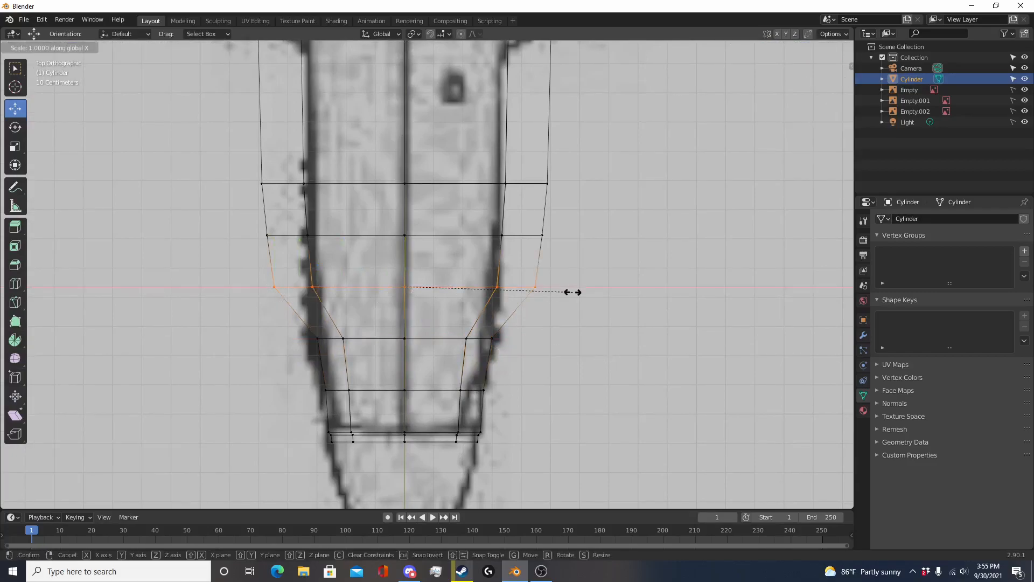
pyautogui.click(522, 290)
# Step: Select the fourth vertex ring behind the nose, try scaling it uniformly to 0.684, and undo the scaling
pyautogui.keyDown('shift'); pyautogui.moveTo(523, 291); pyautogui.dragTo(508, 342, button='middle'); pyautogui.keyUp('shift')
pyautogui.press('c')
pyautogui.moveTo(235, 294); pyautogui.dragTo(549, 289)
pyautogui.rightClick(559, 289)
pyautogui.scroll(-5, 560, 289)
pyautogui.moveTo(561, 289); pyautogui.dragTo(531, 227, button='middle')
pyautogui.press('s')
pyautogui.click(531, 201)
pyautogui.moveTo(557, 341)
pyautogui.mouseDown(button='middle')
pyautogui.moveTo(588, 334)
pyautogui.moveTo(561, 348)
pyautogui.mouseUp(button='middle')
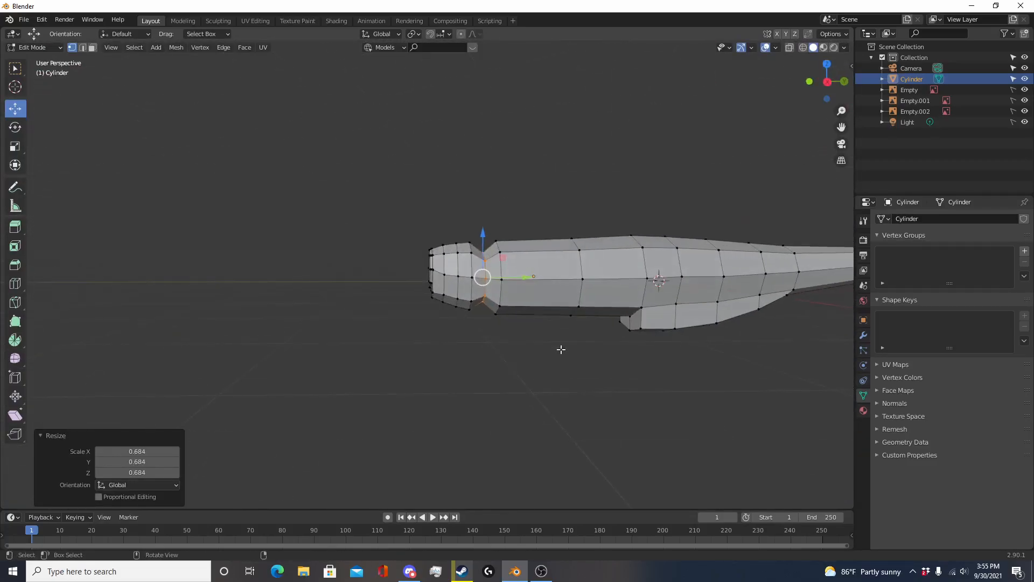
pyautogui.hotkey('ctrl', 'z')
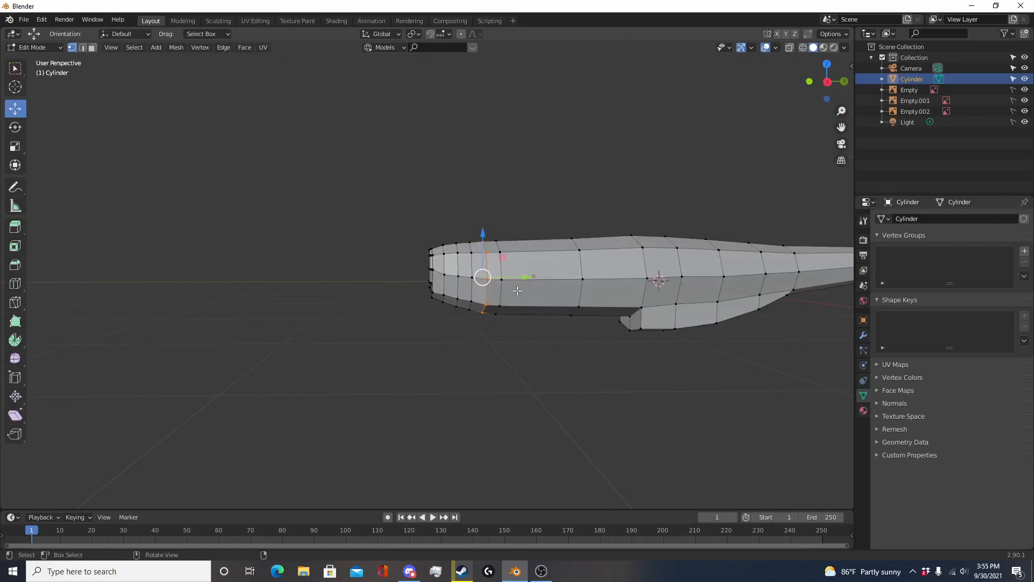
# Step: Scale the selected fourth nose ring to about 0.67 along X only, matching the top-view outline
pyautogui.press('KP_7')
pyautogui.scroll(5, 516, 291)
pyautogui.keyDown('shift'); pyautogui.moveTo(516, 290); pyautogui.dragTo(644, 449, button='middle'); pyautogui.keyUp('shift')
pyautogui.hotkey('shift', 'z')
pyautogui.scroll(4, 636, 432)
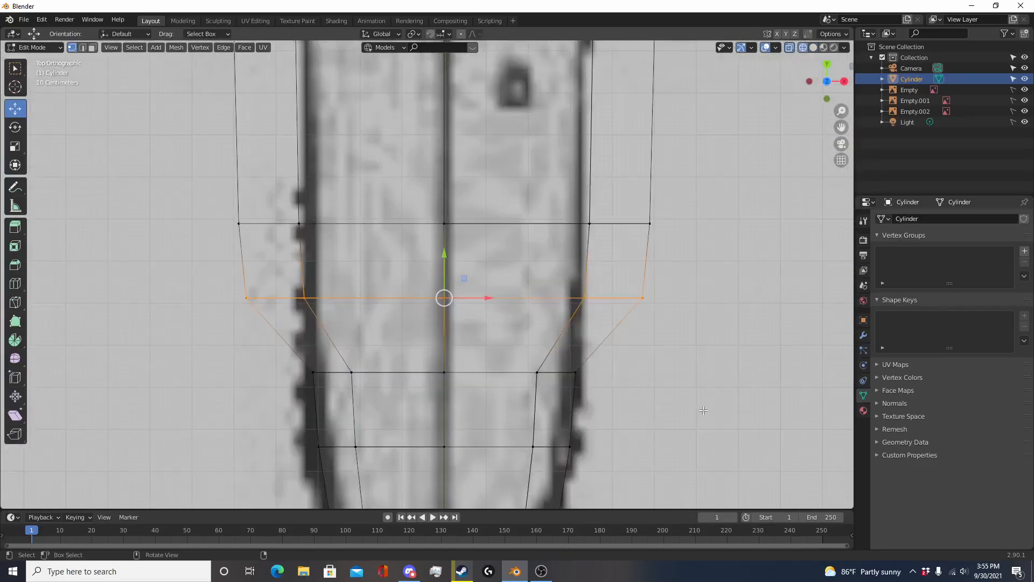
pyautogui.press('s')
pyautogui.press('x')
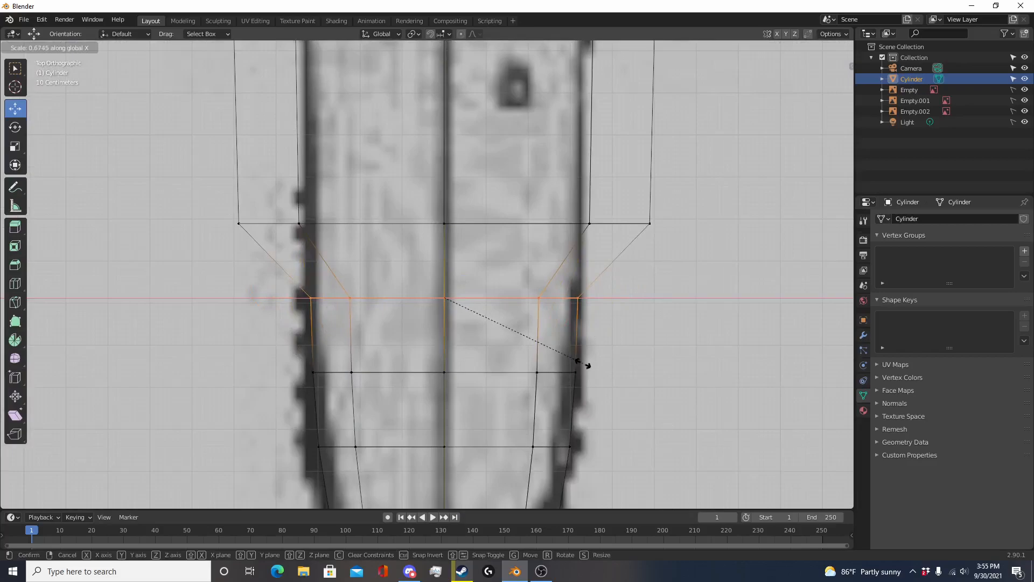
pyautogui.click(578, 361)
# Step: Select the fifth vertex ring behind the nose and narrow it along X in line with the ring in front
pyautogui.moveTo(292, 216); pyautogui.dragTo(664, 221)
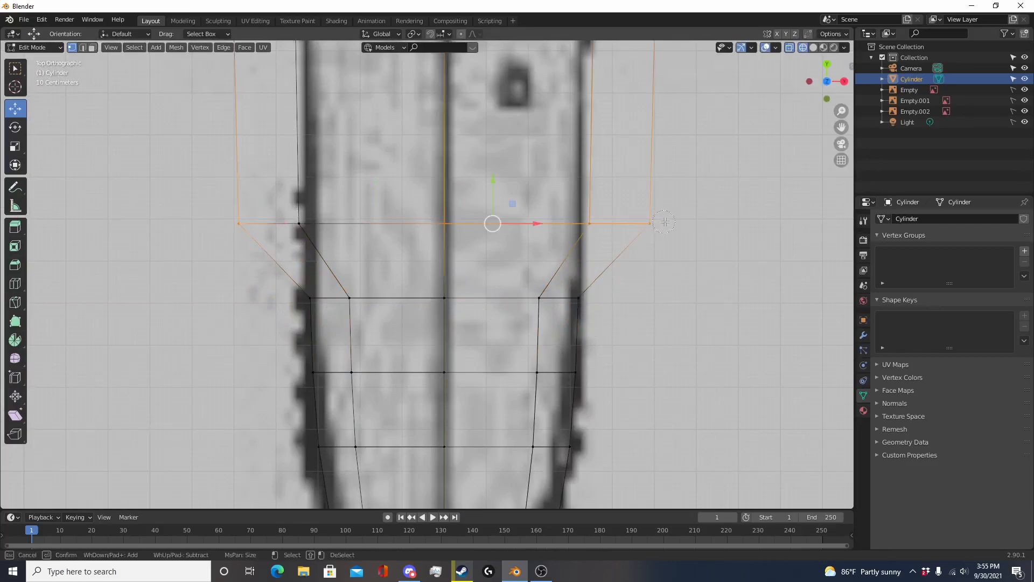
pyautogui.press('Escape')
pyautogui.press('s')
pyautogui.press('x')
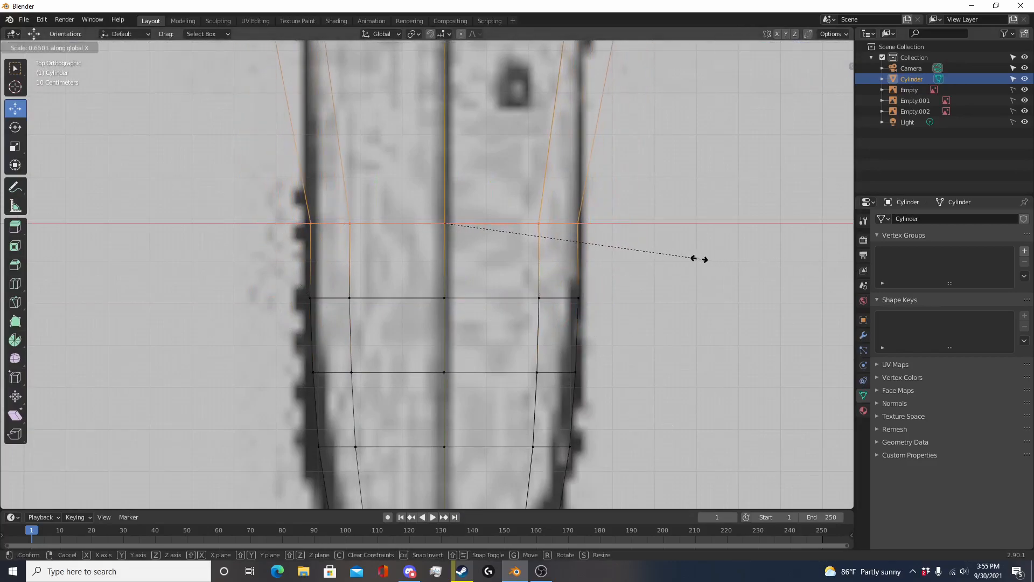
pyautogui.click(704, 259)
pyautogui.scroll(-5, 705, 260)
pyautogui.keyDown('shift'); pyautogui.moveTo(569, 186); pyautogui.dragTo(553, 409, button='middle'); pyautogui.keyUp('shift')
pyautogui.scroll(2, 553, 410)
pyautogui.click(451, 323)
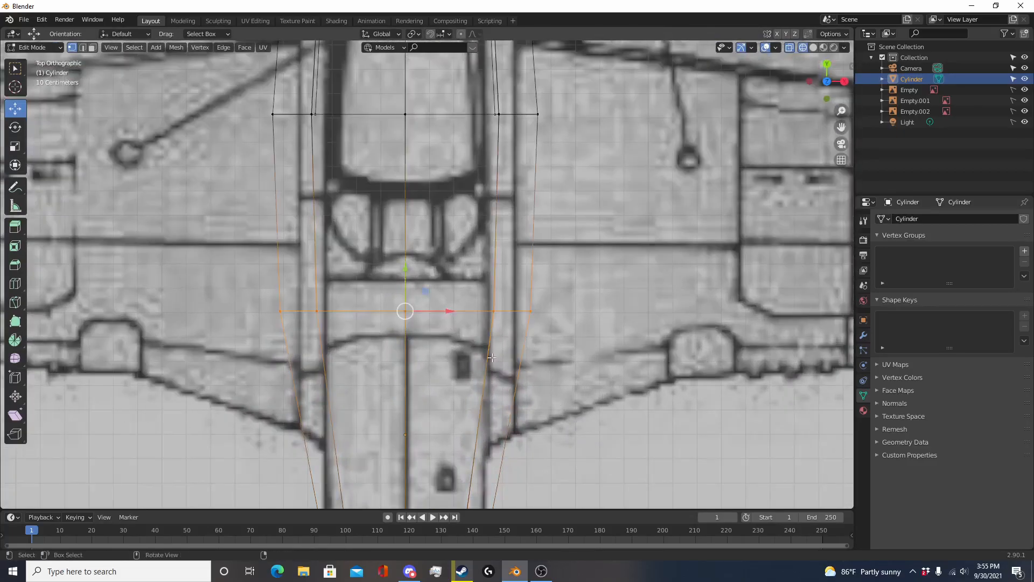
pyautogui.scroll(-2, 515, 387)
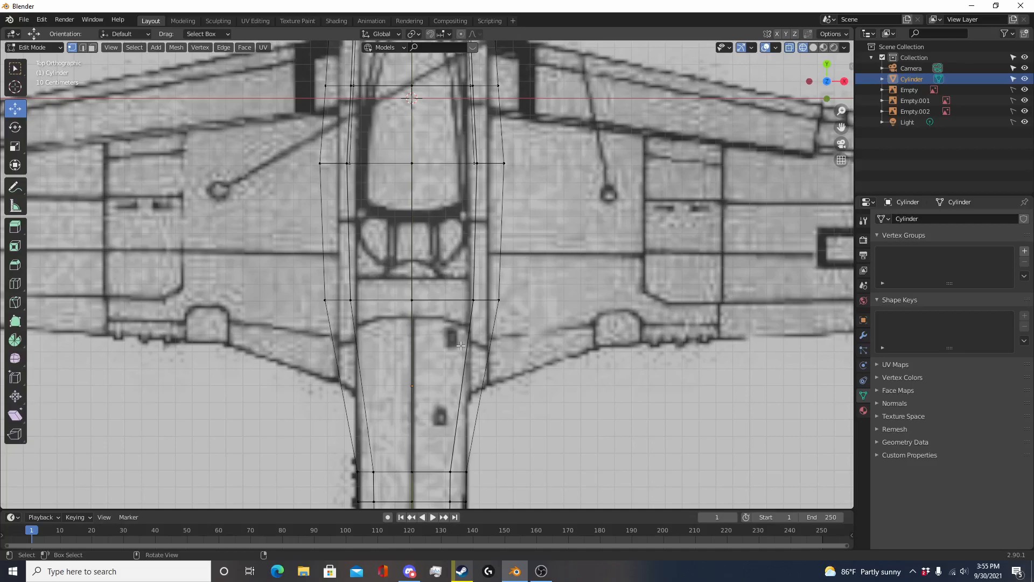
pyautogui.scroll(3, 454, 308)
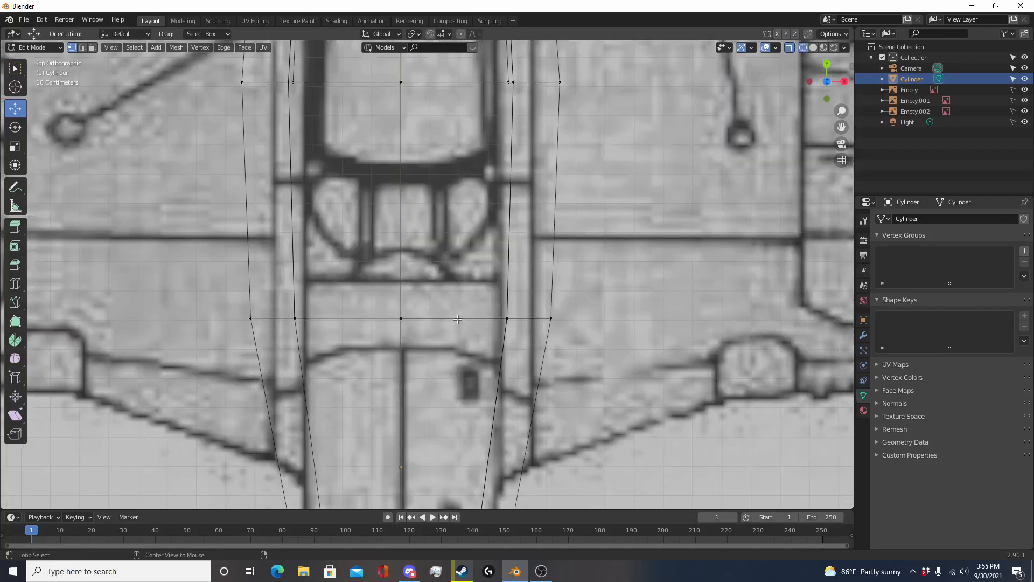
pyautogui.scroll(-6, 457, 319)
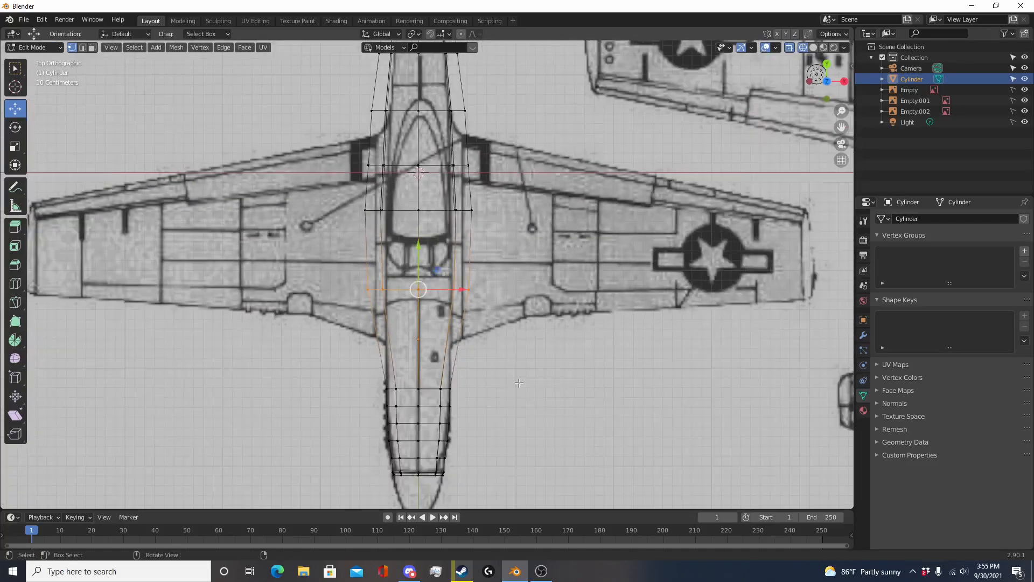
pyautogui.moveTo(457, 319); pyautogui.dragTo(411, 298, button='middle')
pyautogui.scroll(3, 411, 298)
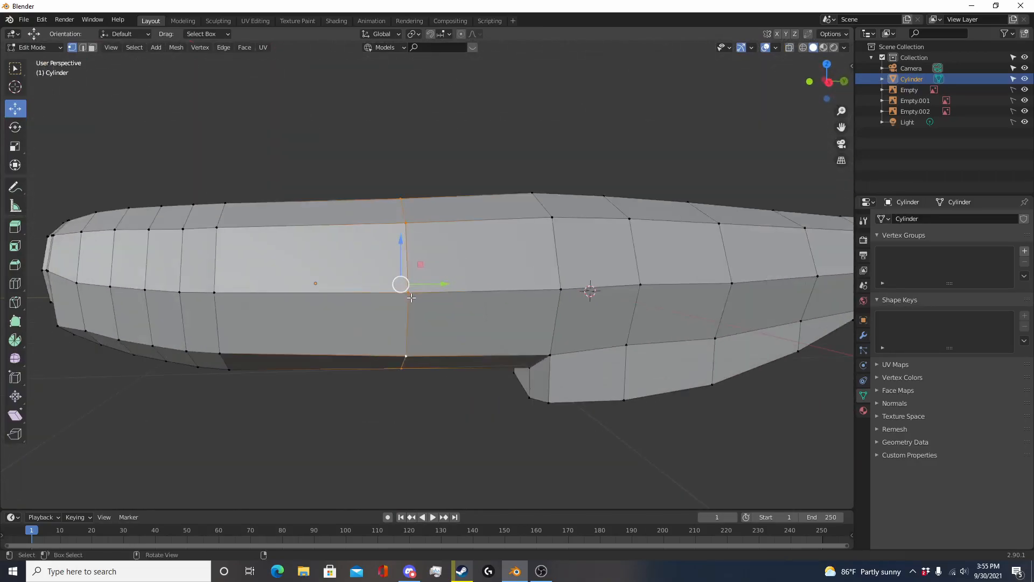
pyautogui.hotkey('alt', 'a')
# Step: Select the full edge loop just ahead of the windshield and narrow it along X to the blueprint's fuselage width
pyautogui.scroll(-4, 466, 297)
pyautogui.moveTo(467, 296); pyautogui.dragTo(396, 303, button='middle')
pyautogui.scroll(3, 371, 321)
pyautogui.keyDown('alt'); pyautogui.click(353, 327); pyautogui.keyUp('alt')
pyautogui.scroll(-3, 463, 340)
pyautogui.moveTo(470, 353); pyautogui.dragTo(503, 383, button='middle')
pyautogui.press('KP_7')
pyautogui.hotkey('shift', 'z')
pyautogui.scroll(5, 555, 354)
pyautogui.press('s')
pyautogui.press('x')
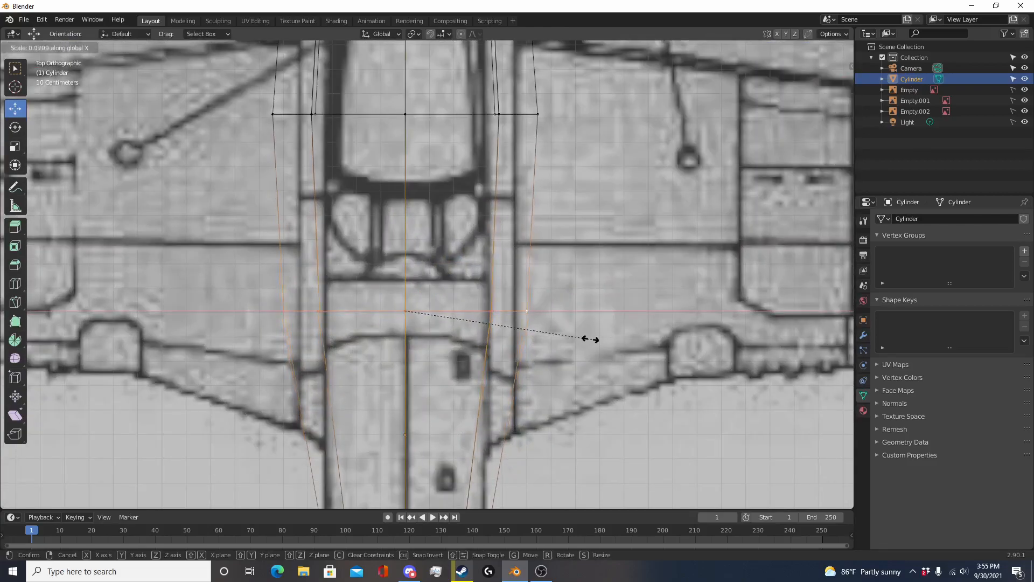
pyautogui.click(528, 336)
# Step: Select the vertex ring across the front half of the canopy, try scaling it uniformly, and undo the scaling
pyautogui.keyDown('shift'); pyautogui.moveTo(547, 217); pyautogui.dragTo(563, 371, button='middle'); pyautogui.keyUp('shift')
pyautogui.hotkey('alt', 'a')
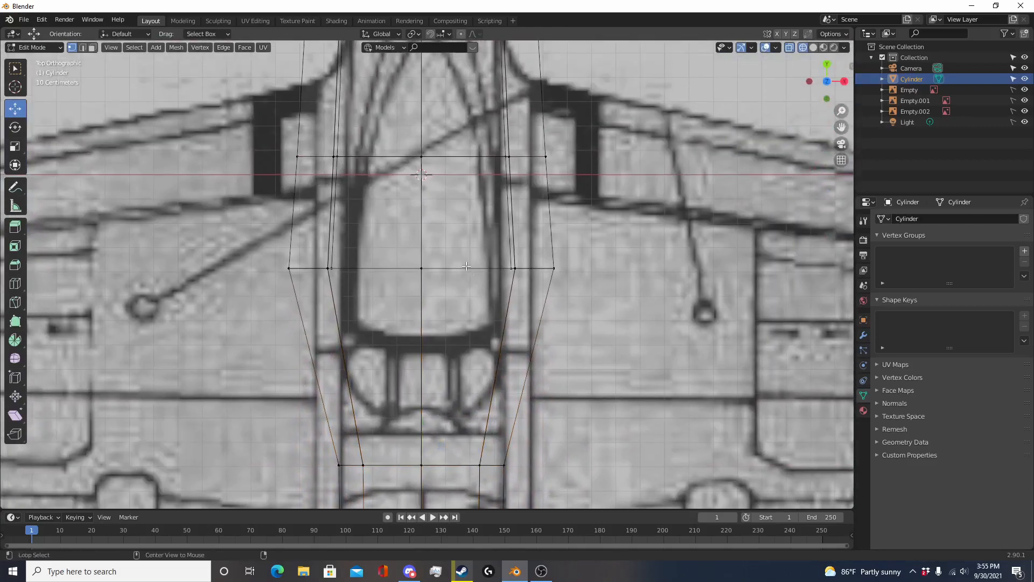
pyautogui.press('s')
pyautogui.click(597, 317)
pyautogui.hotkey('ctrl', 'z')
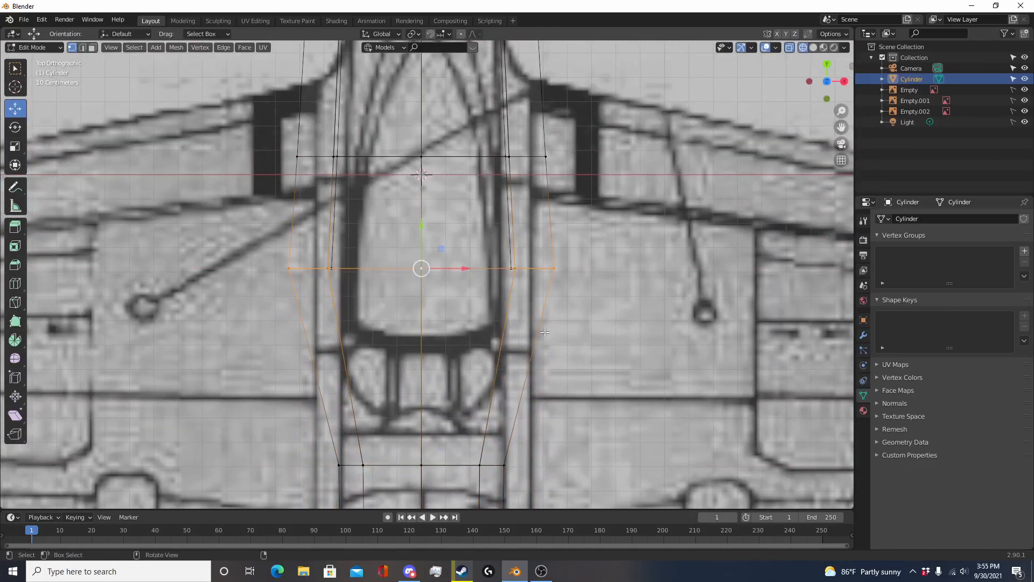
# Step: Check the ring selection at the canopy's front half in shaded view, and scale the ring to about 0.63 along X
pyautogui.scroll(-5, 435, 324)
pyautogui.hotkey('shift', 'z')
pyautogui.moveTo(624, 372)
pyautogui.mouseDown(button='middle')
pyautogui.moveTo(603, 362)
pyautogui.moveTo(503, 212)
pyautogui.moveTo(510, 200)
pyautogui.mouseUp(button='middle')
pyautogui.moveTo(416, 319)
pyautogui.mouseDown(button='middle')
pyautogui.moveTo(486, 346)
pyautogui.moveTo(517, 374)
pyautogui.moveTo(504, 365)
pyautogui.moveTo(485, 444)
pyautogui.moveTo(522, 393)
pyautogui.moveTo(506, 432)
pyautogui.mouseUp(button='middle')
pyautogui.press('KP_7')
pyautogui.hotkey('shift', 'z')
pyautogui.scroll(5, 490, 410)
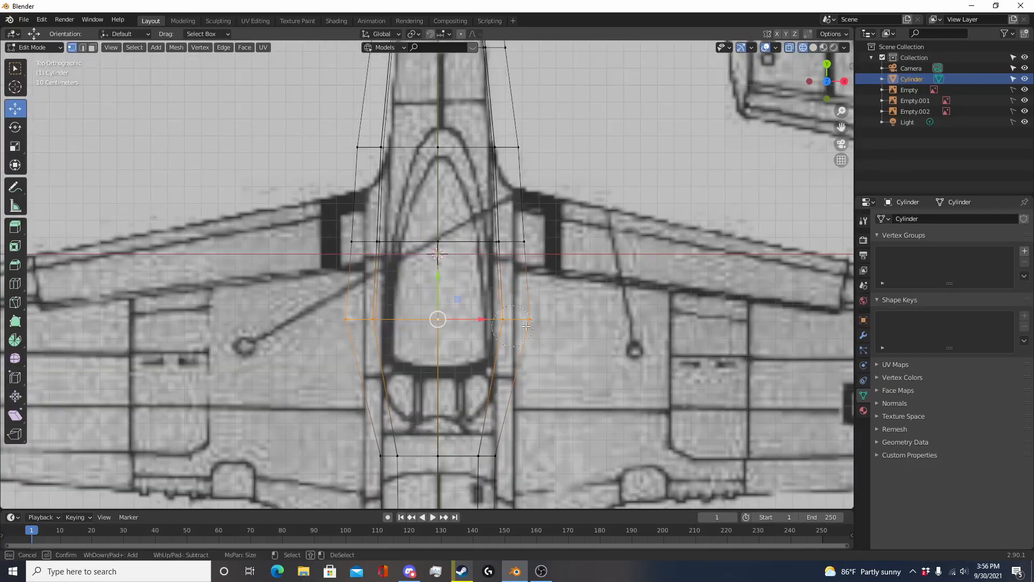
pyautogui.hotkey('shift', 'z')
pyautogui.scroll(4, 613, 329)
pyautogui.hotkey('shift', 'z')
pyautogui.scroll(-4, 707, 384)
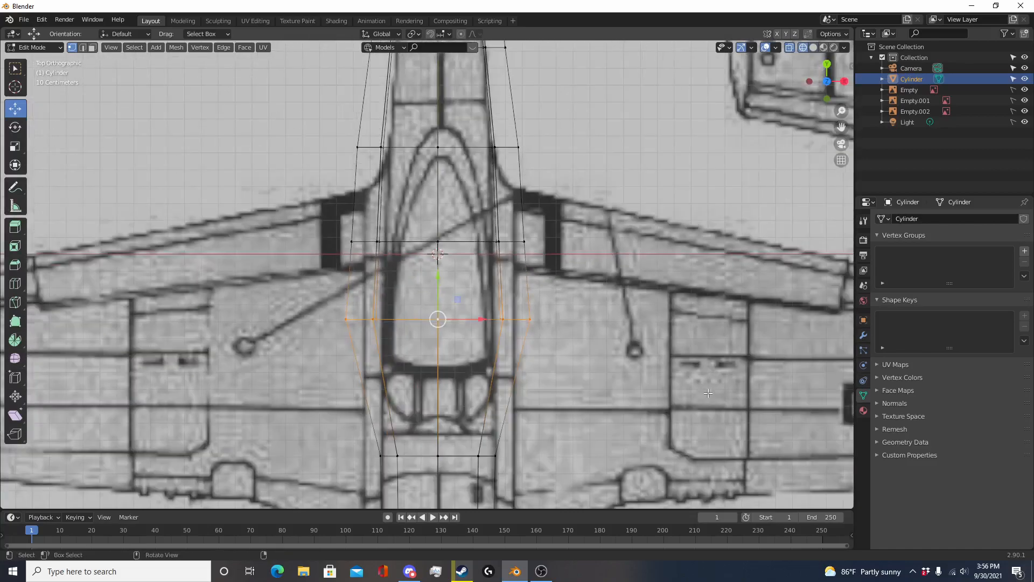
pyautogui.press('s')
pyautogui.press('x')
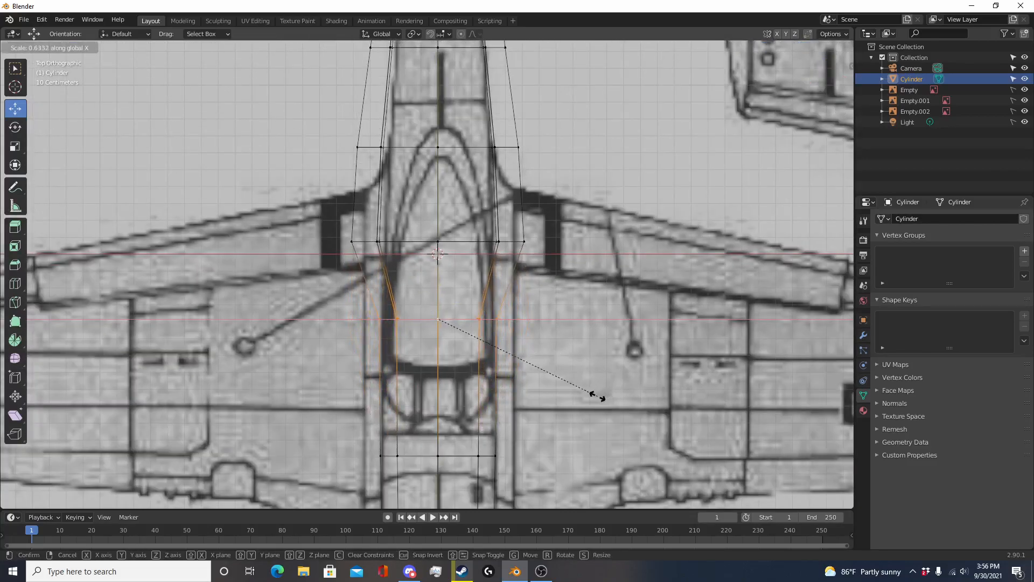
pyautogui.click(595, 397)
# Step: Select the vertex ring across the middle of the canopy and narrow it along X to fit the fuselage outline
pyautogui.keyDown('shift'); pyautogui.moveTo(570, 345); pyautogui.dragTo(562, 410, button='middle'); pyautogui.keyUp('shift')
pyautogui.click(563, 410)
pyautogui.press('c')
pyautogui.moveTo(328, 314); pyautogui.dragTo(520, 309)
pyautogui.rightClick(571, 316)
pyautogui.press('s')
pyautogui.press('x')
pyautogui.click(527, 320)
# Step: Select the vertex ring at the rear of the canopy and narrow it along X to the blueprint outline
pyautogui.keyDown('shift'); pyautogui.moveTo(528, 321); pyautogui.dragTo(528, 422, button='middle'); pyautogui.keyUp('shift')
pyautogui.click(527, 422)
pyautogui.press('c')
pyautogui.rightClick(559, 325)
pyautogui.press('s')
pyautogui.press('x')
pyautogui.click(514, 321)
# Step: Select the vertex ring just aft of the canopy and narrow it along X to the rear fuselage's width
pyautogui.moveTo(514, 321)
pyautogui.keyDown('shift'); pyautogui.mouseDown(button='middle')
pyautogui.moveTo(513, 392)
pyautogui.moveTo(497, 446)
pyautogui.mouseUp(button='middle'); pyautogui.keyUp('shift')
pyautogui.hotkey('alt', 'a')
pyautogui.press('c')
pyautogui.rightClick(553, 344)
pyautogui.press('s')
pyautogui.press('x')
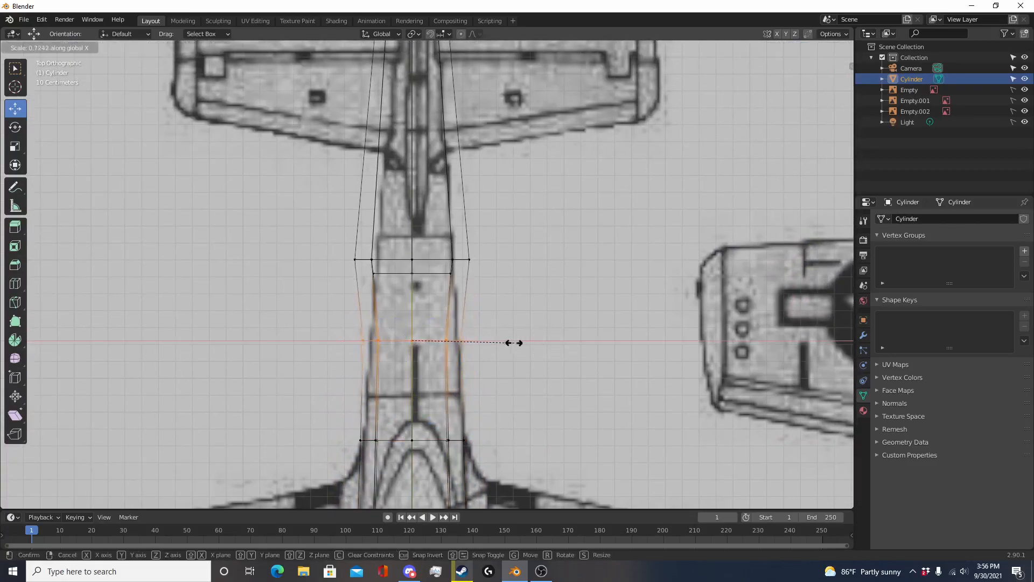
pyautogui.click(510, 344)
# Step: Select the vertices of the ring just ahead of the tailplane and scale them to 0.683 along X
pyautogui.keyDown('shift'); pyautogui.moveTo(509, 343); pyautogui.dragTo(509, 388, button='middle'); pyautogui.keyUp('shift')
pyautogui.click(509, 389)
pyautogui.press('c')
pyautogui.moveTo(352, 309); pyautogui.dragTo(458, 309)
pyautogui.rightClick(458, 309)
pyautogui.press('s')
pyautogui.press('x')
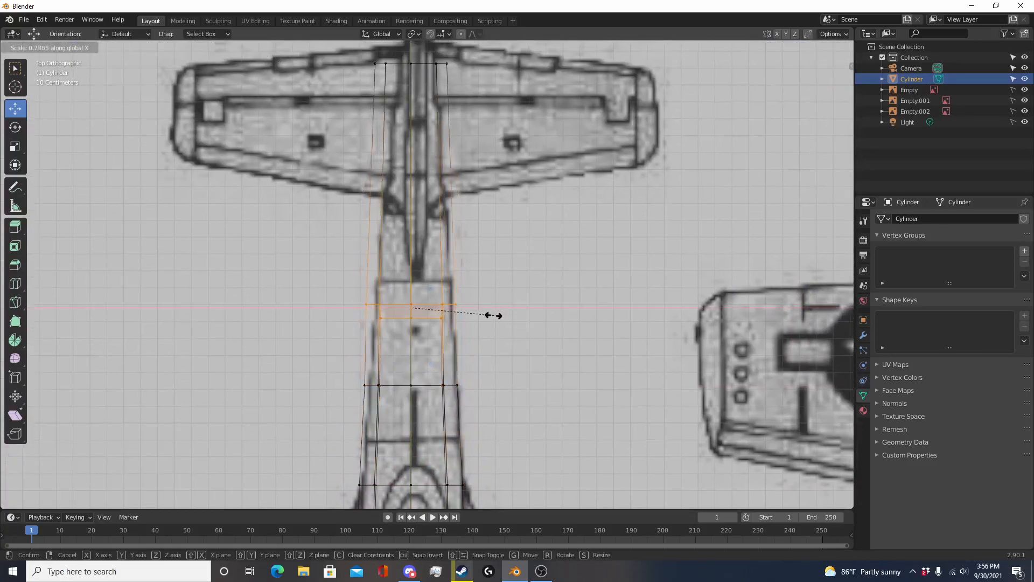
pyautogui.click(483, 318)
pyautogui.keyDown('shift'); pyautogui.moveTo(520, 296); pyautogui.dragTo(520, 324, button='middle'); pyautogui.keyUp('shift')
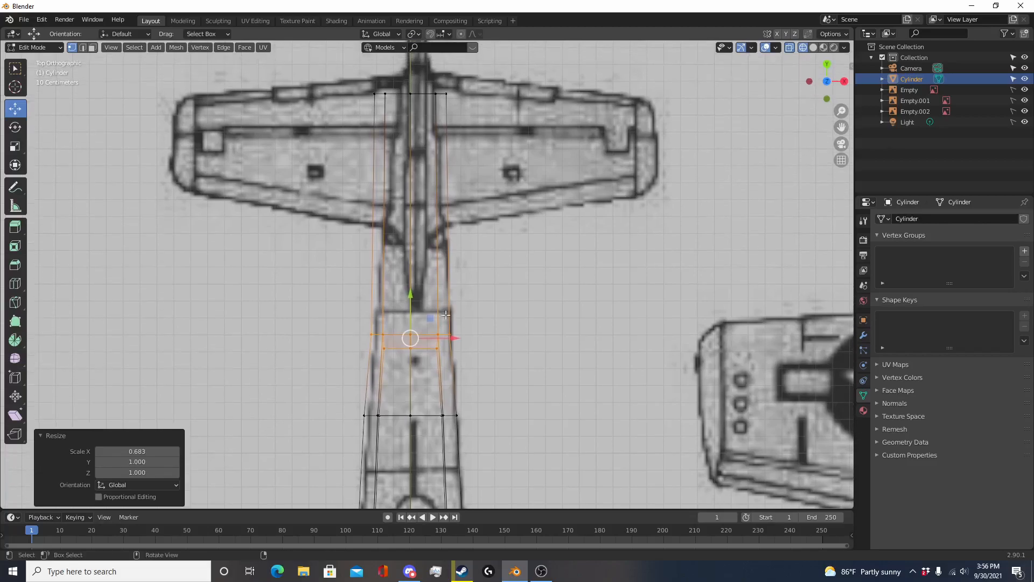
# Step: Select the rearmost vertex ring at the tail and scale it to 0.560 along X
pyautogui.hotkey('alt', 'a')
pyautogui.press('c')
pyautogui.moveTo(374, 111); pyautogui.dragTo(447, 102)
pyautogui.rightClick(447, 102)
pyautogui.keyDown('shift'); pyautogui.moveTo(503, 138); pyautogui.dragTo(503, 203, button='middle'); pyautogui.keyUp('shift')
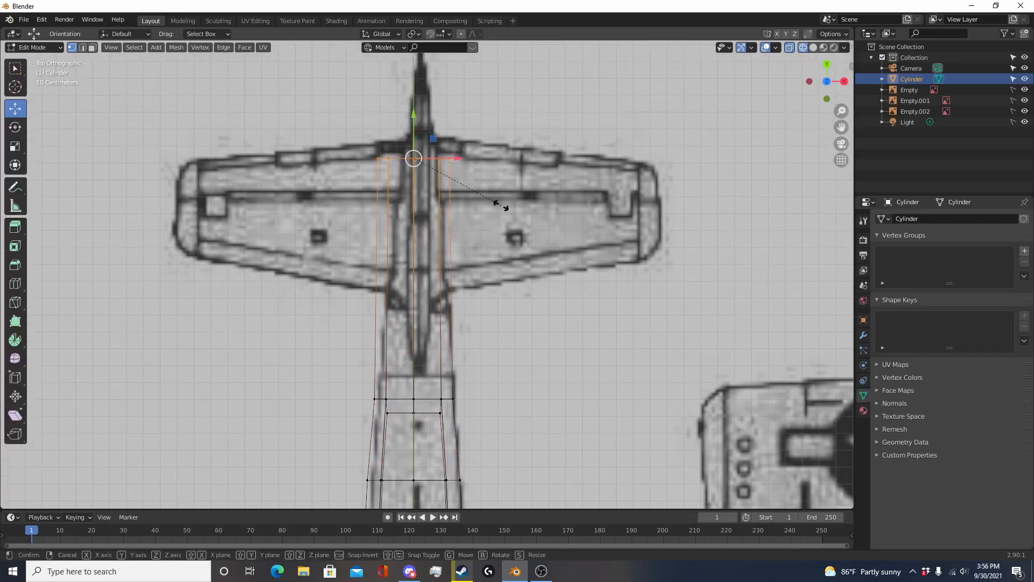
pyautogui.press('s')
pyautogui.press('x')
pyautogui.click(453, 198)
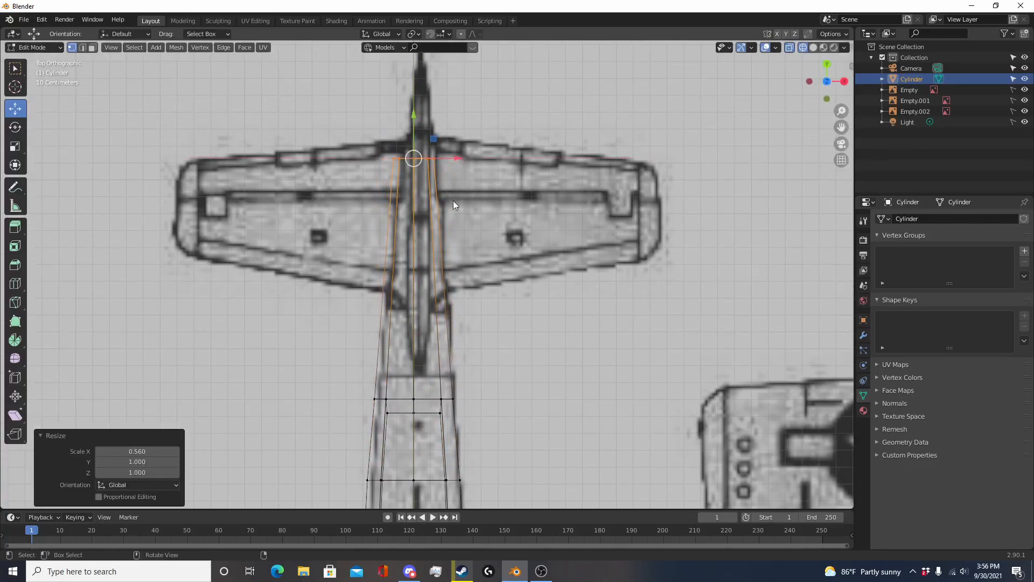
# Step: Inspect the narrowed fuselage in shaded view, and examine the belly scoop's mesh from the side in Edit Mode
pyautogui.press('Tab')
pyautogui.scroll(-8, 510, 277)
pyautogui.click(491, 333)
pyautogui.moveTo(491, 333); pyautogui.dragTo(460, 205, button='middle')
pyautogui.scroll(6, 455, 216)
pyautogui.moveTo(432, 260); pyautogui.dragTo(440, 341, button='middle')
pyautogui.press('Tab')
pyautogui.scroll(6, 463, 248)
pyautogui.hotkey('shift', 'z')
pyautogui.hotkey('shift', 'z')
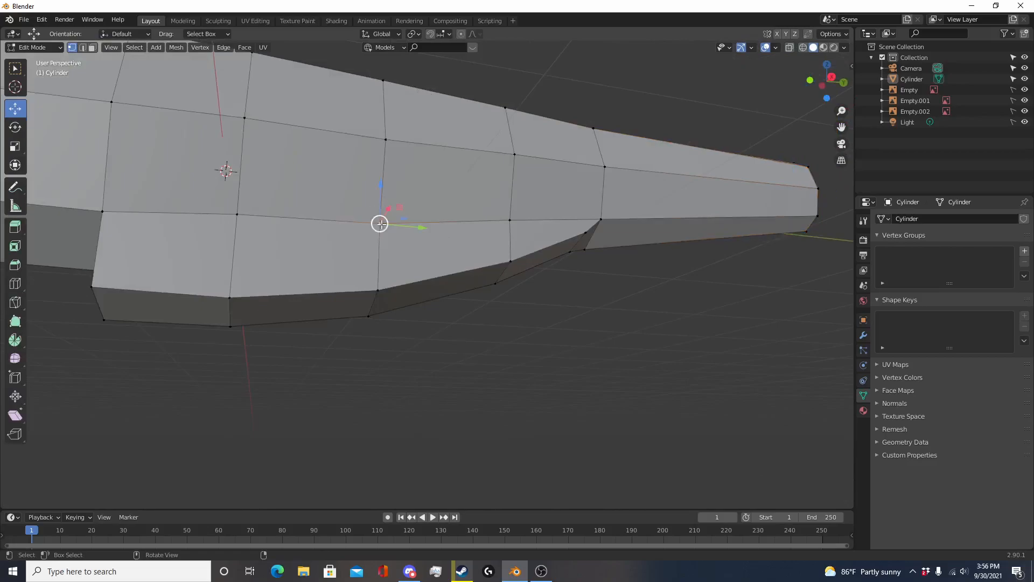
# Step: Examine the belly scoop's side and its junction with the fuselage from several angles
pyautogui.scroll(-6, 520, 292)
pyautogui.moveTo(454, 272); pyautogui.dragTo(363, 277, button='middle')
pyautogui.scroll(3, 616, 285)
pyautogui.scroll(1, 396, 282)
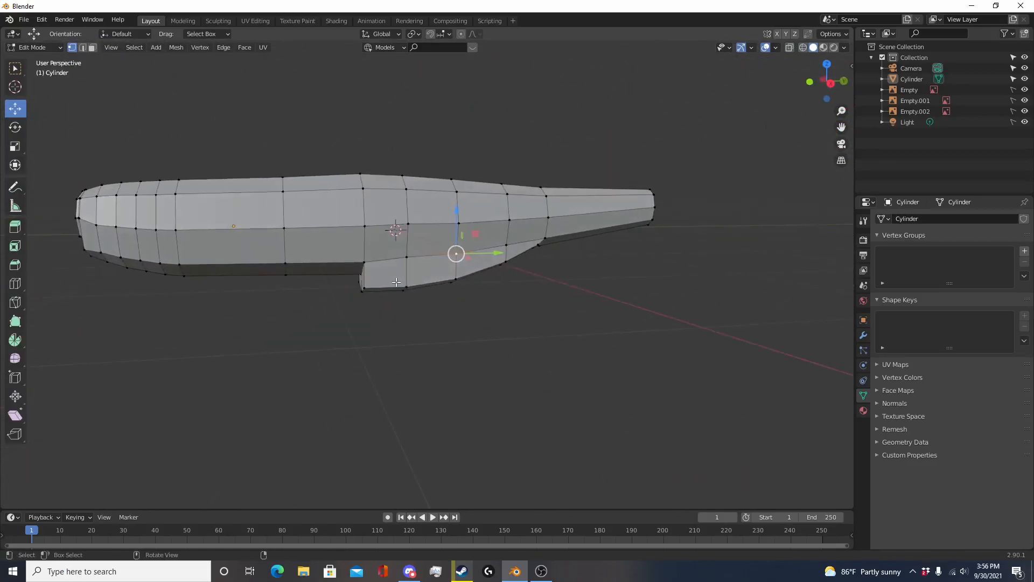
pyautogui.scroll(5, 396, 281)
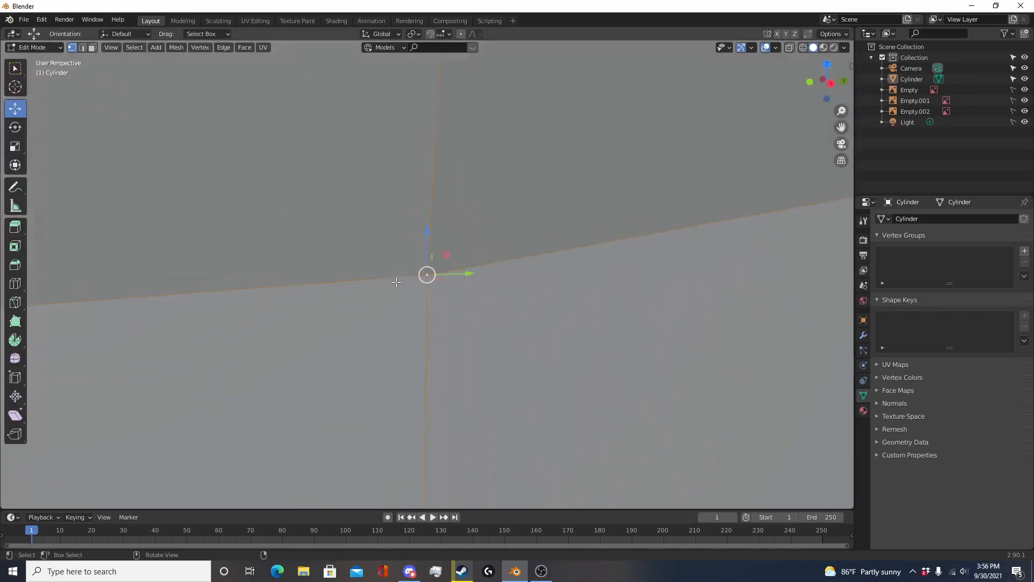
pyautogui.scroll(-6, 468, 271)
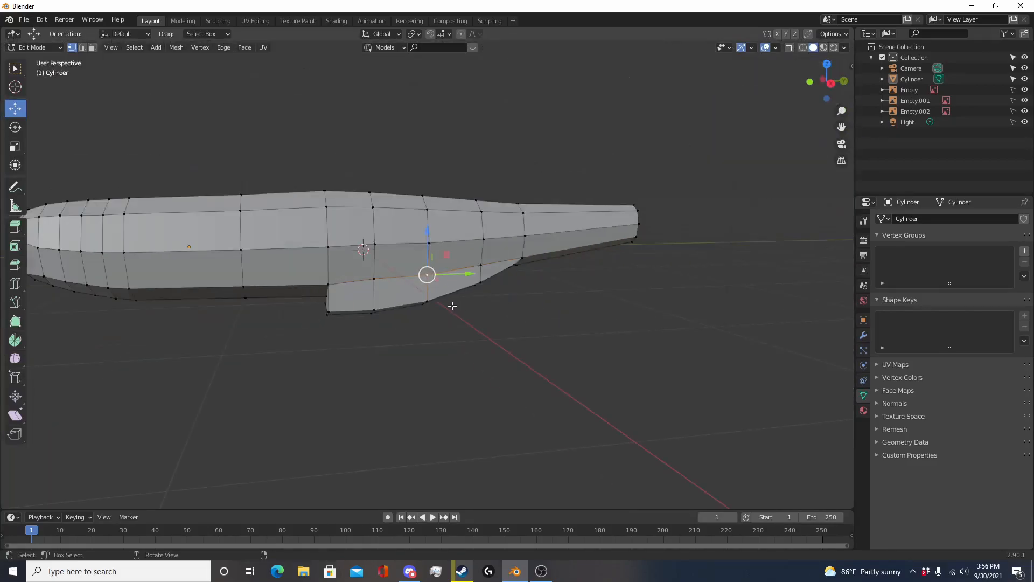
pyautogui.scroll(4, 475, 308)
pyautogui.moveTo(593, 277); pyautogui.dragTo(586, 276, button='middle')
# Step: Select the vertices along the scoop's upper edge on both sides and scale them to 1.292 along X
pyautogui.click(447, 281)
pyautogui.moveTo(447, 282); pyautogui.dragTo(528, 277, button='middle')
pyautogui.press('a')
pyautogui.press('a')
pyautogui.press('c')
pyautogui.click(481, 247)
pyautogui.click(524, 252)
pyautogui.click(419, 250)
pyautogui.press('Escape')
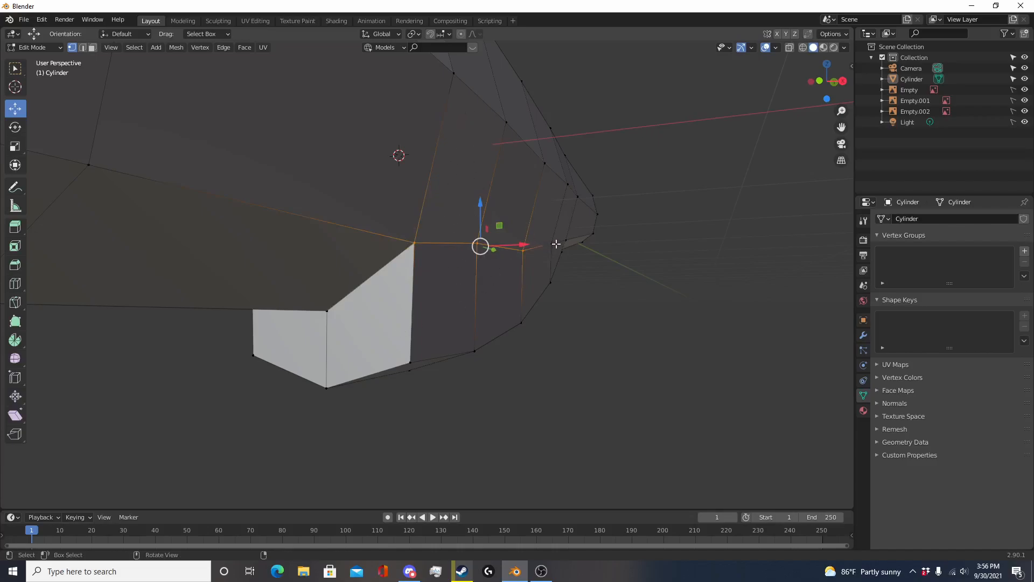
pyautogui.moveTo(556, 244); pyautogui.dragTo(465, 253, button='middle')
pyautogui.keyDown('shift'); pyautogui.moveTo(708, 227); pyautogui.dragTo(564, 217, button='middle'); pyautogui.keyUp('shift')
pyautogui.press('c')
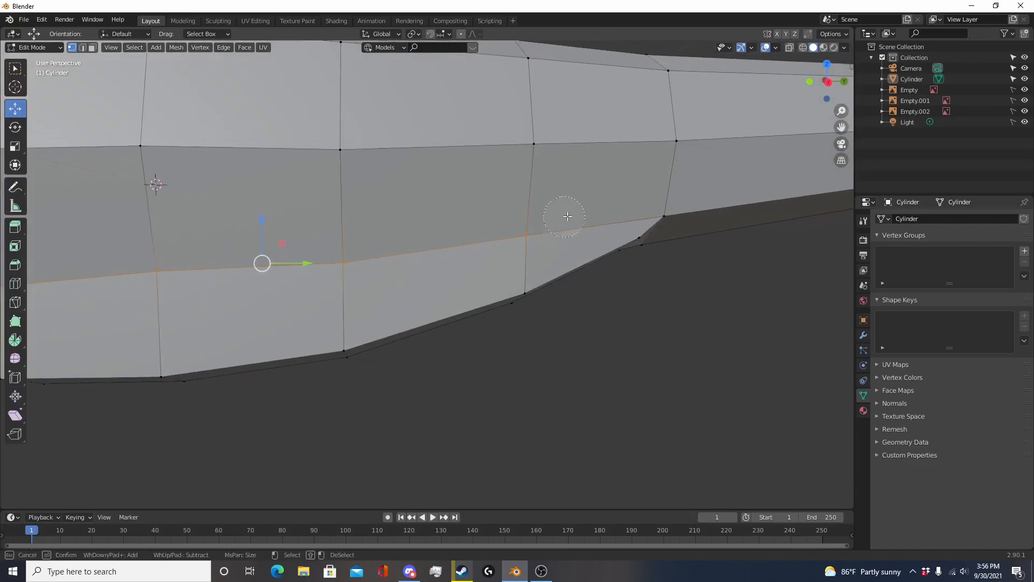
pyautogui.press('Escape')
pyautogui.moveTo(680, 207)
pyautogui.mouseDown(button='middle')
pyautogui.moveTo(561, 337)
pyautogui.moveTo(496, 295)
pyautogui.moveTo(583, 318)
pyautogui.mouseUp(button='middle')
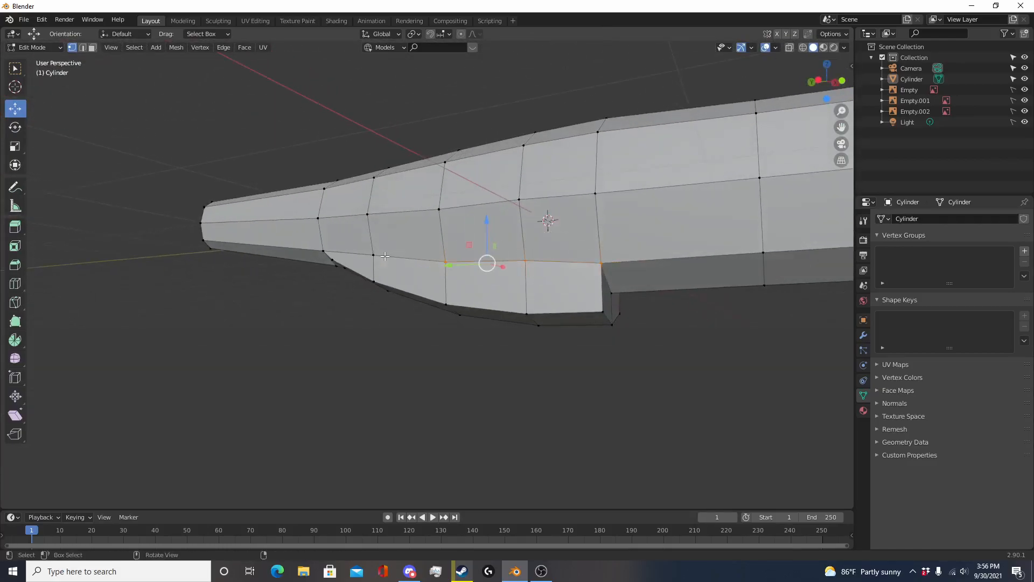
pyautogui.scroll(2, 367, 258)
pyautogui.press('c')
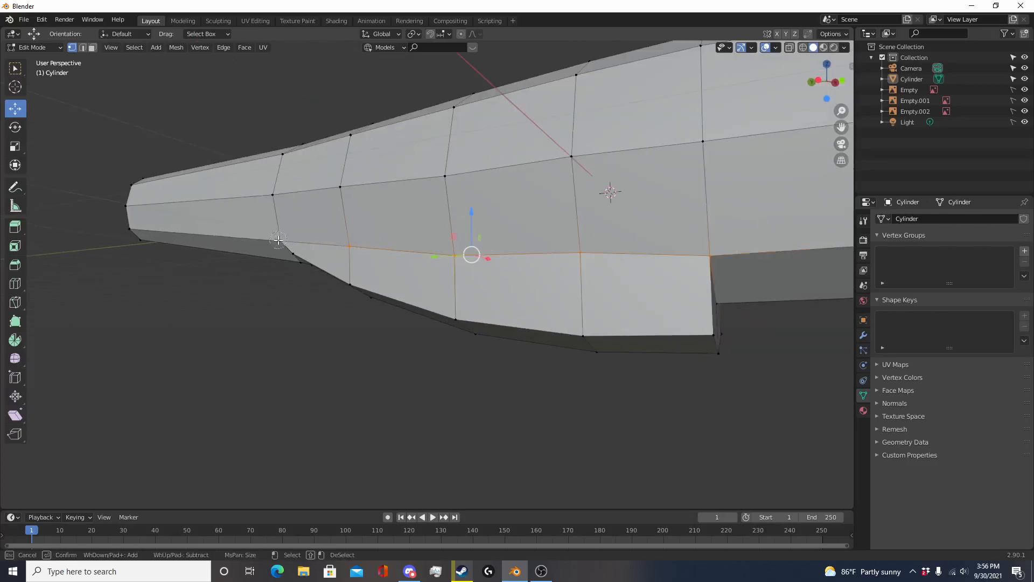
pyautogui.press('Escape')
pyautogui.scroll(-3, 572, 377)
pyautogui.moveTo(573, 377); pyautogui.dragTo(531, 337, button='middle')
pyautogui.press('s')
pyautogui.press('x')
pyautogui.click(584, 334)
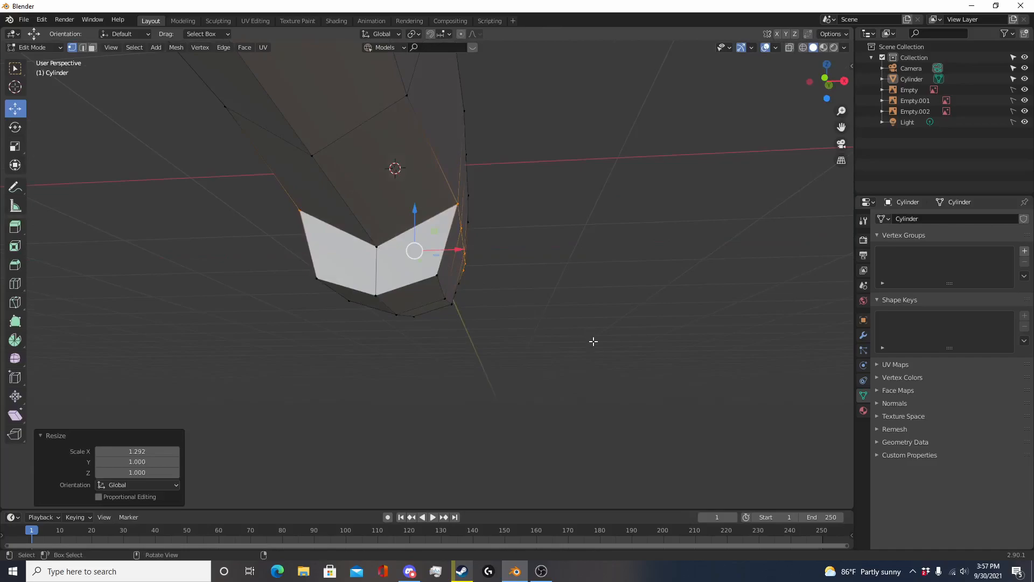
pyautogui.press('Tab')
pyautogui.moveTo(591, 357); pyautogui.dragTo(361, 374, button='middle')
pyautogui.press('Tab')
# Step: Select the vertices along the scoop's lower side edges on both sides and narrow them slightly along X
pyautogui.scroll(2, 477, 271)
pyautogui.moveTo(477, 271)
pyautogui.mouseDown(button='middle')
pyautogui.moveTo(628, 261)
pyautogui.moveTo(431, 315)
pyautogui.mouseUp(button='middle')
pyautogui.press('c')
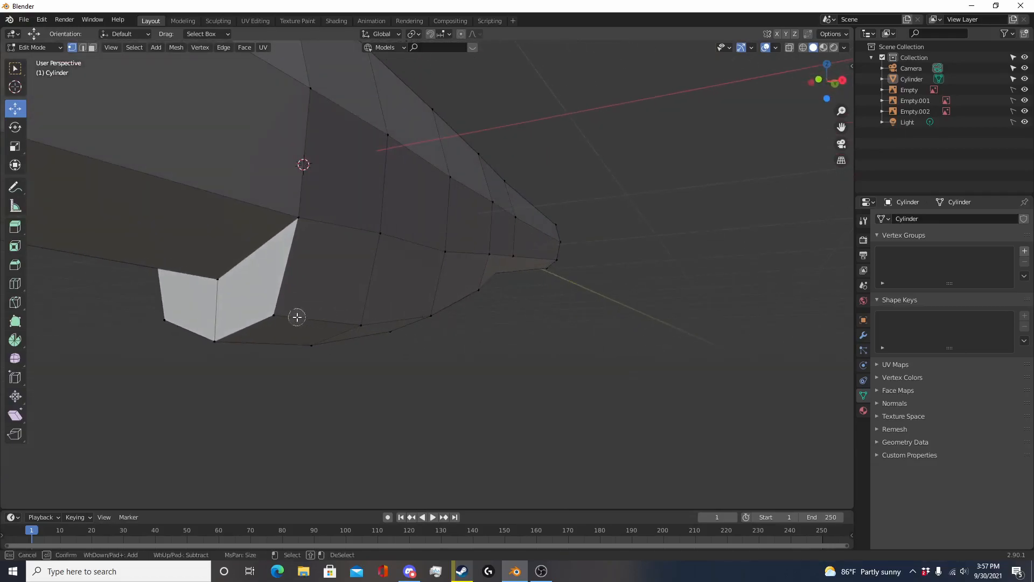
pyautogui.moveTo(374, 328); pyautogui.dragTo(431, 313)
pyautogui.rightClick(439, 309)
pyautogui.moveTo(608, 303); pyautogui.dragTo(515, 279, button='middle')
pyautogui.press('c')
pyautogui.press('c')
pyautogui.middleClick(374, 334)
pyautogui.rightClick(377, 332)
pyautogui.press('c')
pyautogui.moveTo(390, 292); pyautogui.dragTo(336, 282, button='middle')
pyautogui.press('c')
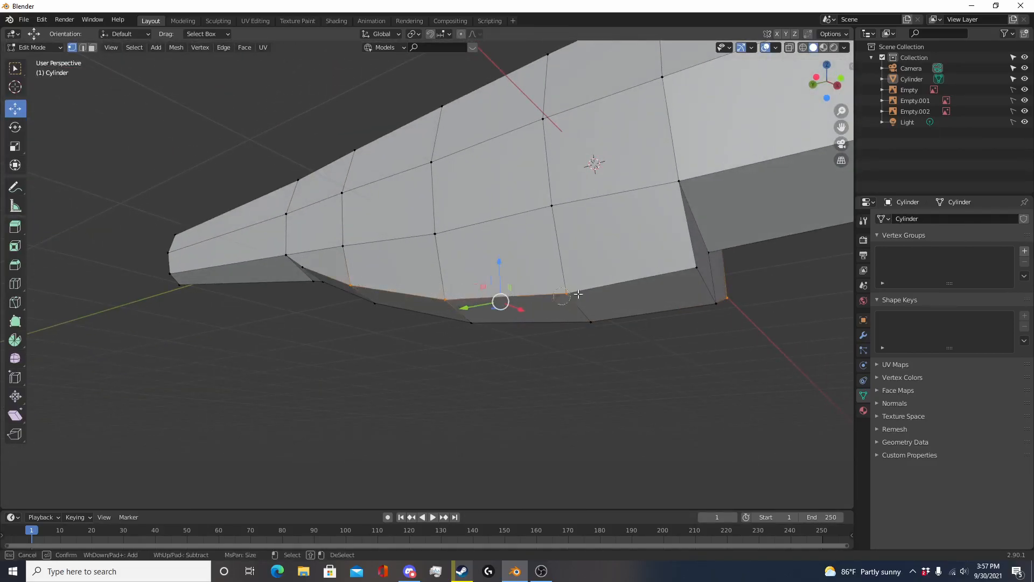
pyautogui.click(693, 266)
pyautogui.rightClick(692, 267)
pyautogui.moveTo(691, 270); pyautogui.dragTo(637, 288, button='middle')
pyautogui.press('s')
pyautogui.press('x')
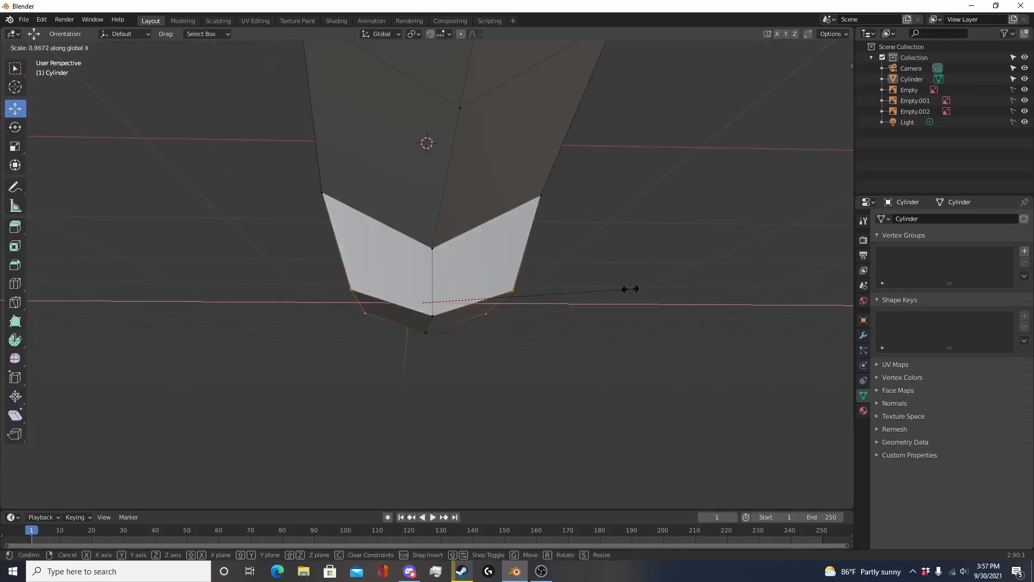
pyautogui.click(628, 302)
# Step: Compare the scoop's profile with the side blueprint and examine the faces at its front opening
pyautogui.moveTo(629, 315); pyautogui.dragTo(529, 381, button='middle')
pyautogui.scroll(4, 529, 381)
pyautogui.click(459, 363)
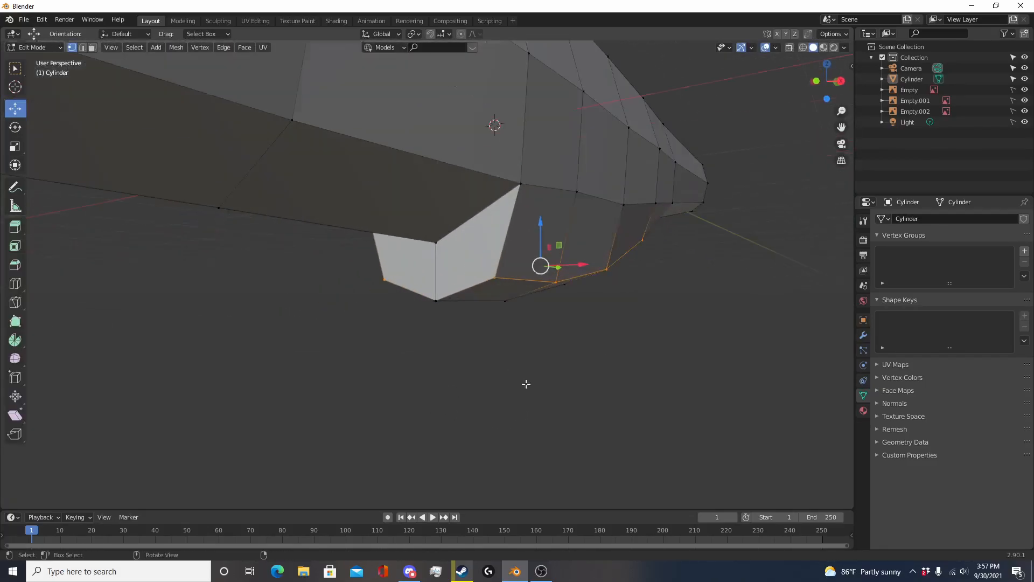
pyautogui.scroll(-5, 424, 306)
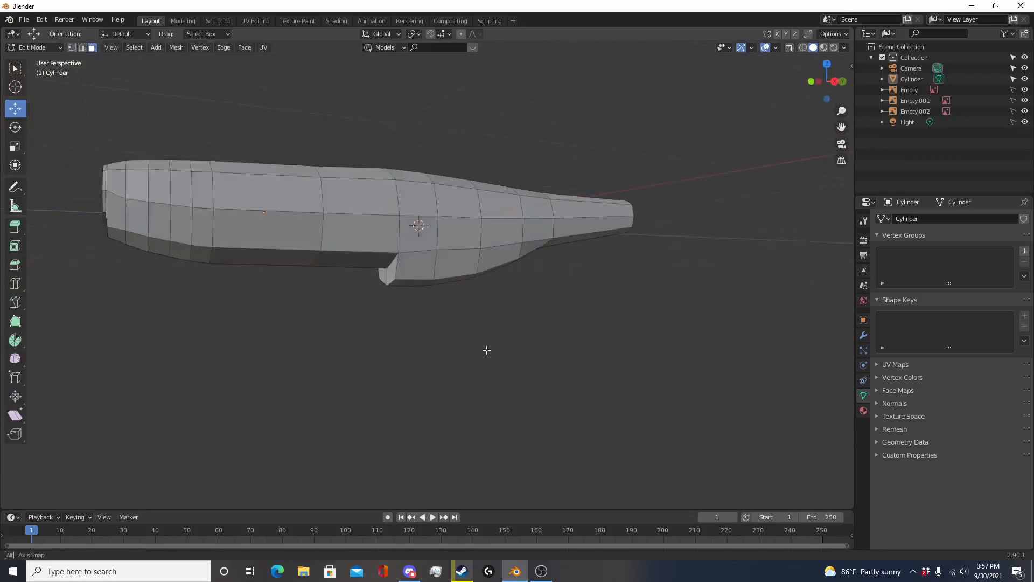
pyautogui.press('KP_3')
pyautogui.scroll(8, 512, 326)
pyautogui.keyDown('shift'); pyautogui.moveTo(511, 326); pyautogui.dragTo(549, 325, button='middle'); pyautogui.keyUp('shift')
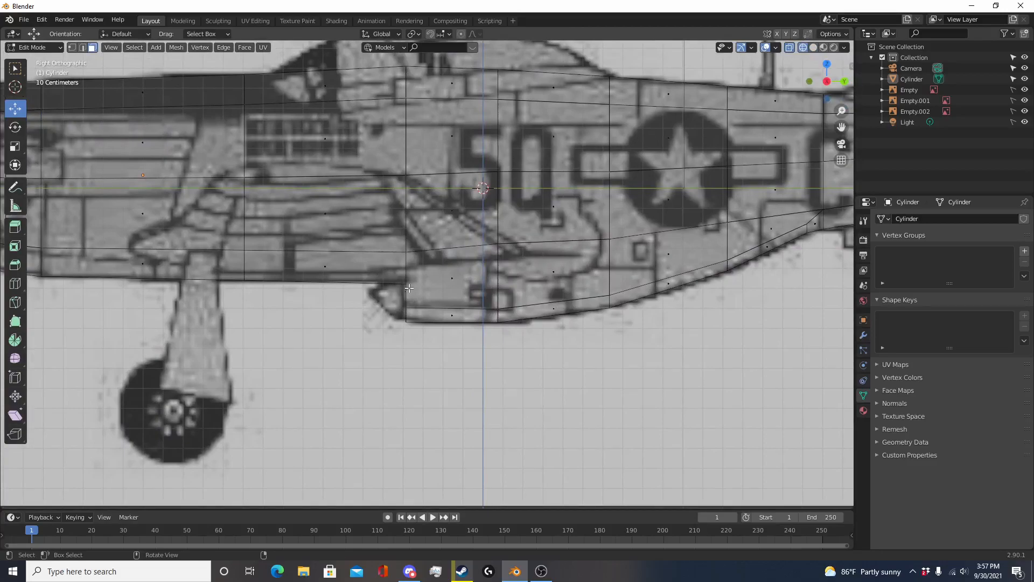
pyautogui.hotkey('shift', 'z')
pyautogui.moveTo(459, 379); pyautogui.dragTo(566, 355, button='middle')
pyautogui.scroll(2, 562, 321)
pyautogui.keyDown('shift'); pyautogui.moveTo(669, 341); pyautogui.dragTo(531, 352, button='middle'); pyautogui.keyUp('shift')
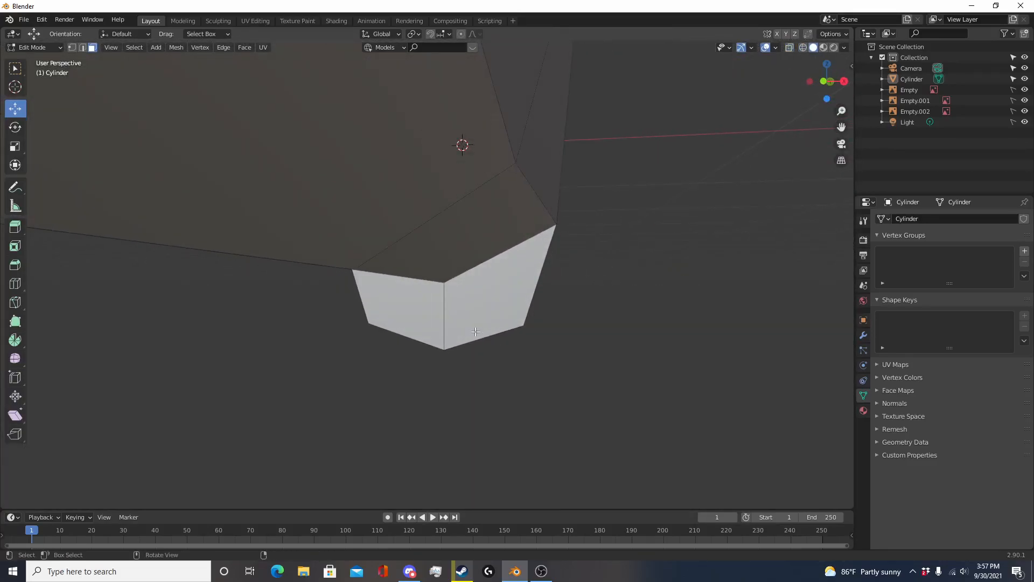
pyautogui.press('KP_3')
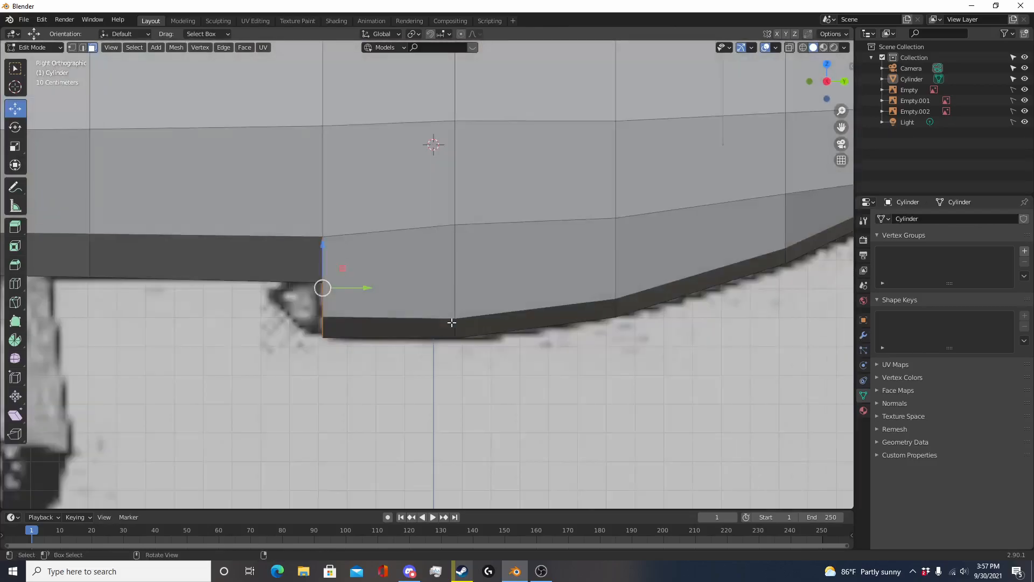
pyautogui.hotkey('shift', 'z')
pyautogui.scroll(-2, 460, 323)
pyautogui.keyDown('shift'); pyautogui.moveTo(454, 278); pyautogui.dragTo(496, 289, button='middle'); pyautogui.keyUp('shift')
pyautogui.press('e')
pyautogui.rightClick(514, 293)
pyautogui.hotkey('ctrl', 'z')
pyautogui.hotkey('shift', 'z')
# Step: Inset the scoop's two front faces with a thickness of about 0.041 m to form an intake frame
pyautogui.moveTo(513, 367); pyautogui.dragTo(575, 361, button='middle')
pyautogui.scroll(3, 545, 364)
pyautogui.moveTo(456, 403); pyautogui.dragTo(623, 428, button='middle')
pyautogui.press('i')
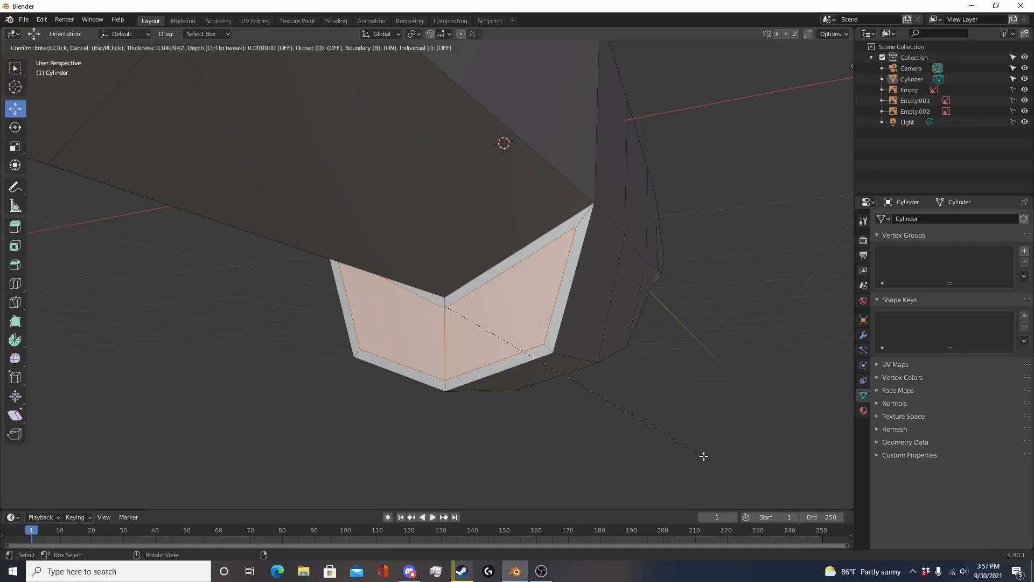
pyautogui.click(704, 457)
pyautogui.moveTo(605, 450); pyautogui.dragTo(540, 481, button='middle')
pyautogui.scroll(-2, 541, 481)
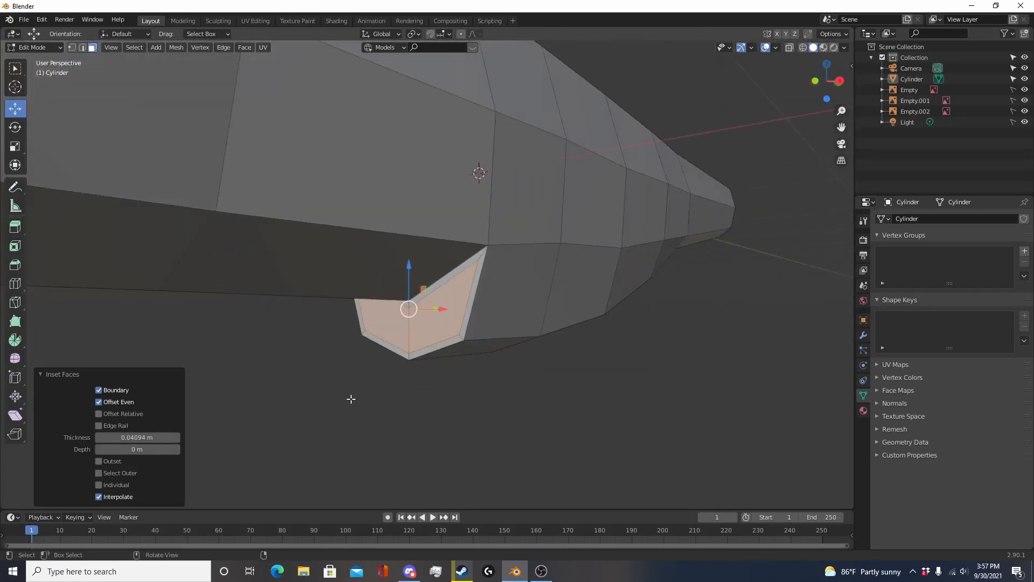
# Step: Select the upper corner vertices of the scoop's intake frame on both sides and move them down along Z
pyautogui.hotkey('alt', 'a')
pyautogui.press('c')
pyautogui.click(488, 247)
pyautogui.rightClick(488, 247)
pyautogui.moveTo(354, 325); pyautogui.dragTo(509, 300, button='middle')
pyautogui.press('c')
pyautogui.click(509, 253)
pyautogui.rightClick(511, 250)
pyautogui.press('c')
pyautogui.moveTo(383, 251); pyautogui.dragTo(372, 239)
pyautogui.rightClick(363, 237)
pyautogui.moveTo(363, 237); pyautogui.dragTo(346, 277, button='middle')
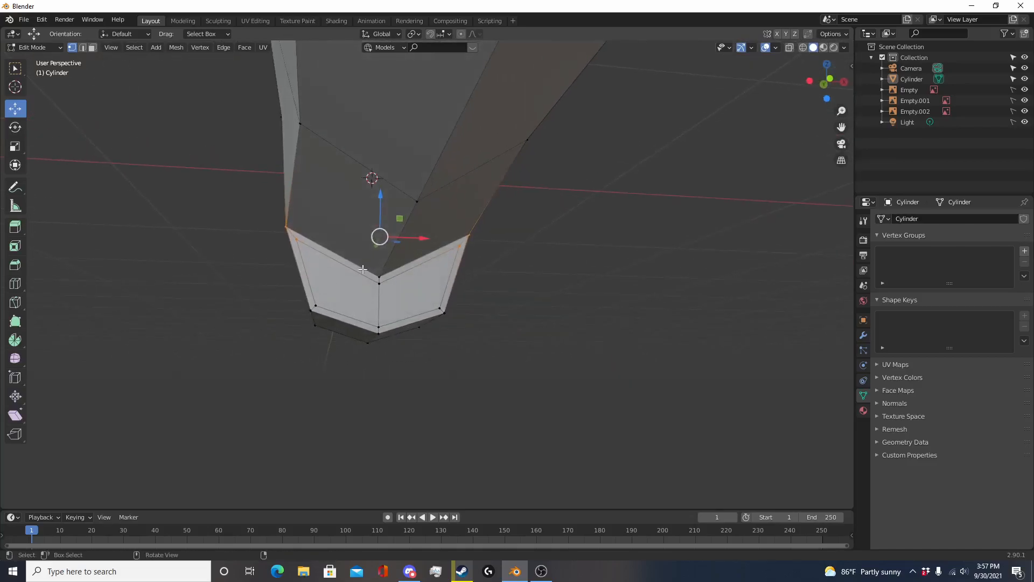
pyautogui.moveTo(384, 193); pyautogui.dragTo(387, 230)
# Step: Scale the intake frame's upper corner vertices along X and check the shape in Object Mode
pyautogui.moveTo(636, 295); pyautogui.dragTo(614, 295, button='middle')
pyautogui.press('s')
pyautogui.press('x')
pyautogui.click(584, 300)
pyautogui.press('Tab')
pyautogui.moveTo(587, 351); pyautogui.dragTo(409, 373, button='middle')
pyautogui.moveTo(405, 304); pyautogui.dragTo(439, 303, button='middle')
# Step: Select the fuselage's lower side vertices just ahead of the scoop on both sides and lower them slightly
pyautogui.press('Tab')
pyautogui.keyDown('shift'); pyautogui.moveTo(256, 280); pyautogui.dragTo(353, 284, button='middle'); pyautogui.keyUp('shift')
pyautogui.moveTo(353, 284); pyautogui.dragTo(436, 286, button='middle')
pyautogui.scroll(2, 458, 253)
pyautogui.press('c')
pyautogui.click(464, 245)
pyautogui.rightClick(462, 245)
pyautogui.moveTo(253, 275); pyautogui.dragTo(349, 248, button='middle')
pyautogui.press('c')
pyautogui.click(411, 241)
pyautogui.rightClick(412, 240)
pyautogui.moveTo(464, 209); pyautogui.dragTo(473, 219)
# Step: Inspect the reshaped transition between the fuselage belly and the scoop in Object Mode and Edit Mode
pyautogui.press('Tab')
pyautogui.scroll(-3, 538, 297)
pyautogui.moveTo(564, 319); pyautogui.dragTo(530, 295, button='middle')
pyautogui.press('Tab')
pyautogui.scroll(1, 486, 301)
pyautogui.press('c')
pyautogui.click(438, 226)
pyautogui.rightClick(440, 226)
pyautogui.press('Tab')
pyautogui.scroll(-4, 616, 354)
pyautogui.moveTo(615, 354); pyautogui.dragTo(560, 359, button='middle')
pyautogui.scroll(5, 560, 359)
pyautogui.press('Tab')
pyautogui.keyDown('shift'); pyautogui.moveTo(510, 438); pyautogui.dragTo(409, 357, button='middle'); pyautogui.keyUp('shift')
# Step: Select the two inset faces of the scoop's front and extrude them inward to hollow out the intake
pyautogui.moveTo(394, 294); pyautogui.dragTo(462, 319, button='middle')
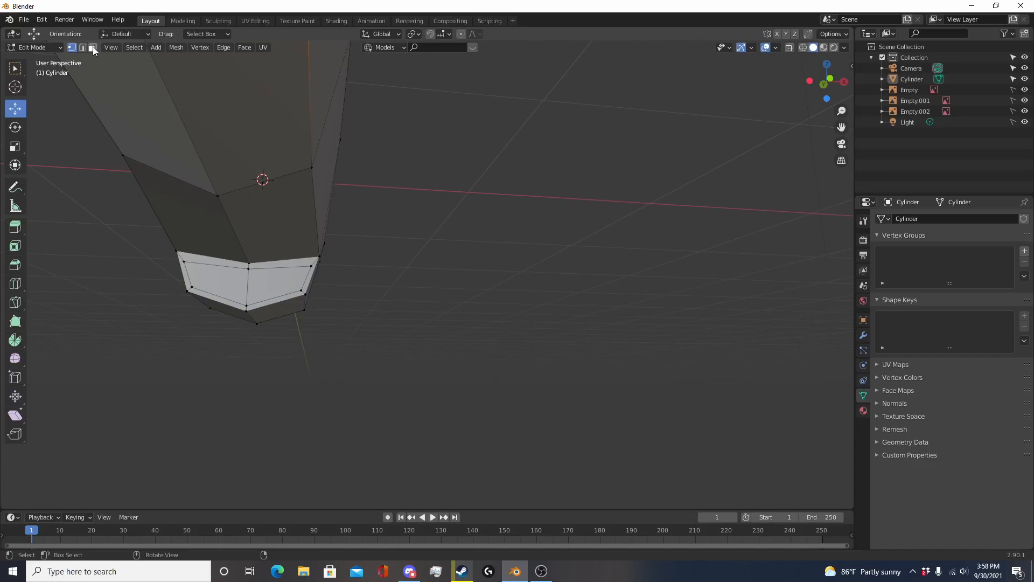
pyautogui.moveTo(240, 286); pyautogui.dragTo(255, 283)
pyautogui.rightClick(256, 281)
pyautogui.press('KP_Decimal')
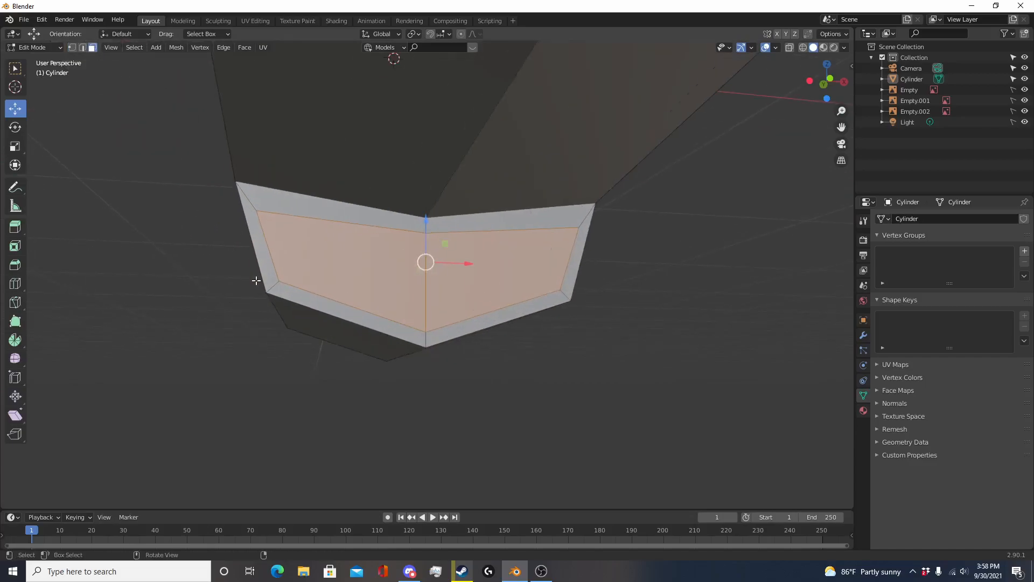
pyautogui.scroll(-4, 487, 312)
pyautogui.moveTo(544, 317); pyautogui.dragTo(574, 309, button='middle')
pyautogui.scroll(3, 551, 322)
pyautogui.press('e')
pyautogui.click(495, 291)
pyautogui.press('Tab')
pyautogui.moveTo(423, 302); pyautogui.dragTo(470, 305, button='middle')
# Step: Select the frame faces around the intake opening and extrude them forward about 0.145 m in the side view
pyautogui.press('Tab')
pyautogui.scroll(2, 468, 269)
pyautogui.click(476, 225)
pyautogui.keyDown('shift'); pyautogui.click(512, 266); pyautogui.keyUp('shift')
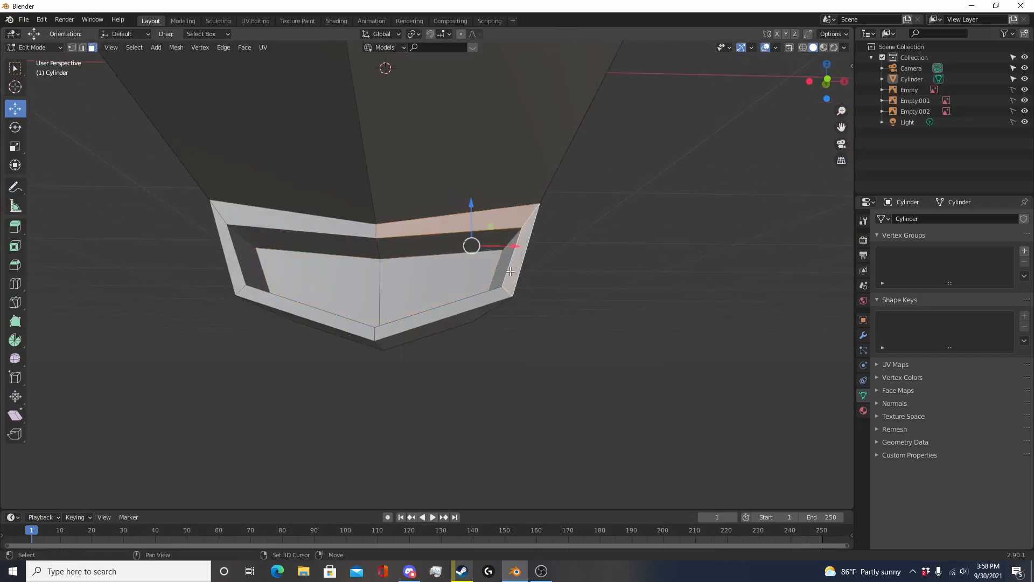
pyautogui.keyDown('shift'); pyautogui.click(398, 324); pyautogui.keyUp('shift')
pyautogui.keyDown('shift'); pyautogui.click(348, 325); pyautogui.keyUp('shift')
pyautogui.keyDown('shift'); pyautogui.click(241, 216); pyautogui.keyUp('shift')
pyautogui.scroll(-3, 364, 365)
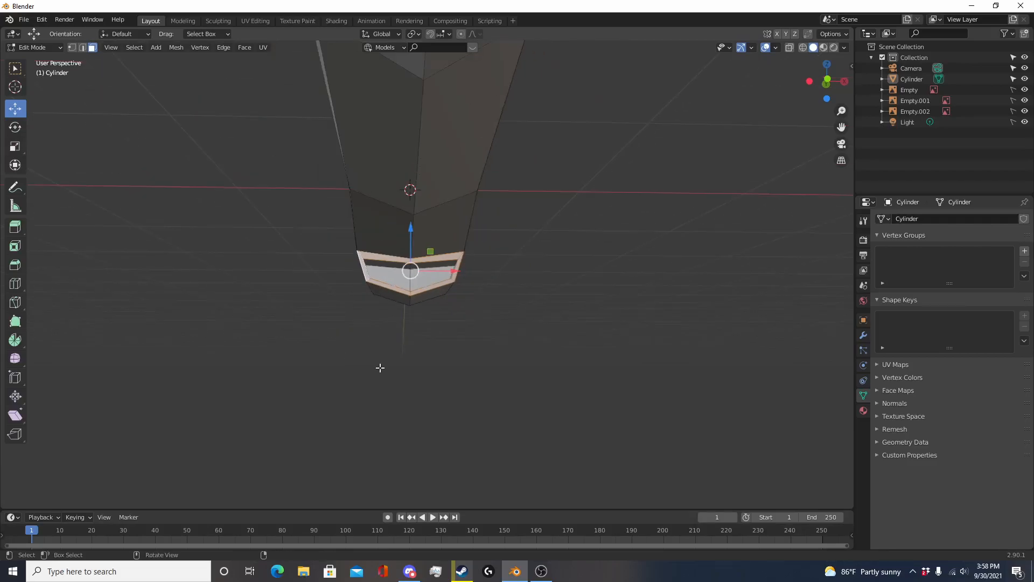
pyautogui.press('KP_3')
pyautogui.press('e')
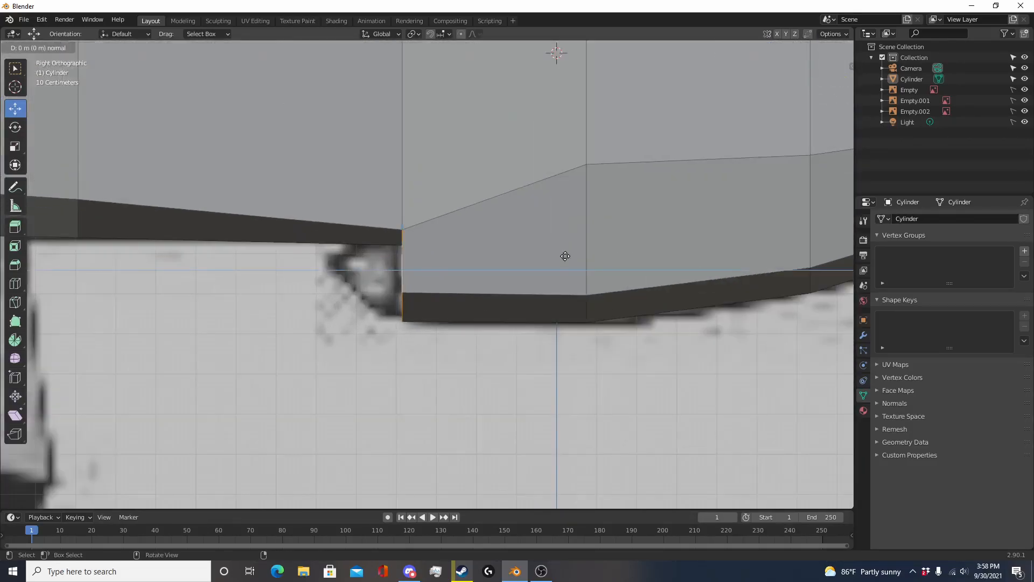
pyautogui.click(506, 254)
# Step: Rotate the extruded intake frame faces about -34.4° in the side view and move them onto the blueprint's slanted intake lip
pyautogui.moveTo(507, 254); pyautogui.dragTo(530, 277, button='middle')
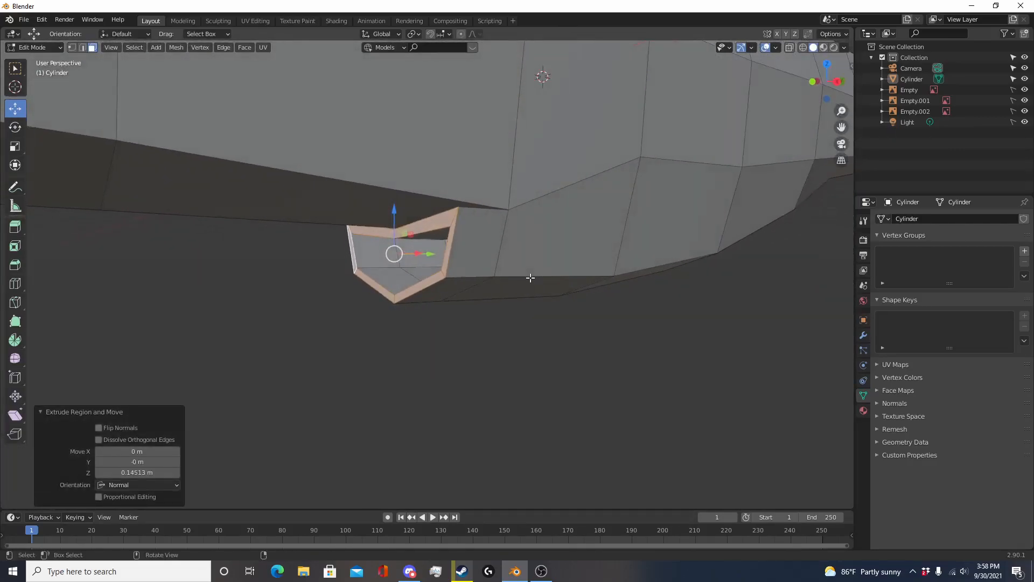
pyautogui.press('KP_3')
pyautogui.scroll(4, 530, 278)
pyautogui.press('s')
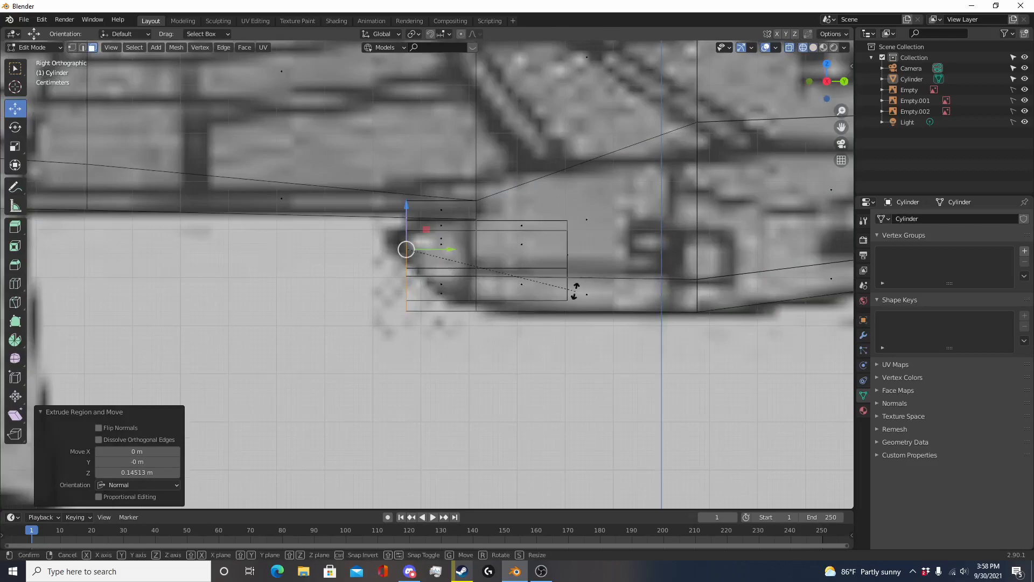
pyautogui.press('r')
pyautogui.click(553, 196)
pyautogui.press('g')
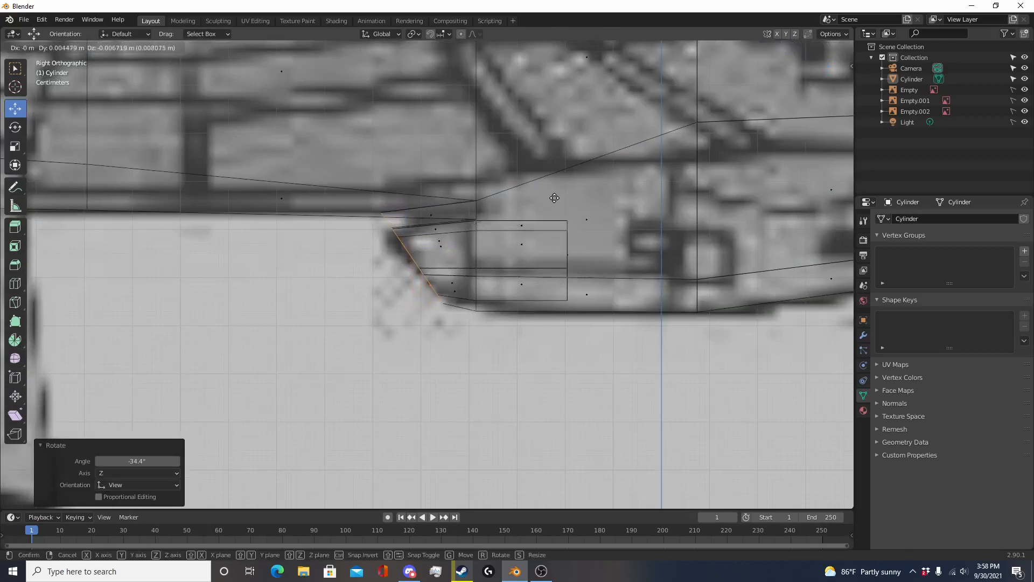
pyautogui.click(556, 209)
pyautogui.click(554, 184)
pyautogui.press('g')
pyautogui.click(552, 175)
# Step: Select the two centre vertices on the upper edge of the intake frame and raise them slightly along Z
pyautogui.press('Tab')
pyautogui.scroll(-5, 558, 264)
pyautogui.hotkey('shift', 'z')
pyautogui.moveTo(539, 359); pyautogui.dragTo(616, 355, button='middle')
pyautogui.press('Tab')
pyautogui.press('KP_Decimal')
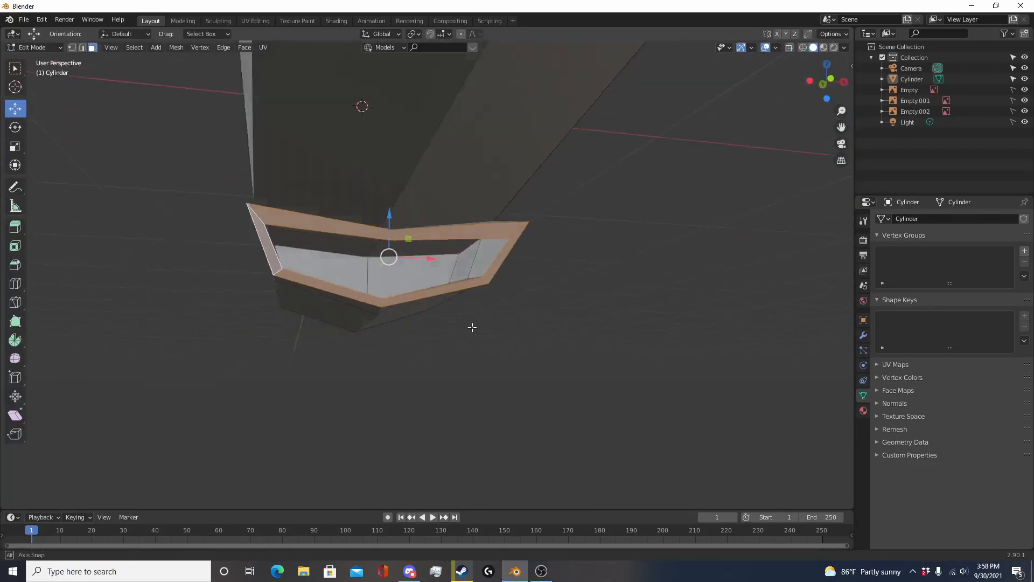
pyautogui.click(73, 48)
pyautogui.click(340, 221)
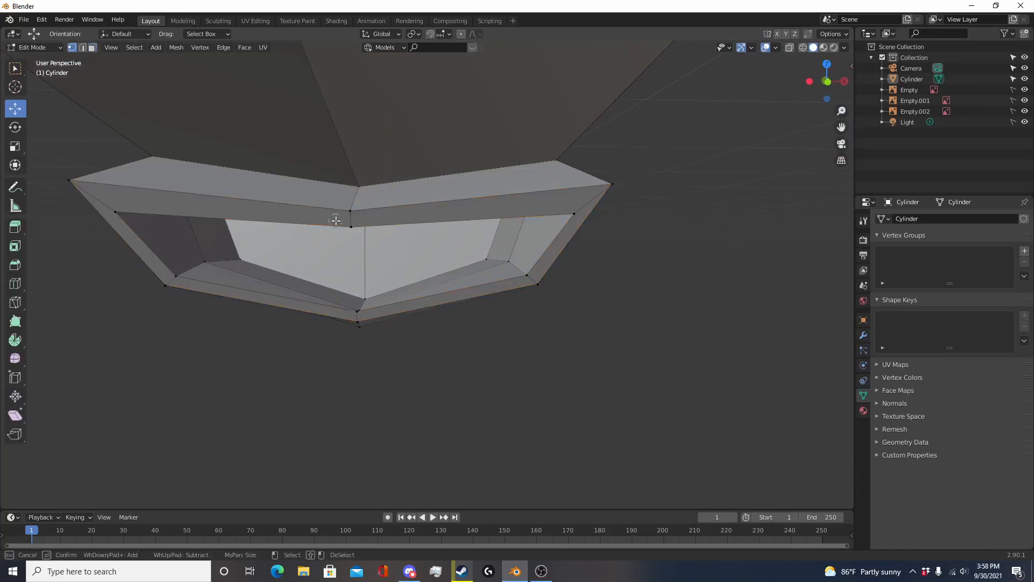
pyautogui.keyDown('shift'); pyautogui.click(351, 209); pyautogui.keyUp('shift')
pyautogui.moveTo(351, 177); pyautogui.dragTo(351, 175)
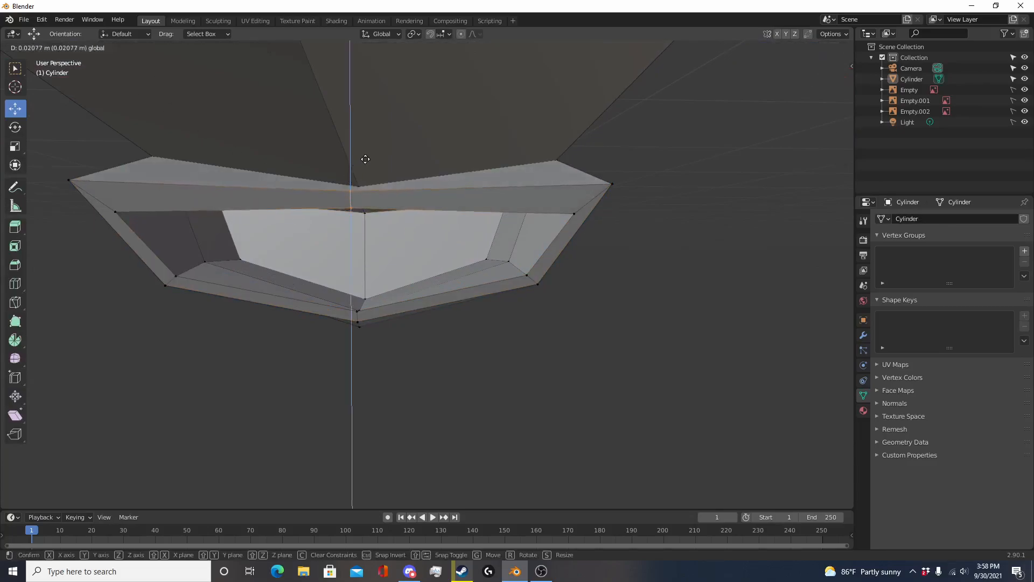
pyautogui.click(351, 175)
# Step: Add the vertices near the intake frame's upper corners on both sides to the selection and shift them slightly to refine the rim
pyautogui.scroll(-1, 280, 194)
pyautogui.press('c')
pyautogui.moveTo(143, 200); pyautogui.dragTo(179, 228)
pyautogui.press('Escape')
pyautogui.press('c')
pyautogui.moveTo(550, 225); pyautogui.dragTo(579, 199)
pyautogui.press('Escape')
pyautogui.moveTo(368, 172); pyautogui.dragTo(367, 183)
pyautogui.moveTo(366, 183); pyautogui.dragTo(393, 305, button='middle')
pyautogui.moveTo(399, 218); pyautogui.dragTo(418, 211)
# Step: Examine the fuselage and intake in Object Mode and compare them with the side-view blueprint in X-ray wireframe
pyautogui.press('Tab')
pyautogui.scroll(-9, 459, 273)
pyautogui.moveTo(459, 273); pyautogui.dragTo(695, 259, button='middle')
pyautogui.scroll(-5, 584, 286)
pyautogui.moveTo(584, 286); pyautogui.dragTo(384, 347, button='middle')
pyautogui.press('KP_3')
pyautogui.hotkey('alt', 'z')
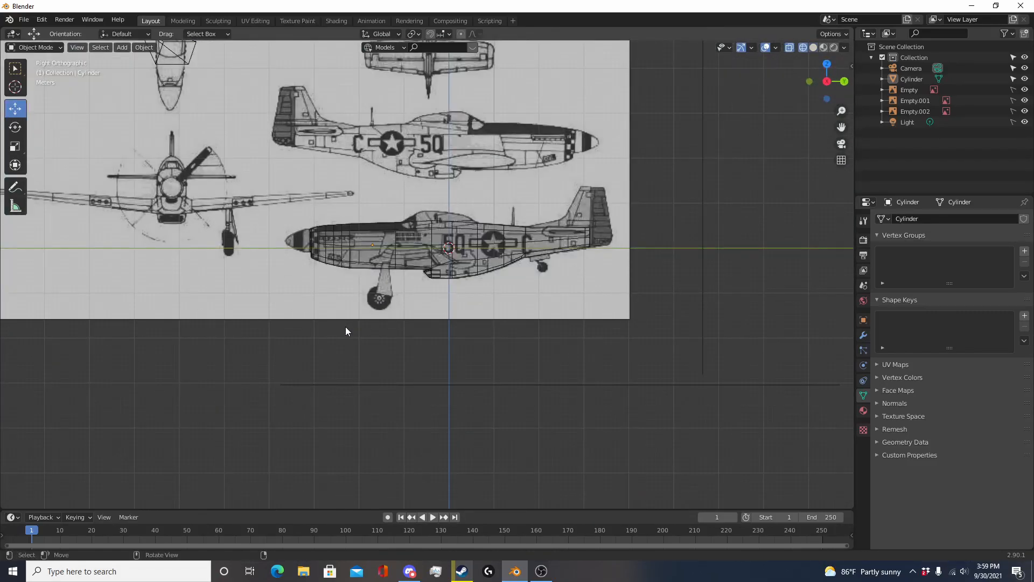
pyautogui.scroll(3, 599, 263)
pyautogui.keyDown('shift'); pyautogui.moveTo(625, 297); pyautogui.dragTo(515, 355, button='middle'); pyautogui.keyUp('shift')
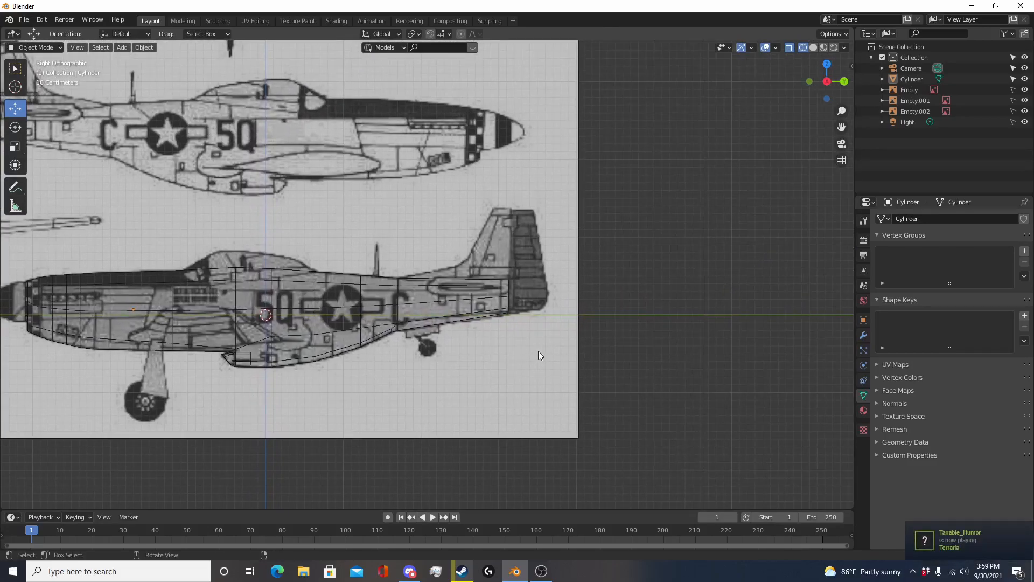
pyautogui.keyDown('shift'); pyautogui.moveTo(364, 333); pyautogui.dragTo(587, 288, button='middle'); pyautogui.keyUp('shift')
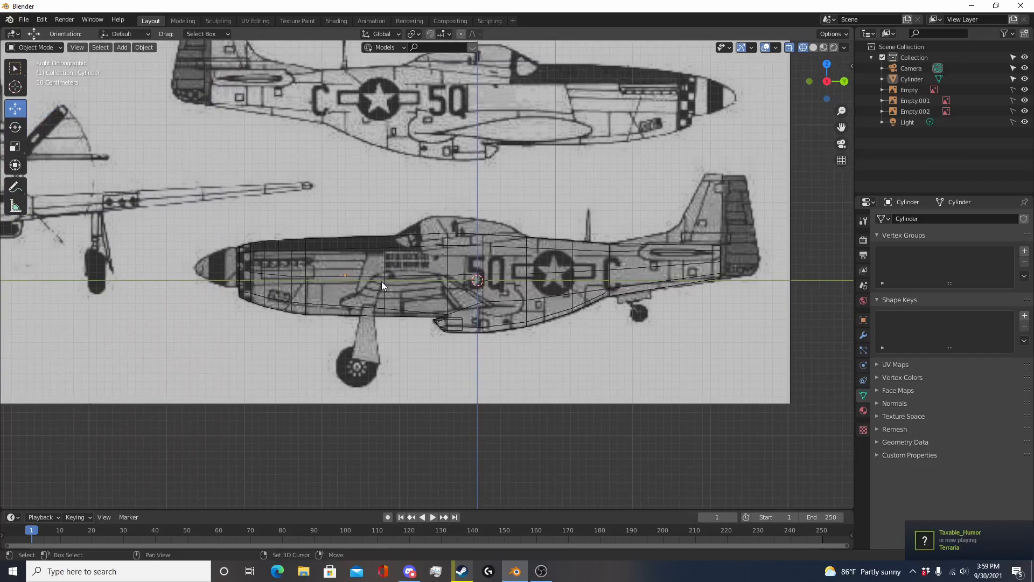
# Step: Add a cube mesh for the wing and scale it down to roughly a quarter of its size
pyautogui.scroll(-1, 420, 277)
pyautogui.scroll(4, 469, 283)
pyautogui.hotkey('shift', 'a')
pyautogui.moveTo(472, 272)
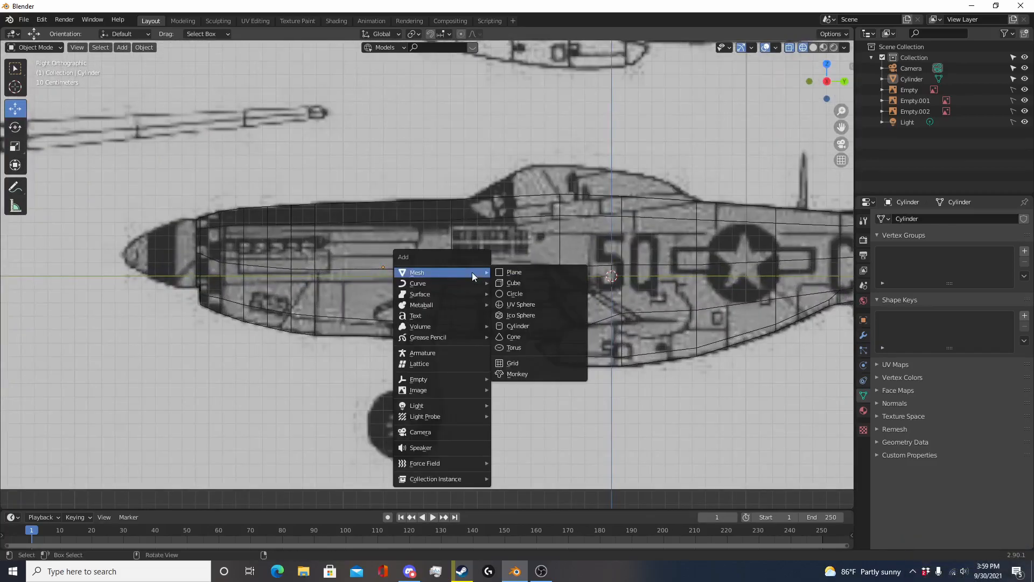
pyautogui.click(513, 282)
pyautogui.scroll(-3, 584, 339)
pyautogui.press('s')
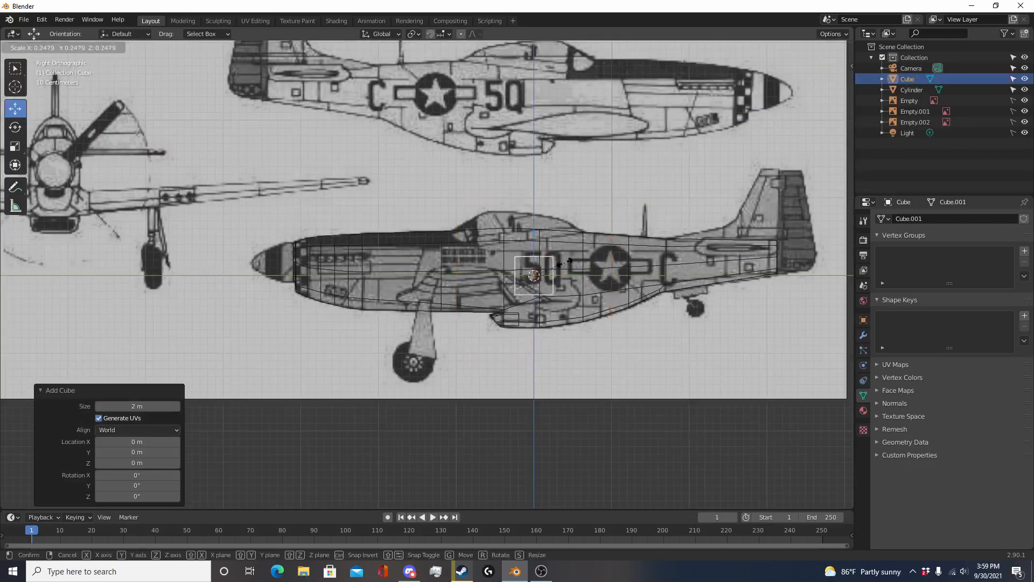
pyautogui.click(564, 264)
# Step: Move the cube onto the blueprint's wing root in the side view and scale it down to about 0.076
pyautogui.press('g')
pyautogui.click(485, 282)
pyautogui.scroll(4, 517, 334)
pyautogui.keyDown('shift'); pyautogui.moveTo(518, 331); pyautogui.dragTo(485, 314, button='middle'); pyautogui.keyUp('shift')
pyautogui.press('s')
pyautogui.click(459, 317)
pyautogui.press('g')
pyautogui.click(463, 325)
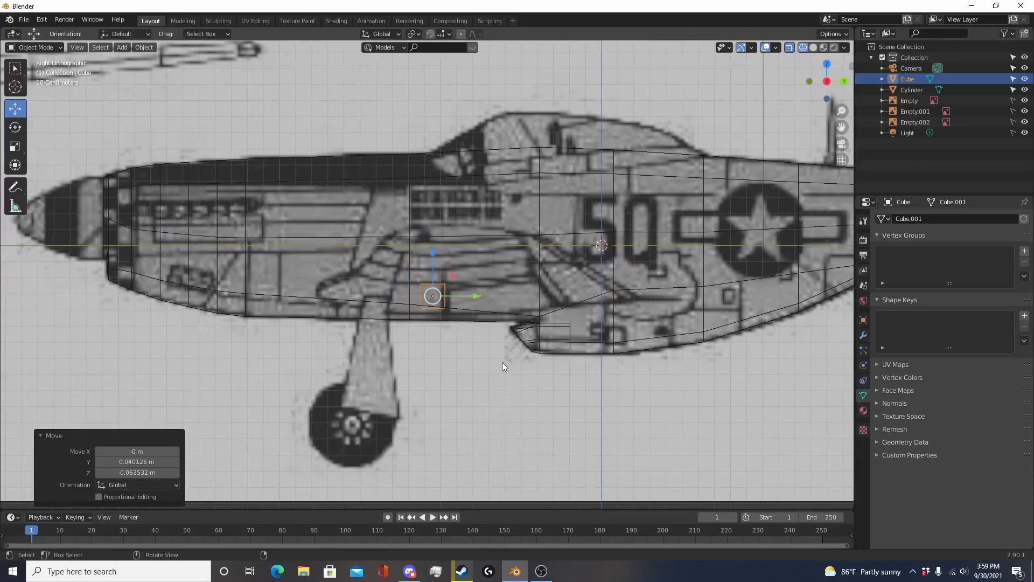
# Step: Move the cube about 2.36 m sideways out of the fuselage along X in solid shading
pyautogui.press('Tab')
pyautogui.scroll(2, 504, 364)
pyautogui.press('Tab')
pyautogui.scroll(-5, 489, 359)
pyautogui.hotkey('shift', 'z')
pyautogui.moveTo(379, 320)
pyautogui.mouseDown(button='middle')
pyautogui.moveTo(494, 328)
pyautogui.moveTo(501, 425)
pyautogui.moveTo(492, 397)
pyautogui.moveTo(501, 350)
pyautogui.mouseUp(button='middle')
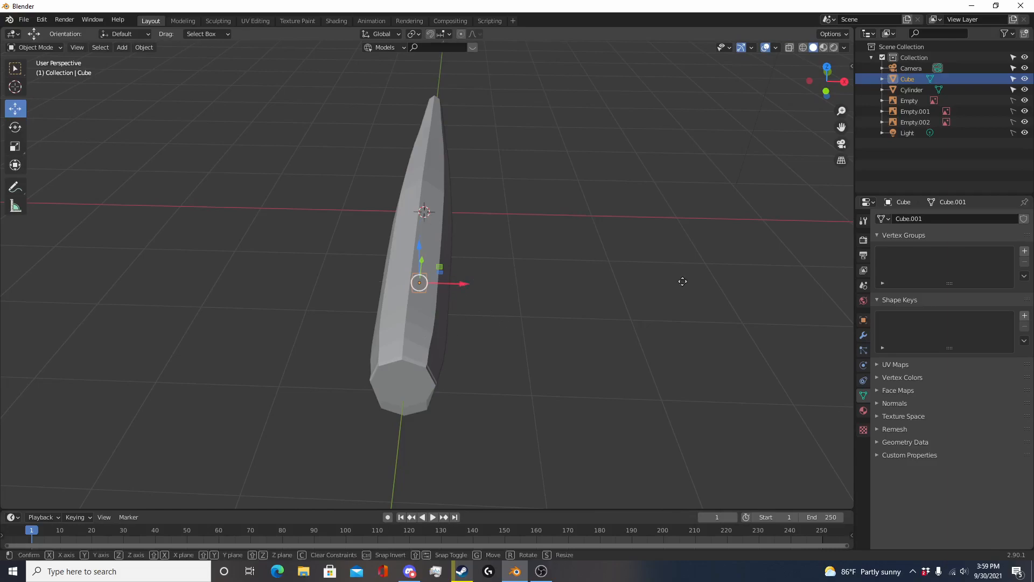
pyautogui.moveTo(467, 292); pyautogui.dragTo(659, 357)
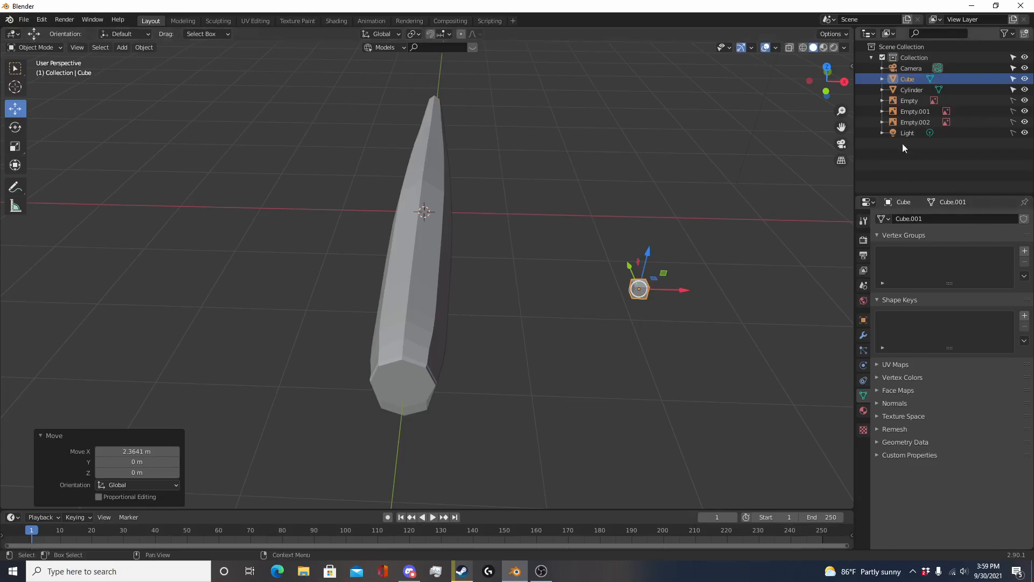
# Step: Show the cube's transform values and set its X location to 0 m to centre it on the fuselage
pyautogui.press('n')
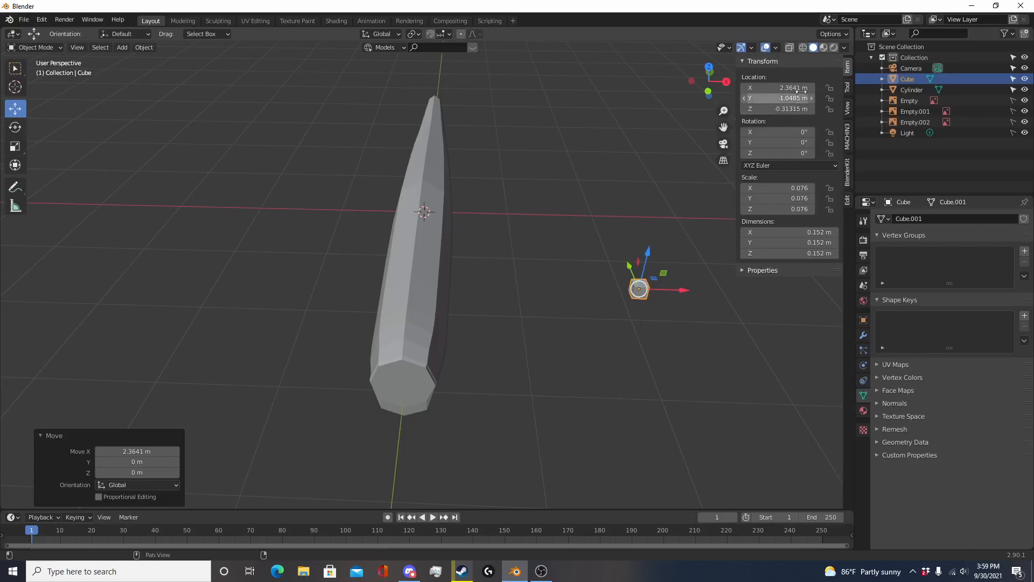
pyautogui.click(742, 61)
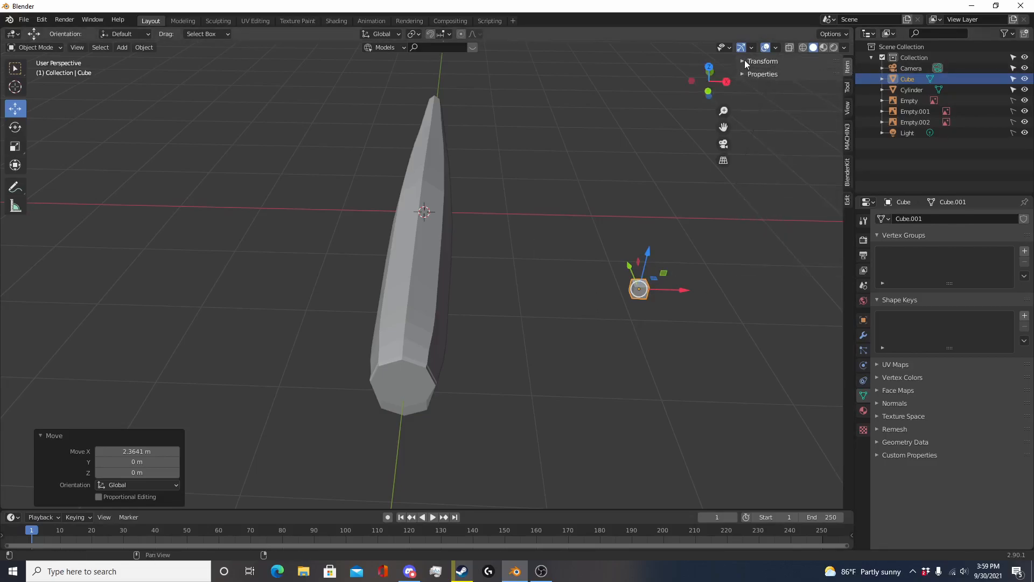
pyautogui.click(745, 62)
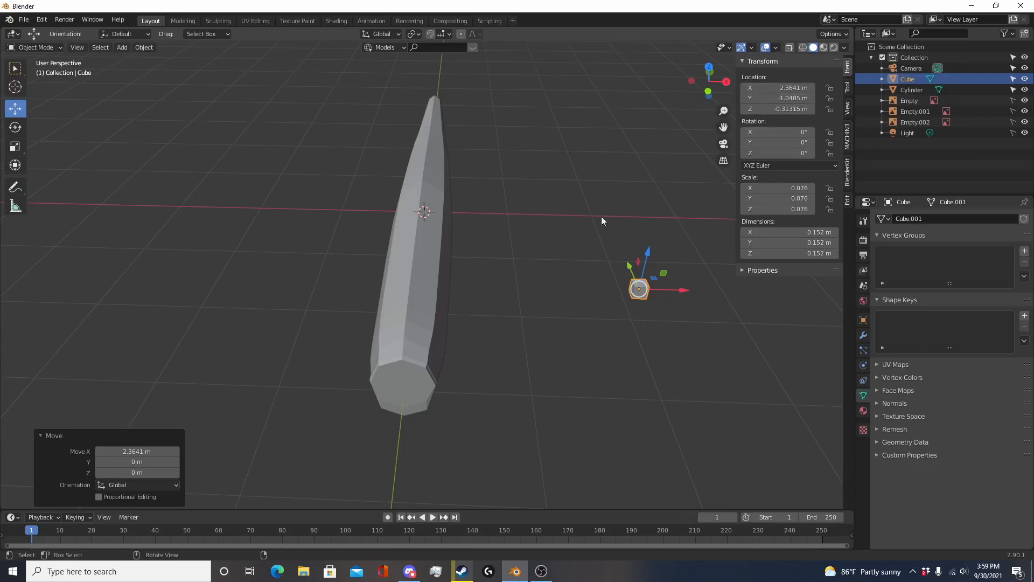
pyautogui.scroll(-2, 486, 331)
pyautogui.moveTo(585, 310); pyautogui.dragTo(580, 267, button='middle')
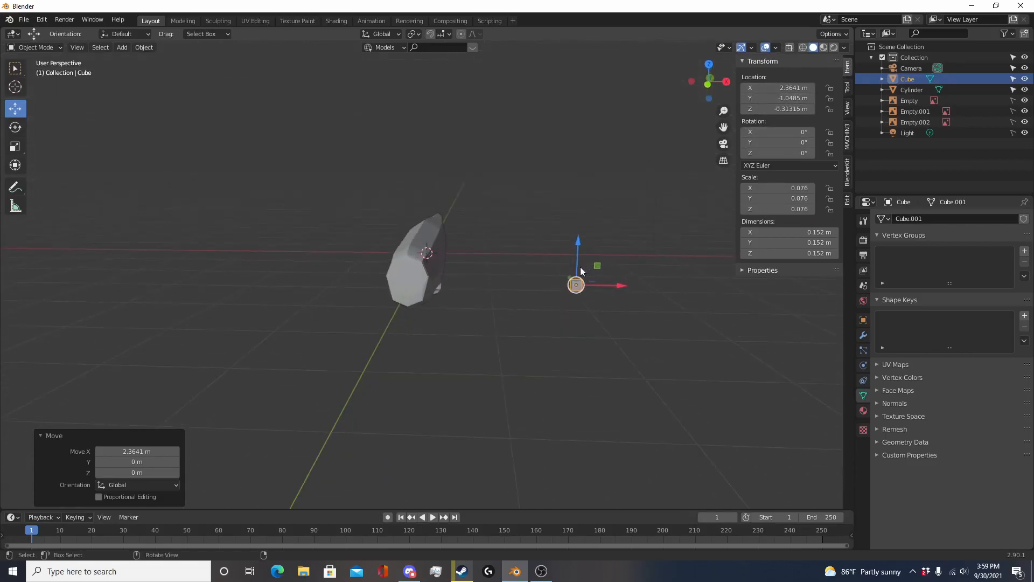
pyautogui.moveTo(670, 319); pyautogui.dragTo(677, 339, button='middle')
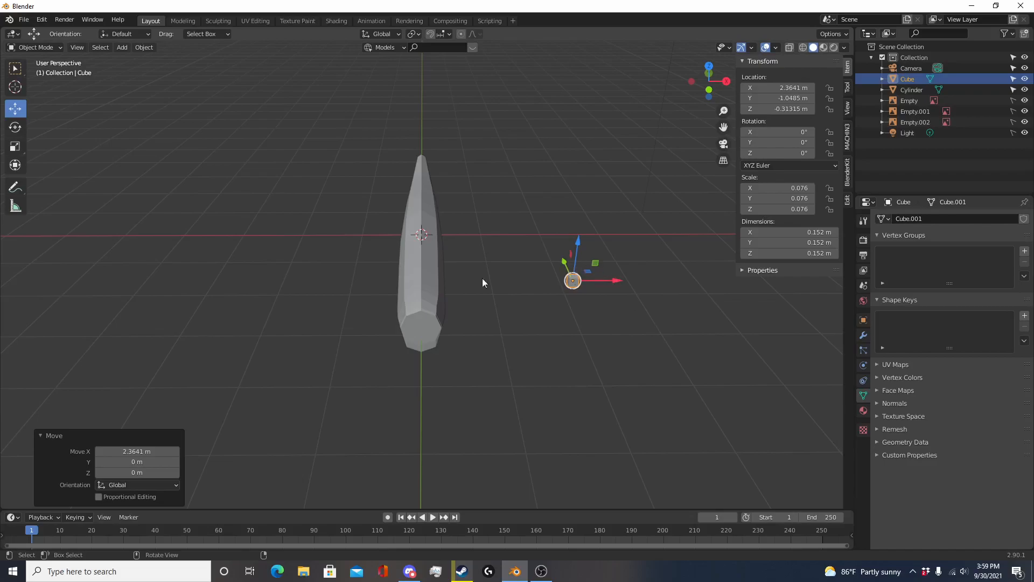
pyautogui.moveTo(465, 345)
pyautogui.mouseDown(button='middle')
pyautogui.moveTo(156, 422)
pyautogui.moveTo(209, 412)
pyautogui.moveTo(495, 300)
pyautogui.mouseUp(button='middle')
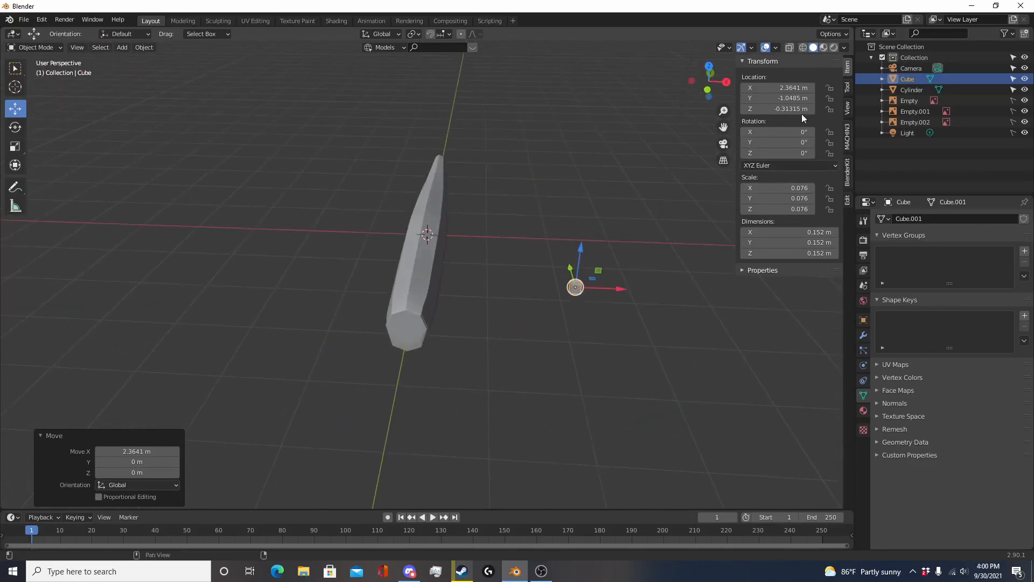
pyautogui.click(795, 88)
pyautogui.write('0')
pyautogui.press('Return')
# Step: Switch to wireframe shading and select the cube inside the fuselage in the right side view
pyautogui.moveTo(431, 253); pyautogui.dragTo(419, 246, button='middle')
pyautogui.moveTo(415, 312); pyautogui.dragTo(362, 322, button='middle')
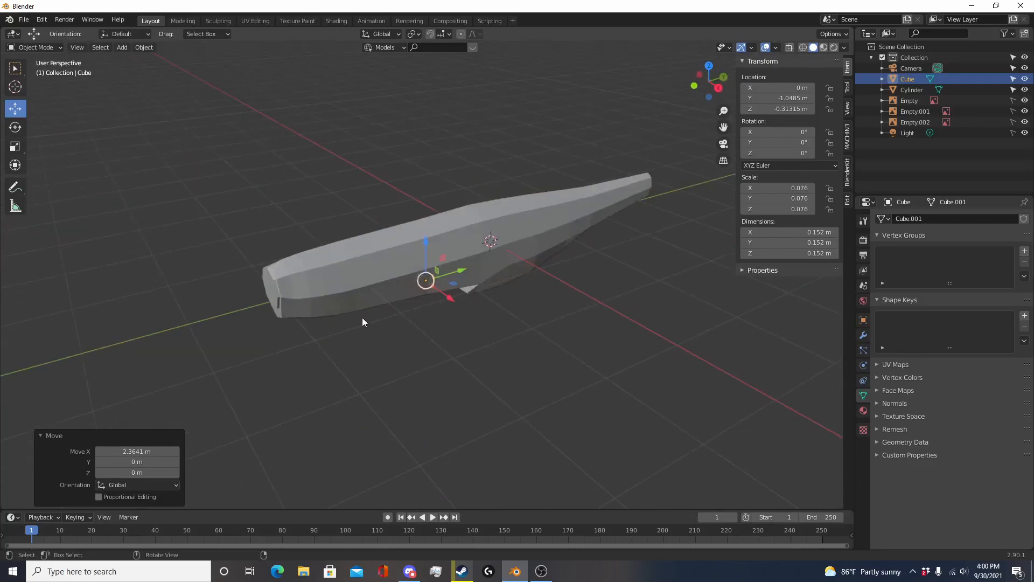
pyautogui.click(525, 272)
pyautogui.moveTo(490, 306); pyautogui.dragTo(422, 293, button='middle')
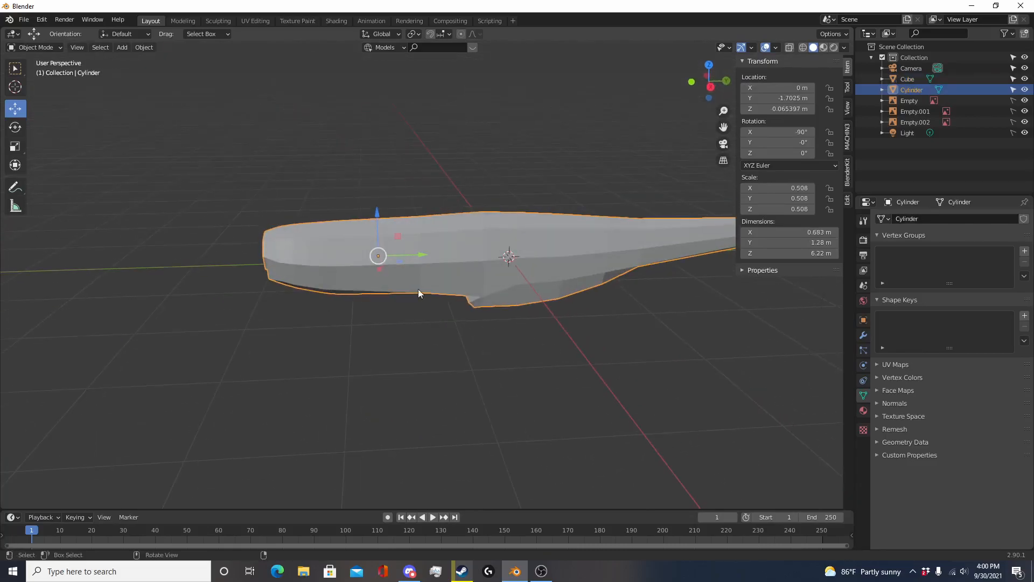
pyautogui.hotkey('shift', 'z')
pyautogui.click(427, 283)
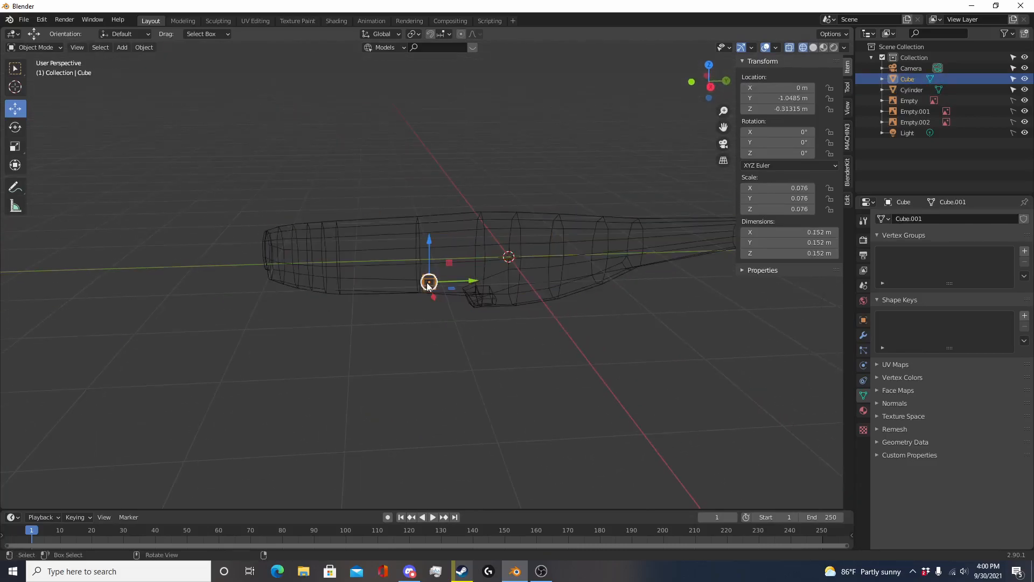
pyautogui.press('KP_3')
pyautogui.scroll(8, 427, 282)
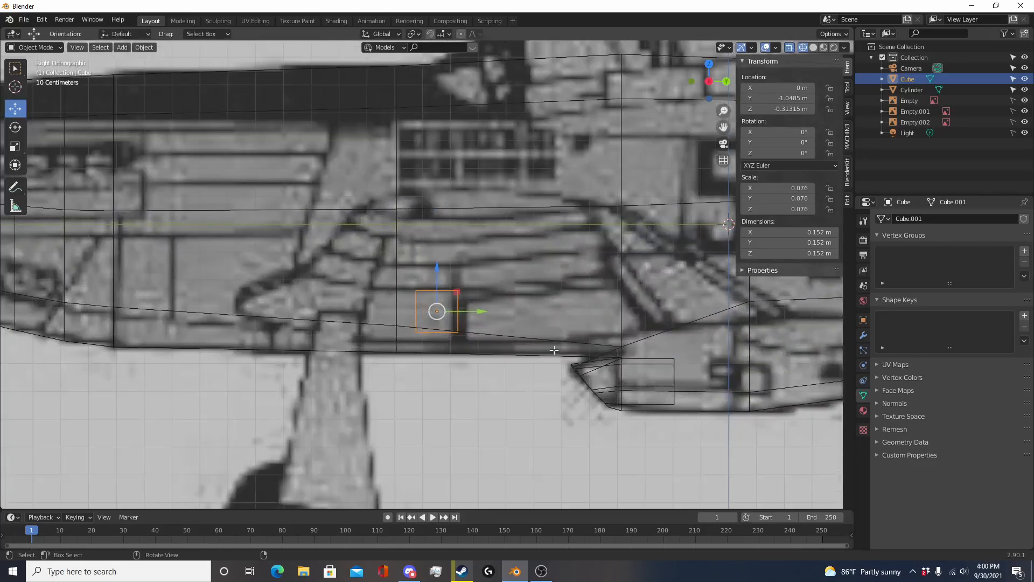
# Step: Select all of the cube's vertices in Edit Mode and scale them up slightly along Z to fit the wing's thickness
pyautogui.press('Tab')
pyautogui.keyDown('shift'); pyautogui.moveTo(529, 337); pyautogui.dragTo(562, 330, button='middle'); pyautogui.keyUp('shift')
pyautogui.hotkey('alt', 'a')
pyautogui.moveTo(446, 336)
pyautogui.mouseDown()
pyautogui.moveTo(460, 323)
pyautogui.moveTo(461, 281)
pyautogui.mouseUp()
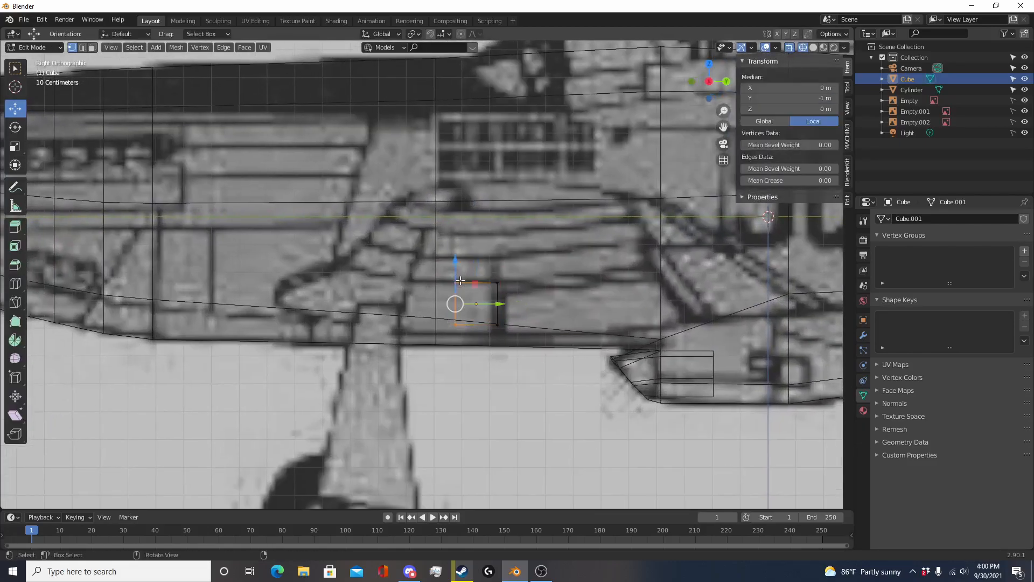
pyautogui.scroll(-1, 499, 347)
pyautogui.keyDown('shift'); pyautogui.moveTo(500, 348); pyautogui.dragTo(517, 351, button='middle'); pyautogui.keyUp('shift')
pyautogui.hotkey('alt', 'a')
pyautogui.press('c')
pyautogui.moveTo(477, 321)
pyautogui.mouseDown()
pyautogui.moveTo(470, 286)
pyautogui.moveTo(508, 306)
pyautogui.moveTo(504, 319)
pyautogui.mouseUp()
pyautogui.press('Escape')
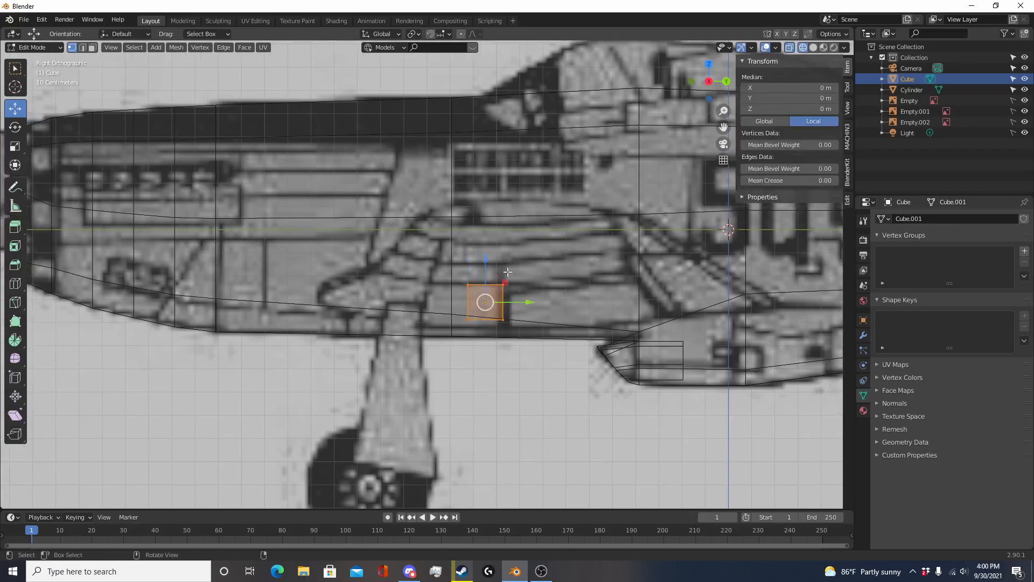
pyautogui.press('s')
pyautogui.press('z')
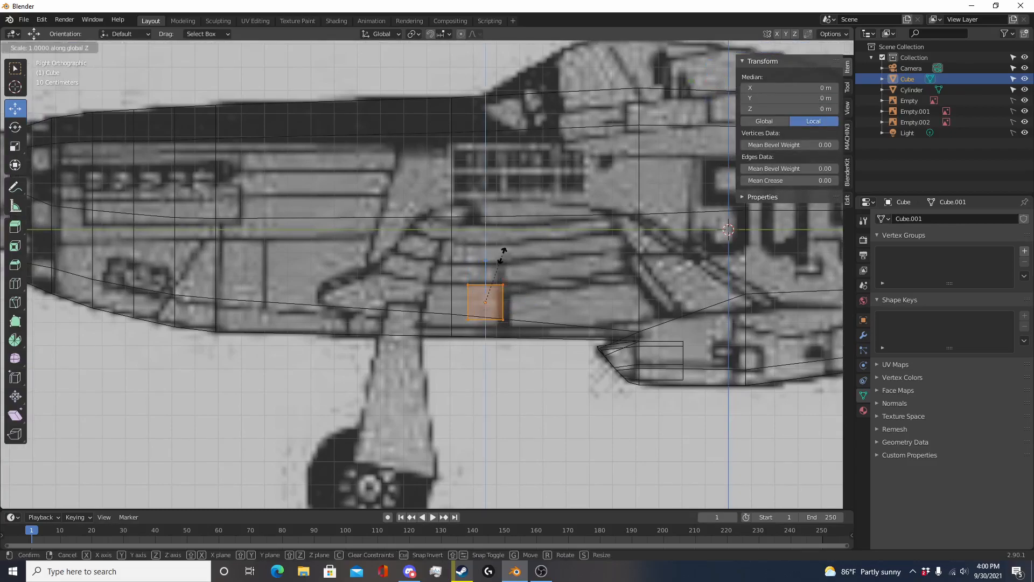
pyautogui.click(506, 236)
# Step: Select the cube's front vertices and extrude them about 0.274 m toward the wing's leading edge
pyautogui.hotkey('alt', 'a')
pyautogui.press('c')
pyautogui.moveTo(469, 327); pyautogui.dragTo(468, 280)
pyautogui.press('Escape')
pyautogui.keyDown('shift'); pyautogui.moveTo(505, 333); pyautogui.dragTo(541, 335, button='middle'); pyautogui.keyUp('shift')
pyautogui.press('e')
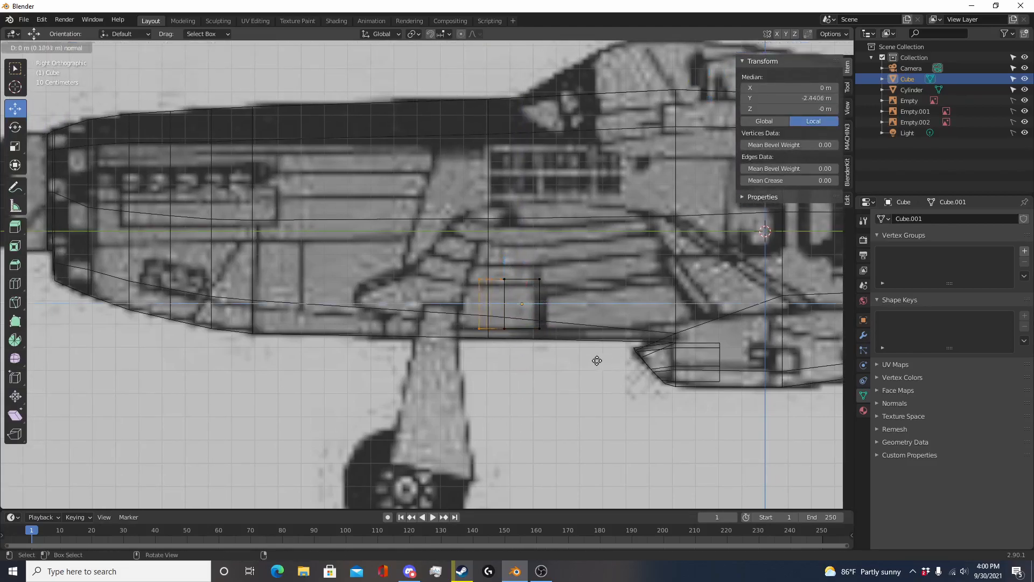
pyautogui.click(563, 360)
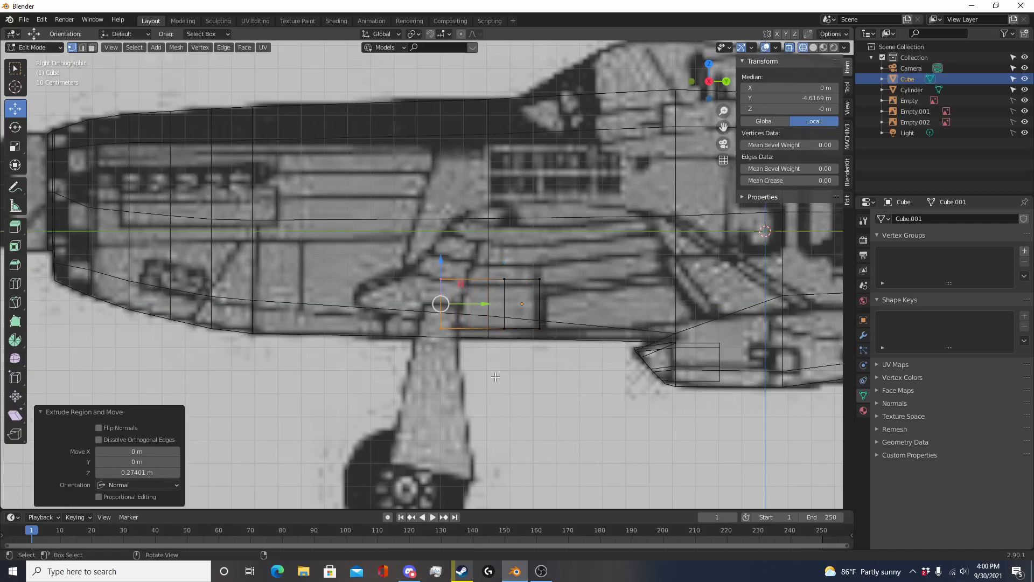
# Step: Scale the extruded front end to 0.268 along Z to taper the wing's leading edge
pyautogui.scroll(2, 512, 377)
pyautogui.scroll(-8, 546, 415)
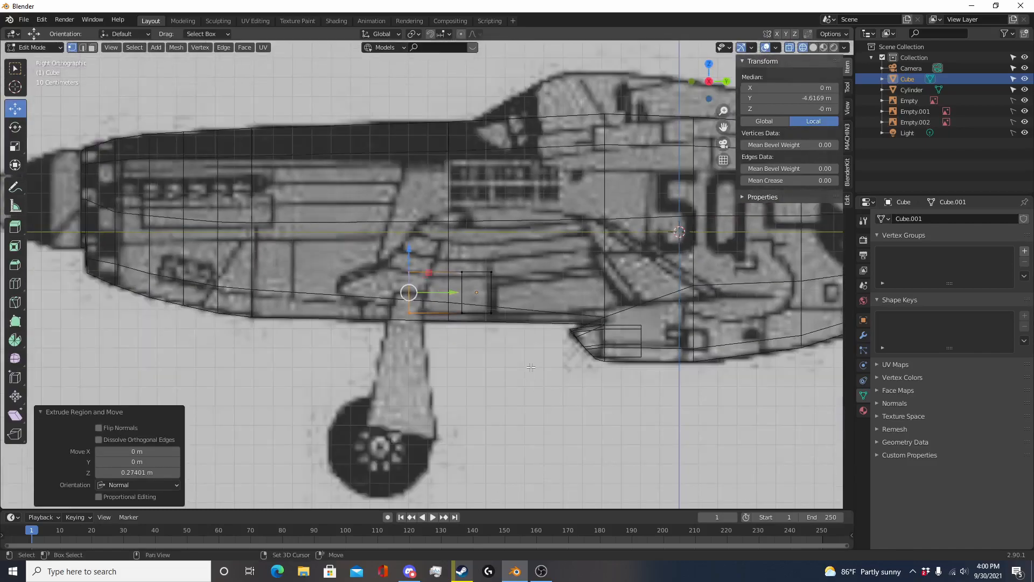
pyautogui.scroll(8, 459, 348)
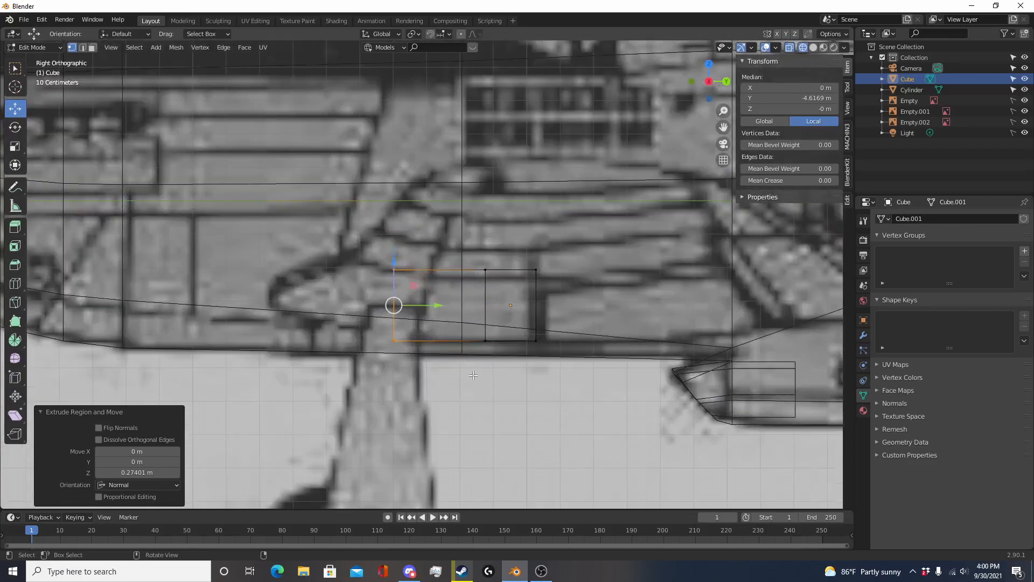
pyautogui.press('s')
pyautogui.press('z')
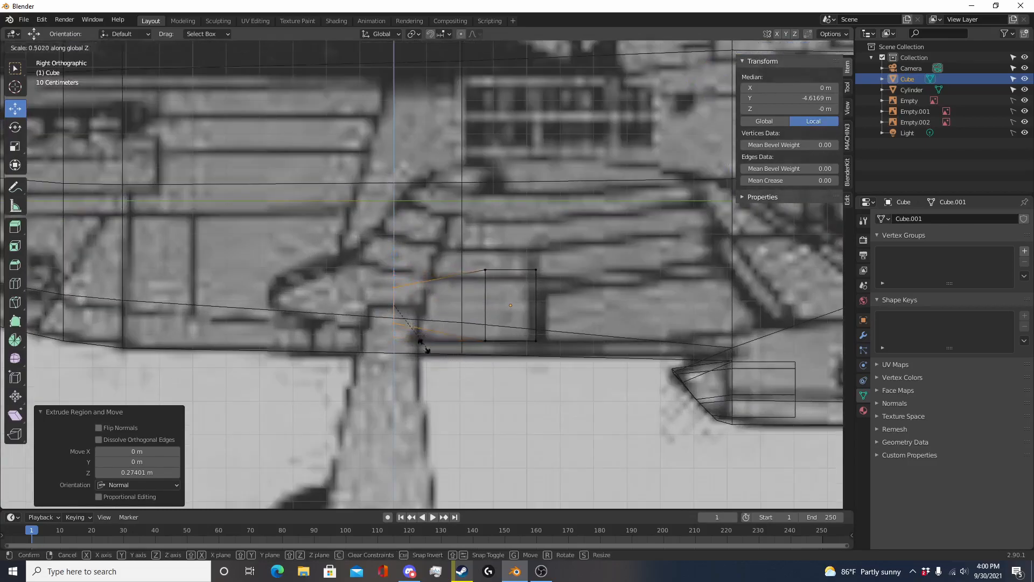
pyautogui.click(412, 329)
# Step: Select the wing profile's rear vertices and extrude them about 1.126 m back toward the wing's trailing edge
pyautogui.scroll(-5, 416, 362)
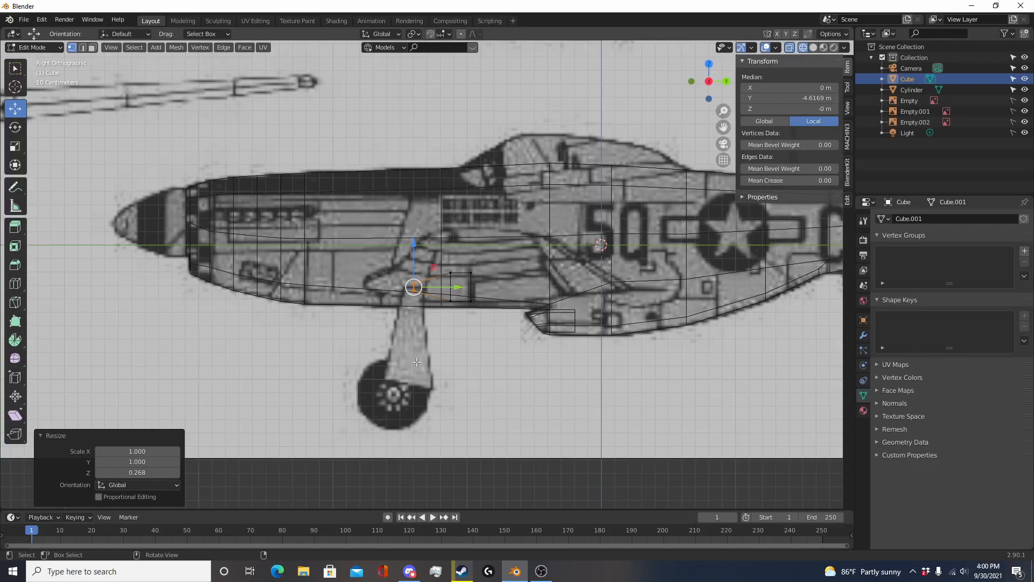
pyautogui.scroll(5, 417, 362)
pyautogui.keyDown('shift'); pyautogui.moveTo(416, 362); pyautogui.dragTo(314, 342, button='middle'); pyautogui.keyUp('shift')
pyautogui.hotkey('alt', 'a')
pyautogui.press('c')
pyautogui.moveTo(434, 320); pyautogui.dragTo(434, 245)
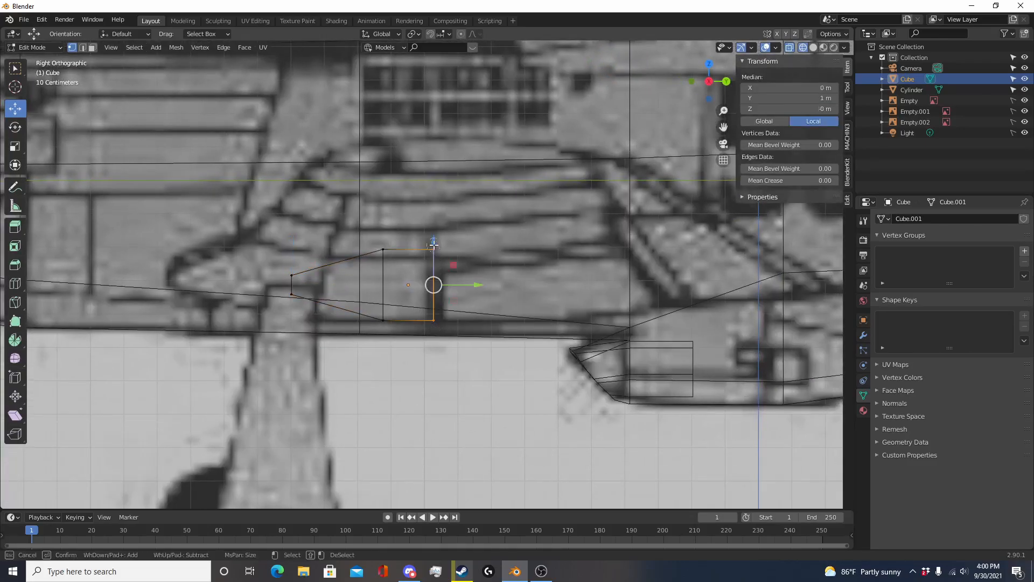
pyautogui.press('Escape')
pyautogui.scroll(-4, 434, 245)
pyautogui.press('e')
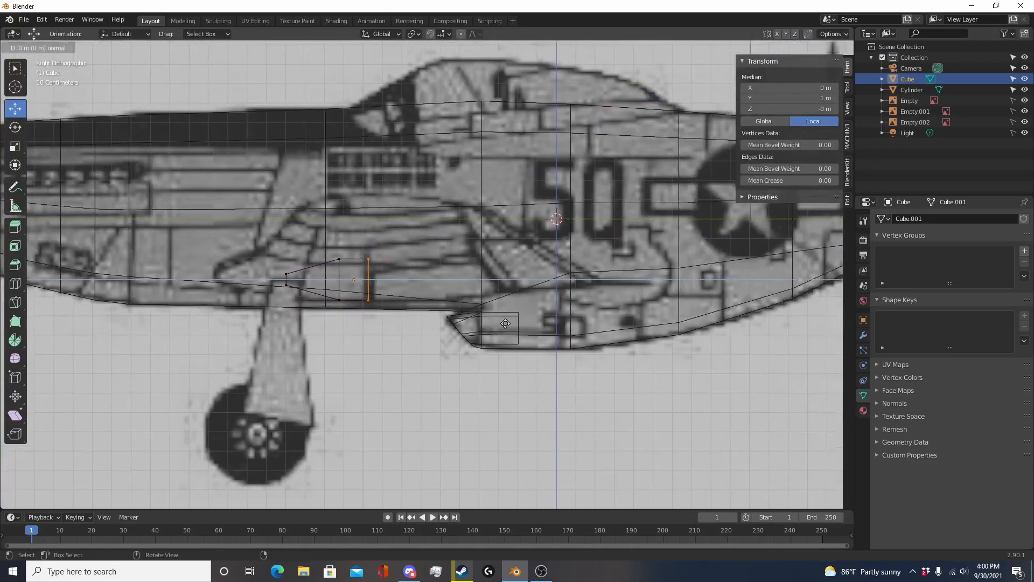
pyautogui.click(723, 334)
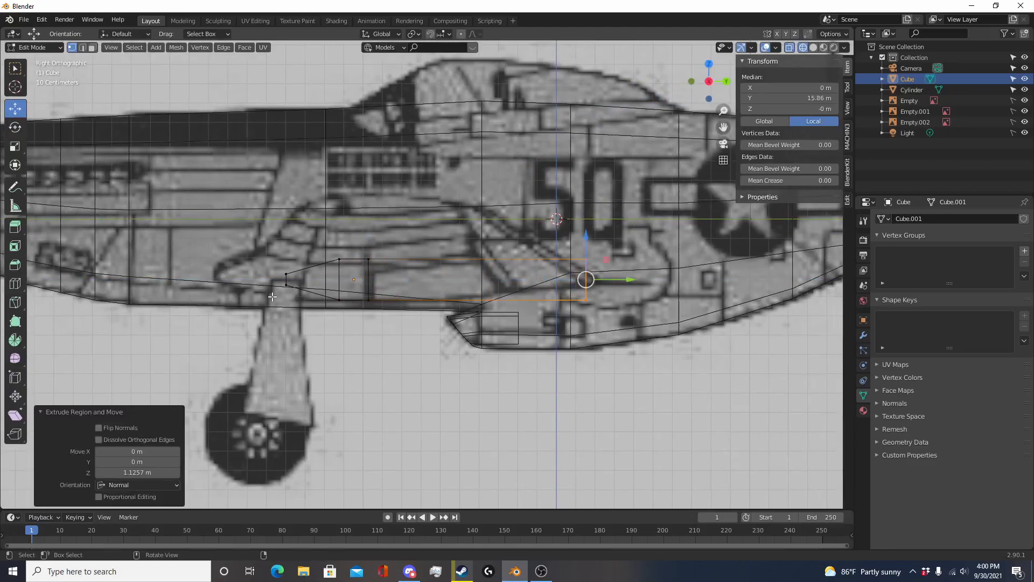
# Step: Scale the extruded rear end down along Z to a thin trailing edge and move it slightly lower
pyautogui.press('s')
pyautogui.press('z')
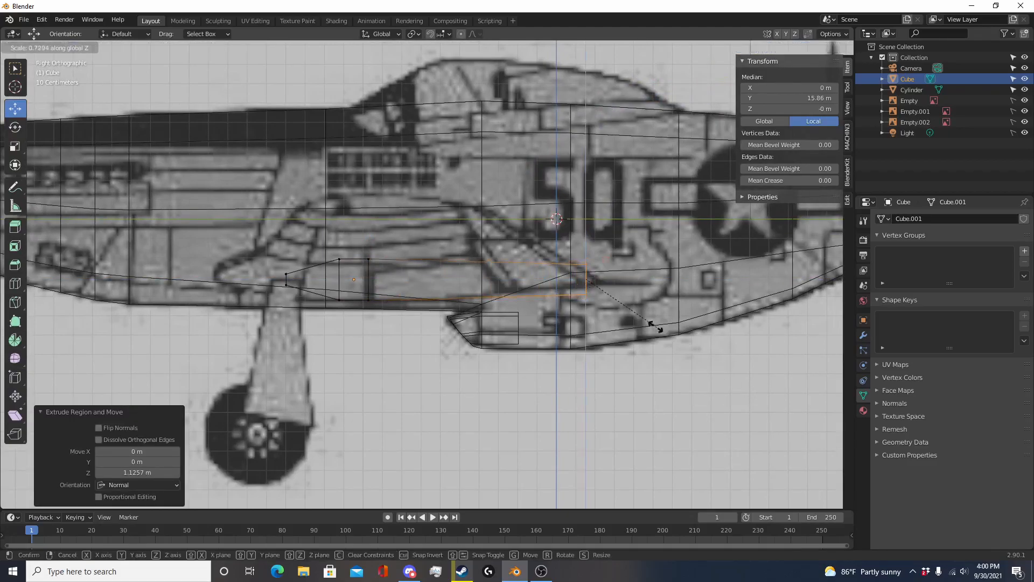
pyautogui.click(601, 286)
pyautogui.press('g')
pyautogui.click(590, 242)
pyautogui.press('Tab')
pyautogui.keyDown('shift'); pyautogui.moveTo(409, 285); pyautogui.dragTo(475, 342, button='middle'); pyautogui.keyUp('shift')
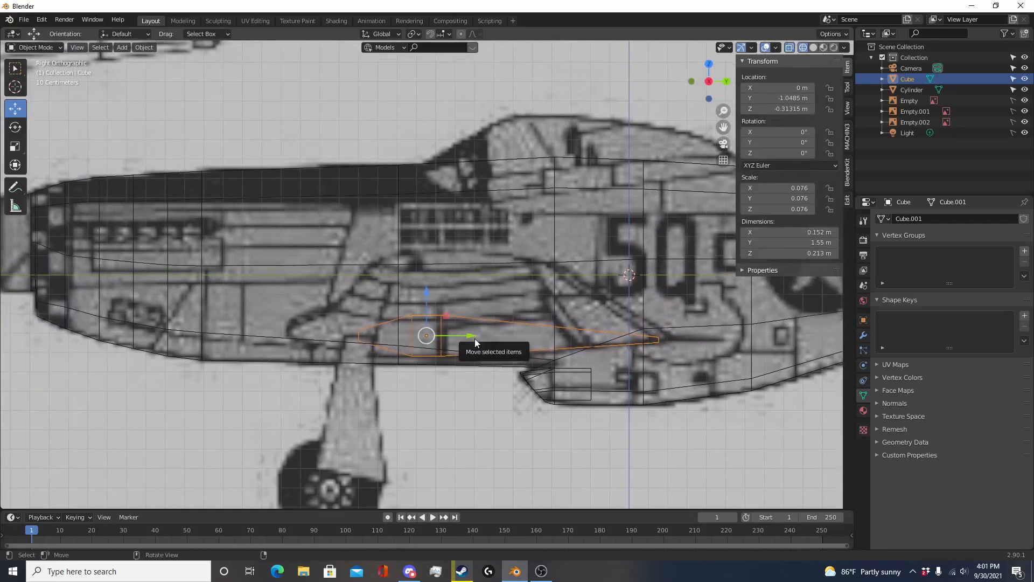
pyautogui.scroll(2, 437, 313)
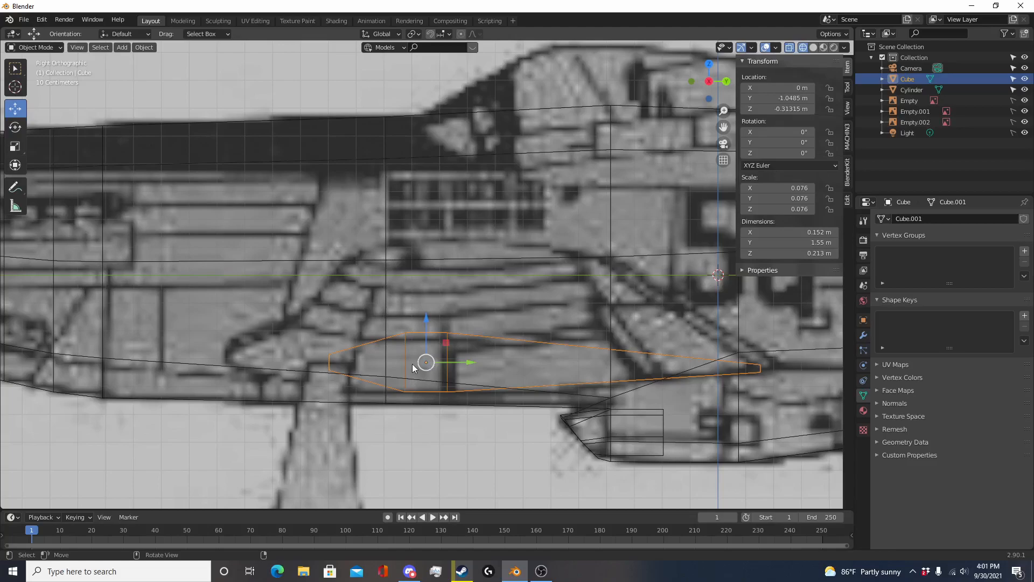
# Step: Add a centred loop cut across the tapered front section and scale it up along Z to round the profile
pyautogui.press('Tab')
pyautogui.keyDown('shift'); pyautogui.moveTo(422, 375); pyautogui.dragTo(424, 351, button='middle'); pyautogui.keyUp('shift')
pyautogui.hotkey('alt', 'a')
pyautogui.hotkey('ctrl', 'r')
pyautogui.click(386, 305)
pyautogui.rightClick(386, 304)
pyautogui.press('s')
pyautogui.press('z')
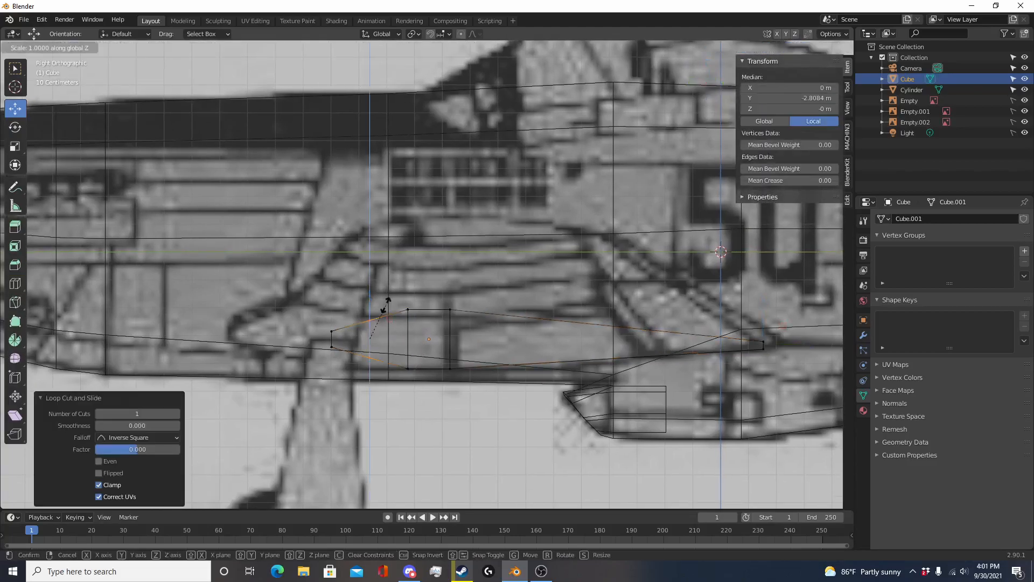
pyautogui.click(400, 295)
# Step: Add a second centred loop cut nearest the leading edge and scale it to about 1.377 along Z
pyautogui.hotkey('alt', 'a')
pyautogui.hotkey('ctrl', 'r')
pyautogui.click(351, 323)
pyautogui.rightClick(351, 323)
pyautogui.press('s')
pyautogui.press('z')
pyautogui.click(366, 305)
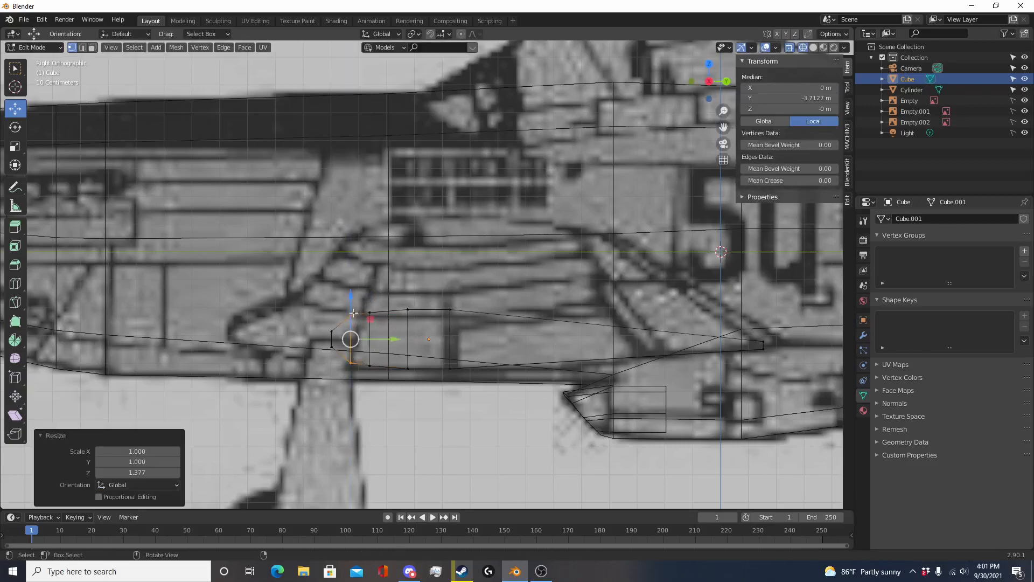
# Step: Add a centred loop cut across the long rear section and scale it up along Z to bulge the profile
pyautogui.press('Tab')
pyautogui.keyDown('shift'); pyautogui.moveTo(526, 372); pyautogui.dragTo(395, 348, button='middle'); pyautogui.keyUp('shift')
pyautogui.press('Tab')
pyautogui.hotkey('alt', 'a')
pyautogui.hotkey('ctrl', 'r')
pyautogui.click(477, 305)
pyautogui.rightClick(476, 305)
pyautogui.press('s')
pyautogui.press('z')
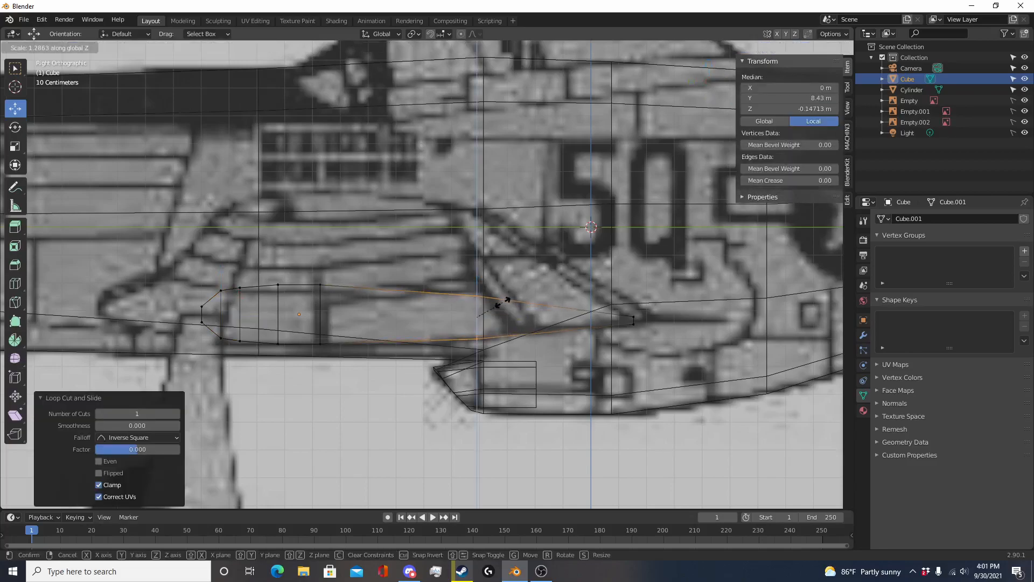
pyautogui.click(501, 302)
pyautogui.press('Tab')
# Step: Check the wing profile's shape with wireframe shading toggled off and on, ending in the right side view
pyautogui.scroll(-5, 583, 347)
pyautogui.hotkey('shift', 'z')
pyautogui.moveTo(415, 326)
pyautogui.keyDown('shift'); pyautogui.mouseDown(button='middle')
pyautogui.moveTo(486, 293)
pyautogui.moveTo(552, 314)
pyautogui.moveTo(503, 311)
pyautogui.moveTo(414, 279)
pyautogui.moveTo(376, 324)
pyautogui.mouseUp(button='middle'); pyautogui.keyUp('shift')
pyautogui.press('KP_3')
pyautogui.hotkey('shift', 'z')
pyautogui.scroll(5, 415, 282)
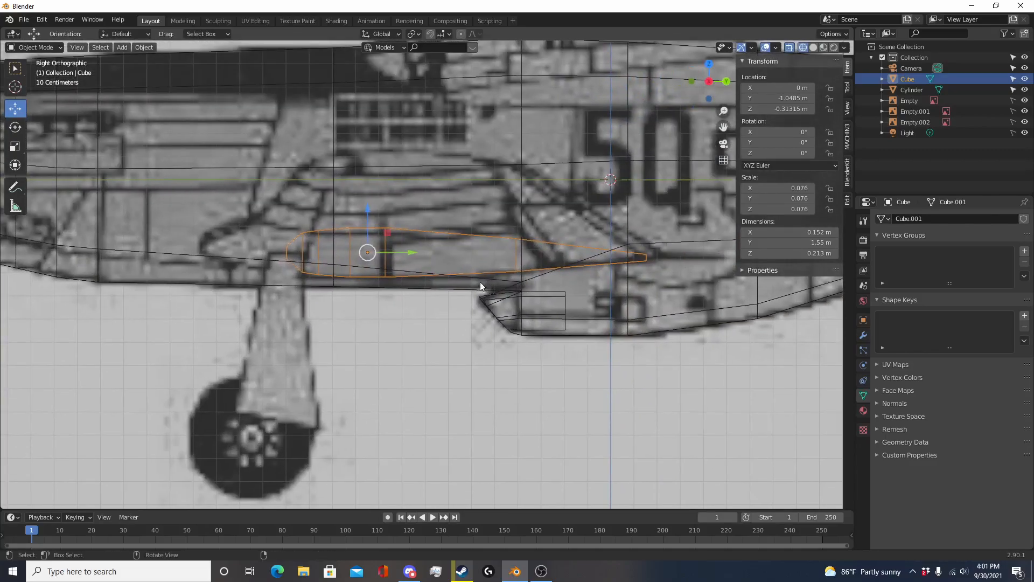
pyautogui.press('Tab')
pyautogui.keyDown('shift'); pyautogui.moveTo(485, 281); pyautogui.dragTo(513, 309, button='middle'); pyautogui.keyUp('shift')
pyautogui.hotkey('alt', 'a')
pyautogui.press('c')
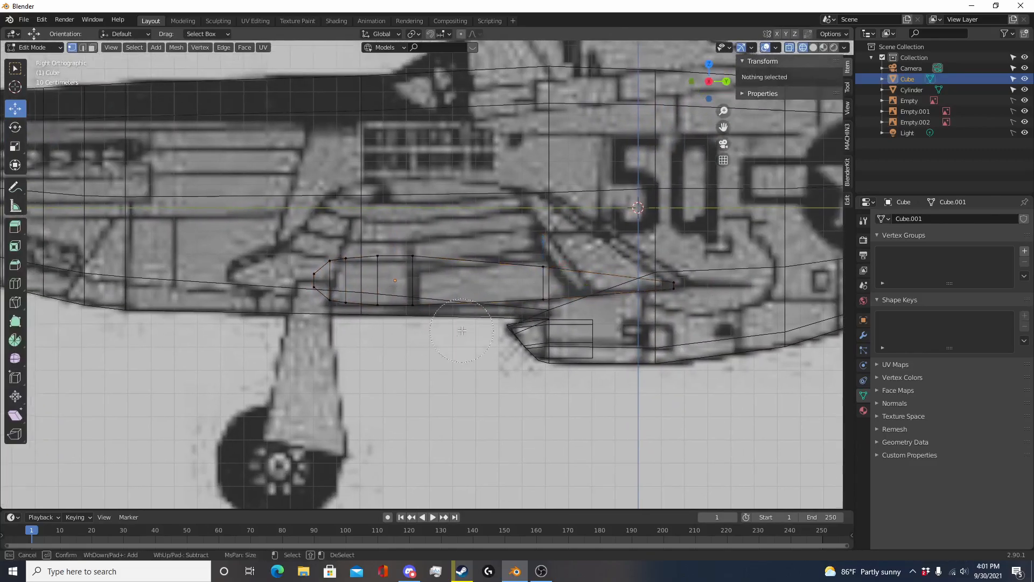
pyautogui.moveTo(403, 280); pyautogui.dragTo(325, 277)
pyautogui.rightClick(372, 269)
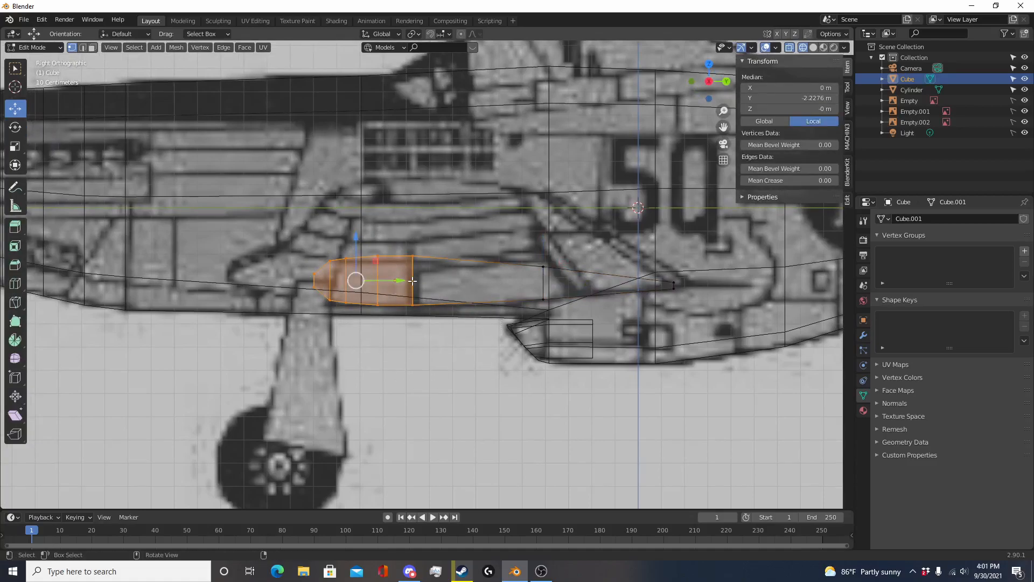
pyautogui.moveTo(410, 281); pyautogui.dragTo(338, 275)
pyautogui.hotkey('ctrl', 'z')
pyautogui.press('Tab')
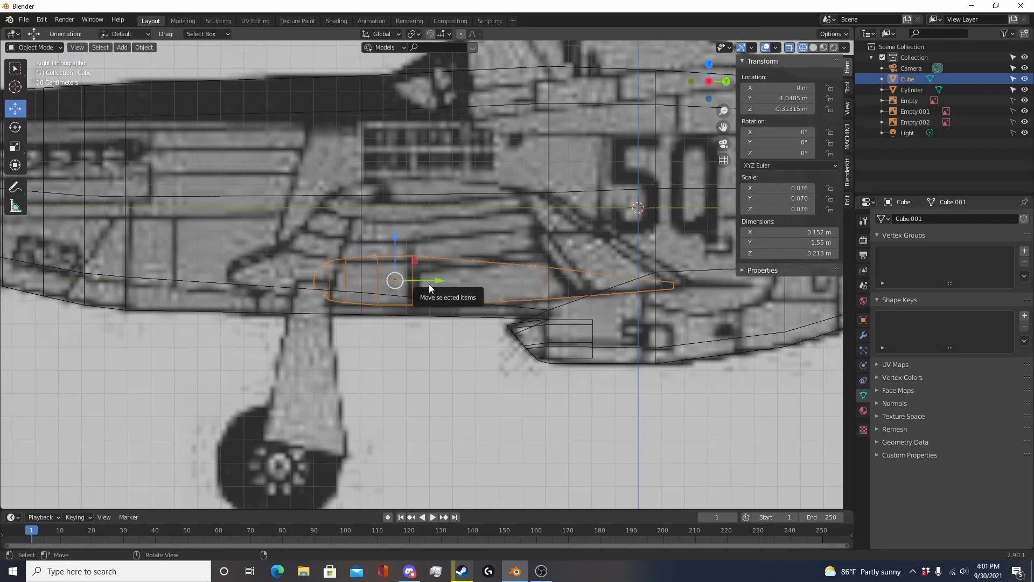
# Step: Scale the wing block by about 1.228 along Y and move it forward and slightly up onto the wing root in the side blueprint
pyautogui.keyDown('shift'); pyautogui.moveTo(521, 289); pyautogui.dragTo(533, 319, button='middle'); pyautogui.keyUp('shift')
pyautogui.press('s')
pyautogui.press('y')
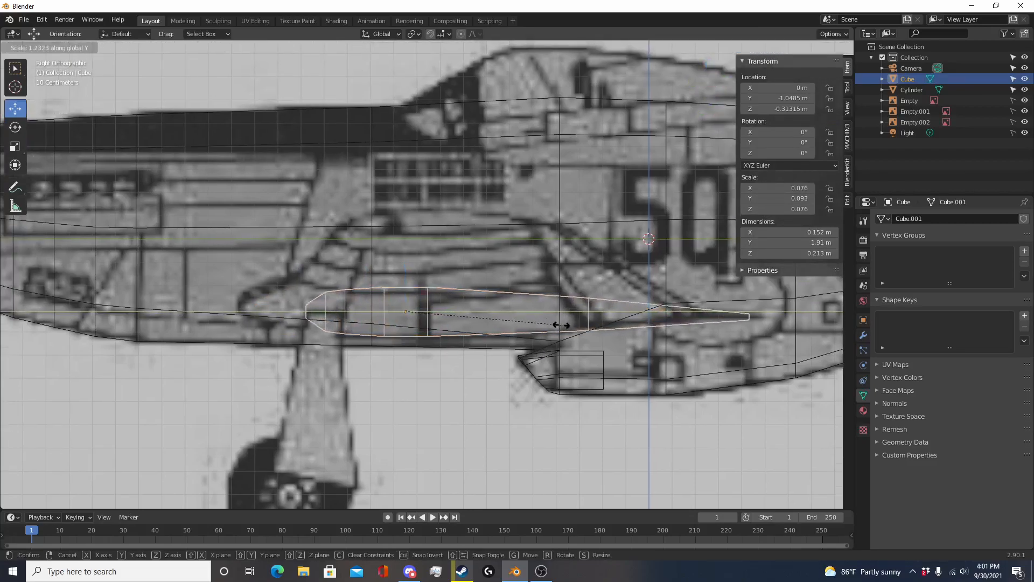
pyautogui.click(558, 322)
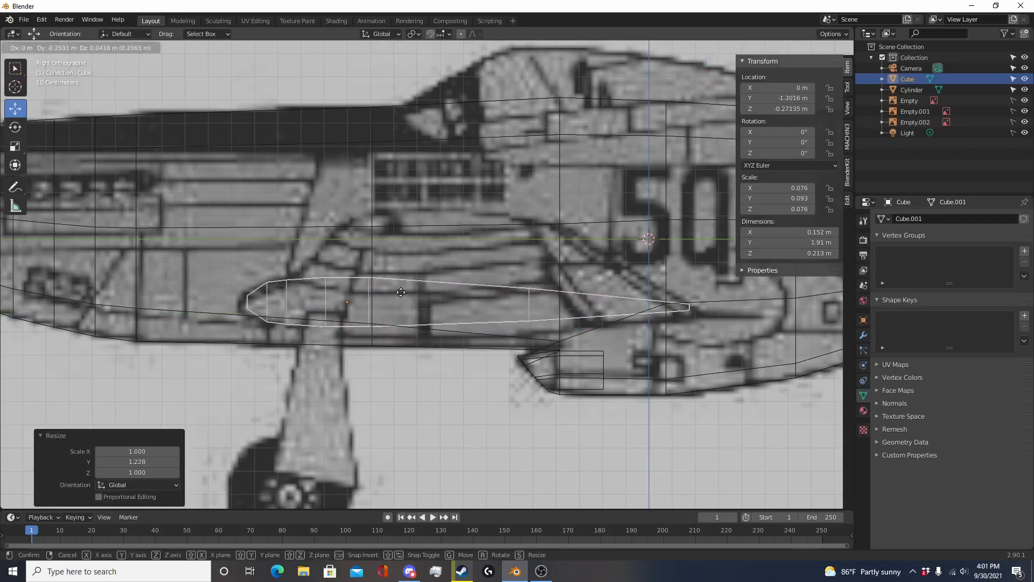
pyautogui.click(480, 299)
# Step: Scale the wing block along Y by about 1.139 against the top-view blueprint
pyautogui.press('KP_7')
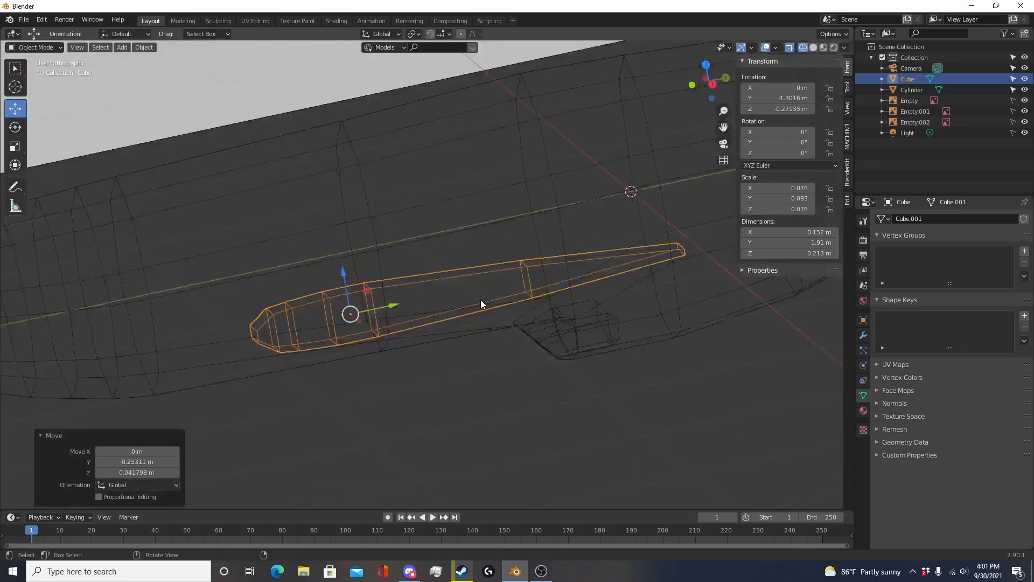
pyautogui.scroll(-2, 507, 296)
pyautogui.scroll(-2, 454, 321)
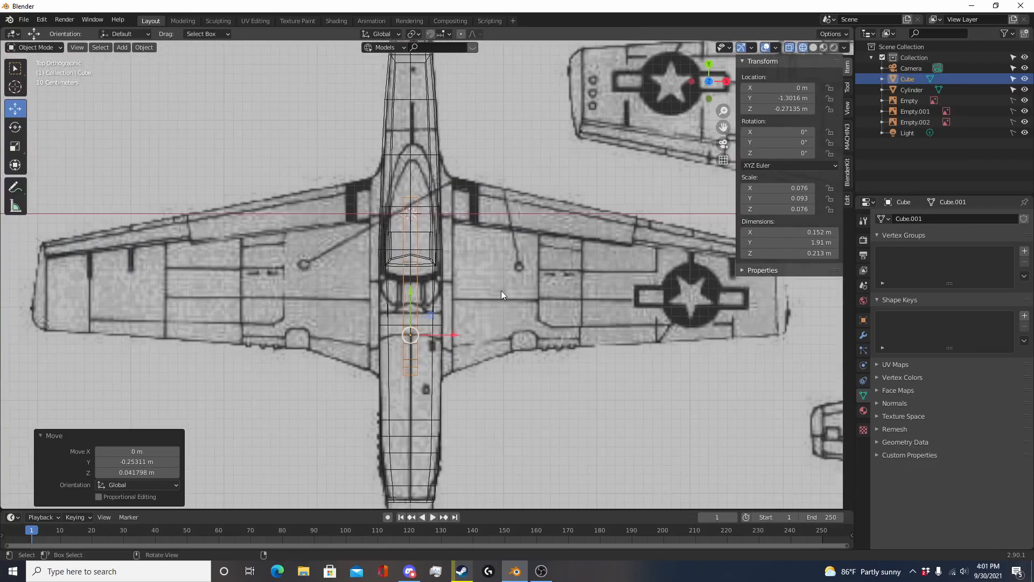
pyautogui.press('s')
pyautogui.press('y')
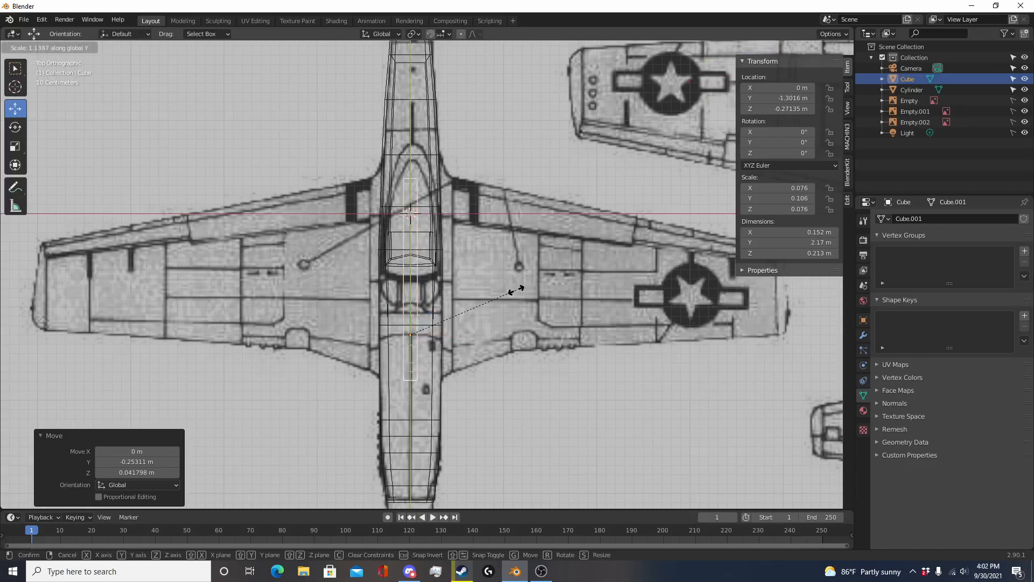
pyautogui.click(516, 291)
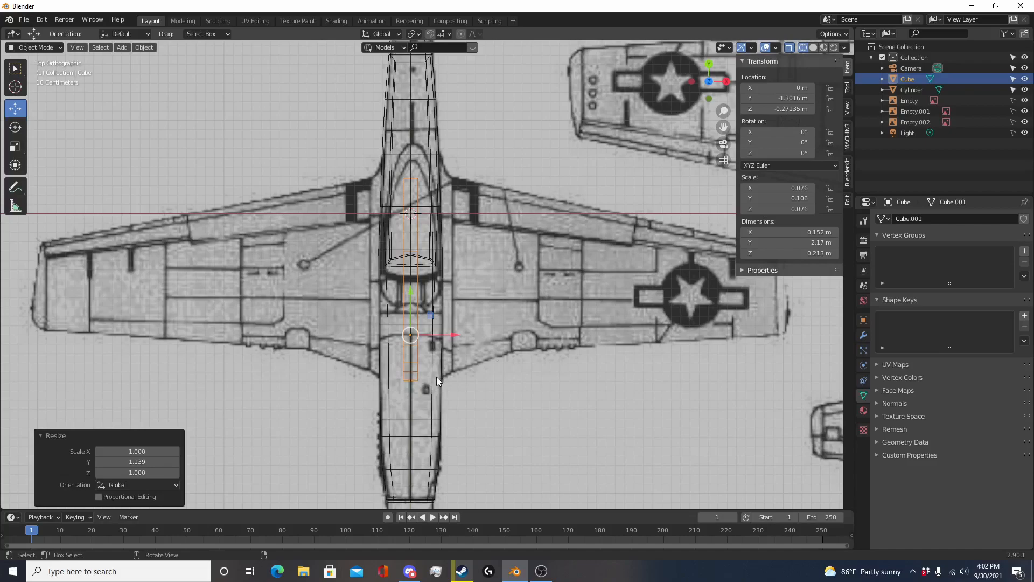
# Step: Move the wing block's trailing-end vertices backward along Y to make the block about 2.42 m long
pyautogui.press('Tab')
pyautogui.click(438, 178)
pyautogui.moveTo(410, 146); pyautogui.dragTo(440, 123)
pyautogui.press('Tab')
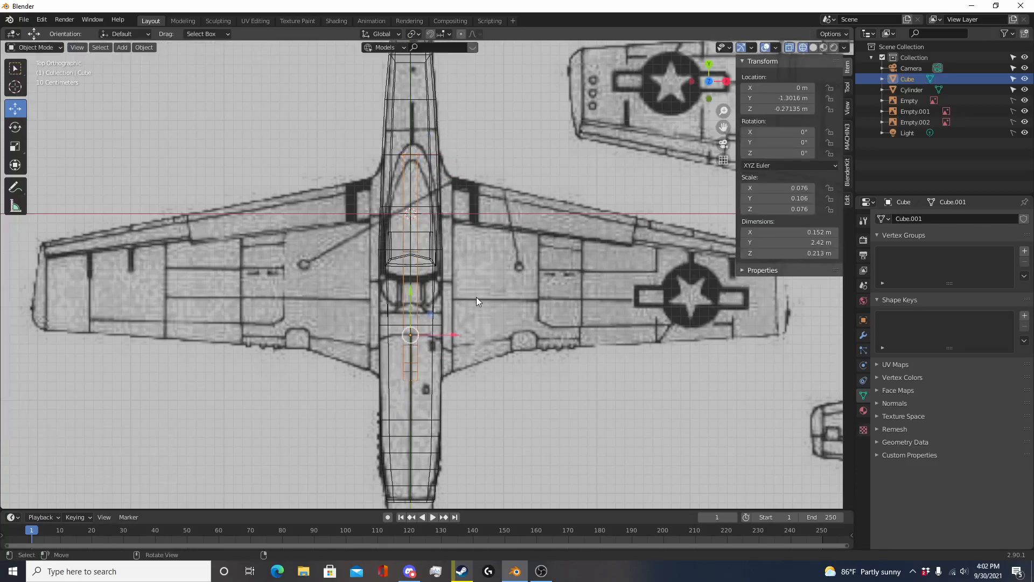
# Step: Examine the lengthened wing block in solid shading and against the top-view blueprint
pyautogui.hotkey('shift', 'z')
pyautogui.moveTo(535, 376)
pyautogui.mouseDown(button='middle')
pyautogui.moveTo(450, 270)
pyautogui.moveTo(463, 308)
pyautogui.mouseUp(button='middle')
pyautogui.press('KP_7')
pyautogui.hotkey('shift', 'z')
pyautogui.press('Tab')
pyautogui.keyDown('shift'); pyautogui.moveTo(450, 377); pyautogui.dragTo(435, 343, button='middle'); pyautogui.keyUp('shift')
pyautogui.scroll(3, 441, 355)
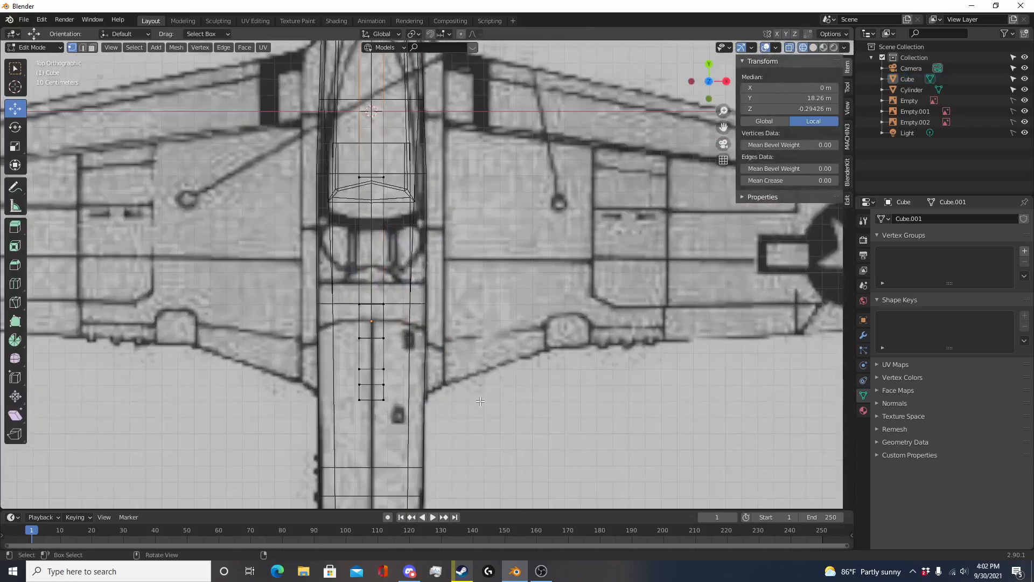
pyautogui.click(481, 402)
pyautogui.scroll(-3, 480, 402)
pyautogui.press('Tab')
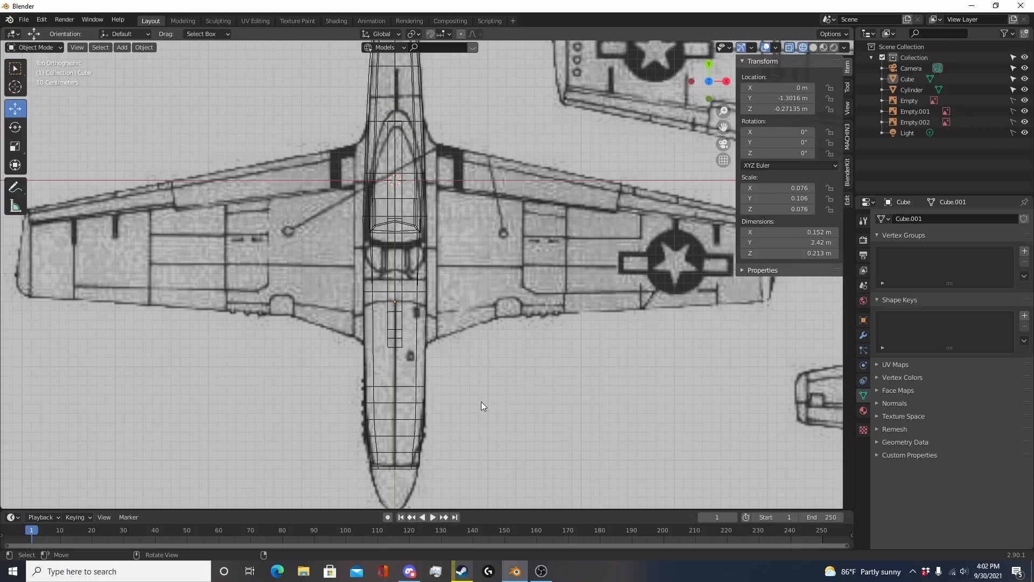
# Step: Add one centred lengthwise loop cut to the wing block, with a slide factor of 0
pyautogui.press('Tab')
pyautogui.scroll(3, 503, 351)
pyautogui.scroll(3, 503, 352)
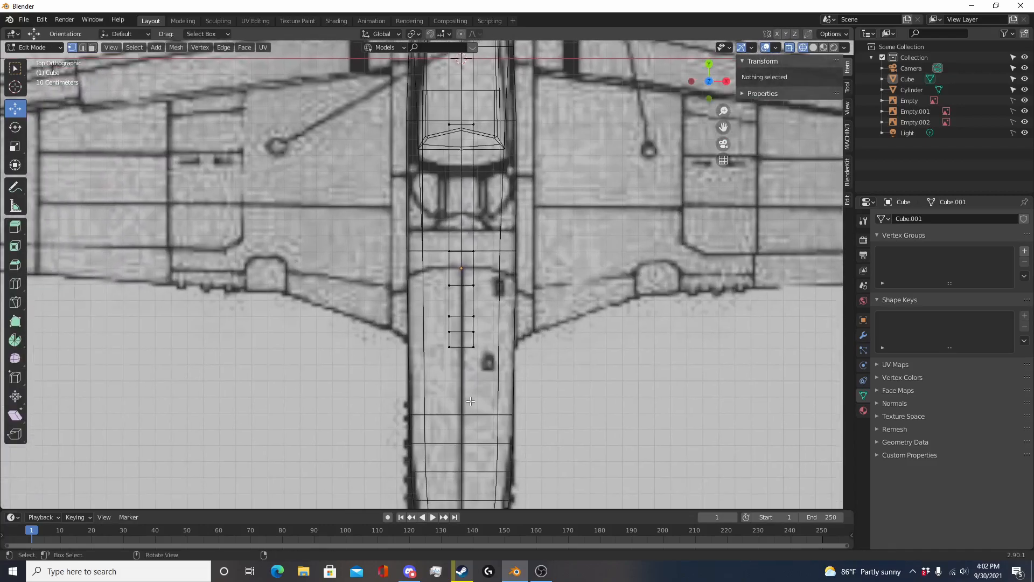
pyautogui.hotkey('ctrl', 'r')
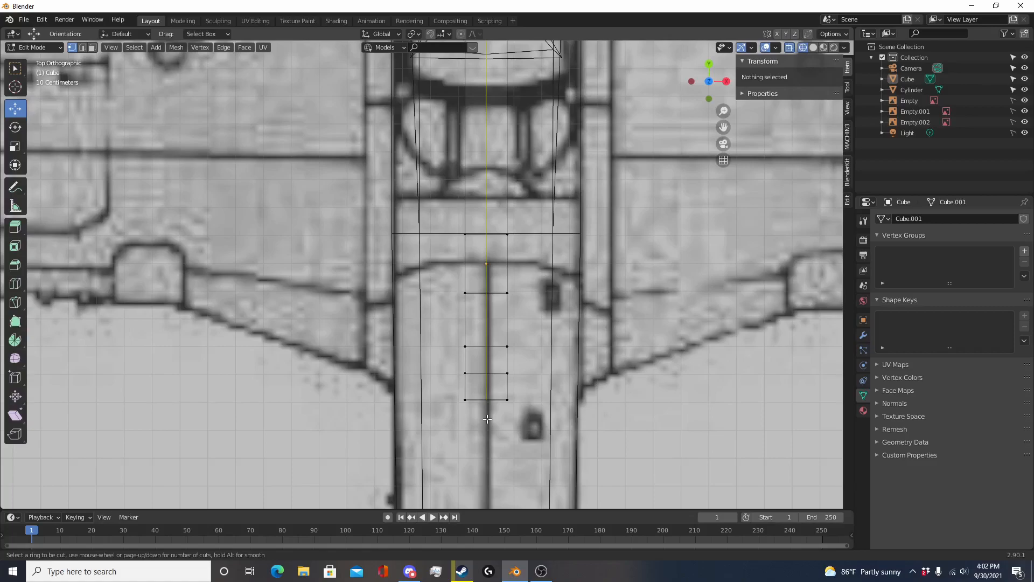
pyautogui.click(487, 419)
pyautogui.rightClick(486, 419)
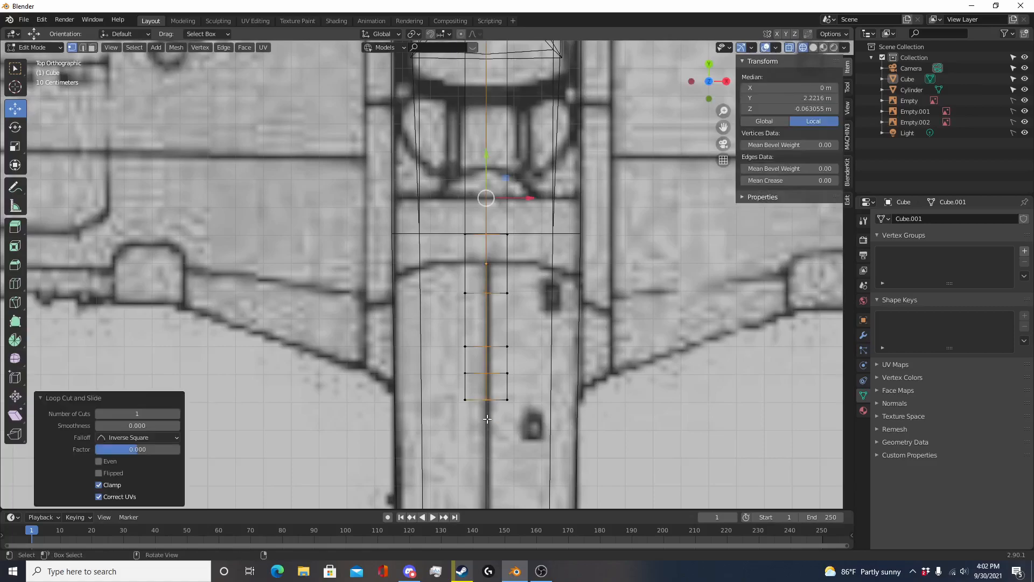
# Step: Delete the vertices along the wing block's outer edge on the negative X side, leaving only its positive X half
pyautogui.click(572, 358)
pyautogui.scroll(-3, 572, 358)
pyautogui.keyDown('shift'); pyautogui.moveTo(570, 358); pyautogui.dragTo(539, 395, button='middle'); pyautogui.keyUp('shift')
pyautogui.scroll(-2, 538, 395)
pyautogui.keyDown('shift'); pyautogui.moveTo(509, 358); pyautogui.dragTo(522, 433, button='middle'); pyautogui.keyUp('shift')
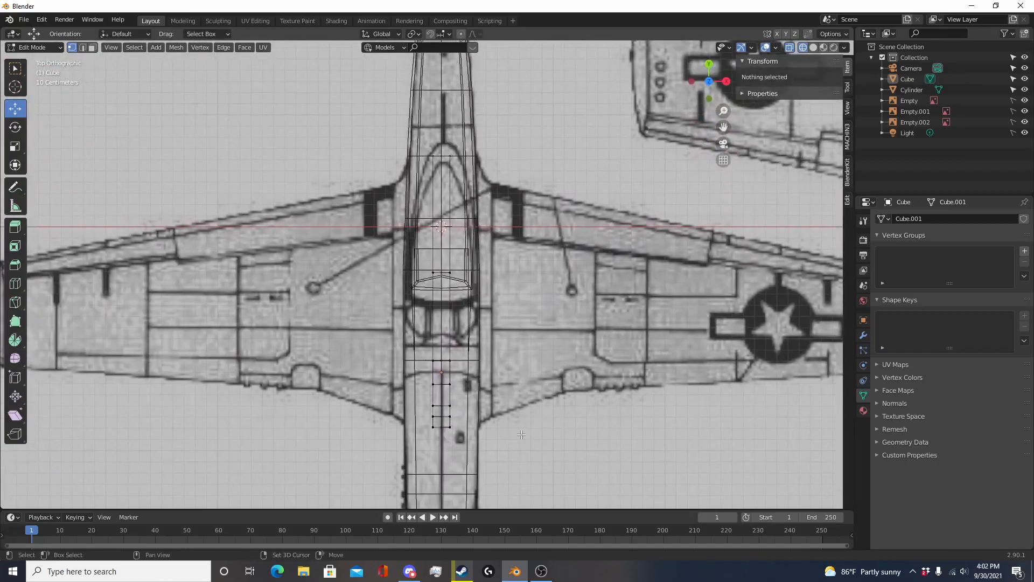
pyautogui.press('b')
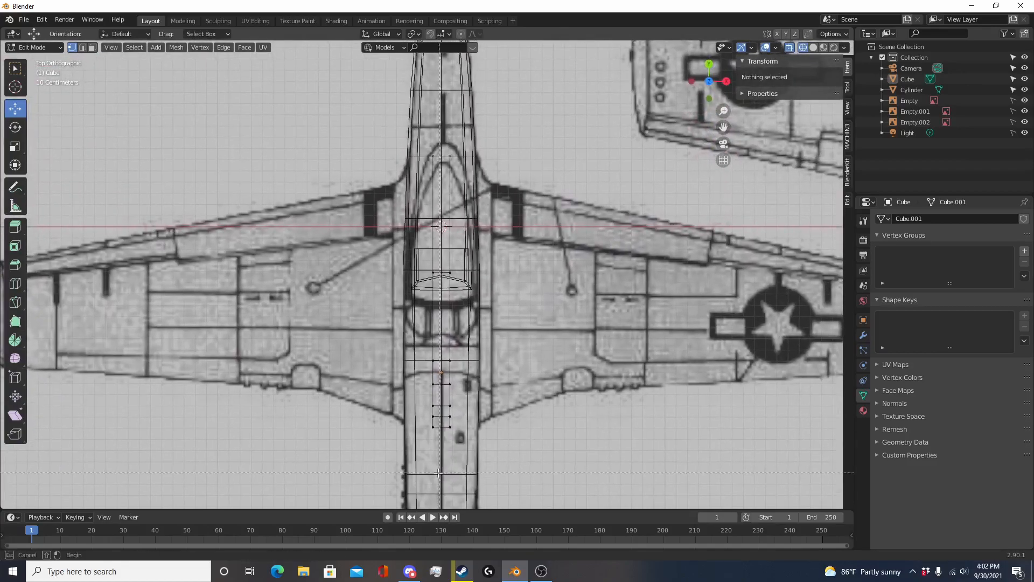
pyautogui.moveTo(431, 440); pyautogui.dragTo(430, 211)
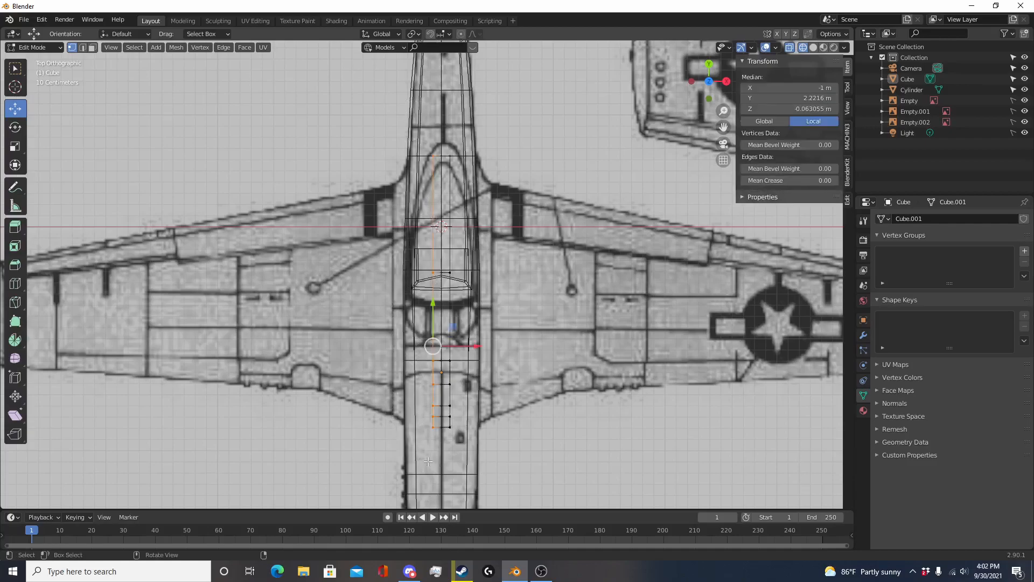
pyautogui.scroll(-4, 435, 447)
pyautogui.press('x')
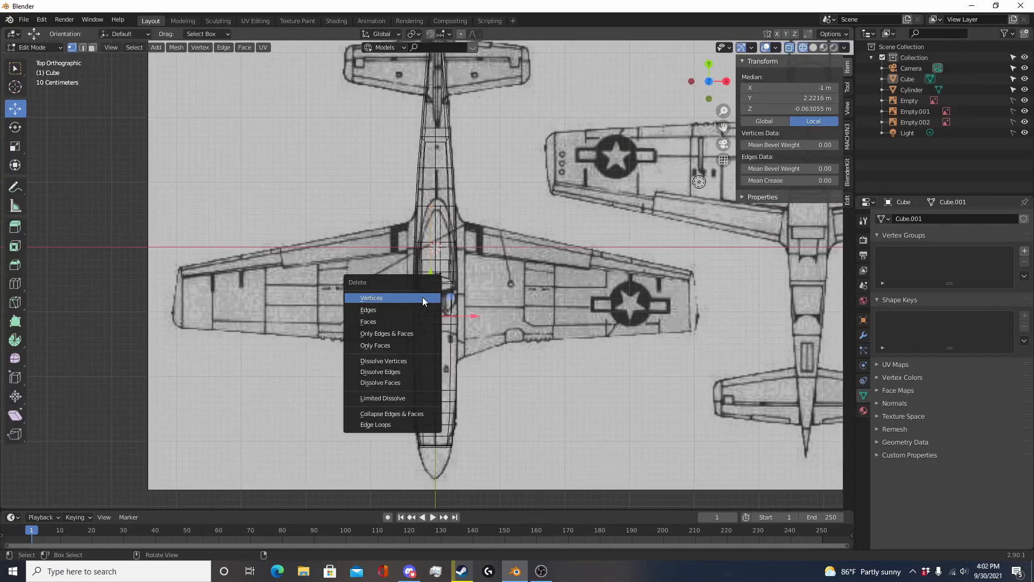
pyautogui.click(422, 298)
# Step: Add a Mirror modifier on the X axis to the halved wing block
pyautogui.scroll(6, 422, 297)
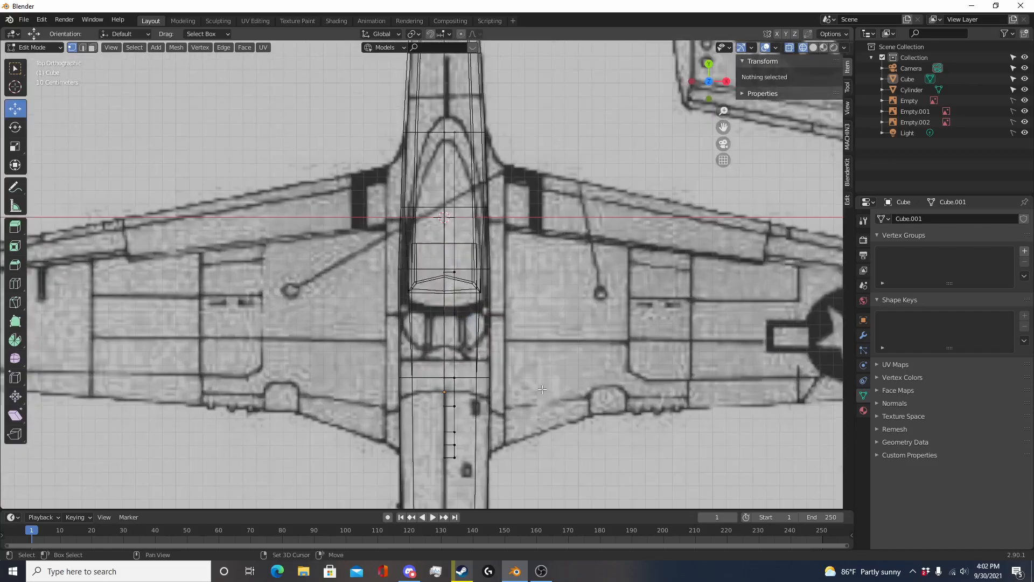
pyautogui.press('Tab')
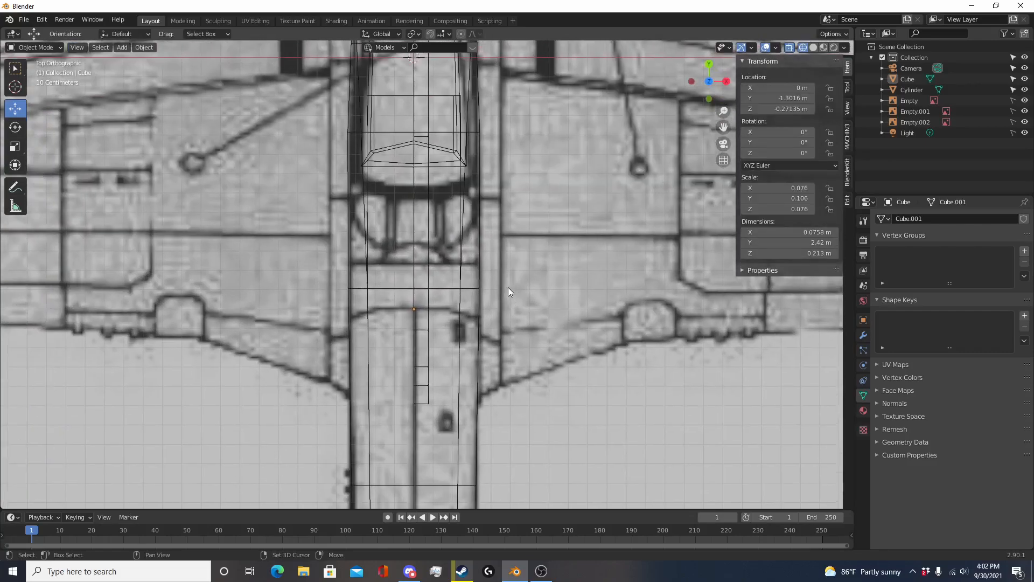
pyautogui.click(423, 367)
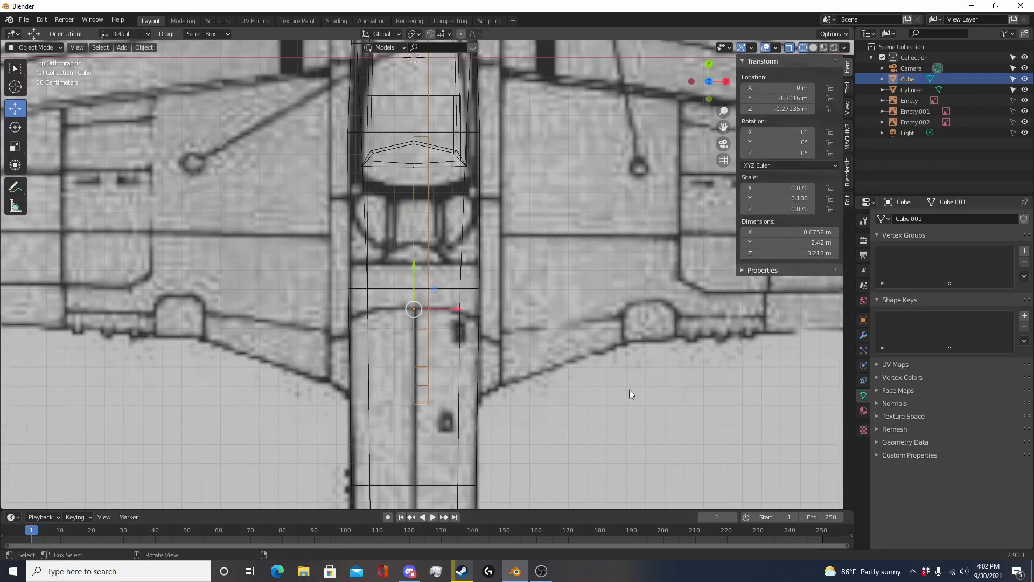
pyautogui.click(864, 336)
pyautogui.click(901, 223)
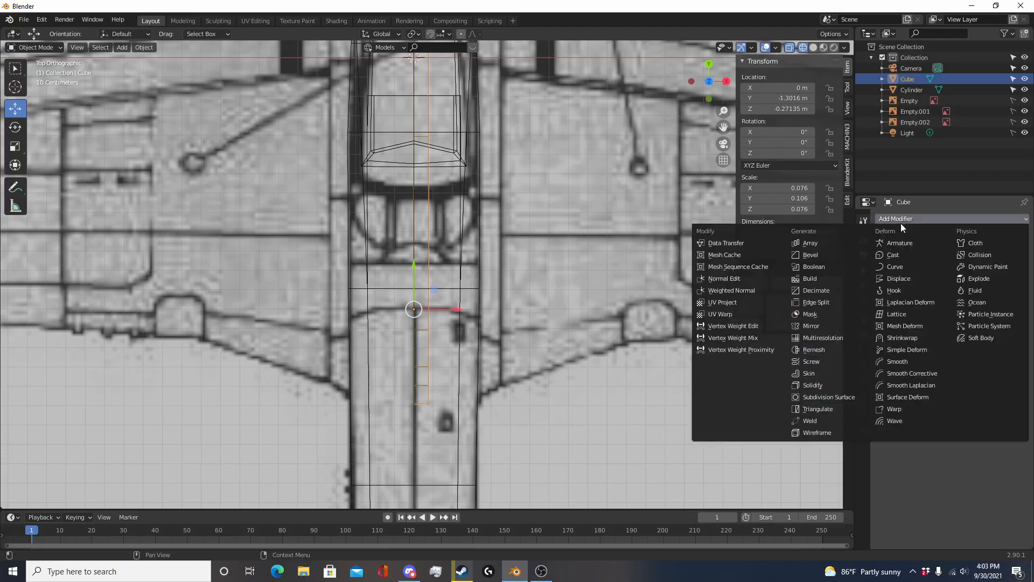
pyautogui.click(816, 327)
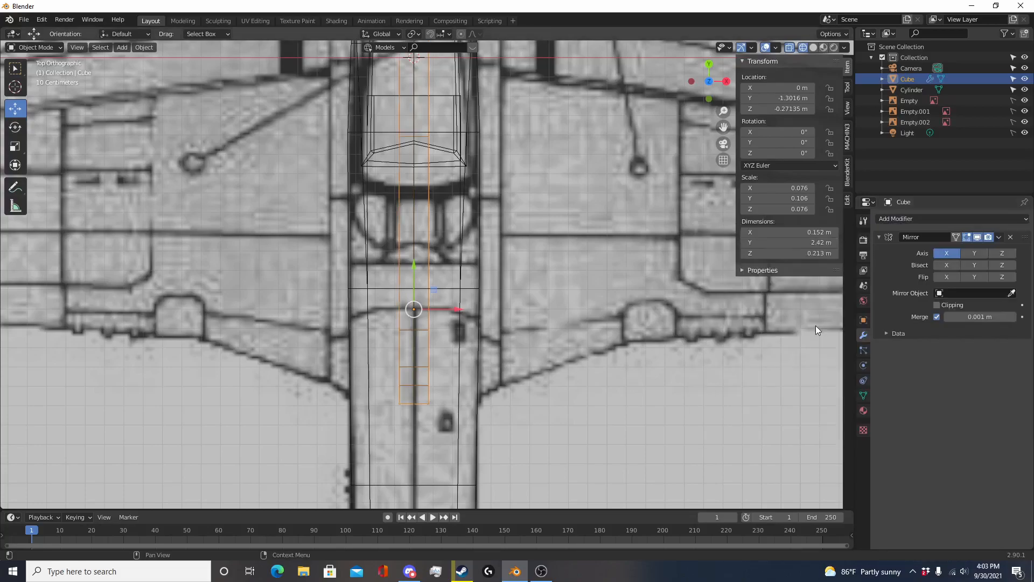
# Step: Raise the wing block above the fuselage to about Z 1.275 m and display the scene in solid shading
pyautogui.scroll(-2, 438, 358)
pyautogui.moveTo(442, 366); pyautogui.dragTo(410, 255, button='middle')
pyautogui.moveTo(411, 254); pyautogui.dragTo(426, 22)
pyautogui.hotkey('shift', 'z')
pyautogui.keyDown('shift'); pyautogui.moveTo(516, 241); pyautogui.dragTo(519, 460, button='middle'); pyautogui.keyUp('shift')
pyautogui.scroll(2, 518, 461)
pyautogui.press('Tab')
pyautogui.moveTo(423, 393)
pyautogui.mouseDown(button='middle')
pyautogui.moveTo(448, 395)
pyautogui.moveTo(450, 416)
pyautogui.moveTo(493, 372)
pyautogui.mouseUp(button='middle')
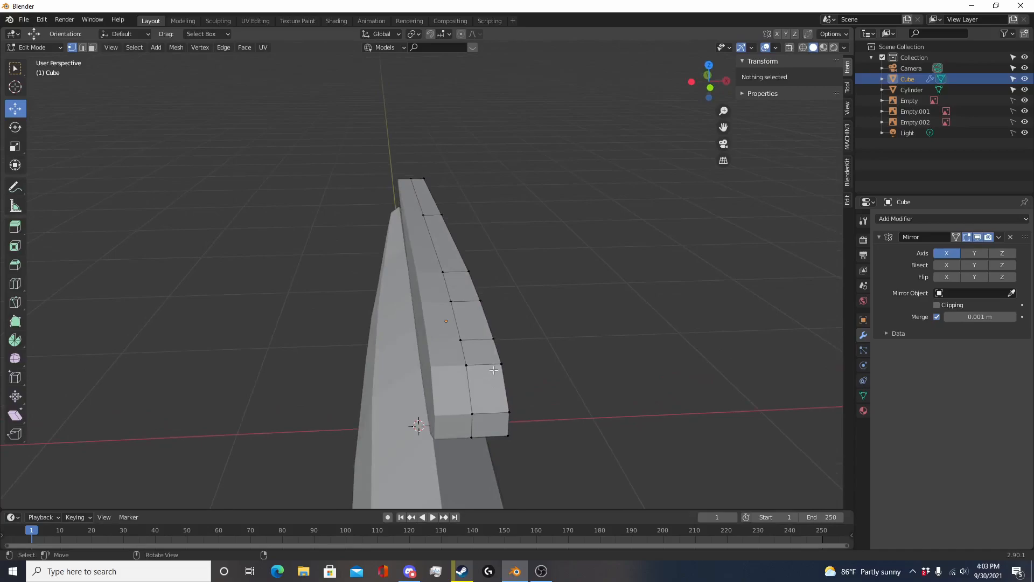
pyautogui.click(499, 364)
pyautogui.moveTo(502, 336); pyautogui.dragTo(532, 273)
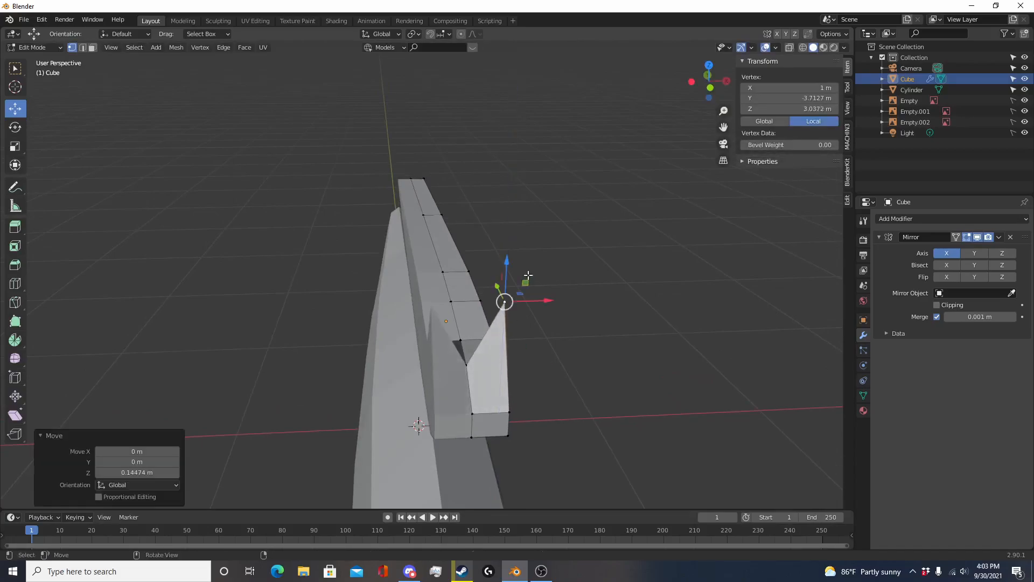
pyautogui.hotkey('ctrl', 'z')
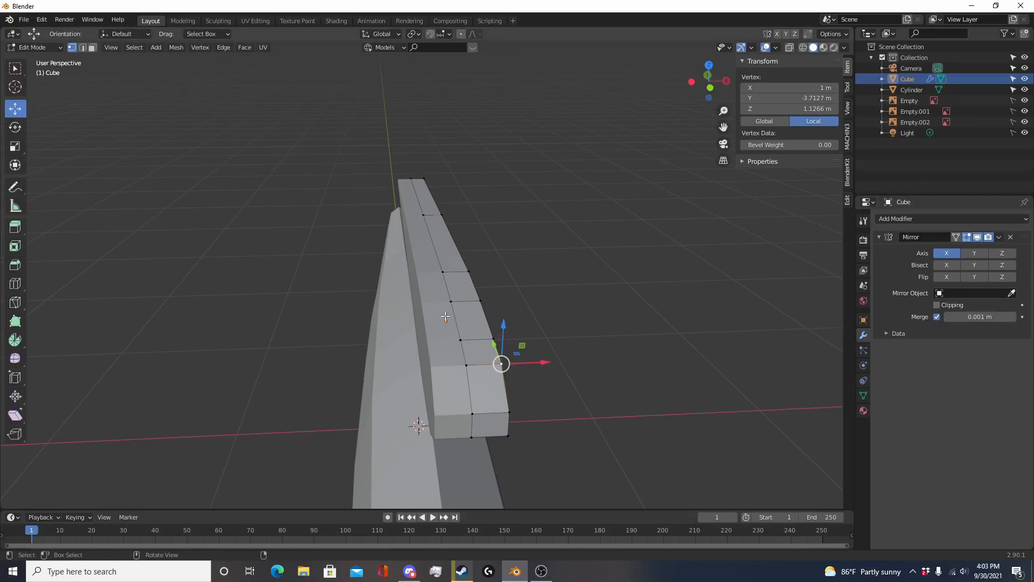
# Step: Set the fuselage Cylinder as the mirror object of the wing block's Mirror modifier
pyautogui.moveTo(434, 340); pyautogui.dragTo(420, 366, button='middle')
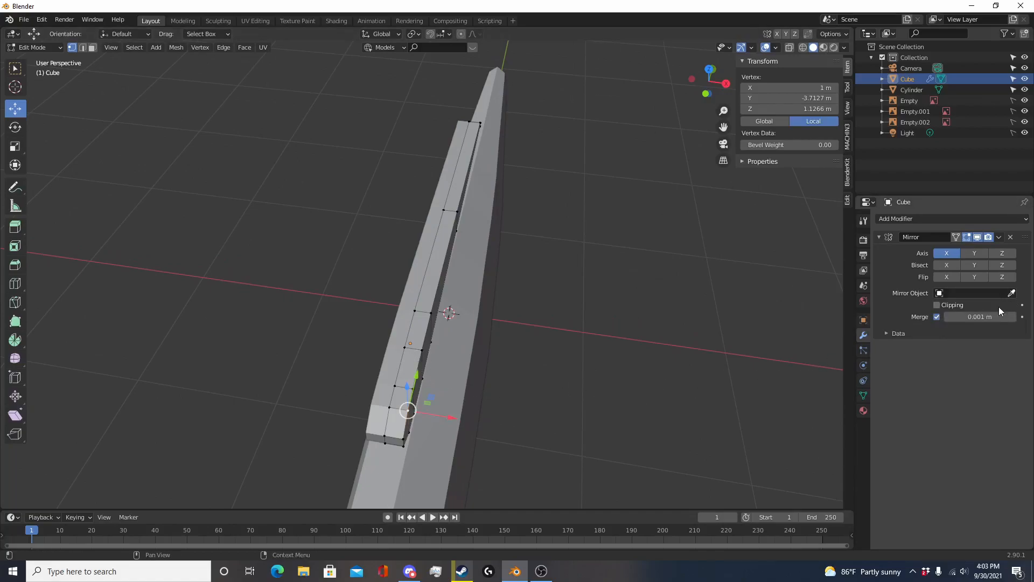
pyautogui.scroll(-2, 450, 409)
pyautogui.moveTo(450, 408); pyautogui.dragTo(446, 364, button='middle')
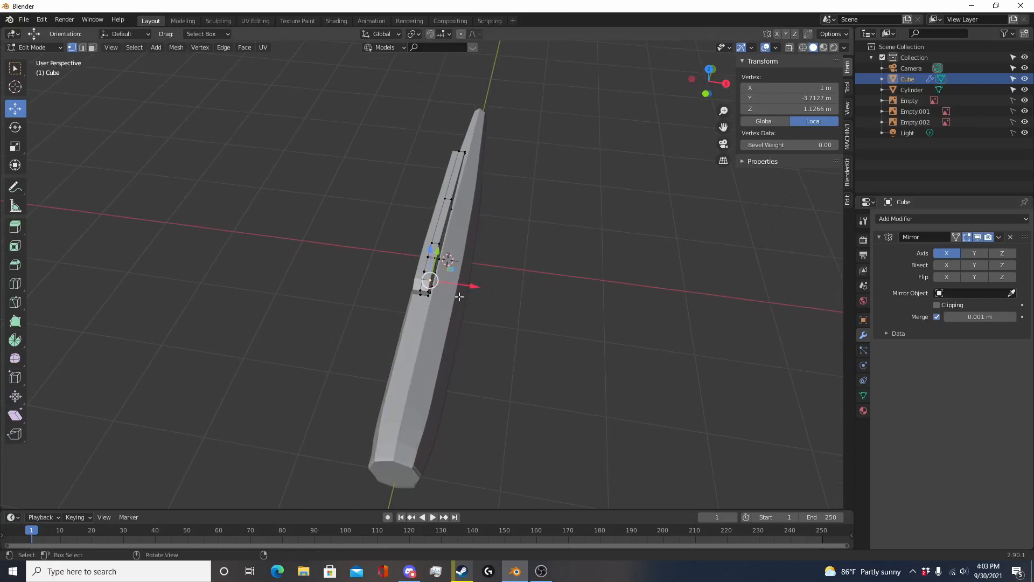
pyautogui.click(1011, 293)
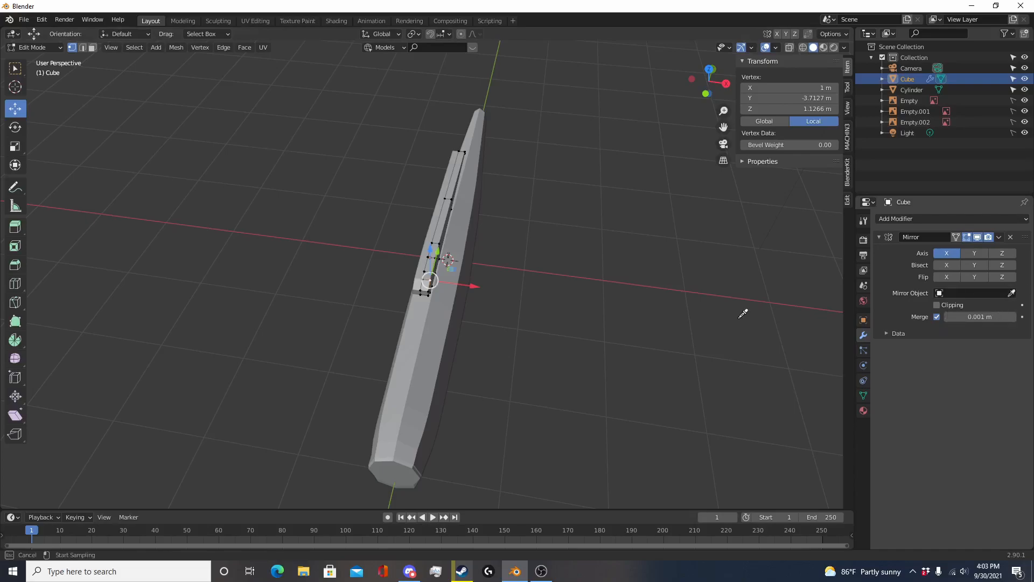
pyautogui.click(434, 367)
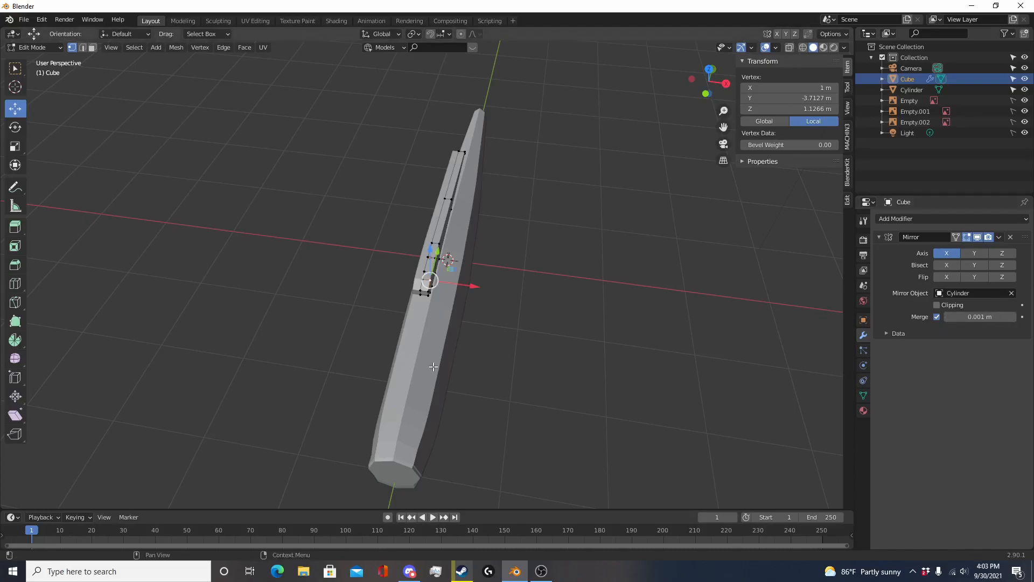
# Step: Shift the wing block's whole mesh outward from its origin along X, and move the object about 0.7 m along X
pyautogui.press('Tab')
pyautogui.press('Tab')
pyautogui.press('a')
pyautogui.press('g')
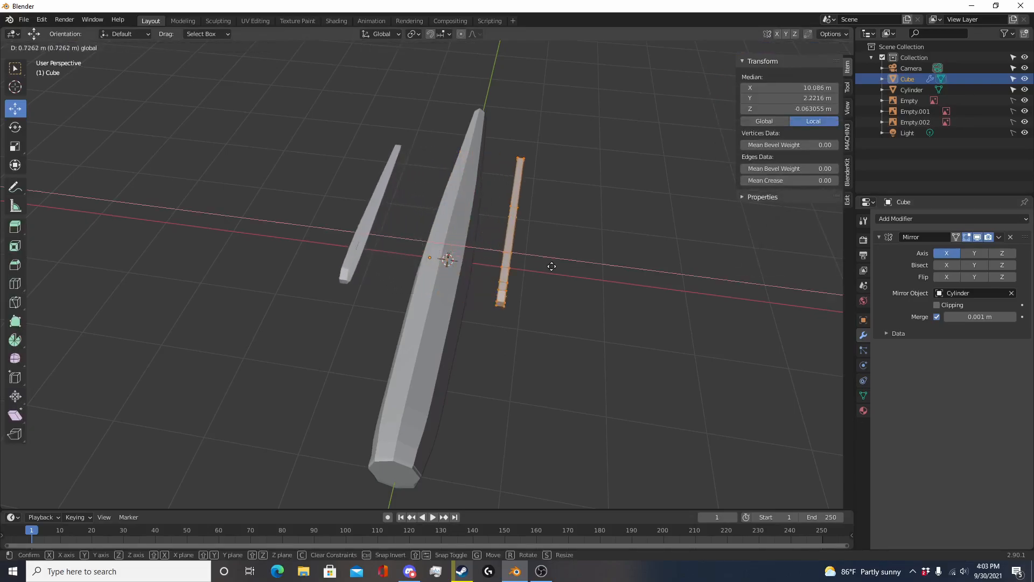
pyautogui.click(480, 268)
pyautogui.press('Tab')
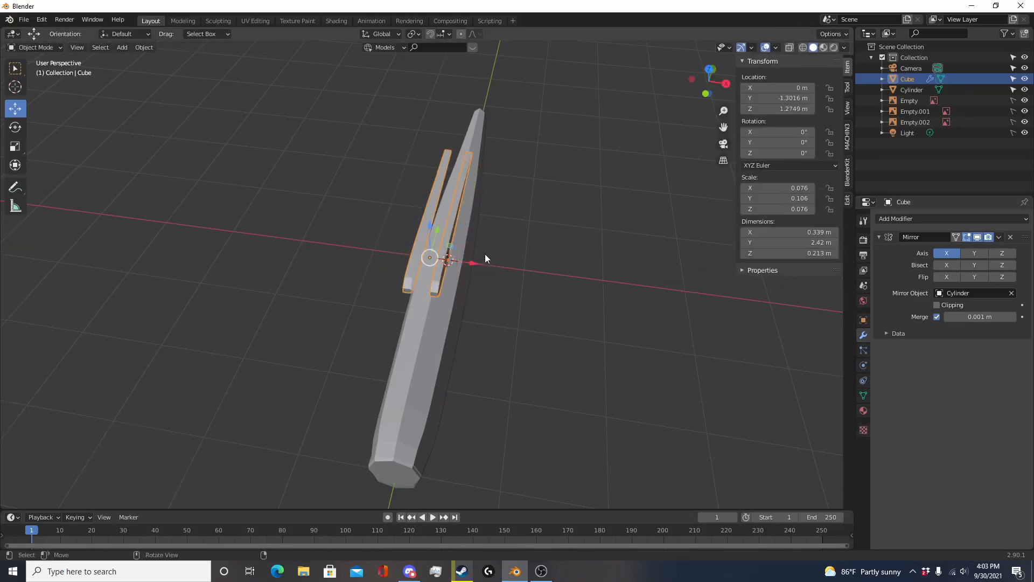
pyautogui.press('g')
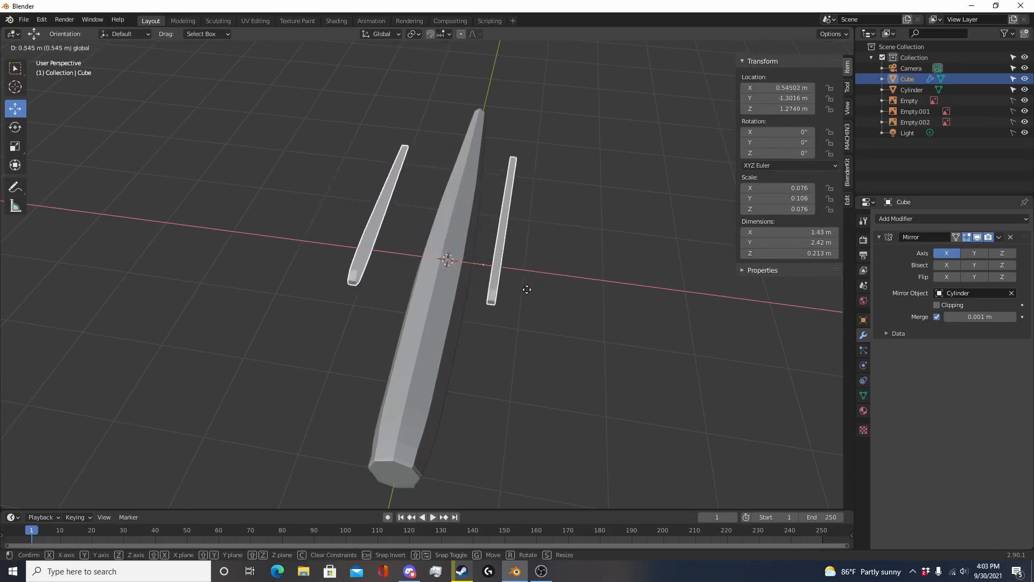
pyautogui.click(520, 284)
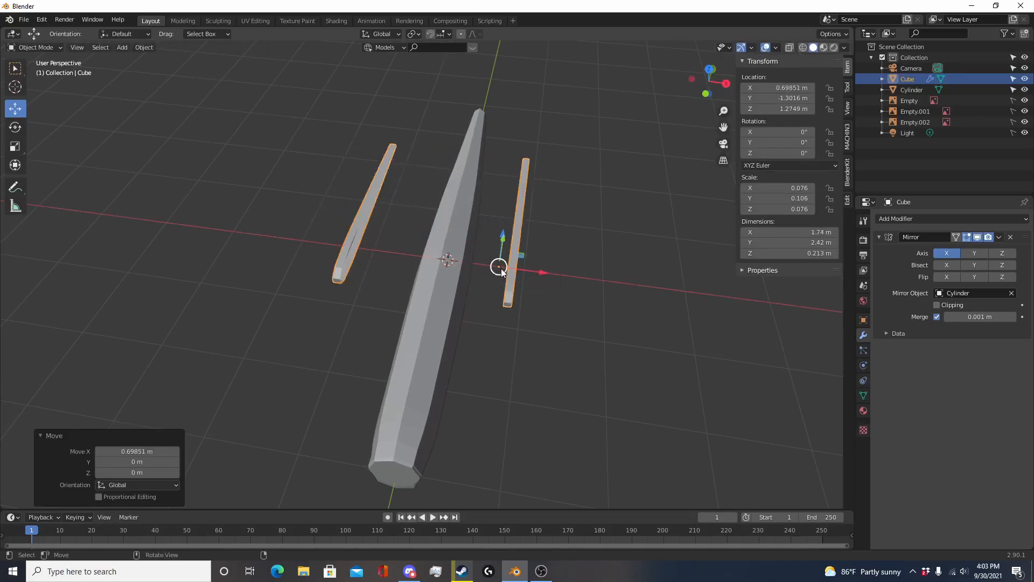
# Step: Undo the wing block's outward shifts, its mirror object assignment and its raise above the fuselage
pyautogui.hotkey('ctrl', 'z')
pyautogui.hotkey('ctrl', 'z')
pyautogui.hotkey('ctrl', 'z')
pyautogui.hotkey('ctrl', 'z')
pyautogui.hotkey('ctrl', 'z')
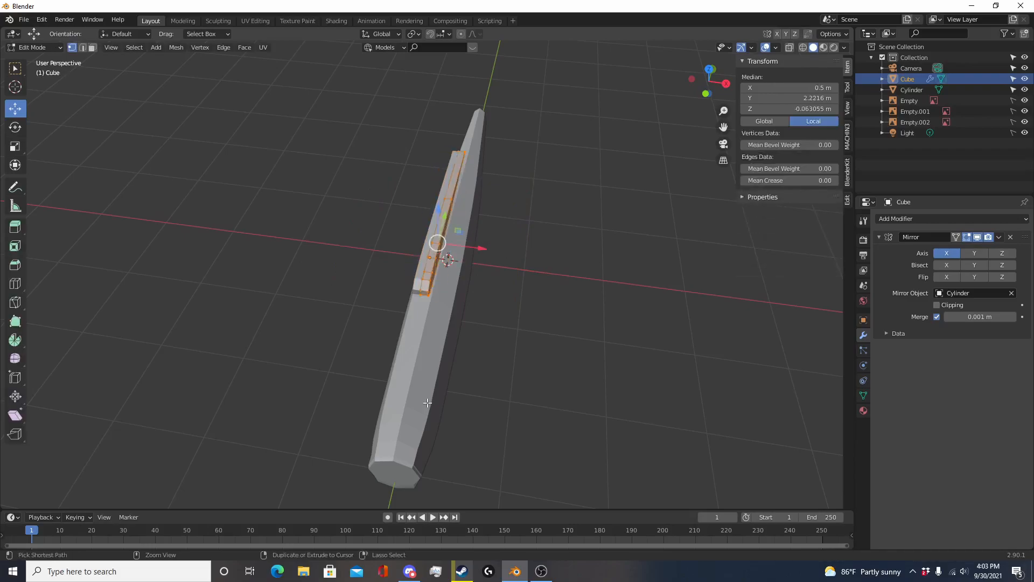
pyautogui.hotkey('ctrl', 'z')
pyautogui.hotkey('ctrl', 'z')
pyautogui.hotkey('ctrl', 'z')
pyautogui.hotkey('ctrl', 'z')
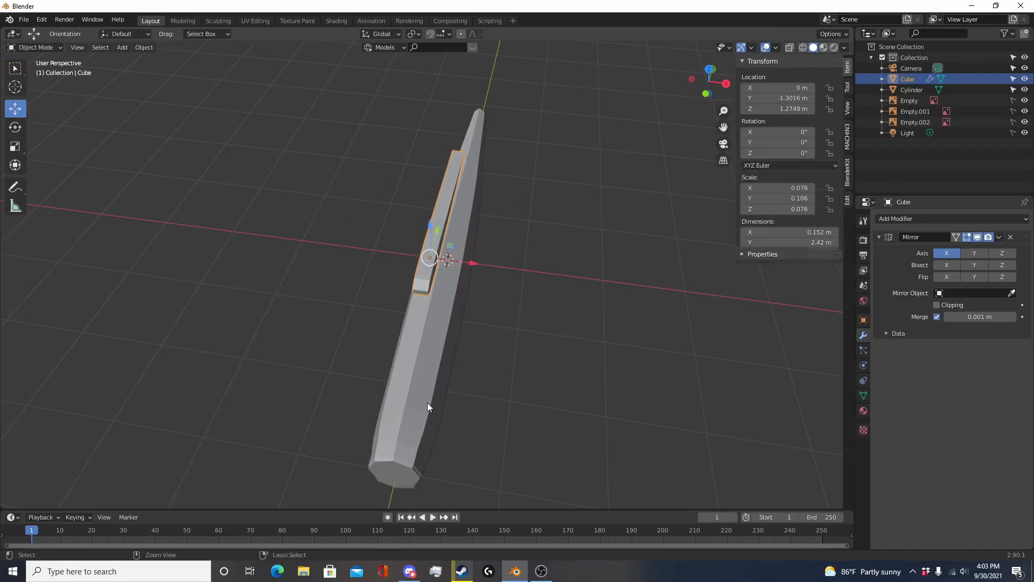
pyautogui.moveTo(416, 392); pyautogui.dragTo(324, 342, button='middle')
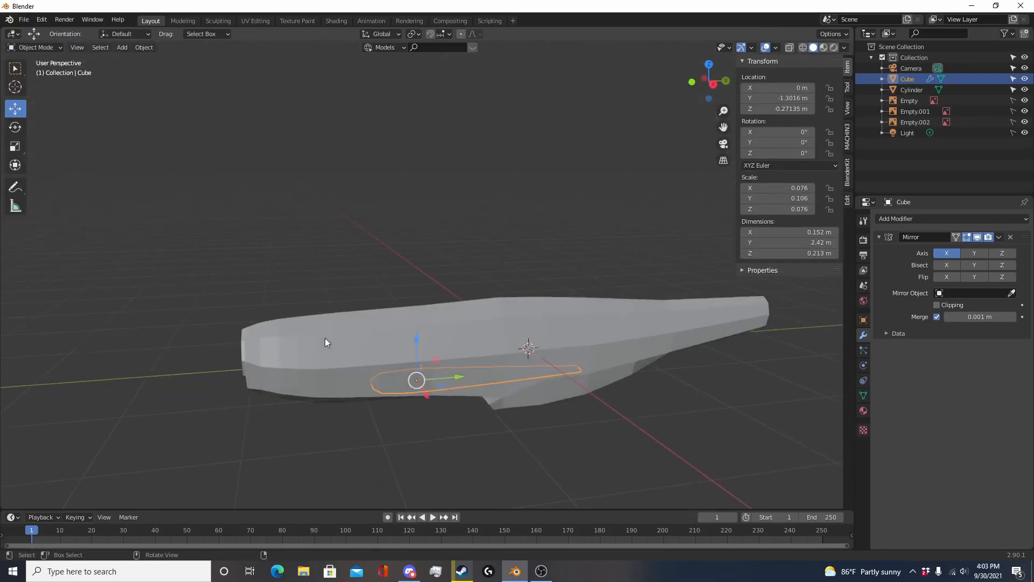
# Step: In the front view, extrude the wing block's outer side face about 0.36 m outward to the wing root section
pyautogui.press('KP_1')
pyautogui.press('Tab')
pyautogui.scroll(3, 411, 310)
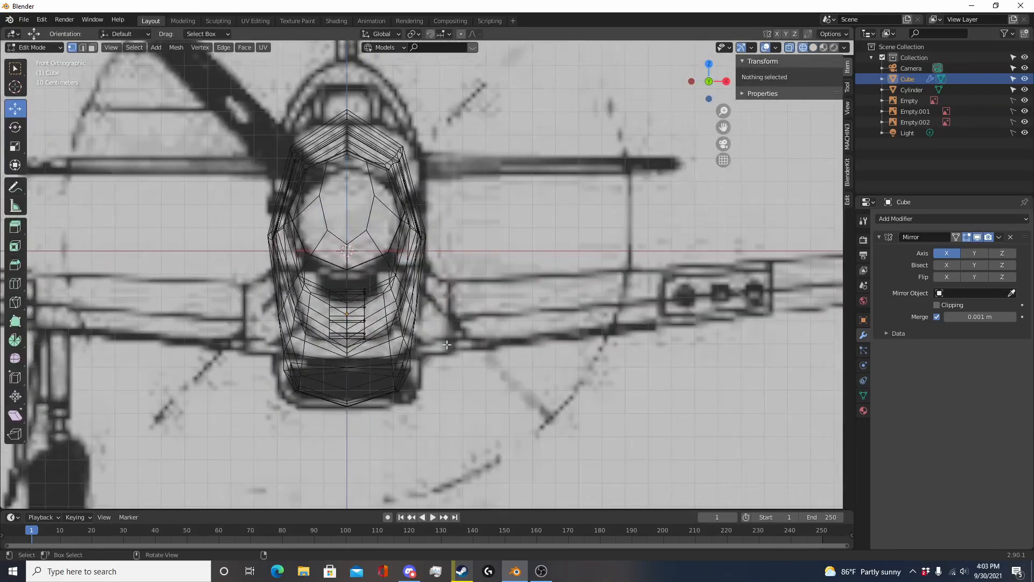
pyautogui.moveTo(464, 353)
pyautogui.mouseDown()
pyautogui.moveTo(323, 240)
pyautogui.moveTo(356, 222)
pyautogui.mouseUp()
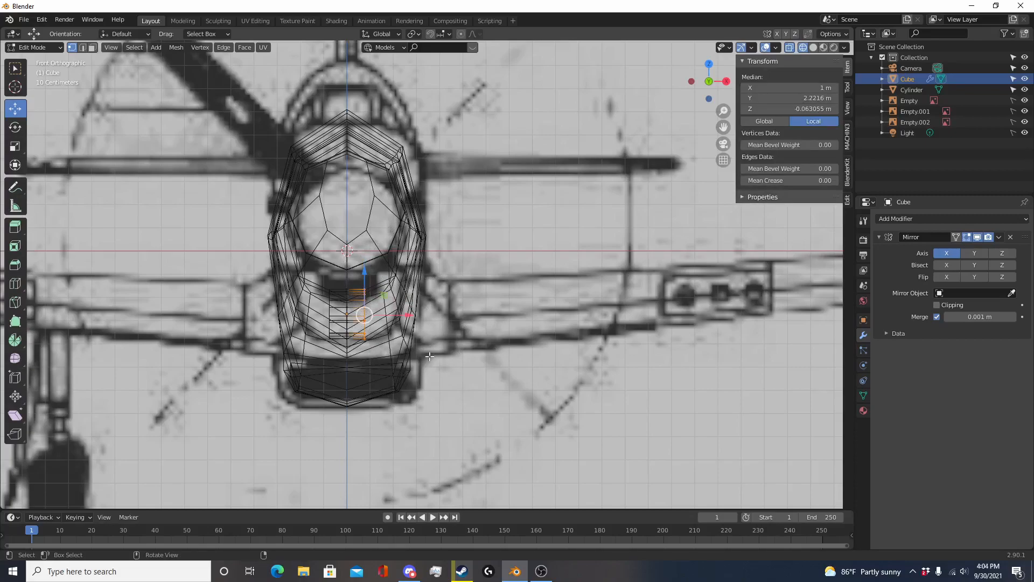
pyautogui.scroll(-3, 447, 365)
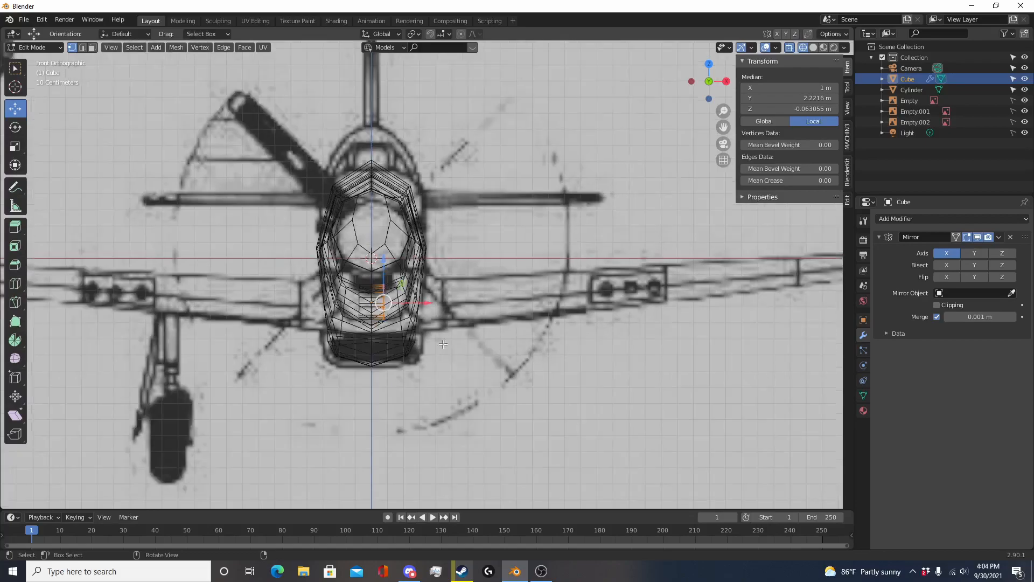
pyautogui.scroll(1, 445, 329)
pyautogui.press('e')
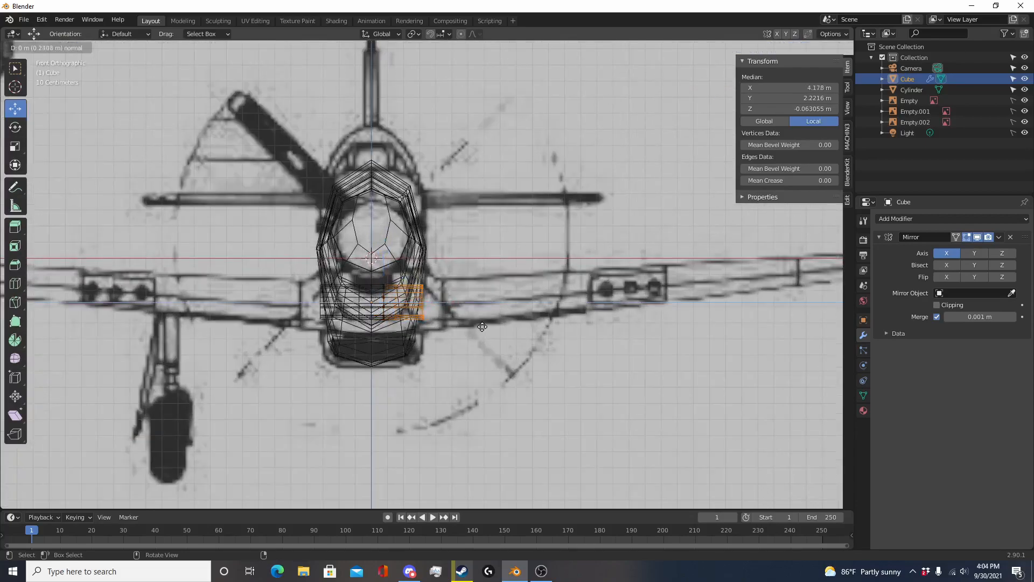
pyautogui.click(501, 327)
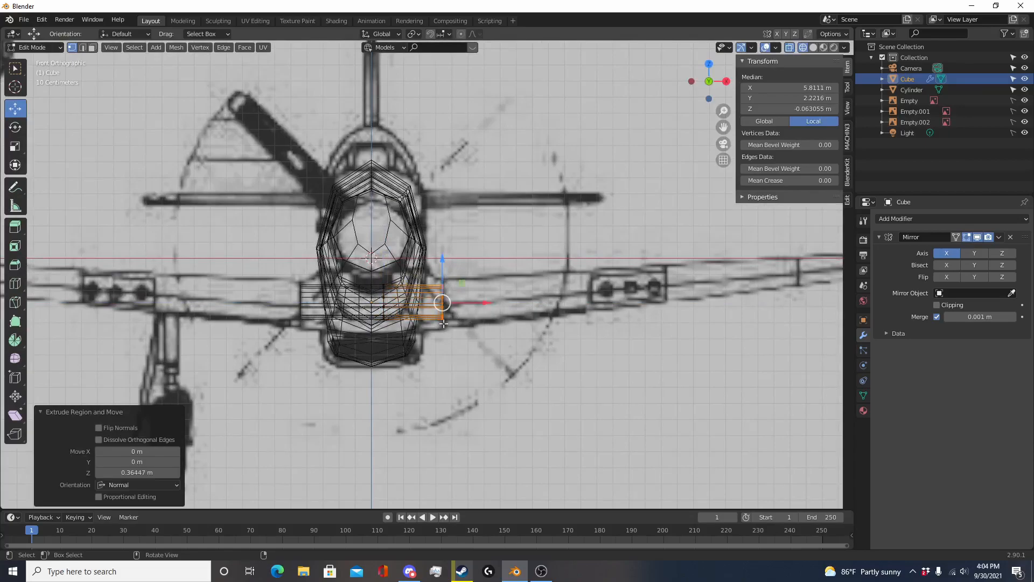
# Step: Scale the whole wing block vertically to a Z scale of about 0.103 to match the root thickness in the blueprint
pyautogui.press('Tab')
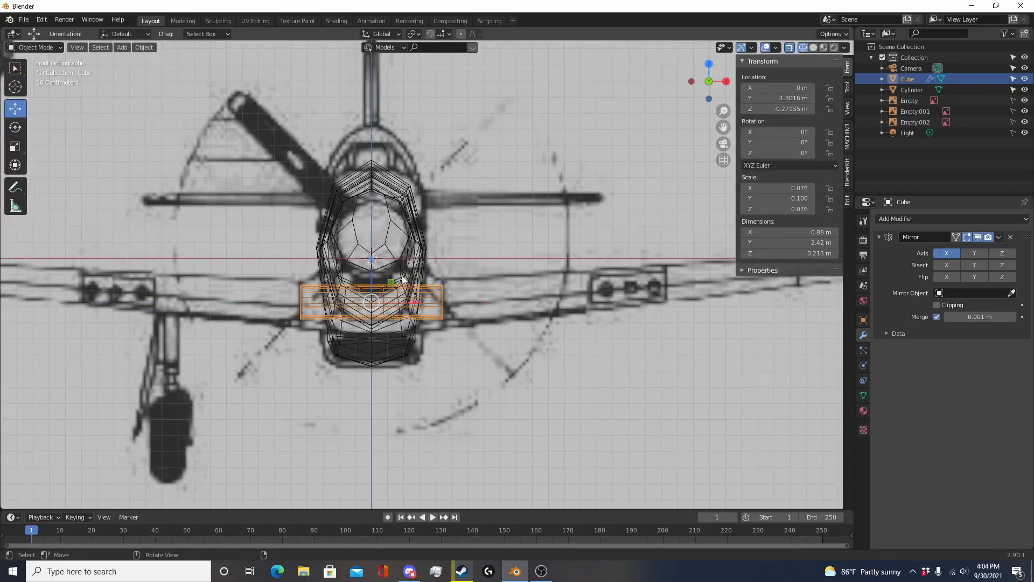
pyautogui.press('s')
pyautogui.press('z')
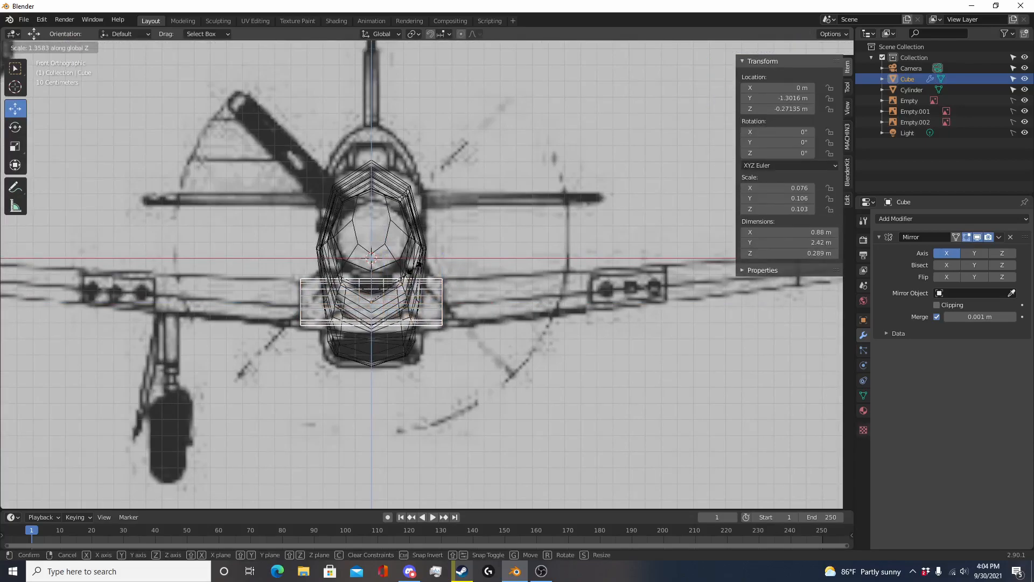
pyautogui.click(449, 340)
pyautogui.press('Tab')
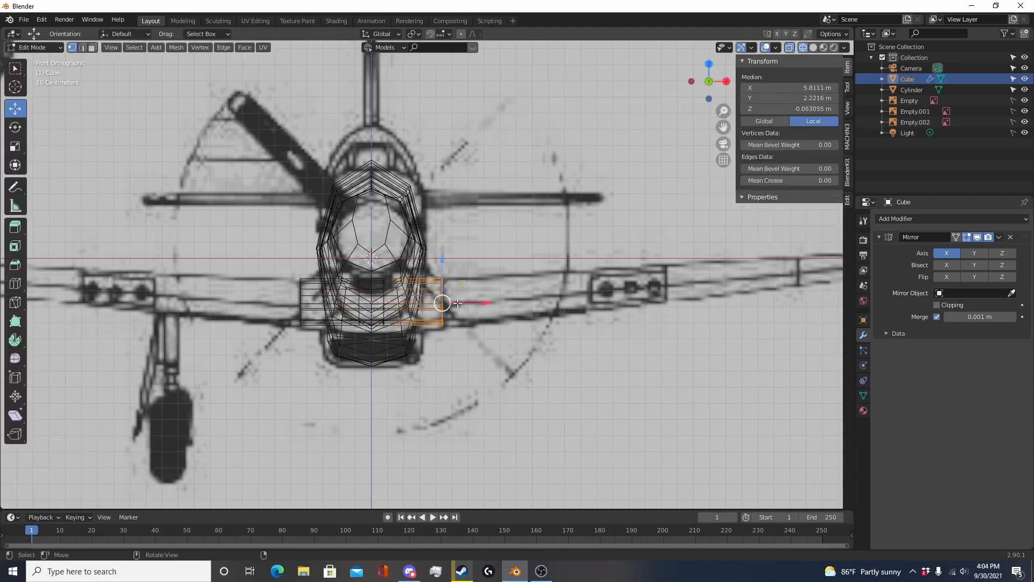
# Step: Extrude the wing's outer end face about 3.6 m outward to the blueprint's wingtip
pyautogui.hotkey('alt', 'a')
pyautogui.press('c')
pyautogui.click(498, 298)
pyautogui.press('Escape')
pyautogui.scroll(-4, 512, 318)
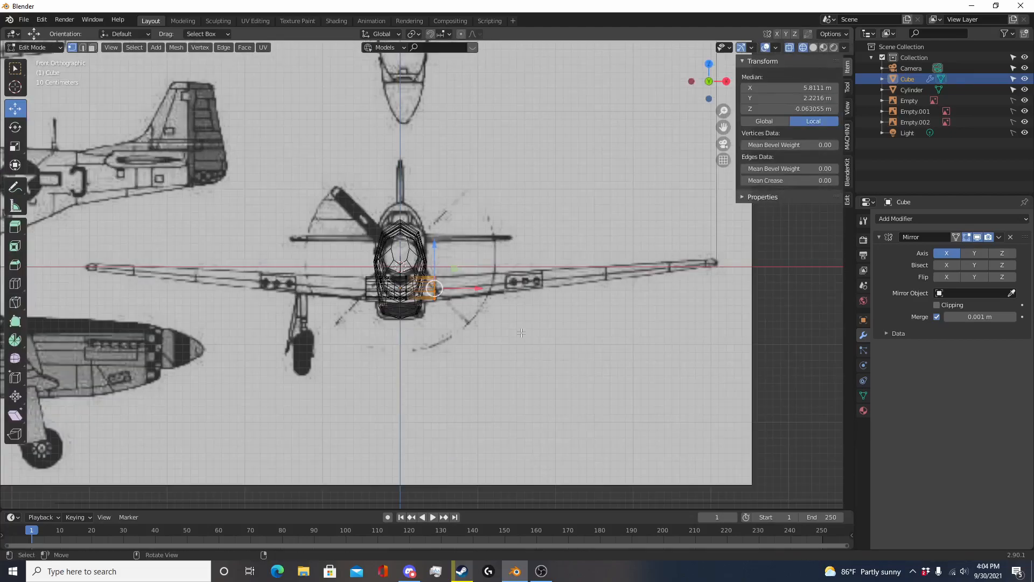
pyautogui.keyDown('shift'); pyautogui.moveTo(523, 335); pyautogui.dragTo(380, 358, button='middle'); pyautogui.keyUp('shift')
pyautogui.press('e')
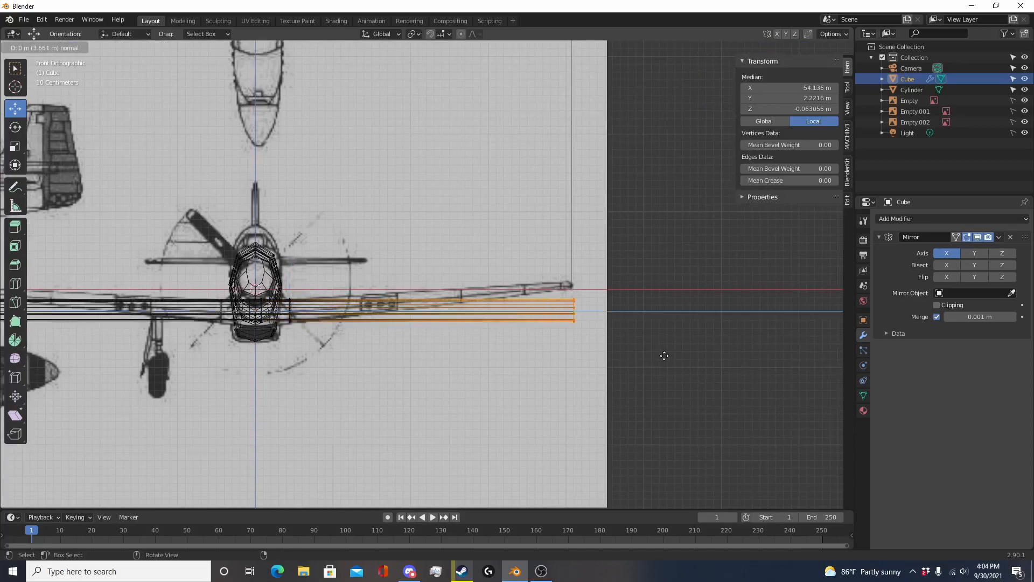
pyautogui.click(664, 355)
# Step: Shrink the wingtip end face along Z to the tip thickness in the front blueprint
pyautogui.scroll(4, 593, 361)
pyautogui.press('s')
pyautogui.press('z')
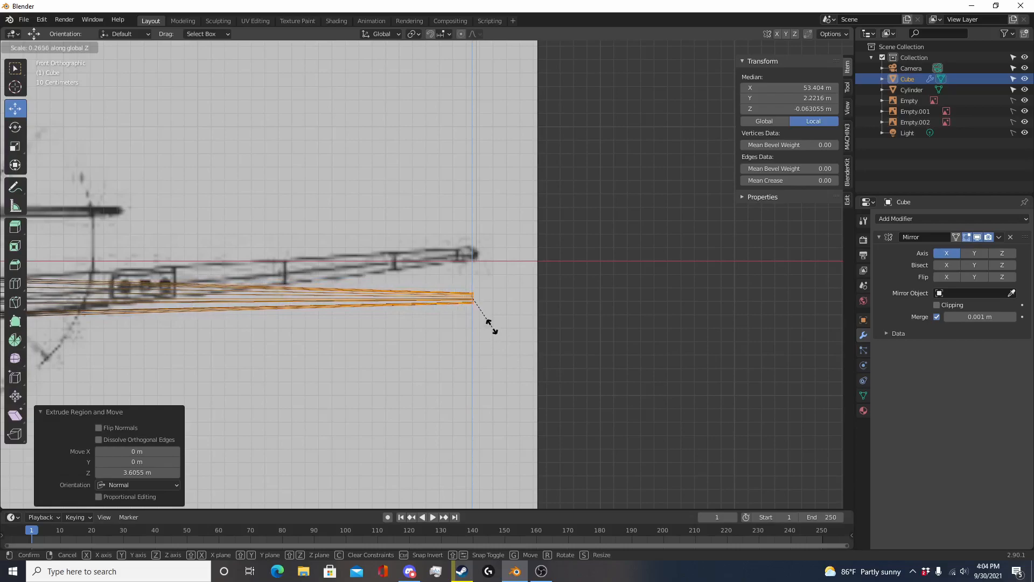
pyautogui.click(498, 332)
# Step: Raise the wingtip end face about 0.32 m along Z and shift it about 0.11 m inward along X
pyautogui.scroll(2, 498, 331)
pyautogui.press('g')
pyautogui.press('z')
pyautogui.click(530, 223)
pyautogui.press('g')
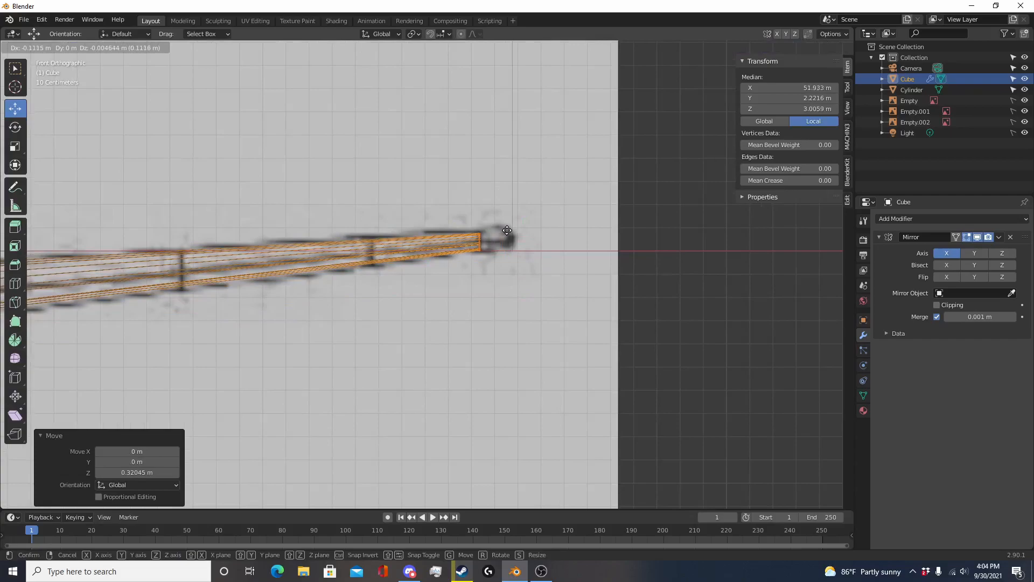
pyautogui.click(508, 230)
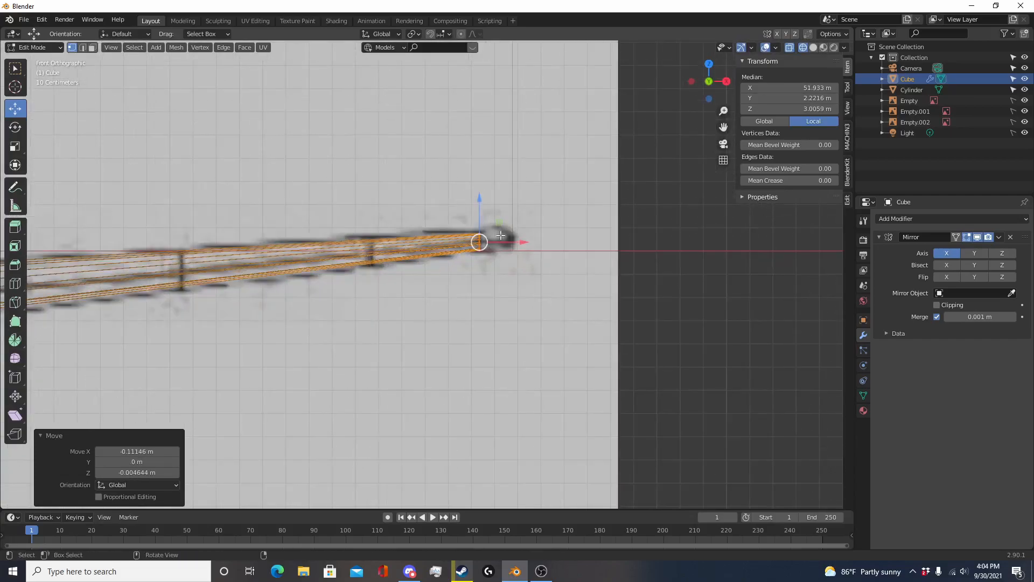
# Step: Examine the extruded, mirrored wings against the fuselage in solid shading
pyautogui.scroll(-10, 466, 352)
pyautogui.keyDown('shift'); pyautogui.moveTo(358, 390); pyautogui.dragTo(388, 379, button='middle'); pyautogui.keyUp('shift')
pyautogui.press('Tab')
pyautogui.moveTo(439, 347)
pyautogui.mouseDown(button='middle')
pyautogui.moveTo(386, 371)
pyautogui.moveTo(415, 392)
pyautogui.moveTo(319, 389)
pyautogui.mouseUp(button='middle')
pyautogui.hotkey('shift', 'z')
pyautogui.scroll(5, 318, 389)
pyautogui.keyDown('shift'); pyautogui.moveTo(463, 360); pyautogui.dragTo(403, 377, button='middle'); pyautogui.keyUp('shift')
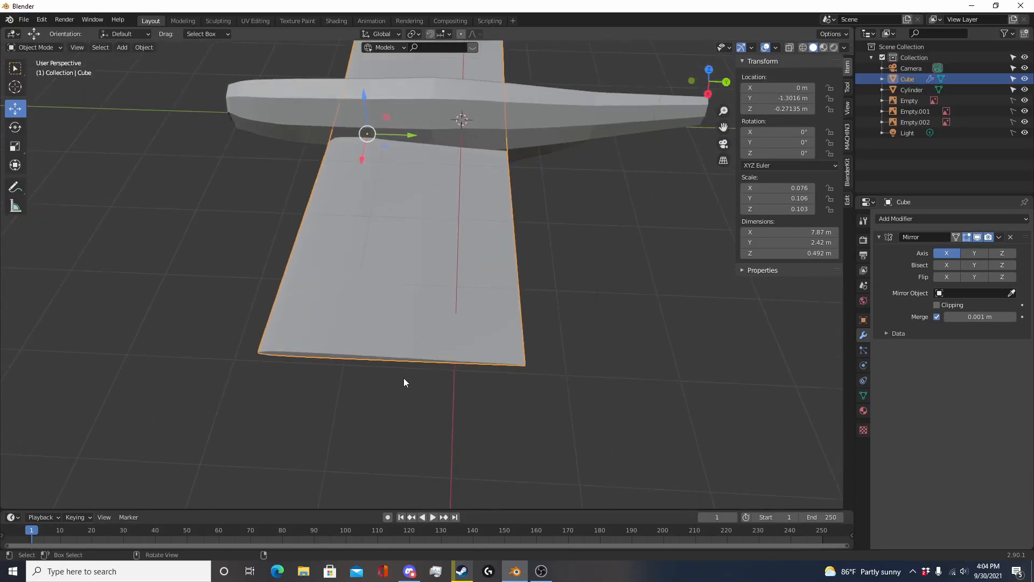
# Step: In the top view, move the wingtip's trailing-edge vertices forward along Y onto the blueprint's tip corner
pyautogui.press('KP_7')
pyautogui.hotkey('shift', 'z')
pyautogui.press('Tab')
pyautogui.keyDown('shift'); pyautogui.moveTo(491, 348); pyautogui.dragTo(536, 403, button='middle'); pyautogui.keyUp('shift')
pyautogui.keyDown('shift'); pyautogui.moveTo(399, 301); pyautogui.dragTo(253, 292, button='middle'); pyautogui.keyUp('shift')
pyautogui.scroll(1, 486, 297)
pyautogui.moveTo(477, 238); pyautogui.dragTo(500, 213)
pyautogui.keyDown('shift'); pyautogui.moveTo(499, 215); pyautogui.dragTo(434, 179, button='middle'); pyautogui.keyUp('shift')
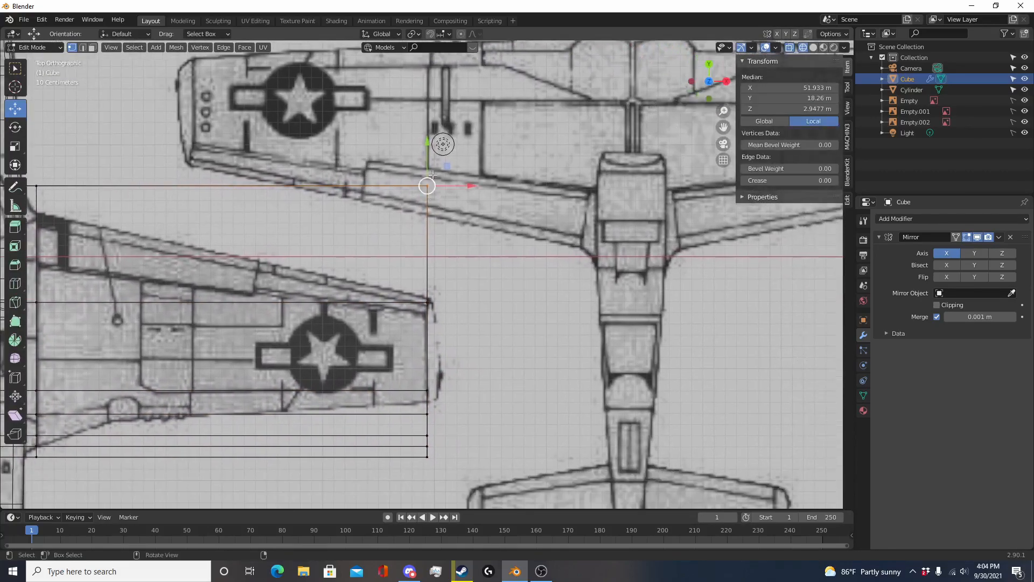
pyautogui.moveTo(428, 149); pyautogui.dragTo(428, 261)
# Step: Move the root section's trailing-edge vertices along Y onto the blueprint's wing outline beside the fuselage
pyautogui.keyDown('shift'); pyautogui.moveTo(252, 293); pyautogui.dragTo(540, 356, button='middle'); pyautogui.keyUp('shift')
pyautogui.scroll(3, 540, 357)
pyautogui.moveTo(318, 296); pyautogui.dragTo(257, 250)
pyautogui.keyDown('shift'); pyautogui.moveTo(256, 250); pyautogui.dragTo(359, 251, button='middle'); pyautogui.keyUp('shift')
pyautogui.scroll(3, 359, 251)
pyautogui.click(344, 240)
# Step: Add an edge loop to the innermost wing section and slide it to the fuselage side
pyautogui.hotkey('ctrl', 'r')
pyautogui.click(269, 233)
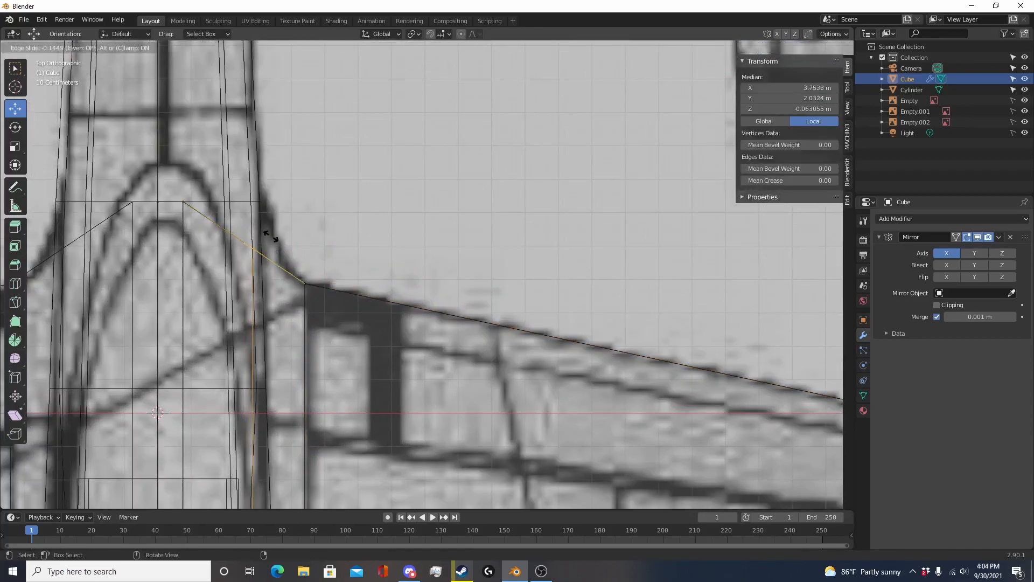
pyautogui.click(276, 237)
pyautogui.hotkey('alt', 'a')
pyautogui.keyDown('alt'); pyautogui.click(278, 259); pyautogui.keyUp('alt')
pyautogui.keyDown('alt'); pyautogui.click(244, 239); pyautogui.keyUp('alt')
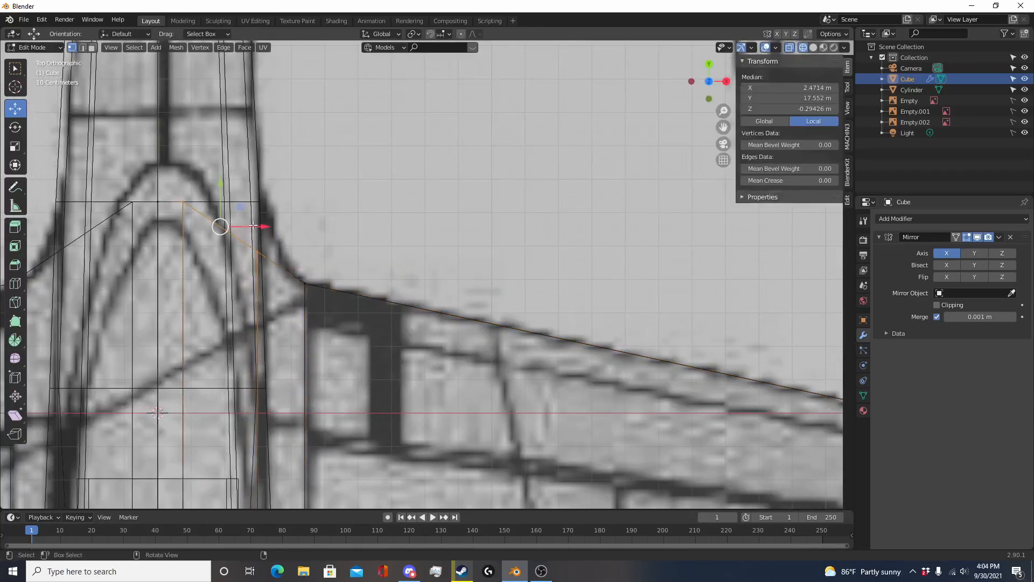
# Step: Move the new loop's trailing-edge vertices about 0.15 m rearward along Y to follow the wing fillet
pyautogui.hotkey('alt', 'a')
pyautogui.press('c')
pyautogui.click(262, 249)
pyautogui.press('Escape')
pyautogui.press('g')
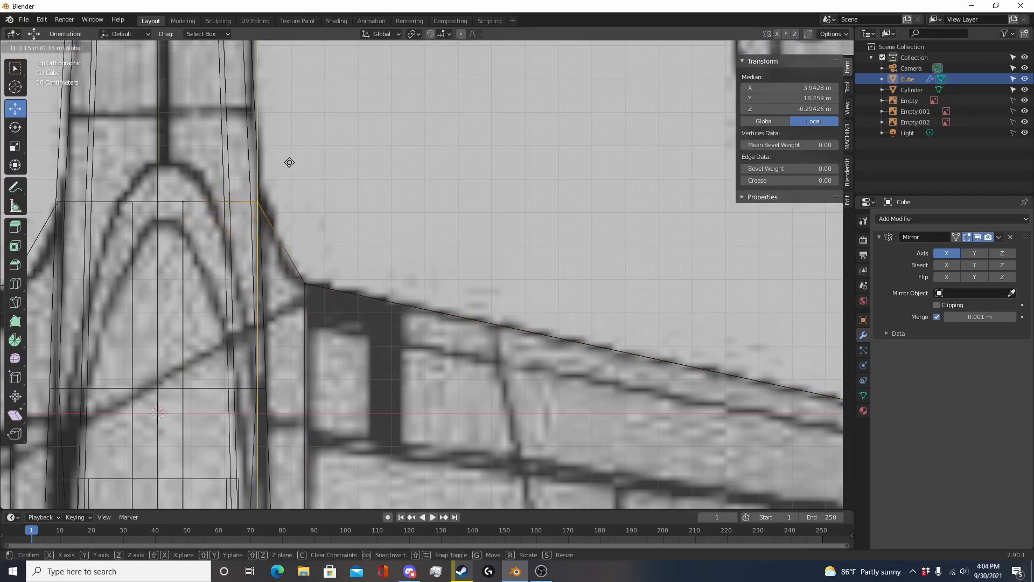
pyautogui.click(289, 162)
# Step: Select the front vertices of the root section just outside the fuselage and move them about 0.086 m rearward along Y
pyautogui.press('Tab')
pyautogui.scroll(-4, 355, 286)
pyautogui.keyDown('shift'); pyautogui.moveTo(433, 476); pyautogui.dragTo(413, 254, button='middle'); pyautogui.keyUp('shift')
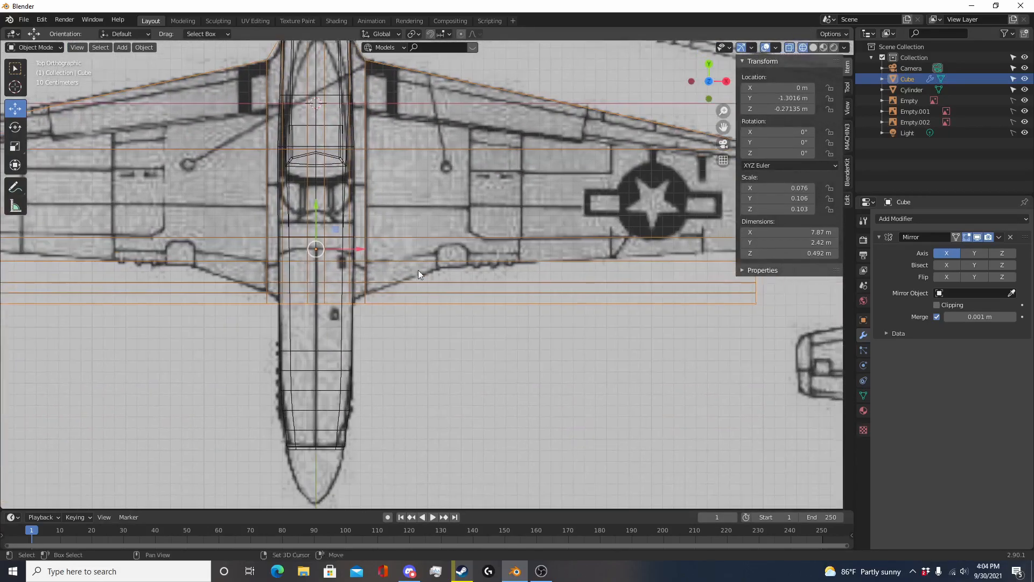
pyautogui.press('Tab')
pyautogui.keyDown('shift'); pyautogui.moveTo(497, 342); pyautogui.dragTo(473, 360, button='middle'); pyautogui.keyUp('shift')
pyautogui.scroll(4, 469, 359)
pyautogui.hotkey('alt', 'a')
pyautogui.press('a')
pyautogui.press('a')
pyautogui.press('c')
pyautogui.moveTo(258, 368); pyautogui.dragTo(252, 233)
pyautogui.rightClick(254, 233)
pyautogui.scroll(-1, 355, 292)
pyautogui.scroll(-5, 355, 291)
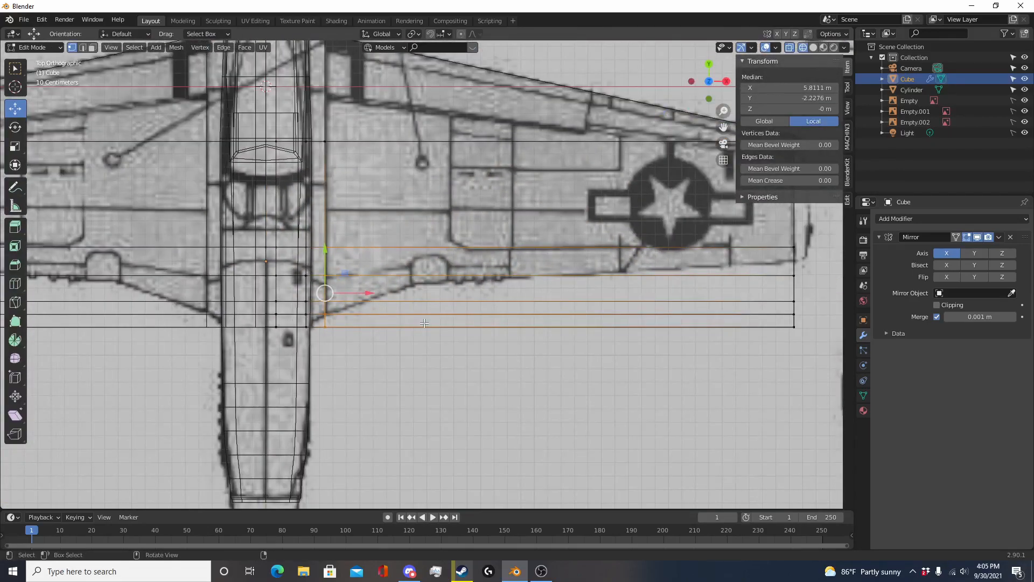
pyautogui.hotkey('shift', 'z')
pyautogui.moveTo(424, 324)
pyautogui.mouseDown(button='middle')
pyautogui.moveTo(372, 246)
pyautogui.moveTo(329, 230)
pyautogui.moveTo(394, 313)
pyautogui.mouseUp(button='middle')
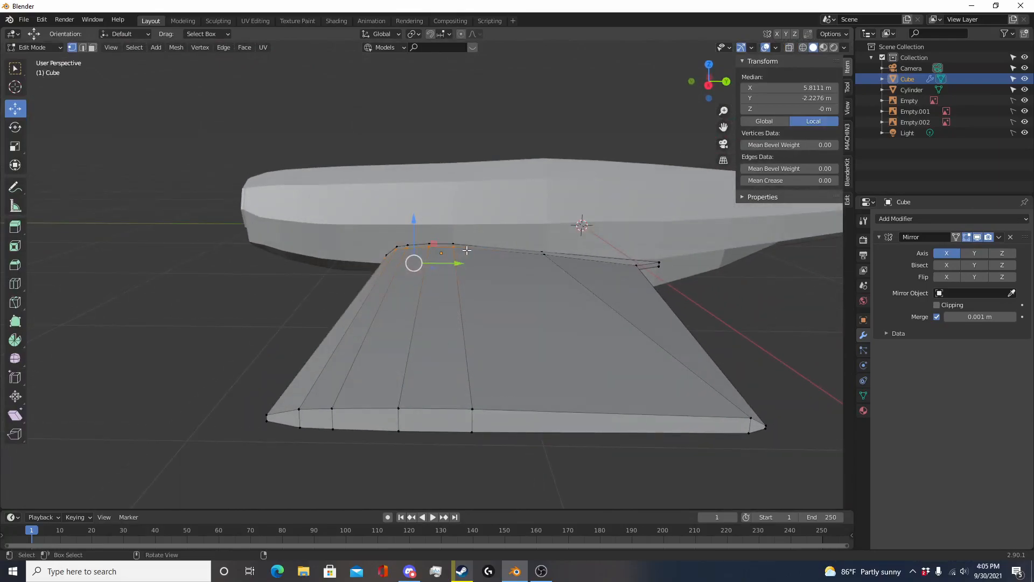
pyautogui.moveTo(446, 281); pyautogui.dragTo(583, 320, button='middle')
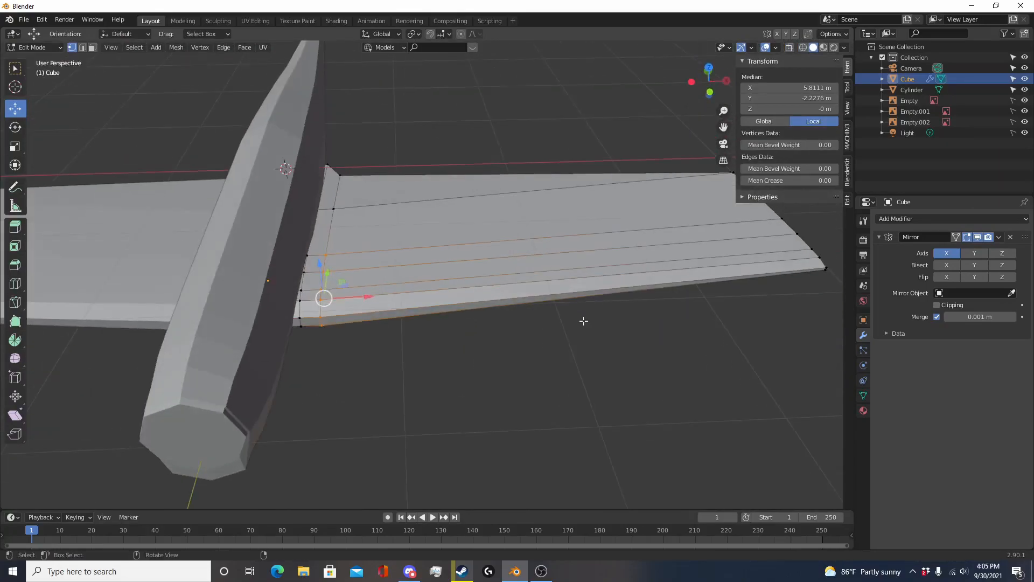
pyautogui.press('KP_7')
pyautogui.scroll(5, 296, 283)
pyautogui.moveTo(275, 259); pyautogui.dragTo(307, 240)
pyautogui.scroll(-4, 472, 303)
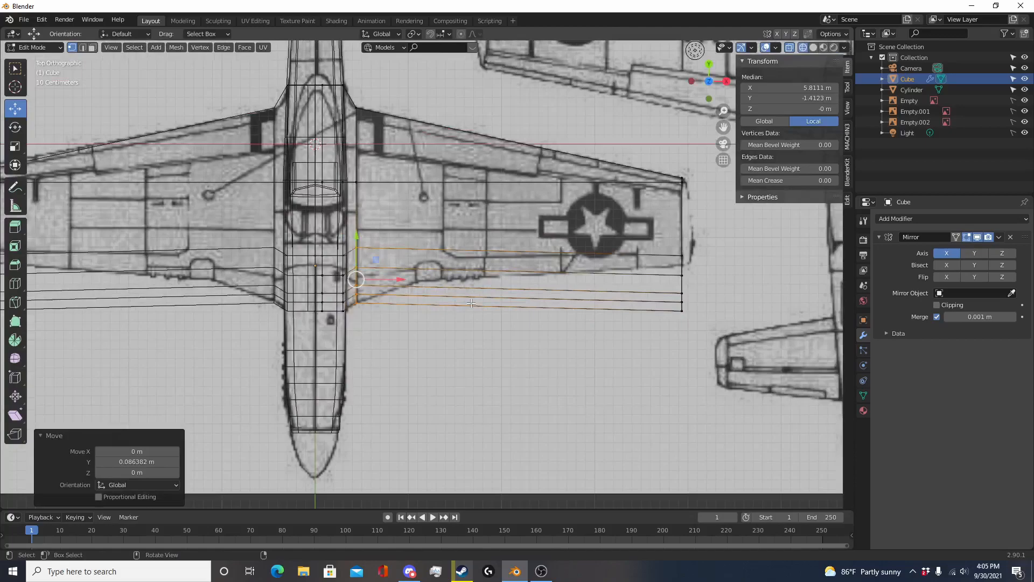
# Step: Add an edge loop across the outer wing, slid to the blueprint's leading-edge kink
pyautogui.scroll(4, 459, 266)
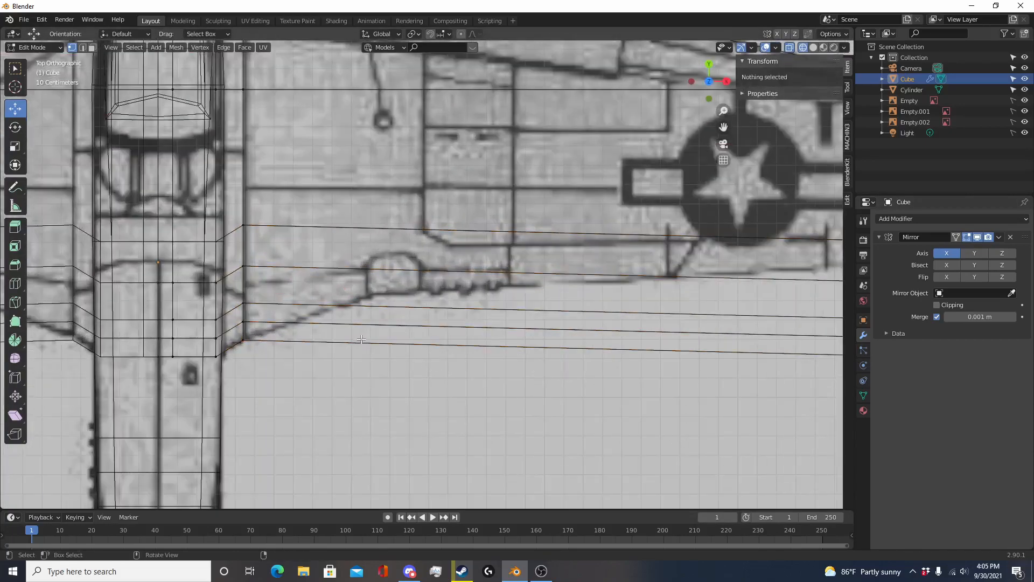
pyautogui.hotkey('ctrl', 'r')
pyautogui.click(290, 327)
pyautogui.click(283, 332)
# Step: Select the front vertices of the kink loop and move them about 0.23 m rearward along Y
pyautogui.hotkey('alt', 'a')
pyautogui.press('c')
pyautogui.moveTo(364, 342)
pyautogui.mouseDown()
pyautogui.moveTo(371, 233)
pyautogui.moveTo(395, 215)
pyautogui.mouseUp()
pyautogui.press('Escape')
pyautogui.scroll(-5, 494, 366)
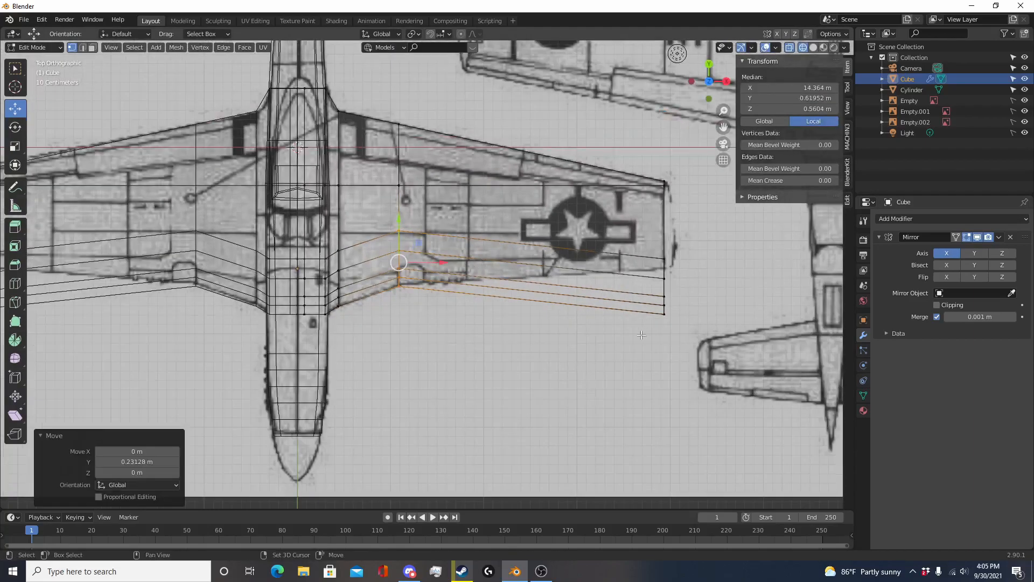
# Step: Select the wingtip's front vertices, compress them along Y and move them rearward onto the blueprint's leading edge
pyautogui.scroll(2, 504, 329)
pyautogui.hotkey('alt', 'a')
pyautogui.press('c')
pyautogui.moveTo(524, 311); pyautogui.dragTo(533, 175)
pyautogui.press('Escape')
pyautogui.press('s')
pyautogui.press('y')
pyautogui.click(549, 195)
pyautogui.moveTo(525, 177); pyautogui.dragTo(531, 194)
# Step: Select all of the wingtip's end vertices and extrude them about 0.117 m outward to the rounded tip's edge
pyautogui.scroll(-5, 531, 194)
pyautogui.press('Tab')
pyautogui.moveTo(525, 316)
pyautogui.mouseDown(button='middle')
pyautogui.moveTo(406, 199)
pyautogui.moveTo(321, 209)
pyautogui.moveTo(304, 227)
pyautogui.moveTo(438, 223)
pyautogui.mouseUp(button='middle')
pyautogui.press('Tab')
pyautogui.scroll(2, 502, 289)
pyautogui.moveTo(502, 289); pyautogui.dragTo(505, 345, button='middle')
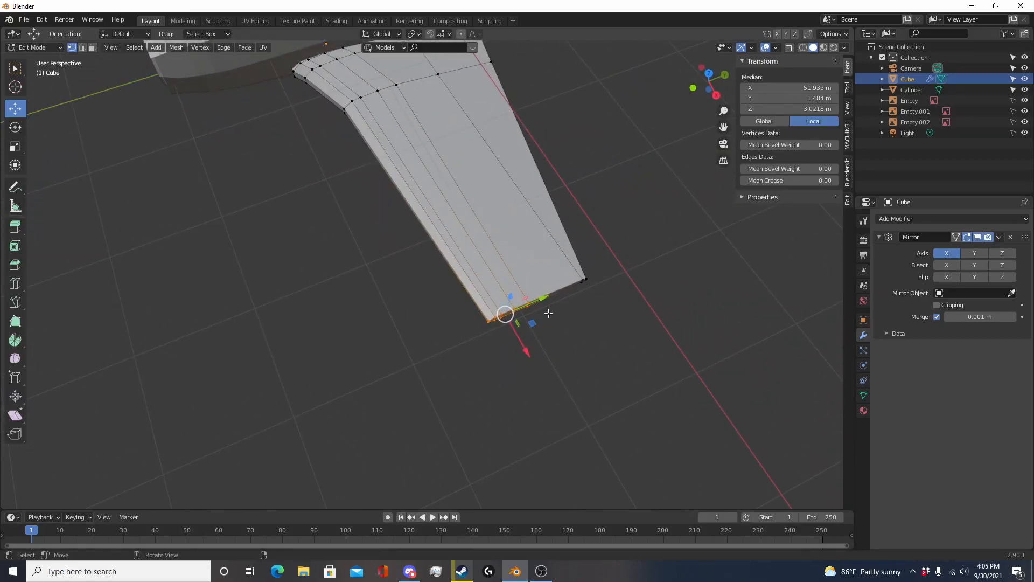
pyautogui.press('KP_7')
pyautogui.keyDown('shift'); pyautogui.moveTo(515, 179); pyautogui.dragTo(407, 225, button='middle'); pyautogui.keyUp('shift')
pyautogui.press('c')
pyautogui.moveTo(406, 225); pyautogui.dragTo(404, 208)
pyautogui.press('Escape')
pyautogui.scroll(-5, 446, 301)
pyautogui.scroll(8, 410, 259)
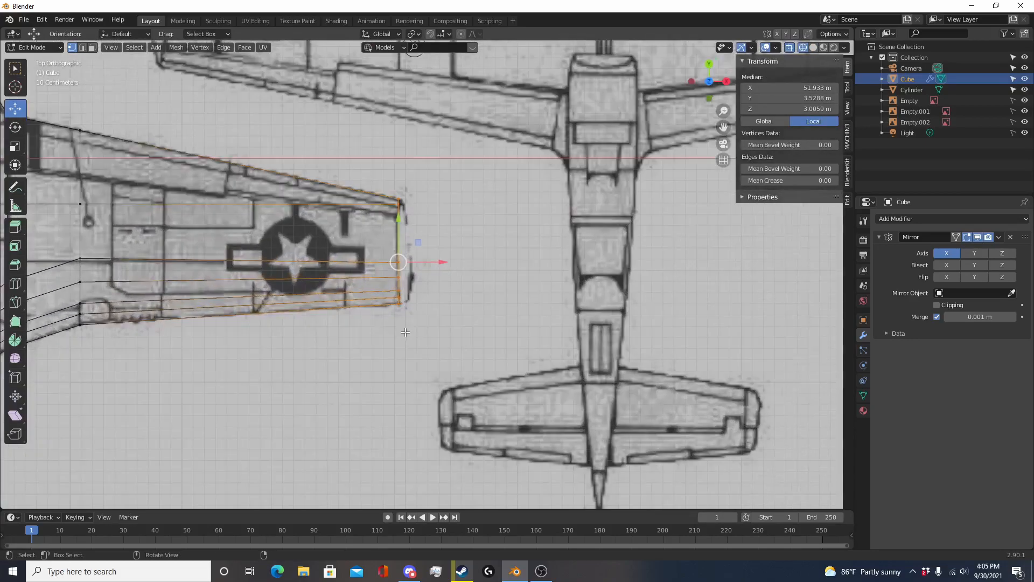
pyautogui.press('e')
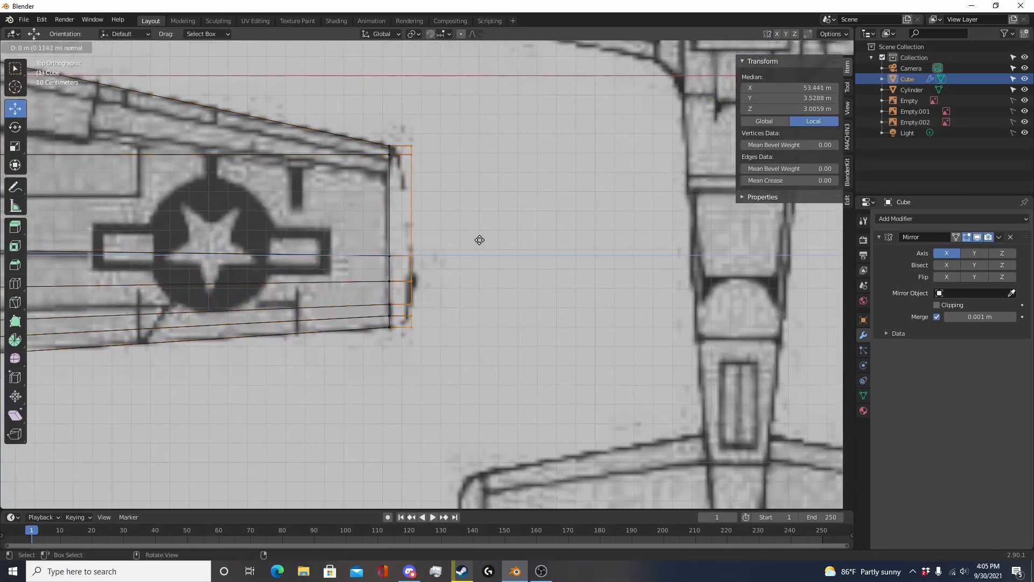
pyautogui.click(479, 240)
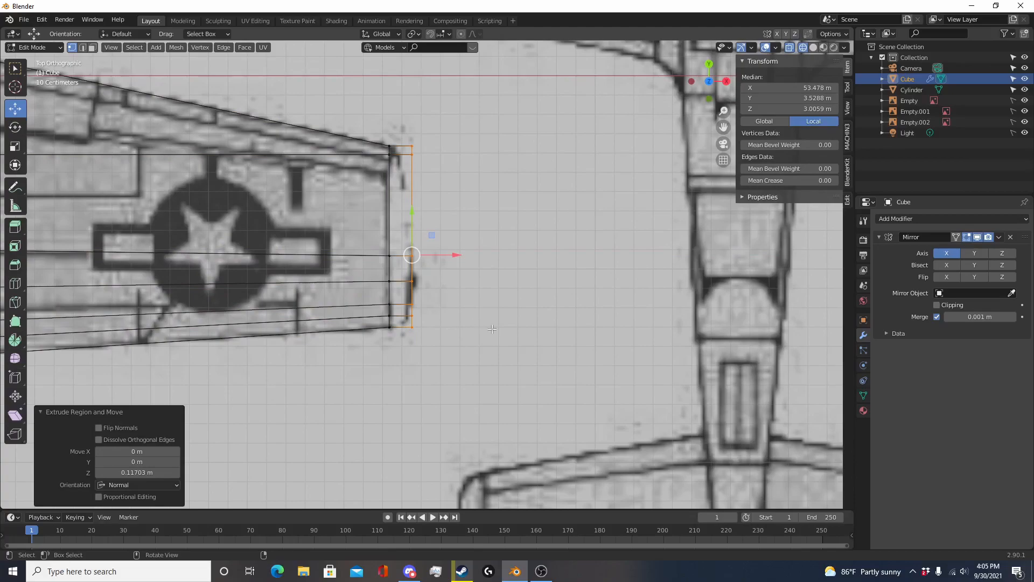
# Step: Scale the extruded tip face to 0.375 and move it slightly up and outward in the front view
pyautogui.press('s')
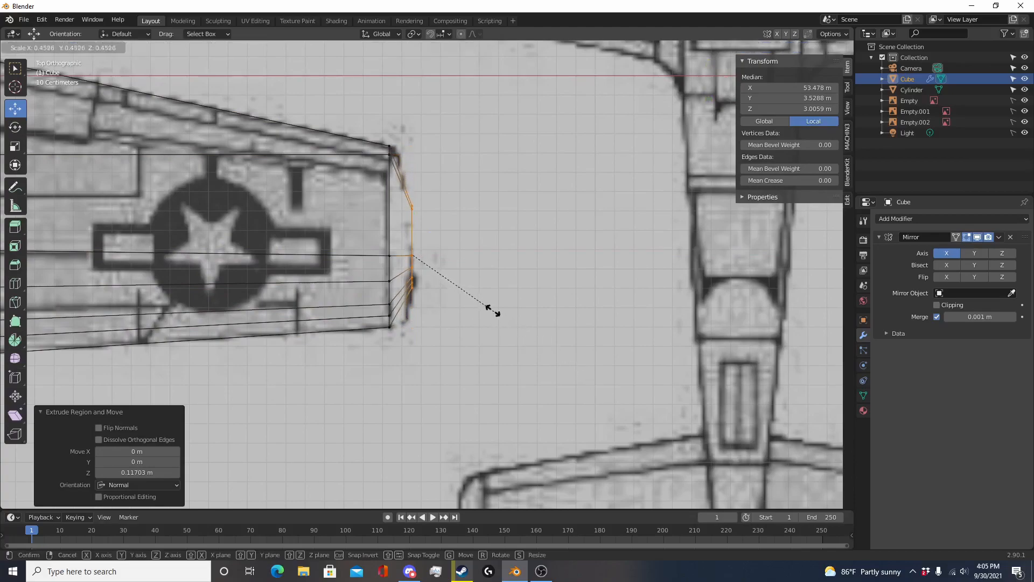
pyautogui.click(478, 301)
pyautogui.moveTo(478, 301); pyautogui.dragTo(530, 250, button='middle')
pyautogui.press('KP_1')
pyautogui.scroll(3, 411, 275)
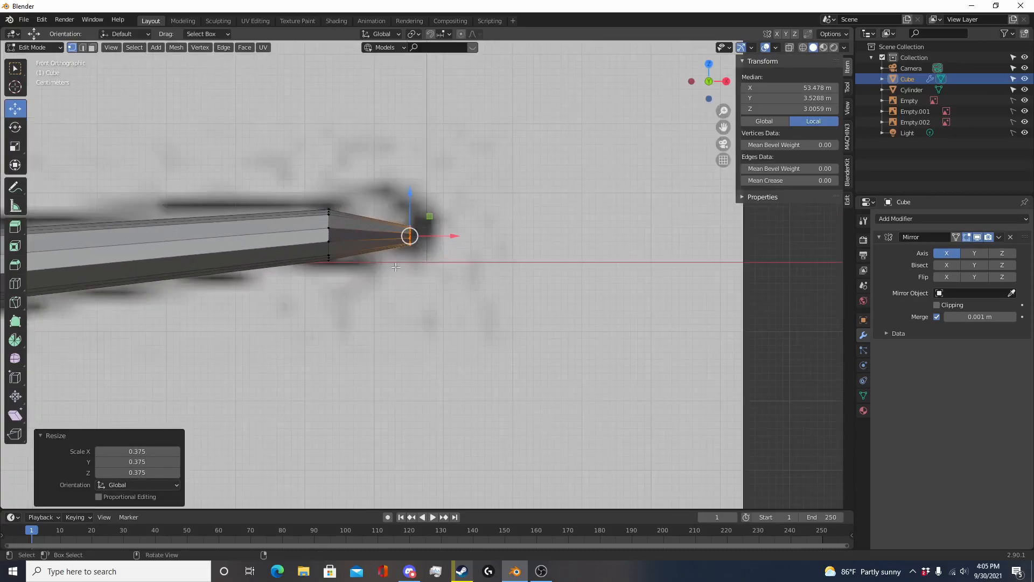
pyautogui.moveTo(414, 201); pyautogui.dragTo(418, 193)
pyautogui.moveTo(451, 228); pyautogui.dragTo(458, 228)
# Step: Add a loop cut midway across the wingtip, scale it 1.486 along Z and fine-tune its height to the front-view outline
pyautogui.hotkey('ctrl', 'r')
pyautogui.click(372, 218)
pyautogui.rightClick(372, 219)
pyautogui.press('s')
pyautogui.press('z')
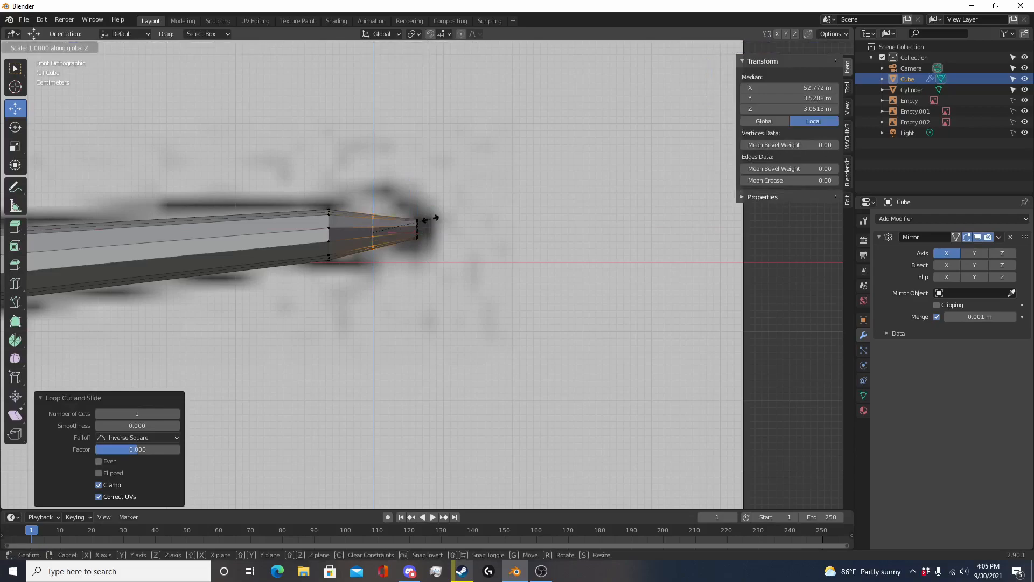
pyautogui.click(459, 217)
pyautogui.press('s')
pyautogui.press('z')
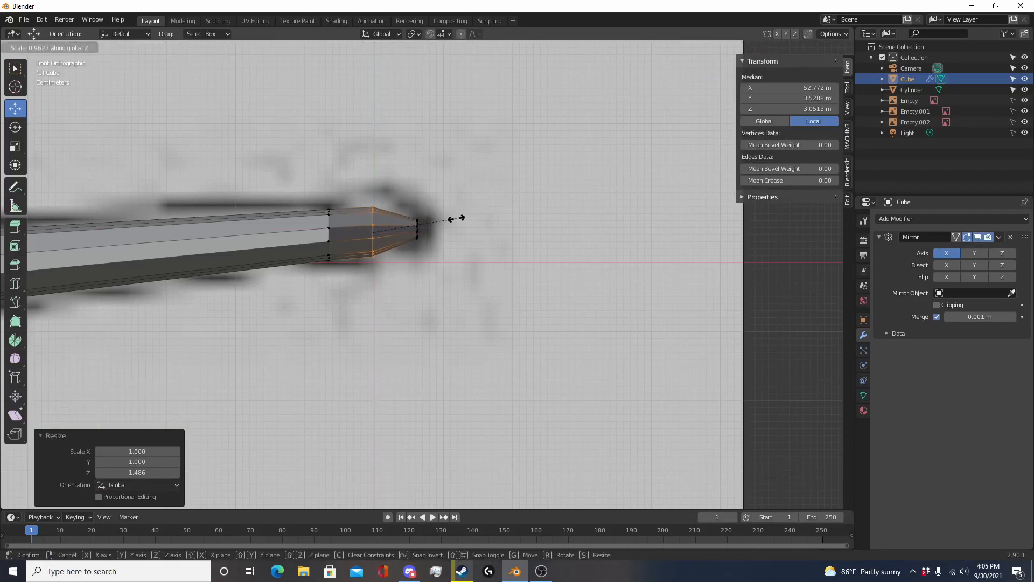
pyautogui.click(452, 218)
pyautogui.click(452, 218)
# Step: Add a second loop cut near the wingtip's outer end at factor -0.349 and enlarge it to round the front profile
pyautogui.hotkey('ctrl', 'r')
pyautogui.click(408, 217)
pyautogui.click(416, 216)
pyautogui.press('s')
pyautogui.press('z')
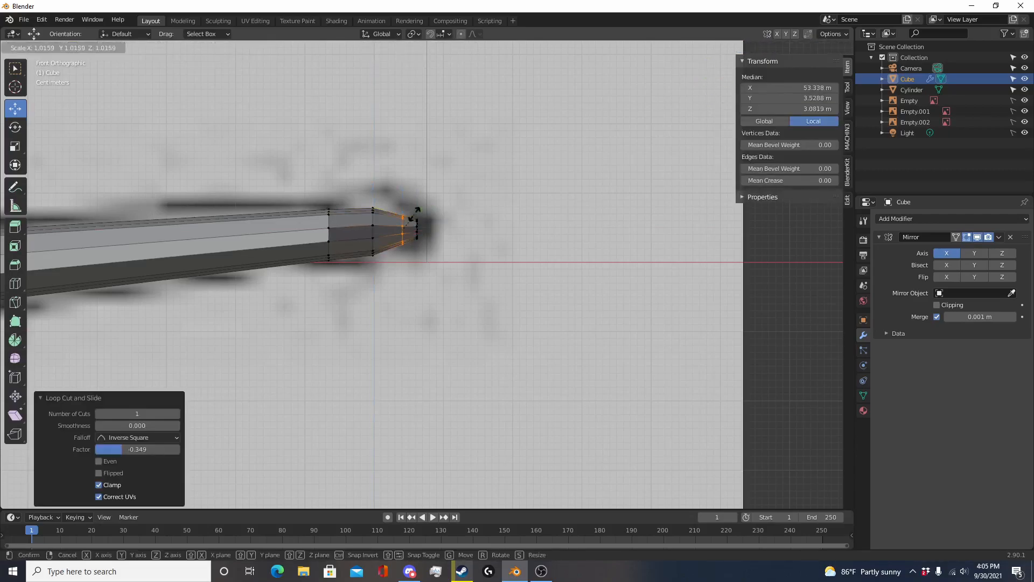
pyautogui.click(429, 210)
# Step: In the top view, scale the outer wingtip loop up along Y to follow the blueprint's rounded edge
pyautogui.moveTo(422, 233); pyautogui.dragTo(281, 404, button='middle')
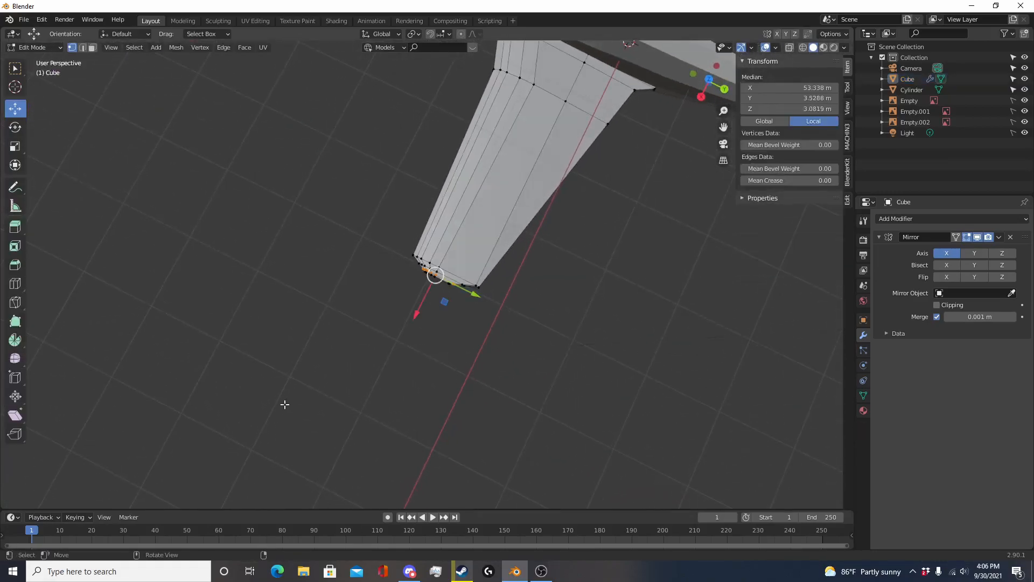
pyautogui.press('KP_7')
pyautogui.scroll(6, 417, 227)
pyautogui.press('s')
pyautogui.press('y')
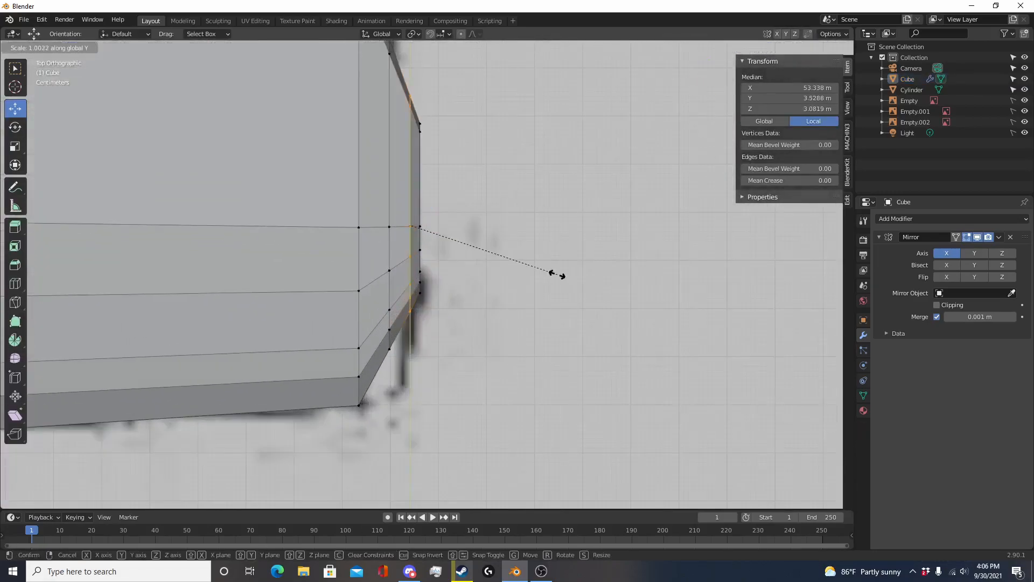
pyautogui.click(574, 277)
pyautogui.click(571, 278)
# Step: Select the inner wingtip loop and scale it up about 1.2 along Y to match the blueprint's curve
pyautogui.keyDown('alt'); pyautogui.click(389, 294); pyautogui.keyUp('alt')
pyautogui.scroll(-2, 426, 299)
pyautogui.press('s')
pyautogui.press('y')
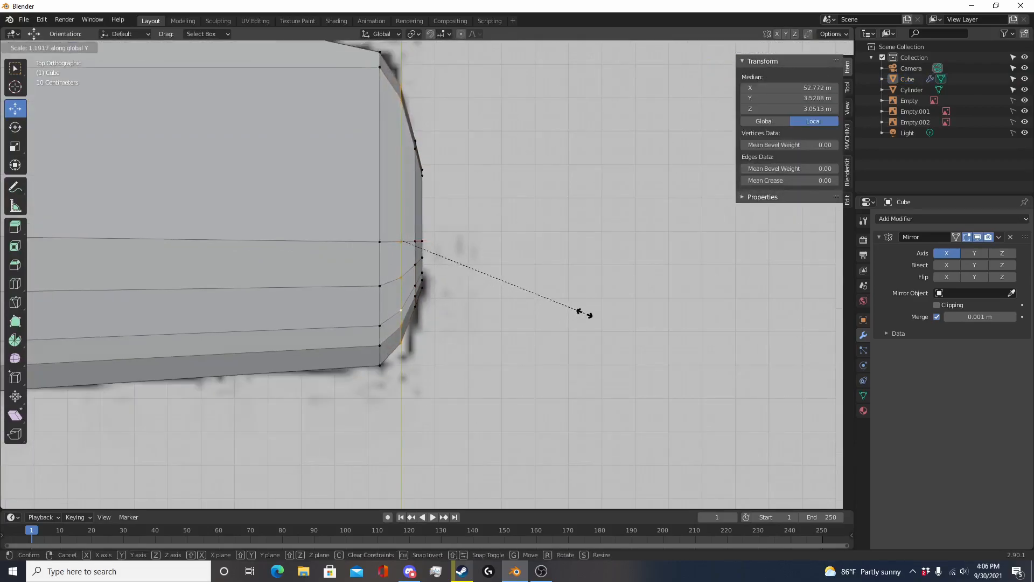
pyautogui.click(591, 315)
# Step: Leave mesh editing and inspect the finished mirrored wing together with the fuselage in solid shading
pyautogui.press('Tab')
pyautogui.scroll(-12, 596, 330)
pyautogui.hotkey('shift', 'z')
pyautogui.moveTo(592, 341); pyautogui.dragTo(566, 286, button='middle')
pyautogui.hotkey('shift', 'z')
pyautogui.scroll(5, 409, 321)
pyautogui.moveTo(410, 321); pyautogui.dragTo(298, 331, button='middle')
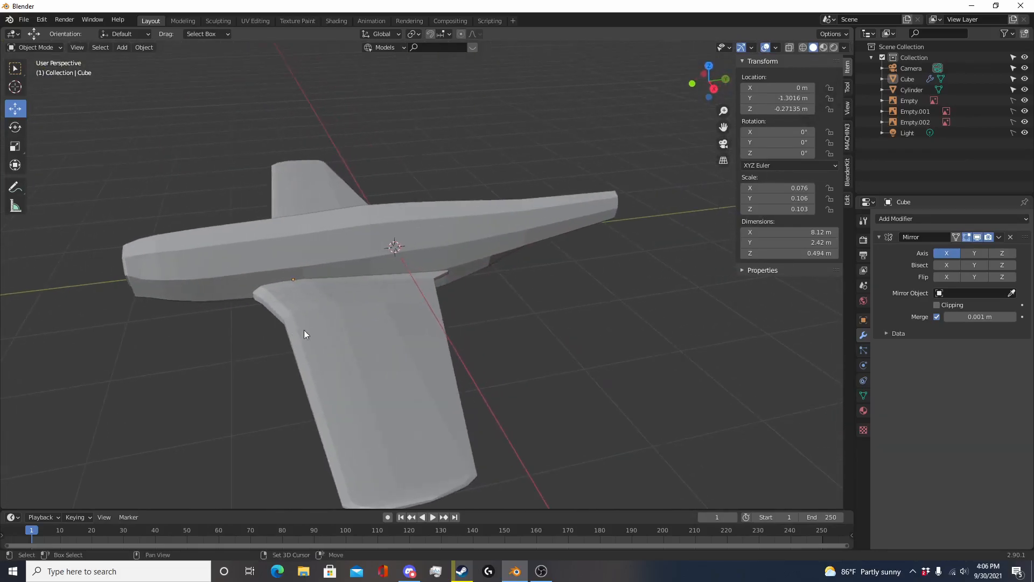
pyautogui.moveTo(395, 332); pyautogui.dragTo(388, 300, button='middle')
# Step: Switch to the wireframe side view, add a cube and scale it down to about 0.266
pyautogui.click(387, 302)
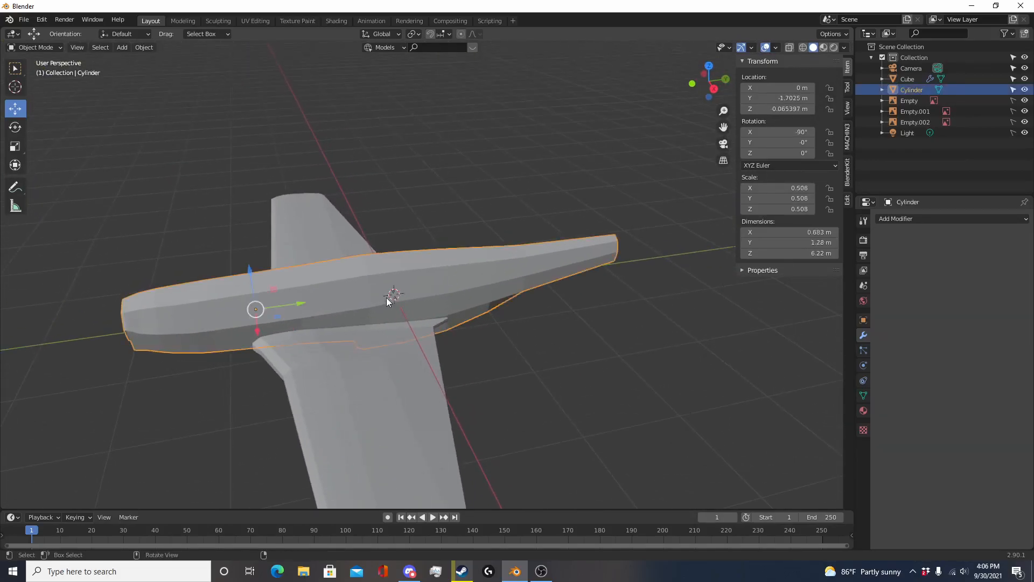
pyautogui.press('KP_3')
pyautogui.hotkey('shift', 'z')
pyautogui.keyDown('shift'); pyautogui.moveTo(489, 298); pyautogui.dragTo(338, 322, button='middle'); pyautogui.keyUp('shift')
pyautogui.click(337, 322)
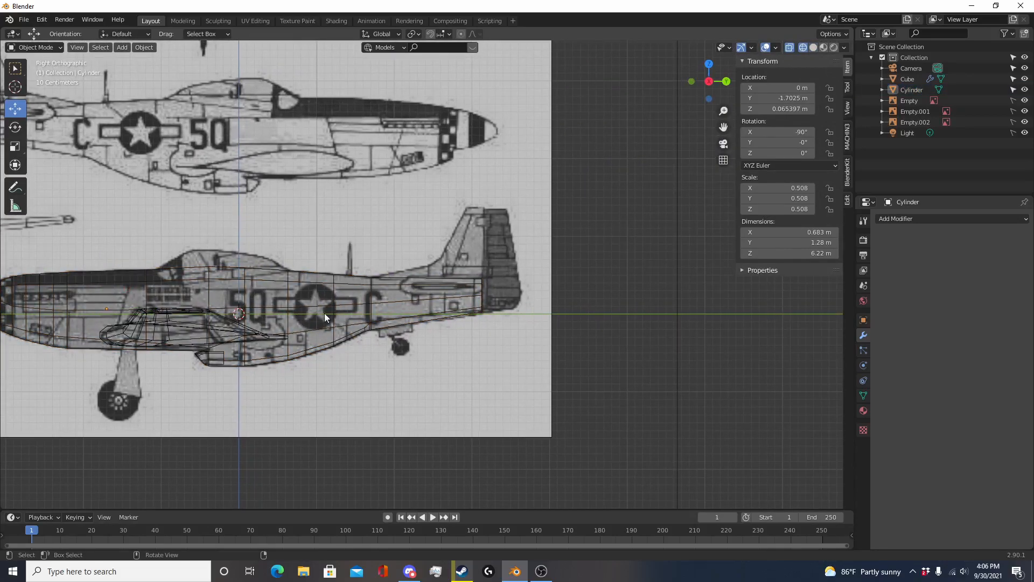
pyautogui.hotkey('shift', 'a')
pyautogui.moveTo(415, 296)
pyautogui.click(446, 309)
pyautogui.press('s')
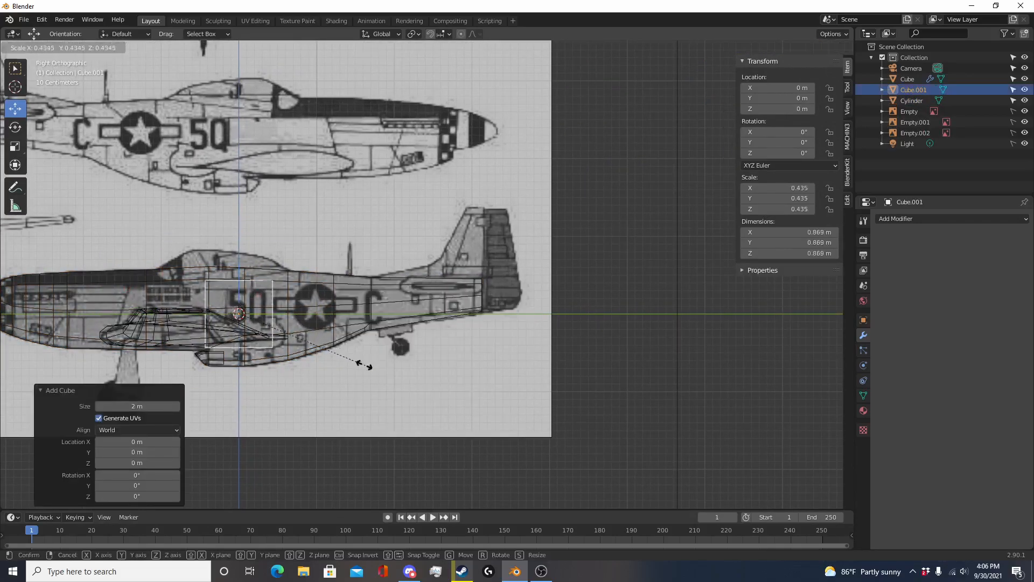
pyautogui.click(347, 342)
# Step: Move the cube onto the horizontal stabilizer in the side blueprint and scale it by 0.161 to the stabilizer's thickness
pyautogui.press('g')
pyautogui.click(544, 317)
pyautogui.scroll(5, 556, 335)
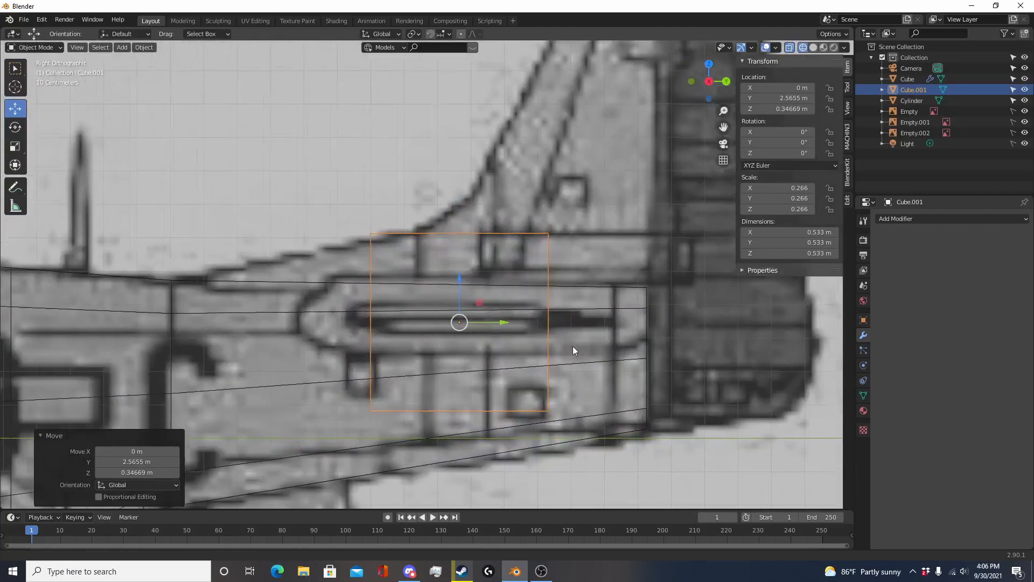
pyautogui.press('s')
pyautogui.click(442, 308)
pyautogui.press('g')
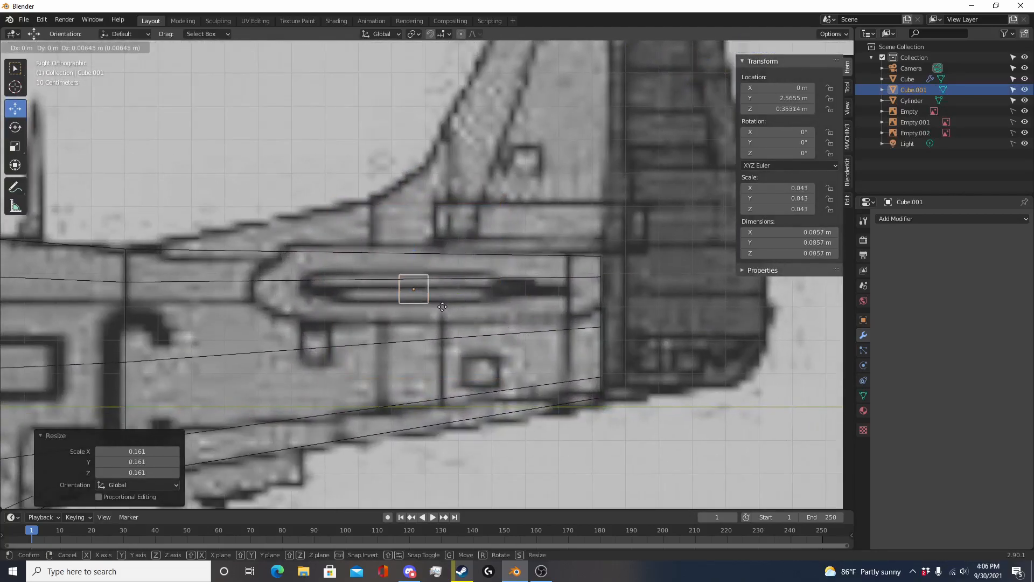
pyautogui.click(440, 306)
# Step: Extrude the cube's front vertices about 0.224 m forward and scale them down to form the stabilizer's leading edge
pyautogui.press('Tab')
pyautogui.scroll(3, 431, 310)
pyautogui.moveTo(368, 330); pyautogui.dragTo(397, 265)
pyautogui.press('e')
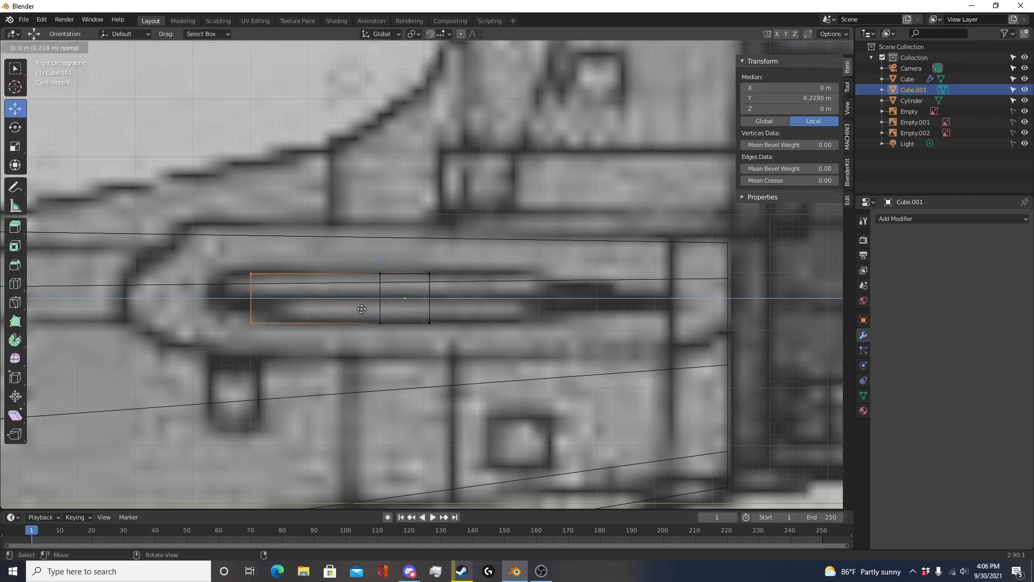
pyautogui.click(339, 310)
pyautogui.press('s')
pyautogui.click(258, 295)
# Step: Select the cube's rear vertices and extrude them about 0.48 m rearward to the stabilizer's trailing edge
pyautogui.press('c')
pyautogui.moveTo(340, 292)
pyautogui.mouseDown()
pyautogui.moveTo(407, 338)
pyautogui.moveTo(433, 322)
pyautogui.moveTo(438, 274)
pyautogui.moveTo(427, 300)
pyautogui.moveTo(404, 296)
pyautogui.mouseUp()
pyautogui.press('Escape')
pyautogui.press('c')
pyautogui.press('Escape')
pyautogui.hotkey('alt', 'a')
pyautogui.press('c')
pyautogui.press('Escape')
pyautogui.press('e')
pyautogui.click(692, 318)
# Step: Flatten the trailing-edge vertices to 0.077 along Z and thicken them slightly to match the blueprint
pyautogui.press('s')
pyautogui.press('z')
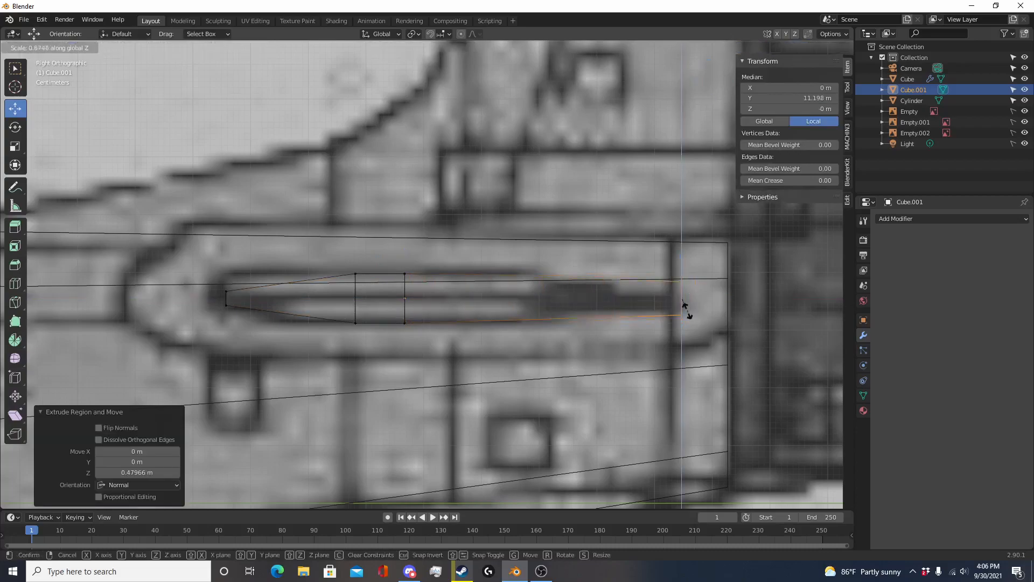
pyautogui.click(680, 297)
pyautogui.press('s')
pyautogui.press('z')
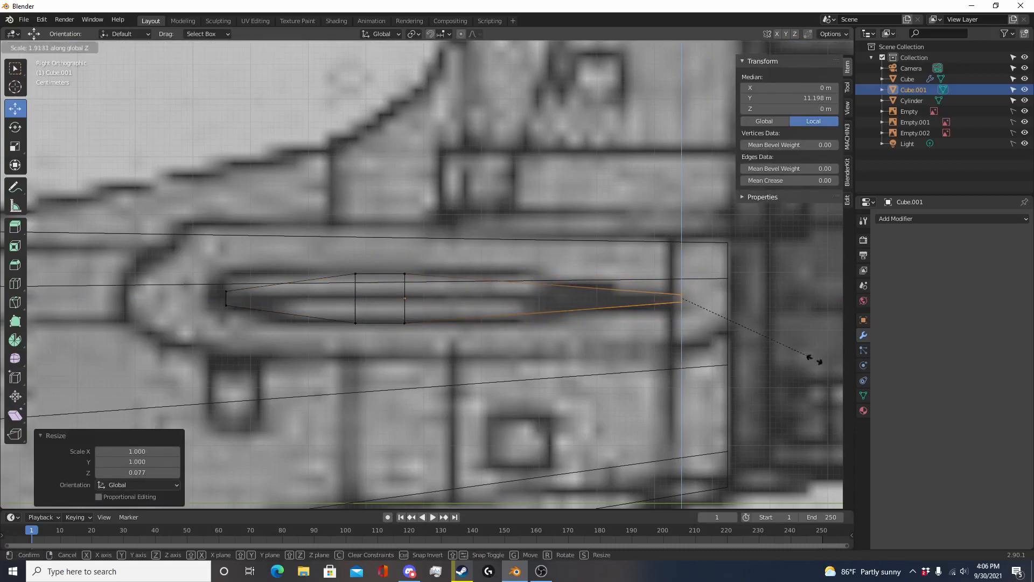
pyautogui.click(835, 387)
# Step: Add a centred loop cut in the stabilizer's front section and scale it up along Z to full thickness
pyautogui.hotkey('alt', 'a')
pyautogui.hotkey('ctrl', 'r')
pyautogui.scroll(1, 269, 270)
pyautogui.click(269, 270)
pyautogui.rightClick(269, 269)
pyautogui.press('s')
pyautogui.press('z')
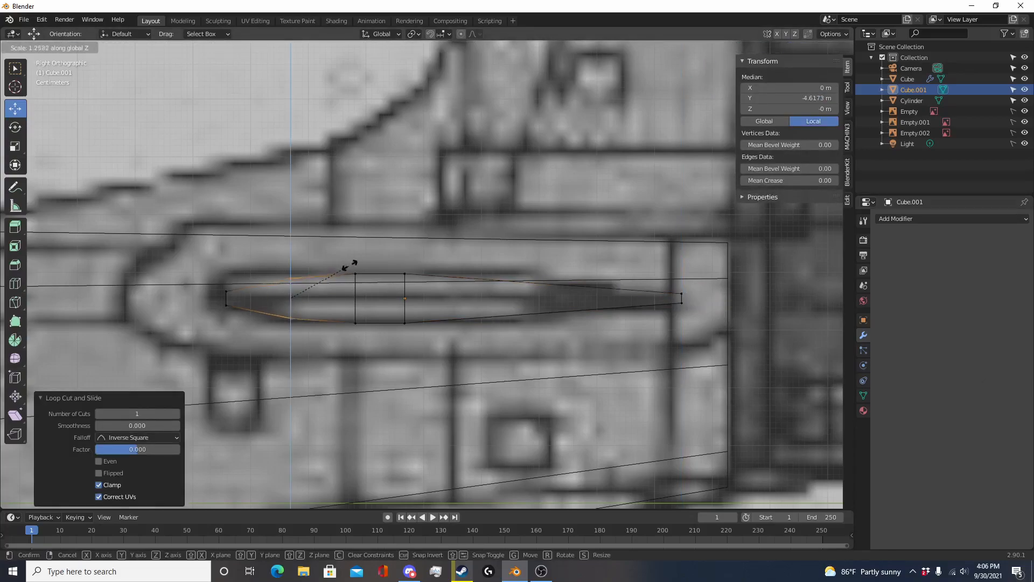
pyautogui.click(361, 261)
# Step: Select the stabilizer's three middle loops and move them forward along Y toward the leading edge
pyautogui.hotkey('alt', 'a')
pyautogui.press('c')
pyautogui.moveTo(317, 284)
pyautogui.mouseDown()
pyautogui.moveTo(298, 334)
pyautogui.moveTo(350, 299)
pyautogui.moveTo(399, 299)
pyautogui.mouseUp()
pyautogui.press('Escape')
pyautogui.press('g')
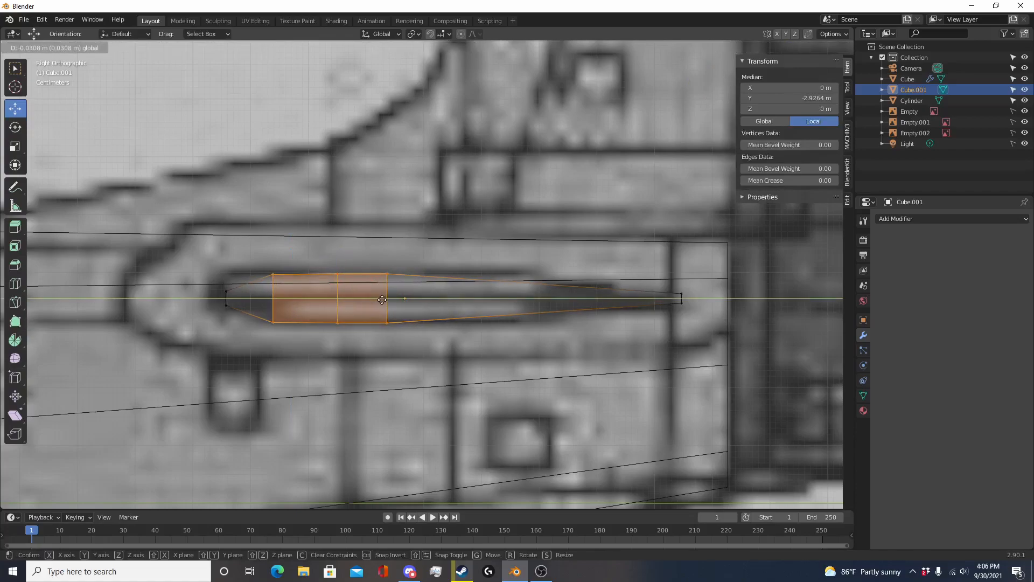
pyautogui.click(371, 299)
# Step: Add a centred loop cut in the stabilizer's nose section and scale it up along Z to round the leading edge
pyautogui.hotkey('ctrl', 'r')
pyautogui.click(242, 291)
pyautogui.press('s')
pyautogui.press('z')
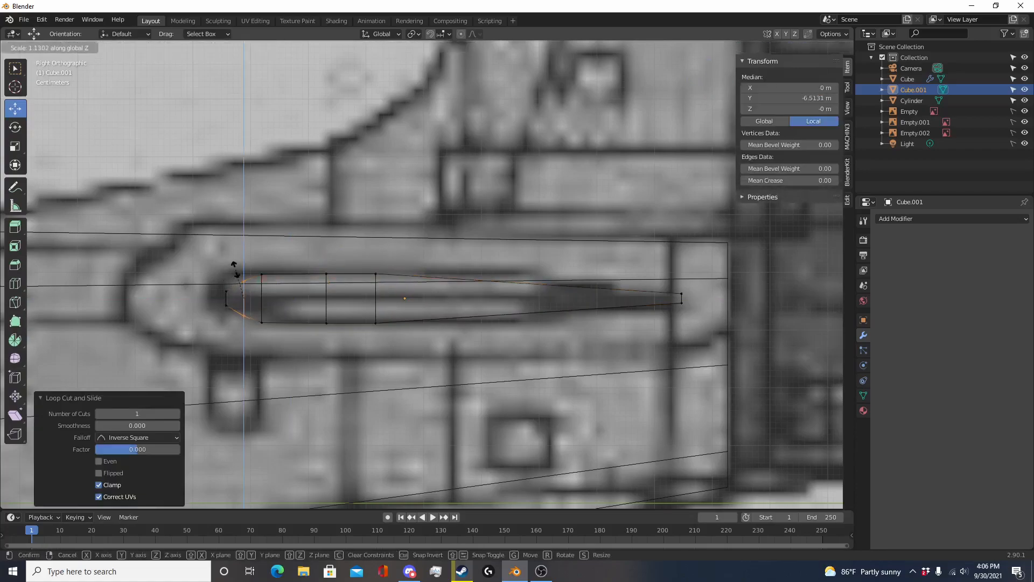
pyautogui.click(239, 267)
# Step: Check the stabilizer profile against the side blueprint and the fuselage in wireframe and solid shading
pyautogui.press('Tab')
pyautogui.scroll(-5, 426, 393)
pyautogui.hotkey('shift', 'z')
pyautogui.hotkey('shift', 'z')
pyautogui.press('Tab')
pyautogui.scroll(4, 426, 394)
pyautogui.press('Tab')
pyautogui.scroll(-5, 561, 398)
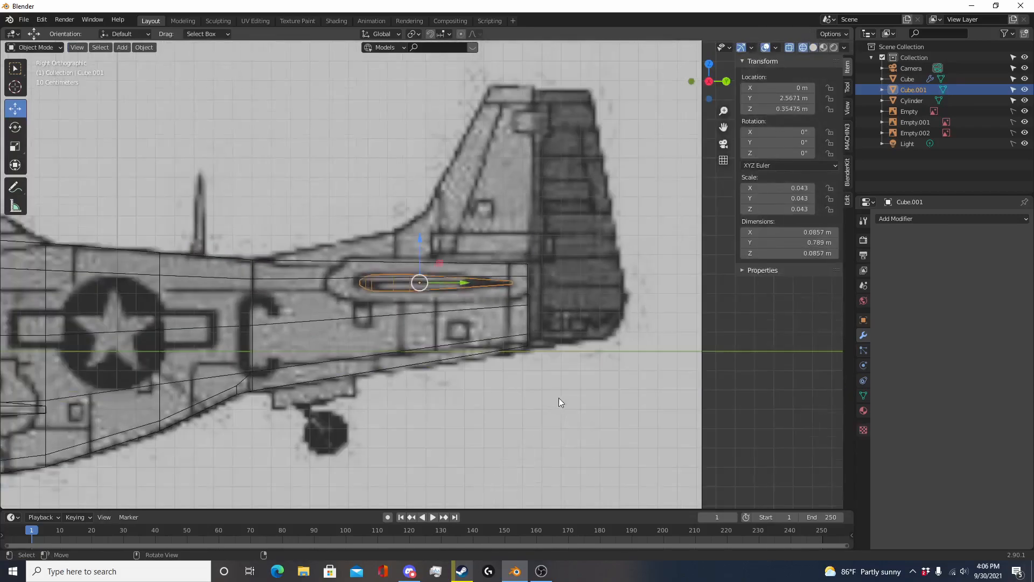
pyautogui.hotkey('shift', 'z')
pyautogui.moveTo(300, 330); pyautogui.dragTo(436, 386, button='middle')
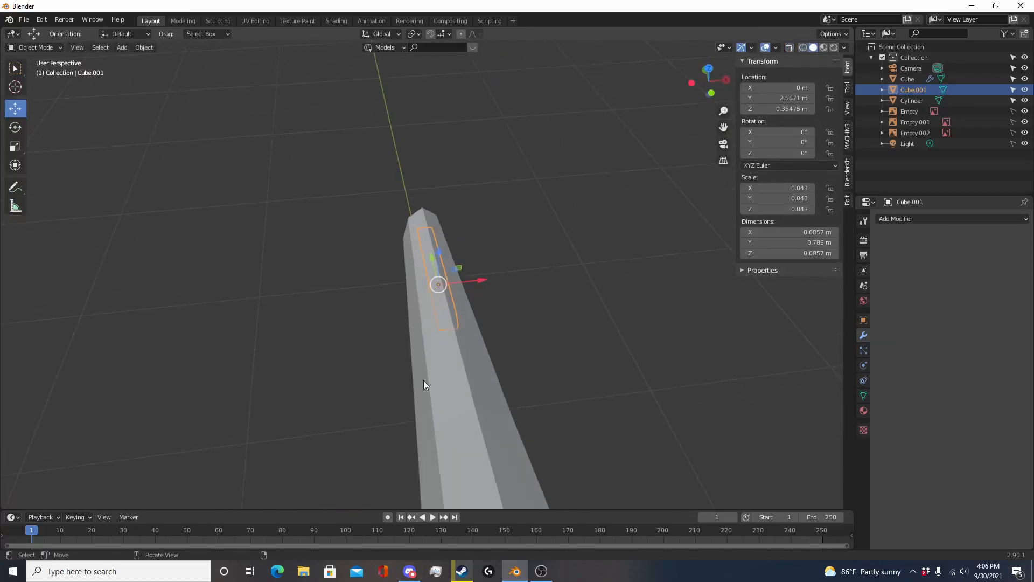
# Step: Examine the stabilizer block's position on the tail against the top-view blueprint
pyautogui.press('KP_7')
pyautogui.hotkey('shift', 'z')
pyautogui.press('Tab')
pyautogui.scroll(4, 476, 349)
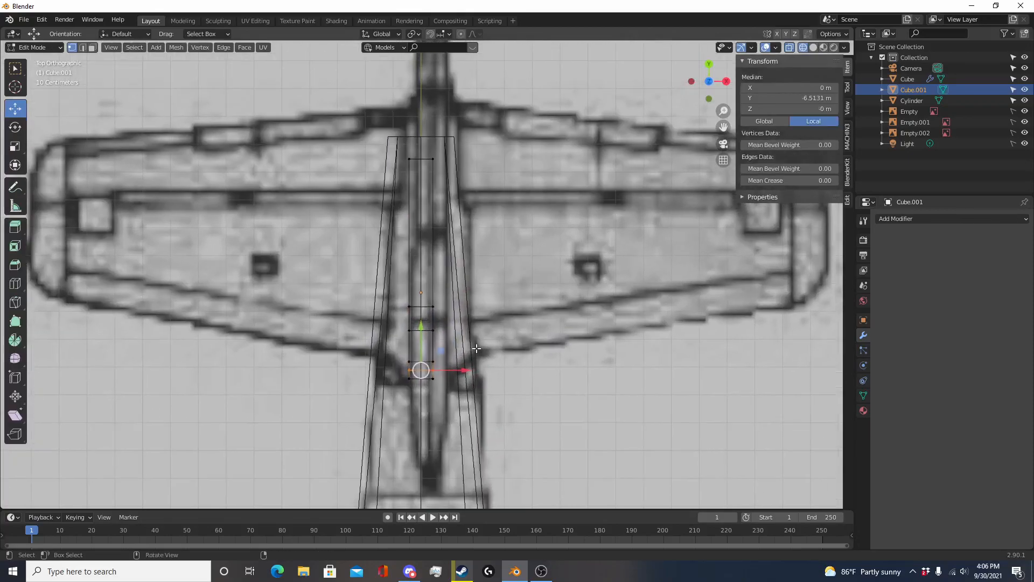
pyautogui.press('Tab')
pyautogui.press('Tab')
pyautogui.scroll(-8, 475, 428)
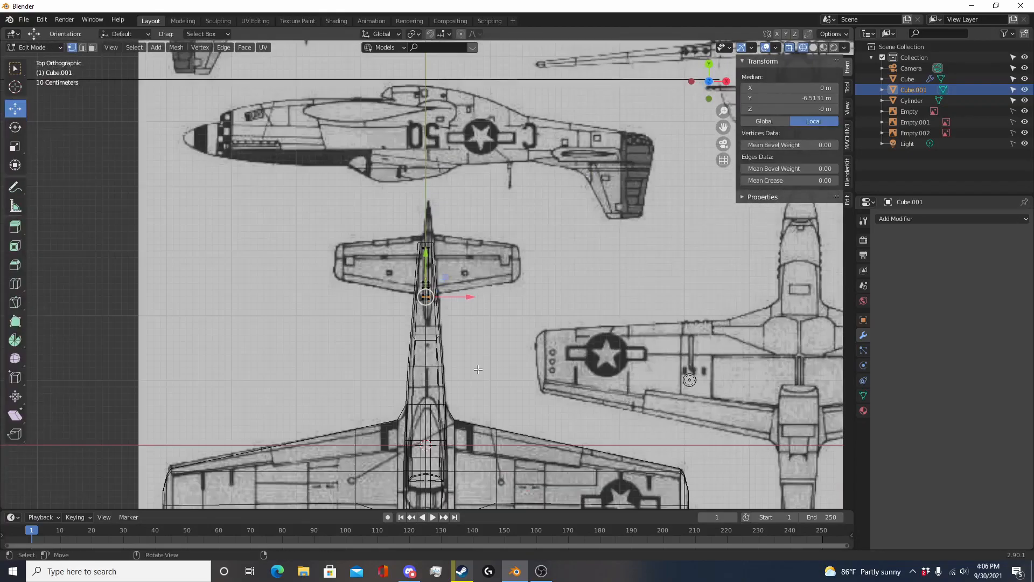
pyautogui.press('Tab')
pyautogui.scroll(5, 475, 429)
pyautogui.scroll(1, 475, 425)
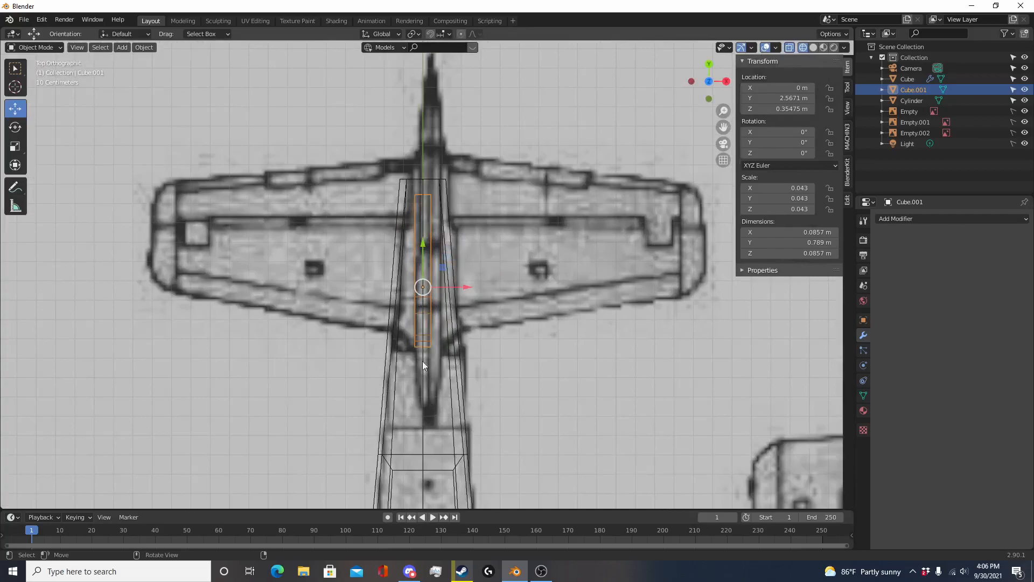
pyautogui.scroll(-6, 422, 287)
pyautogui.scroll(5, 382, 463)
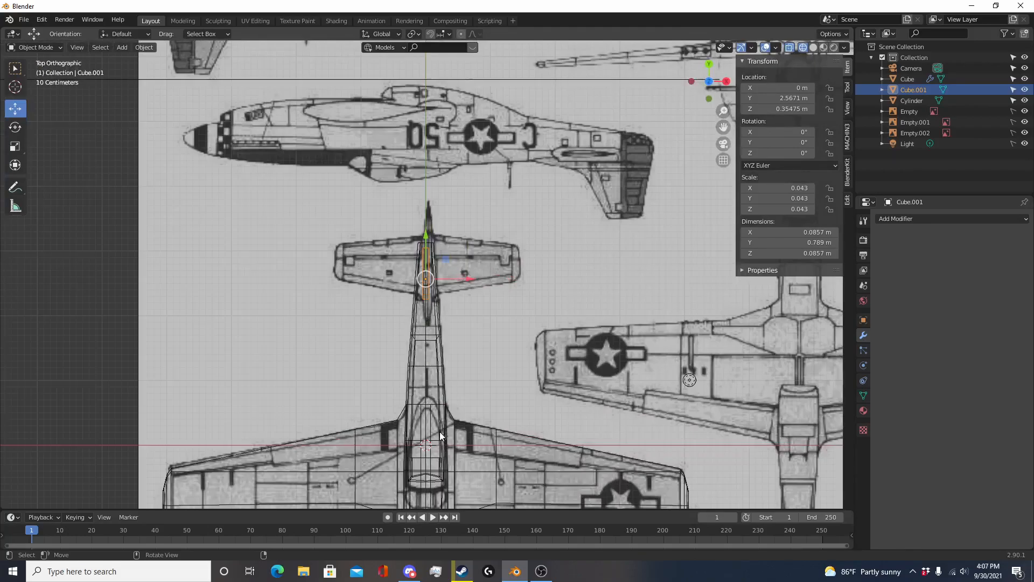
pyautogui.scroll(4, 467, 232)
pyautogui.keyDown('shift'); pyautogui.moveTo(506, 162); pyautogui.dragTo(464, 323, button='middle'); pyautogui.keyUp('shift')
pyautogui.scroll(3, 452, 366)
pyautogui.keyDown('shift'); pyautogui.moveTo(426, 384); pyautogui.dragTo(432, 300, button='middle'); pyautogui.keyUp('shift')
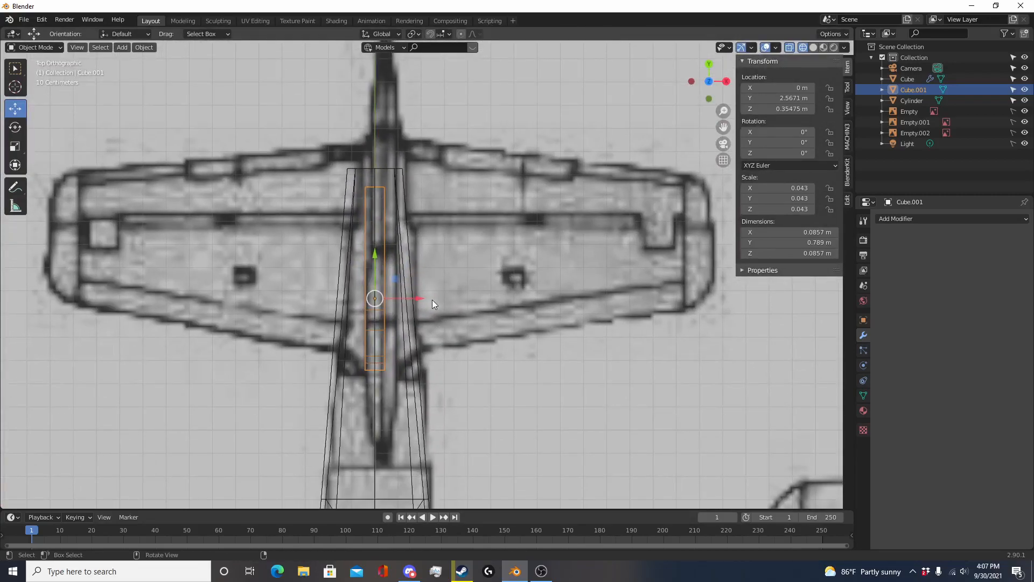
# Step: Split the stabilizer block lengthwise down its centre and delete the vertices of its negative X half
pyautogui.press('Tab')
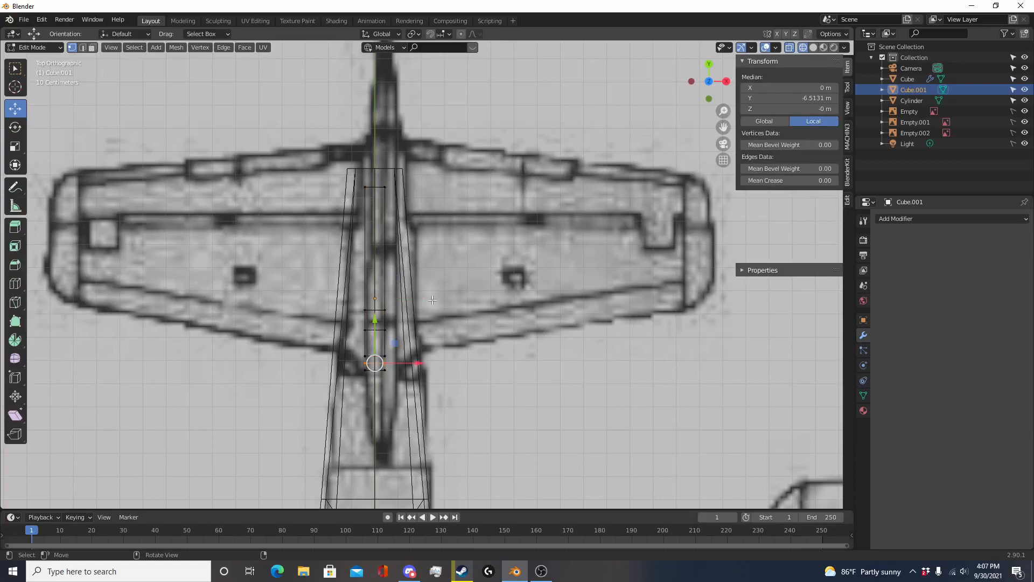
pyautogui.hotkey('alt', 'a')
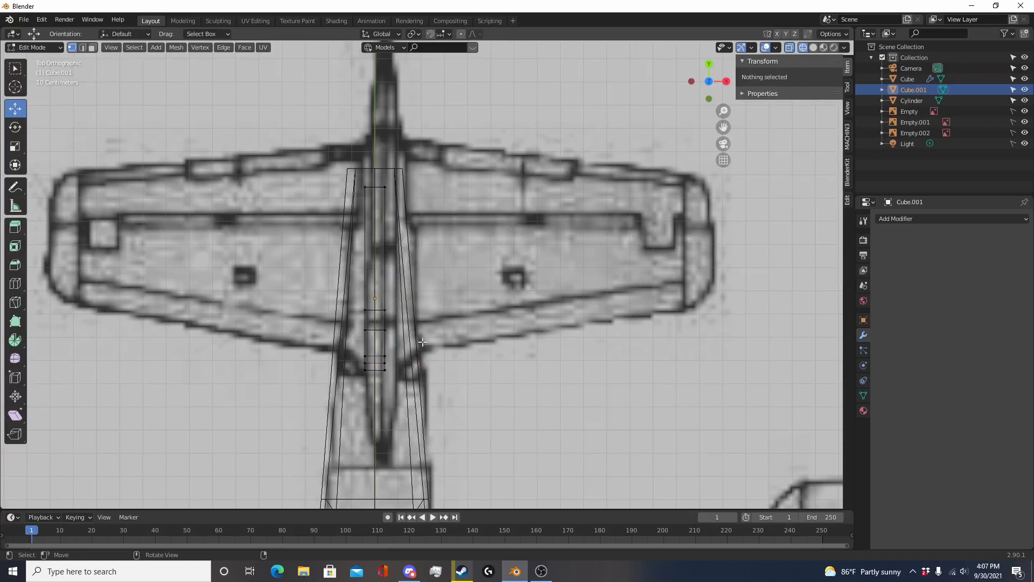
pyautogui.click(376, 389)
pyautogui.hotkey('ctrl', 'z')
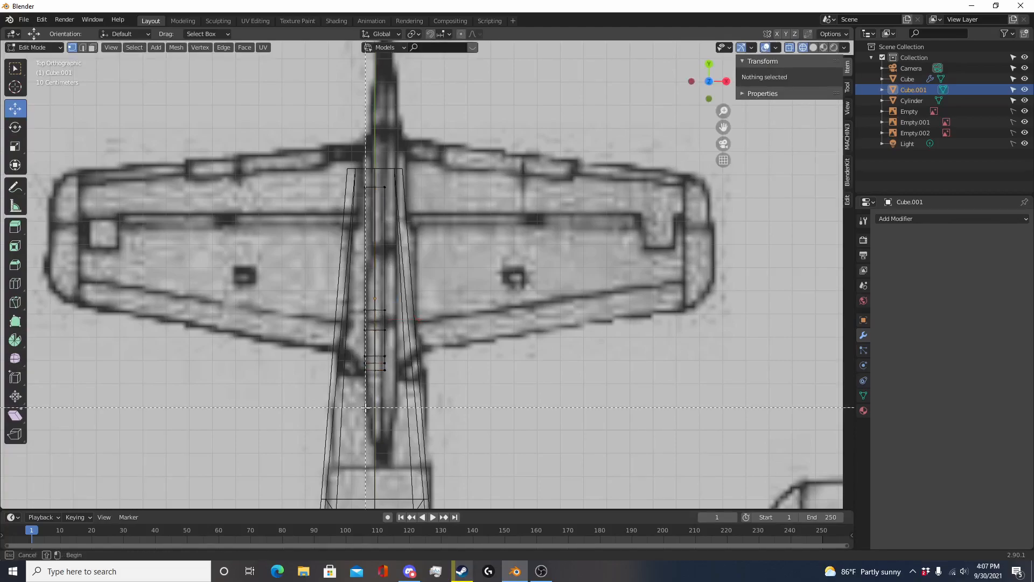
pyautogui.moveTo(349, 154); pyautogui.dragTo(348, 153)
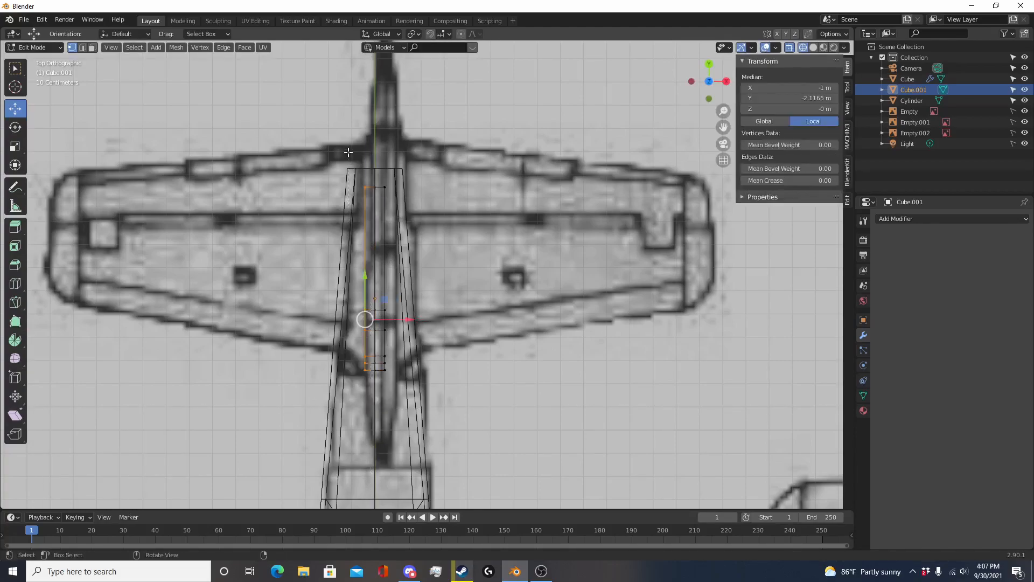
pyautogui.press('x')
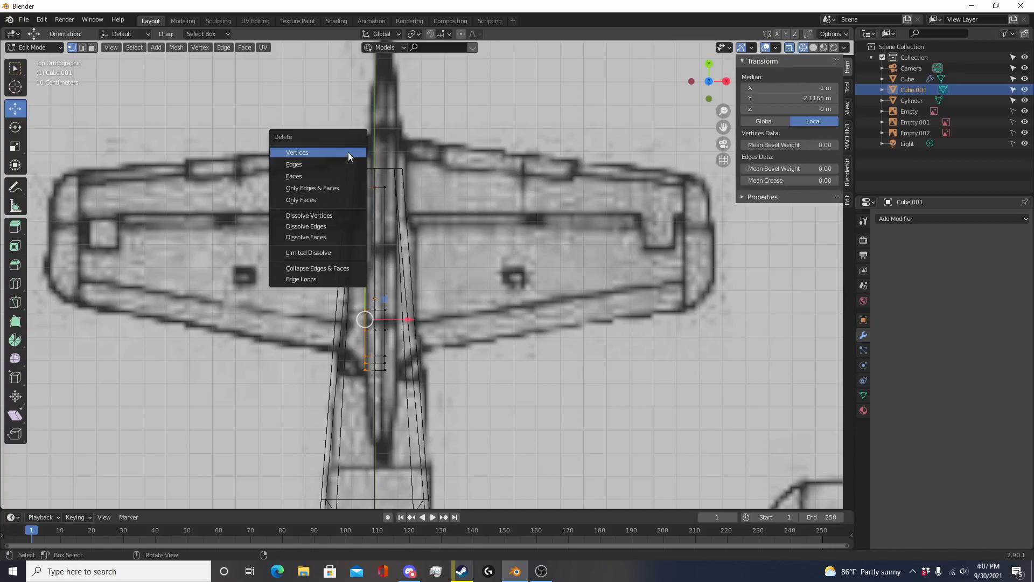
pyautogui.click(348, 152)
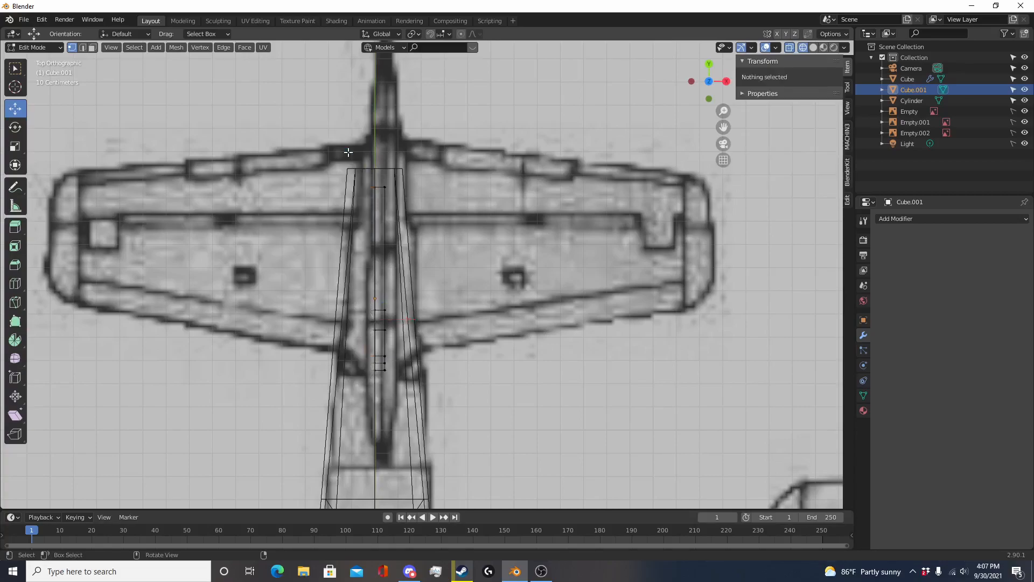
# Step: Add a Mirror modifier on the X axis to the stabilizer half and resume editing its mesh
pyautogui.press('Tab')
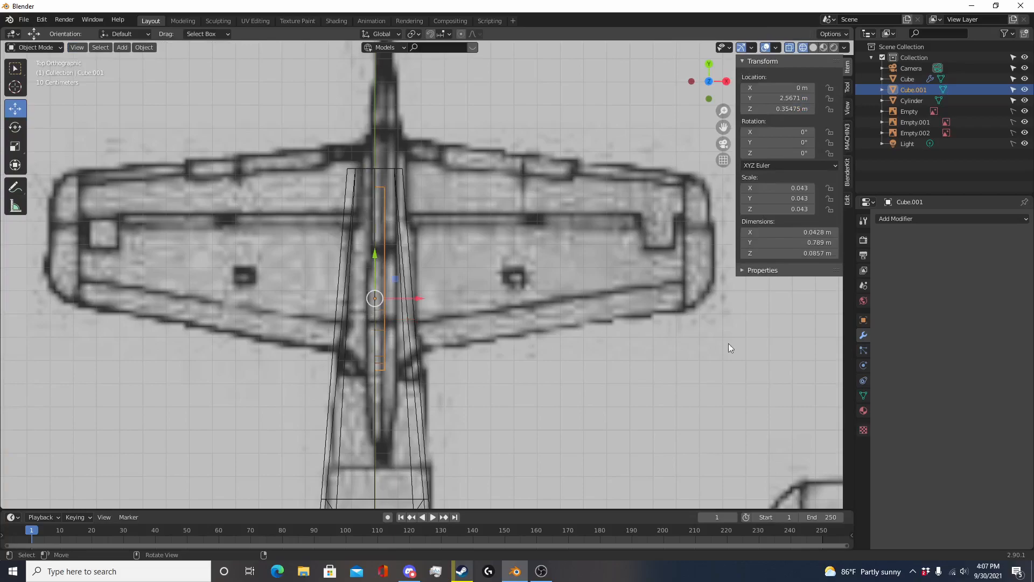
pyautogui.click(914, 222)
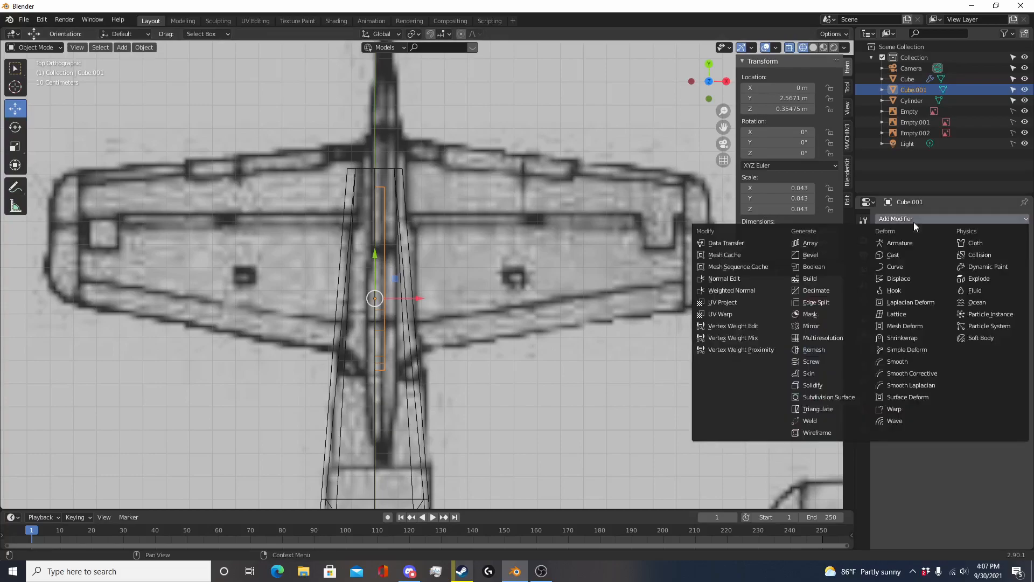
pyautogui.click(848, 325)
pyautogui.press('Tab')
pyautogui.keyDown('shift'); pyautogui.moveTo(433, 372); pyautogui.dragTo(442, 347); pyautogui.keyUp('shift')
pyautogui.press('a')
pyautogui.hotkey('alt', 'a')
pyautogui.keyDown('alt'); pyautogui.click(405, 312); pyautogui.keyUp('alt')
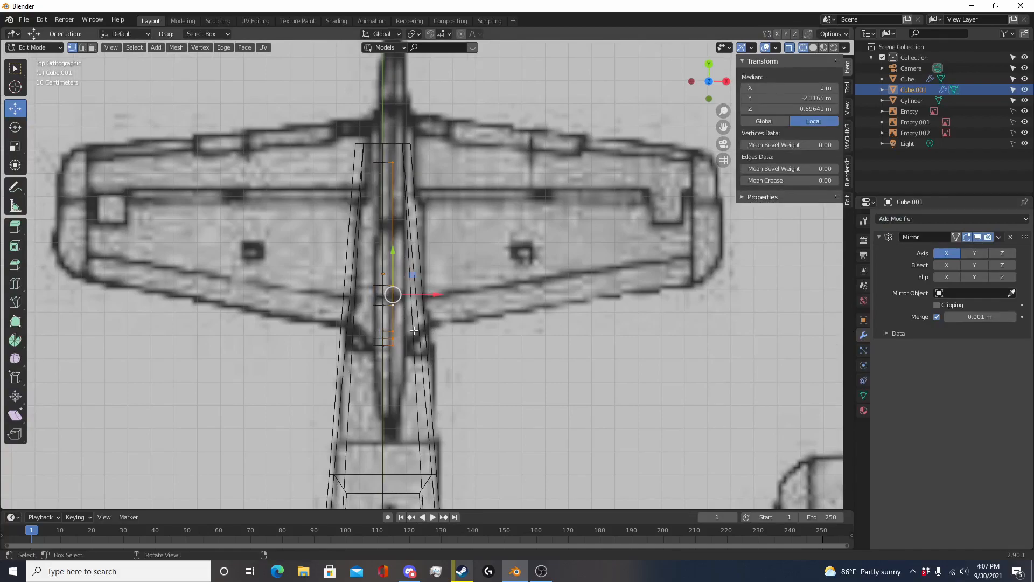
pyautogui.keyDown('shift'); pyautogui.moveTo(474, 365); pyautogui.dragTo(457, 373, button='middle'); pyautogui.keyUp('shift')
pyautogui.hotkey('alt', 'a')
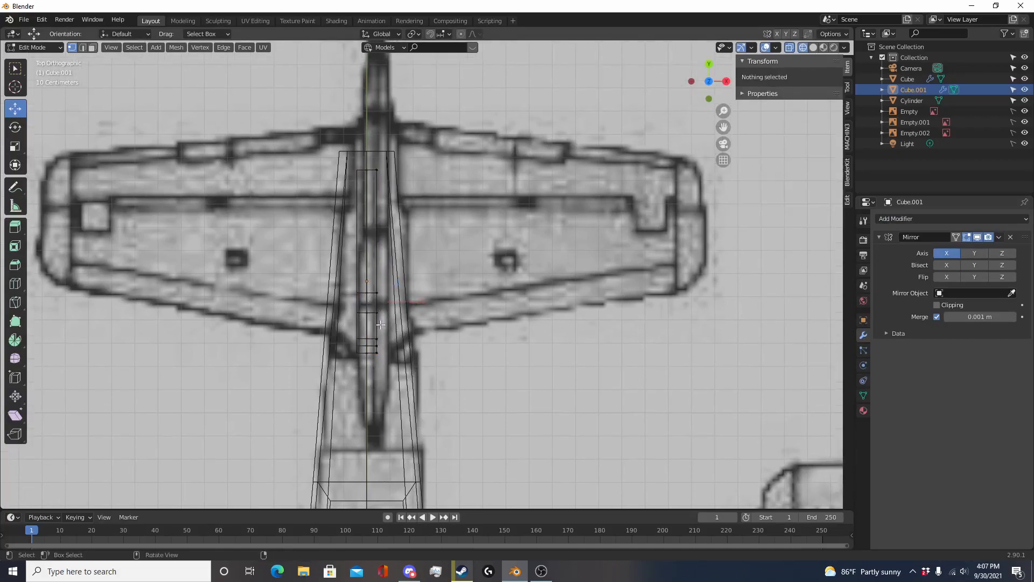
pyautogui.keyDown('alt'); pyautogui.click(380, 326); pyautogui.keyUp('alt')
pyautogui.hotkey('alt', 'a')
pyautogui.keyDown('alt'); pyautogui.click(378, 327); pyautogui.keyUp('alt')
pyautogui.moveTo(402, 371); pyautogui.dragTo(403, 315, button='middle')
pyautogui.scroll(2, 358, 295)
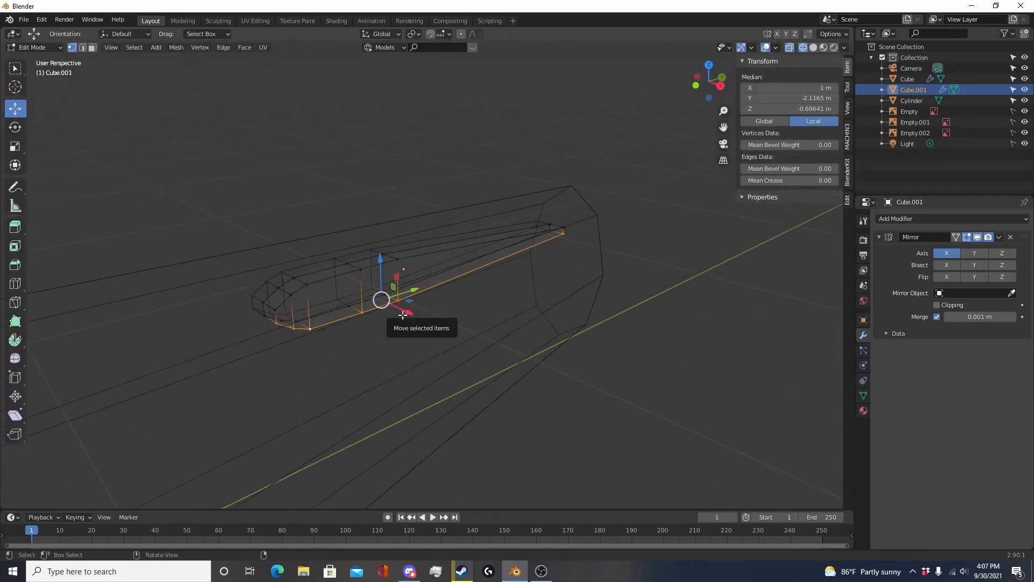
pyautogui.press('KP_7')
pyautogui.hotkey('alt', 'a')
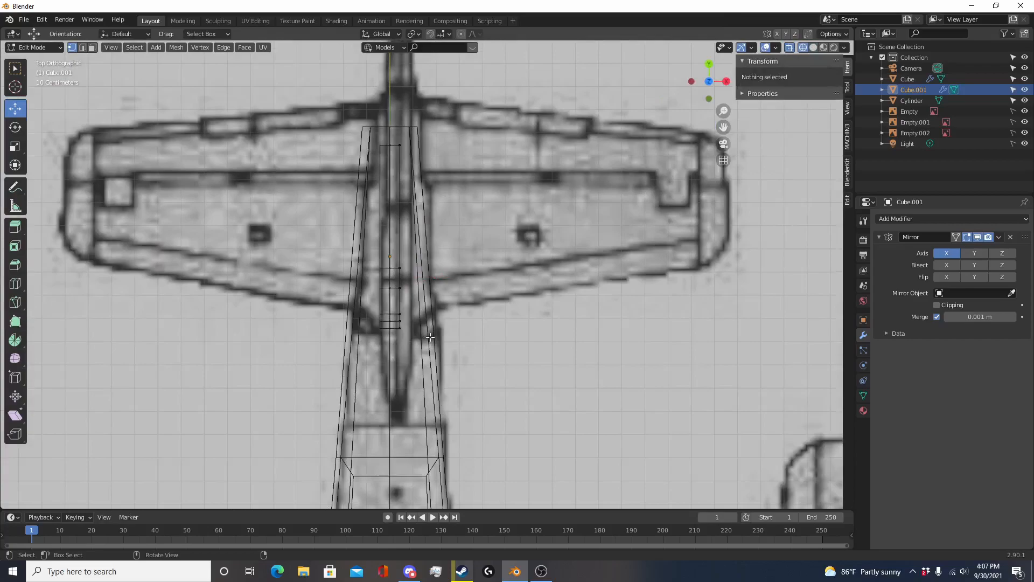
# Step: Extrude the stabilizer half's outer side along X out to the start of the rounded tip on the top-view blueprint
pyautogui.moveTo(396, 365); pyautogui.dragTo(442, 99)
pyautogui.scroll(-4, 472, 261)
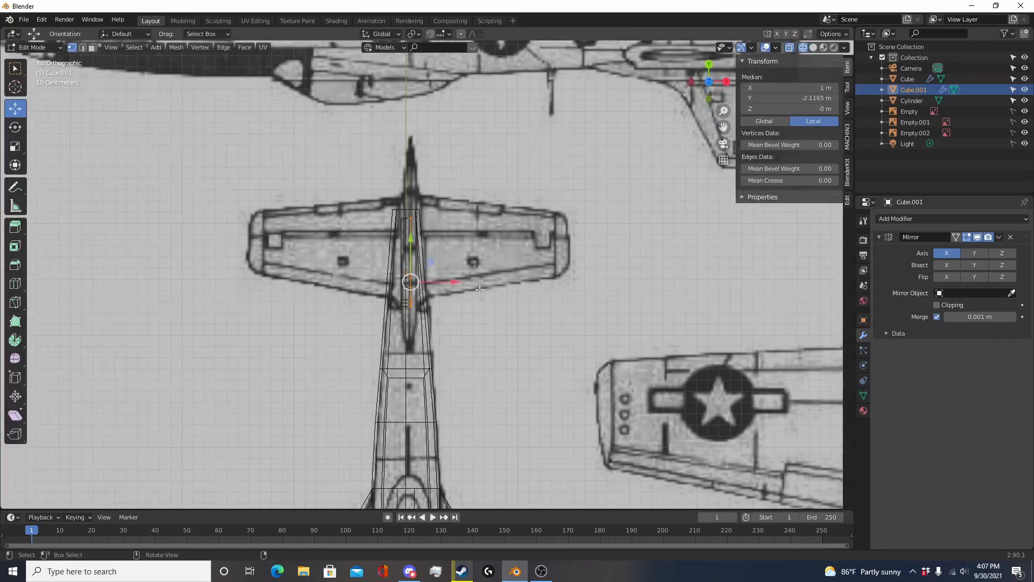
pyautogui.scroll(3, 443, 297)
pyautogui.keyDown('shift'); pyautogui.moveTo(494, 286); pyautogui.dragTo(516, 294, button='middle'); pyautogui.keyUp('shift')
pyautogui.press('e')
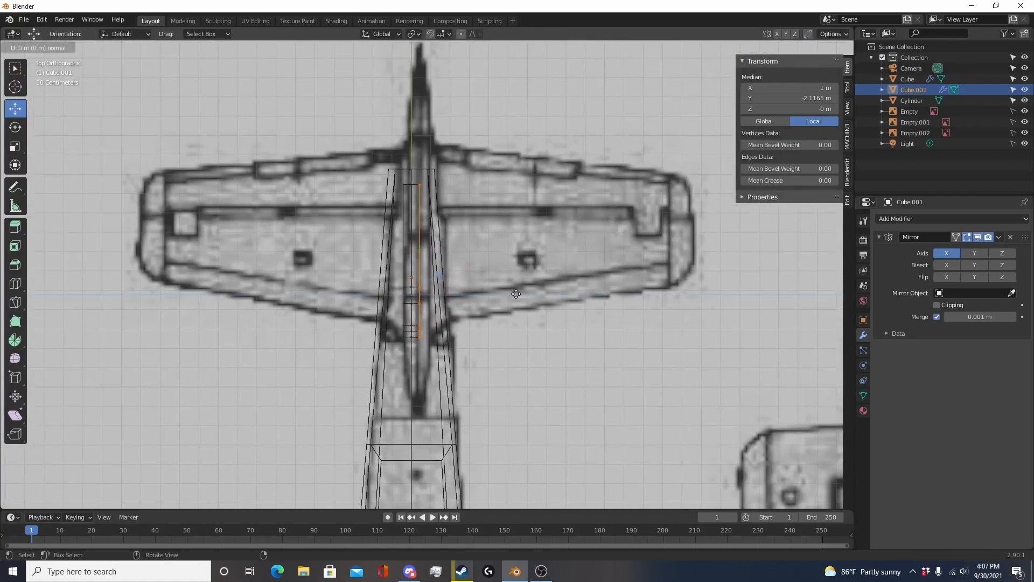
pyautogui.click(766, 290)
pyautogui.keyDown('shift'); pyautogui.moveTo(702, 297); pyautogui.dragTo(588, 290, button='middle'); pyautogui.keyUp('shift')
# Step: Move the stabilizer's rear root and rear tip vertices back along Y to follow the blueprint's trailing edge
pyautogui.hotkey('alt', 'a')
pyautogui.press('c')
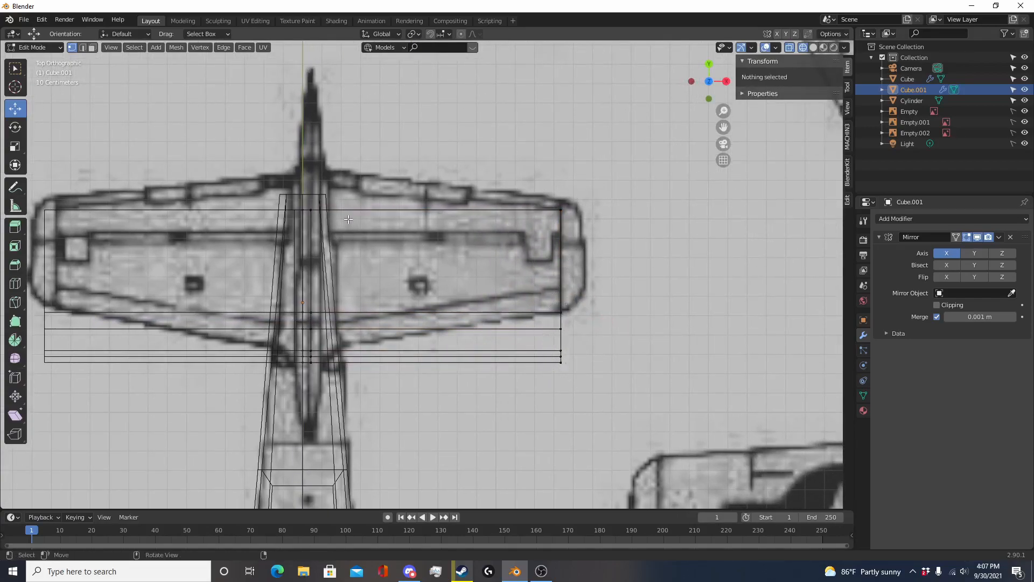
pyautogui.click(308, 209)
pyautogui.press('g')
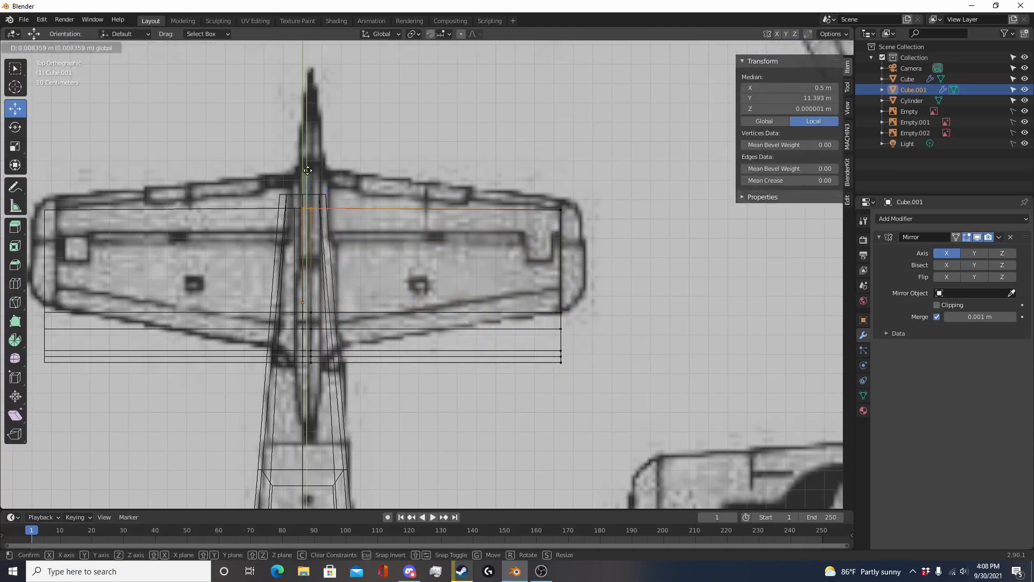
pyautogui.click(340, 137)
pyautogui.click(561, 209)
pyautogui.press('g')
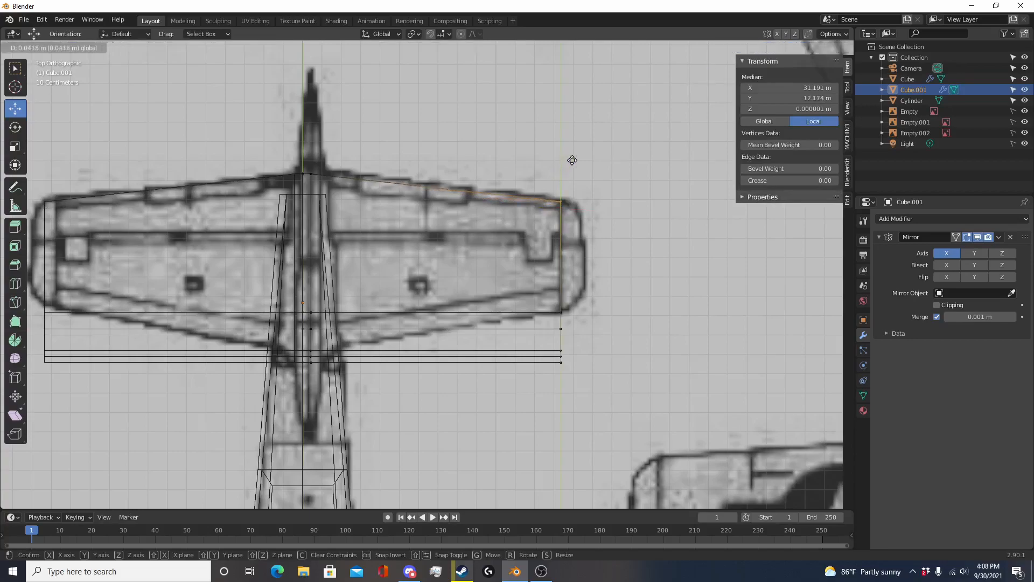
pyautogui.click(575, 158)
# Step: Move the front vertices of the stabilizer's outer end back along Y to match the blueprint's swept leading edge
pyautogui.press('c')
pyautogui.moveTo(563, 357); pyautogui.dragTo(566, 300)
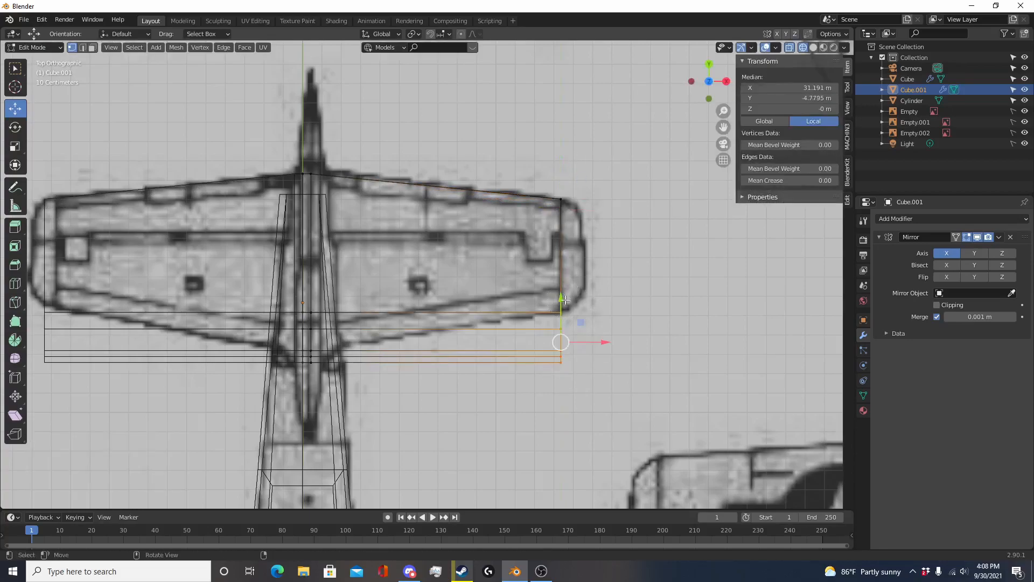
pyautogui.press('g')
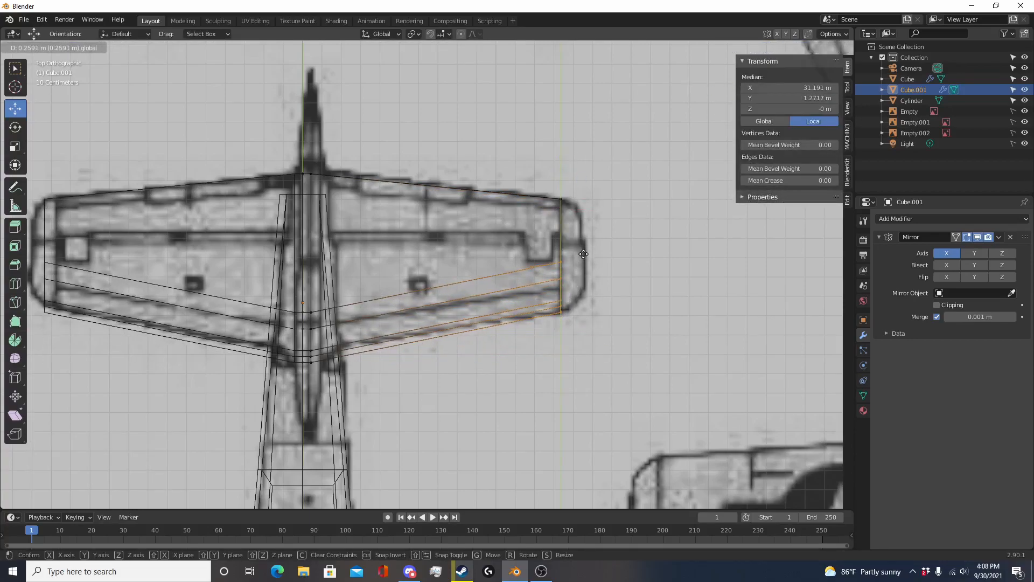
pyautogui.click(587, 255)
# Step: Thin the stabilizer's outer end along Z to about 0.7 of its height, following the front-view blueprint
pyautogui.press('Tab')
pyautogui.hotkey('alt', 'z')
pyautogui.press('KP_1')
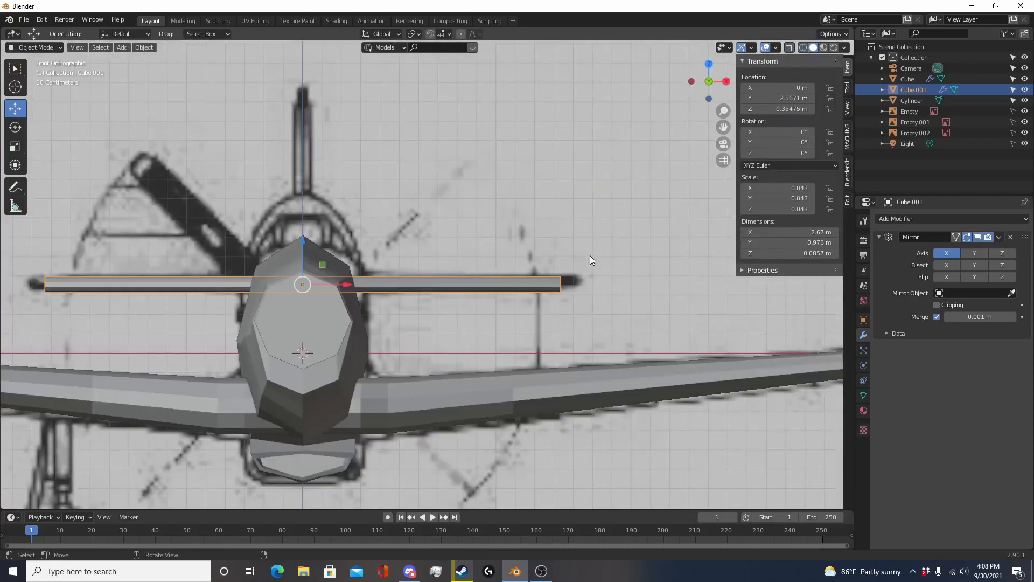
pyautogui.press('Tab')
pyautogui.hotkey('shift', 'z')
pyautogui.keyDown('shift'); pyautogui.moveTo(631, 281); pyautogui.dragTo(491, 284, button='middle'); pyautogui.keyUp('shift')
pyautogui.scroll(4, 491, 284)
pyautogui.hotkey('shift', 'z')
pyautogui.hotkey('shift', 'z')
pyautogui.moveTo(435, 327); pyautogui.dragTo(397, 268)
pyautogui.press('s')
pyautogui.press('z')
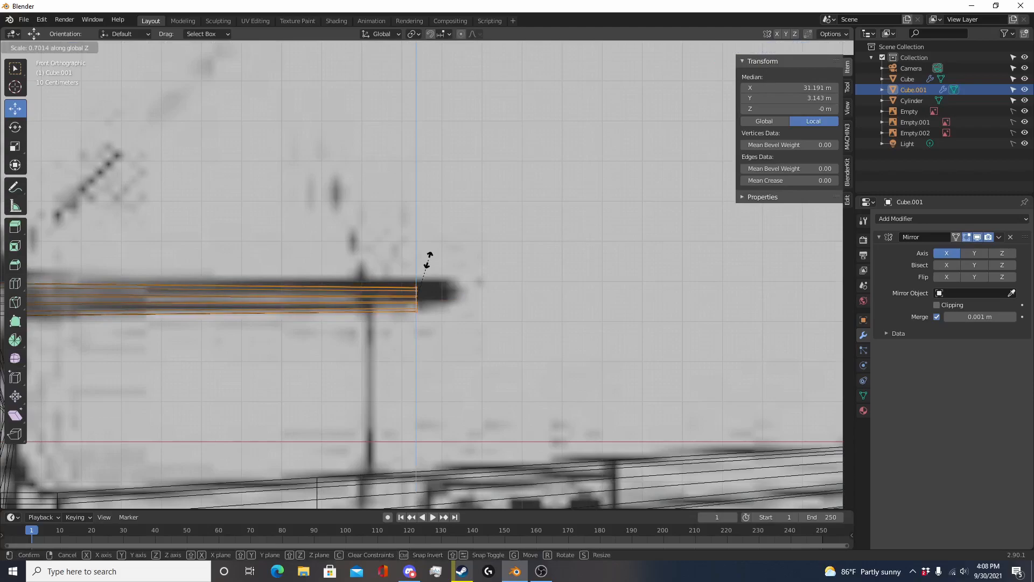
pyautogui.click(429, 258)
# Step: Raise the stabilizer's outer end slightly and rescale its thickness along Z to fit the front-view blueprint
pyautogui.press('g')
pyautogui.click(426, 253)
pyautogui.press('s')
pyautogui.press('z')
pyautogui.click(424, 263)
# Step: Extrude the stabilizer's outer end about 0.085 m, shift it about 0.035 m further along X, and scale it down to about 0.44
pyautogui.press('e')
pyautogui.click(459, 255)
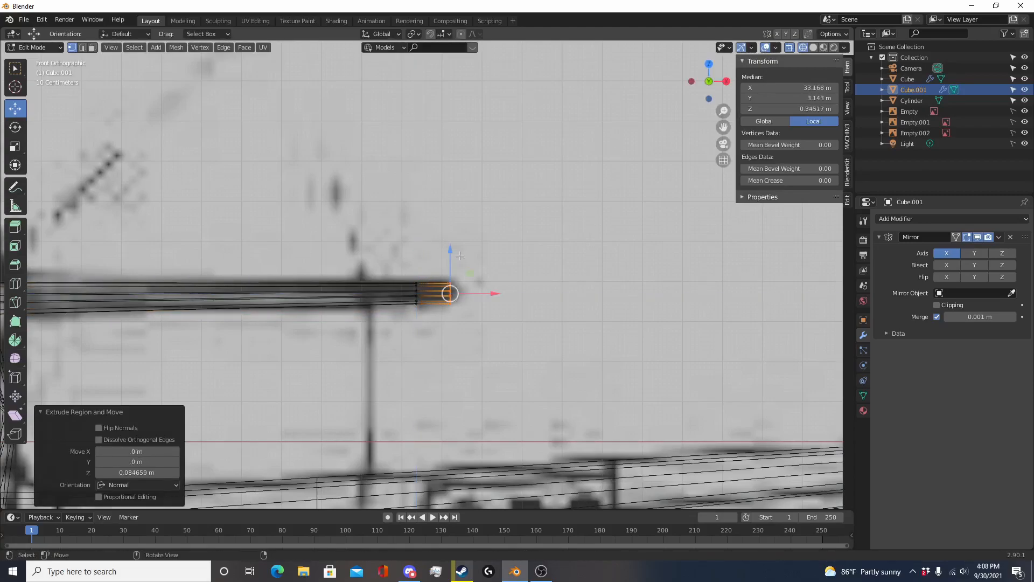
pyautogui.press('KP_7')
pyautogui.moveTo(506, 276); pyautogui.dragTo(520, 279)
pyautogui.press('s')
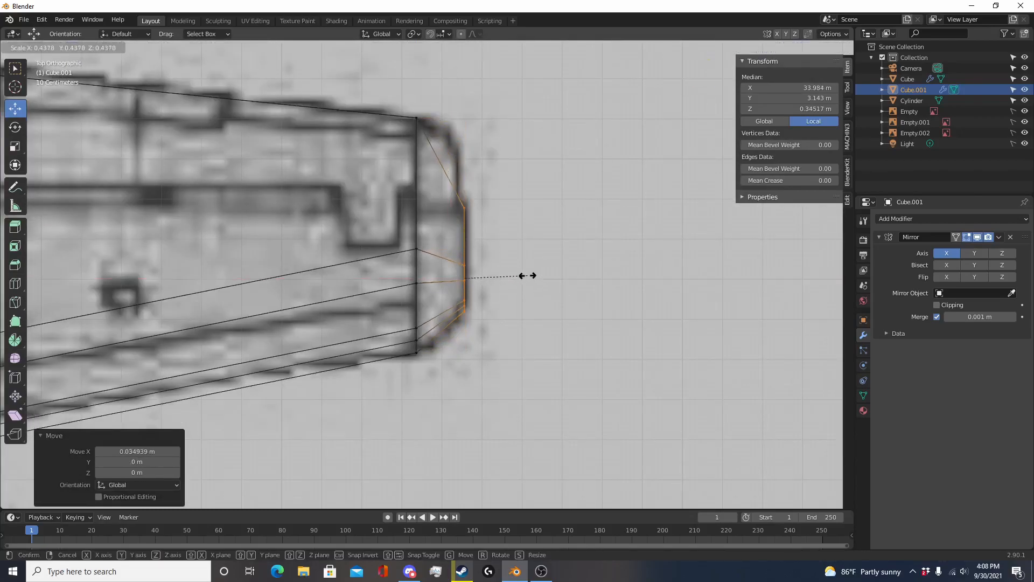
pyautogui.click(527, 275)
# Step: Add an edge loop midway through the extruded tip and scale it about 1.27 along Y to round the outline
pyautogui.hotkey('ctrl', 'r')
pyautogui.doubleClick(456, 153)
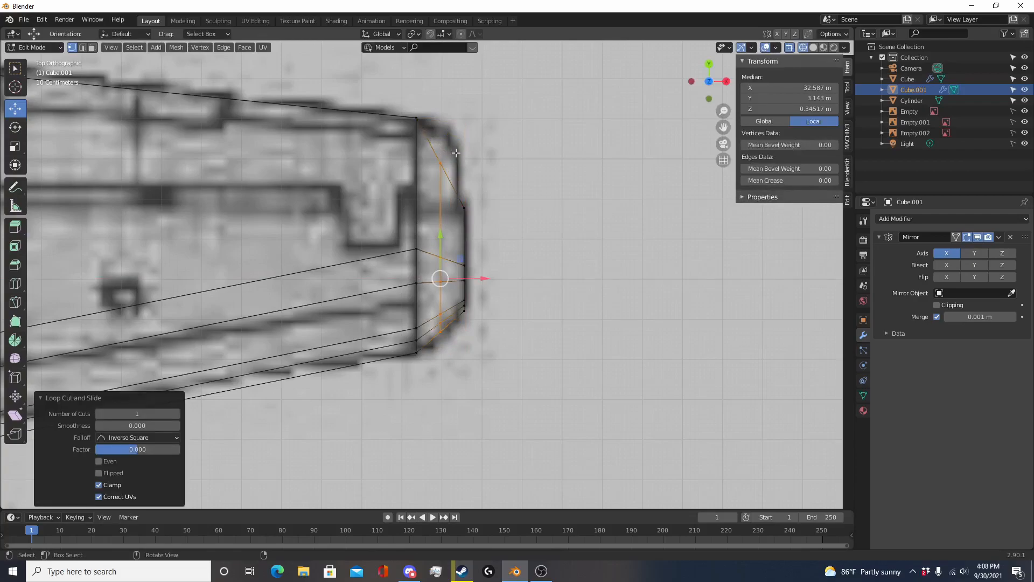
pyautogui.press('s')
pyautogui.click(464, 155)
pyautogui.hotkey('ctrl', 'z')
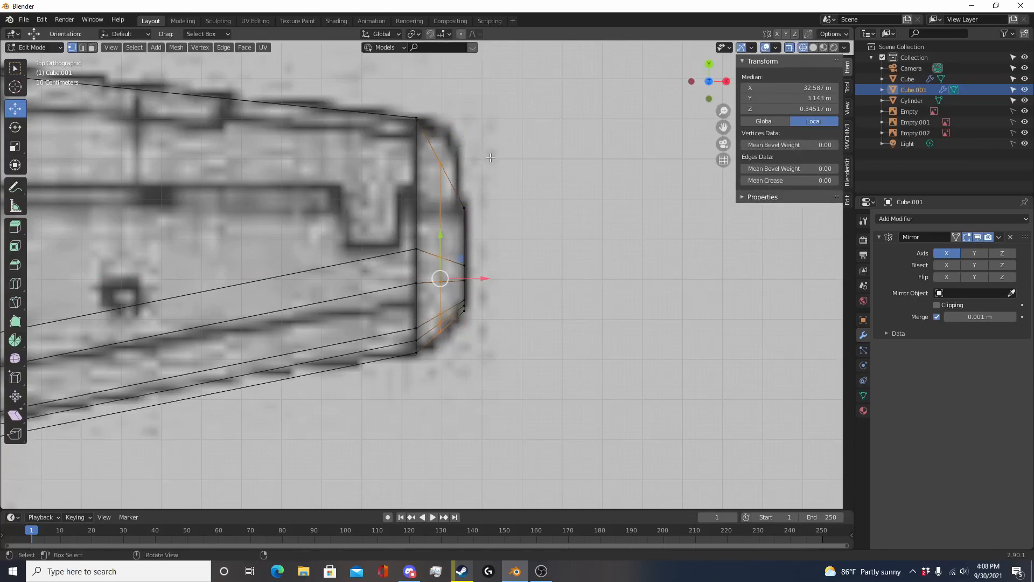
pyautogui.press('s')
pyautogui.press('y')
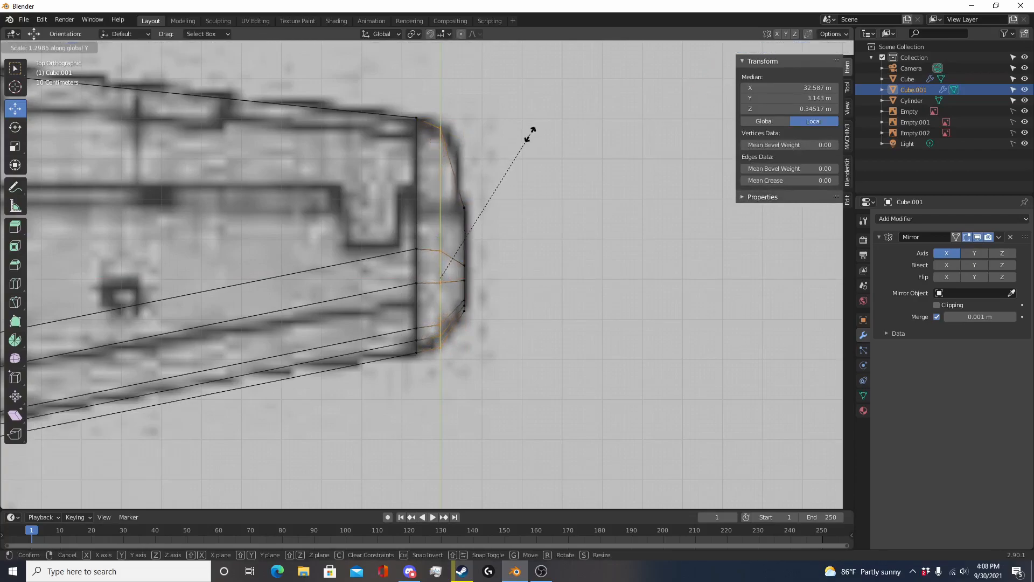
pyautogui.click(530, 137)
# Step: Scale the new tip edge loop about 1.29 along Z to round the tip's front profile
pyautogui.press('KP_1')
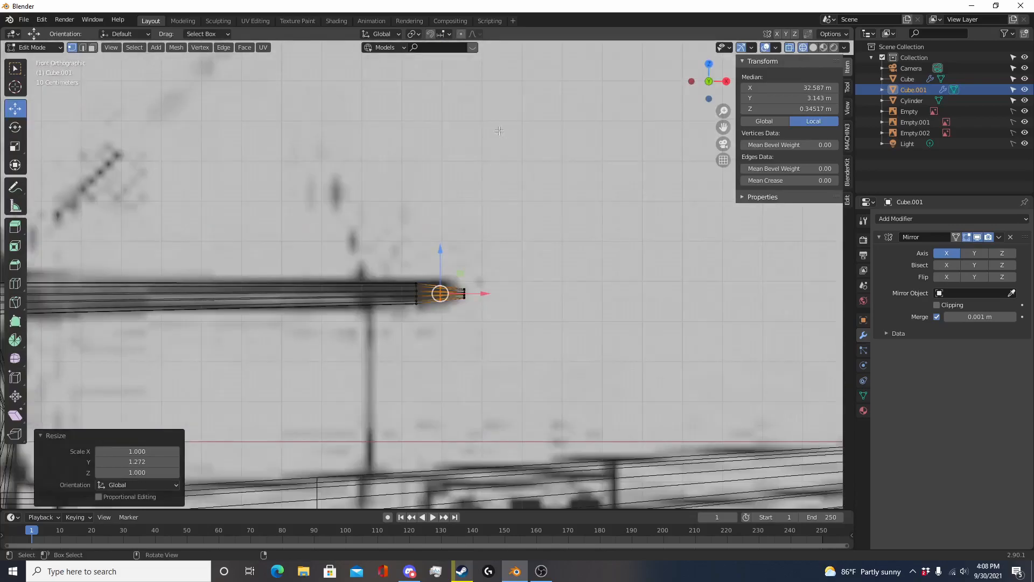
pyautogui.scroll(2, 512, 167)
pyautogui.press('s')
pyautogui.press('z')
pyautogui.click(557, 205)
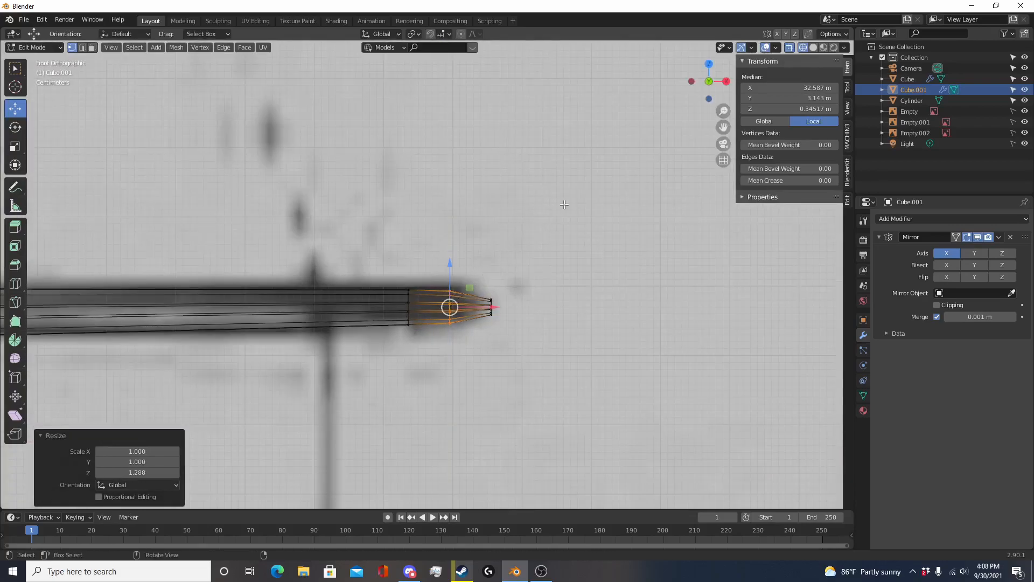
# Step: Open the fuselage mesh for editing and add one edge loop around its tail section
pyautogui.scroll(-15, 557, 205)
pyautogui.press('Tab')
pyautogui.hotkey('shift', 'z')
pyautogui.moveTo(515, 292)
pyautogui.mouseDown(button='middle')
pyautogui.moveTo(345, 383)
pyautogui.moveTo(427, 388)
pyautogui.moveTo(383, 319)
pyautogui.moveTo(308, 286)
pyautogui.moveTo(358, 284)
pyautogui.moveTo(512, 312)
pyautogui.moveTo(277, 261)
pyautogui.moveTo(521, 326)
pyautogui.moveTo(378, 302)
pyautogui.moveTo(418, 293)
pyautogui.moveTo(368, 373)
pyautogui.moveTo(485, 363)
pyautogui.moveTo(567, 413)
pyautogui.moveTo(464, 247)
pyautogui.moveTo(354, 260)
pyautogui.mouseUp(button='middle')
pyautogui.click(378, 261)
pyautogui.press('Tab')
pyautogui.scroll(3, 385, 275)
pyautogui.hotkey('ctrl', 'r')
pyautogui.click(464, 247)
pyautogui.click(469, 247)
# Step: Select the vertices of the fuselage's rear end face and narrow them along X
pyautogui.scroll(4, 402, 303)
pyautogui.hotkey('shift', 'z')
pyautogui.hotkey('alt', 'a')
pyautogui.press('c')
pyautogui.moveTo(425, 244); pyautogui.dragTo(418, 300)
pyautogui.press('Escape')
pyautogui.moveTo(449, 294); pyautogui.dragTo(410, 295, button='middle')
pyautogui.scroll(-3, 409, 295)
pyautogui.scroll(5, 548, 309)
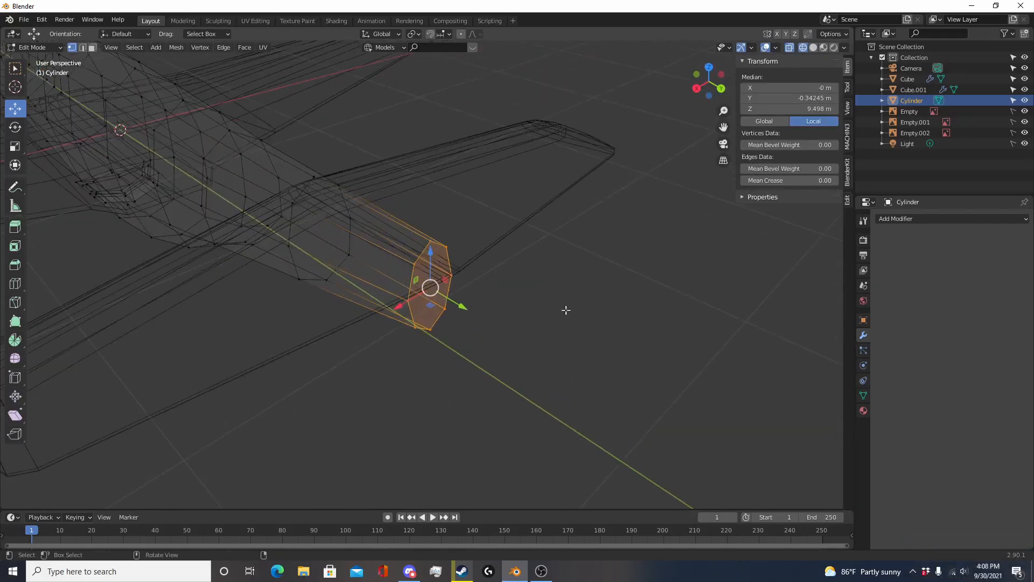
pyautogui.hotkey('shift', 'z')
pyautogui.moveTo(548, 309); pyautogui.dragTo(496, 272, button='middle')
pyautogui.press('s')
pyautogui.press('x')
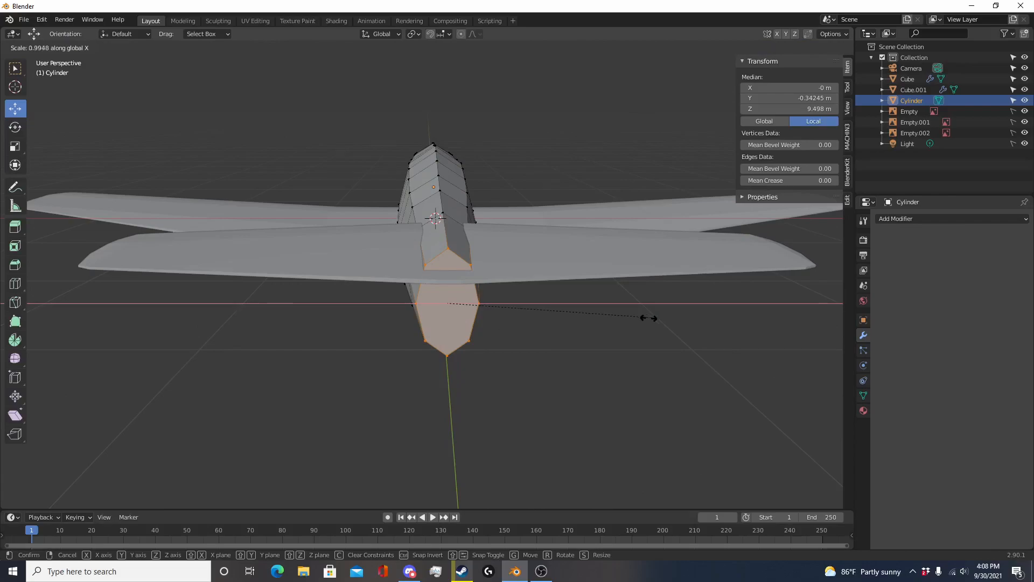
pyautogui.click(513, 314)
# Step: Shift the fuselage's rear end face slightly back along Y to line up with the side-view blueprint's rudder edge
pyautogui.press('Tab')
pyautogui.moveTo(379, 352); pyautogui.dragTo(488, 345, button='middle')
pyautogui.press('Tab')
pyautogui.press('KP_3')
pyautogui.scroll(3, 478, 317)
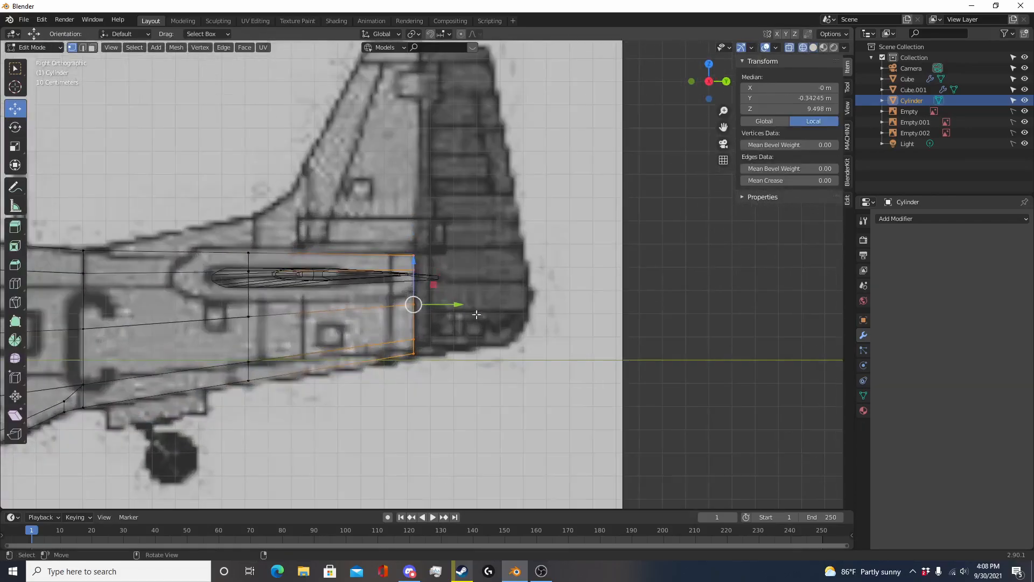
pyautogui.moveTo(457, 303); pyautogui.dragTo(462, 302)
pyautogui.press('Tab')
# Step: Add a cube mesh and scale it down for the vertical fin
pyautogui.scroll(-4, 487, 337)
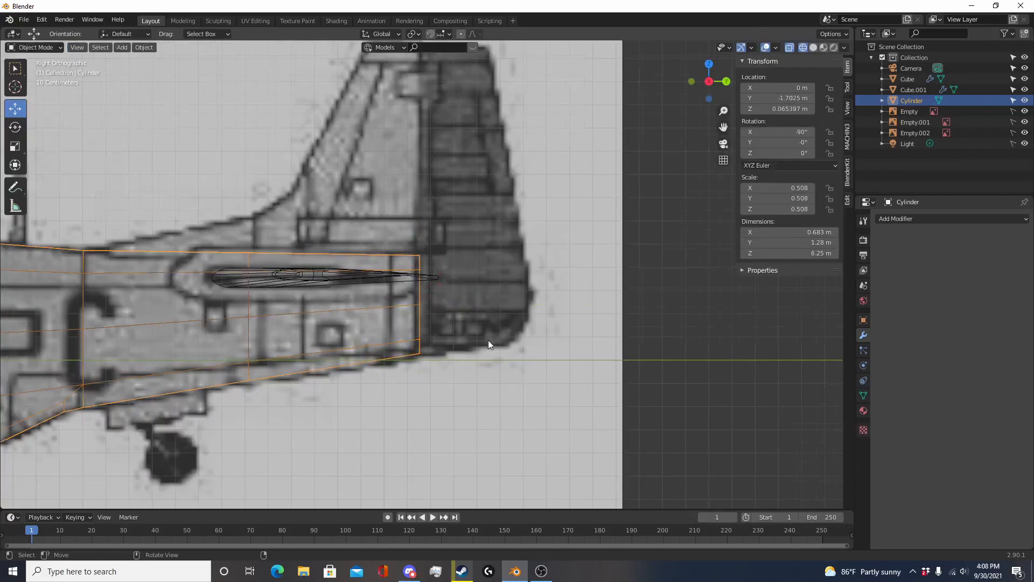
pyautogui.scroll(-5, 487, 342)
pyautogui.keyDown('shift'); pyautogui.moveTo(348, 295); pyautogui.dragTo(385, 331, button='middle'); pyautogui.keyUp('shift')
pyautogui.keyDown('shift'); pyautogui.scroll(2, 412, 321); pyautogui.keyUp('shift')
pyautogui.scroll(1, 461, 303)
pyautogui.scroll(4, 433, 283)
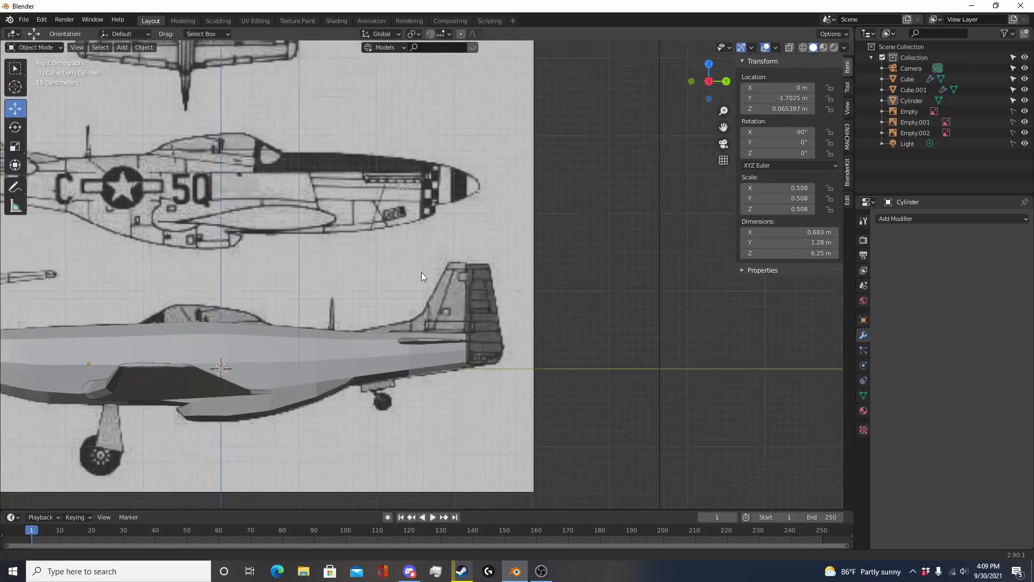
pyautogui.hotkey('shift', 'a')
pyautogui.moveTo(432, 273)
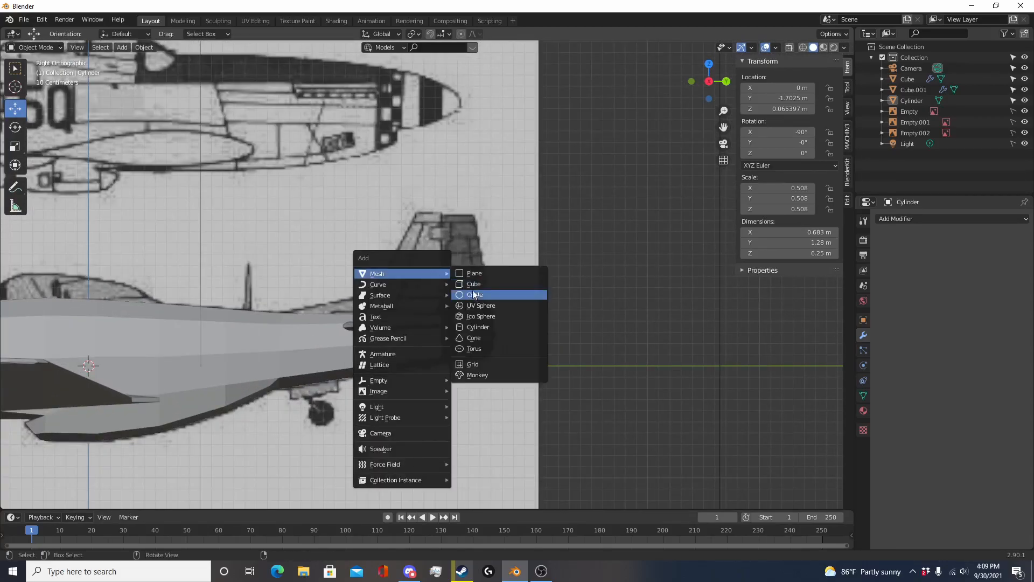
pyautogui.click(488, 293)
pyautogui.press('s')
pyautogui.click(324, 355)
# Step: Place the cube over the base of the blueprint's vertical fin and resize it to about 0.315 m
pyautogui.press('g')
pyautogui.click(595, 295)
pyautogui.press('s')
pyautogui.click(509, 296)
pyautogui.press('g')
pyautogui.click(489, 307)
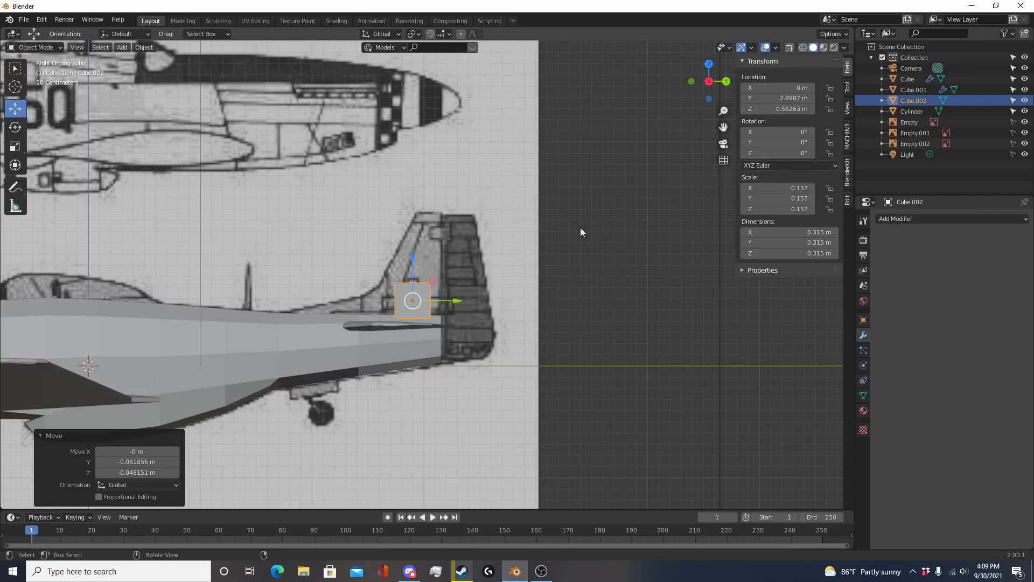
# Step: Shrink the fin cube to about 0.0675 m and move it forward along Y to about 2.503 m
pyautogui.press('KP_7')
pyautogui.press('s')
pyautogui.click(454, 310)
pyautogui.hotkey('alt', 'z')
pyautogui.press('Tab')
pyautogui.scroll(3, 404, 430)
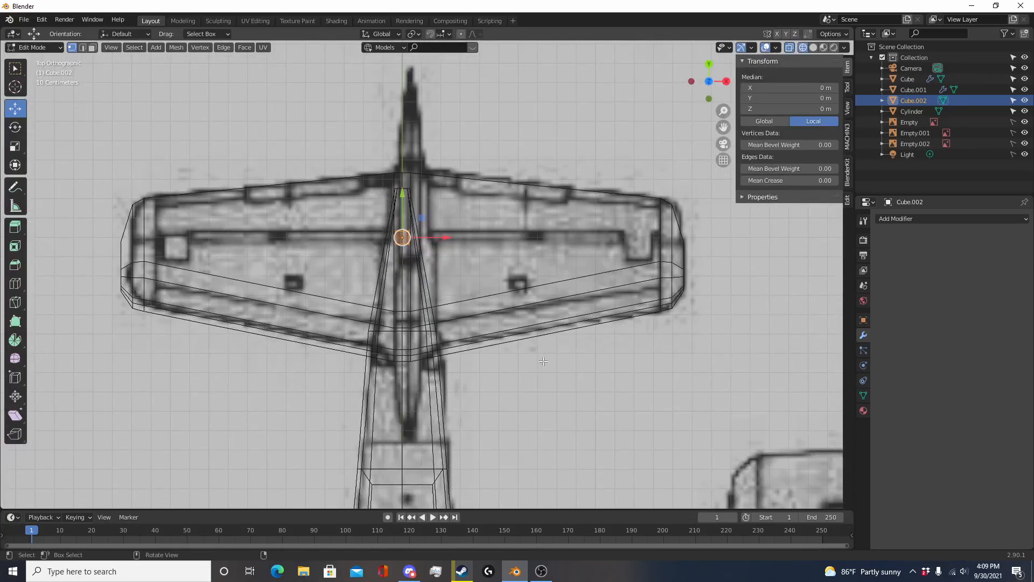
pyautogui.press('Tab')
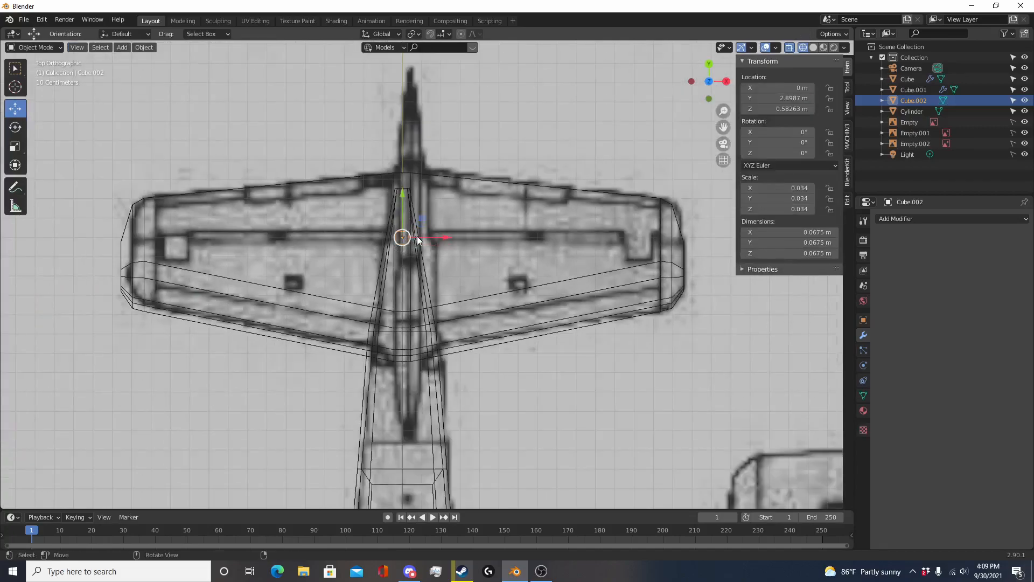
pyautogui.moveTo(405, 195); pyautogui.dragTo(438, 283)
pyautogui.keyDown('shift'); pyautogui.moveTo(504, 368); pyautogui.dragTo(517, 346, button='middle'); pyautogui.keyUp('shift')
# Step: Extrude the fin cube's front face forward to make the block about 0.198 m long
pyautogui.press('Tab')
pyautogui.press('c')
pyautogui.click(416, 313)
pyautogui.rightClick(416, 313)
pyautogui.press('e')
pyautogui.click(473, 319)
# Step: Widen the fin block along X to about 0.142 m
pyautogui.hotkey('alt', 'a')
pyautogui.press('Tab')
pyautogui.press('s')
pyautogui.press('x')
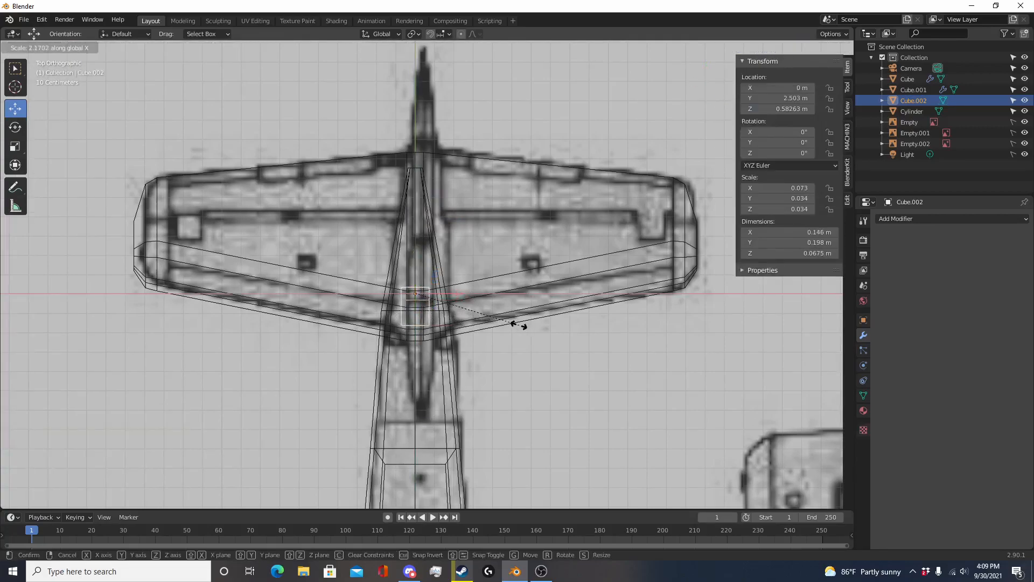
pyautogui.click(515, 331)
# Step: Select the fin block's front-end vertices and scale them down to taper the nose
pyautogui.press('Tab')
pyautogui.press('a')
pyautogui.hotkey('alt', 'a')
pyautogui.press('c')
pyautogui.moveTo(400, 334); pyautogui.dragTo(447, 340)
pyautogui.rightClick(449, 340)
pyautogui.scroll(3, 483, 349)
pyautogui.press('s')
pyautogui.click(440, 362)
# Step: Add a centred edge loop in the fin block's tapered front section and widen it along X by about 1.5
pyautogui.hotkey('ctrl', 'r')
pyautogui.click(426, 345)
pyautogui.rightClick(427, 345)
pyautogui.press('s')
pyautogui.press('x')
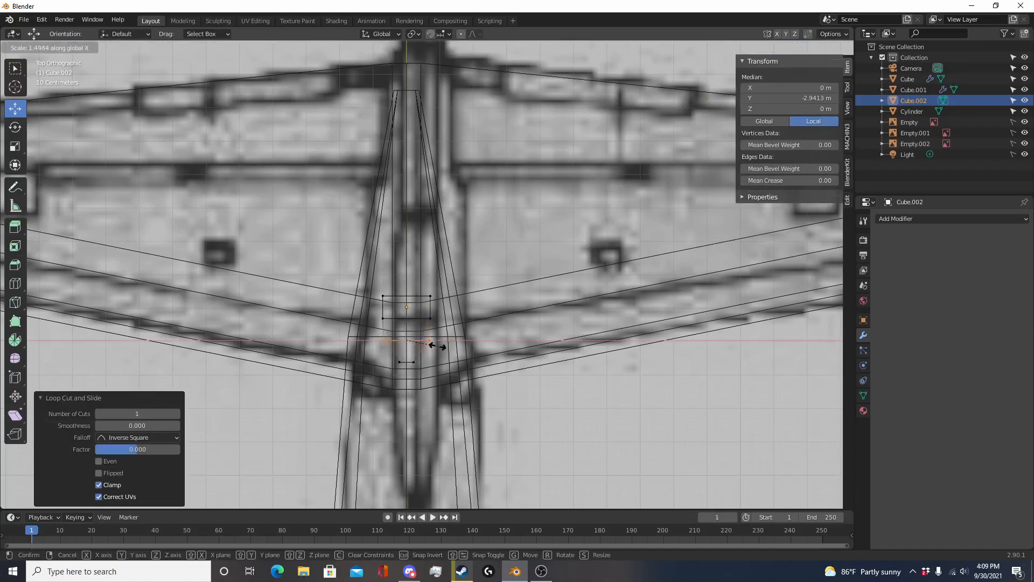
pyautogui.click(435, 347)
# Step: Add a second edge loop between the widened loop and the nose, and scale it along X to round the profile
pyautogui.hotkey('alt', 'a')
pyautogui.hotkey('ctrl', 'r')
pyautogui.click(428, 358)
pyautogui.rightClick(428, 358)
pyautogui.press('s')
pyautogui.press('x')
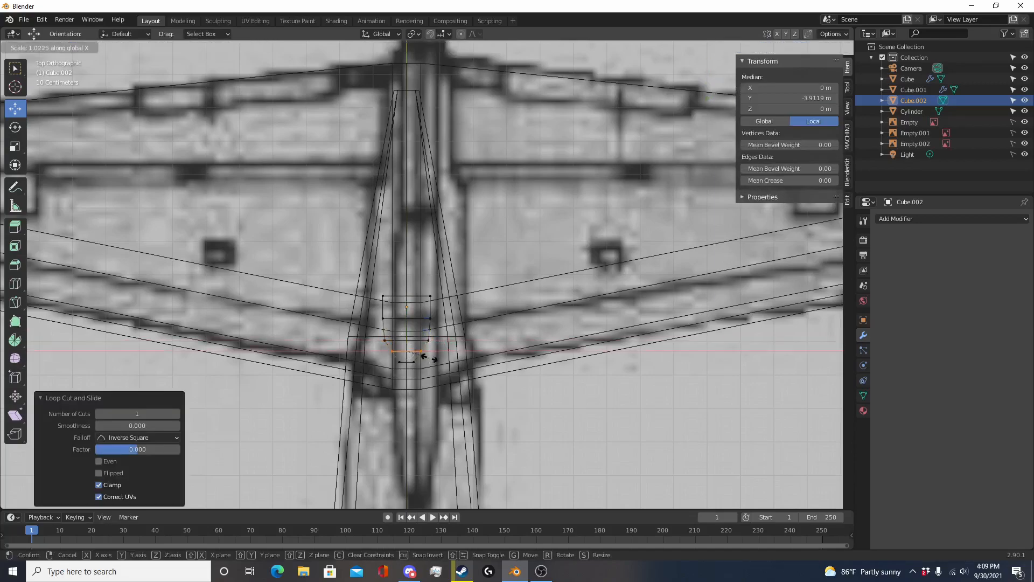
pyautogui.click(434, 358)
# Step: Move the fin block about 0.56 m along Y and 0.67 m up in Z, to the tip of the blueprint's fin in side view
pyautogui.scroll(-5, 459, 394)
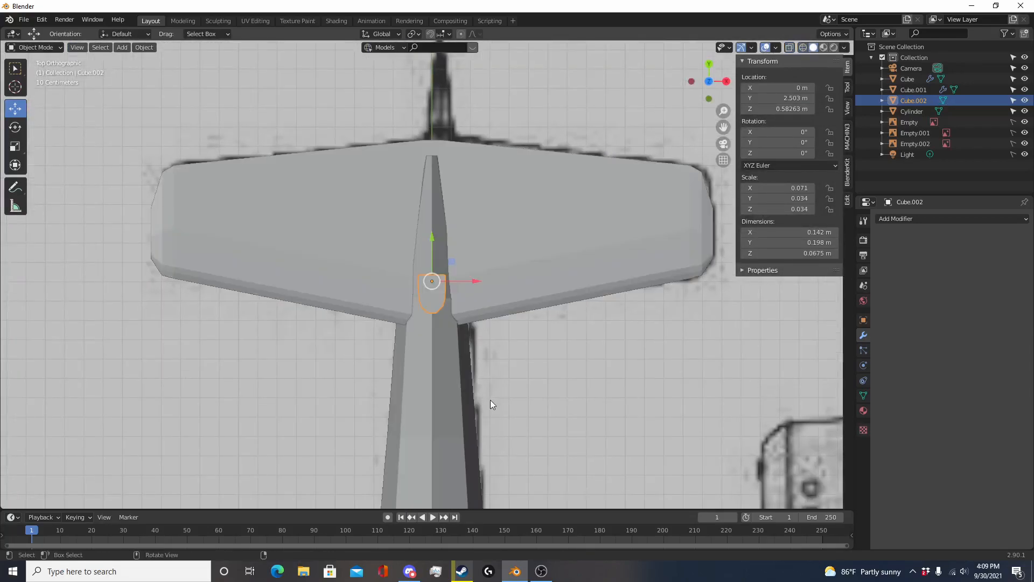
pyautogui.moveTo(490, 400); pyautogui.dragTo(308, 485, button='middle')
pyautogui.press('KP_3')
pyautogui.press('KP_3')
pyautogui.scroll(4, 399, 418)
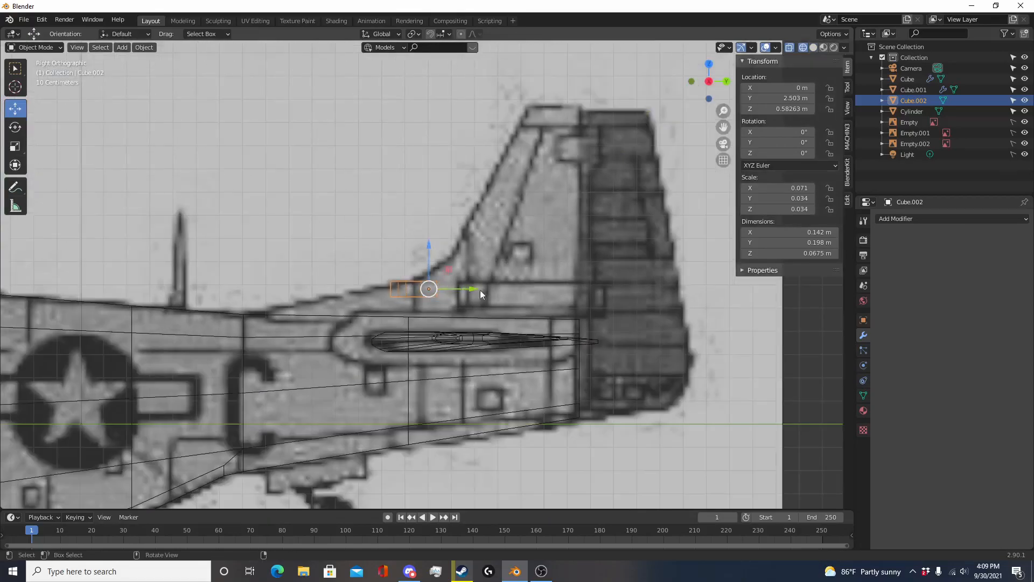
pyautogui.keyDown('shift'); pyautogui.moveTo(480, 289); pyautogui.dragTo(402, 325, button='middle'); pyautogui.keyUp('shift')
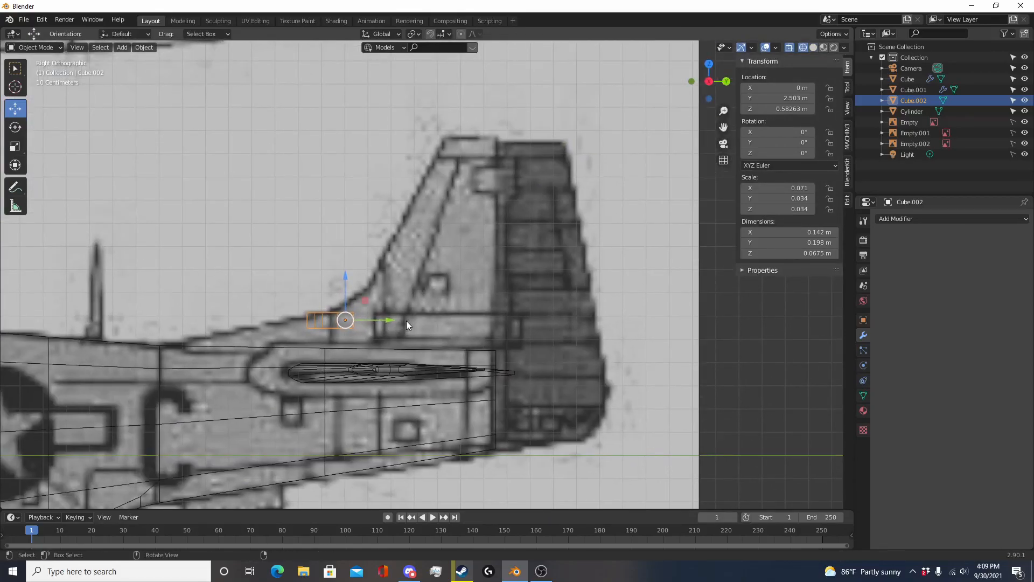
pyautogui.press('g')
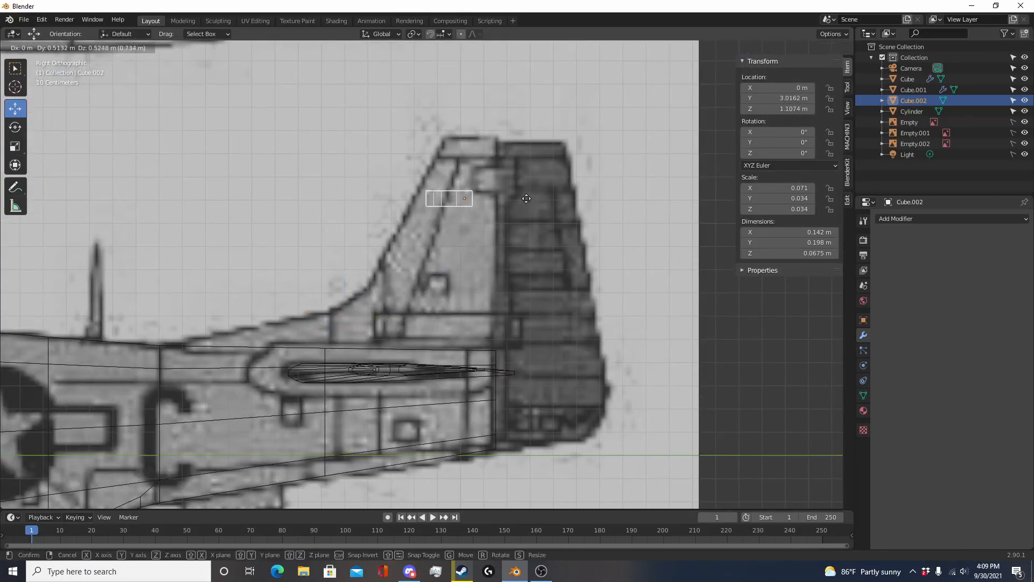
pyautogui.click(537, 164)
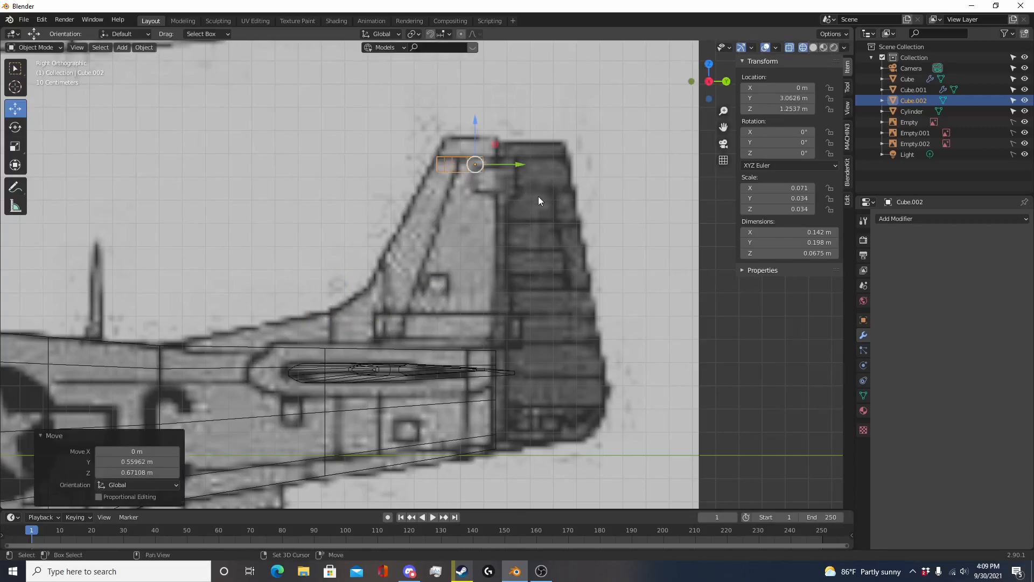
# Step: Extrude the fin block's rear face back to the rudder's trailing edge and scale the new end along X
pyautogui.press('Tab')
pyautogui.scroll(4, 544, 193)
pyautogui.press('e')
pyautogui.click(512, 147)
pyautogui.moveTo(512, 147); pyautogui.dragTo(619, 277, button='middle')
pyautogui.press('s')
pyautogui.press('x')
pyautogui.click(471, 195)
# Step: Narrow the whole fin block along X to about 0.058 m
pyautogui.press('Tab')
pyautogui.scroll(-4, 522, 300)
pyautogui.press('s')
pyautogui.press('x')
pyautogui.click(450, 319)
# Step: Select the fin block's rear-end vertices and widen them along X
pyautogui.scroll(4, 475, 277)
pyautogui.press('Tab')
pyautogui.press('c')
pyautogui.click(457, 167)
pyautogui.press('Escape')
pyautogui.press('s')
pyautogui.press('x')
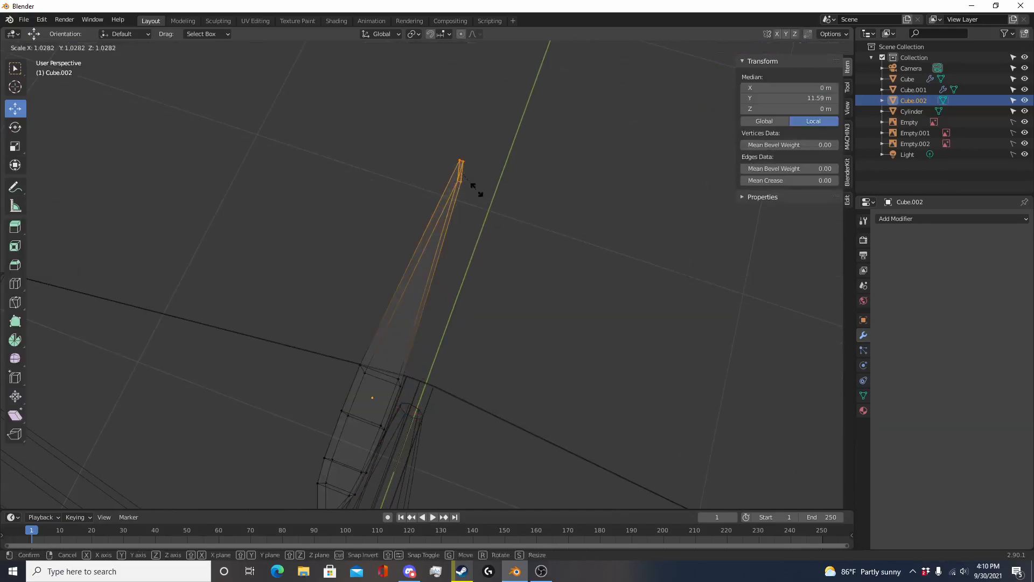
pyautogui.click(530, 209)
# Step: In wireframe front view, select the fin block's bottom vertices and widen them along X to the blueprint fin's thickness
pyautogui.press('Tab')
pyautogui.scroll(-5, 511, 323)
pyautogui.hotkey('shift', 'z')
pyautogui.moveTo(502, 346)
pyautogui.mouseDown(button='middle')
pyautogui.moveTo(404, 285)
pyautogui.moveTo(515, 268)
pyautogui.mouseUp(button='middle')
pyautogui.press('KP_1')
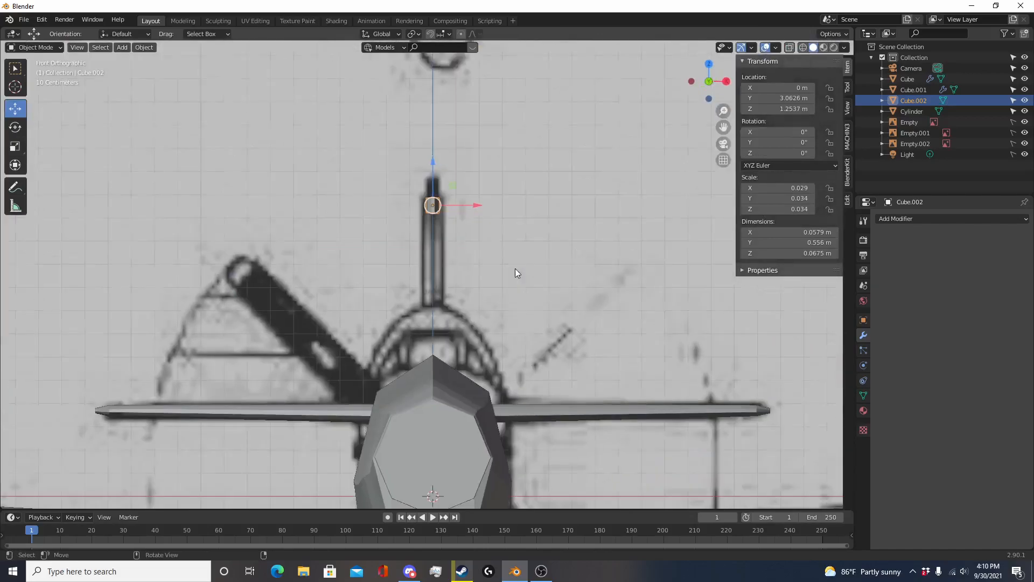
pyautogui.scroll(5, 515, 268)
pyautogui.press('Tab')
pyautogui.hotkey('shift', 'z')
pyautogui.keyDown('shift'); pyautogui.moveTo(455, 166); pyautogui.dragTo(437, 234, button='middle'); pyautogui.keyUp('shift')
pyautogui.hotkey('alt', 'a')
pyautogui.press('c')
pyautogui.click(419, 220)
pyautogui.press('Escape')
pyautogui.press('s')
pyautogui.press('x')
pyautogui.click(506, 241)
# Step: Select the fin block's top vertices and scale them to fit the blueprint's fin tip
pyautogui.scroll(-2, 431, 216)
pyautogui.scroll(2, 432, 215)
pyautogui.scroll(1, 431, 214)
pyautogui.hotkey('alt', 'a')
pyautogui.press('c')
pyautogui.click(420, 158)
pyautogui.press('Escape')
pyautogui.press('s')
pyautogui.click(471, 160)
# Step: Extrude the fin block's bottom vertices about 0.42 m down to the top of the fuselage in the front blueprint
pyautogui.hotkey('alt', 'a')
pyautogui.press('c')
pyautogui.click(418, 203)
pyautogui.press('Escape')
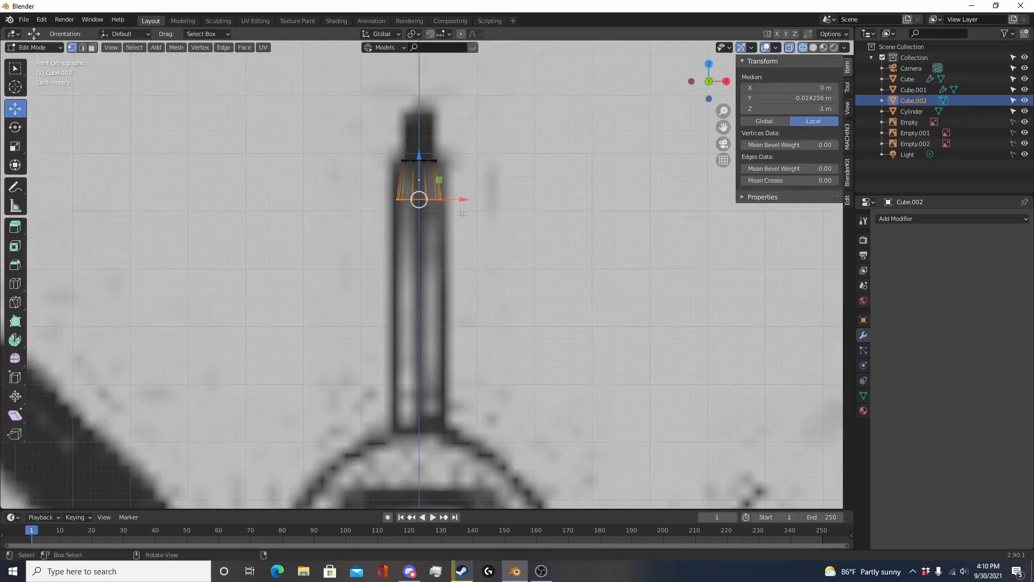
pyautogui.keyDown('shift'); pyautogui.moveTo(487, 246); pyautogui.dragTo(459, 134, button='middle'); pyautogui.keyUp('shift')
pyautogui.press('e')
pyautogui.click(470, 393)
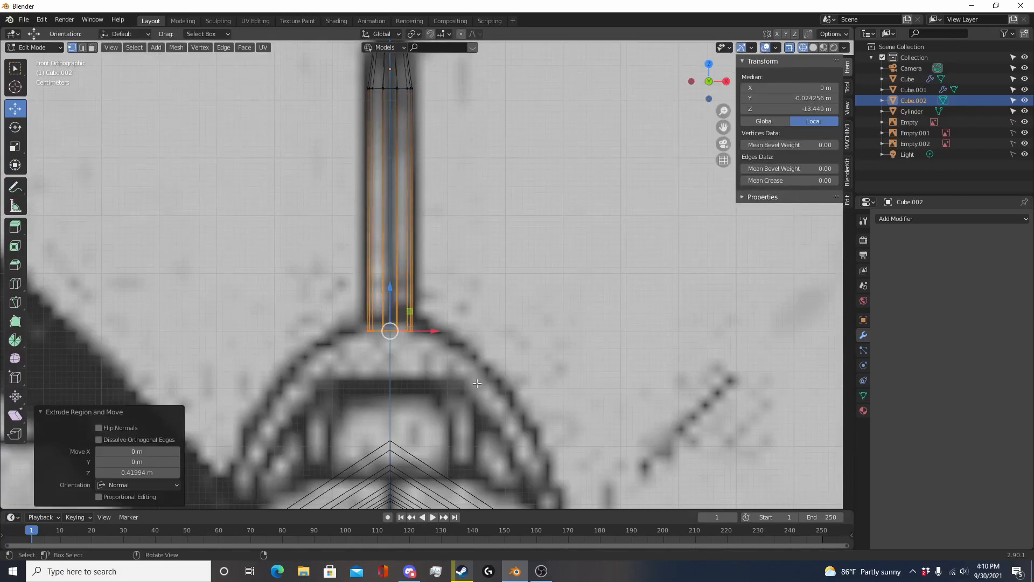
# Step: In side view, move the fin's extruded lower end about 0.77 m down to the underside of the tail
pyautogui.press('KP_3')
pyautogui.scroll(-5, 386, 343)
pyautogui.keyDown('shift'); pyautogui.moveTo(384, 342); pyautogui.dragTo(467, 311, button='middle'); pyautogui.keyUp('shift')
pyautogui.moveTo(441, 230); pyautogui.dragTo(450, 320)
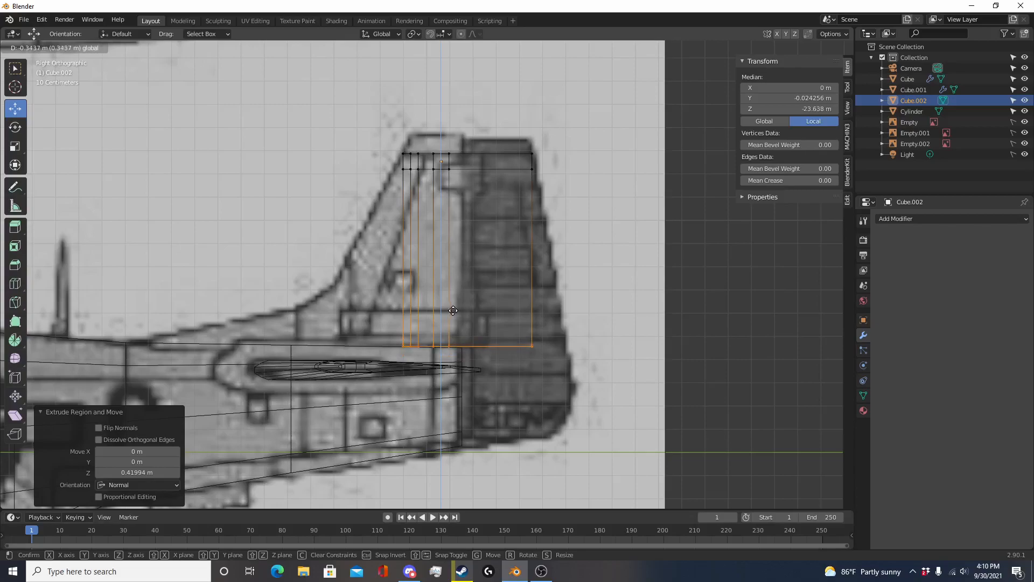
pyautogui.moveTo(453, 310); pyautogui.dragTo(462, 408)
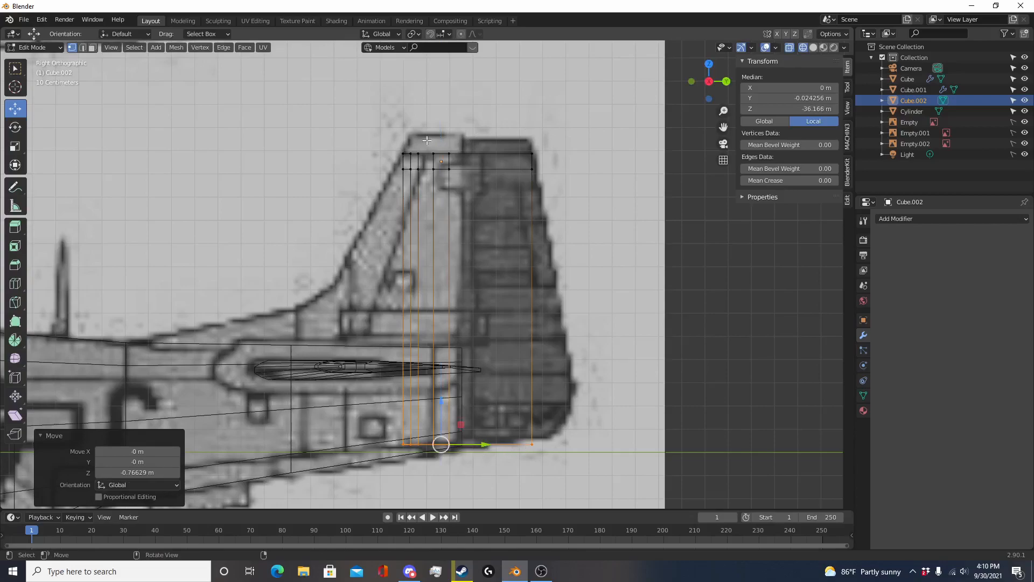
pyautogui.keyDown('shift'); pyautogui.moveTo(564, 345); pyautogui.dragTo(634, 476, button='middle'); pyautogui.keyUp('shift')
pyautogui.scroll(5, 633, 476)
pyautogui.keyDown('shift'); pyautogui.moveTo(684, 502); pyautogui.dragTo(469, 422, button='middle'); pyautogui.keyUp('shift')
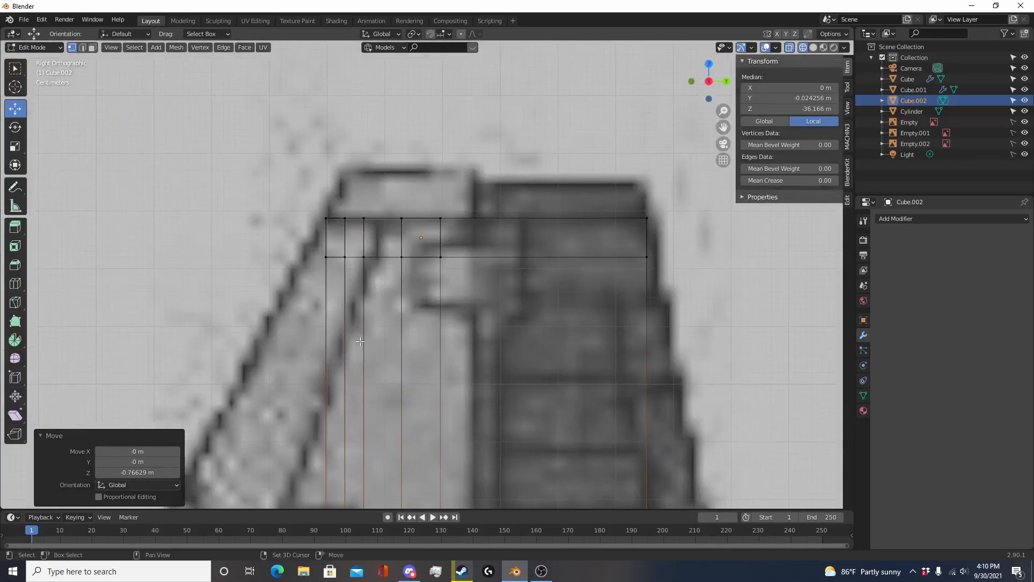
pyautogui.scroll(-6, 508, 443)
pyautogui.scroll(-3, 509, 442)
pyautogui.scroll(5, 457, 392)
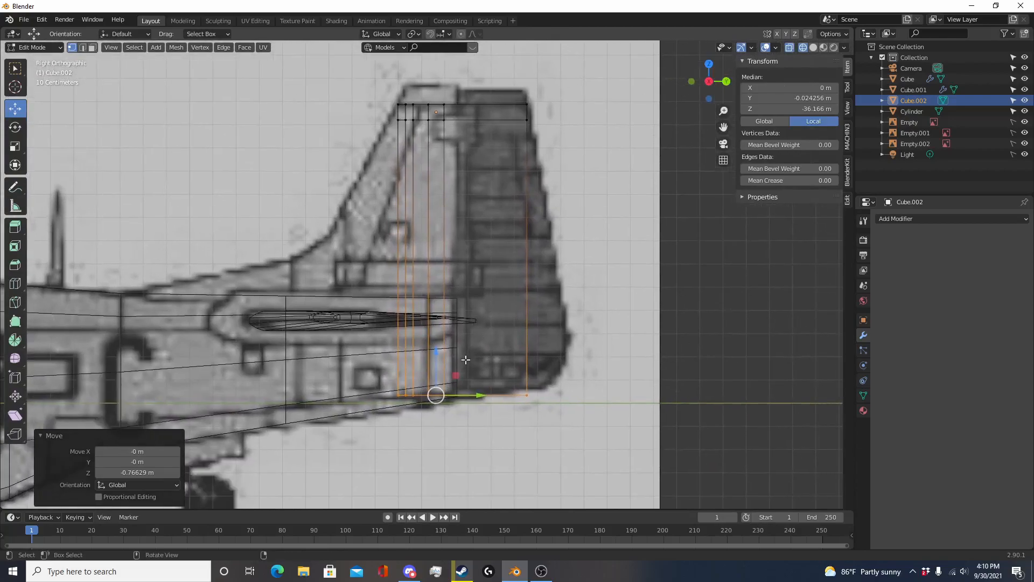
pyautogui.press('Tab')
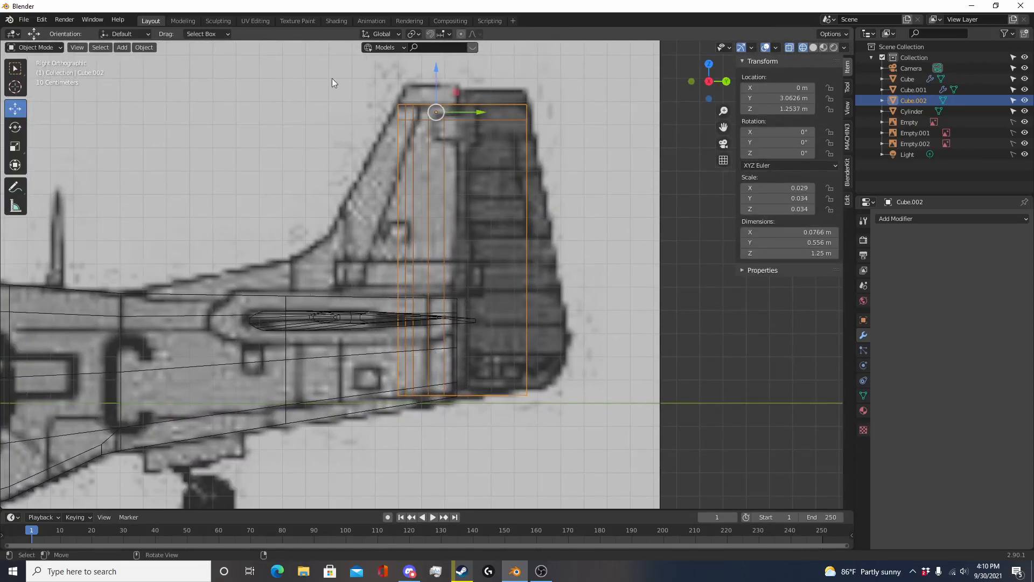
pyautogui.keyDown('shift'); pyautogui.moveTo(394, 293); pyautogui.dragTo(468, 406, button='middle'); pyautogui.keyUp('shift')
pyautogui.scroll(3, 535, 345)
pyautogui.press('Tab')
pyautogui.scroll(-3, 476, 376)
# Step: Select the front vertices of the row just below the fin tip and shift them forward onto the blueprint's sloped leading edge
pyautogui.press('a')
pyautogui.press('a')
pyautogui.press('a')
pyautogui.scroll(4, 435, 244)
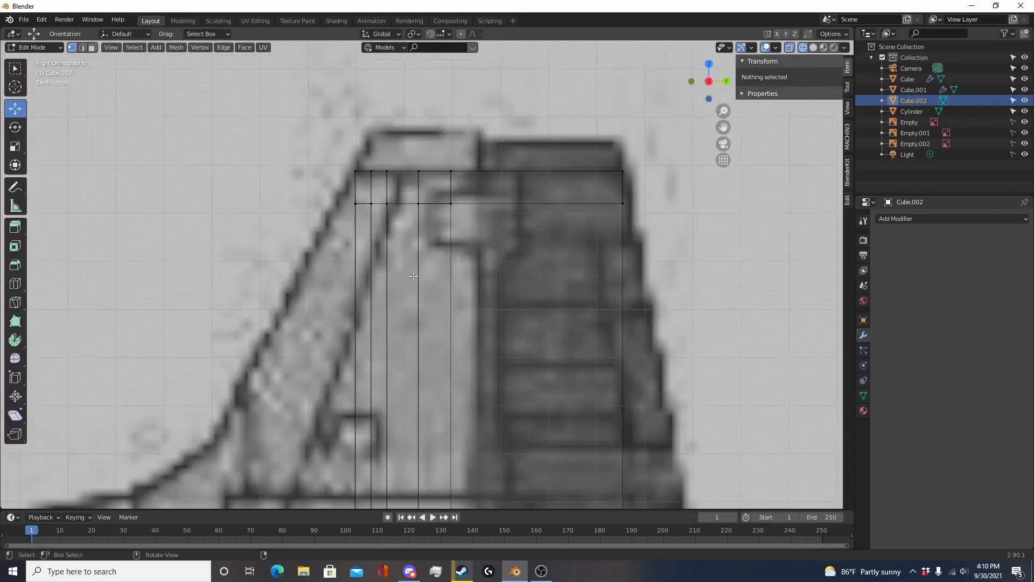
pyautogui.rightClick(484, 217)
pyautogui.moveTo(341, 214)
pyautogui.mouseDown()
pyautogui.moveTo(463, 216)
pyautogui.moveTo(419, 208)
pyautogui.mouseUp()
pyautogui.scroll(-7, 454, 357)
pyautogui.keyDown('shift'); pyautogui.moveTo(455, 358); pyautogui.dragTo(478, 313, button='middle'); pyautogui.keyUp('shift')
pyautogui.scroll(3, 474, 321)
pyautogui.click(454, 362)
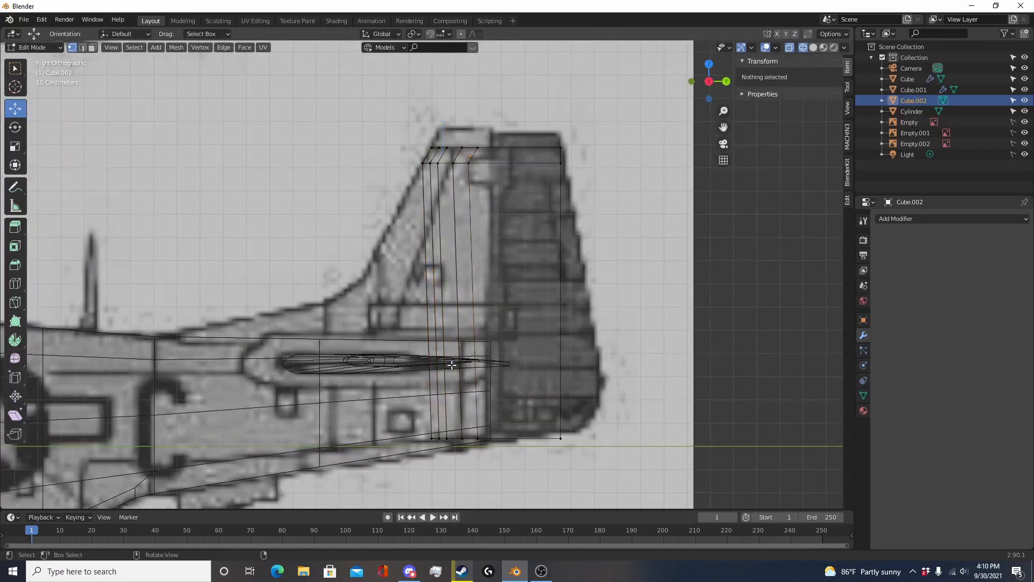
# Step: Add a horizontal edge loop around the fin's long lower section, just above the horizontal stabilizer
pyautogui.hotkey('ctrl', 'r')
pyautogui.click(446, 358)
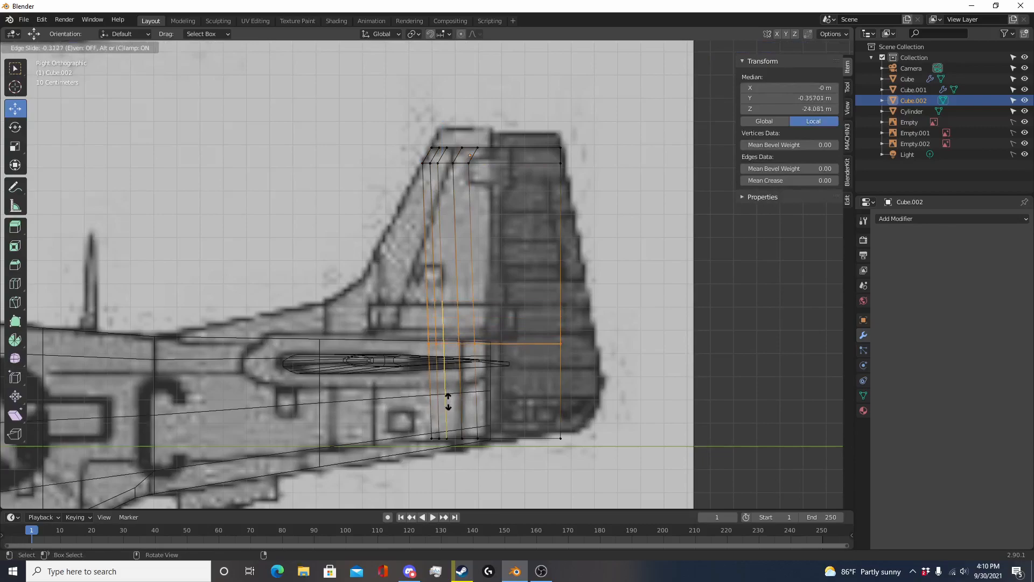
pyautogui.click(448, 402)
pyautogui.scroll(4, 437, 361)
pyautogui.keyDown('shift'); pyautogui.moveTo(447, 426); pyautogui.dragTo(453, 349, button='middle'); pyautogui.keyUp('shift')
# Step: Select the new loop's front vertices and move them forward along Y to the start of the blueprint's dorsal fillet
pyautogui.moveTo(422, 325); pyautogui.dragTo(559, 347)
pyautogui.scroll(-4, 525, 344)
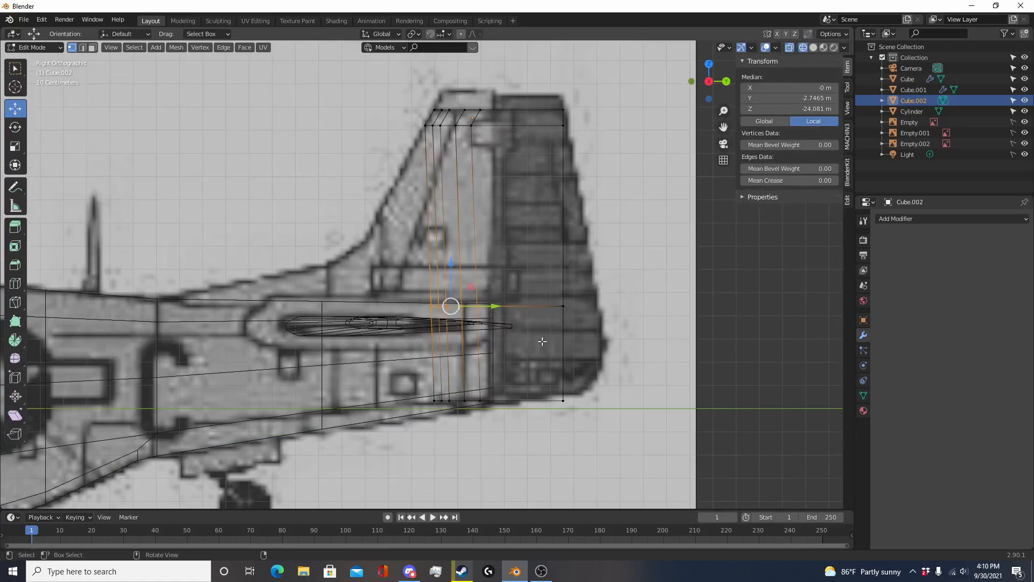
pyautogui.keyDown('shift'); pyautogui.moveTo(500, 318); pyautogui.dragTo(561, 323, button='middle'); pyautogui.keyUp('shift')
pyautogui.moveTo(554, 316); pyautogui.dragTo(294, 318)
pyautogui.keyDown('shift'); pyautogui.moveTo(296, 318); pyautogui.dragTo(333, 314, button='middle'); pyautogui.keyUp('shift')
pyautogui.click(328, 321)
# Step: Select the fin's bottom front vertices, move them forward along Y inside the fuselage, and spread them along Y by about 2.47
pyautogui.press('a')
pyautogui.press('c')
pyautogui.moveTo(491, 413); pyautogui.dragTo(592, 408)
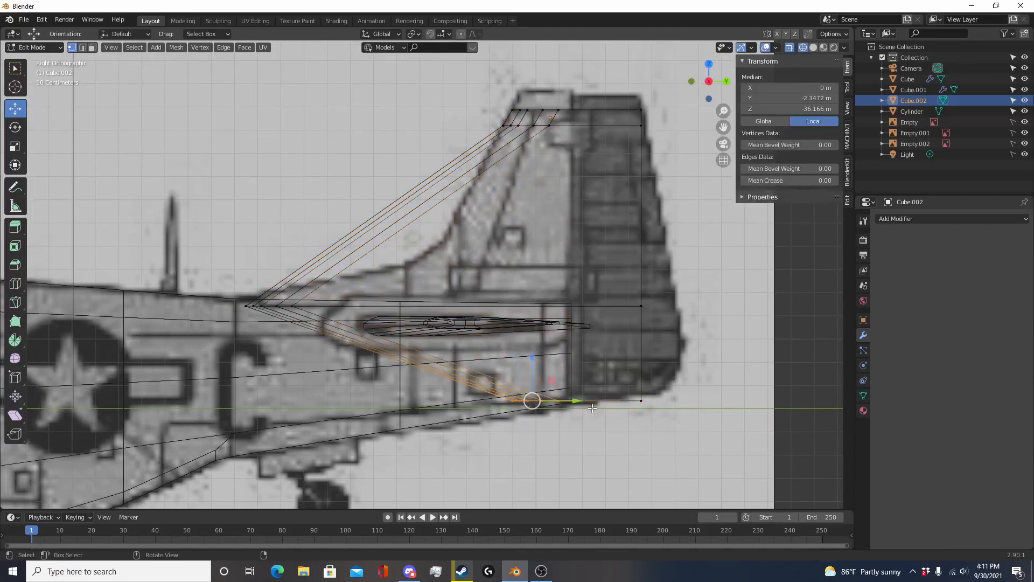
pyautogui.press('Escape')
pyautogui.press('g')
pyautogui.press('y')
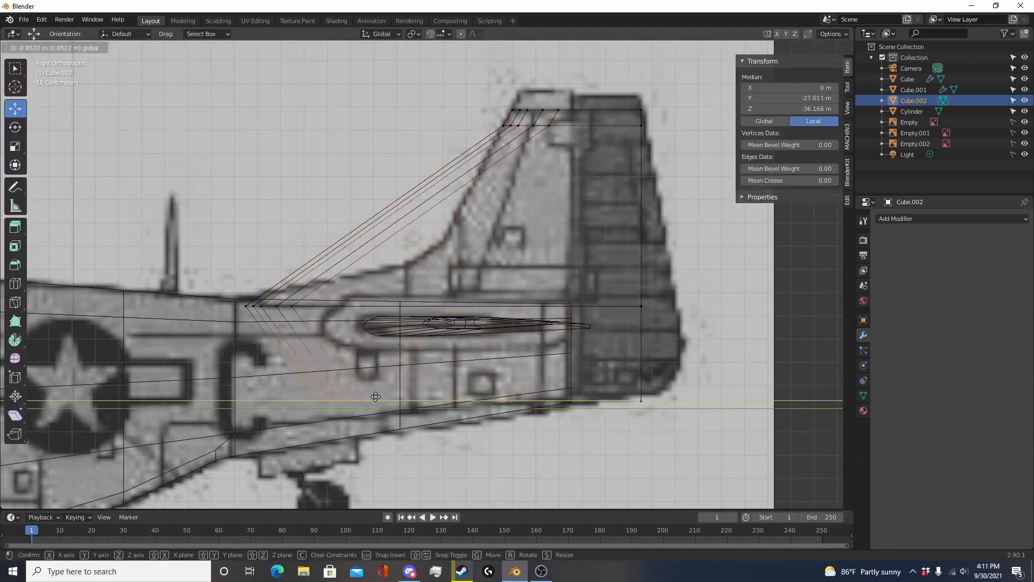
pyautogui.click(377, 396)
pyautogui.press('s')
pyautogui.press('y')
pyautogui.click(432, 397)
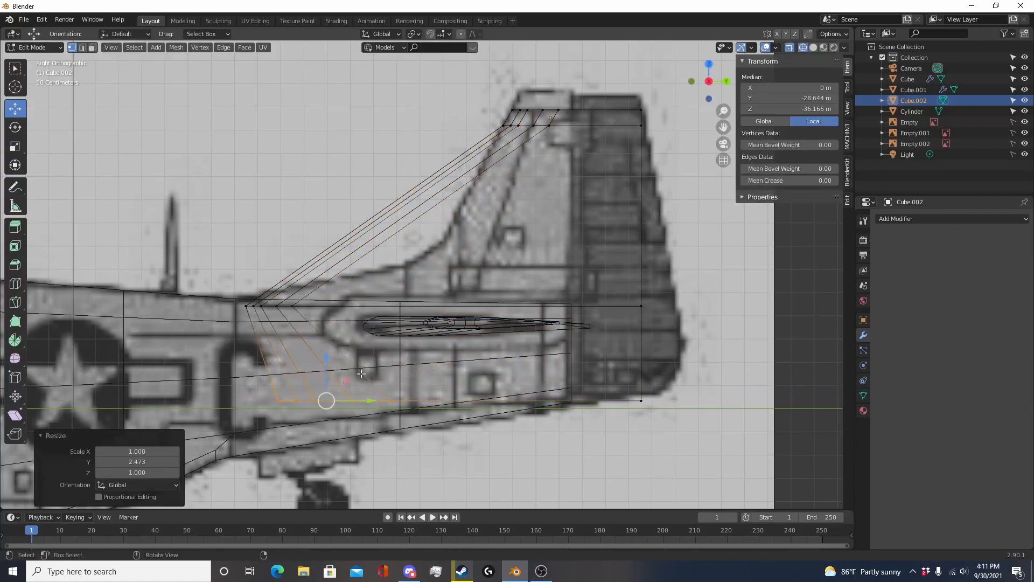
# Step: Select the front vertices at the start of the dorsal fillet and adjust their spacing by scaling along Y
pyautogui.hotkey('alt', 'a')
pyautogui.press('c')
pyautogui.moveTo(248, 306); pyautogui.dragTo(302, 307)
pyautogui.press('Escape')
pyautogui.press('s')
pyautogui.press('y')
pyautogui.click(326, 313)
pyautogui.press('s')
pyautogui.press('y')
pyautogui.click(297, 310)
# Step: Add an edge loop midway between the fin tip and dorsal fillet, and move its front vertices back onto the leading edge
pyautogui.hotkey('alt', 'a')
pyautogui.hotkey('ctrl', 'r')
pyautogui.click(339, 249)
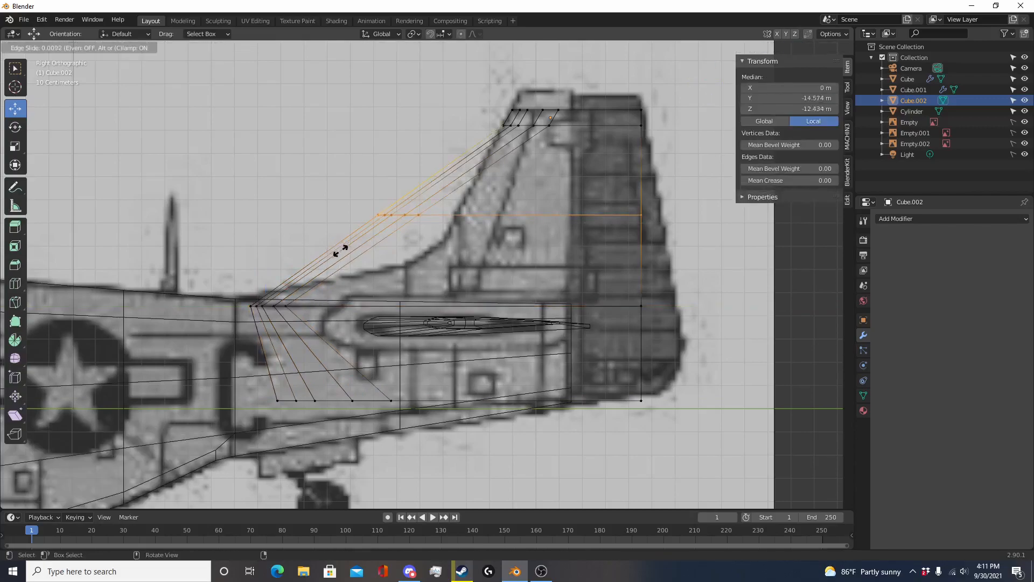
pyautogui.click(348, 260)
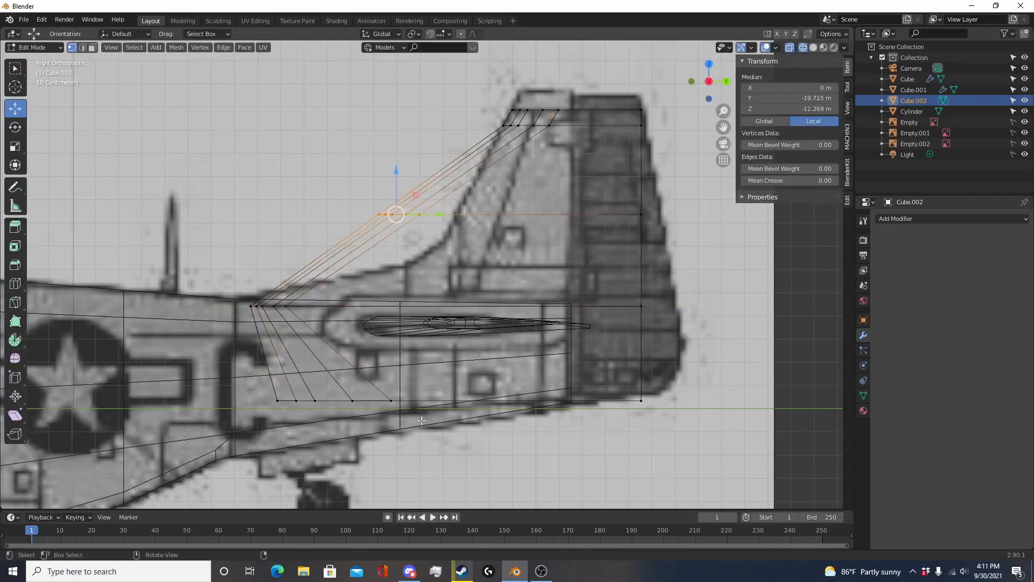
pyautogui.moveTo(440, 221); pyautogui.dragTo(510, 224)
pyautogui.click(439, 257)
# Step: Add a centred edge loop below the mid-fin loop and move its front vertices about 0.28 m back along Y onto the fillet curve
pyautogui.hotkey('ctrl', 'r')
pyautogui.click(397, 259)
pyautogui.click(396, 259)
pyautogui.moveTo(335, 232); pyautogui.dragTo(423, 278)
pyautogui.press('g')
pyautogui.press('y')
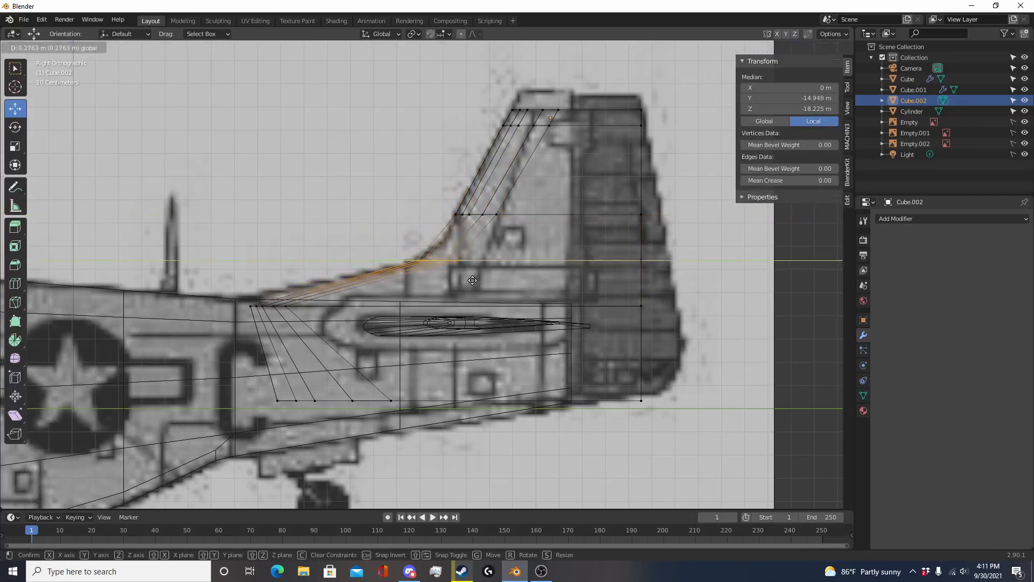
pyautogui.click(474, 280)
# Step: Add a centred edge loop in the fin's dorsal fillet section and rotate its front vertices to follow the blueprint's slope
pyautogui.scroll(3, 473, 280)
pyautogui.hotkey('alt', 'a')
pyautogui.hotkey('ctrl', 'r')
pyautogui.click(305, 288)
pyautogui.click(305, 288)
pyautogui.hotkey('alt', 'a')
pyautogui.press('c')
pyautogui.moveTo(268, 290); pyautogui.dragTo(338, 295)
pyautogui.rightClick(338, 295)
pyautogui.press('r')
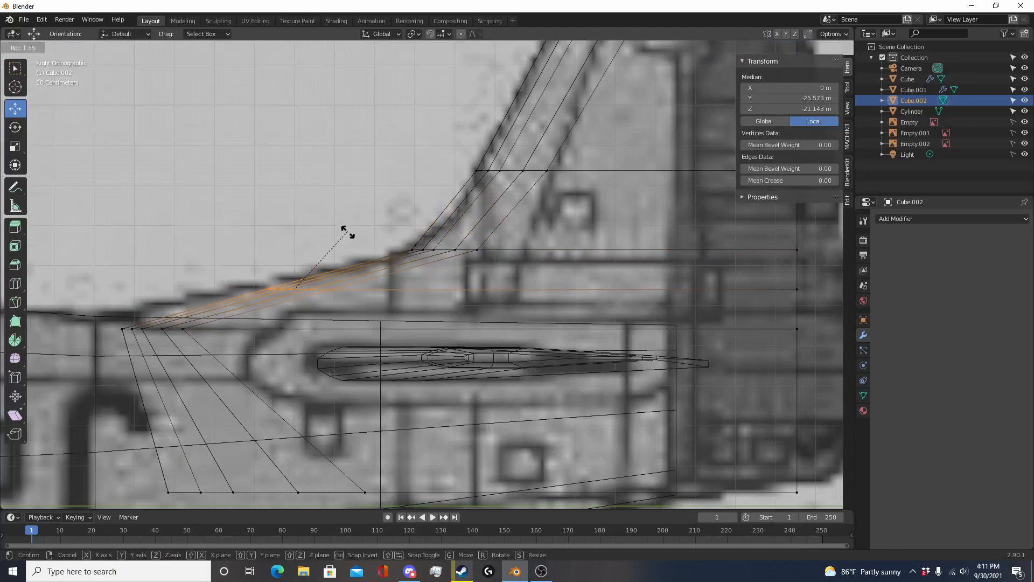
pyautogui.click(356, 247)
# Step: Select the front vertices where the dorsal fillet begins, rotate them about 14° and move them onto the blueprint outline
pyautogui.keyDown('shift'); pyautogui.moveTo(356, 248); pyautogui.dragTo(454, 238, button='middle'); pyautogui.keyUp('shift')
pyautogui.hotkey('alt', 'a')
pyautogui.press('c')
pyautogui.moveTo(288, 318); pyautogui.dragTo(225, 318)
pyautogui.rightClick(226, 318)
pyautogui.press('g')
pyautogui.click(300, 258)
pyautogui.press('g')
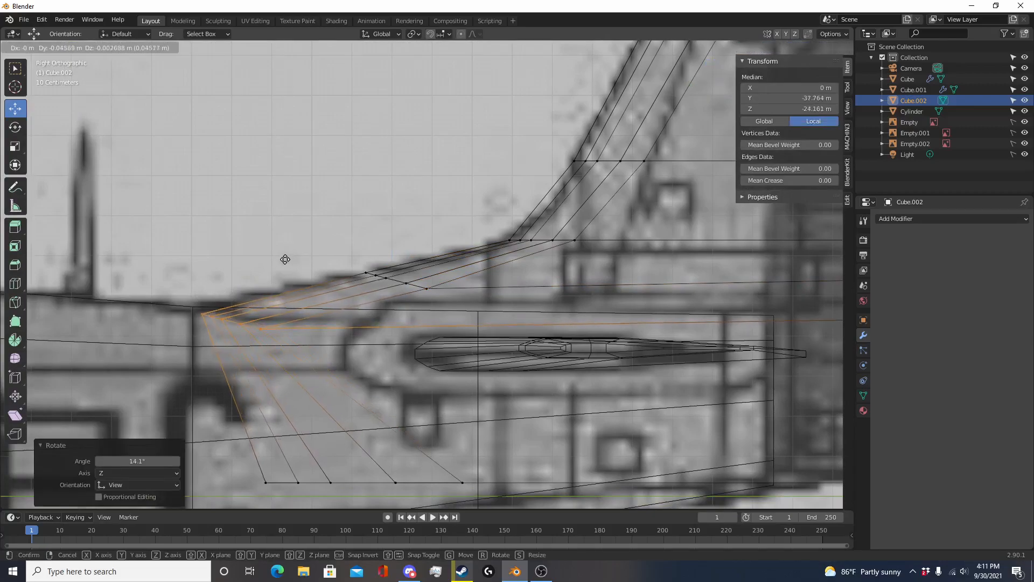
pyautogui.click(285, 258)
# Step: Select the front vertices of the loop where the dorsal fillet meets the fin and rotate them about 16°
pyautogui.press('Tab')
pyautogui.hotkey('shift', 'z')
pyautogui.press('x')
pyautogui.press('Tab')
pyautogui.hotkey('shift', 'z')
pyautogui.keyDown('shift'); pyautogui.moveTo(528, 257); pyautogui.dragTo(419, 261, button='middle'); pyautogui.keyUp('shift')
pyautogui.hotkey('alt', 'a')
pyautogui.press('c')
pyautogui.click(428, 240)
pyautogui.press('r')
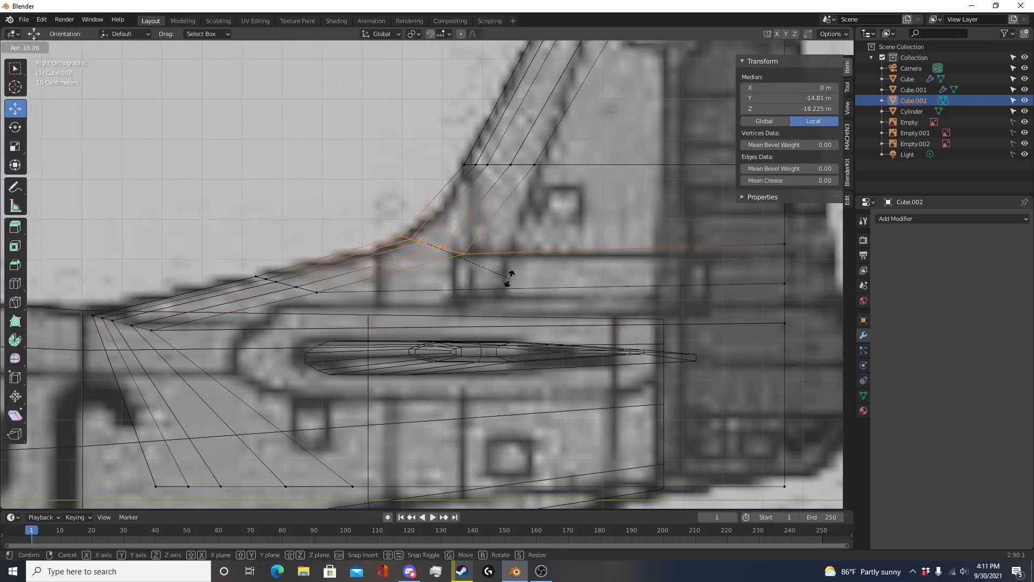
pyautogui.click(509, 278)
# Step: Add a centred edge loop just above the fillet corner and shift it slightly back along Y
pyautogui.keyDown('shift'); pyautogui.moveTo(507, 271); pyautogui.dragTo(400, 335, button='middle'); pyautogui.keyUp('shift')
pyautogui.hotkey('alt', 'a')
pyautogui.hotkey('ctrl', 'r')
pyautogui.click(361, 263)
pyautogui.rightClick(354, 257)
pyautogui.moveTo(397, 270); pyautogui.dragTo(408, 271)
# Step: Examine the fin and dorsal fillet against the fuselage in solid shading from several angles
pyautogui.press('Tab')
pyautogui.scroll(-5, 470, 344)
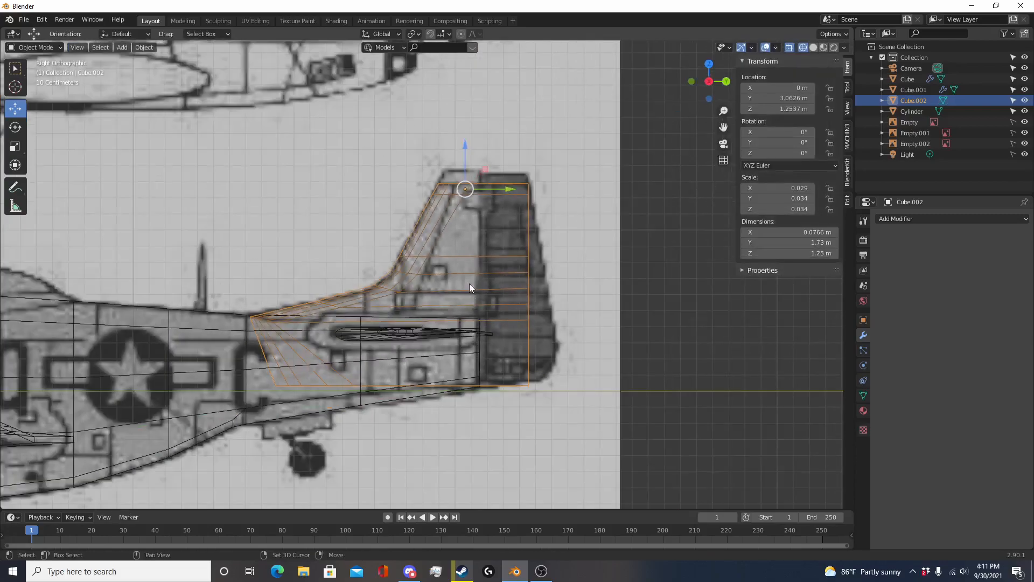
pyautogui.hotkey('shift', 'z')
pyautogui.moveTo(473, 310)
pyautogui.mouseDown(button='middle')
pyautogui.moveTo(385, 349)
pyautogui.moveTo(489, 374)
pyautogui.mouseUp(button='middle')
pyautogui.press('Tab')
pyautogui.keyDown('shift'); pyautogui.moveTo(522, 414); pyautogui.dragTo(434, 340, button='middle'); pyautogui.keyUp('shift')
pyautogui.press('Tab')
pyautogui.moveTo(433, 339); pyautogui.dragTo(277, 327, button='middle')
pyautogui.click(277, 327)
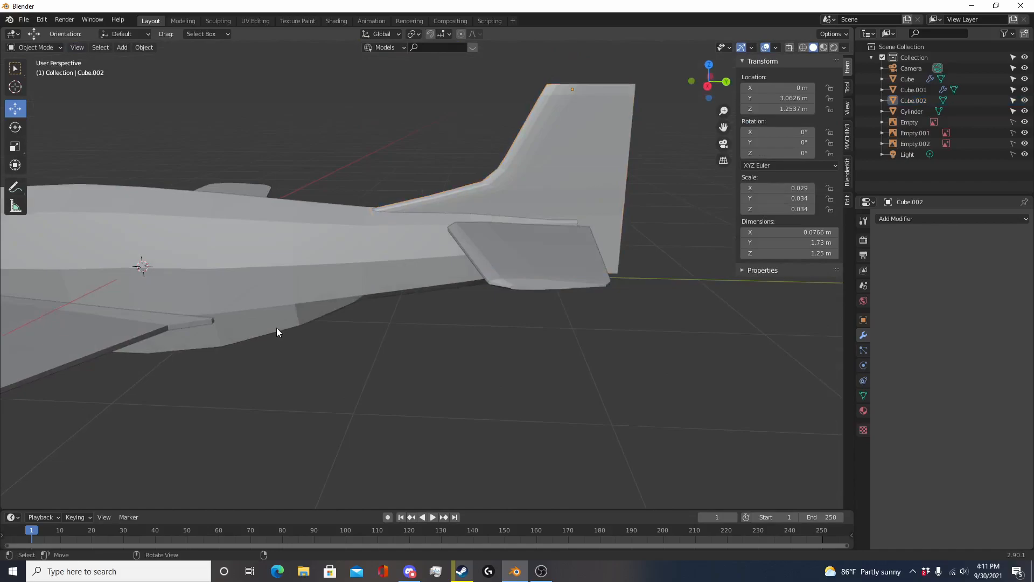
# Step: Return to editing the fin in wireframe side view and select the front vertices of the dorsal fillet
pyautogui.press('KP_3')
pyautogui.hotkey('shift', 'z')
pyautogui.press('Tab')
pyautogui.scroll(6, 277, 327)
pyautogui.press('a')
pyautogui.press('a')
pyautogui.press('a')
pyautogui.moveTo(200, 110); pyautogui.dragTo(248, 143)
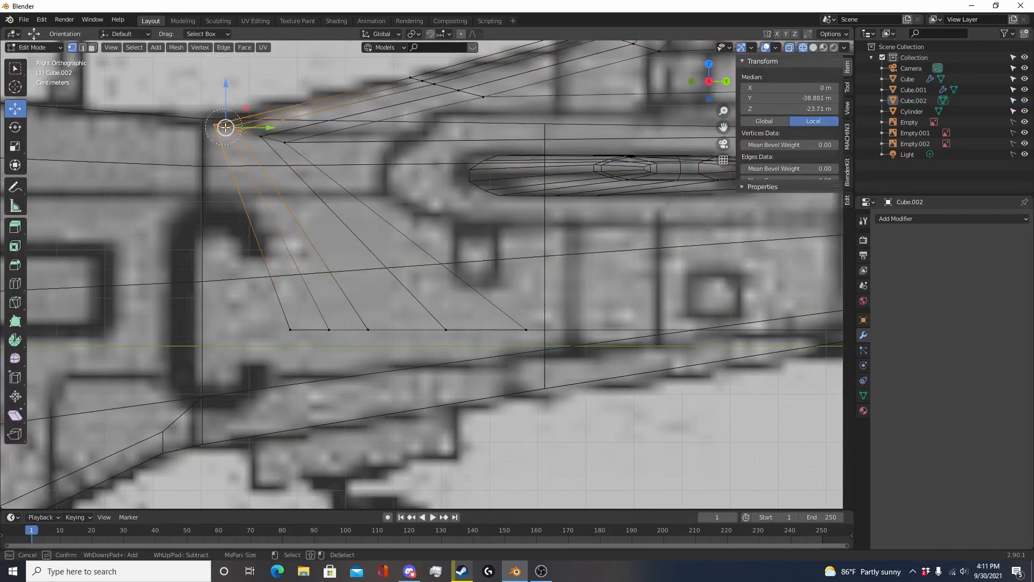
pyautogui.scroll(-4, 476, 310)
pyautogui.keyDown('shift'); pyautogui.moveTo(477, 310); pyautogui.dragTo(404, 353, button='middle'); pyautogui.keyUp('shift')
pyautogui.keyDown('shift'); pyautogui.moveTo(621, 277); pyautogui.dragTo(386, 383, button='middle'); pyautogui.keyUp('shift')
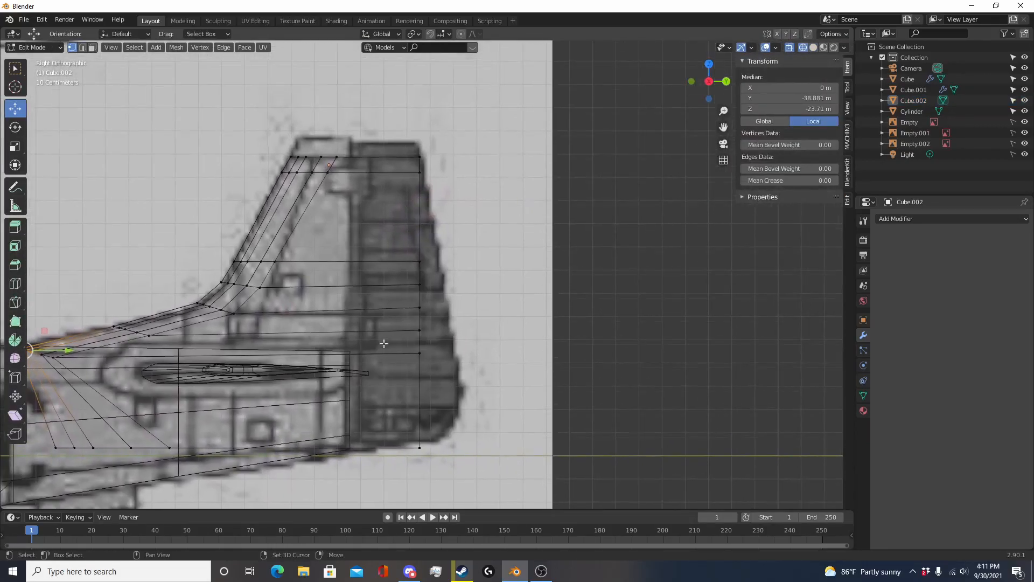
# Step: Select the fin's top row of vertices and extrude it upward about 0.063 m to the blueprint's tip
pyautogui.keyDown('shift'); pyautogui.moveTo(383, 340); pyautogui.dragTo(418, 441, button='middle'); pyautogui.keyUp('shift')
pyautogui.scroll(5, 418, 441)
pyautogui.press('a')
pyautogui.press('a')
pyautogui.press('c')
pyautogui.moveTo(195, 239); pyautogui.dragTo(564, 246)
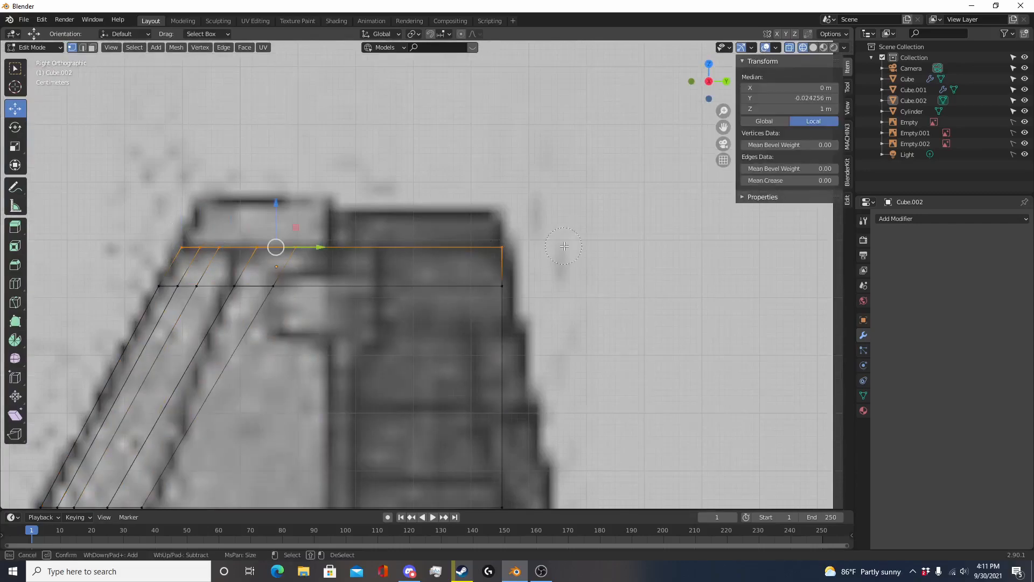
pyautogui.press('e')
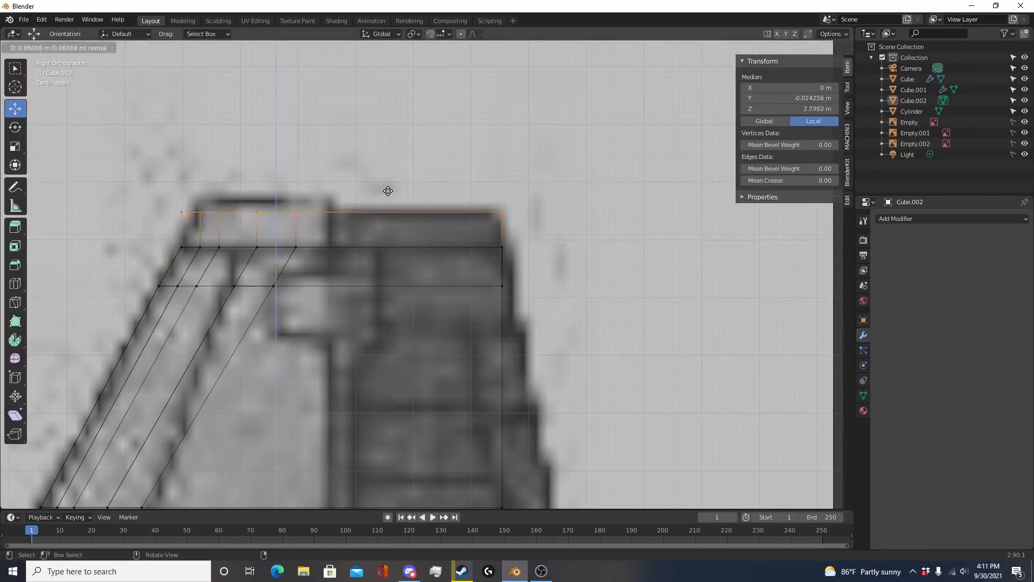
pyautogui.click(388, 191)
# Step: Taper the extruded fin tip by scaling it along Y and X, and adjust its position to fit the outline
pyautogui.press('s')
pyautogui.press('y')
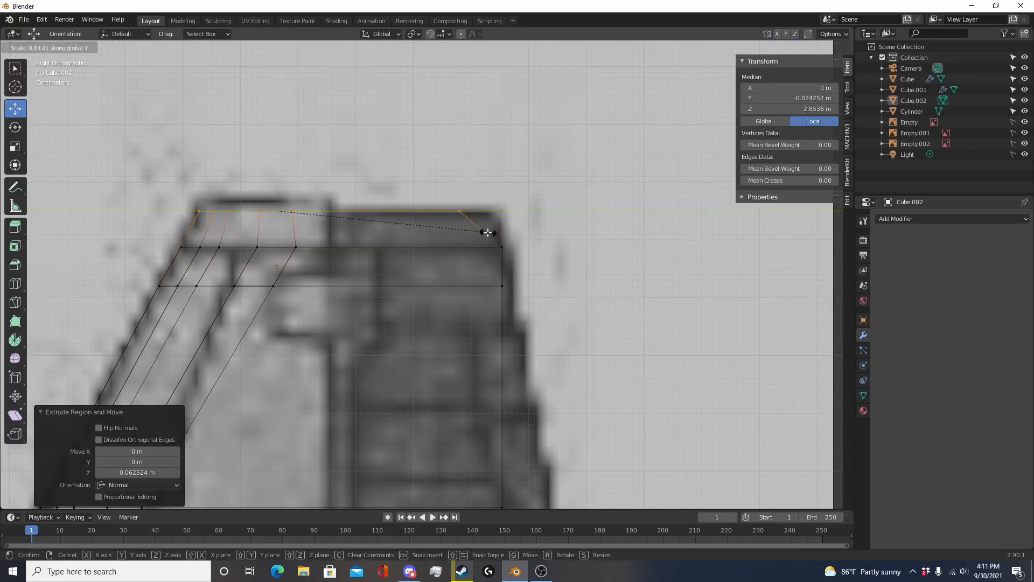
pyautogui.click(488, 233)
pyautogui.moveTo(320, 211); pyautogui.dragTo(329, 212)
pyautogui.moveTo(331, 214); pyautogui.dragTo(512, 266, button='middle')
pyautogui.press('s')
pyautogui.press('x')
pyautogui.click(415, 233)
pyautogui.moveTo(392, 165); pyautogui.dragTo(393, 179)
# Step: Inspect the tapered fin tip in solid shading and return to the wireframe side view for editing
pyautogui.press('Tab')
pyautogui.moveTo(431, 264)
pyautogui.mouseDown(button='middle')
pyautogui.moveTo(454, 295)
pyautogui.moveTo(333, 296)
pyautogui.mouseUp(button='middle')
pyautogui.hotkey('shift', 'z')
pyautogui.press('KP_3')
pyautogui.press('Tab')
pyautogui.hotkey('shift', 'z')
# Step: Select the rear vertices of the loop just below the fin tip and move them back along Y
pyautogui.keyDown('shift'); pyautogui.moveTo(415, 261); pyautogui.dragTo(382, 206, button='middle'); pyautogui.keyUp('shift')
pyautogui.scroll(5, 413, 212)
pyautogui.scroll(-3, 469, 168)
pyautogui.keyDown('shift'); pyautogui.moveTo(469, 168); pyautogui.dragTo(453, 159, button='middle'); pyautogui.keyUp('shift')
pyautogui.hotkey('alt', 'a')
pyautogui.press('c')
pyautogui.click(389, 165)
pyautogui.press('Escape')
pyautogui.moveTo(409, 164); pyautogui.dragTo(418, 142)
# Step: Reselect the rear vertices below the fin tip and nudge them about 0.007 m forward along Y
pyautogui.hotkey('alt', 'a')
pyautogui.press('c')
pyautogui.click(367, 148)
pyautogui.press('Escape')
pyautogui.click(401, 171)
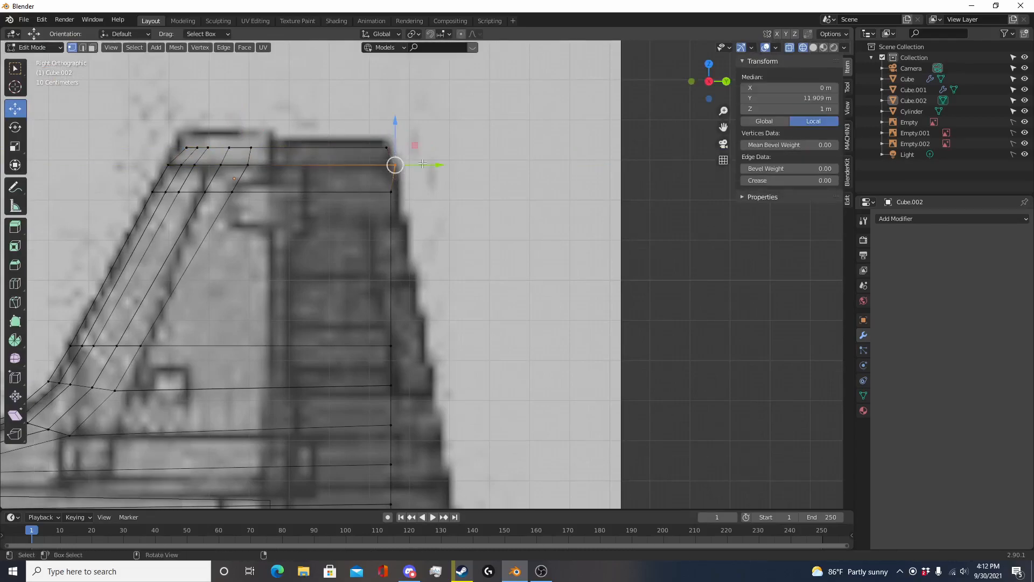
pyautogui.press('Escape')
pyautogui.press('g')
pyautogui.press('y')
pyautogui.click(421, 164)
pyautogui.scroll(-5, 408, 384)
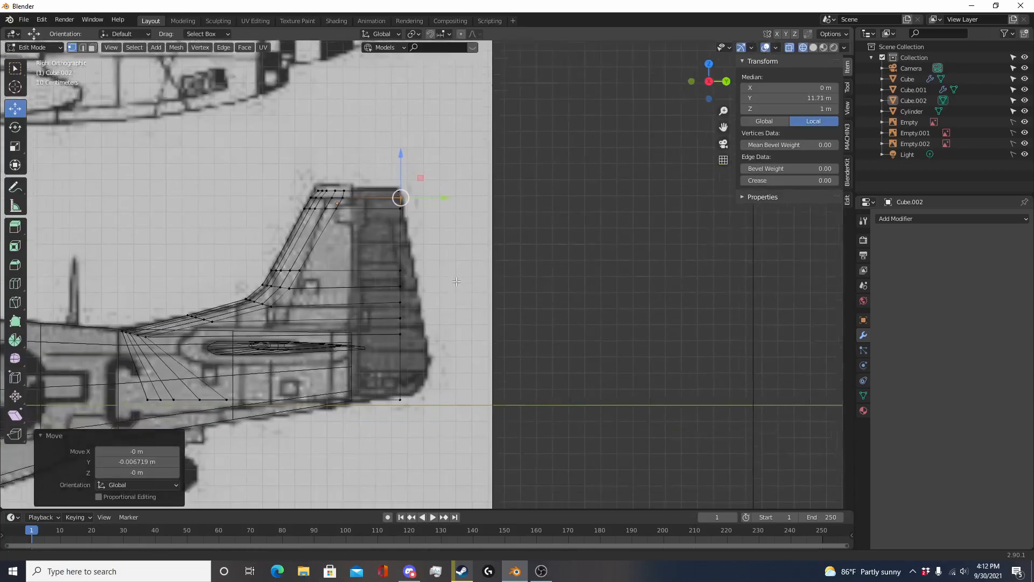
# Step: Select the trailing-edge vertices from the tip down to the tailplane and align them by scaling to 0 along Y
pyautogui.hotkey('alt', 'a')
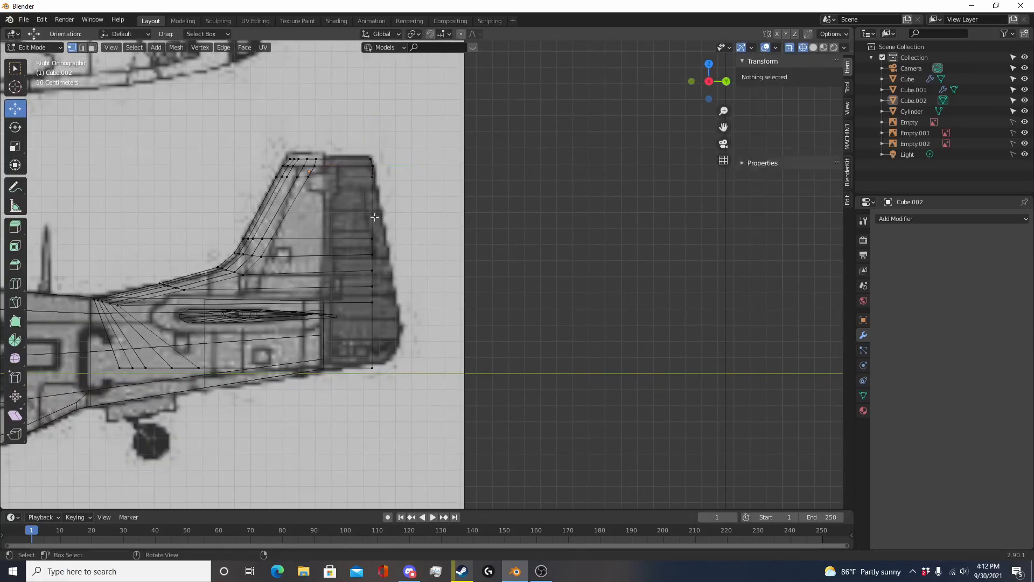
pyautogui.moveTo(372, 304); pyautogui.dragTo(375, 204)
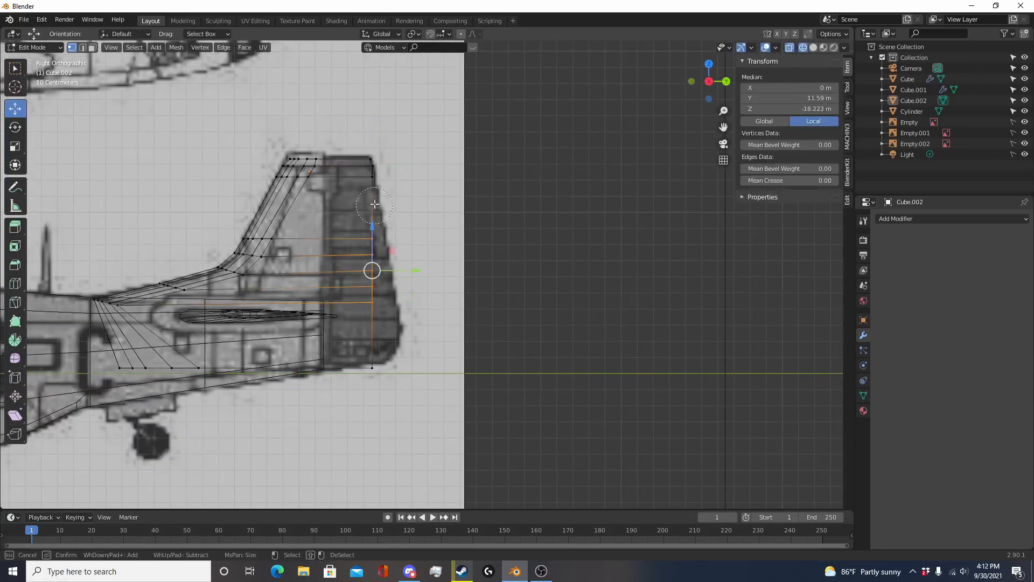
pyautogui.click(377, 174)
pyautogui.press('Escape')
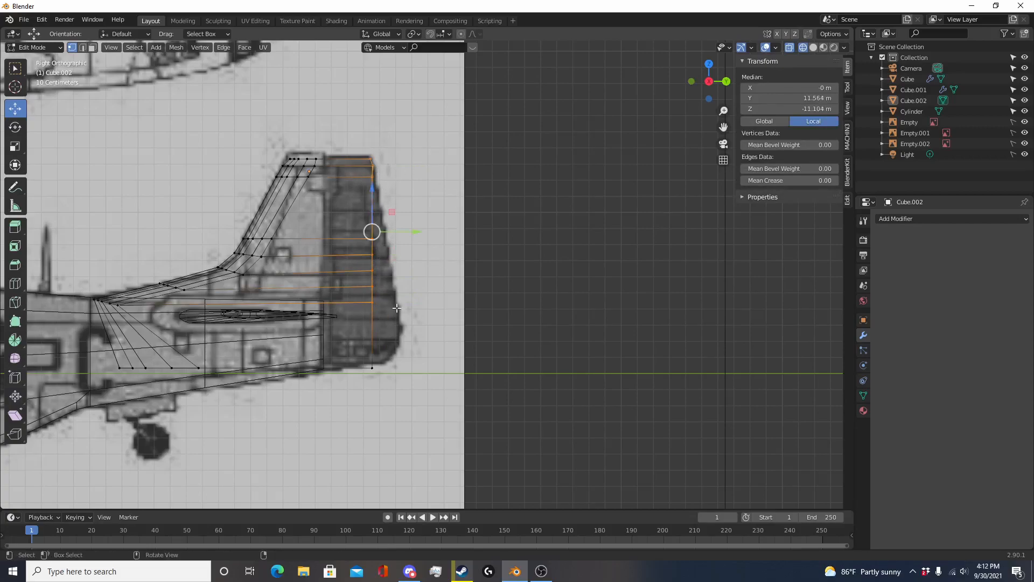
pyautogui.press('s')
pyautogui.press('y')
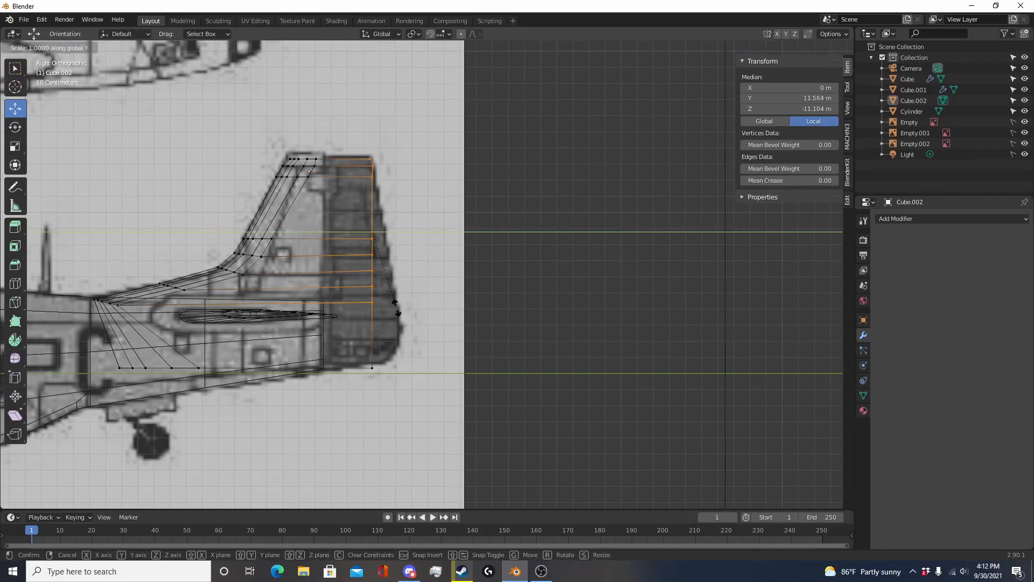
pyautogui.click(396, 307)
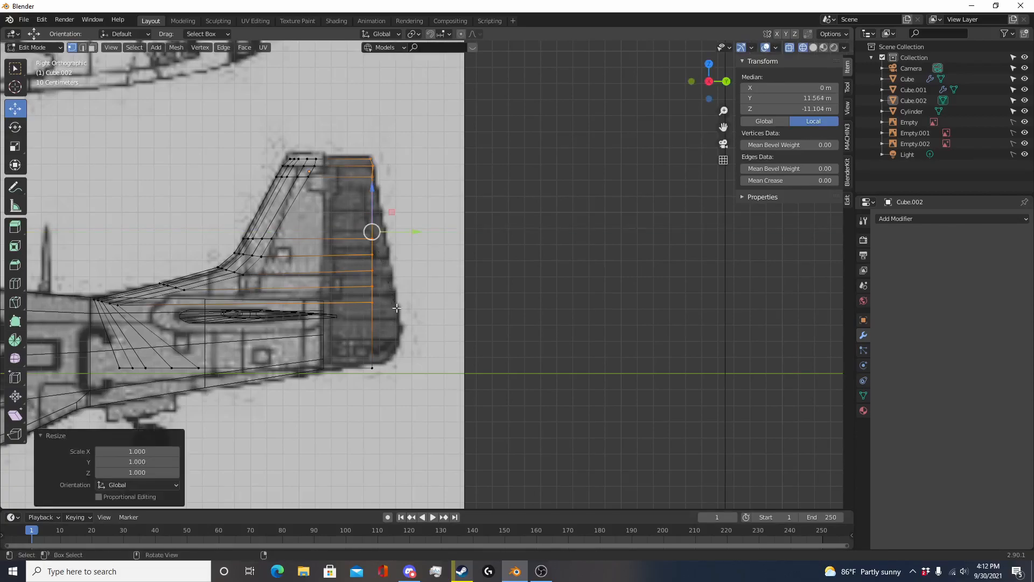
pyautogui.press('s')
pyautogui.press('y')
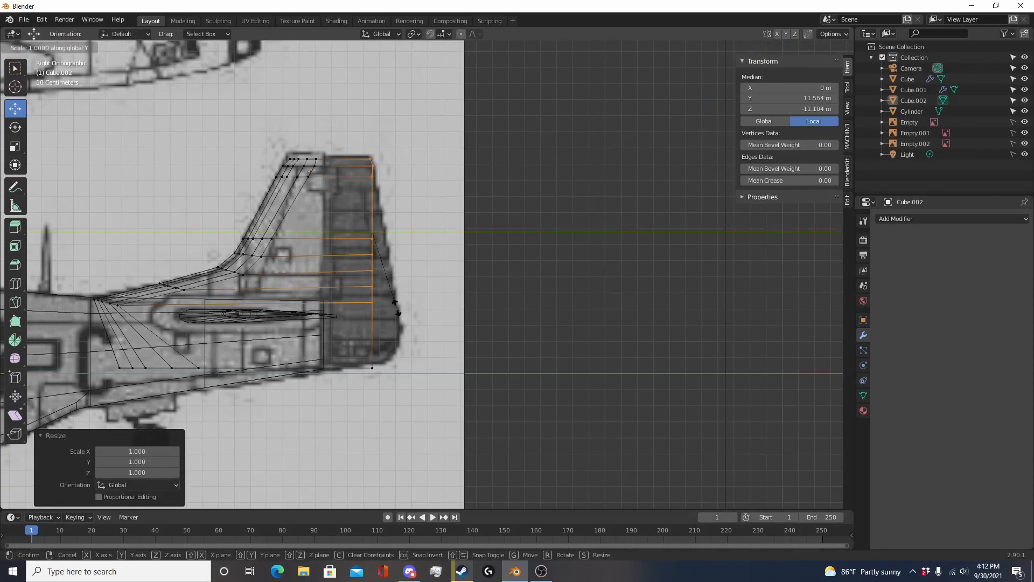
pyautogui.write('0')
pyautogui.press('Return')
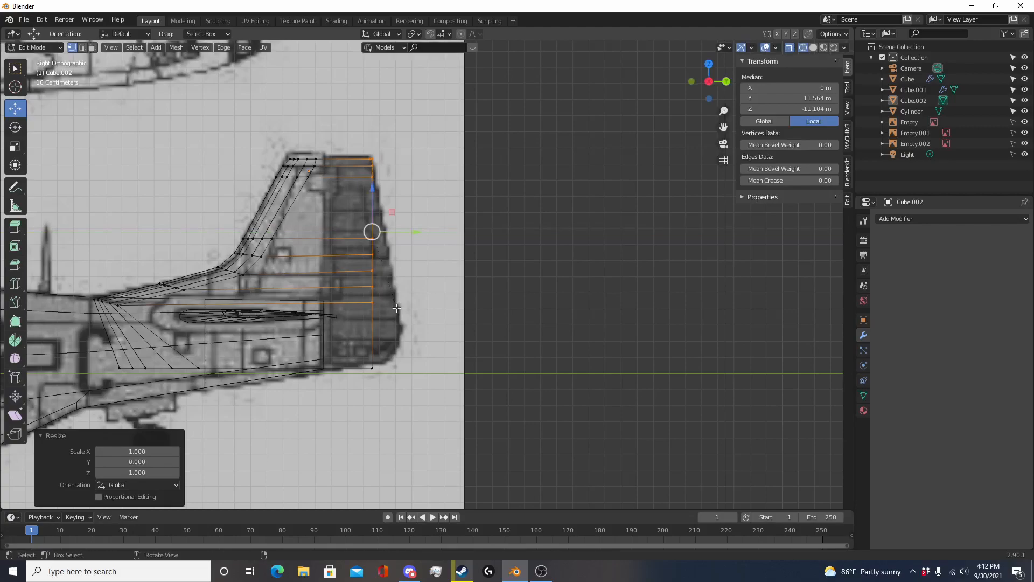
# Step: Rotate the trailing-edge vertices about -7.5°, move them about 0.085 m back along Y, and rotate them about -1.5° more
pyautogui.scroll(3, 396, 307)
pyautogui.press('r')
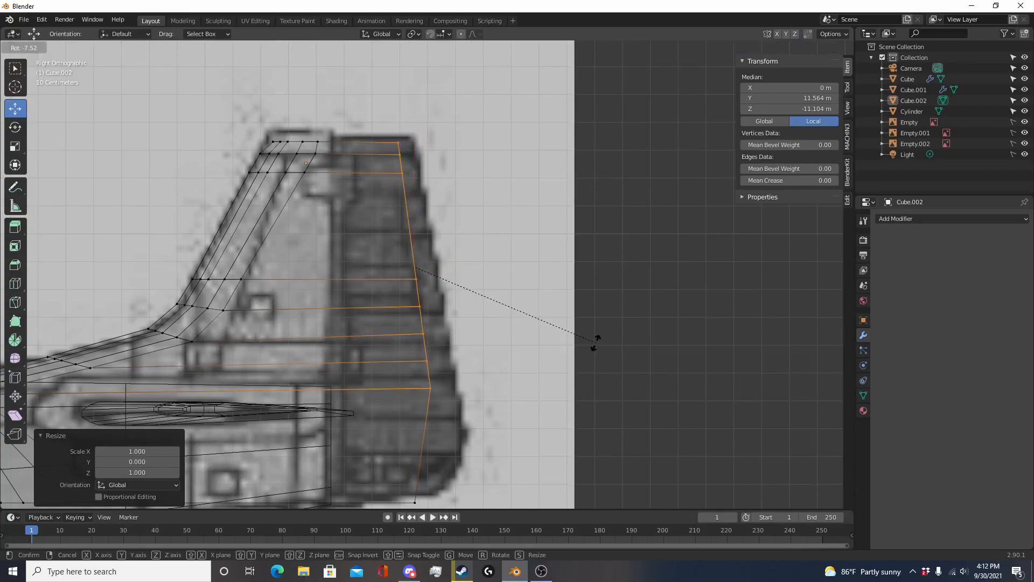
pyautogui.click(596, 343)
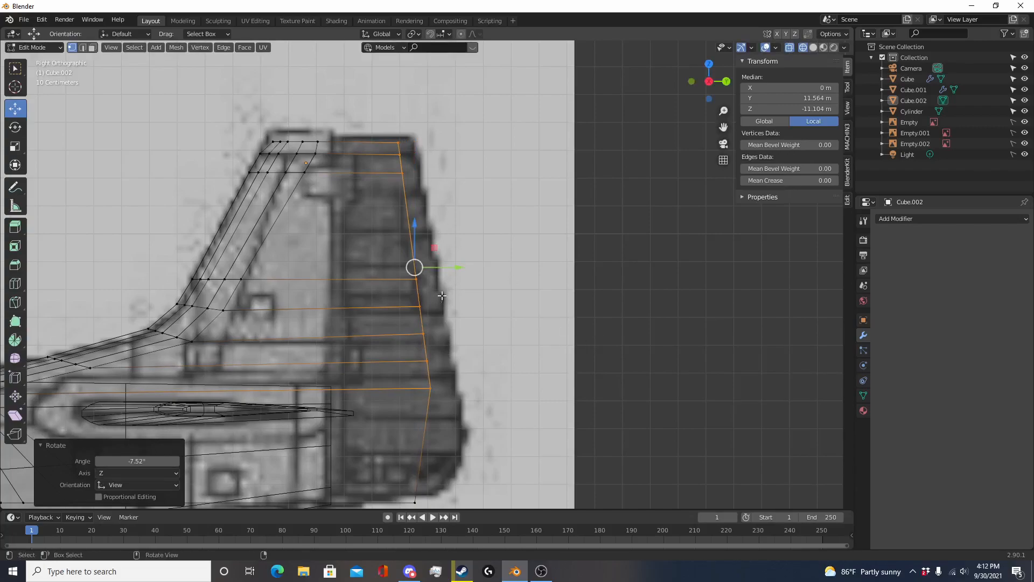
pyautogui.moveTo(449, 271); pyautogui.dragTo(472, 273)
pyautogui.press('r')
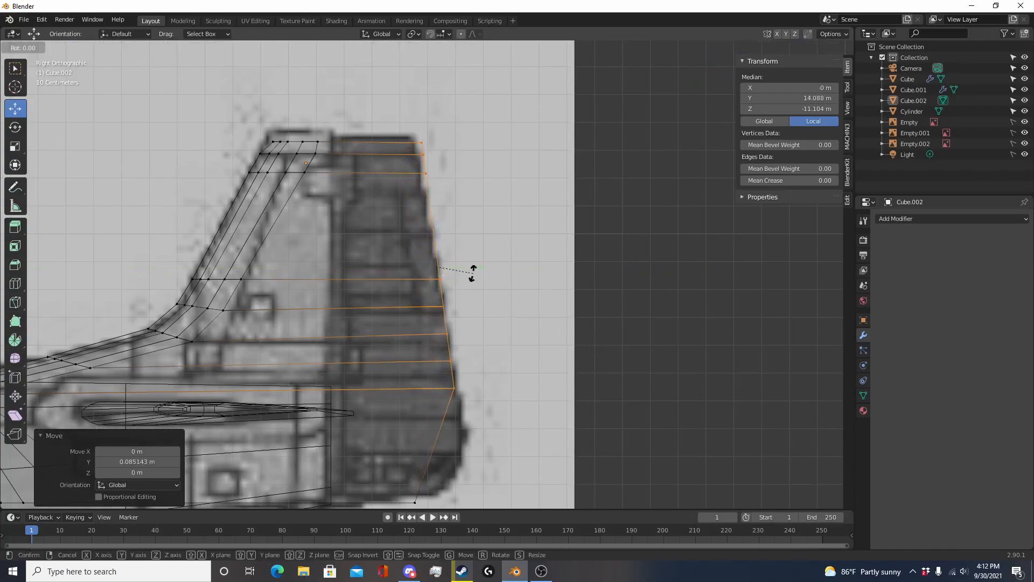
pyautogui.click(475, 273)
# Step: Add a centred vertical edge loop through the fin between the leading-edge rows and the trailing edge
pyautogui.keyDown('shift'); pyautogui.moveTo(475, 306); pyautogui.dragTo(456, 284, button='middle'); pyautogui.keyUp('shift')
pyautogui.keyDown('shift'); pyautogui.moveTo(488, 427); pyautogui.dragTo(454, 240, button='middle'); pyautogui.keyUp('shift')
pyautogui.scroll(2, 454, 240)
pyautogui.keyDown('shift'); pyautogui.moveTo(328, 422); pyautogui.dragTo(393, 376, button='middle'); pyautogui.keyUp('shift')
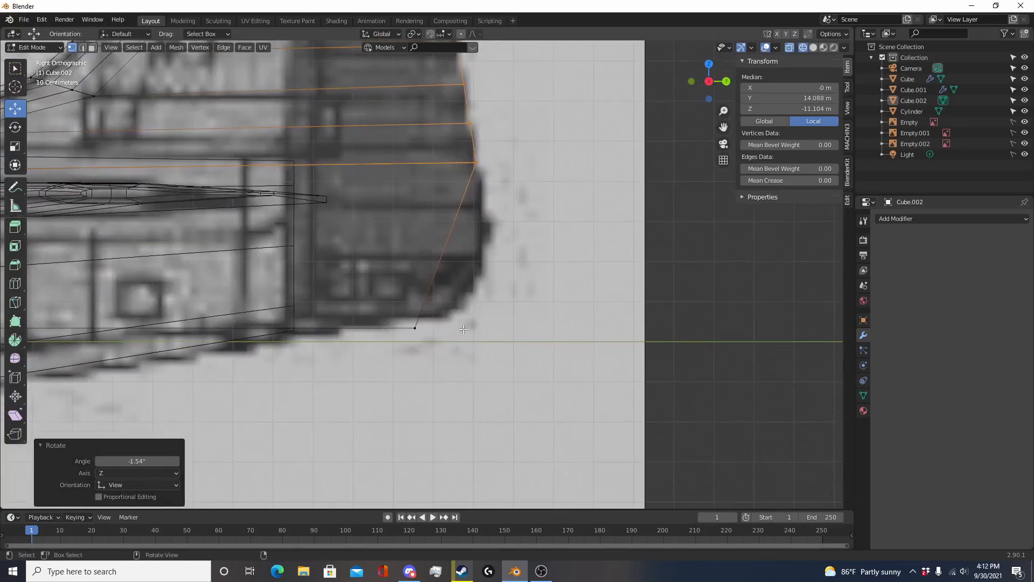
pyautogui.scroll(2, 392, 377)
pyautogui.click(410, 378)
pyautogui.scroll(-4, 412, 378)
pyautogui.hotkey('ctrl', 'r')
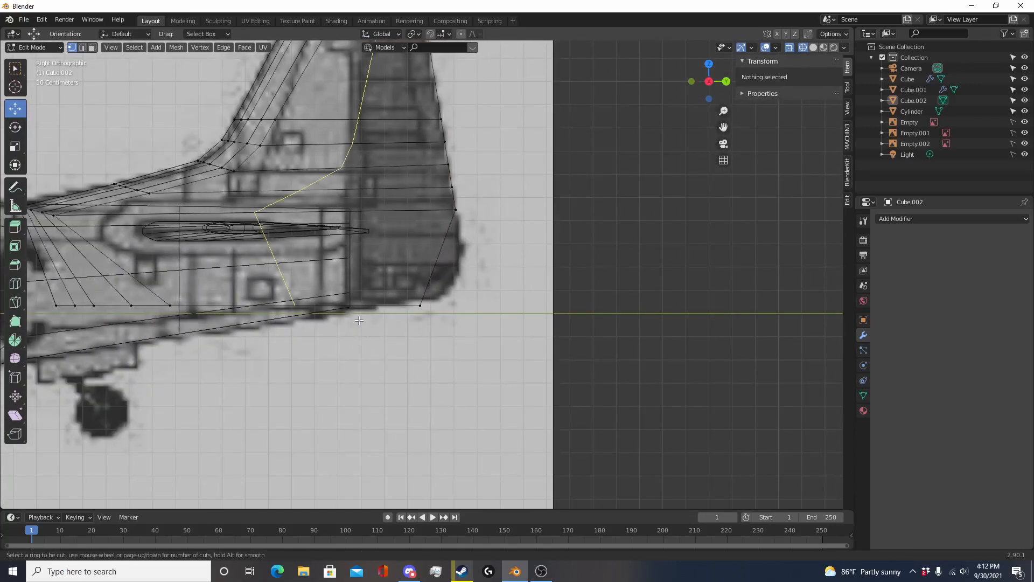
pyautogui.click(358, 320)
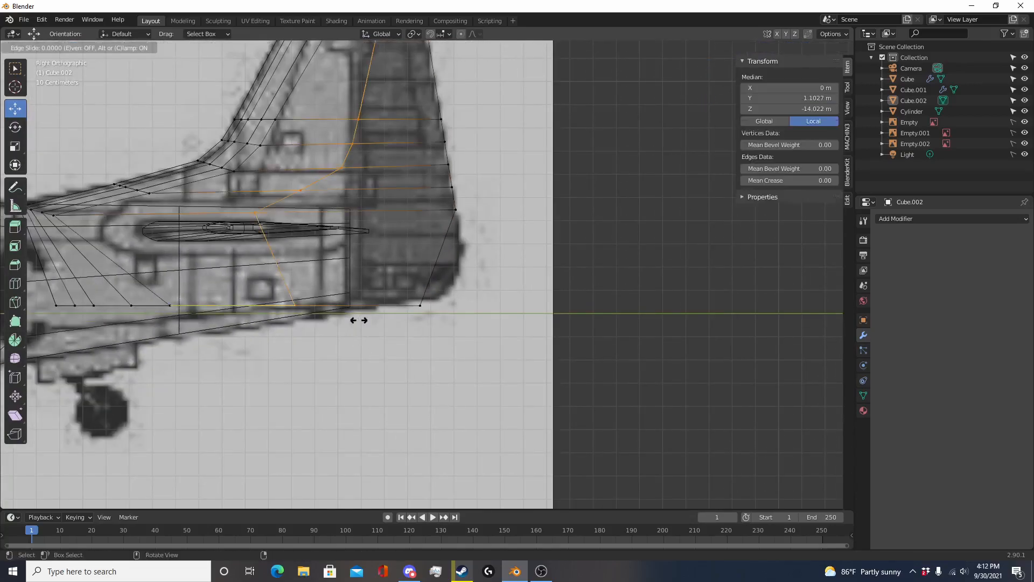
pyautogui.rightClick(360, 320)
# Step: Straighten the new vertical loop by scaling to 0 along Y and move it about 0.054 m back to the rudder hinge line
pyautogui.keyDown('shift'); pyautogui.moveTo(372, 328); pyautogui.dragTo(418, 387, button='middle'); pyautogui.keyUp('shift')
pyautogui.scroll(-2, 418, 387)
pyautogui.press('s')
pyautogui.press('y')
pyautogui.press('0')
pyautogui.press('Return')
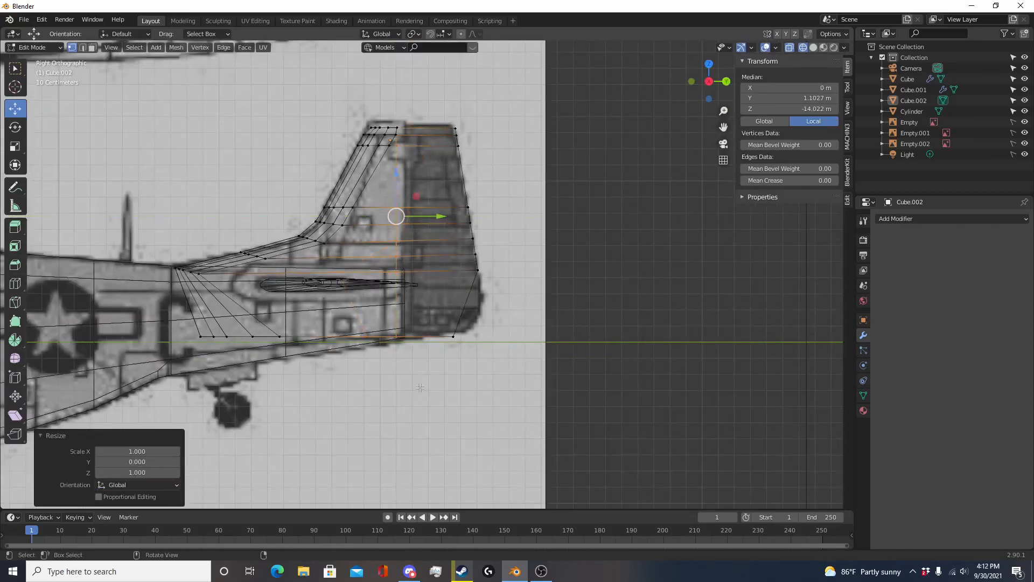
pyautogui.moveTo(433, 216); pyautogui.dragTo(454, 217)
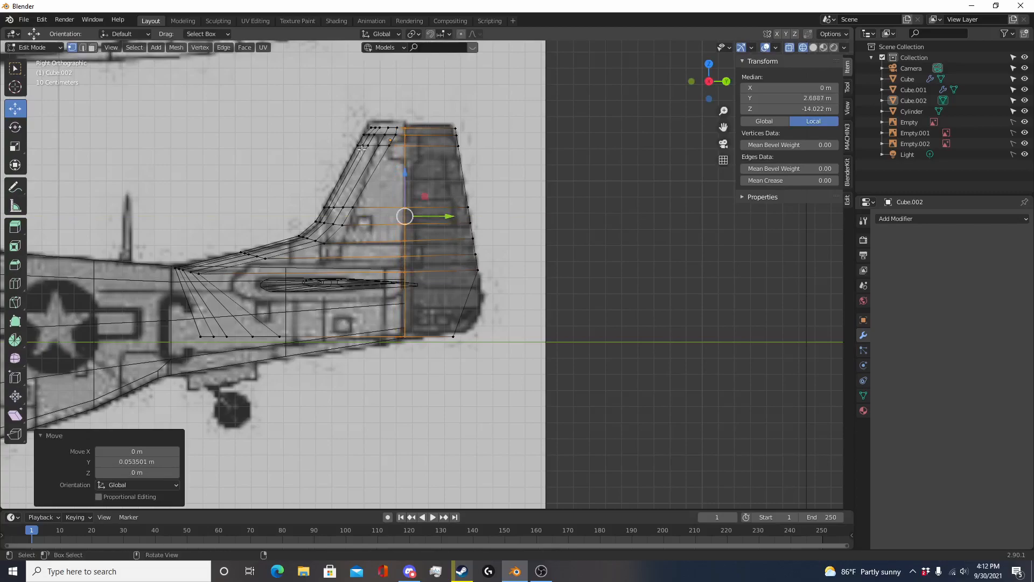
# Step: Fit the rudder's bottom rear corner to the blueprint and add three edge loops across the lower rudder section
pyautogui.scroll(4, 356, 283)
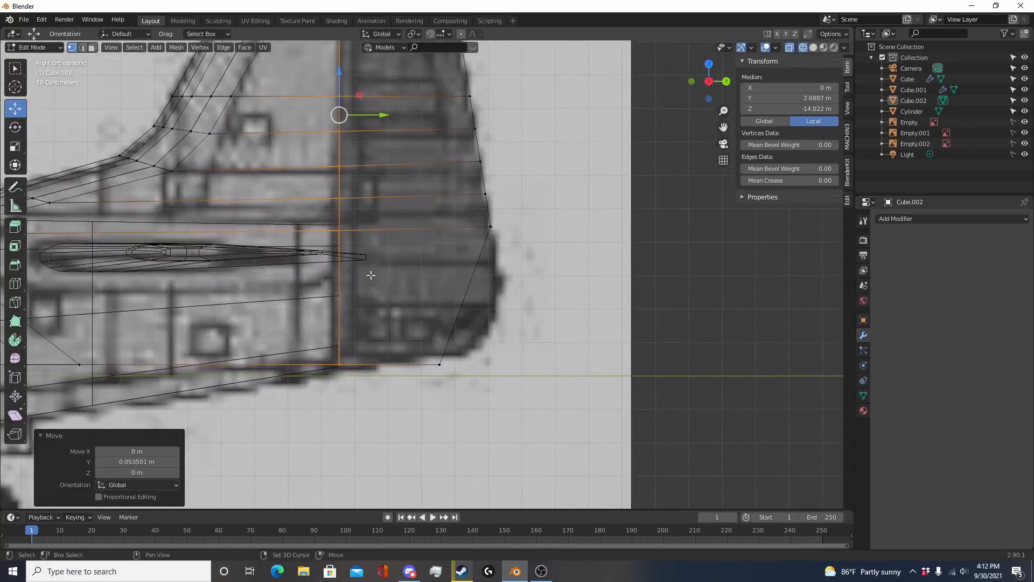
pyautogui.keyDown('shift'); pyautogui.moveTo(471, 270); pyautogui.dragTo(416, 231, button='middle'); pyautogui.keyUp('shift')
pyautogui.scroll(3, 417, 231)
pyautogui.moveTo(376, 371); pyautogui.dragTo(480, 292)
pyautogui.click(379, 305)
pyautogui.scroll(2, 380, 305)
pyautogui.click(378, 305)
pyautogui.click(378, 305)
# Step: Move the rear vertices of the three lower rudder loops back along Y onto the blueprint's rounded trailing edge
pyautogui.moveTo(442, 240); pyautogui.dragTo(499, 228)
pyautogui.moveTo(444, 187); pyautogui.dragTo(407, 163)
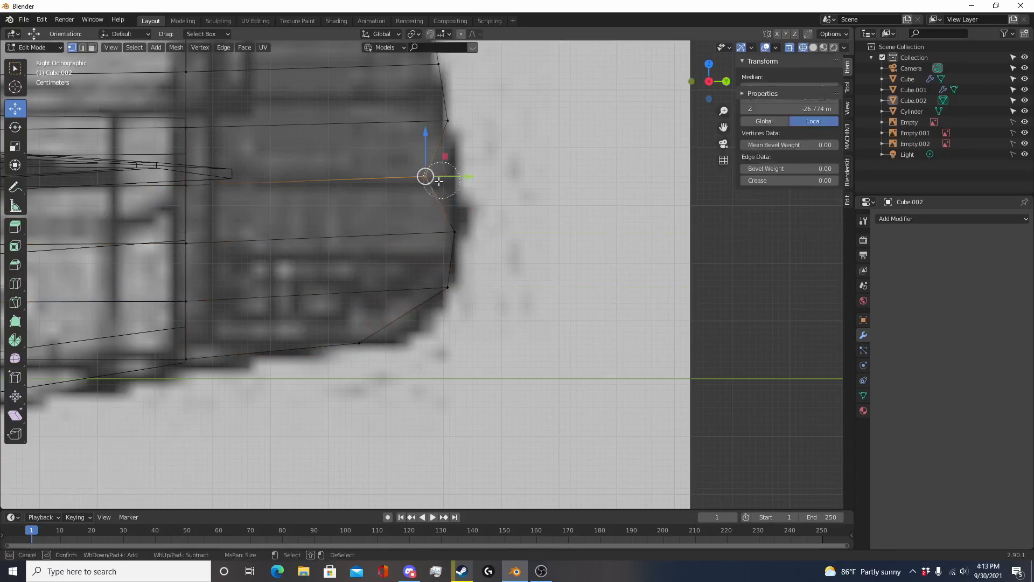
pyautogui.moveTo(477, 175); pyautogui.dragTo(474, 175)
pyautogui.moveTo(474, 175); pyautogui.dragTo(506, 176)
# Step: Add an edge loop just above the rudder's bottom edge and move its rear vertices back along Y onto the curve
pyautogui.click(474, 318)
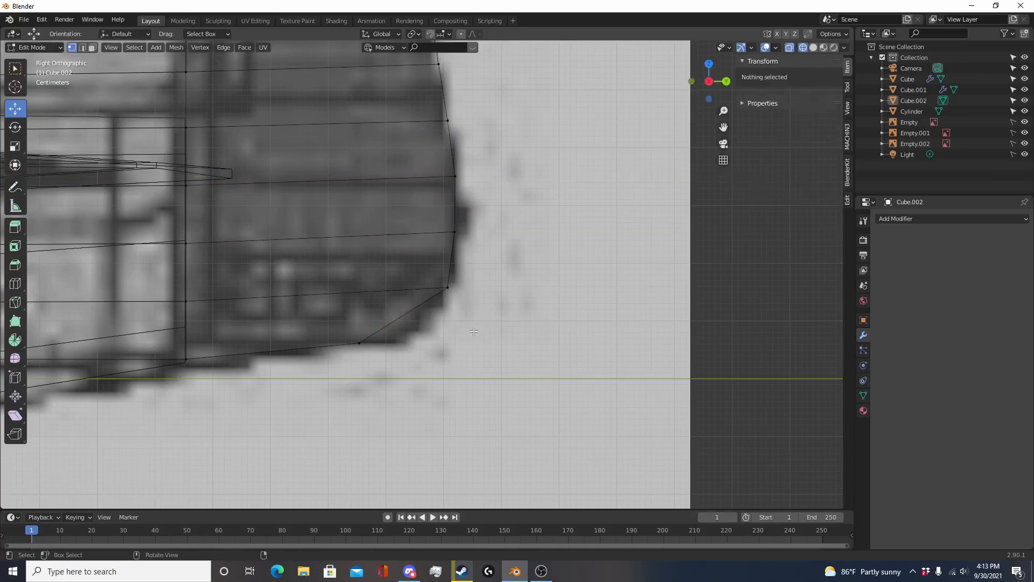
pyautogui.doubleClick(416, 320)
pyautogui.click(439, 335)
pyautogui.moveTo(434, 333); pyautogui.dragTo(459, 316)
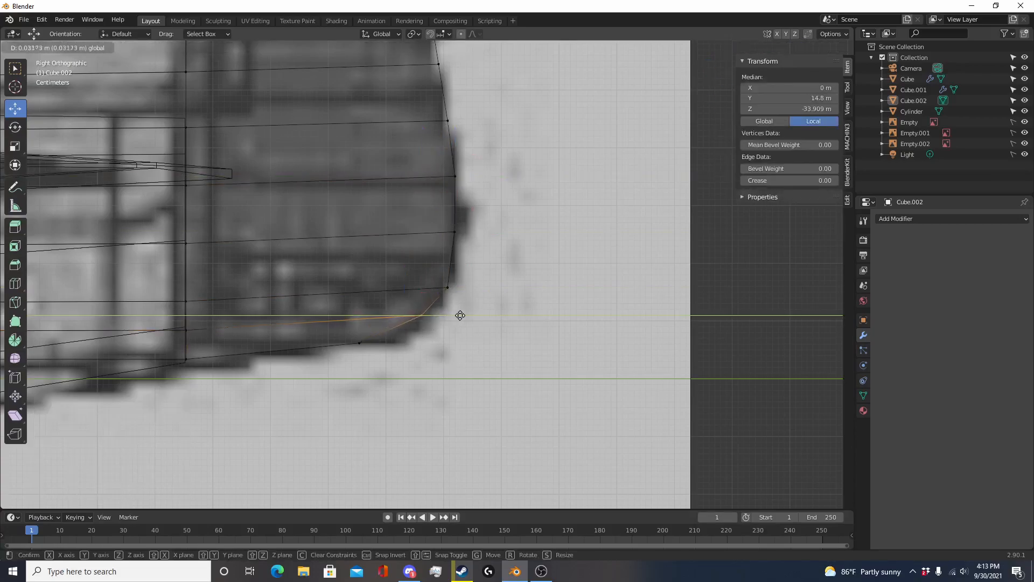
pyautogui.click(470, 315)
# Step: Examine the finished fin and rudder outline in solid shading from the side and from behind
pyautogui.scroll(-8, 497, 396)
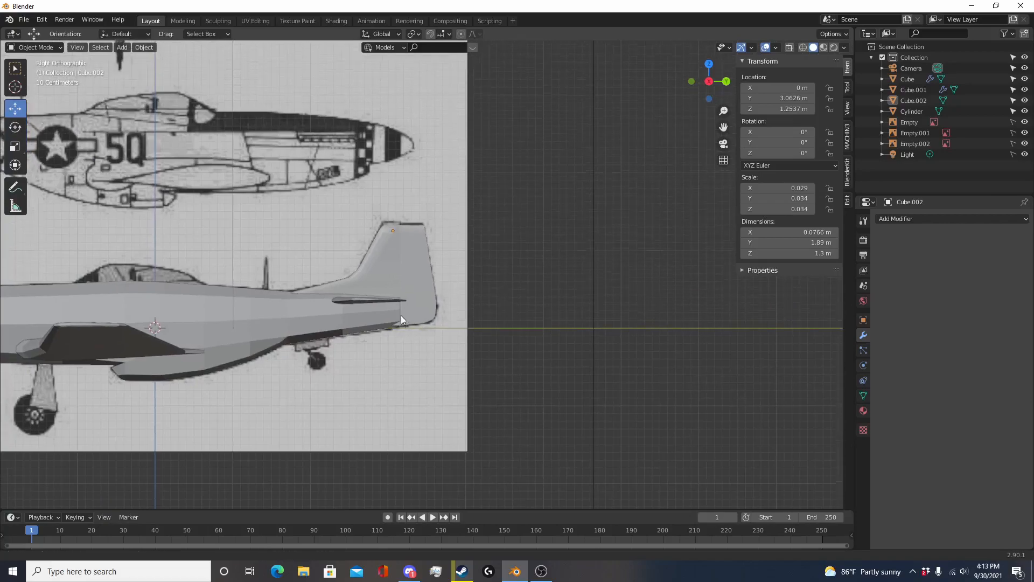
pyautogui.scroll(5, 462, 359)
pyautogui.press('Tab')
pyautogui.moveTo(462, 360); pyautogui.dragTo(110, 376, button='middle')
pyautogui.press('Tab')
pyautogui.scroll(-3, 110, 376)
# Step: Add a centred edge loop in the fin's extruded tip section and scale it to 1.264 along X
pyautogui.moveTo(256, 372); pyautogui.dragTo(188, 315, button='middle')
pyautogui.scroll(4, 444, 418)
pyautogui.keyDown('shift'); pyautogui.moveTo(339, 304); pyautogui.dragTo(544, 393, button='middle'); pyautogui.keyUp('shift')
pyautogui.hotkey('ctrl', 'r')
pyautogui.click(602, 296)
pyautogui.rightClick(611, 297)
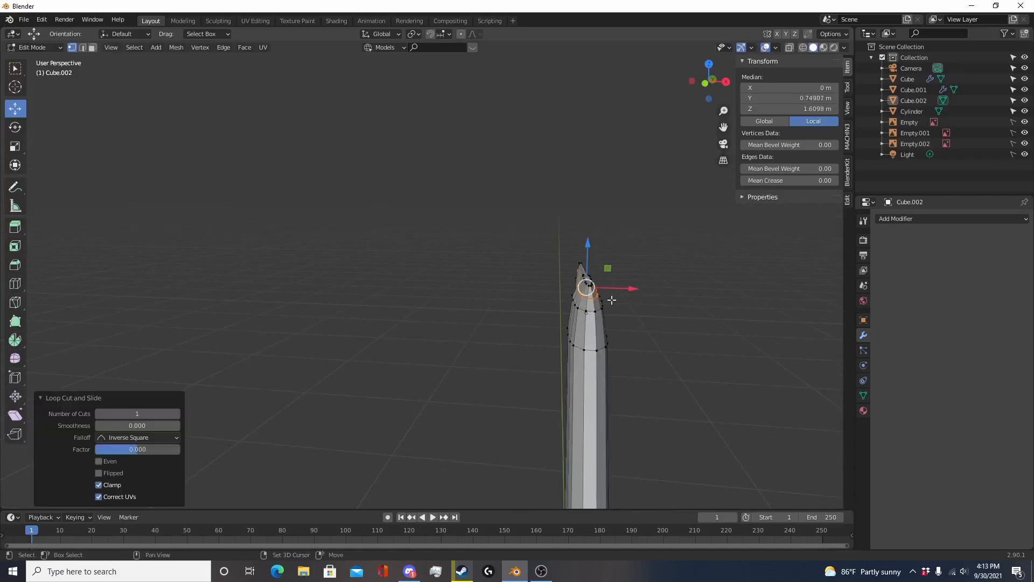
pyautogui.keyDown('shift'); pyautogui.moveTo(611, 297); pyautogui.dragTo(497, 247, button='middle'); pyautogui.keyUp('shift')
pyautogui.scroll(3, 497, 247)
pyautogui.press('s')
pyautogui.press('x')
pyautogui.click(648, 238)
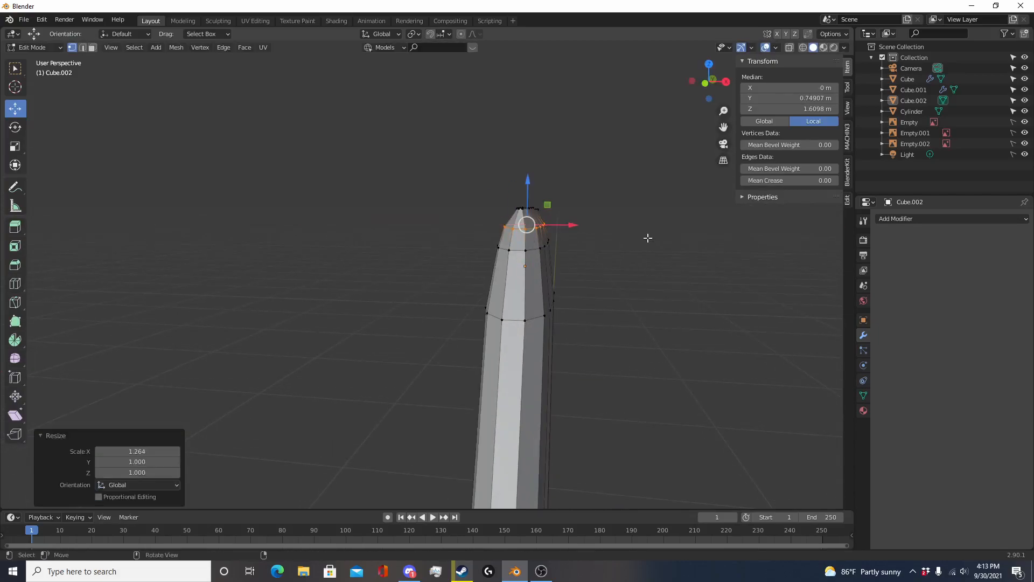
# Step: Examine the finished fin and rudder against the side-view blueprint, in wireframe and in solid shading
pyautogui.press('Tab')
pyautogui.scroll(-9, 628, 340)
pyautogui.moveTo(564, 372)
pyautogui.mouseDown(button='middle')
pyautogui.moveTo(503, 247)
pyautogui.moveTo(370, 261)
pyautogui.moveTo(468, 245)
pyautogui.mouseUp(button='middle')
pyautogui.press('KP_3')
pyautogui.hotkey('shift', 'z')
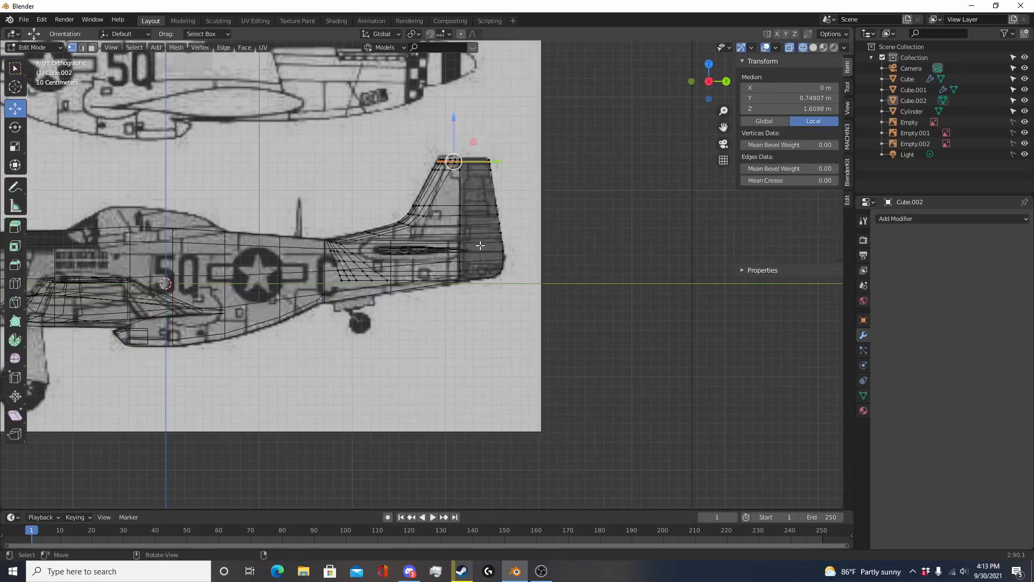
pyautogui.scroll(5, 513, 330)
pyautogui.hotkey('shift', 'z')
pyautogui.moveTo(497, 332); pyautogui.dragTo(377, 307, button='middle')
pyautogui.scroll(-4, 377, 303)
# Step: Select the front tip vertices of the fin's dorsal fillet and scale them to 0.377 along X
pyautogui.click(374, 283)
pyautogui.press('Tab')
pyautogui.scroll(4, 373, 221)
pyautogui.moveTo(375, 251)
pyautogui.mouseDown(button='middle')
pyautogui.moveTo(323, 254)
pyautogui.moveTo(314, 267)
pyautogui.moveTo(359, 244)
pyautogui.mouseUp(button='middle')
pyautogui.hotkey('alt', 'a')
pyautogui.press('a')
pyautogui.press('c')
pyautogui.press('Escape')
pyautogui.hotkey('alt', 'a')
pyautogui.scroll(-3, 317, 245)
pyautogui.press('c')
pyautogui.click(362, 245)
pyautogui.press('Escape')
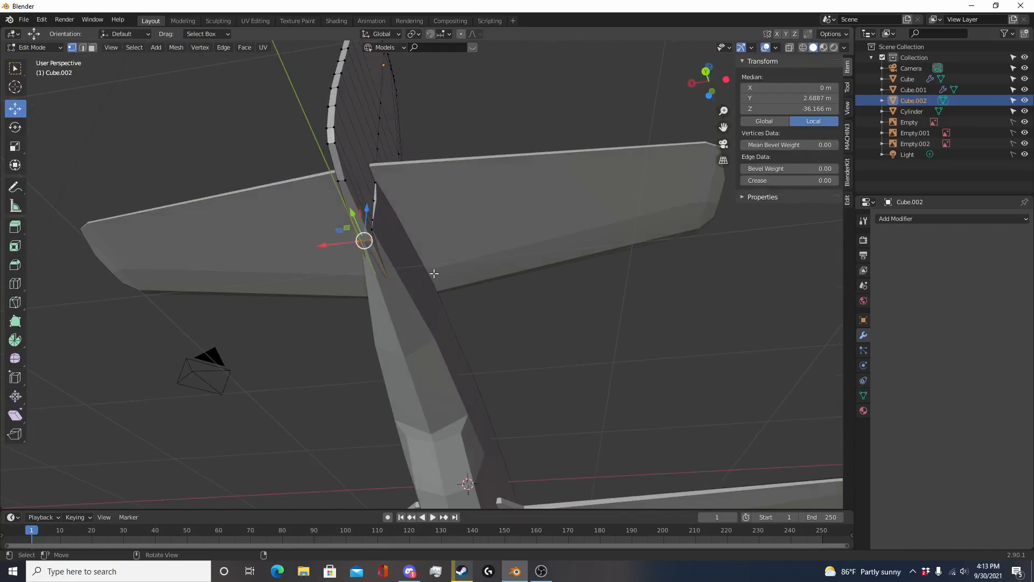
pyautogui.press('s')
pyautogui.press('x')
pyautogui.click(392, 270)
# Step: Narrow the same dorsal fillet tip vertices further along X
pyautogui.scroll(3, 439, 265)
pyautogui.press('s')
pyautogui.press('x')
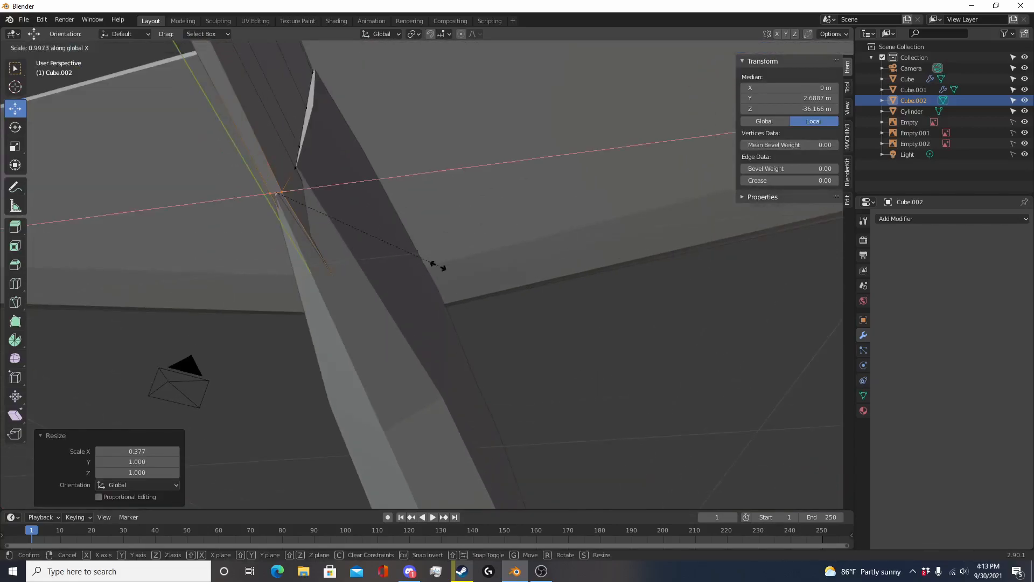
pyautogui.click(390, 260)
# Step: Select the neighbouring vertices at the front of the dorsal fillet and scale them to 0.726 along X
pyautogui.click(316, 185)
pyautogui.press('c')
pyautogui.click(290, 179)
pyautogui.press('Escape')
pyautogui.moveTo(293, 180); pyautogui.dragTo(433, 319, button='middle')
pyautogui.hotkey('shift', 'z')
pyautogui.press('c')
pyautogui.click(473, 338)
pyautogui.click(491, 362)
pyautogui.press('Escape')
pyautogui.hotkey('shift', 'z')
pyautogui.moveTo(514, 360)
pyautogui.mouseDown(button='middle')
pyautogui.moveTo(475, 353)
pyautogui.moveTo(439, 305)
pyautogui.mouseUp(button='middle')
pyautogui.press('s')
pyautogui.press('x')
pyautogui.click(439, 347)
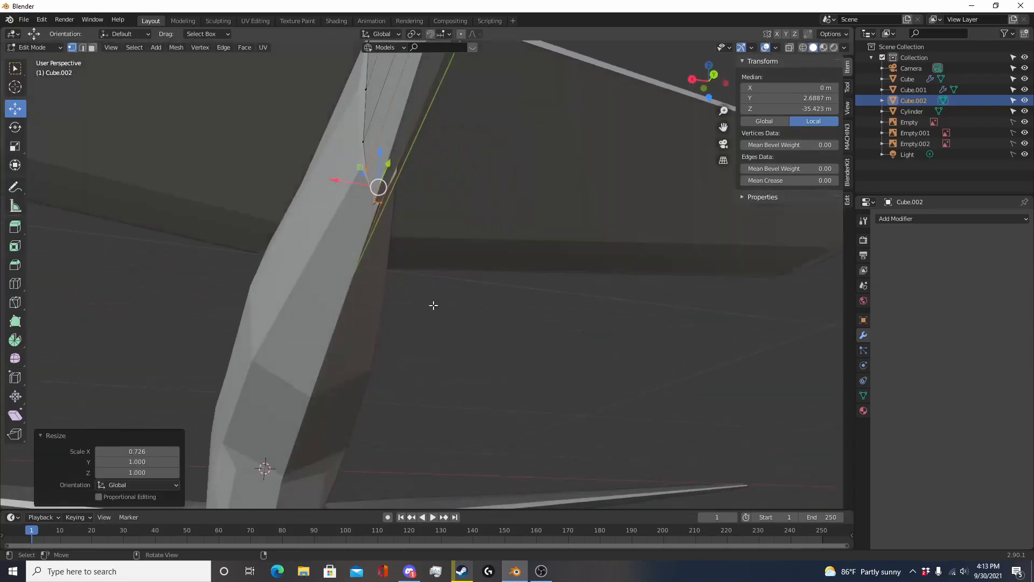
# Step: Flatten the fuselage's tail-end vertices beneath the rudder along Z and move them down about 0.036 m
pyautogui.press('Tab')
pyautogui.click(367, 250)
pyautogui.press('Tab')
pyautogui.moveTo(368, 250); pyautogui.dragTo(340, 323, button='middle')
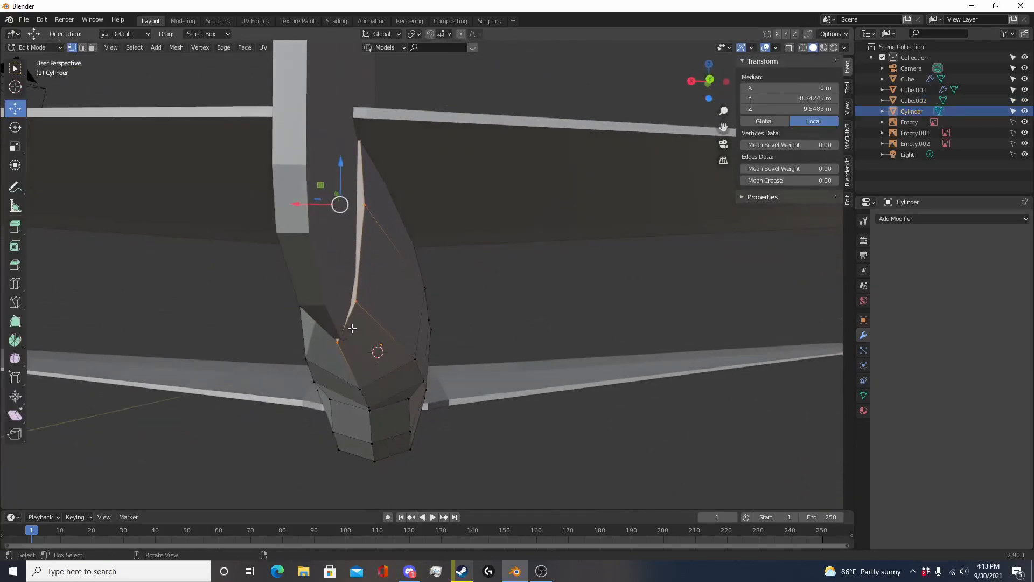
pyautogui.click(337, 342)
pyautogui.click(356, 312)
pyautogui.click(318, 309)
pyautogui.press('Escape')
pyautogui.moveTo(318, 310); pyautogui.dragTo(401, 305, button='middle')
pyautogui.press('s')
pyautogui.press('z')
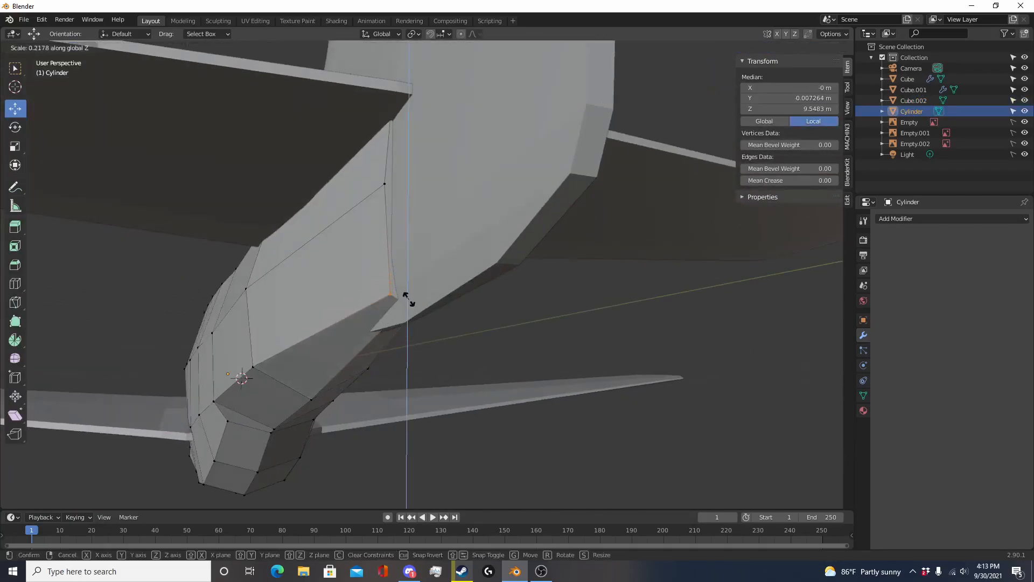
pyautogui.click(405, 300)
pyautogui.press('g')
pyautogui.moveTo(408, 283); pyautogui.dragTo(408, 285)
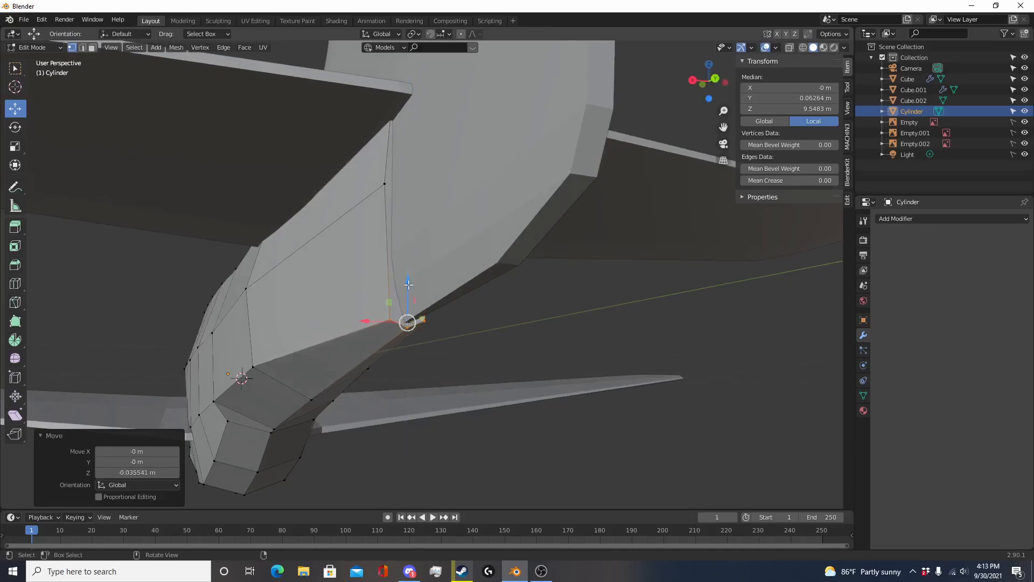
# Step: Examine the whole plane in solid shading from the tail around to the nose
pyautogui.press('Tab')
pyautogui.scroll(-3, 483, 373)
pyautogui.click(483, 374)
pyautogui.scroll(-3, 483, 374)
pyautogui.moveTo(451, 365)
pyautogui.mouseDown(button='middle')
pyautogui.moveTo(414, 368)
pyautogui.moveTo(647, 357)
pyautogui.moveTo(433, 372)
pyautogui.mouseUp(button='middle')
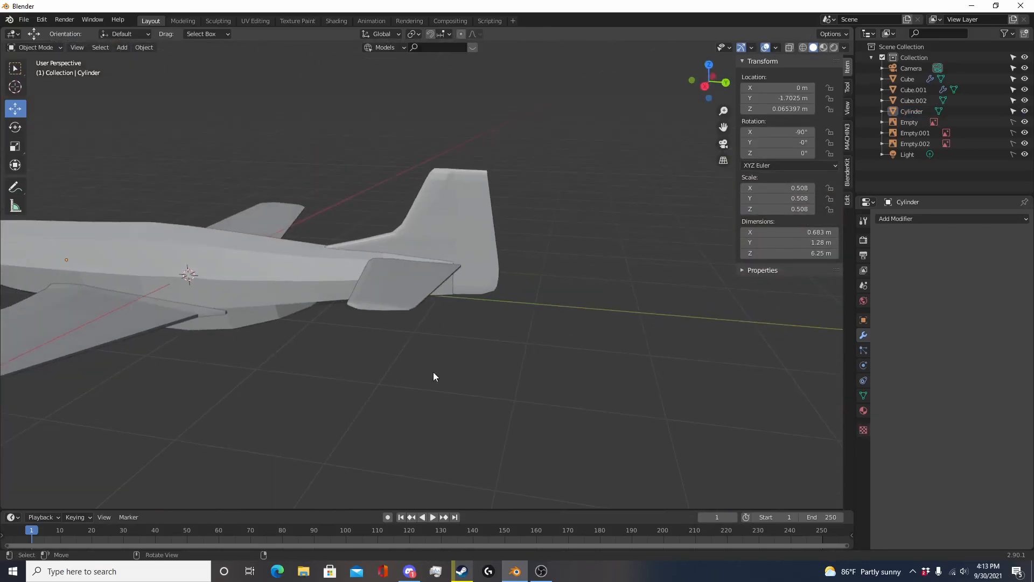
pyautogui.scroll(-2, 433, 372)
pyautogui.keyDown('shift'); pyautogui.moveTo(345, 319); pyautogui.dragTo(476, 309, button='middle'); pyautogui.keyUp('shift')
pyautogui.moveTo(431, 338)
pyautogui.keyDown('shift'); pyautogui.mouseDown(button='middle')
pyautogui.moveTo(590, 351)
pyautogui.moveTo(619, 338)
pyautogui.mouseUp(button='middle'); pyautogui.keyUp('shift')
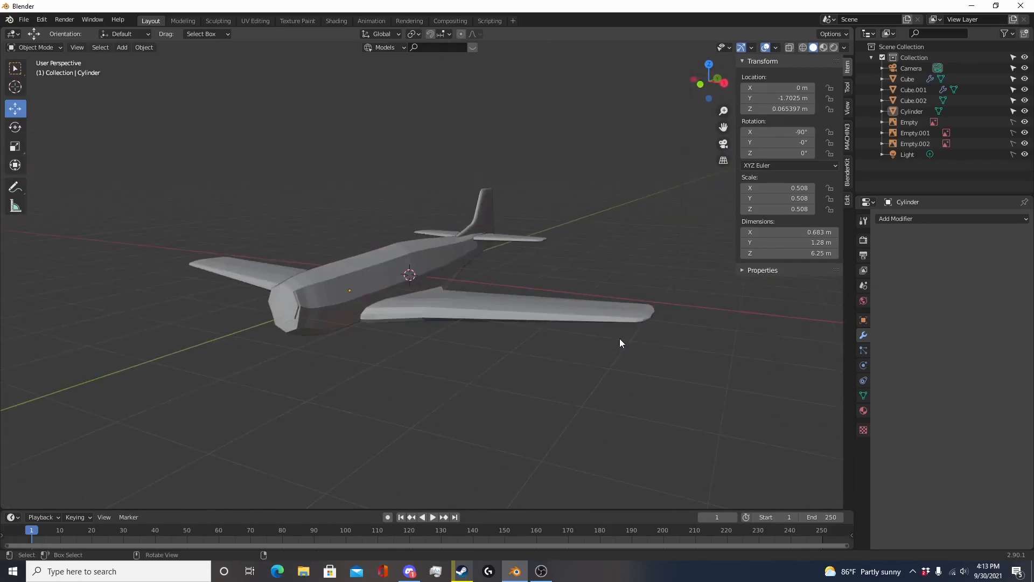
# Step: Add an edge loop around the fuselage at the windshield's front base in the side view, with slide factor 0.734
pyautogui.press('KP_3')
pyautogui.hotkey('shift', 'z')
pyautogui.scroll(4, 606, 322)
pyautogui.keyDown('shift'); pyautogui.moveTo(501, 275); pyautogui.dragTo(447, 294, button='middle'); pyautogui.keyUp('shift')
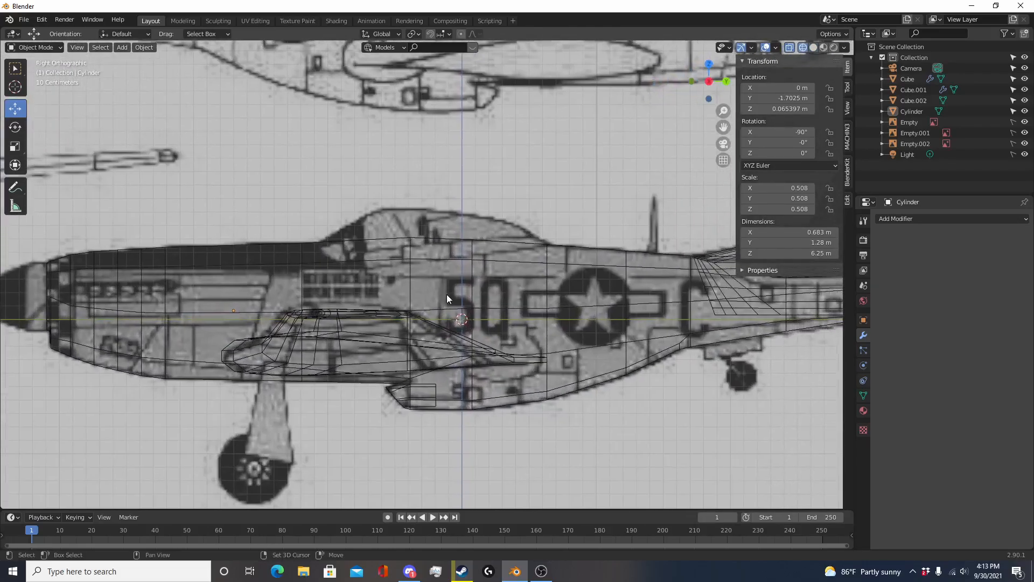
pyautogui.click(413, 261)
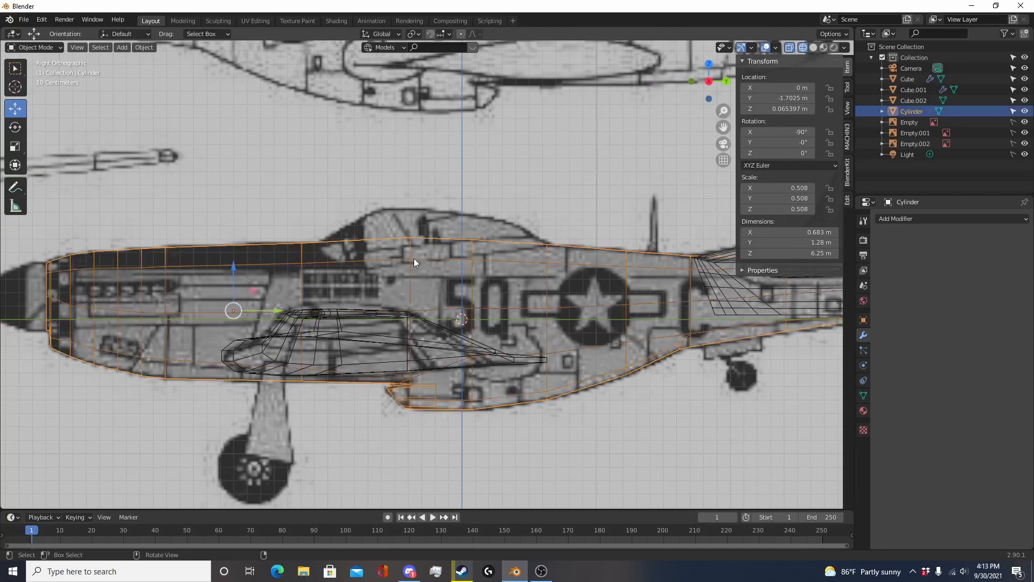
pyautogui.press('Tab')
pyautogui.scroll(2, 350, 259)
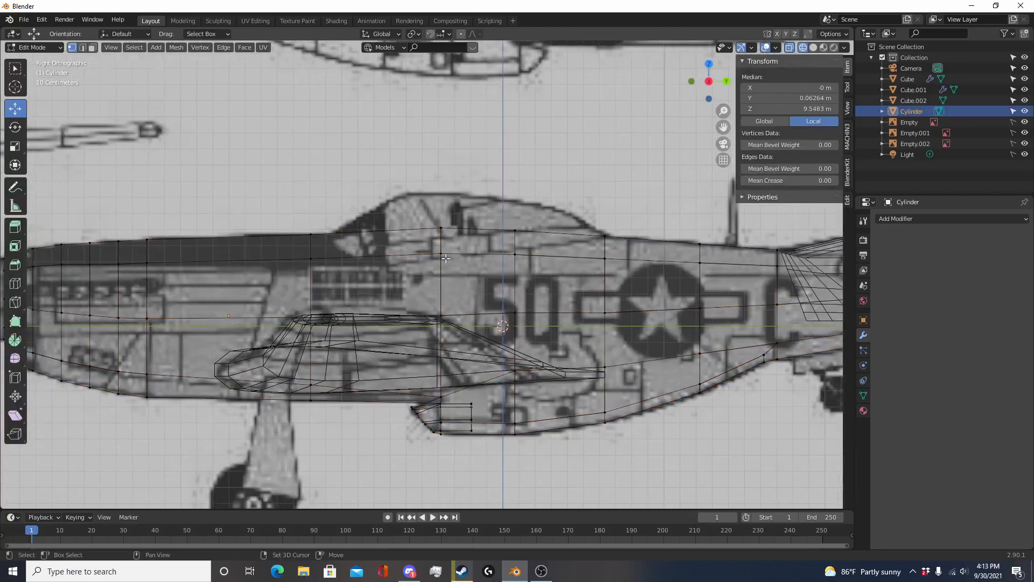
pyautogui.hotkey('shift', 'z')
pyautogui.hotkey('shift', 'z')
pyautogui.click(349, 227)
pyautogui.click(303, 229)
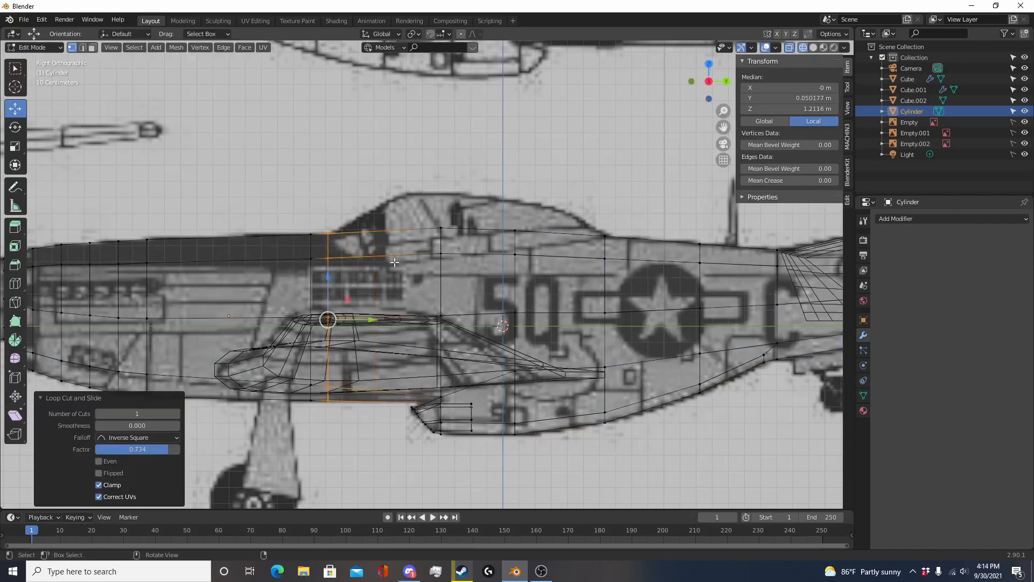
# Step: Select the fuselage's top faces along the full length of the canopy in face selection mode
pyautogui.keyDown('shift'); pyautogui.moveTo(517, 292); pyautogui.dragTo(407, 292, button='middle'); pyautogui.keyUp('shift')
pyautogui.hotkey('shift', 'z')
pyautogui.moveTo(383, 246)
pyautogui.mouseDown(button='middle')
pyautogui.moveTo(372, 260)
pyautogui.moveTo(219, 298)
pyautogui.moveTo(291, 328)
pyautogui.moveTo(419, 320)
pyautogui.moveTo(498, 293)
pyautogui.mouseUp(button='middle')
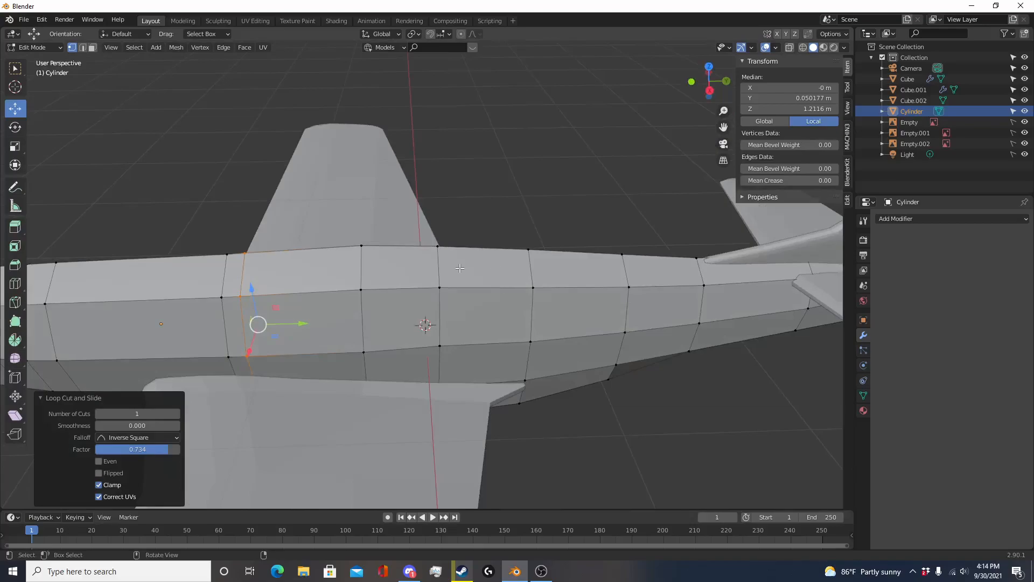
pyautogui.click(92, 47)
pyautogui.moveTo(336, 267); pyautogui.dragTo(383, 300, button='middle')
pyautogui.press('c')
pyautogui.moveTo(323, 330); pyautogui.dragTo(423, 269)
pyautogui.rightClick(423, 269)
pyautogui.moveTo(425, 266)
pyautogui.mouseDown(button='middle')
pyautogui.moveTo(434, 275)
pyautogui.moveTo(537, 256)
pyautogui.mouseUp(button='middle')
pyautogui.press('KP_3')
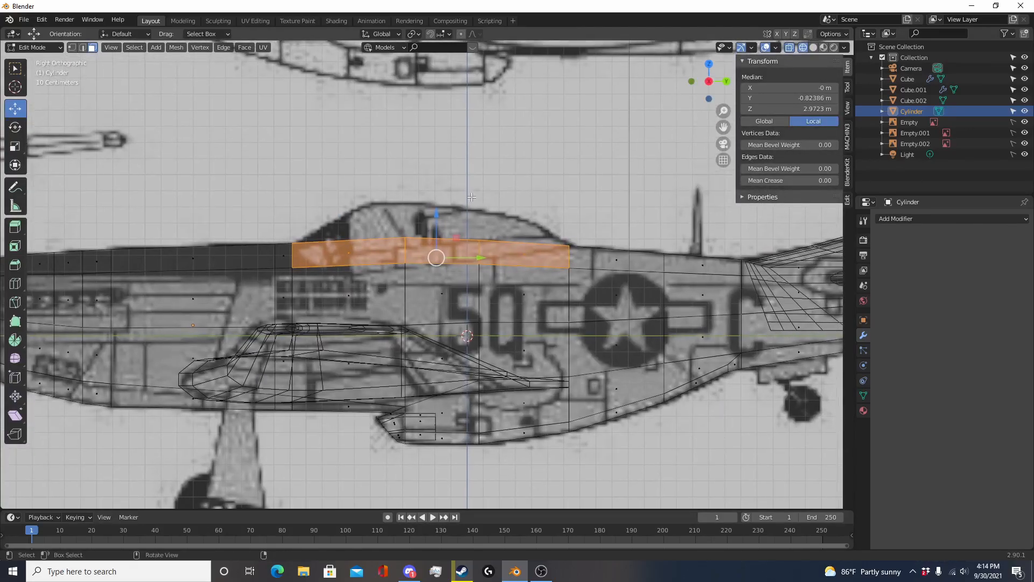
# Step: Try extruding the selected top faces 0.4354 m down into the fuselage and scaling them to 0 along Z
pyautogui.press('e')
pyautogui.click(464, 267)
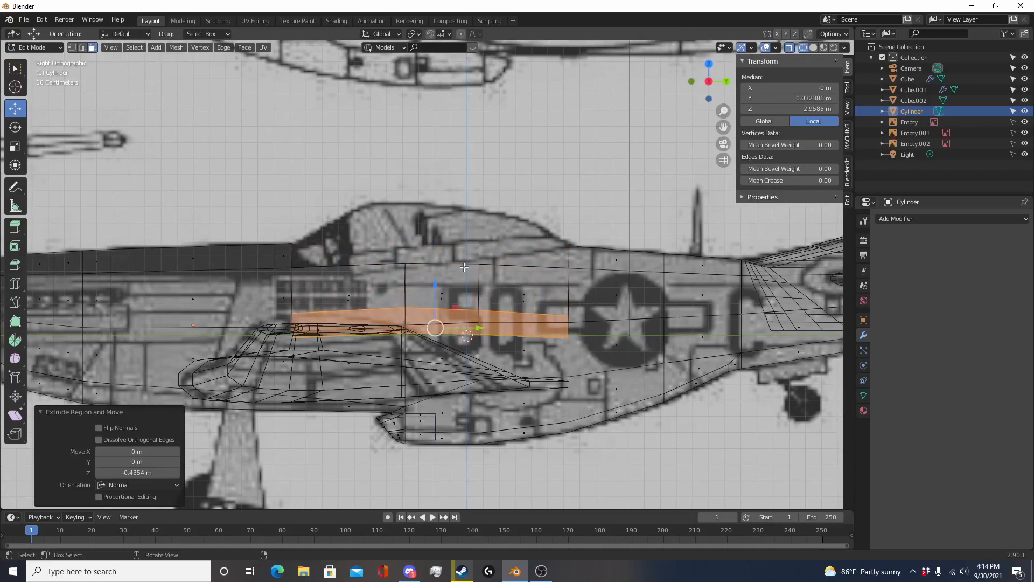
pyautogui.press('s')
pyautogui.press('z')
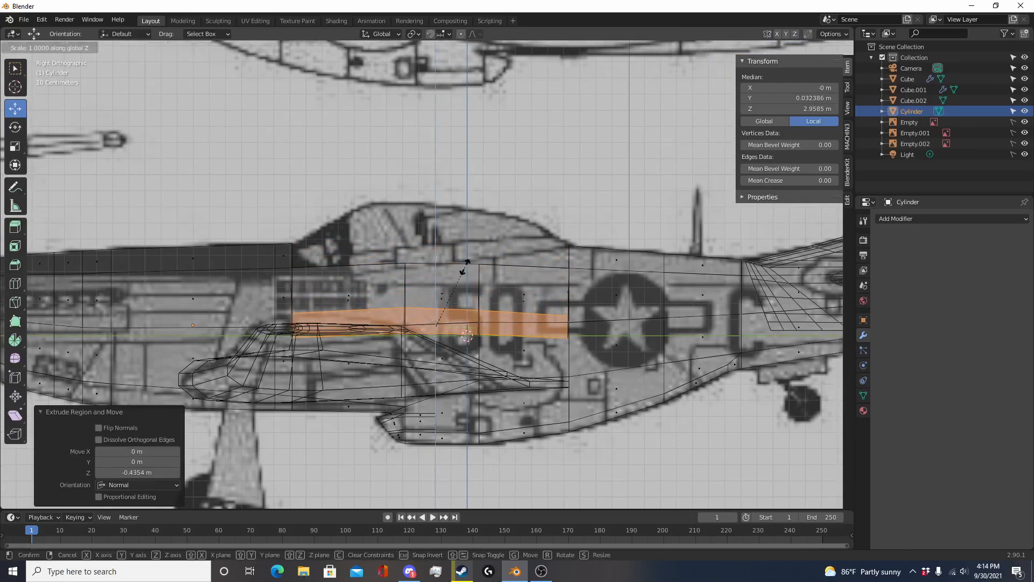
pyautogui.press('0')
pyautogui.click(463, 269)
# Step: Examine the cockpit recess in the side view and from above for its depth and wall thickness
pyautogui.press('z')
pyautogui.press('Tab')
pyautogui.moveTo(544, 246)
pyautogui.mouseDown(button='middle')
pyautogui.moveTo(438, 331)
pyautogui.moveTo(295, 289)
pyautogui.moveTo(538, 255)
pyautogui.moveTo(628, 286)
pyautogui.mouseUp(button='middle')
pyautogui.press('KP_3')
pyautogui.press('Tab')
pyautogui.press('z')
pyautogui.scroll(8, 447, 291)
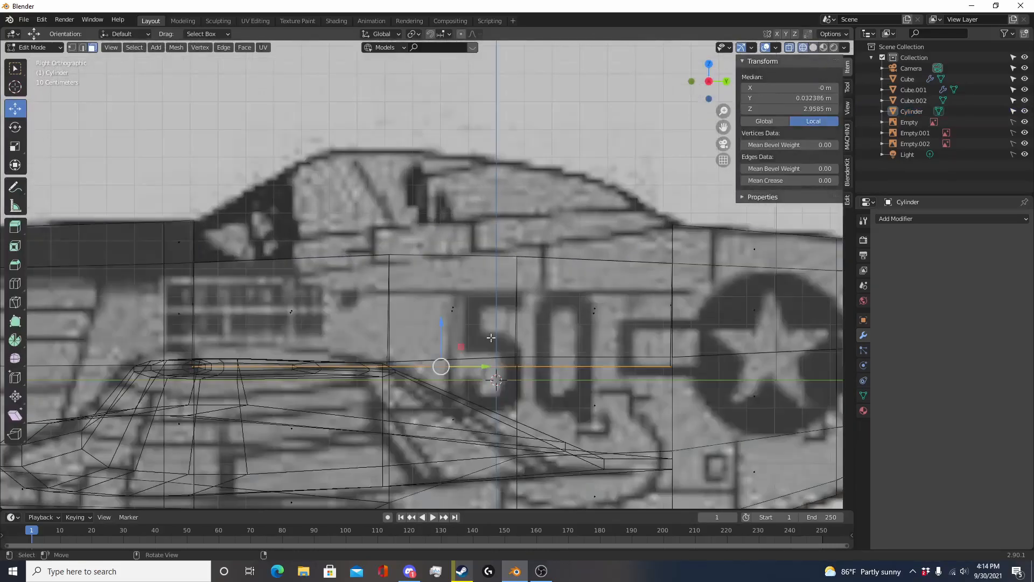
pyautogui.keyDown('shift'); pyautogui.moveTo(513, 338); pyautogui.dragTo(626, 335, button='middle'); pyautogui.keyUp('shift')
pyautogui.press('Tab')
pyautogui.press('Tab')
pyautogui.moveTo(487, 311)
pyautogui.mouseDown(button='middle')
pyautogui.moveTo(355, 343)
pyautogui.moveTo(293, 305)
pyautogui.moveTo(318, 312)
pyautogui.mouseUp(button='middle')
pyautogui.hotkey('shift', 'z')
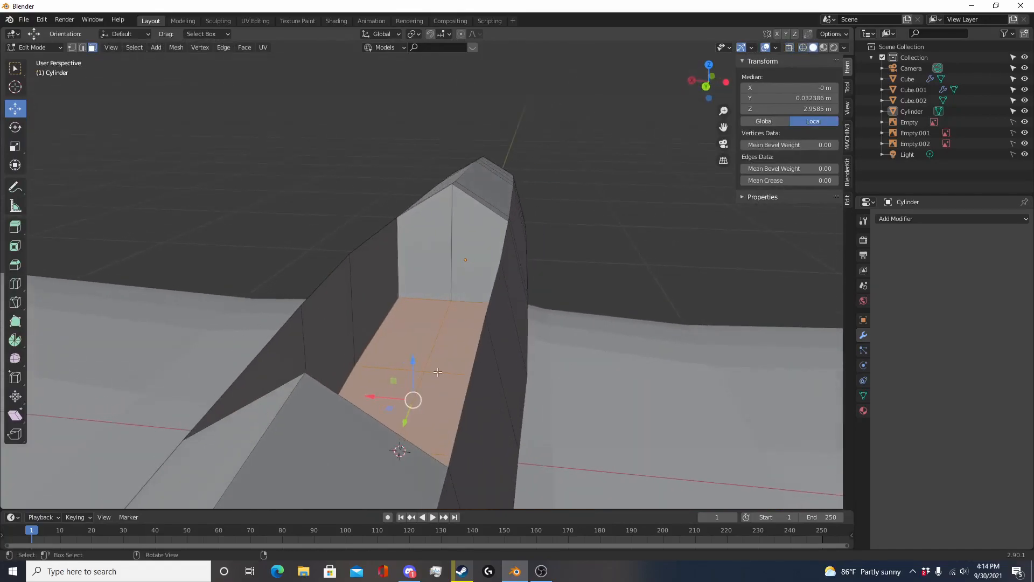
pyautogui.scroll(-4, 412, 382)
pyautogui.press('Tab')
pyautogui.moveTo(277, 380); pyautogui.dragTo(507, 417, button='middle')
pyautogui.scroll(-2, 415, 408)
pyautogui.press('Tab')
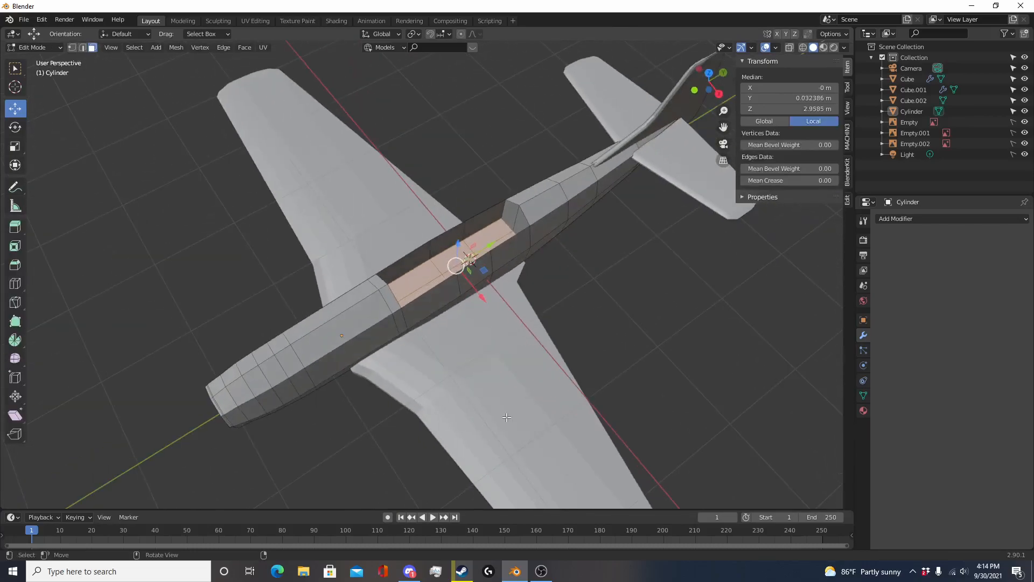
# Step: Undo the flattening and extrusion of the cockpit faces
pyautogui.press('Tab')
pyautogui.press('Tab')
pyautogui.press('Tab')
pyautogui.press('Tab')
pyautogui.press('Tab')
pyautogui.press('Tab')
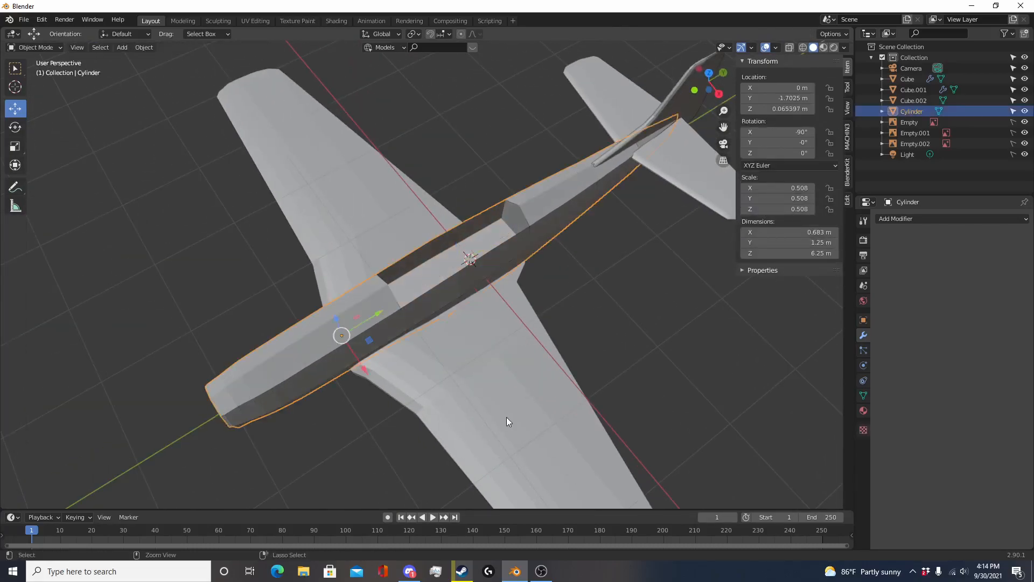
pyautogui.moveTo(507, 417); pyautogui.dragTo(581, 363, button='middle')
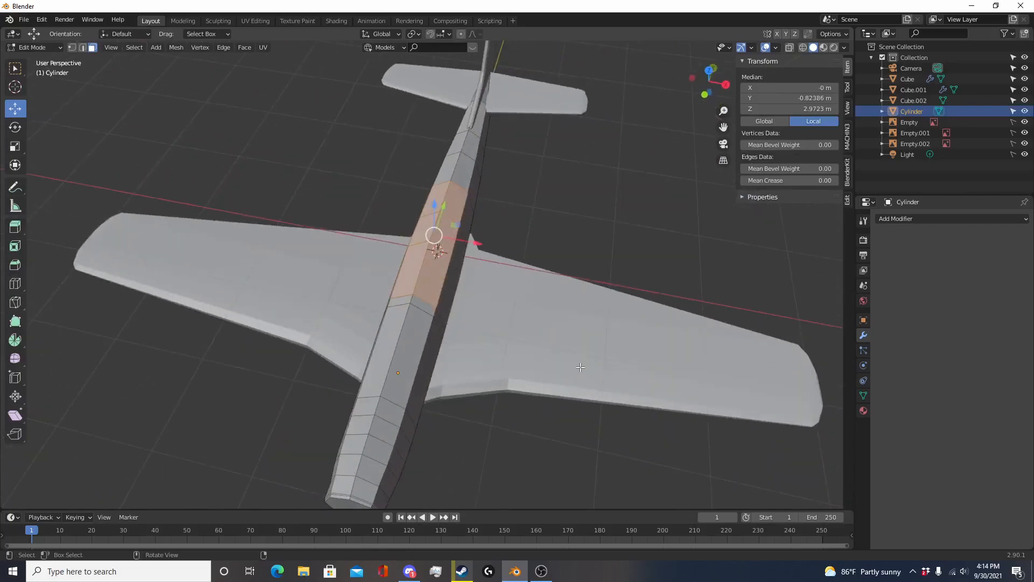
# Step: Inset the selected cockpit faces by about 0.025 m to leave a narrow rim
pyautogui.scroll(4, 558, 275)
pyautogui.moveTo(557, 270); pyautogui.dragTo(617, 393, button='middle')
pyautogui.press('i')
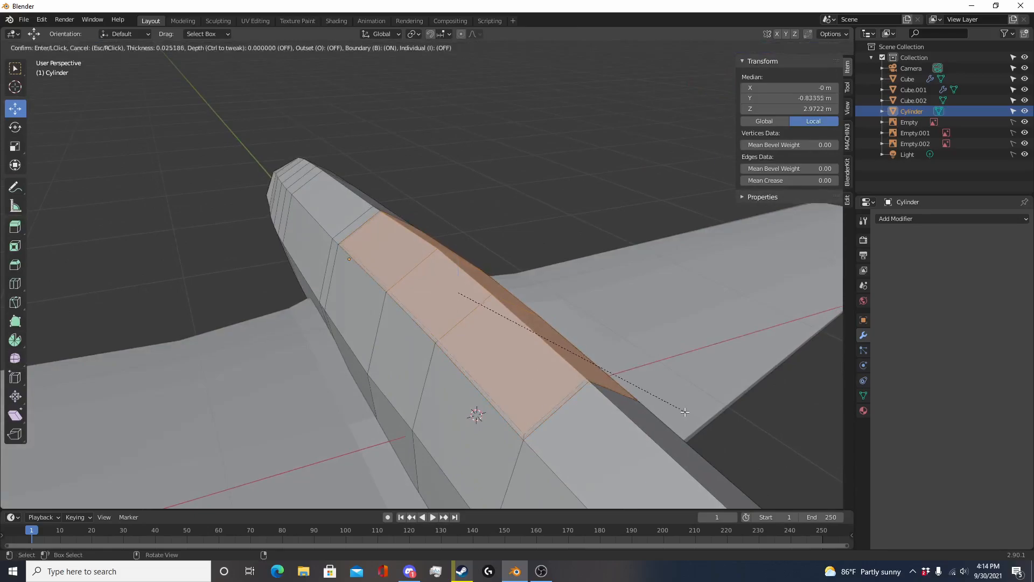
pyautogui.click(683, 413)
# Step: Extrude the inset faces down into the fuselage and flatten them along Z as the cockpit floor
pyautogui.moveTo(447, 387)
pyautogui.mouseDown(button='middle')
pyautogui.moveTo(506, 374)
pyautogui.moveTo(386, 365)
pyautogui.moveTo(399, 334)
pyautogui.moveTo(504, 380)
pyautogui.moveTo(549, 383)
pyautogui.mouseUp(button='middle')
pyautogui.click(418, 312)
pyautogui.hotkey('shift', 'z')
pyautogui.press('s')
pyautogui.press('z')
pyautogui.click(551, 383)
# Step: Examine the rimmed cockpit recess from several angles and against the side-view blueprint's canopy
pyautogui.press('Tab')
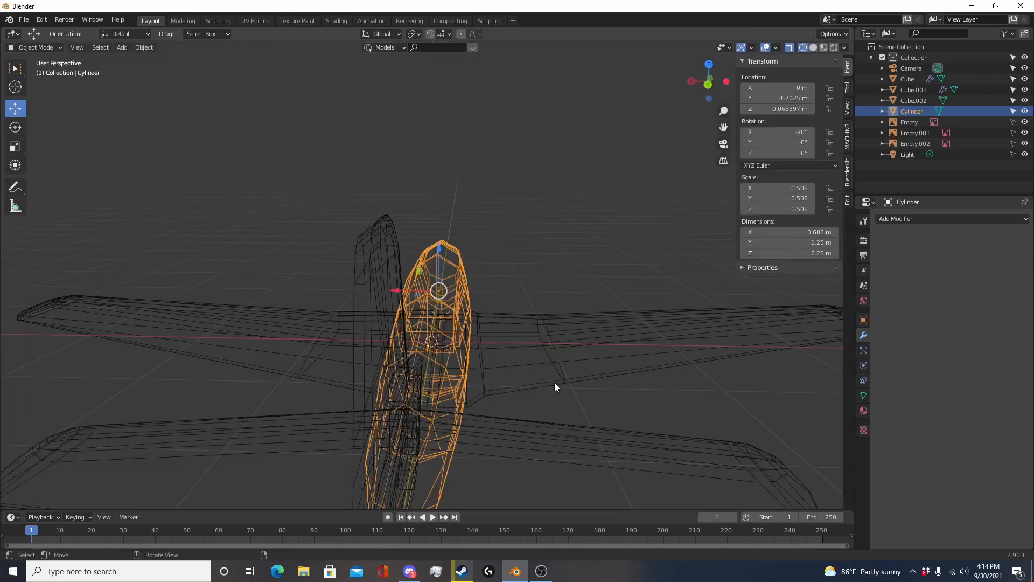
pyautogui.scroll(5, 552, 381)
pyautogui.hotkey('shift', 'z')
pyautogui.moveTo(509, 338)
pyautogui.mouseDown(button='middle')
pyautogui.moveTo(382, 373)
pyautogui.moveTo(260, 343)
pyautogui.mouseUp(button='middle')
pyautogui.click(260, 343)
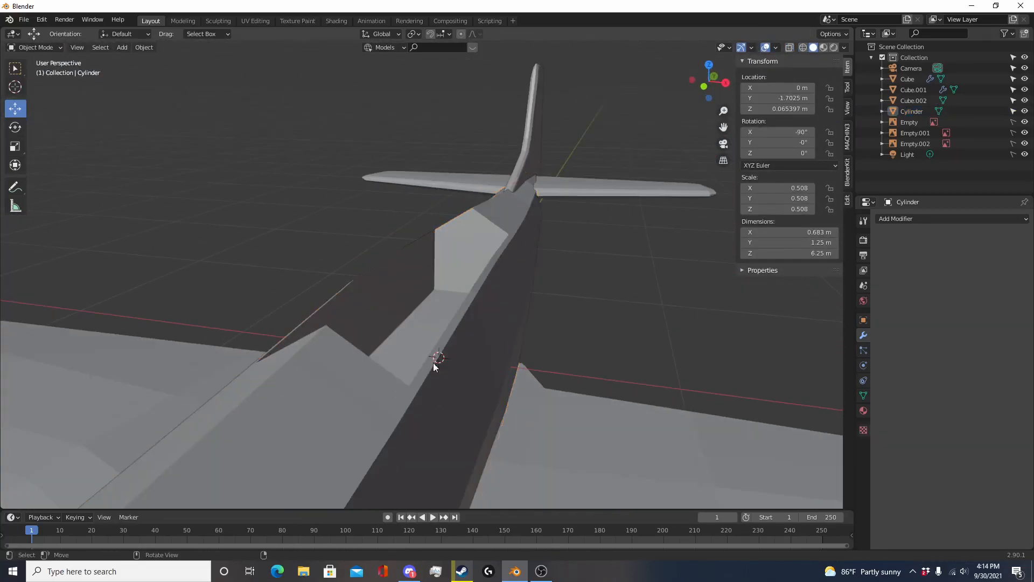
pyautogui.moveTo(500, 224); pyautogui.dragTo(365, 233, button='middle')
pyautogui.press('KP_3')
pyautogui.hotkey('shift', 'z')
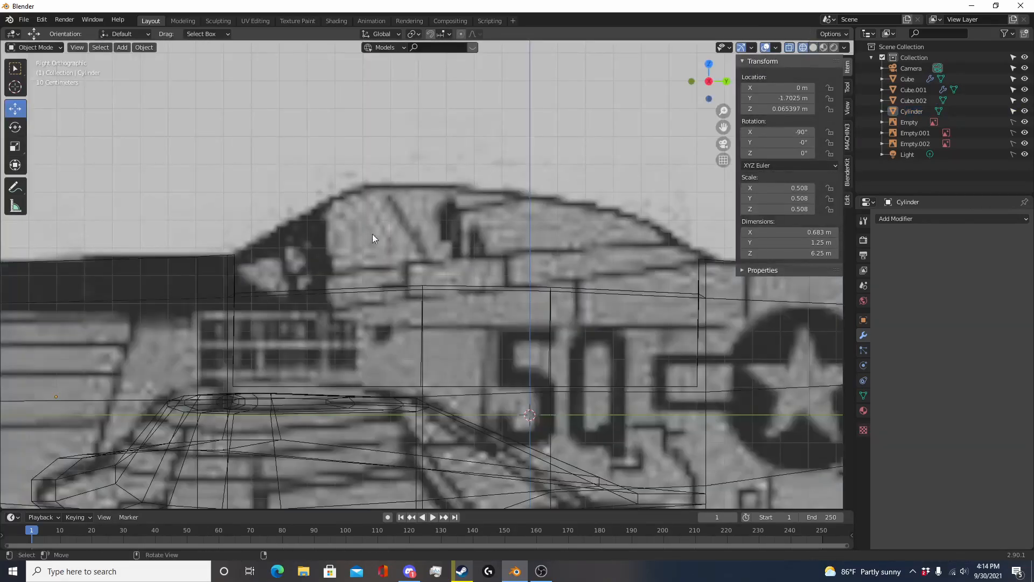
pyautogui.scroll(-1, 366, 234)
pyautogui.hotkey('shift', 'z')
pyautogui.moveTo(400, 311); pyautogui.dragTo(435, 308, button='middle')
pyautogui.click(303, 329)
pyautogui.press('Tab')
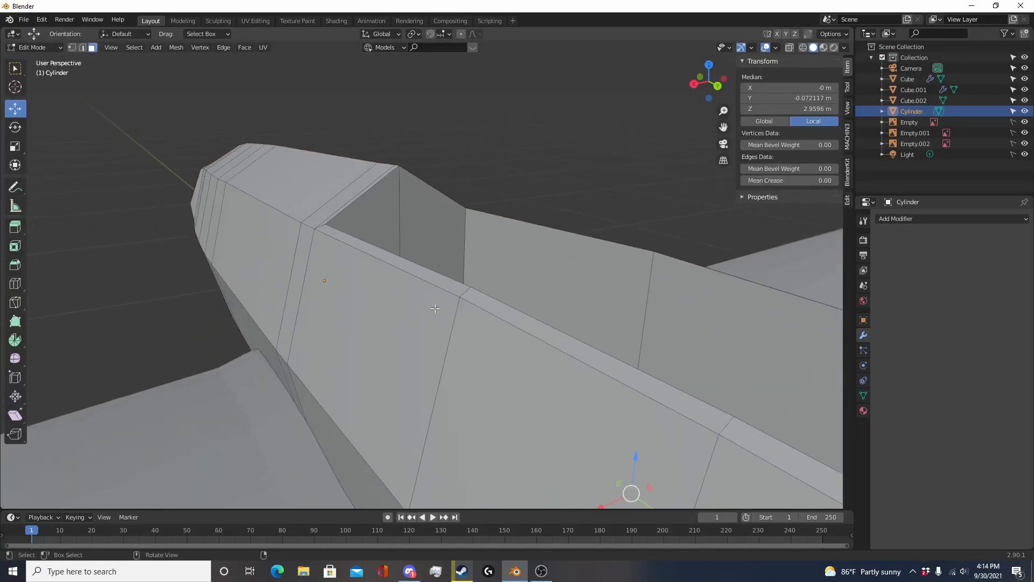
# Step: Add a centred edge loop around the fuselage in the front cockpit section behind the windshield's base
pyautogui.press('KP_3')
pyautogui.scroll(-5, 409, 264)
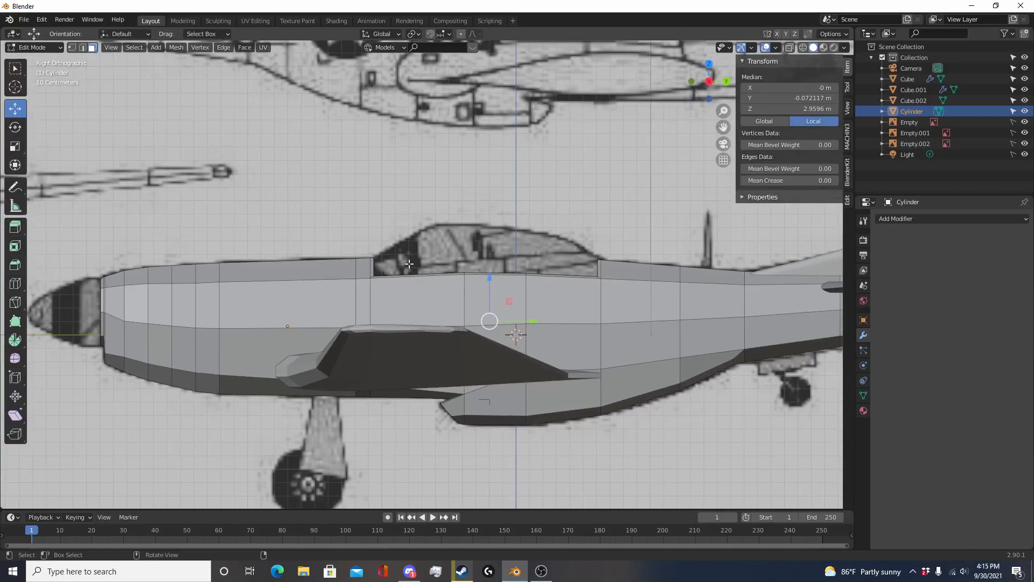
pyautogui.scroll(-5, 512, 237)
pyautogui.keyDown('shift'); pyautogui.moveTo(303, 249); pyautogui.dragTo(456, 280, button='middle'); pyautogui.keyUp('shift')
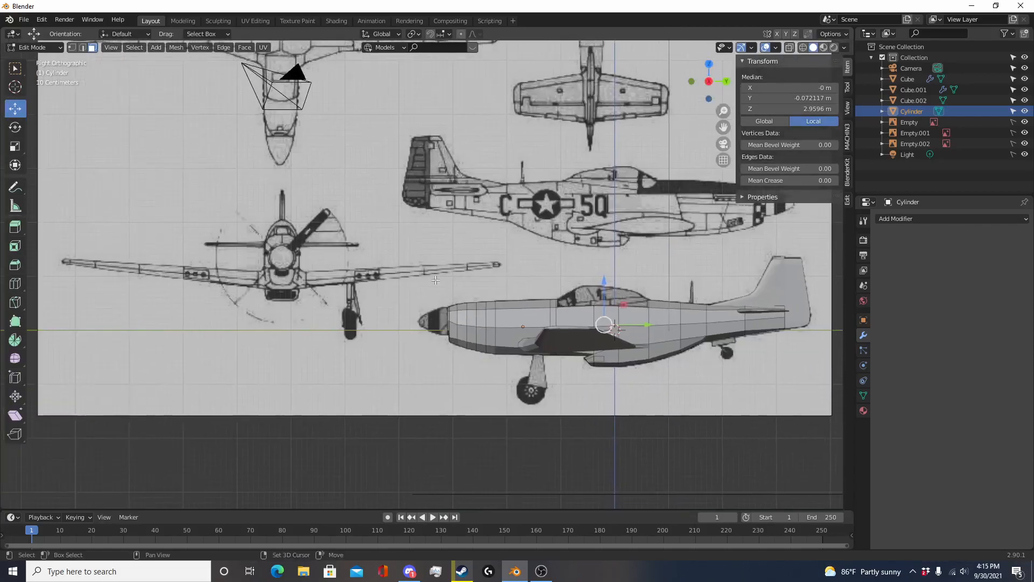
pyautogui.keyDown('shift'); pyautogui.moveTo(330, 218); pyautogui.dragTo(197, 194, button='middle'); pyautogui.keyUp('shift')
pyautogui.scroll(7, 196, 194)
pyautogui.keyDown('shift'); pyautogui.moveTo(475, 323); pyautogui.dragTo(390, 309, button='middle'); pyautogui.keyUp('shift')
pyautogui.scroll(4, 389, 309)
pyautogui.hotkey('alt', 'a')
pyautogui.hotkey('ctrl', 'r')
pyautogui.click(369, 306)
pyautogui.rightClick(362, 305)
# Step: Add a second edge loop just ahead of the centred one, with slide factor 0.682, near the windshield frame
pyautogui.hotkey('alt', 'a')
pyautogui.hotkey('ctrl', 'r')
pyautogui.click(329, 306)
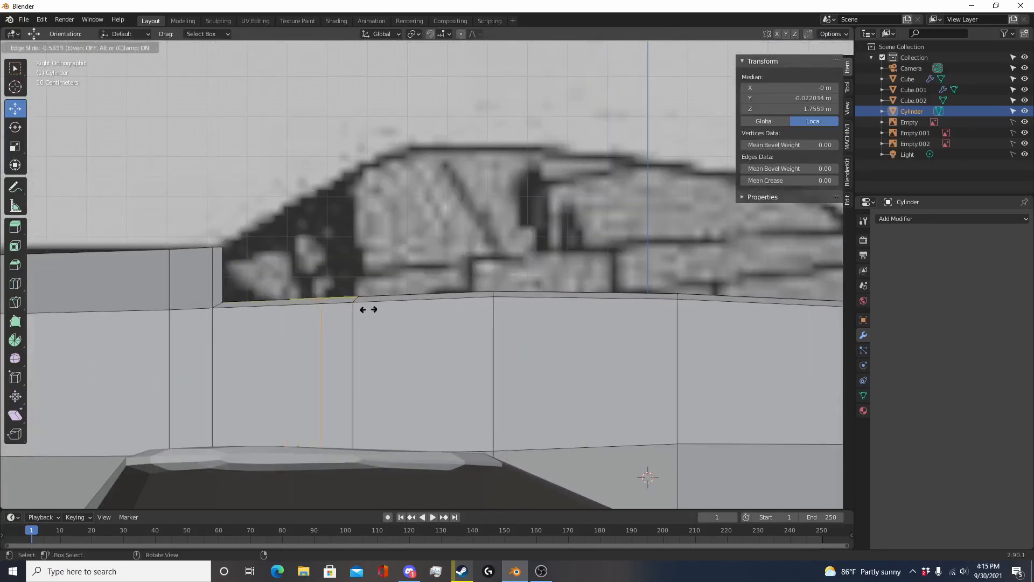
pyautogui.click(377, 309)
# Step: Extrude the narrow rim faces between the two new edge loops on both cockpit sides upward about 0.25 m as canopy frame posts
pyautogui.moveTo(351, 306); pyautogui.dragTo(301, 261, button='middle')
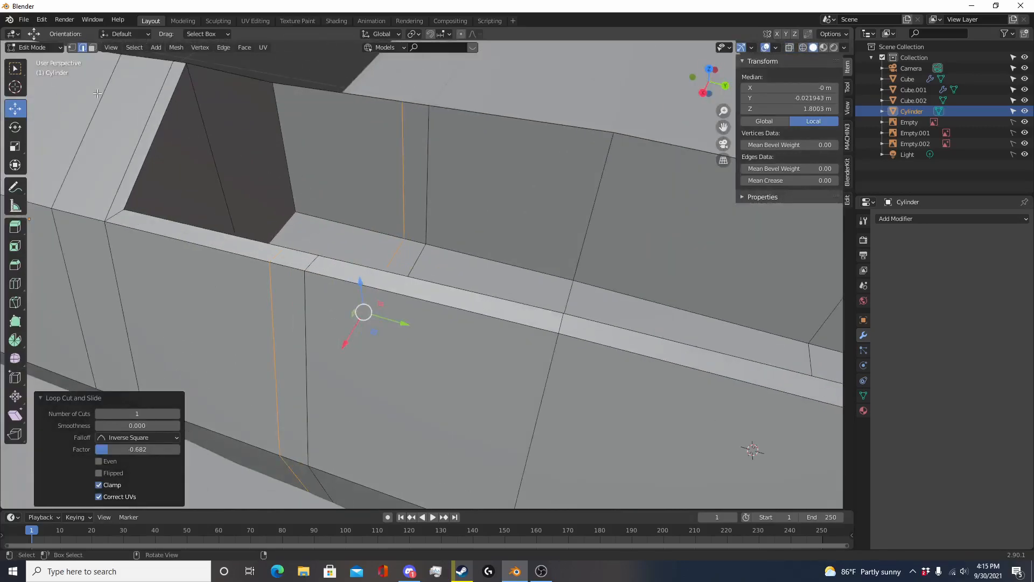
pyautogui.click(93, 47)
pyautogui.click(298, 263)
pyautogui.scroll(-4, 407, 350)
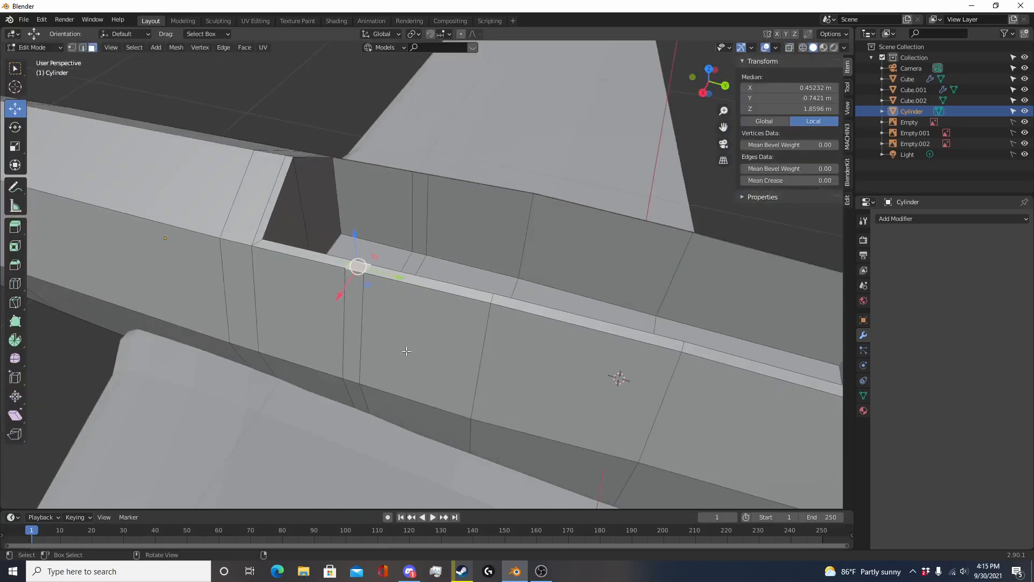
pyautogui.scroll(-2, 397, 349)
pyautogui.moveTo(397, 349); pyautogui.dragTo(505, 296, button='middle')
pyautogui.scroll(2, 505, 297)
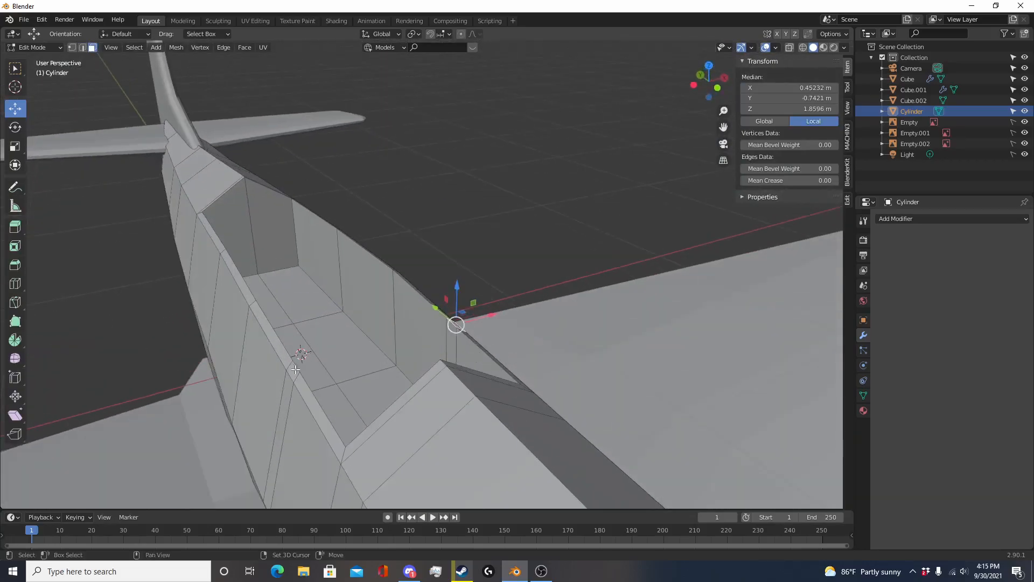
pyautogui.moveTo(324, 379); pyautogui.dragTo(280, 365, button='middle')
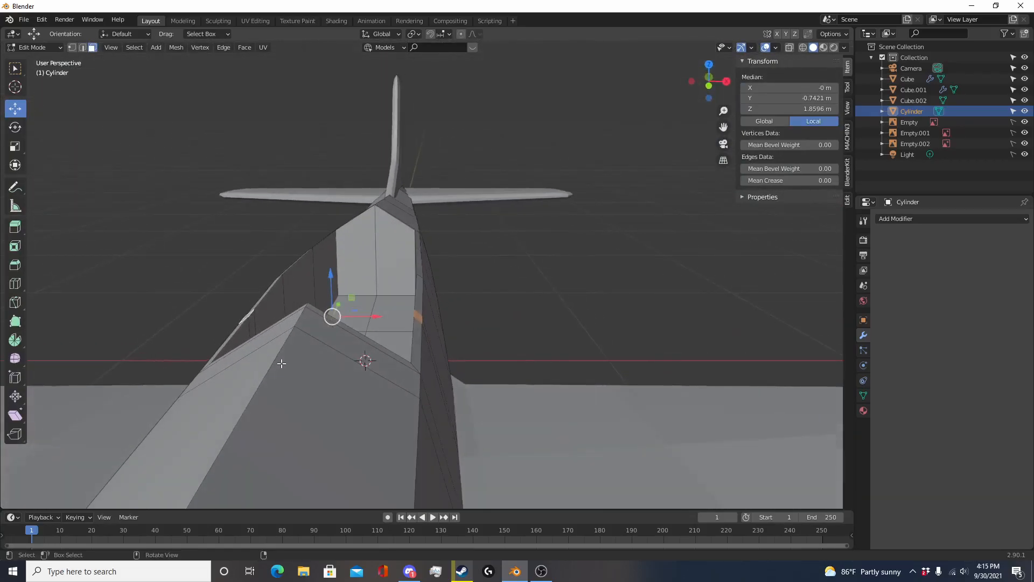
pyautogui.press('KP_1')
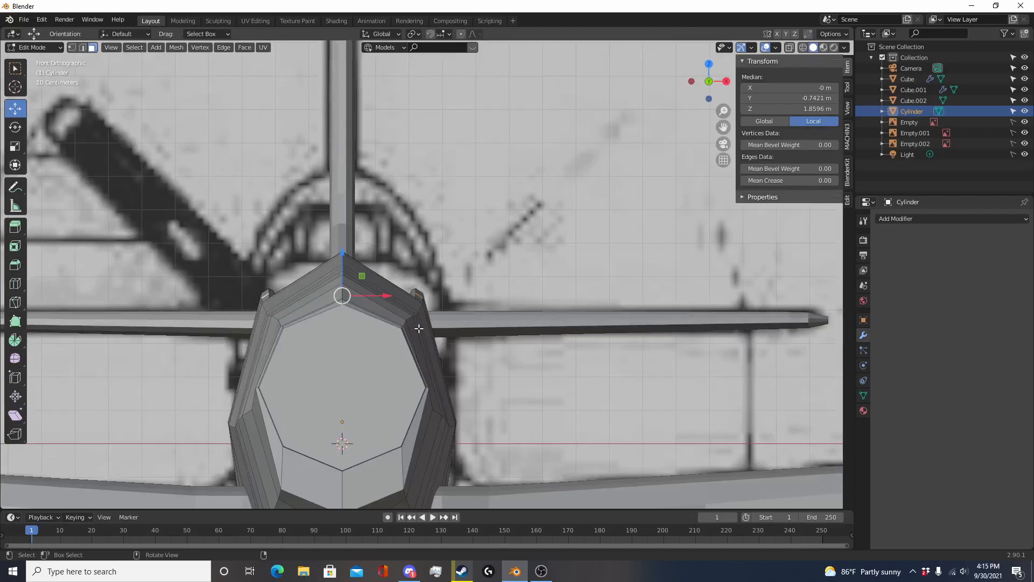
pyautogui.press('e')
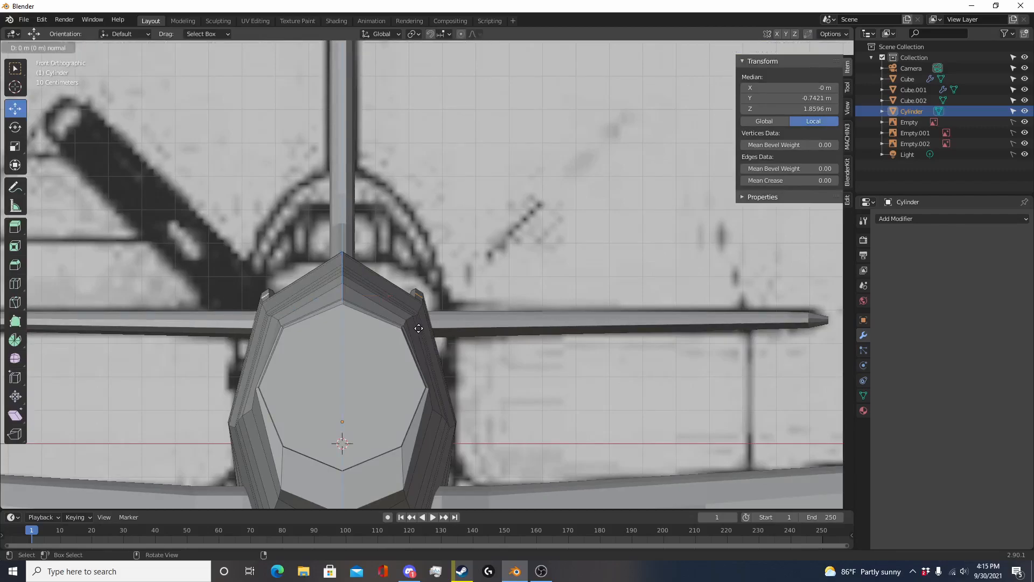
pyautogui.click(424, 242)
pyautogui.keyDown('shift'); pyautogui.moveTo(423, 242); pyautogui.dragTo(461, 294, button='middle'); pyautogui.keyUp('shift')
pyautogui.scroll(3, 461, 294)
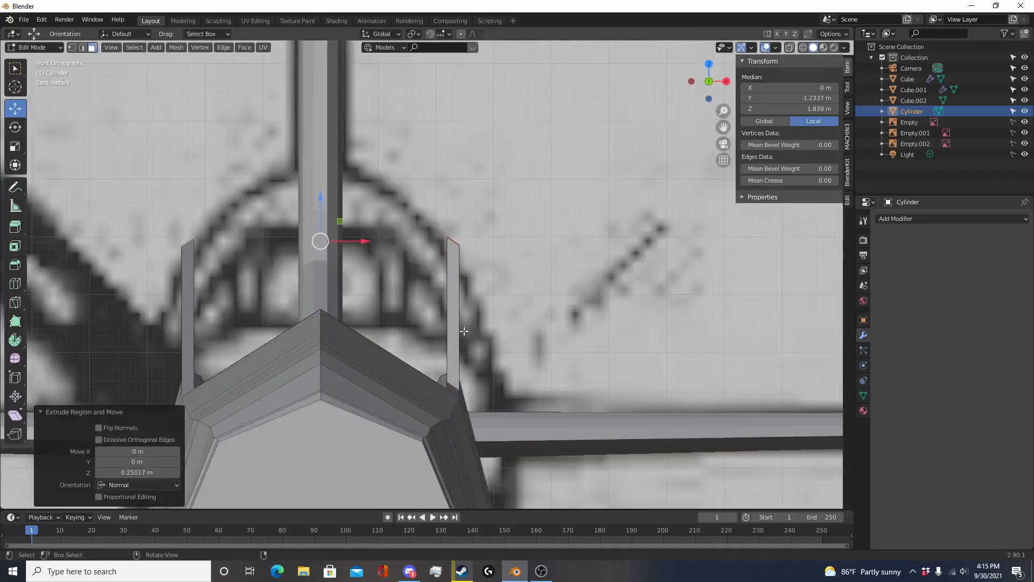
# Step: Add a centred edge loop across each of the two upright canopy frame posts
pyautogui.click(464, 348)
pyautogui.click(464, 348)
pyautogui.press('g')
pyautogui.press('g')
pyautogui.hotkey('ctrl', 'r')
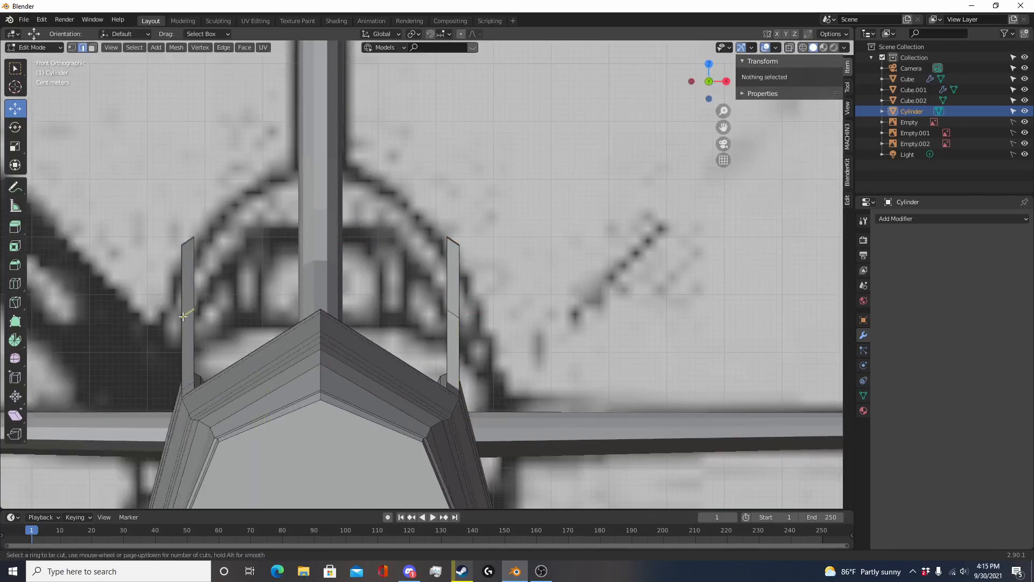
pyautogui.click(187, 313)
pyautogui.rightClick(187, 312)
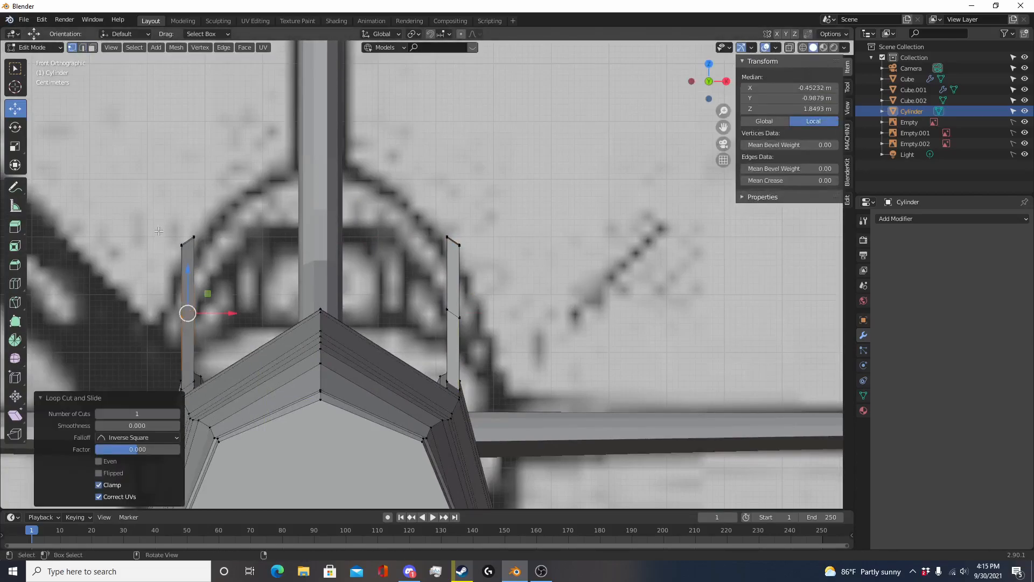
# Step: Rotate the top ends of the canopy posts in front view, by -100° on the +X side and 100° on the -X side
pyautogui.hotkey('shift', 'z')
pyautogui.press('c')
pyautogui.click(202, 239)
pyautogui.click(458, 242)
pyautogui.rightClick(458, 242)
pyautogui.moveTo(429, 218); pyautogui.dragTo(500, 250)
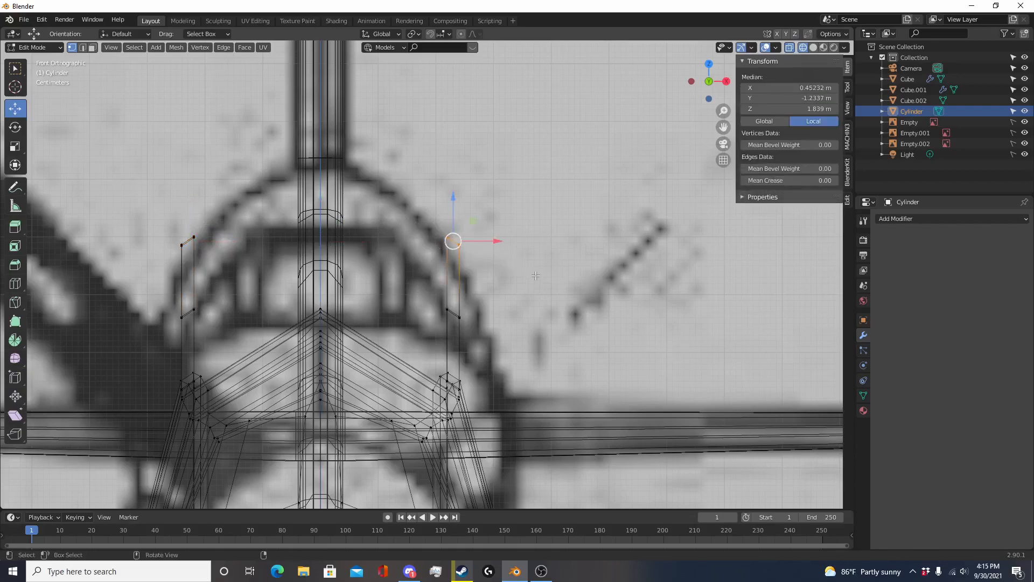
pyautogui.press('r')
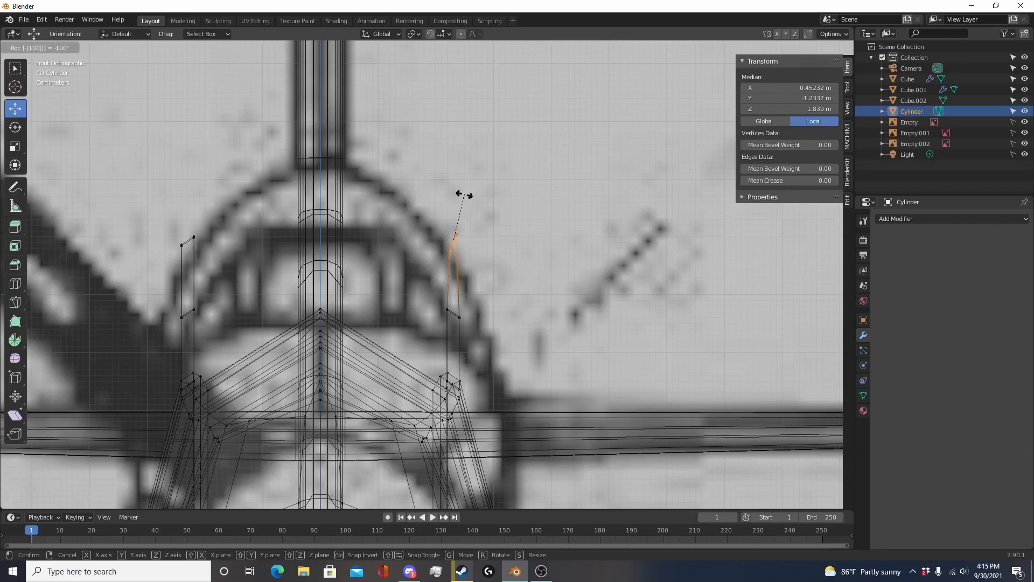
pyautogui.press('Return')
pyautogui.moveTo(274, 222); pyautogui.dragTo(162, 268)
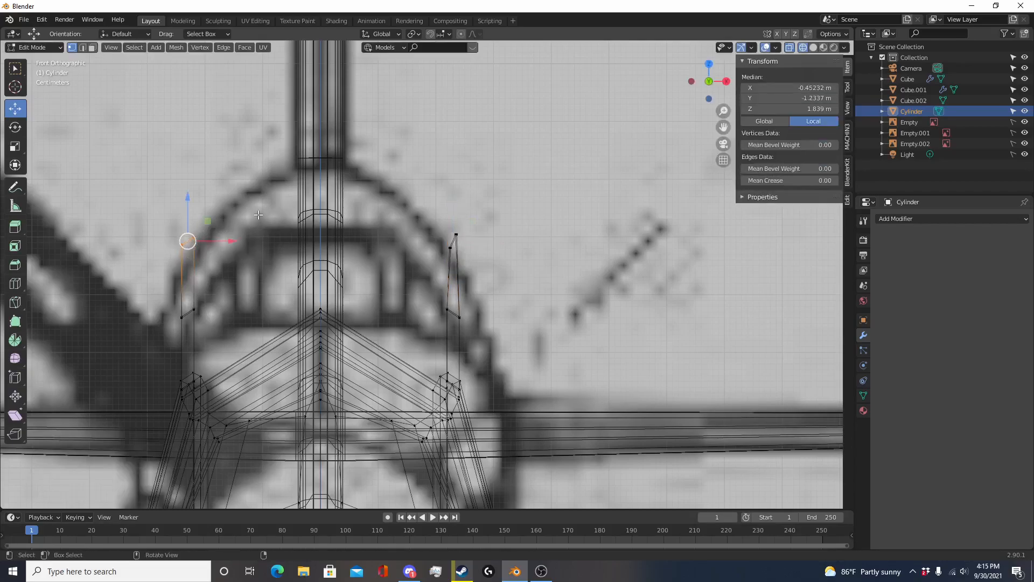
pyautogui.press('r')
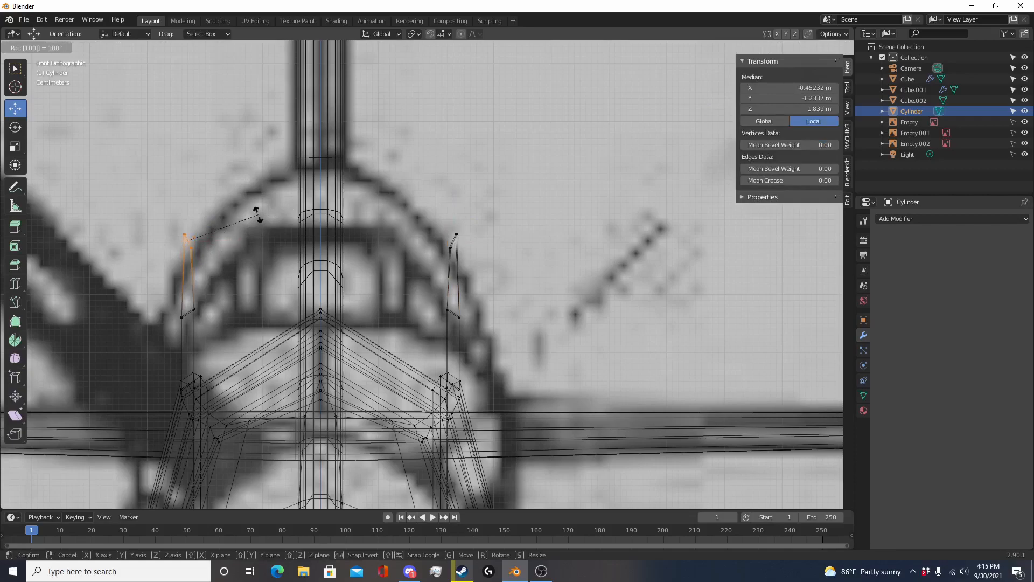
pyautogui.press('Return')
# Step: Scale both post tops inward along X toward the centreline and raise them about 0.059 m under the blueprint's canopy arch
pyautogui.press('c')
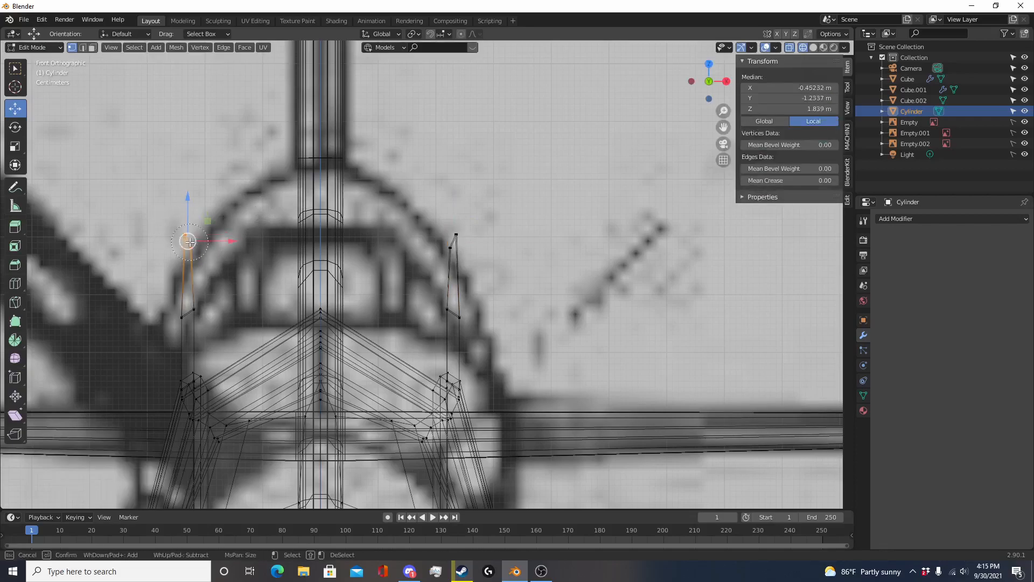
pyautogui.moveTo(432, 244); pyautogui.dragTo(452, 243)
pyautogui.press('Escape')
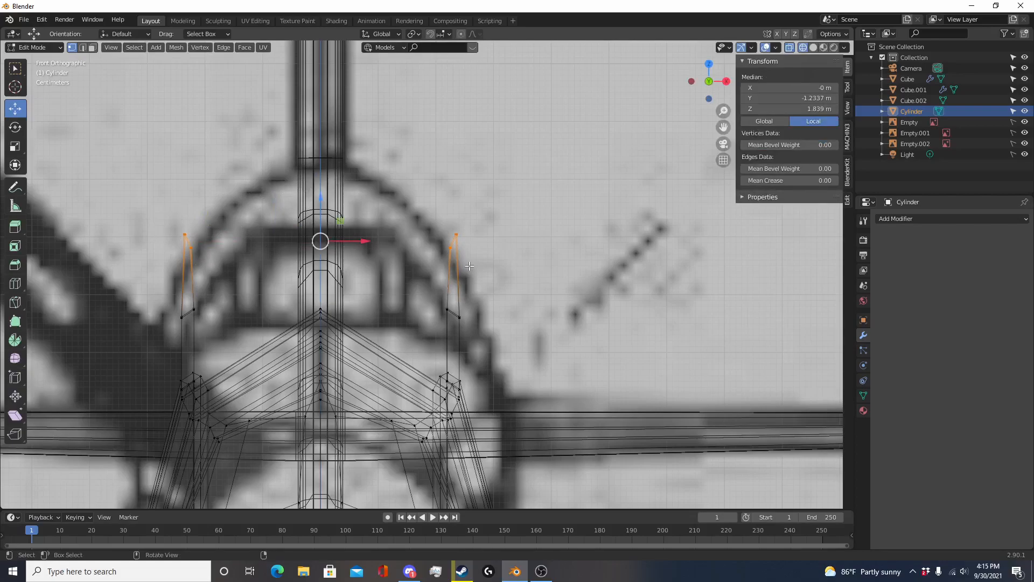
pyautogui.press('s')
pyautogui.press('x')
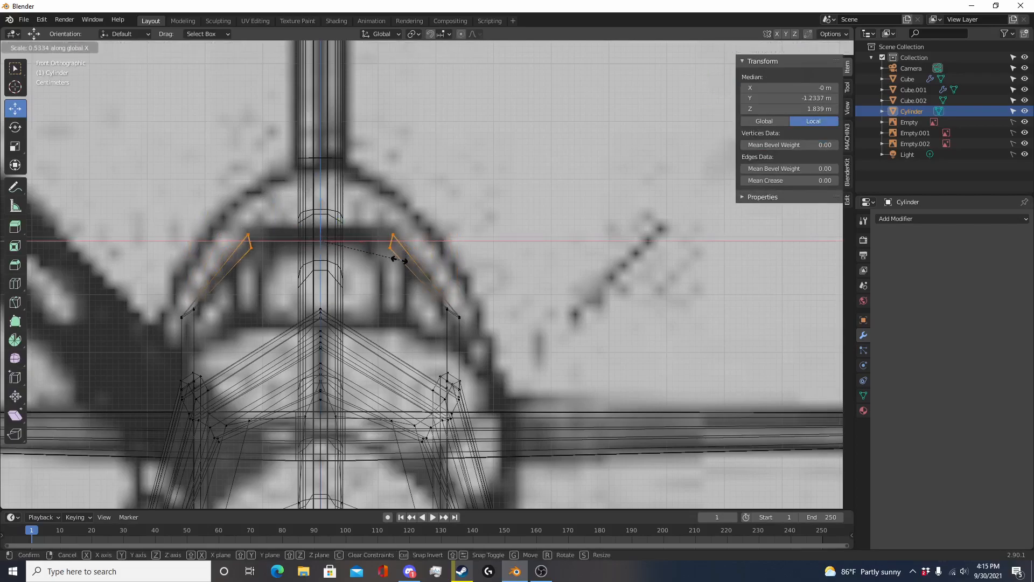
pyautogui.click(399, 259)
pyautogui.press('g')
pyautogui.click(396, 223)
pyautogui.press('s')
pyautogui.press('x')
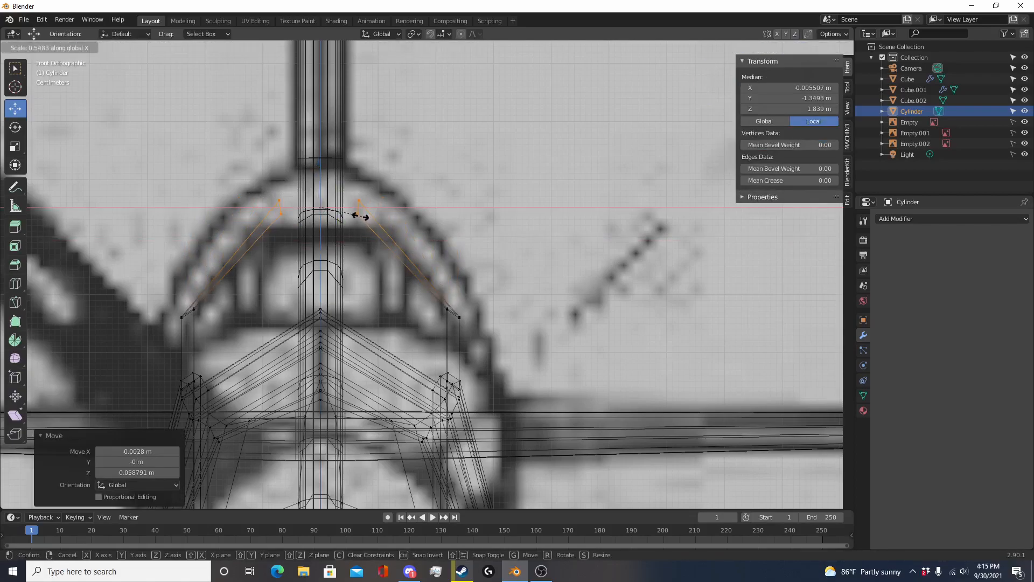
pyautogui.click(343, 217)
# Step: Rotate the middle vertices of the +X-side canopy post clockwise to even out its thickness at the bend
pyautogui.keyDown('shift'); pyautogui.moveTo(485, 302); pyautogui.dragTo(499, 274, button='middle'); pyautogui.keyUp('shift')
pyautogui.click(509, 272)
pyautogui.press('c')
pyautogui.click(472, 294)
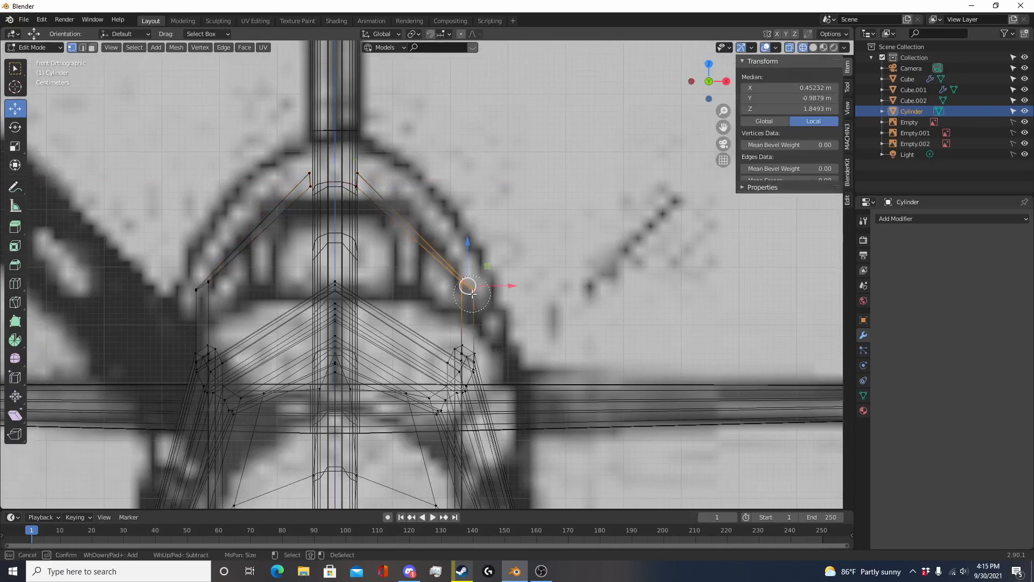
pyautogui.rightClick(472, 294)
pyautogui.scroll(3, 471, 294)
pyautogui.press('r')
pyautogui.click(598, 246)
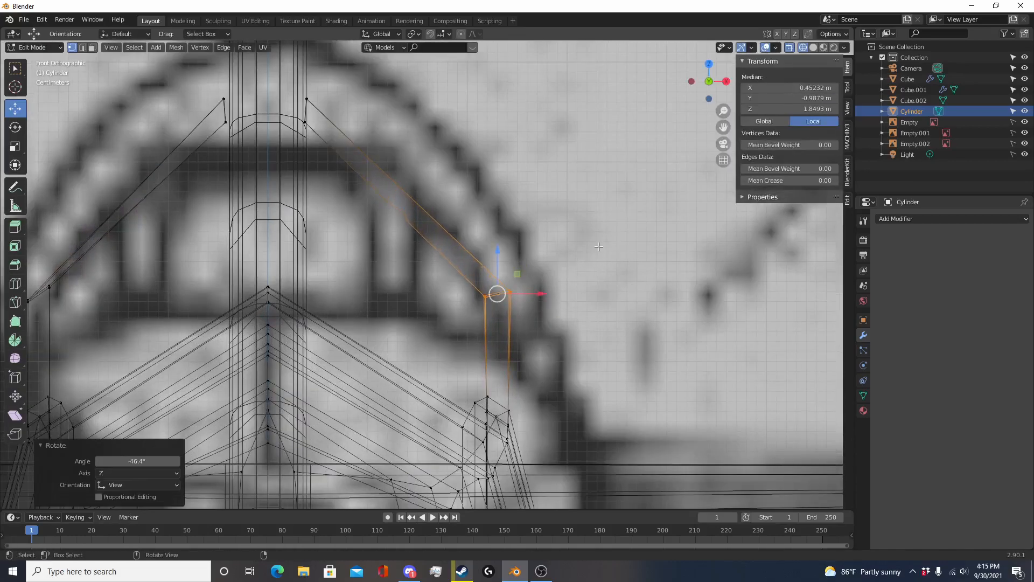
pyautogui.press('r')
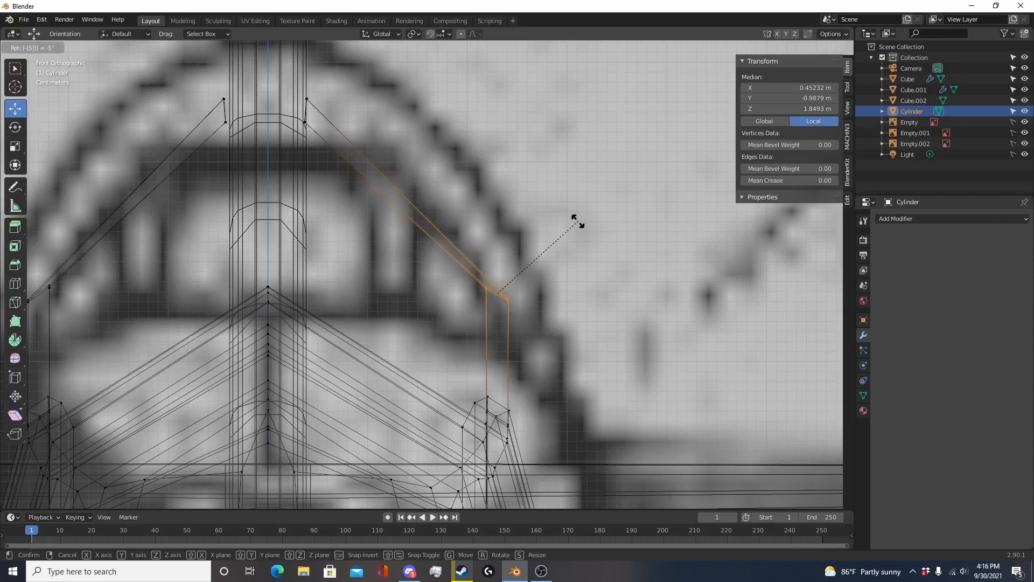
pyautogui.click(578, 221)
# Step: Rotate the middle vertices of the -X-side canopy post by 50° in the front view
pyautogui.scroll(-3, 460, 256)
pyautogui.keyDown('shift'); pyautogui.moveTo(461, 256); pyautogui.dragTo(564, 253, button='middle'); pyautogui.keyUp('shift')
pyautogui.scroll(3, 345, 288)
pyautogui.moveTo(251, 254); pyautogui.dragTo(189, 318)
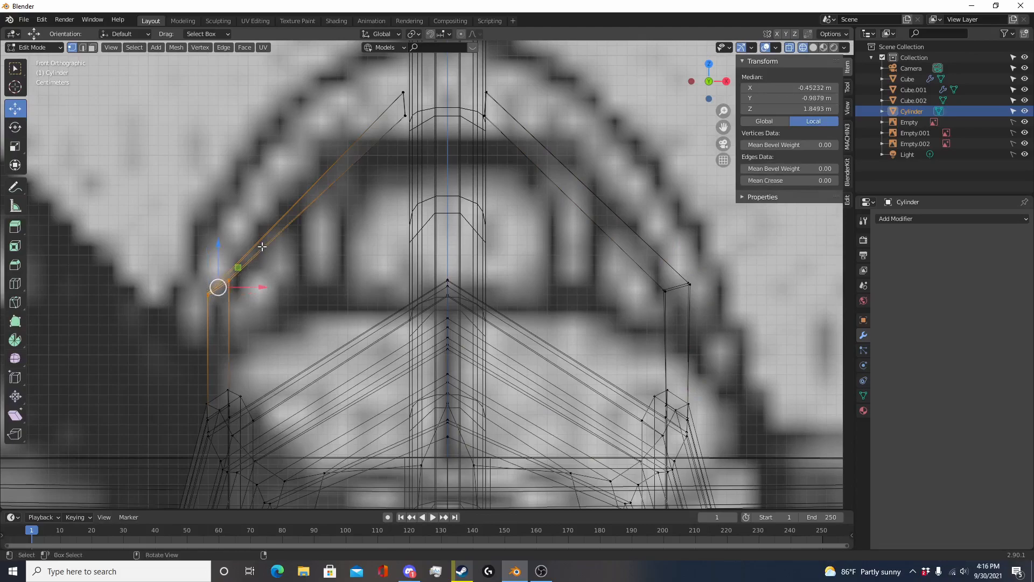
pyautogui.write('r50')
pyautogui.press('Return')
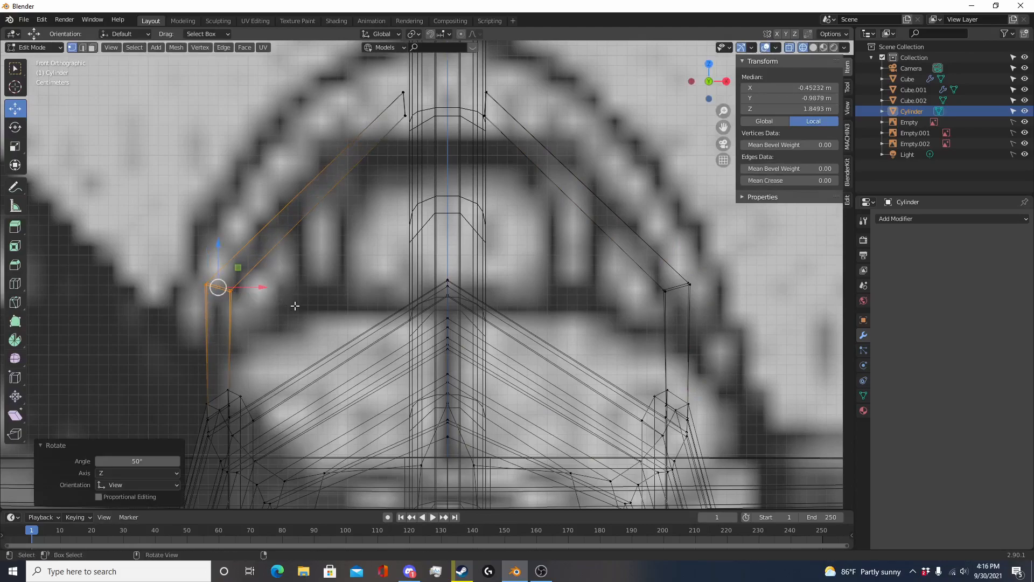
# Step: Delete the end cap faces at the upper inner ends of both canopy frame posts
pyautogui.moveTo(533, 234)
pyautogui.keyDown('shift'); pyautogui.mouseDown(button='middle')
pyautogui.moveTo(483, 282)
pyautogui.moveTo(346, 275)
pyautogui.moveTo(437, 289)
pyautogui.moveTo(357, 300)
pyautogui.mouseUp(button='middle'); pyautogui.keyUp('shift')
pyautogui.hotkey('shift', 'z')
pyautogui.press('Tab')
pyautogui.scroll(-8, 327, 299)
pyautogui.click(438, 289)
pyautogui.scroll(5, 438, 284)
pyautogui.moveTo(358, 300); pyautogui.dragTo(431, 321, button='middle')
pyautogui.scroll(3, 483, 325)
pyautogui.press('Tab')
pyautogui.moveTo(546, 336); pyautogui.dragTo(366, 335, button='middle')
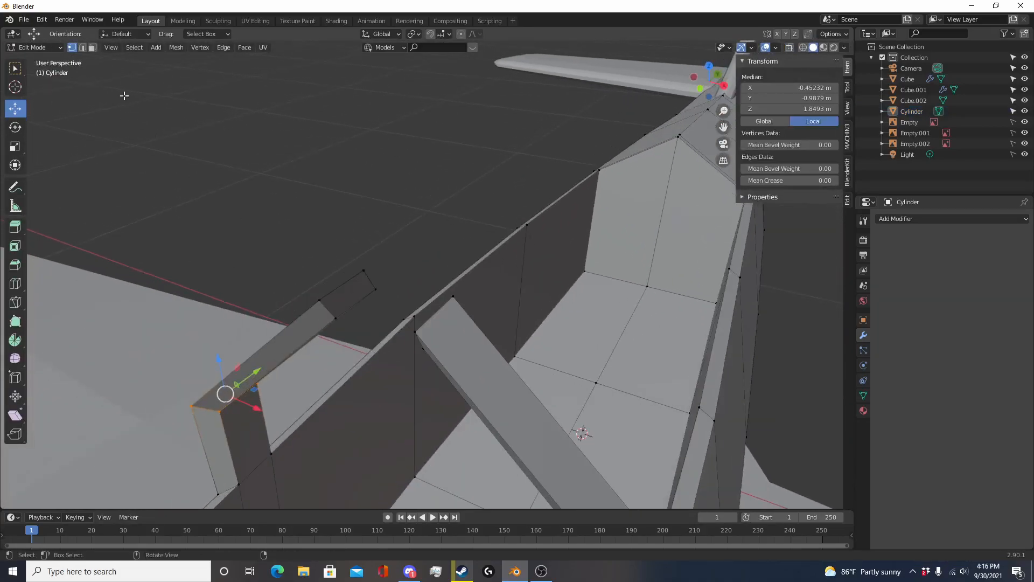
pyautogui.click(93, 48)
pyautogui.click(338, 301)
pyautogui.moveTo(339, 301); pyautogui.dragTo(463, 301, button='middle')
pyautogui.keyDown('shift'); pyautogui.click(582, 289); pyautogui.keyUp('shift')
pyautogui.moveTo(584, 312); pyautogui.dragTo(520, 345, button='middle')
pyautogui.keyDown('shift'); pyautogui.moveTo(520, 345); pyautogui.dragTo(344, 346, button='middle'); pyautogui.keyUp('shift')
pyautogui.press('x')
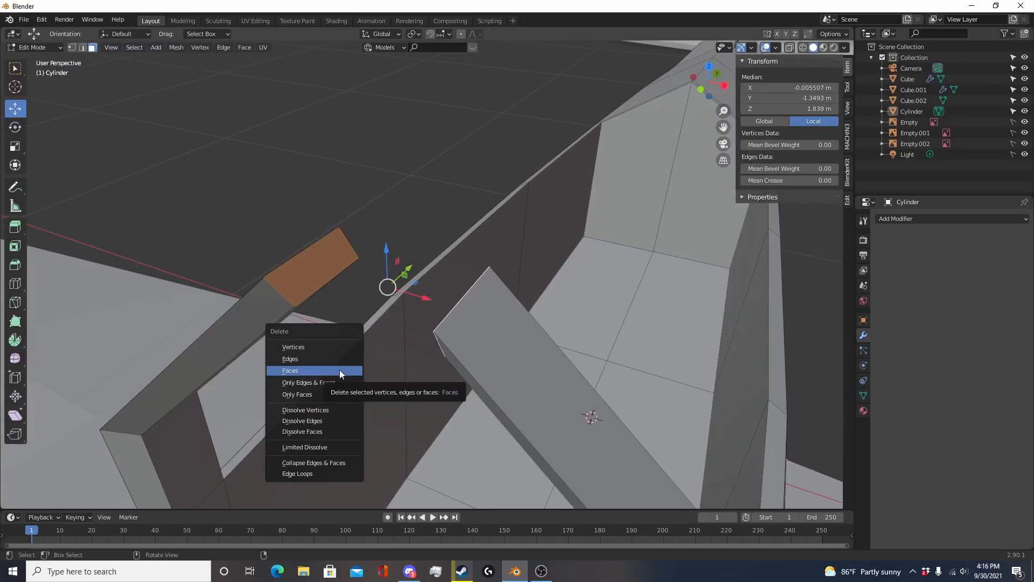
pyautogui.click(339, 369)
# Step: Fill the first two faces of the crosspiece between matching edges of the open post ends
pyautogui.moveTo(339, 369); pyautogui.dragTo(280, 323, button='middle')
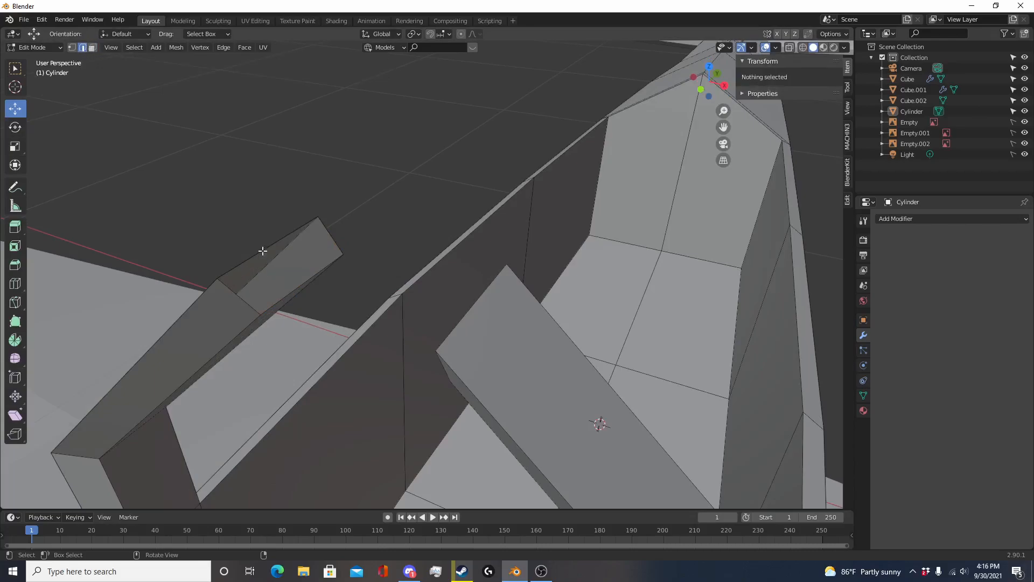
pyautogui.click(291, 294)
pyautogui.moveTo(291, 294); pyautogui.dragTo(404, 325, button='middle')
pyautogui.keyDown('shift'); pyautogui.click(552, 363); pyautogui.keyUp('shift')
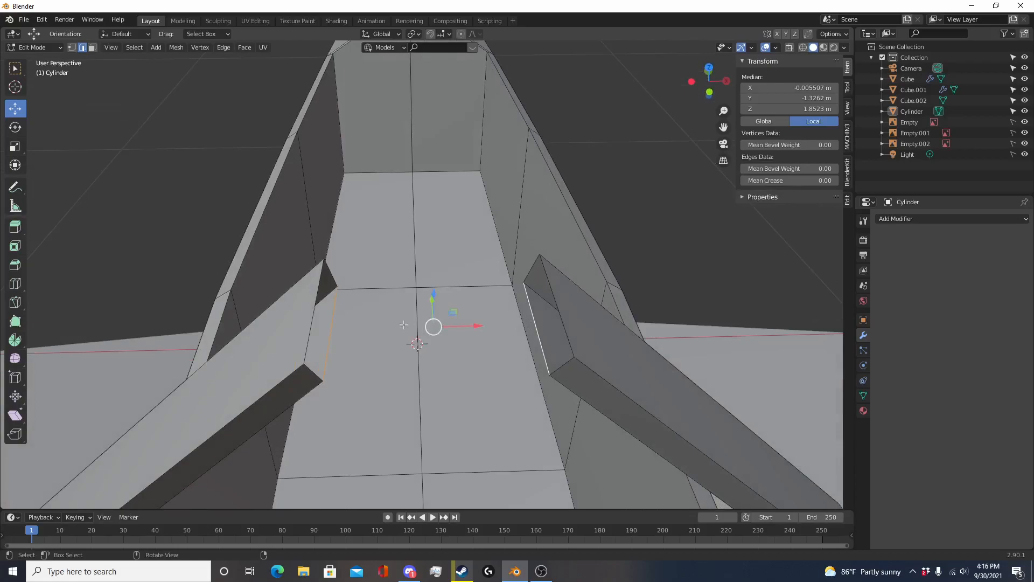
pyautogui.press('f')
pyautogui.hotkey('alt', 'a')
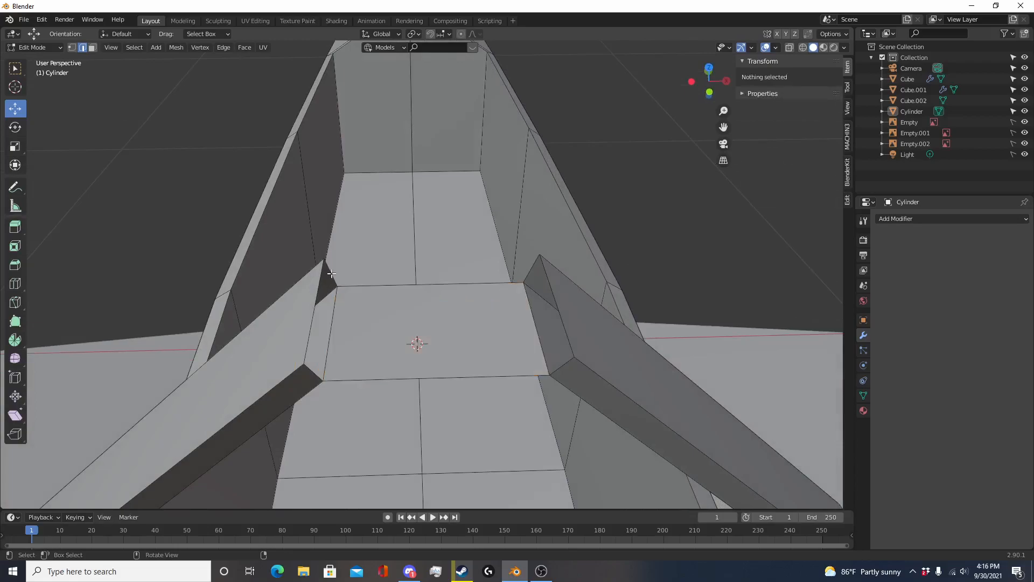
pyautogui.click(331, 274)
pyautogui.keyDown('shift'); pyautogui.click(534, 265); pyautogui.keyUp('shift')
pyautogui.press('f')
# Step: Fill the remaining faces between the two post ends to close the crosspiece of the canopy frame
pyautogui.click(555, 293)
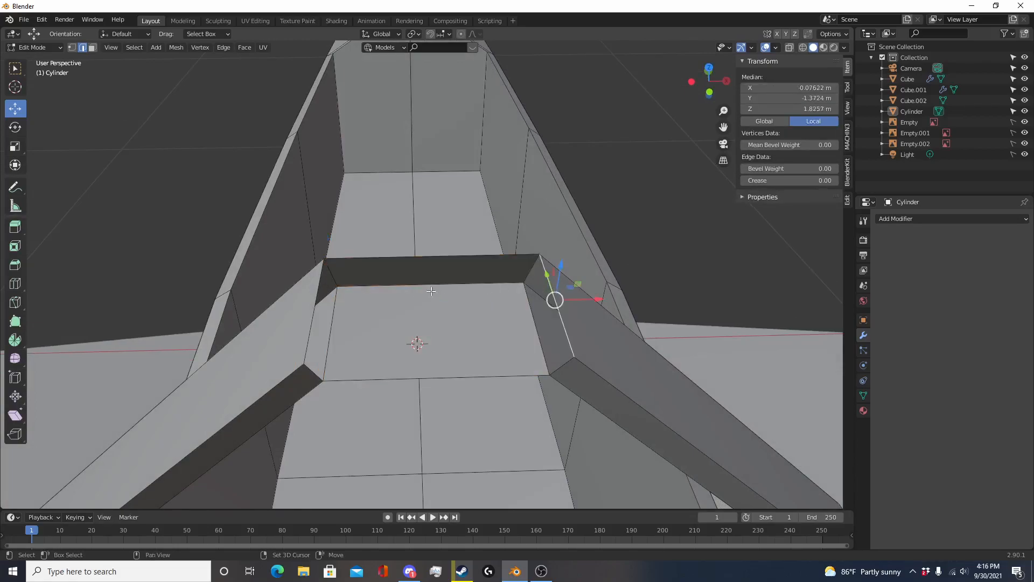
pyautogui.keyDown('shift'); pyautogui.click(313, 300); pyautogui.keyUp('shift')
pyautogui.press('f')
pyautogui.click(311, 375)
pyautogui.click(359, 361)
pyautogui.keyDown('shift'); pyautogui.click(366, 381); pyautogui.keyUp('shift')
pyautogui.moveTo(377, 448); pyautogui.dragTo(412, 361, button='middle')
pyautogui.press('f')
pyautogui.hotkey('alt', 'a')
# Step: Add a centred edge loop to the slanted section on each side of the canopy frame
pyautogui.press('Tab')
pyautogui.scroll(-5, 260, 386)
pyautogui.press('KP_1')
pyautogui.press('Tab')
pyautogui.scroll(5, 514, 334)
pyautogui.scroll(2, 514, 334)
pyautogui.hotkey('ctrl', 'r')
pyautogui.doubleClick(549, 320)
pyautogui.hotkey('alt', 'a')
pyautogui.hotkey('ctrl', 'r')
pyautogui.click(347, 312)
pyautogui.rightClick(348, 312)
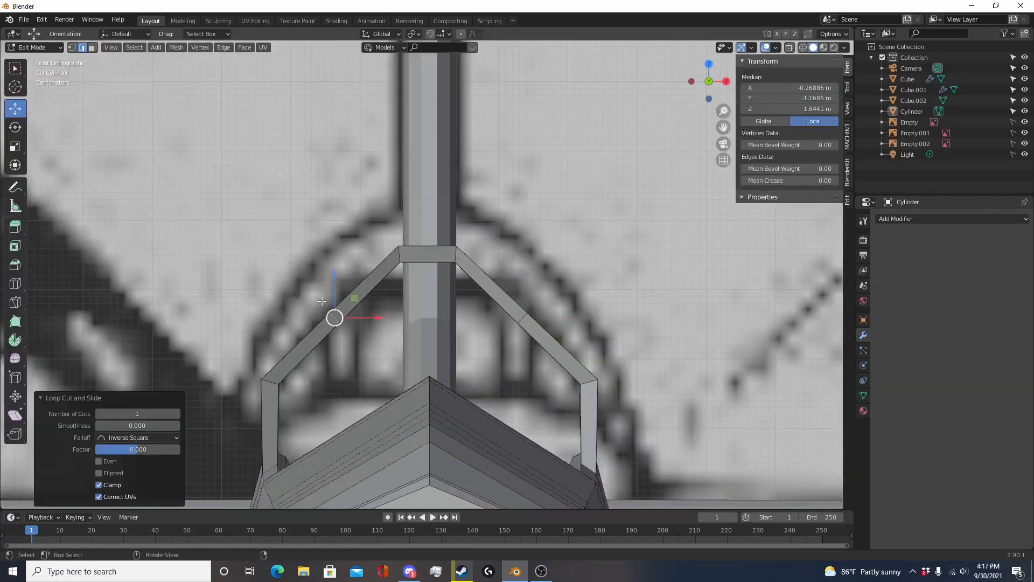
# Step: Scale the two slanted-section loops apart along X by 1.209 and raise them toward the blueprint's canopy arch
pyautogui.hotkey('shift', 'z')
pyautogui.keyDown('alt'); pyautogui.keyDown('shift'); pyautogui.click(526, 319); pyautogui.keyUp('shift'); pyautogui.keyUp('alt')
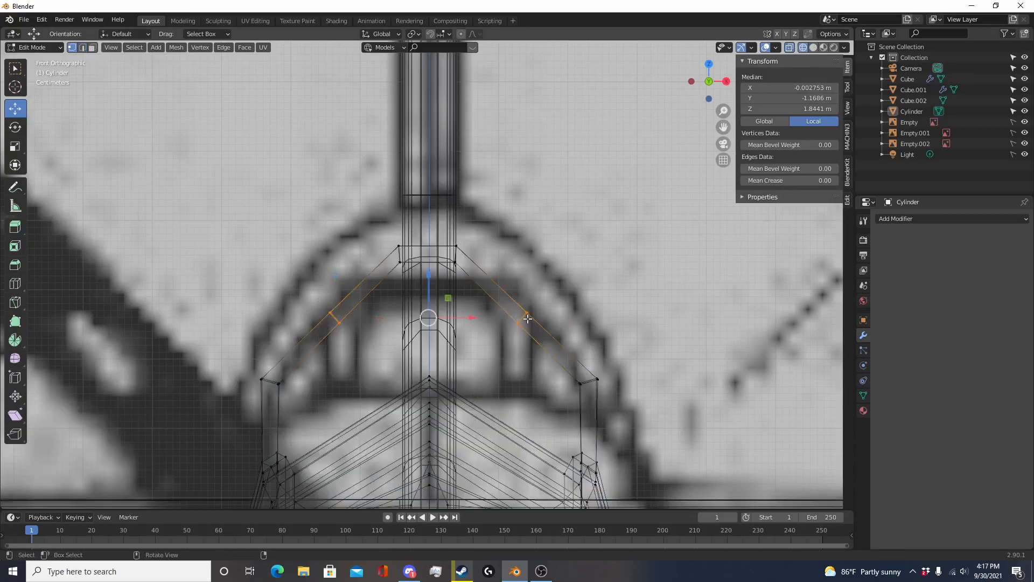
pyautogui.press('s')
pyautogui.press('x')
pyautogui.click(562, 310)
pyautogui.press('g')
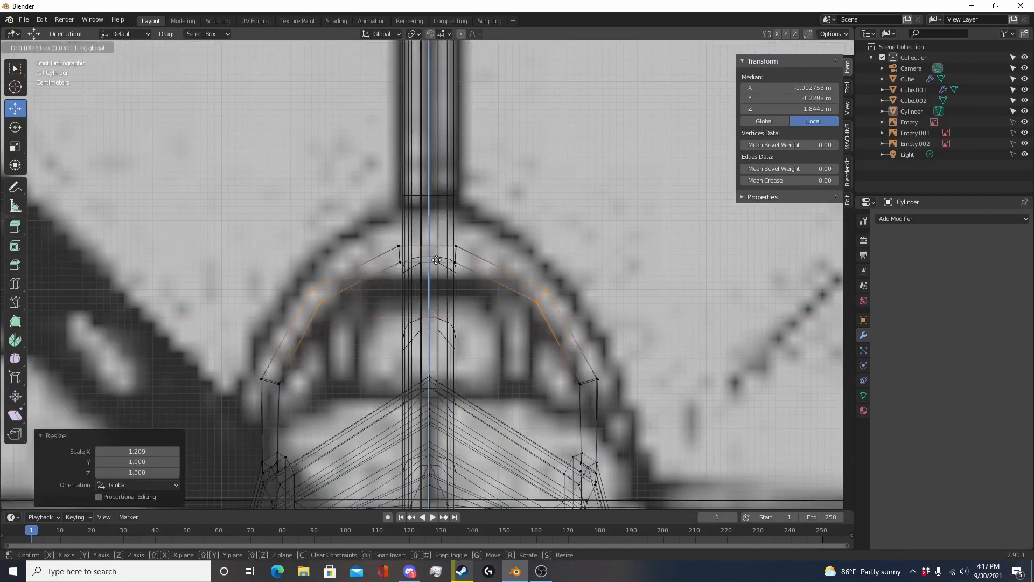
pyautogui.click(438, 257)
# Step: Raise the crosspiece's end loops to the top of the blueprint arch and the slanted-section loops to its sides
pyautogui.keyDown('alt'); pyautogui.click(399, 254); pyautogui.keyUp('alt')
pyautogui.keyDown('alt'); pyautogui.keyDown('shift'); pyautogui.click(457, 255); pyautogui.keyUp('shift'); pyautogui.keyUp('alt')
pyautogui.moveTo(428, 218); pyautogui.dragTo(440, 193)
pyautogui.keyDown('alt'); pyautogui.click(316, 289); pyautogui.keyUp('alt')
pyautogui.keyDown('alt'); pyautogui.keyDown('shift'); pyautogui.click(550, 293); pyautogui.keyUp('shift'); pyautogui.keyUp('alt')
pyautogui.moveTo(428, 247); pyautogui.dragTo(438, 248)
# Step: Add a centred edge loop to the upper slanted segment on each side of the canopy frame
pyautogui.hotkey('alt', 'a')
pyautogui.hotkey('ctrl', 'r')
pyautogui.doubleClick(501, 250)
pyautogui.hotkey('alt', 'a')
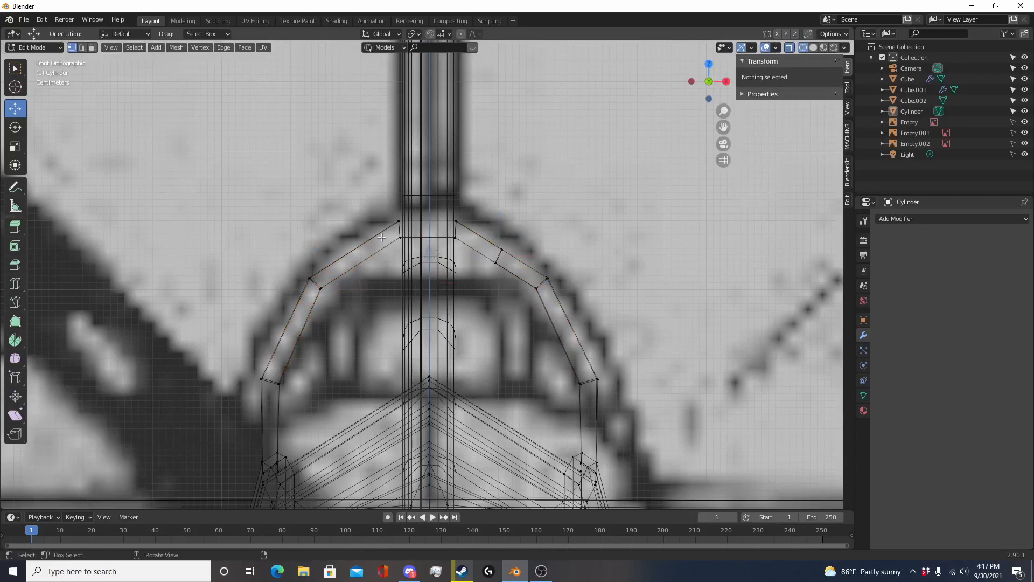
pyautogui.hotkey('ctrl', 'r')
pyautogui.doubleClick(358, 248)
pyautogui.hotkey('alt', 'a')
# Step: Select both new upper-segment loops and raise them to round the frame to the blueprint's canopy arch
pyautogui.press('c')
pyautogui.click(359, 243)
pyautogui.moveTo(360, 242); pyautogui.dragTo(366, 266)
pyautogui.press('Escape')
pyautogui.moveTo(498, 260); pyautogui.dragTo(499, 261)
pyautogui.press('c')
pyautogui.moveTo(357, 250); pyautogui.dragTo(360, 261)
pyautogui.press('Escape')
pyautogui.moveTo(430, 214); pyautogui.dragTo(445, 201)
# Step: Rotate the canopy frame hoop from its lower bend upward by -9.72° in side view to lean along the windshield frame
pyautogui.press('Tab')
pyautogui.scroll(-6, 555, 339)
pyautogui.hotkey('shift', 'z')
pyautogui.moveTo(568, 361)
pyautogui.mouseDown(button='middle')
pyautogui.moveTo(295, 386)
pyautogui.moveTo(383, 366)
pyautogui.mouseUp(button='middle')
pyautogui.press('KP_3')
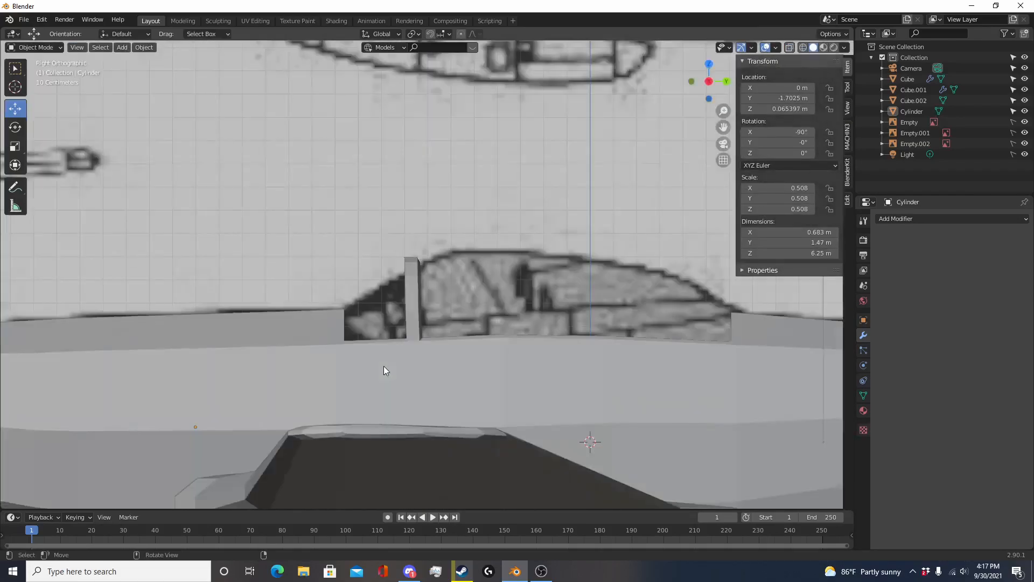
pyautogui.hotkey('shift', 'z')
pyautogui.scroll(5, 447, 362)
pyautogui.press('Tab')
pyautogui.keyDown('shift'); pyautogui.moveTo(449, 363); pyautogui.dragTo(453, 319, button='middle'); pyautogui.keyUp('shift')
pyautogui.moveTo(350, 293); pyautogui.dragTo(463, 348)
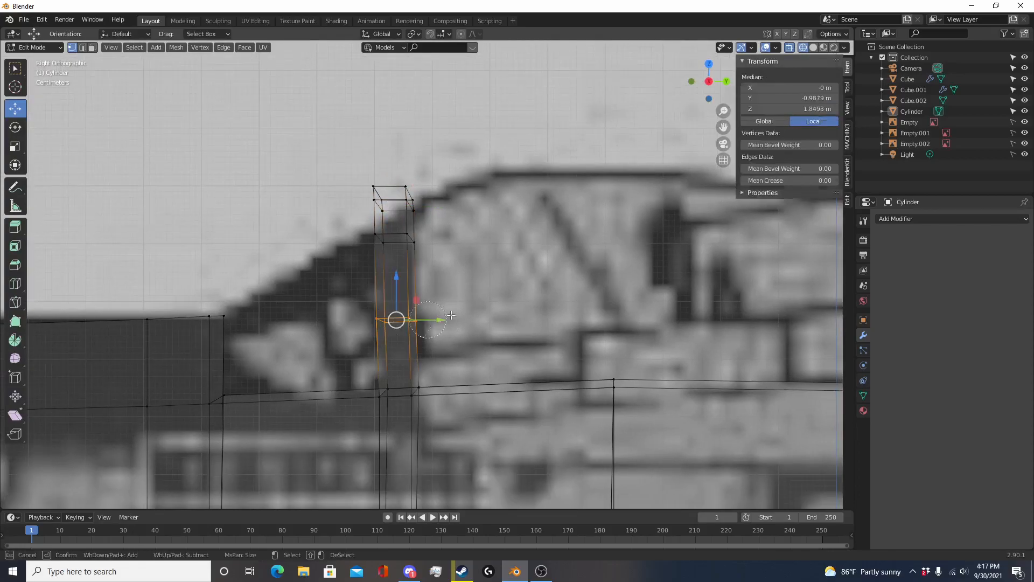
pyautogui.press('c')
pyautogui.click(393, 265)
pyautogui.rightClick(395, 265)
pyautogui.scroll(4, 463, 323)
pyautogui.keyDown('shift'); pyautogui.moveTo(473, 330); pyautogui.dragTo(506, 289, button='middle'); pyautogui.keyUp('shift')
pyautogui.scroll(-6, 485, 299)
pyautogui.press('r')
pyautogui.click(509, 283)
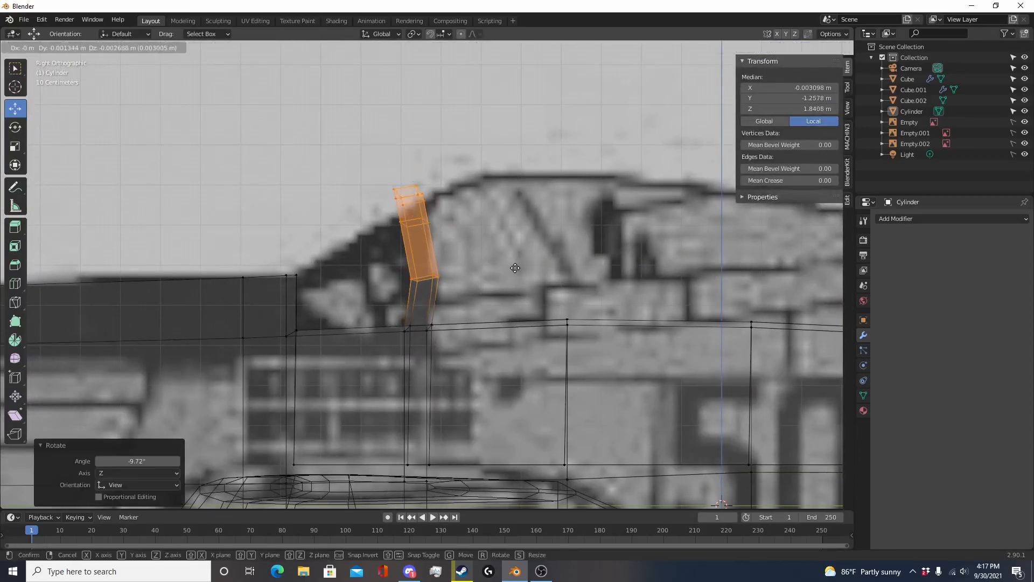
# Step: Move the leaned canopy hoop forward and down in side view to sit over the blueprint's windshield frame
pyautogui.press('g')
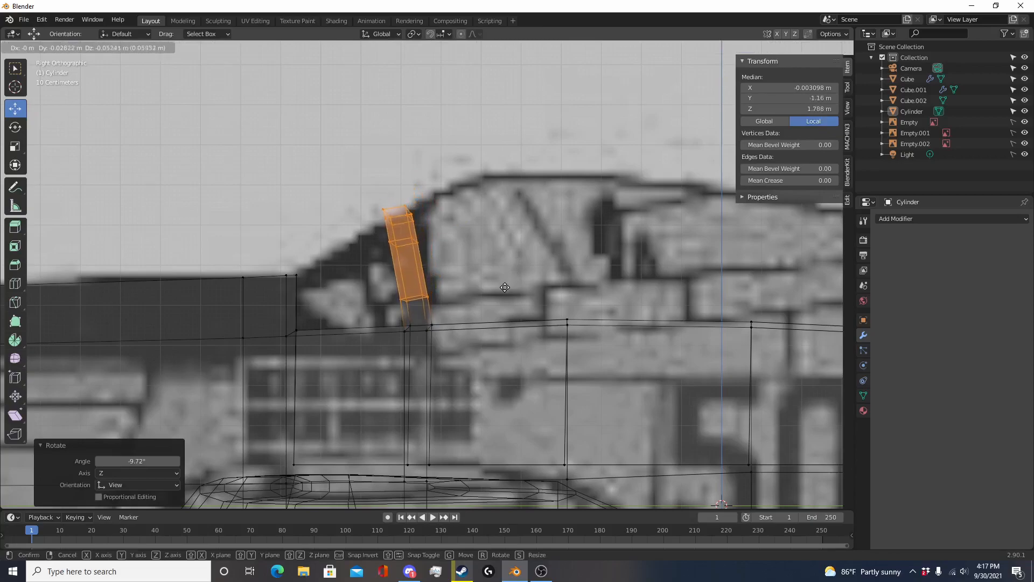
pyautogui.click(507, 285)
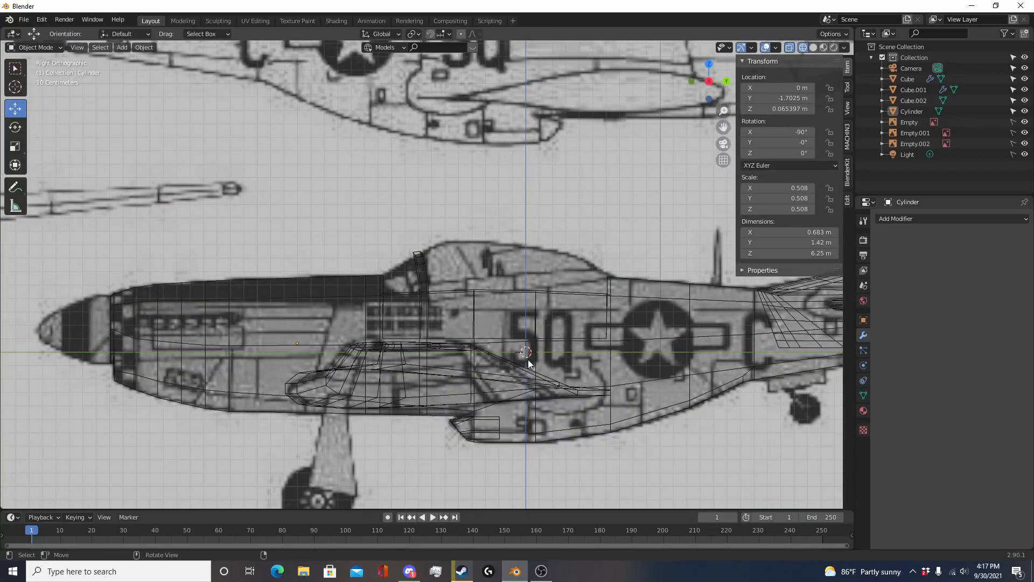
pyautogui.moveTo(527, 362); pyautogui.dragTo(226, 367, button='middle')
pyautogui.scroll(4, 387, 382)
pyautogui.click(319, 336)
pyautogui.press('Tab')
pyautogui.hotkey('alt', 'a')
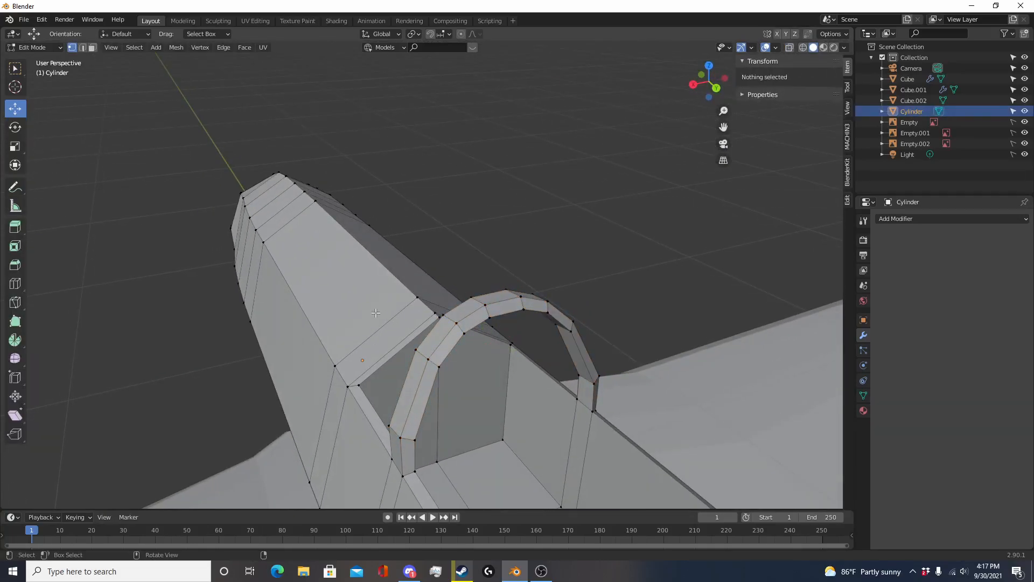
pyautogui.moveTo(355, 350); pyautogui.dragTo(428, 317, button='middle')
pyautogui.press('c')
pyautogui.click(489, 266)
pyautogui.rightClick(502, 286)
pyautogui.moveTo(362, 314); pyautogui.dragTo(282, 379, button='middle')
pyautogui.hotkey('alt', 'a')
# Step: Select the vertices at the rear end of the nose deck, just ahead of the cockpit, and lower them
pyautogui.press('c')
pyautogui.scroll(5, 377, 353)
pyautogui.click(392, 348)
pyautogui.rightClick(392, 348)
pyautogui.moveTo(392, 349); pyautogui.dragTo(484, 242, button='middle')
pyautogui.moveTo(297, 286); pyautogui.dragTo(399, 269, button='middle')
pyautogui.scroll(-1, 399, 270)
pyautogui.press('c')
pyautogui.click(383, 297)
pyautogui.moveTo(383, 299); pyautogui.dragTo(385, 382)
pyautogui.rightClick(395, 409)
pyautogui.moveTo(395, 409); pyautogui.dragTo(272, 386, button='middle')
pyautogui.moveTo(253, 346); pyautogui.dragTo(379, 250, button='middle')
pyautogui.moveTo(360, 222); pyautogui.dragTo(357, 237)
# Step: Select the single remaining high vertex at the nose deck's rear edge and lower it
pyautogui.hotkey('alt', 'a')
pyautogui.press('c')
pyautogui.click(399, 227)
pyautogui.rightClick(396, 218)
pyautogui.hotkey('alt', 'a')
pyautogui.press('c')
pyautogui.click(410, 220)
pyautogui.rightClick(410, 220)
pyautogui.moveTo(402, 181); pyautogui.dragTo(404, 197)
# Step: Raise the nose deck's rear vertices by about 0.085 m in side view to meet the blueprint's cowling line
pyautogui.press('Tab')
pyautogui.moveTo(480, 282); pyautogui.dragTo(381, 323, button='middle')
pyautogui.press('Tab')
pyautogui.press('KP_3')
pyautogui.hotkey('shift', 'z')
pyautogui.hotkey('alt', 'a')
pyautogui.press('c')
pyautogui.scroll(-8, 572, 280)
pyautogui.click(571, 277)
pyautogui.rightClick(571, 277)
pyautogui.moveTo(580, 242); pyautogui.dragTo(593, 201)
# Step: Select the next upper cowling vertices toward the nose and raise them slightly to follow the blueprint's top line
pyautogui.scroll(-2, 590, 207)
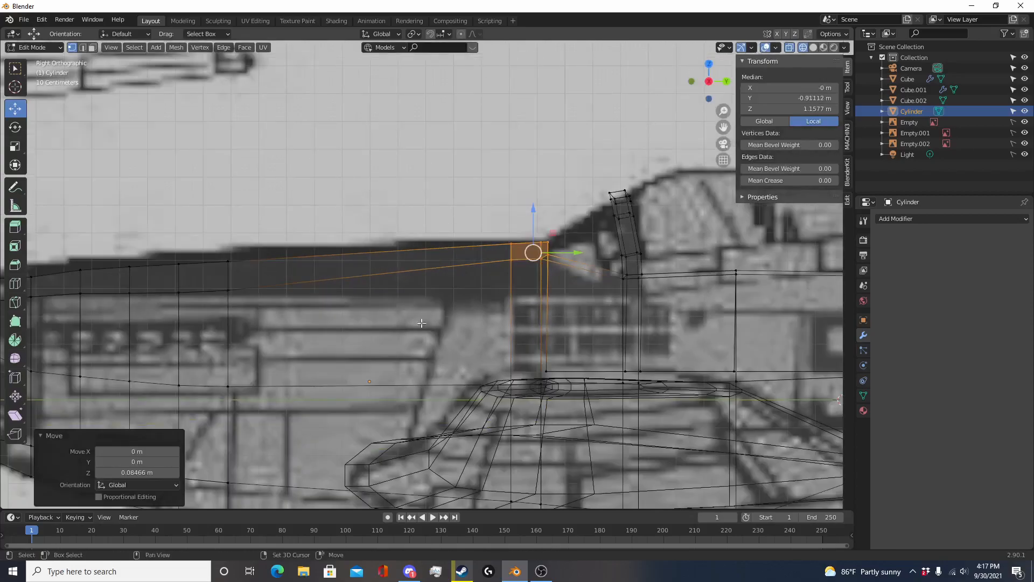
pyautogui.keyDown('shift'); pyautogui.moveTo(468, 243); pyautogui.dragTo(619, 230, button='middle'); pyautogui.keyUp('shift')
pyautogui.hotkey('alt', 'a')
pyautogui.press('c')
pyautogui.moveTo(378, 264); pyautogui.dragTo(232, 267)
pyautogui.rightClick(232, 267)
pyautogui.moveTo(303, 230); pyautogui.dragTo(307, 221)
# Step: Inspect the forward cowling's upper outline against the side blueprint
pyautogui.keyDown('shift'); pyautogui.moveTo(390, 243); pyautogui.dragTo(585, 242, button='middle'); pyautogui.keyUp('shift')
pyautogui.scroll(2, 585, 242)
pyautogui.hotkey('alt', 'a')
pyautogui.press('c')
pyautogui.moveTo(359, 286); pyautogui.dragTo(361, 231)
pyautogui.rightClick(355, 255)
pyautogui.press('Tab')
pyautogui.scroll(-4, 597, 373)
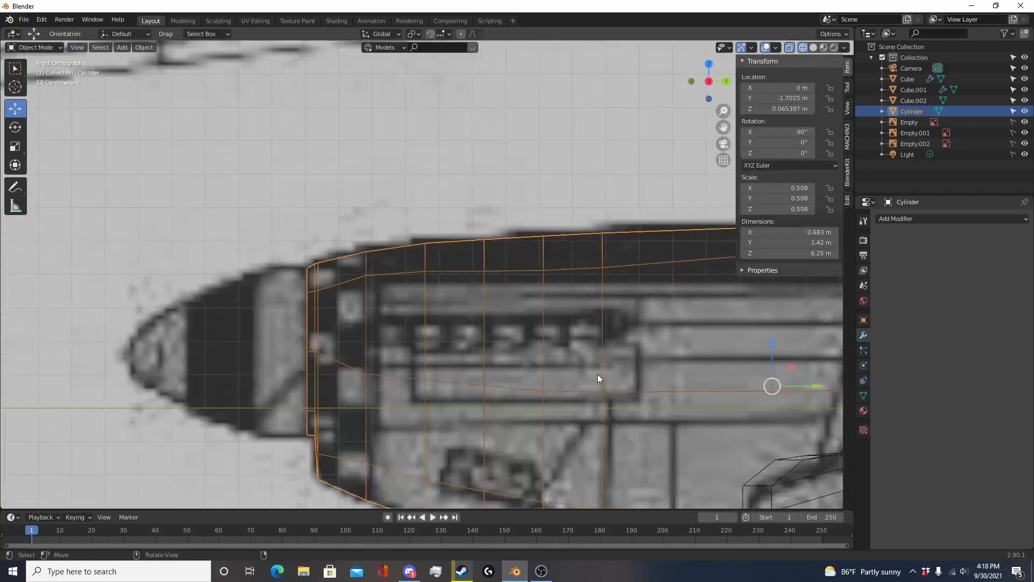
# Step: Add an edge loop to the segment above the upper side bend on each side of the hoop, slid 0.5 toward the bend
pyautogui.moveTo(613, 382); pyautogui.dragTo(424, 373, button='middle')
pyautogui.press('Tab')
pyautogui.scroll(1, 423, 373)
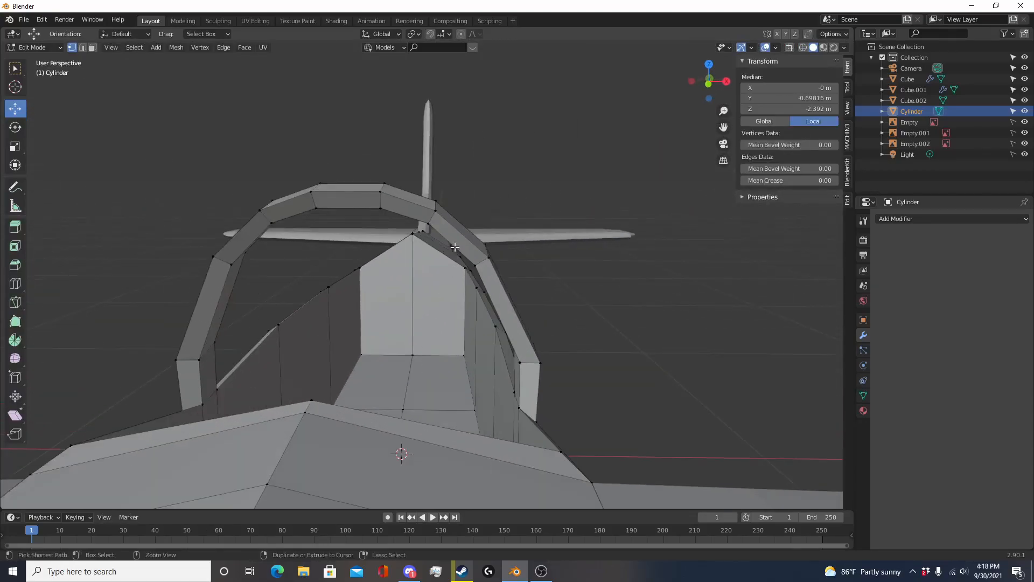
pyautogui.hotkey('ctrl', 'r')
pyautogui.click(462, 232)
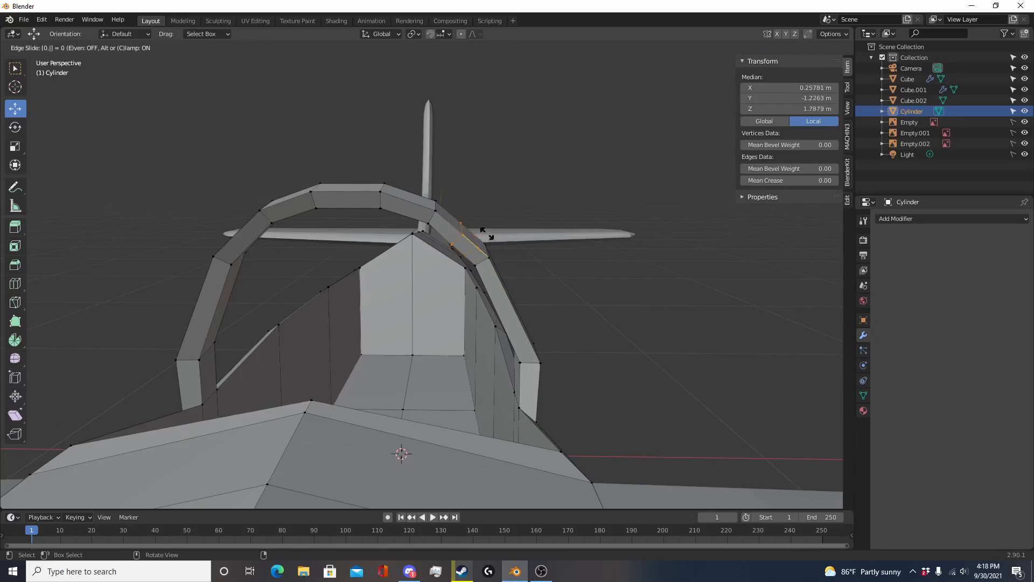
pyautogui.press('Return')
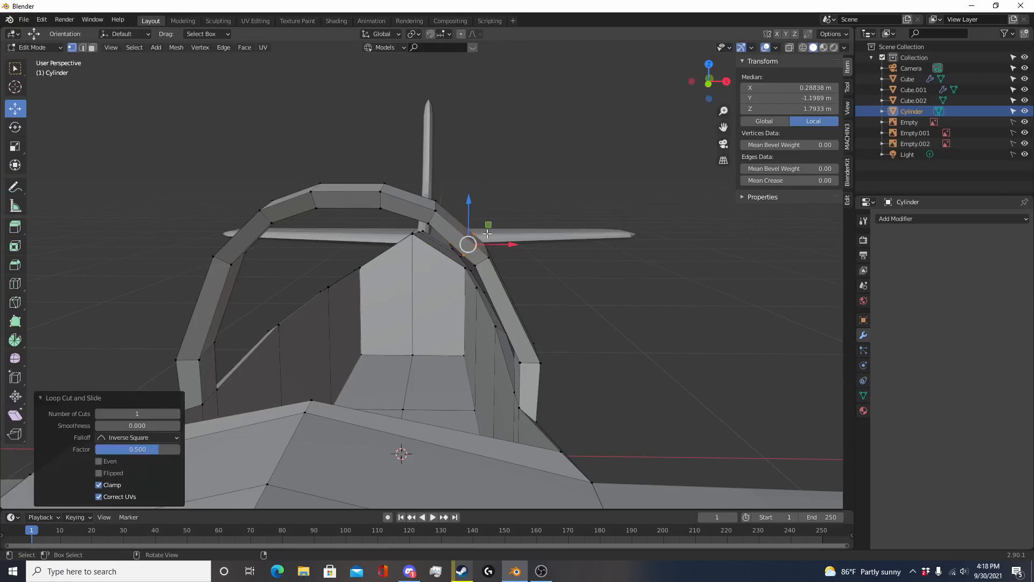
pyautogui.hotkey('ctrl', 'r')
pyautogui.click(243, 245)
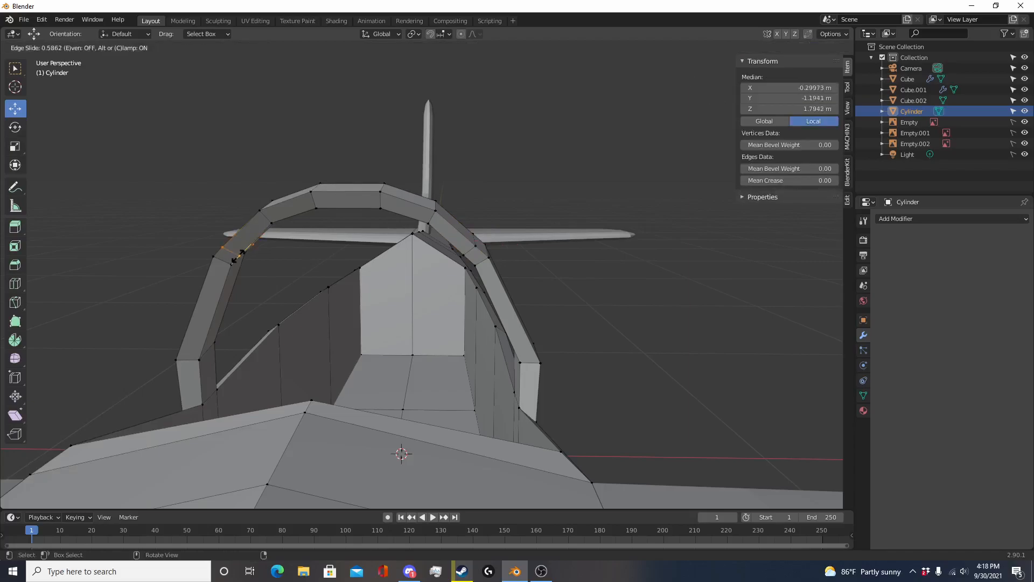
pyautogui.press('Return')
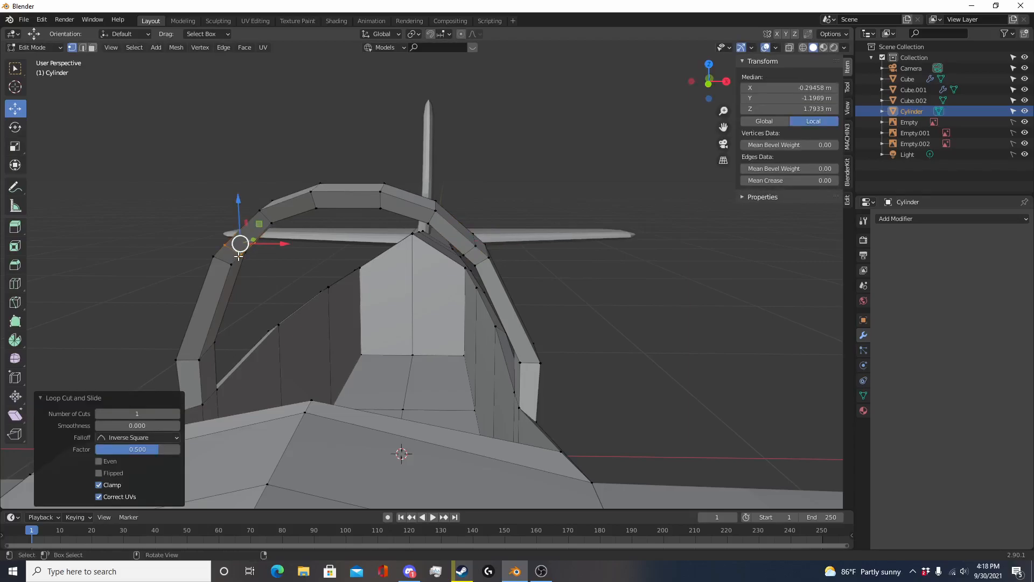
# Step: Select the small front face beside each new hoop loop and extrude both forward by about 0.307 m as windshield struts
pyautogui.click(92, 47)
pyautogui.moveTo(240, 180); pyautogui.dragTo(192, 286, button='middle')
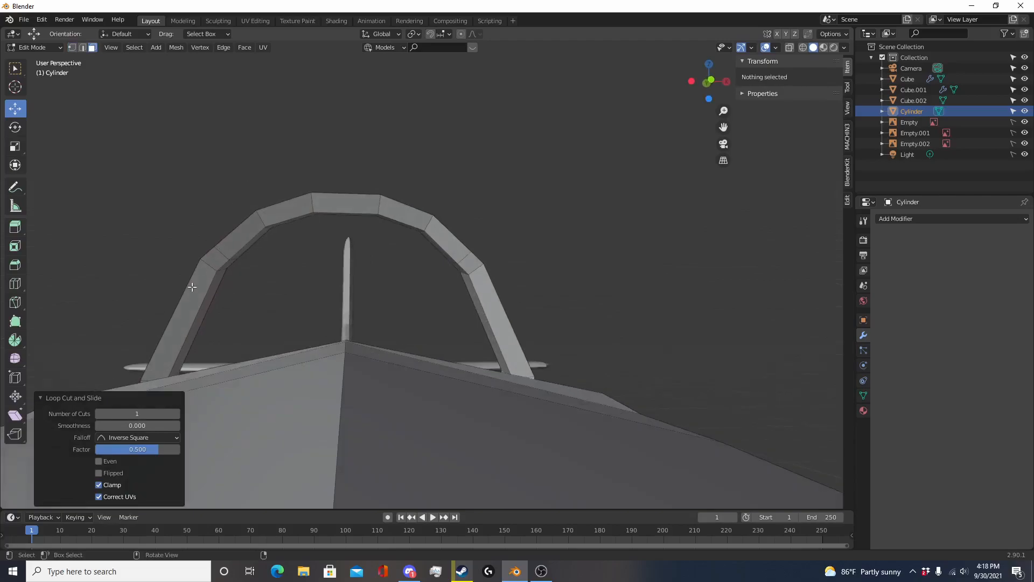
pyautogui.click(212, 259)
pyautogui.keyDown('shift'); pyautogui.click(478, 266); pyautogui.keyUp('shift')
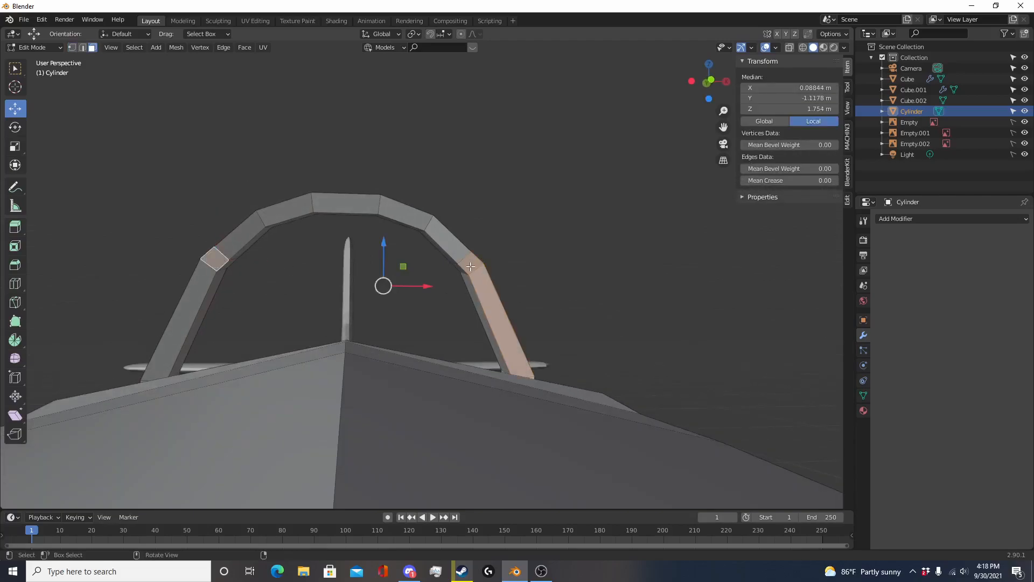
pyautogui.click(471, 266)
pyautogui.keyDown('shift'); pyautogui.click(211, 260); pyautogui.keyUp('shift')
pyautogui.moveTo(434, 335); pyautogui.dragTo(529, 268, button='middle')
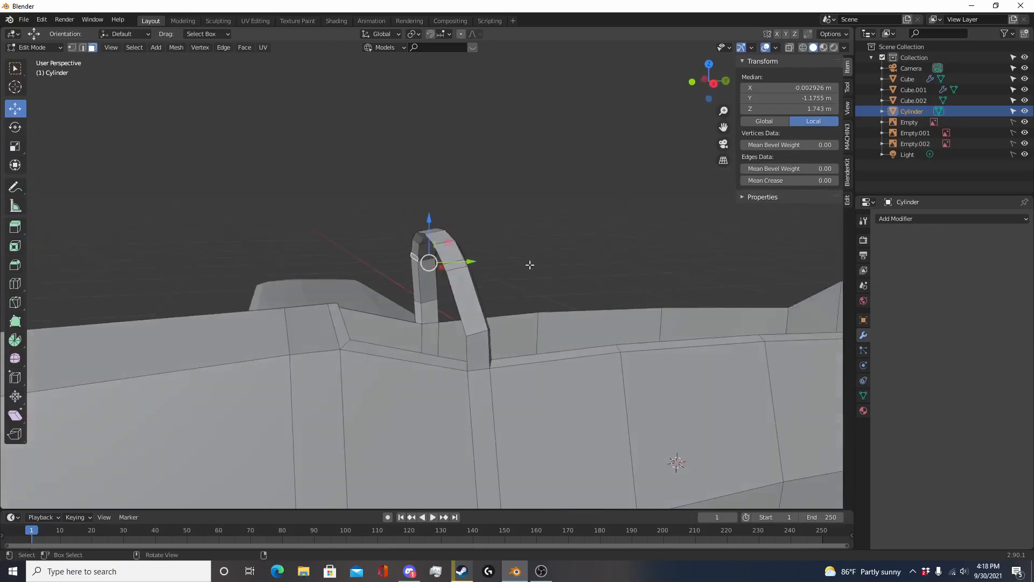
pyautogui.press('e')
pyautogui.click(404, 287)
# Step: Move the struts' front ends -0.039 m in Y and 0.05 m in Z to reach the cowling in side view
pyautogui.press('KP_3')
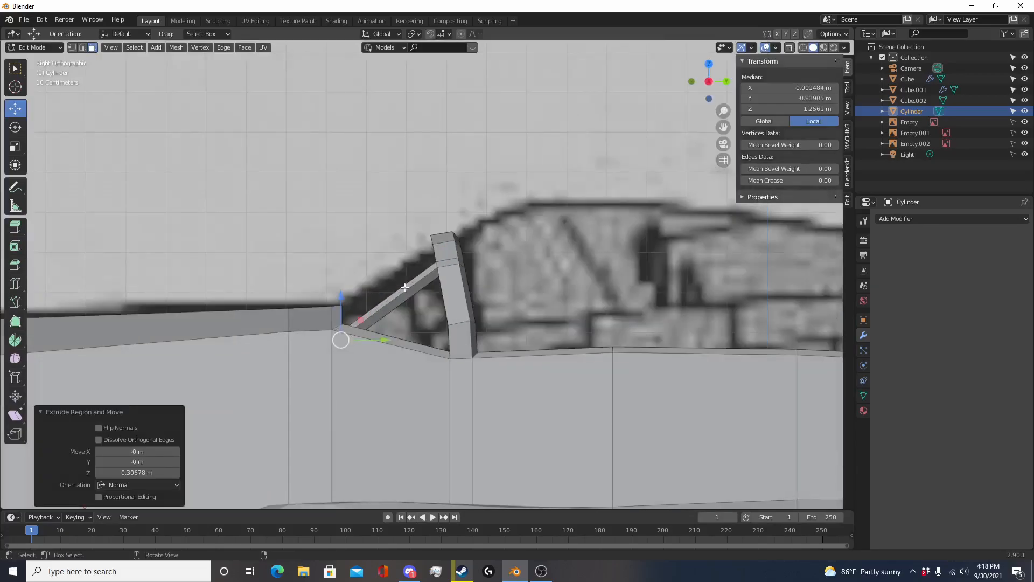
pyautogui.press('g')
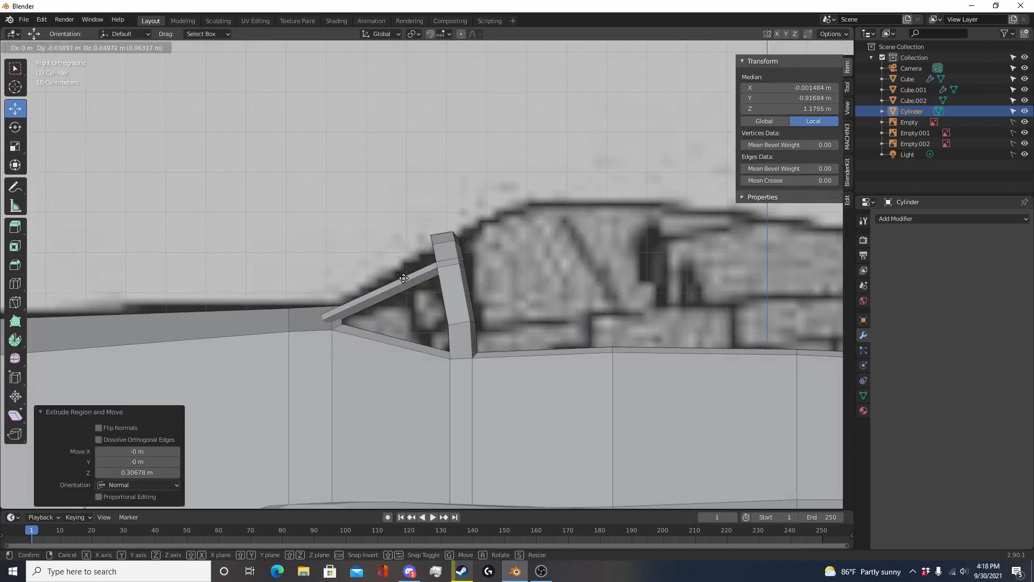
pyautogui.click(404, 278)
pyautogui.hotkey('alt', 'z')
pyautogui.scroll(4, 404, 327)
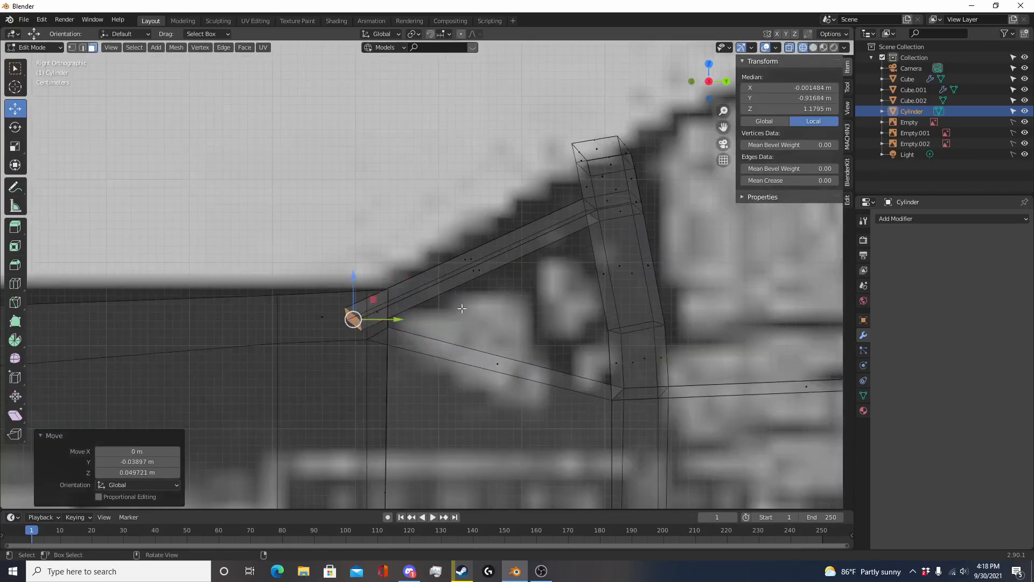
# Step: Try to add an edge loop near the hoop end of one windshield strut and raise it by about 0.016 m
pyautogui.click(539, 246)
pyautogui.hotkey('ctrl', 'r')
pyautogui.click(552, 230)
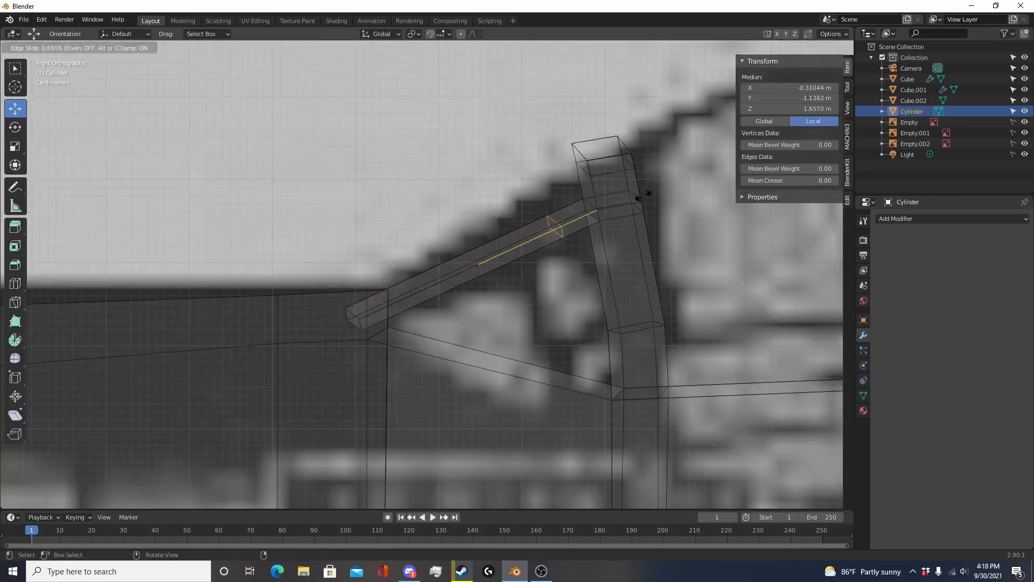
pyautogui.click(648, 194)
pyautogui.moveTo(560, 183); pyautogui.dragTo(565, 169)
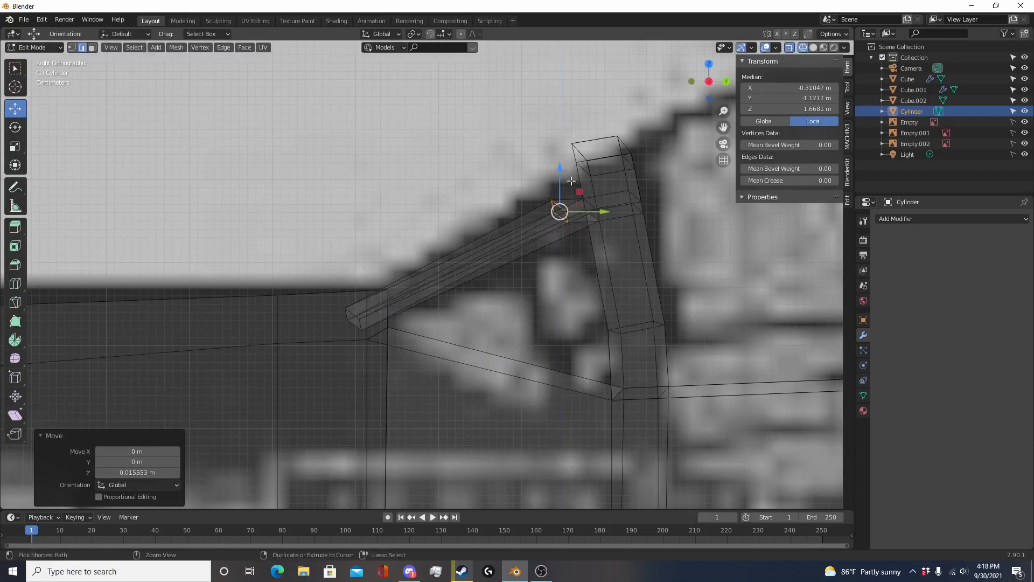
pyautogui.hotkey('ctrl', 'z')
pyautogui.press('3')
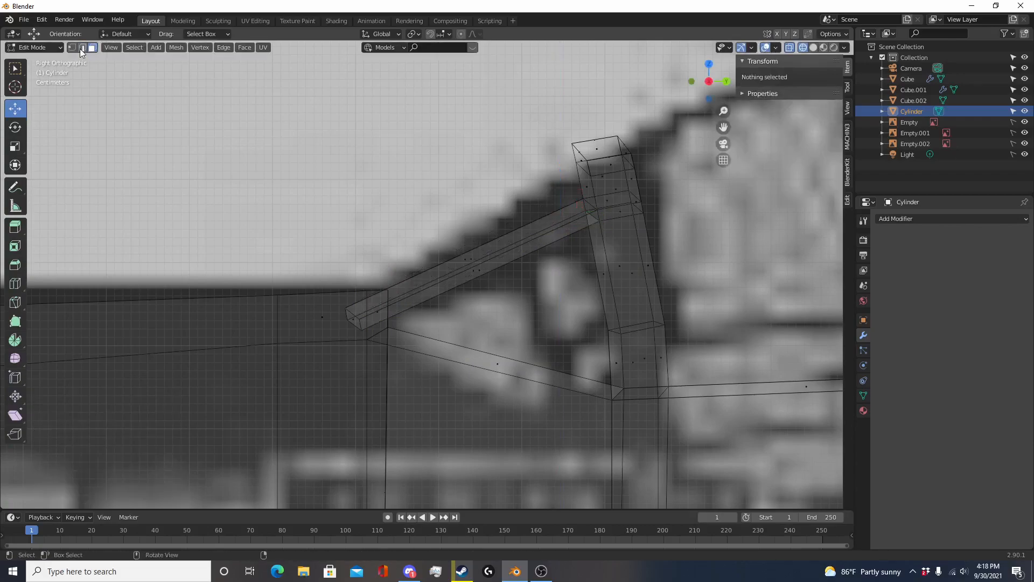
# Step: Select the hoop's front-side vertices in side view and flatten them with a Y scale of 0
pyautogui.keyDown('shift'); pyautogui.moveTo(603, 245); pyautogui.dragTo(486, 230, button='middle'); pyautogui.keyUp('shift')
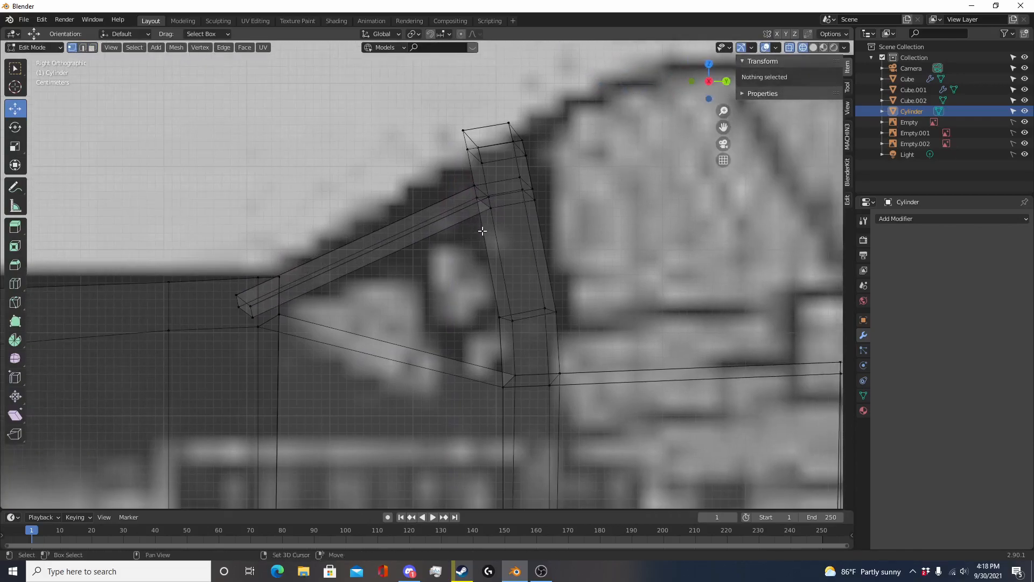
pyautogui.press('a')
pyautogui.hotkey('shift', 'z')
pyautogui.moveTo(435, 271); pyautogui.dragTo(604, 270, button='middle')
pyautogui.hotkey('alt', 'a')
pyautogui.moveTo(404, 201); pyautogui.dragTo(491, 264, button='middle')
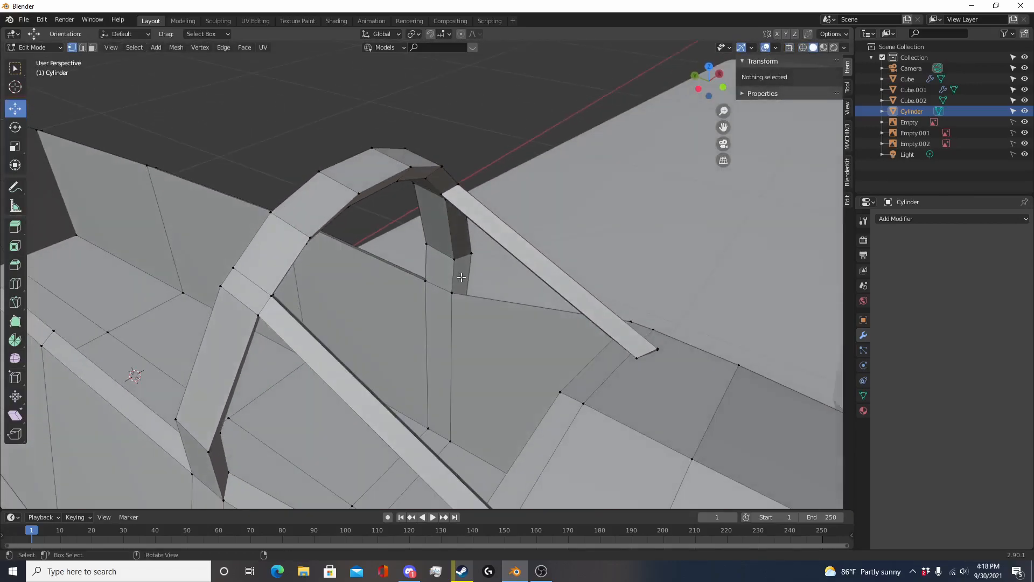
pyautogui.press('KP_3')
pyautogui.press('c')
pyautogui.click(472, 406)
pyautogui.moveTo(473, 405); pyautogui.dragTo(477, 308)
pyautogui.moveTo(472, 253); pyautogui.dragTo(454, 146)
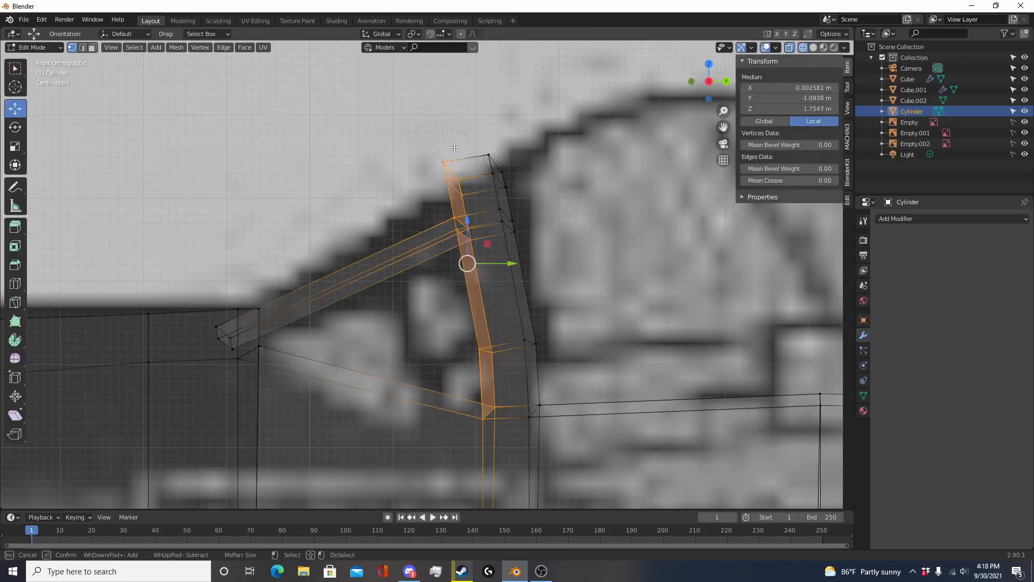
pyautogui.press('Escape')
pyautogui.scroll(-4, 474, 390)
pyautogui.press('s')
pyautogui.press('y')
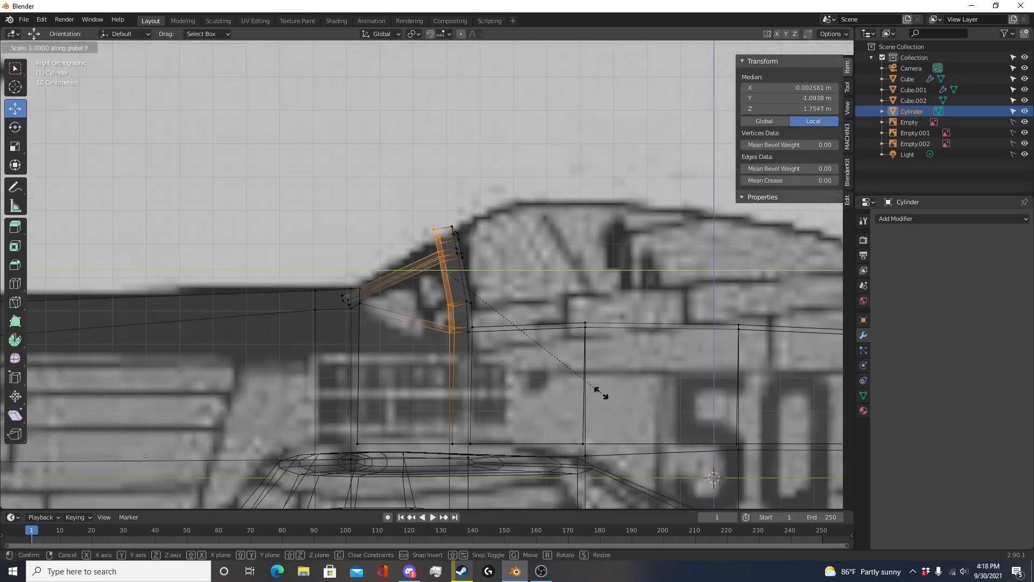
pyautogui.press('Return')
# Step: Shift the flattened front edge rearward and rotate it by -6.56° to lean with the blueprint's windshield frame
pyautogui.scroll(5, 544, 286)
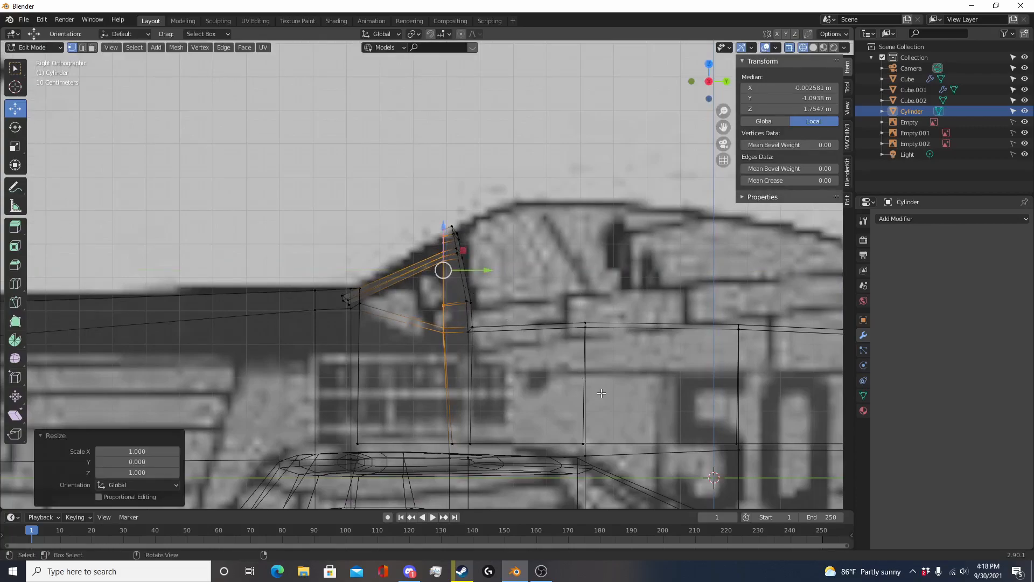
pyautogui.moveTo(506, 265); pyautogui.dragTo(522, 265)
pyautogui.press('r')
pyautogui.click(524, 257)
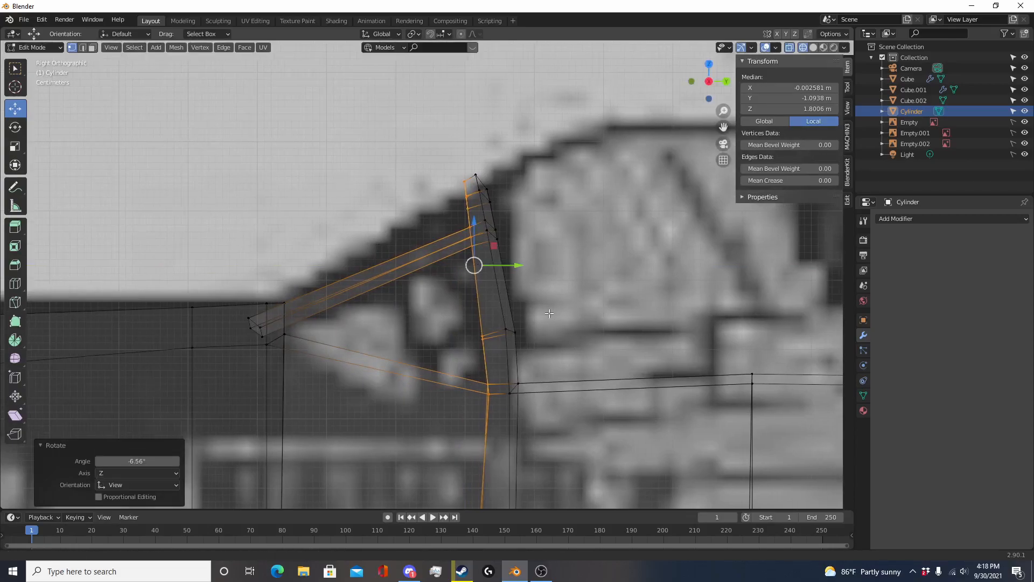
pyautogui.keyDown('shift'); pyautogui.moveTo(555, 316); pyautogui.dragTo(529, 316, button='middle'); pyautogui.keyUp('shift')
# Step: Select the hoop's rear-side vertices in side view and flatten them with a Y scale of 0
pyautogui.hotkey('alt', 'a')
pyautogui.press('c')
pyautogui.click(496, 390)
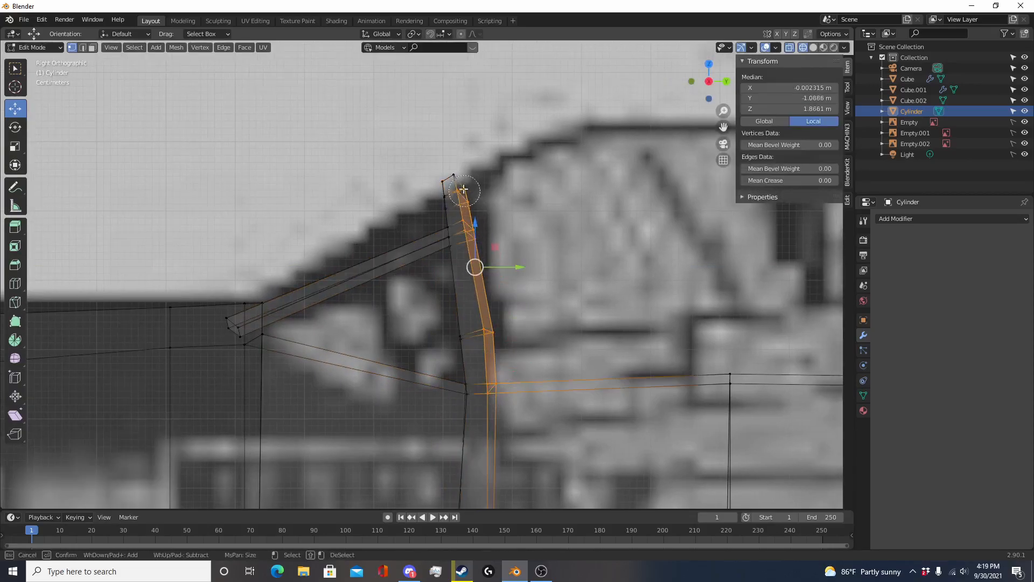
pyautogui.press('s')
pyautogui.press('y')
pyautogui.press('0')
pyautogui.press('Return')
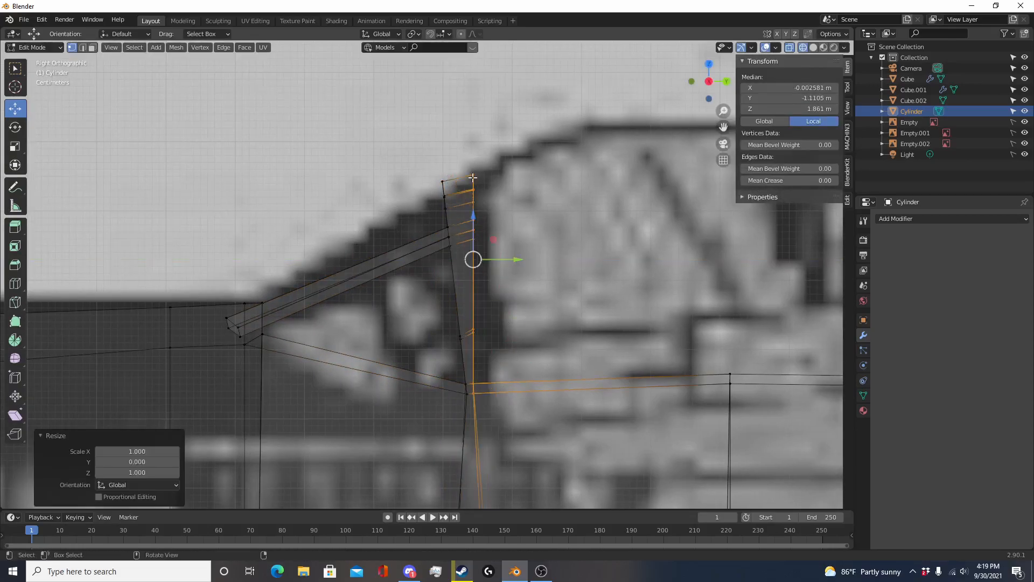
# Step: Rotate and reposition the flattened rear edge, finishing with a 2.47° rotation, to run alongside the hoop's front edge
pyautogui.press('r')
pyautogui.click(563, 298)
pyautogui.press('g')
pyautogui.press('z')
pyautogui.click(565, 302)
pyautogui.press('r')
pyautogui.click(562, 303)
pyautogui.press('g')
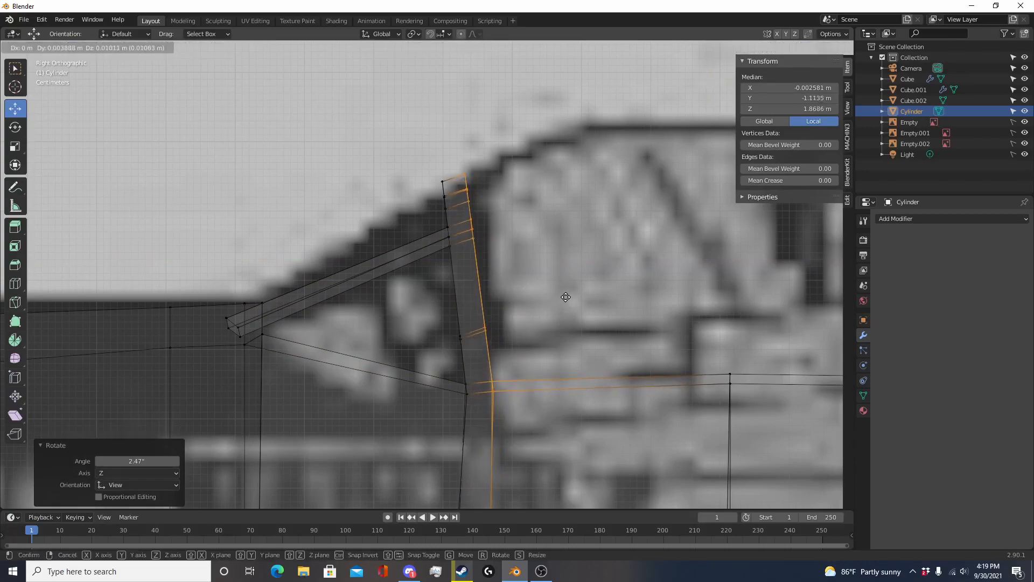
pyautogui.click(569, 309)
# Step: Select the top vertices of the cockpit recess's front wall and lower them slightly
pyautogui.press('Tab')
pyautogui.scroll(-5, 550, 314)
pyautogui.hotkey('alt', 'z')
pyautogui.moveTo(328, 347); pyautogui.dragTo(248, 316, button='middle')
pyautogui.scroll(5, 365, 416)
pyautogui.press('Tab')
pyautogui.hotkey('alt', 'a')
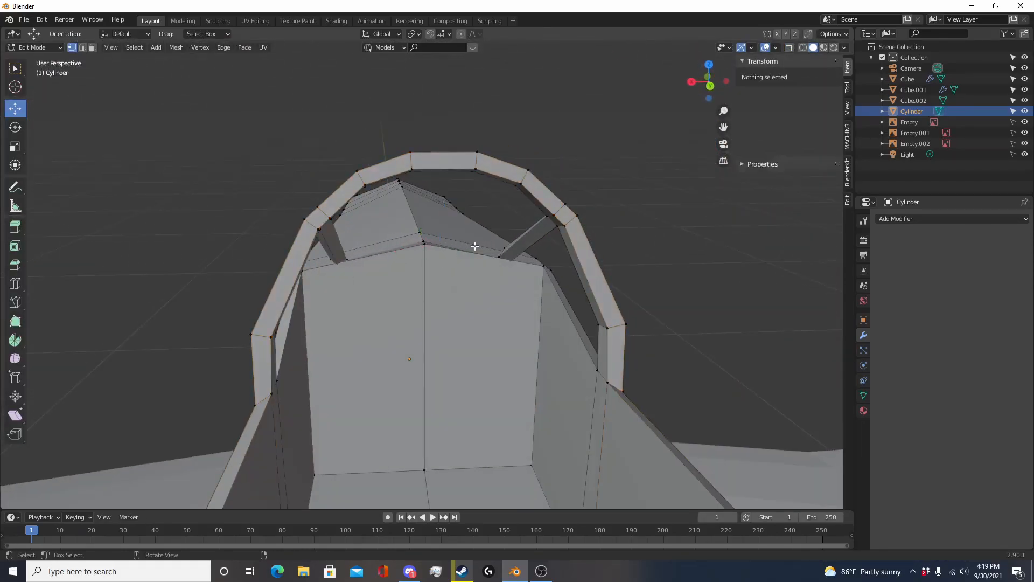
pyautogui.click(420, 254)
pyautogui.moveTo(420, 254); pyautogui.dragTo(357, 225, button='middle')
pyautogui.keyDown('shift'); pyautogui.click(324, 292); pyautogui.keyUp('shift')
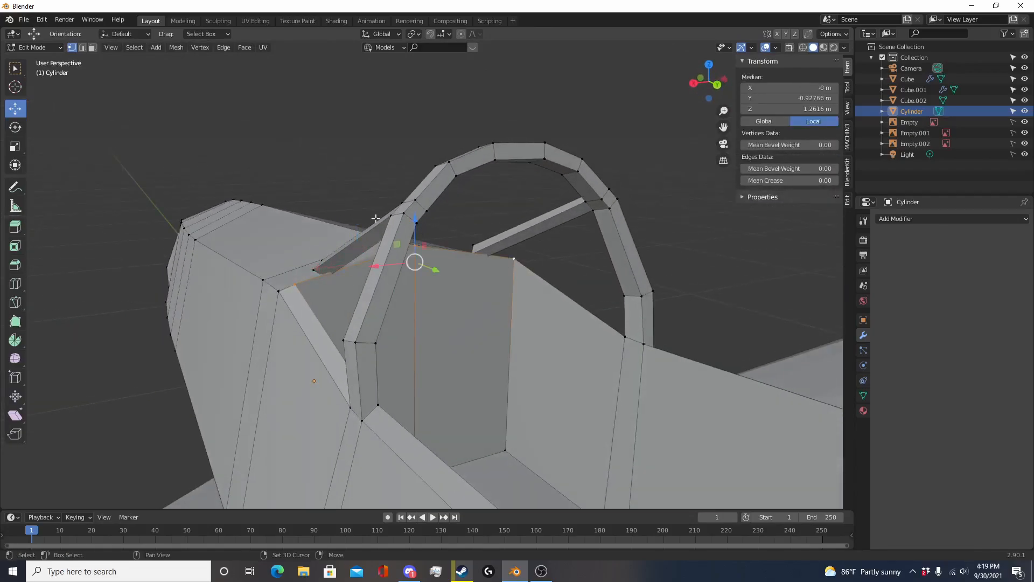
pyautogui.moveTo(416, 222); pyautogui.dragTo(421, 232)
# Step: Select the front end of one windshield strut and lower it by about 0.021 m into the cowling
pyautogui.press('Tab')
pyautogui.moveTo(350, 286); pyautogui.dragTo(439, 300, button='middle')
pyautogui.press('Tab')
pyautogui.hotkey('shift', 'z')
pyautogui.hotkey('alt', 'a')
pyautogui.press('c')
pyautogui.click(416, 323)
pyautogui.press('Escape')
pyautogui.hotkey('shift', 'z')
pyautogui.moveTo(415, 284); pyautogui.dragTo(416, 305)
# Step: Try to add a loop cut to one windshield strut in side view and slide it toward the strut's front end
pyautogui.press('KP_3')
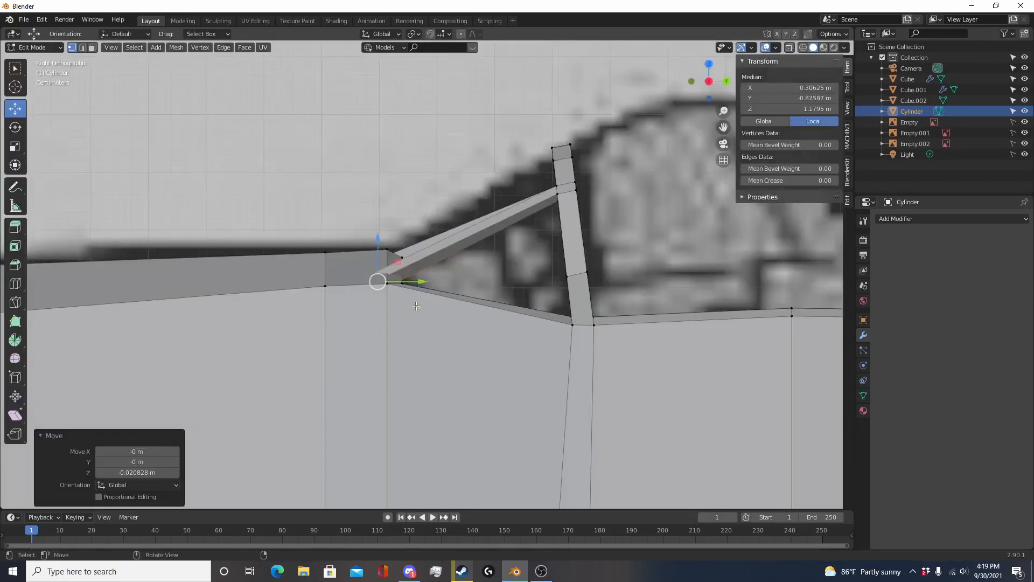
pyautogui.scroll(4, 416, 304)
pyautogui.hotkey('shift', 'z')
pyautogui.hotkey('alt', 'a')
pyautogui.hotkey('ctrl', 'r')
pyautogui.click(418, 240)
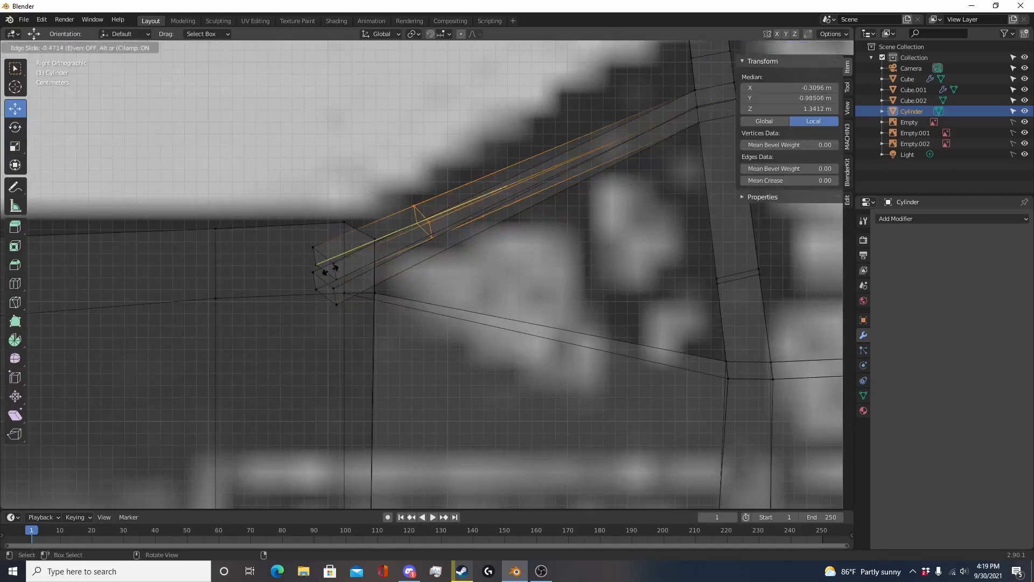
pyautogui.click(340, 264)
pyautogui.hotkey('ctrl', 'z')
# Step: Add a centred loop cut to each of the two windshield struts and select both loops
pyautogui.hotkey('ctrl', 'r')
pyautogui.click(509, 186)
pyautogui.rightClick(509, 186)
pyautogui.hotkey('alt', 'a')
pyautogui.hotkey('ctrl', 'r')
pyautogui.click(510, 195)
pyautogui.rightClick(510, 196)
pyautogui.moveTo(520, 207); pyautogui.dragTo(494, 154)
pyautogui.rightClick(494, 155)
pyautogui.scroll(-6, 515, 218)
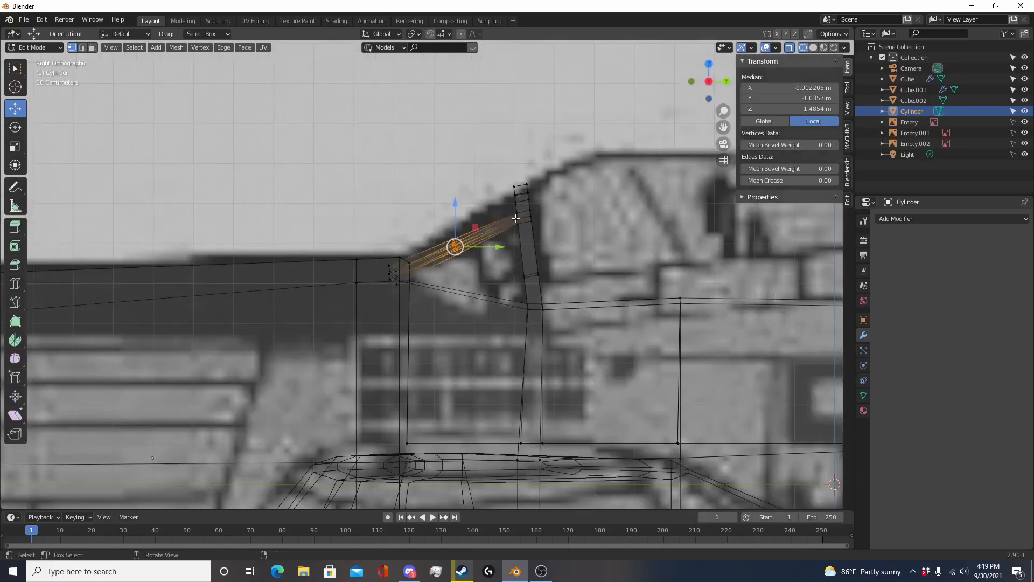
# Step: Move both struts' selected loops forward and down to where the struts meet the cowling
pyautogui.moveTo(456, 205); pyautogui.dragTo(456, 194)
pyautogui.hotkey('shift', 'z')
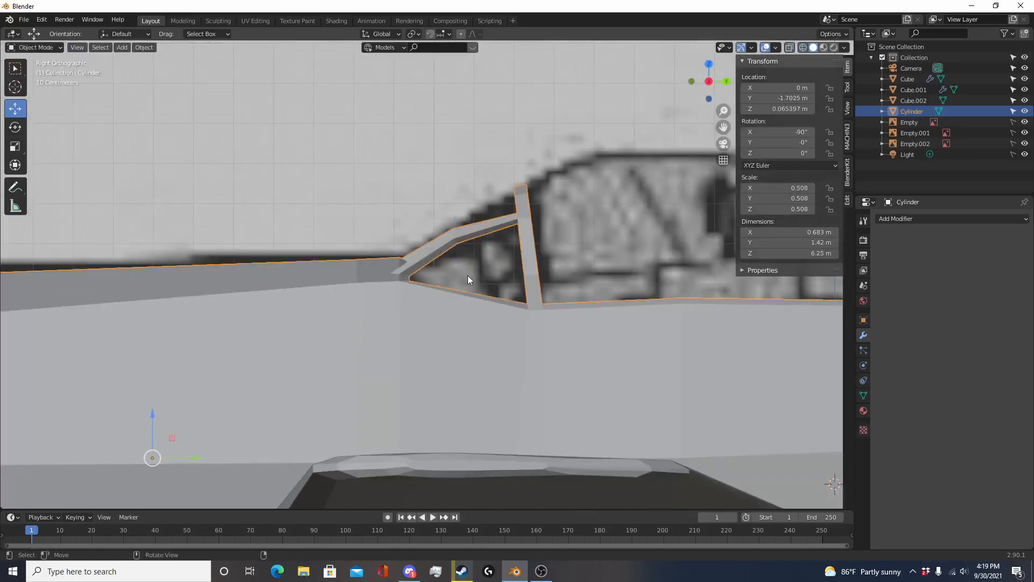
pyautogui.press('g')
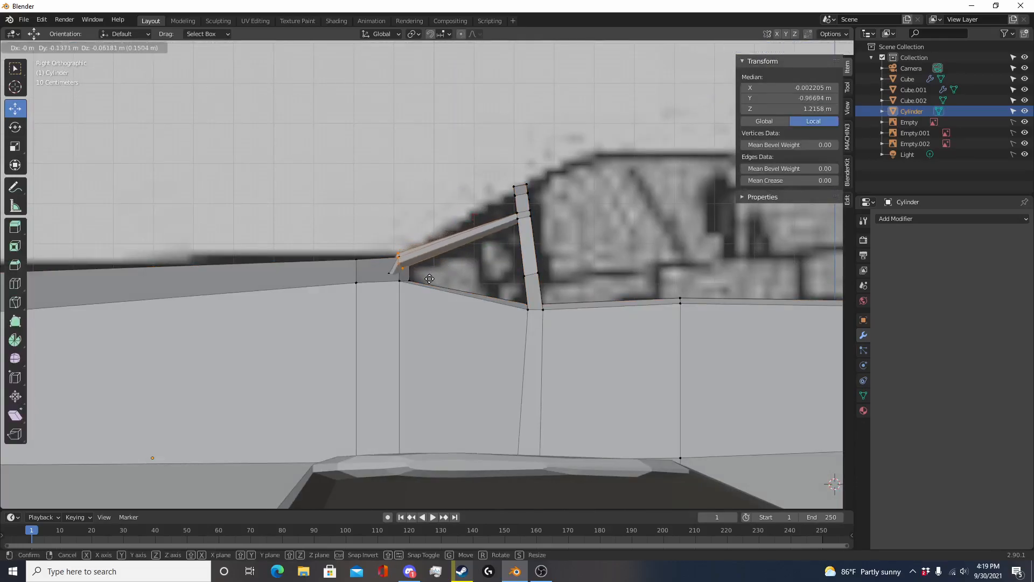
pyautogui.click(436, 280)
pyautogui.press('Tab')
pyautogui.hotkey('shift', 'z')
pyautogui.scroll(4, 437, 292)
pyautogui.scroll(-4, 439, 294)
pyautogui.hotkey('shift', 'z')
pyautogui.hotkey('alt', 'a')
# Step: Select the front ends of both struts and scale them along X to bring them closer together
pyautogui.moveTo(440, 303); pyautogui.dragTo(575, 390, button='middle')
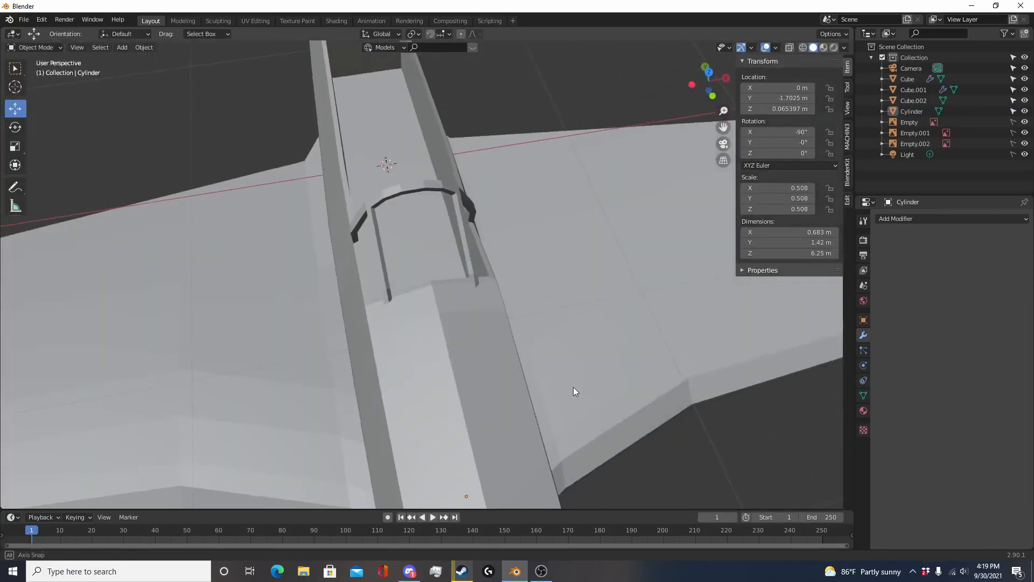
pyautogui.press('Tab')
pyautogui.hotkey('shift', 'z')
pyautogui.moveTo(520, 352); pyautogui.dragTo(389, 273, button='middle')
pyautogui.scroll(4, 504, 363)
pyautogui.moveTo(390, 310); pyautogui.dragTo(366, 262)
pyautogui.moveTo(361, 268)
pyautogui.mouseDown(button='middle')
pyautogui.moveTo(287, 312)
pyautogui.moveTo(331, 376)
pyautogui.mouseUp(button='middle')
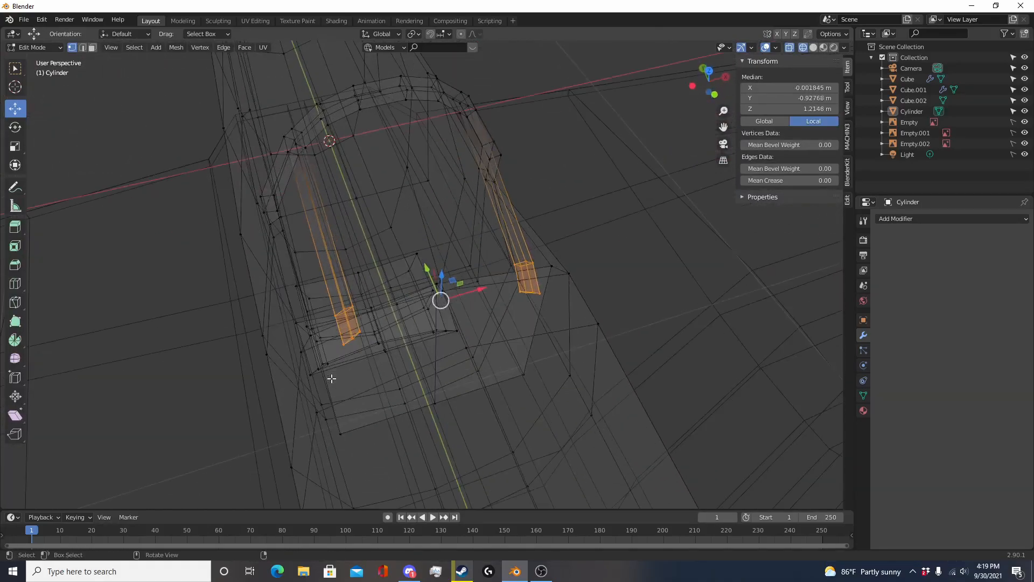
pyautogui.hotkey('shift', 'z')
pyautogui.press('KP_7')
pyautogui.press('s')
pyautogui.press('x')
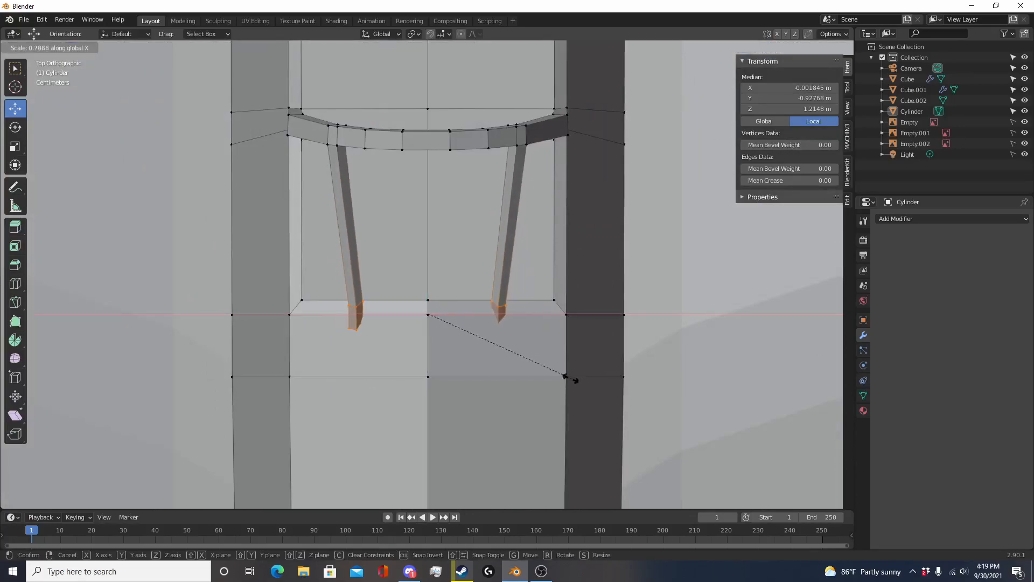
pyautogui.click(551, 383)
pyautogui.press('Tab')
pyautogui.moveTo(591, 421)
pyautogui.mouseDown(button='middle')
pyautogui.moveTo(558, 364)
pyautogui.moveTo(482, 370)
pyautogui.mouseUp(button='middle')
# Step: Select each strut's front tip separately in top view and nudge it slightly sideways
pyautogui.press('Tab')
pyautogui.hotkey('shift', 'z')
pyautogui.hotkey('shift', 'z')
pyautogui.press('KP_7')
pyautogui.hotkey('alt', 'a')
pyautogui.press('c')
pyautogui.click(485, 331)
pyautogui.moveTo(515, 324); pyautogui.dragTo(509, 325)
pyautogui.hotkey('alt', 'a')
pyautogui.press('c')
pyautogui.click(365, 325)
pyautogui.moveTo(402, 327); pyautogui.dragTo(404, 327)
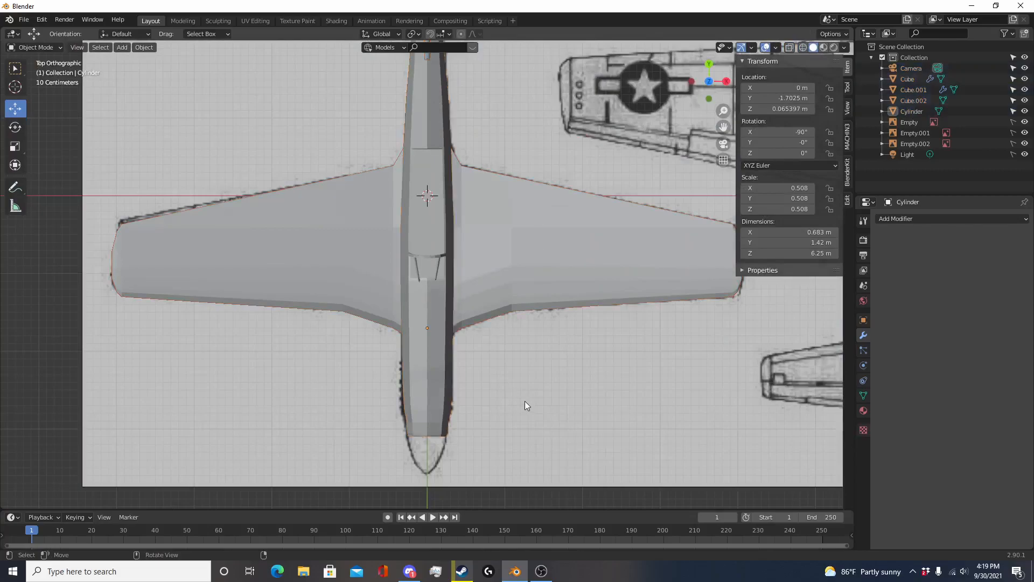
# Step: Add an 8-vertex mesh cylinder and rotate it 90° in side view so it lies along the fuselage
pyautogui.moveTo(526, 409); pyautogui.dragTo(529, 319, button='middle')
pyautogui.press('KP_3')
pyautogui.scroll(5, 537, 299)
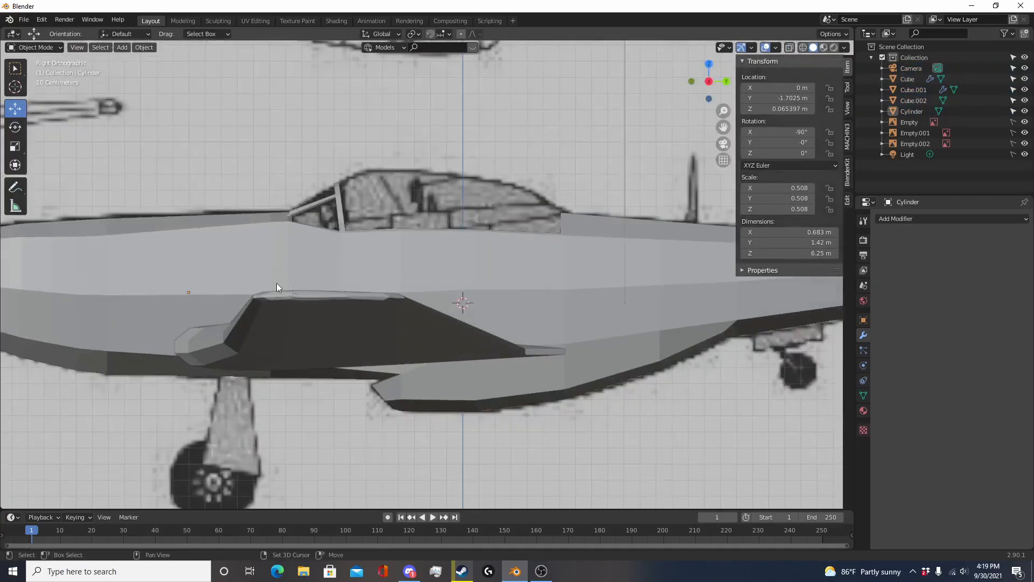
pyautogui.keyDown('shift'); pyautogui.moveTo(293, 285); pyautogui.dragTo(526, 287, button='middle'); pyautogui.keyUp('shift')
pyautogui.keyDown('shift'); pyautogui.moveTo(192, 268); pyautogui.dragTo(293, 295, button='middle'); pyautogui.keyUp('shift')
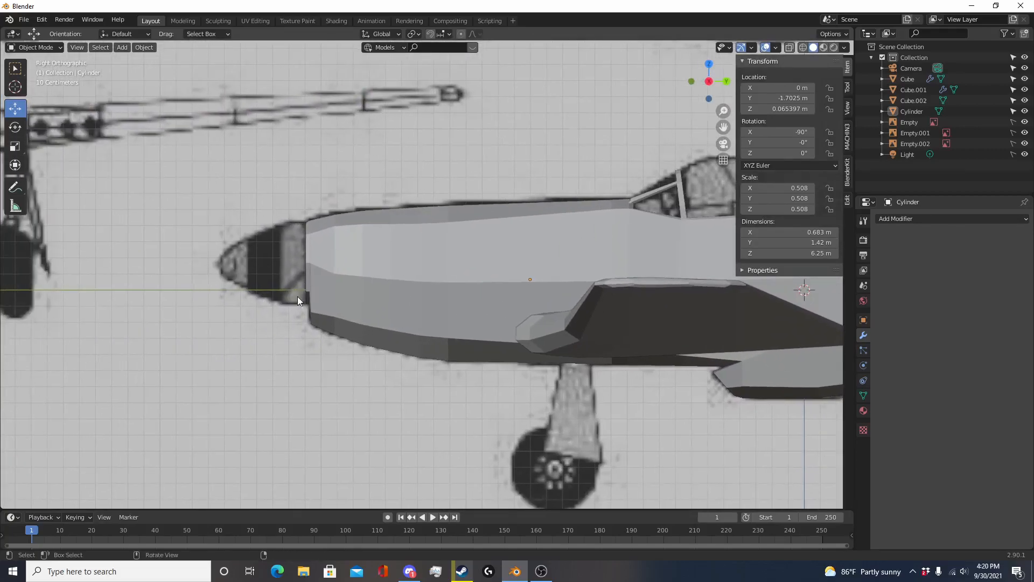
pyautogui.scroll(-3, 373, 322)
pyautogui.hotkey('shift', 'a')
pyautogui.moveTo(343, 335)
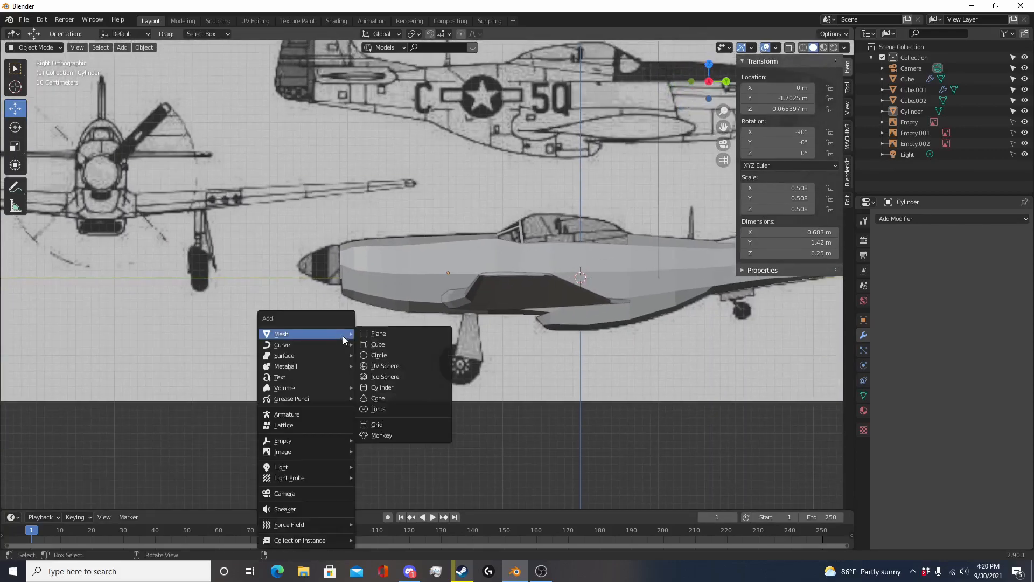
pyautogui.click(399, 387)
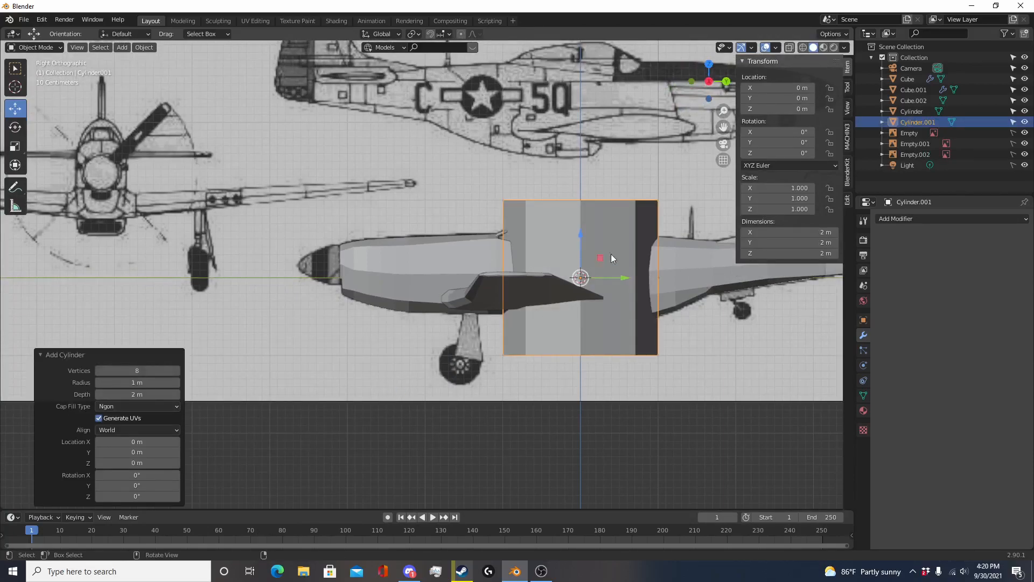
pyautogui.click(627, 254)
pyautogui.keyDown('shift'); pyautogui.moveTo(627, 254); pyautogui.dragTo(525, 317, button='middle'); pyautogui.keyUp('shift')
pyautogui.click(521, 377)
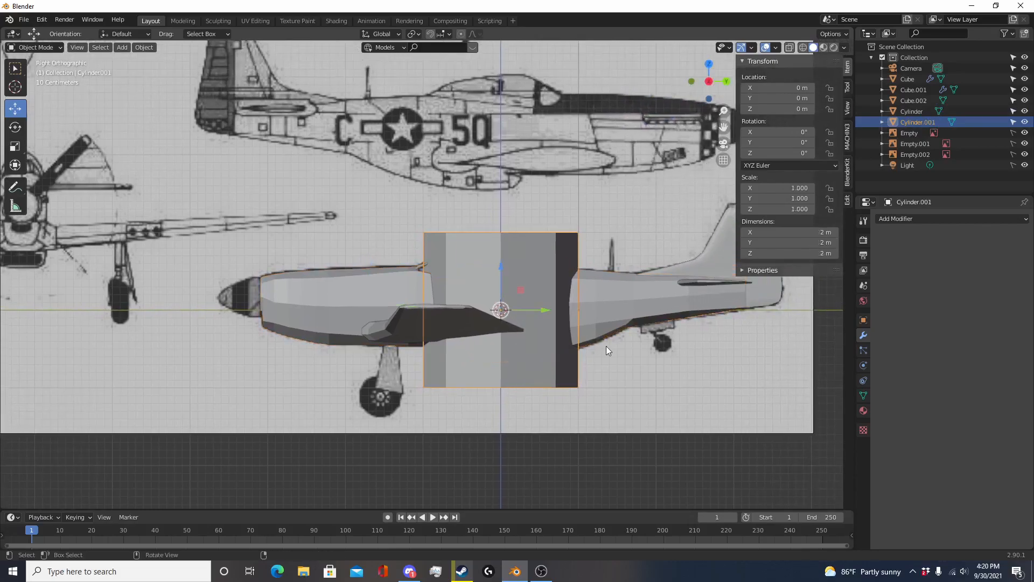
pyautogui.write('r90')
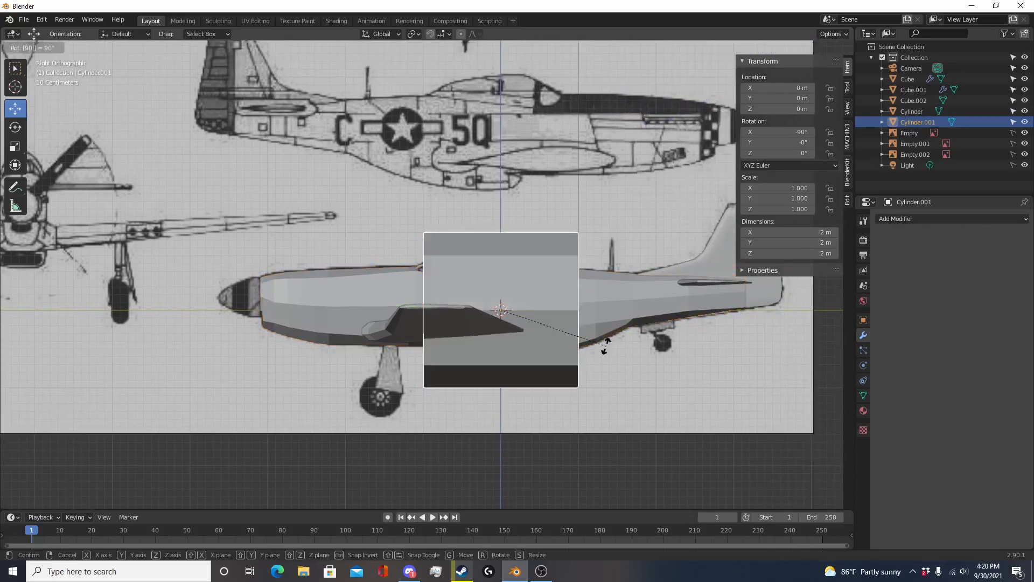
pyautogui.press('Return')
# Step: Move the cylinder to the plane's nose and scale it by 0.244 to roughly the spinner's size
pyautogui.press('r')
pyautogui.click(363, 328)
pyautogui.keyDown('shift'); pyautogui.moveTo(441, 346); pyautogui.dragTo(586, 352, button='middle'); pyautogui.keyUp('shift')
pyautogui.press('s')
pyautogui.click(395, 343)
pyautogui.scroll(6, 393, 338)
pyautogui.press('s')
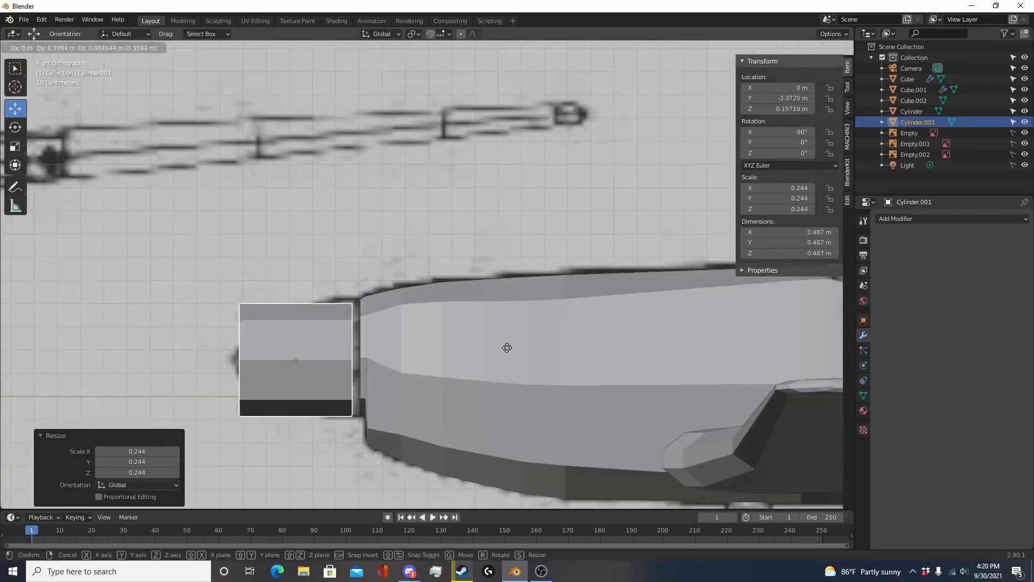
pyautogui.click(489, 356)
# Step: Refine the cylinder's position and size against the side blueprint to match the spinner's base, ending at scale 0.247
pyautogui.keyDown('shift'); pyautogui.moveTo(489, 355); pyautogui.dragTo(580, 293, button='middle'); pyautogui.keyUp('shift')
pyautogui.scroll(4, 580, 294)
pyautogui.press('g')
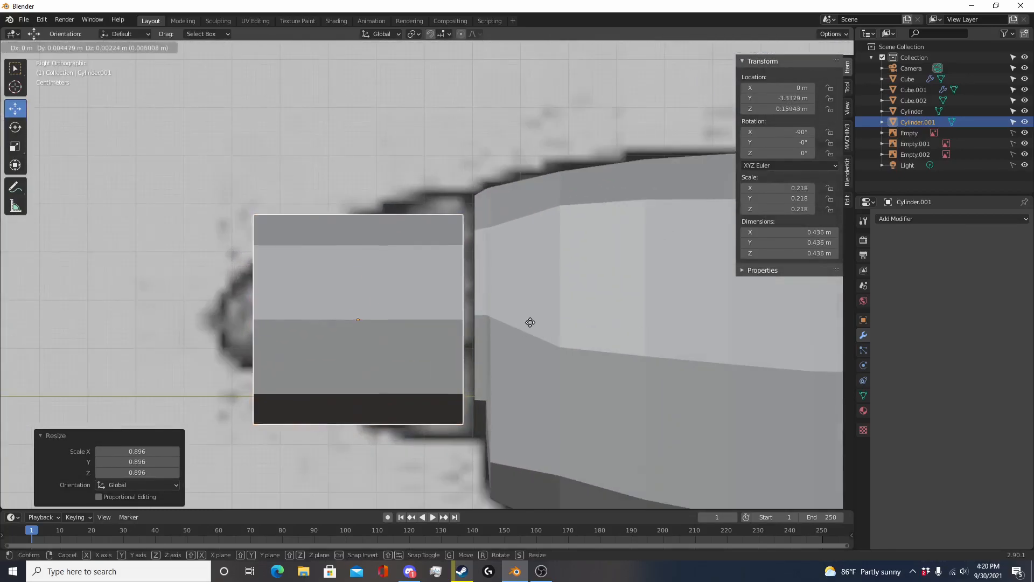
pyautogui.click(544, 318)
pyautogui.press('s')
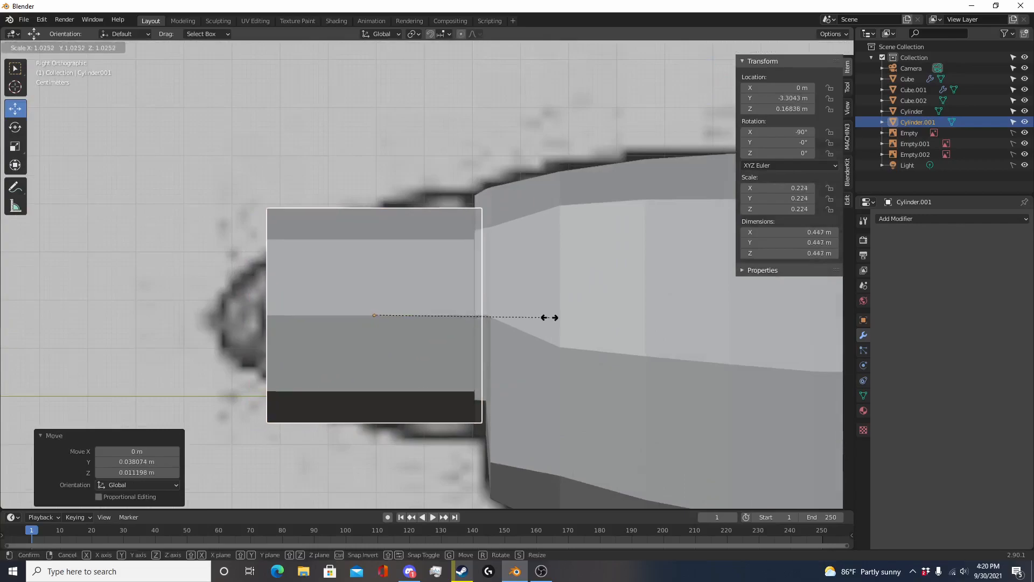
pyautogui.click(563, 317)
pyautogui.press('g')
pyautogui.click(553, 321)
# Step: Move the cylinder slightly back toward the cowling, to a Y location of -3.331 m, to narrow the gap behind it
pyautogui.moveTo(553, 323); pyautogui.dragTo(530, 356, button='middle')
pyautogui.keyDown('shift'); pyautogui.moveTo(606, 334); pyautogui.dragTo(549, 339, button='middle'); pyautogui.keyUp('shift')
pyautogui.scroll(5, 557, 338)
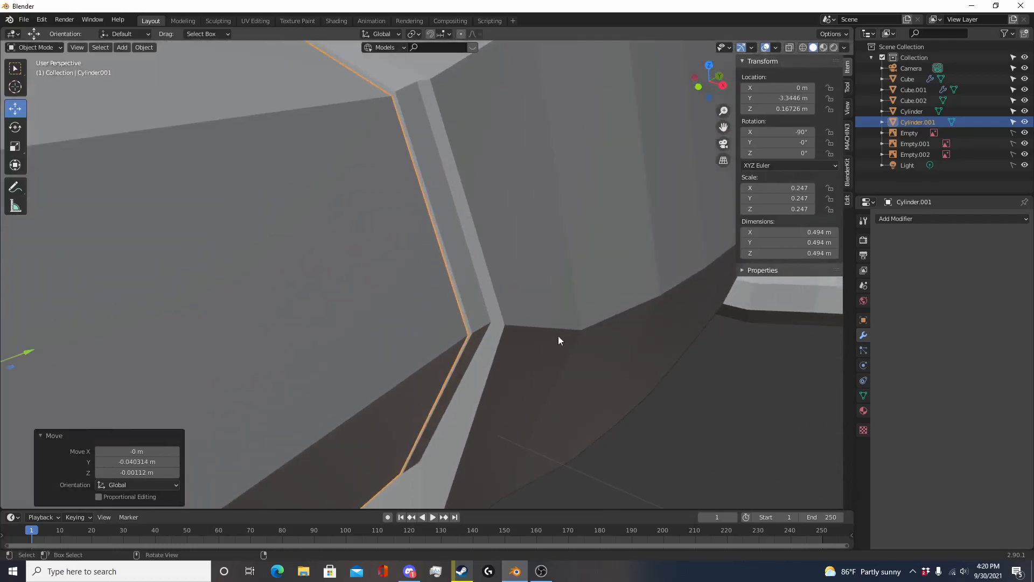
pyautogui.scroll(-5, 586, 333)
pyautogui.click(586, 332)
pyautogui.moveTo(472, 350); pyautogui.dragTo(358, 321, button='middle')
pyautogui.click(434, 326)
pyautogui.scroll(2, 399, 311)
pyautogui.press('g')
pyautogui.click(382, 307)
pyautogui.hotkey('alt', 'a')
pyautogui.moveTo(383, 312); pyautogui.dragTo(509, 345, button='middle')
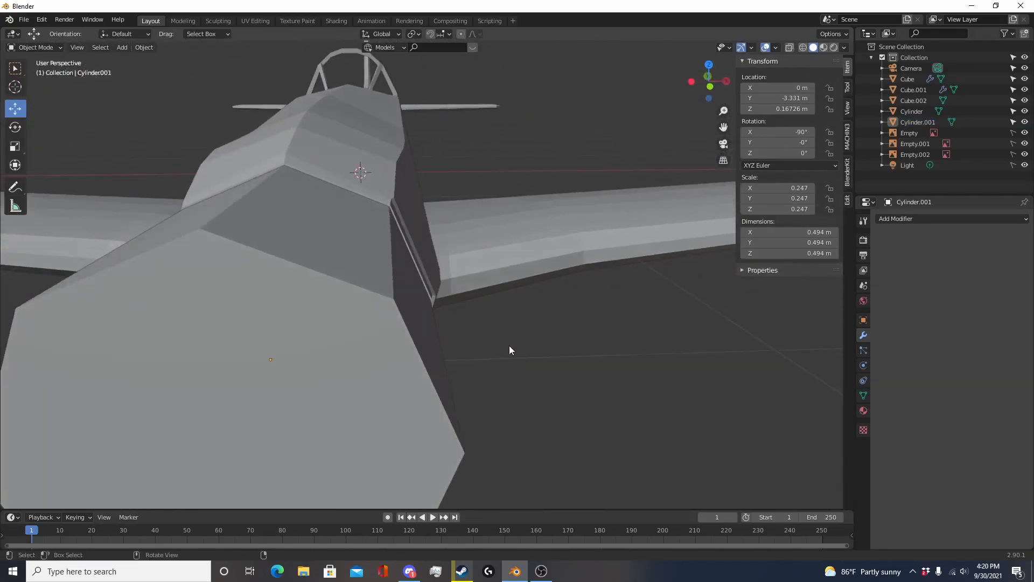
# Step: Move the cylinder's front vertices about 0.047 m forward to the blueprint spinner tip and scale them down to a small face
pyautogui.press('KP_3')
pyautogui.click(337, 264)
pyautogui.press('Tab')
pyautogui.hotkey('shift', 'z')
pyautogui.scroll(4, 353, 295)
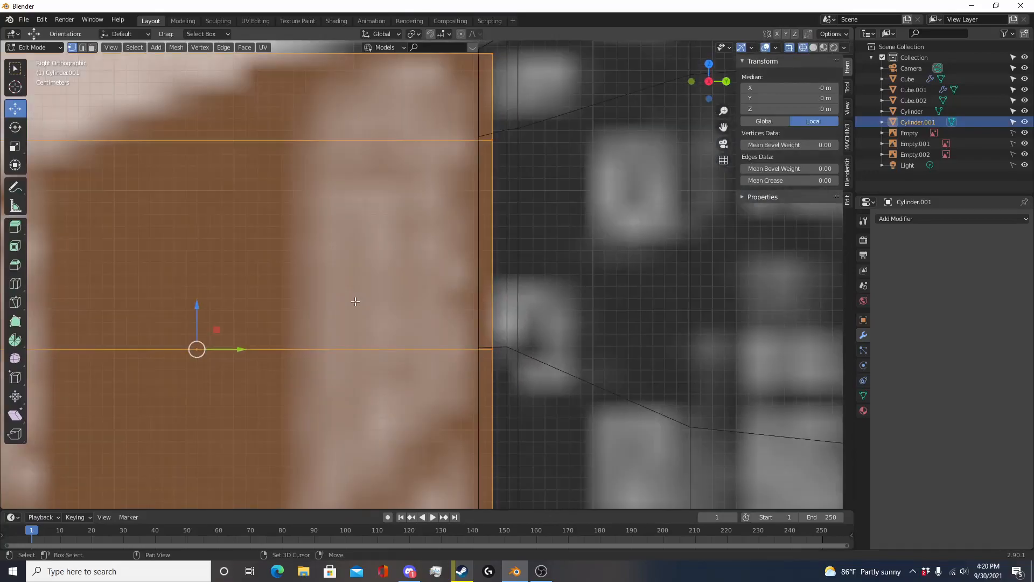
pyautogui.scroll(-7, 356, 298)
pyautogui.keyDown('shift'); pyautogui.moveTo(288, 361); pyautogui.dragTo(370, 351, button='middle'); pyautogui.keyUp('shift')
pyautogui.click(370, 351)
pyautogui.press('c')
pyautogui.click(372, 214)
pyautogui.press('Escape')
pyautogui.moveTo(401, 286); pyautogui.dragTo(389, 289)
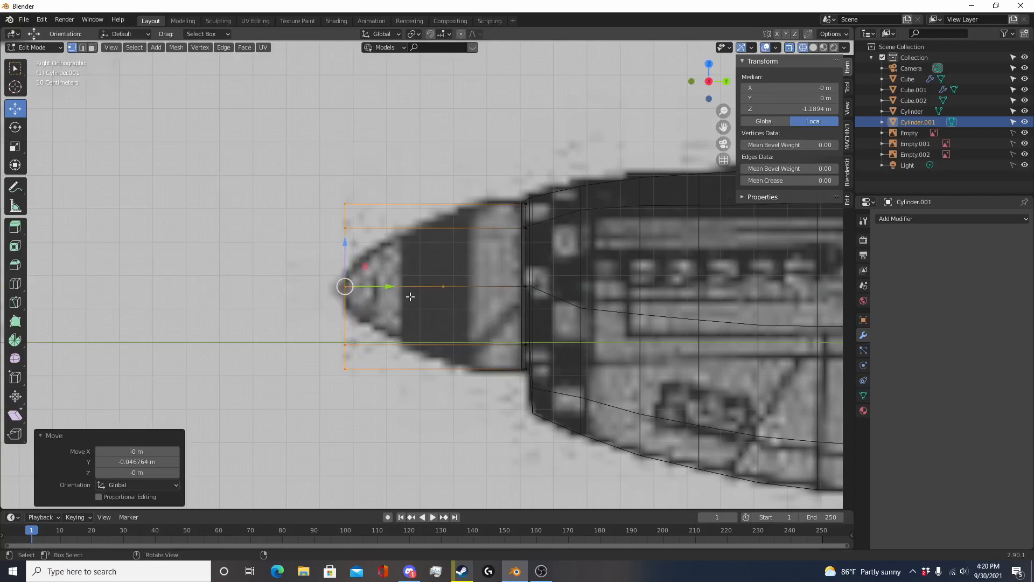
pyautogui.press('s')
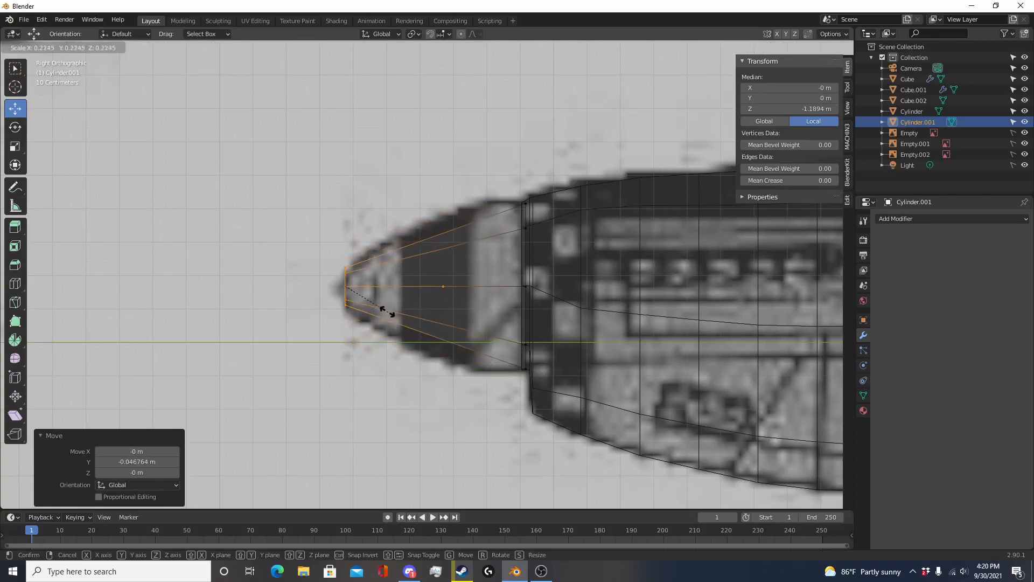
pyautogui.click(366, 307)
pyautogui.click(428, 239)
# Step: Add a loop cut midway along the spinner and scale it outward to the blueprint outline
pyautogui.hotkey('ctrl', 'r')
pyautogui.doubleClick(441, 226)
pyautogui.press('s')
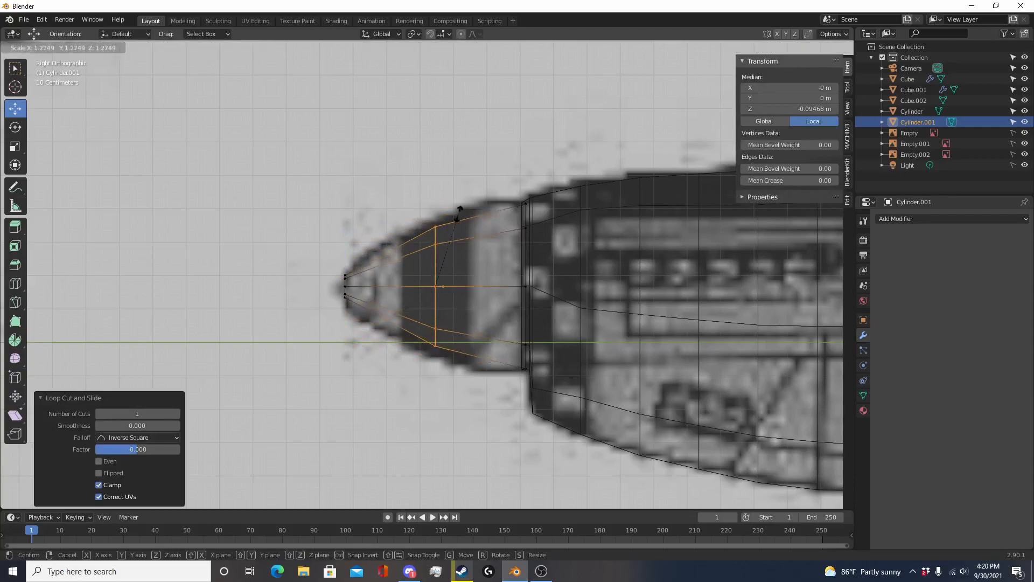
pyautogui.click(462, 210)
pyautogui.click(377, 219)
# Step: Add a loop cut halfway between the spinner's middle loop and its tip, and scale it out to the outline
pyautogui.hotkey('ctrl', 'r')
pyautogui.click(380, 233)
pyautogui.click(381, 227)
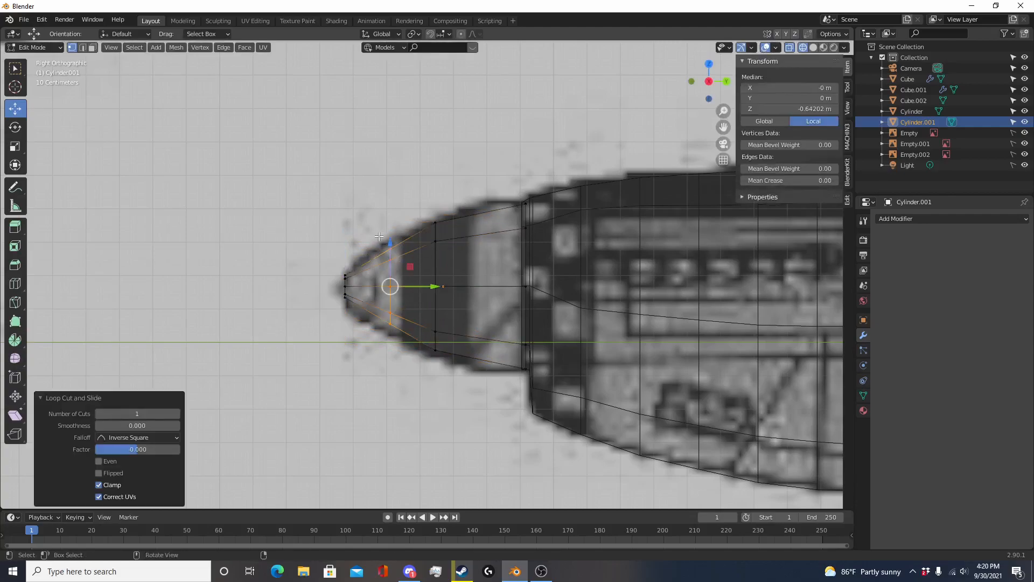
pyautogui.press('s')
pyautogui.click(401, 222)
pyautogui.click(402, 222)
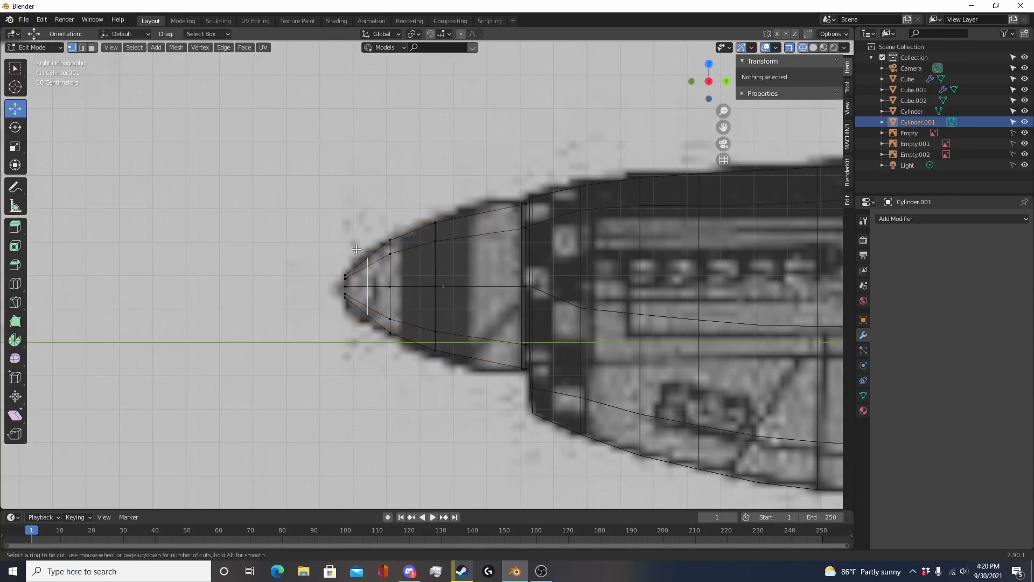
# Step: Add another loop cut just behind the spinner's tip face and enlarge it to round off the nose
pyautogui.hotkey('ctrl', 'r')
pyautogui.doubleClick(368, 252)
pyautogui.press('s')
pyautogui.click(381, 237)
pyautogui.click(416, 244)
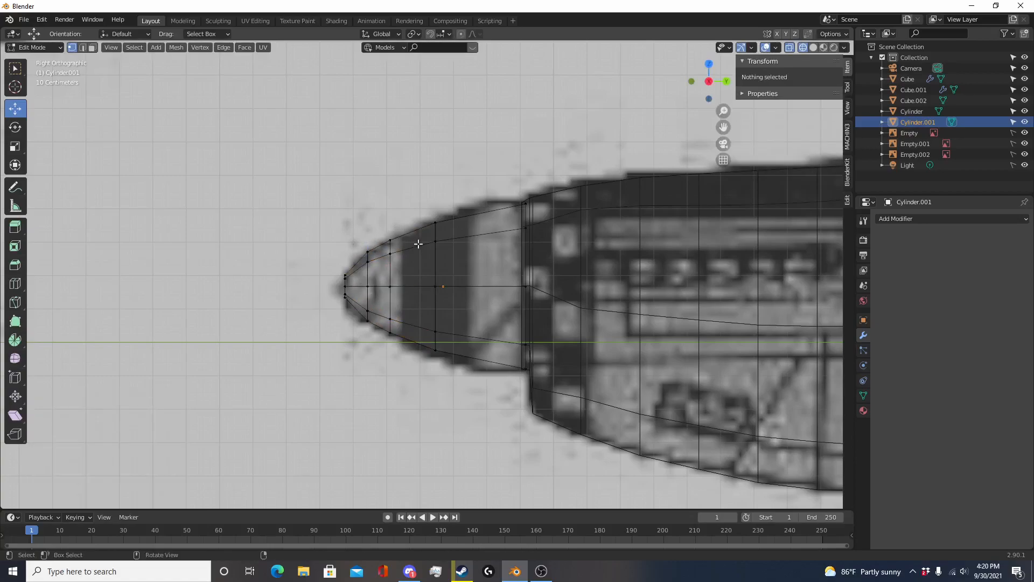
# Step: Add a loop cut between the spinner's middle loop and its base, and scale it by 1.075
pyautogui.hotkey('ctrl', 'r')
pyautogui.doubleClick(492, 222)
pyautogui.press('s')
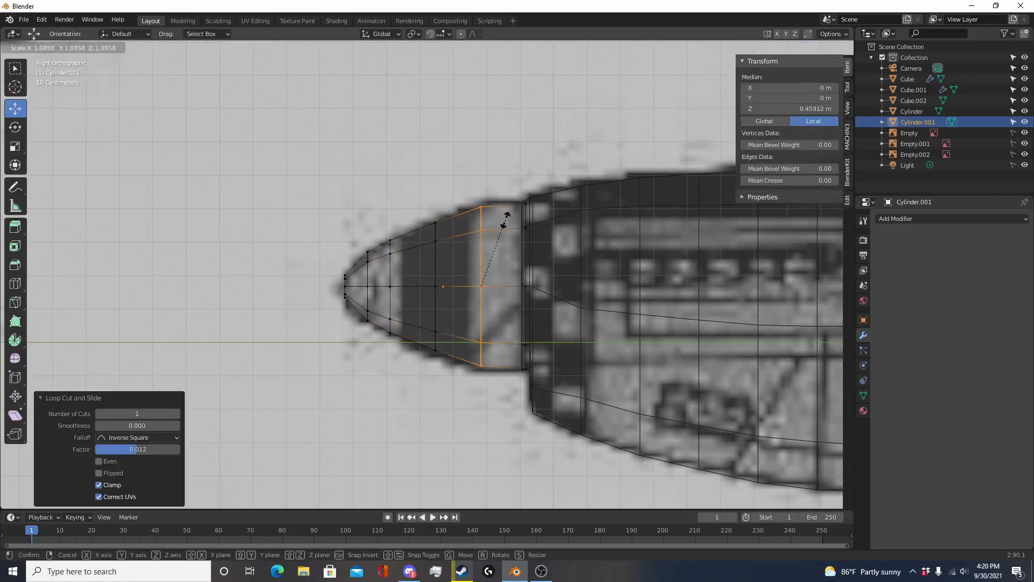
pyautogui.click(505, 218)
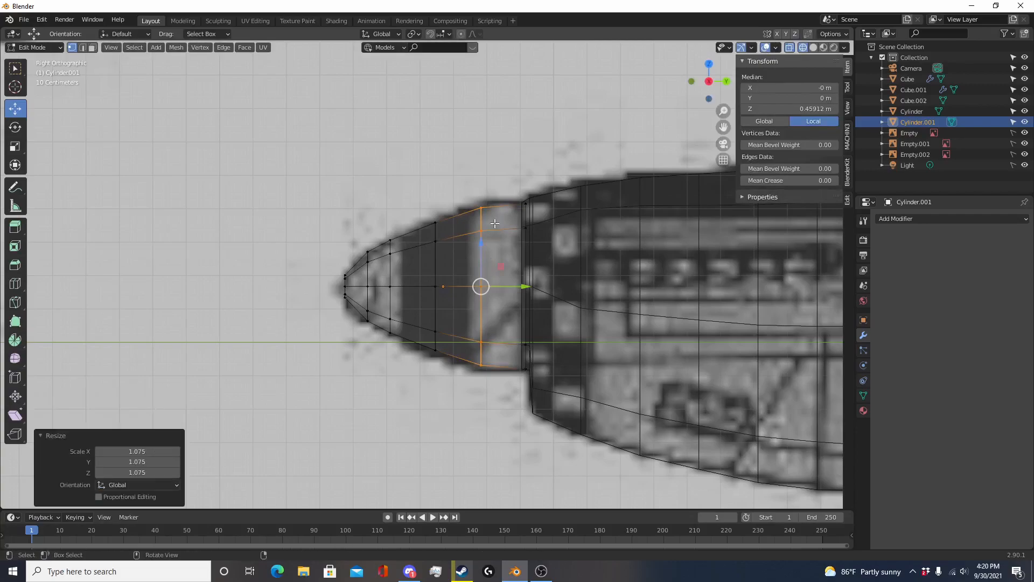
# Step: Enlarge the spinner's middle loop and the next loop forward slightly to follow the blueprint curve
pyautogui.click(441, 302)
pyautogui.keyDown('alt'); pyautogui.click(436, 307); pyautogui.keyUp('alt')
pyautogui.press('s')
pyautogui.click(555, 306)
pyautogui.click(405, 310)
pyautogui.keyDown('alt'); pyautogui.click(391, 307); pyautogui.keyUp('alt')
pyautogui.press('s')
pyautogui.click(483, 311)
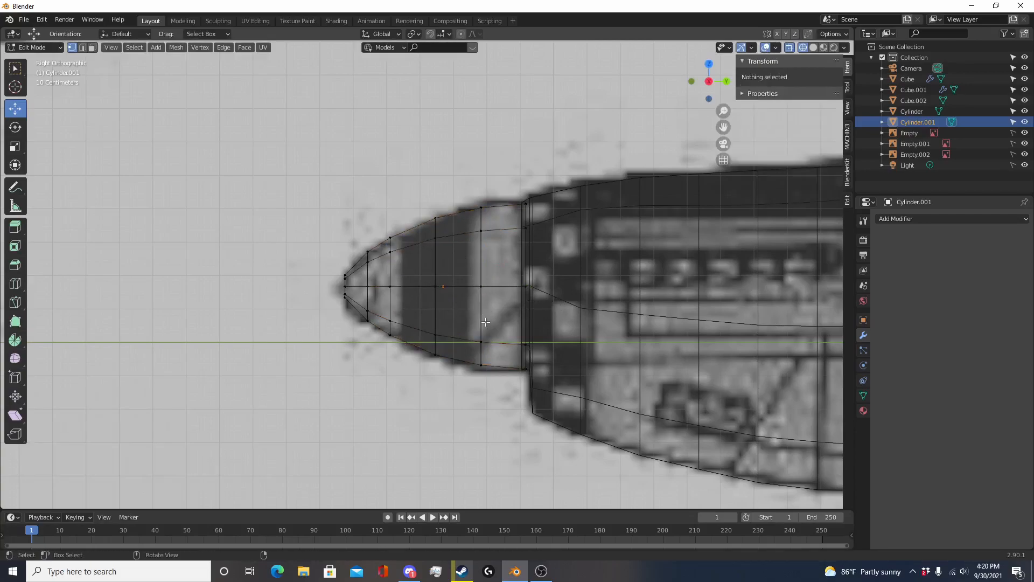
# Step: Leave mesh editing and examine the whole plane from underneath and from the side, selecting the wing
pyautogui.press('Tab')
pyautogui.scroll(-6, 566, 407)
pyautogui.moveTo(444, 388); pyautogui.dragTo(450, 250, button='middle')
pyautogui.scroll(3, 452, 400)
pyautogui.scroll(2, 451, 250)
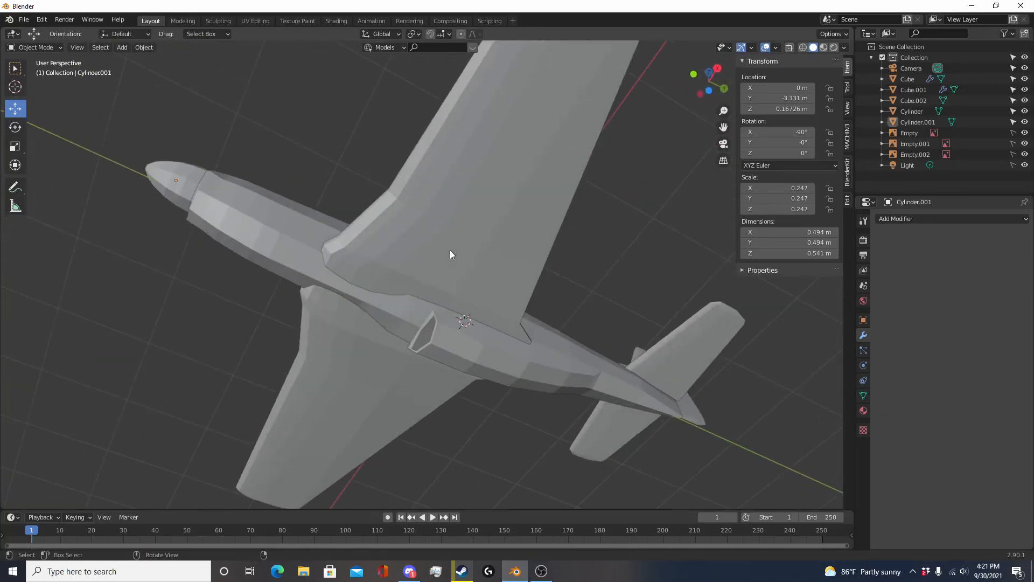
pyautogui.click(455, 249)
pyautogui.moveTo(381, 274); pyautogui.dragTo(375, 360, button='middle')
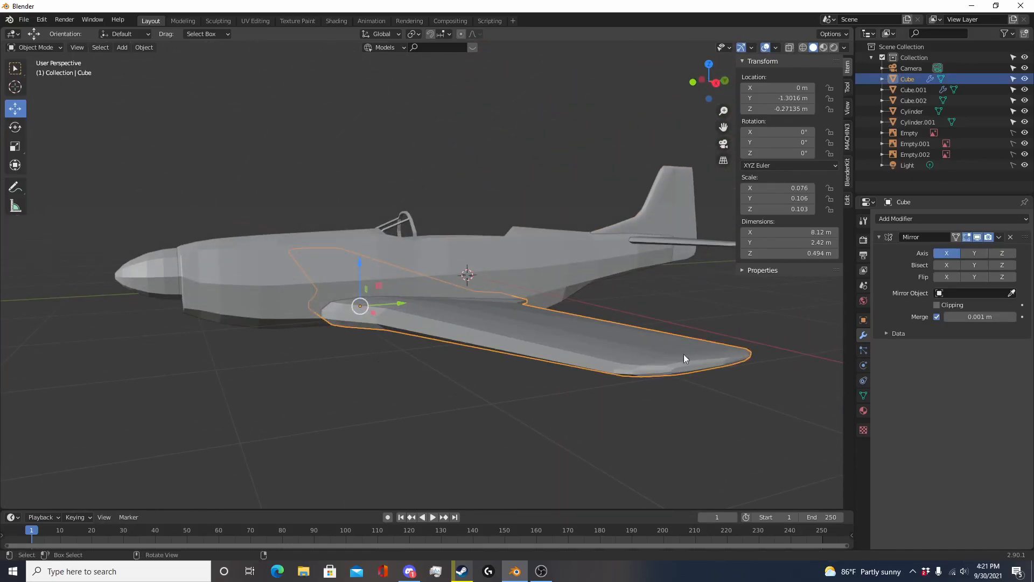
pyautogui.moveTo(266, 161); pyautogui.dragTo(369, 371, button='middle')
pyautogui.scroll(3, 369, 339)
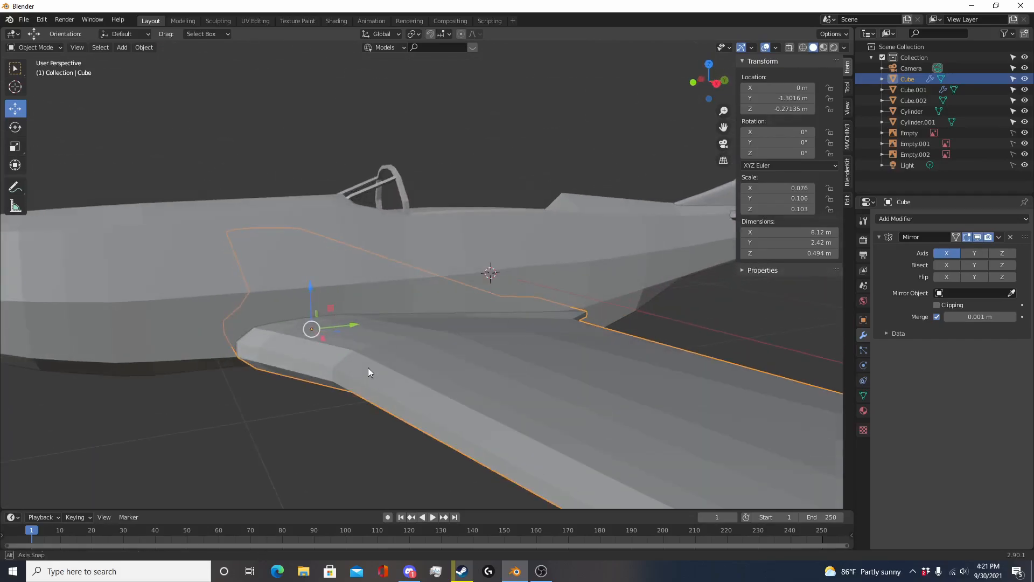
pyautogui.scroll(-6, 360, 381)
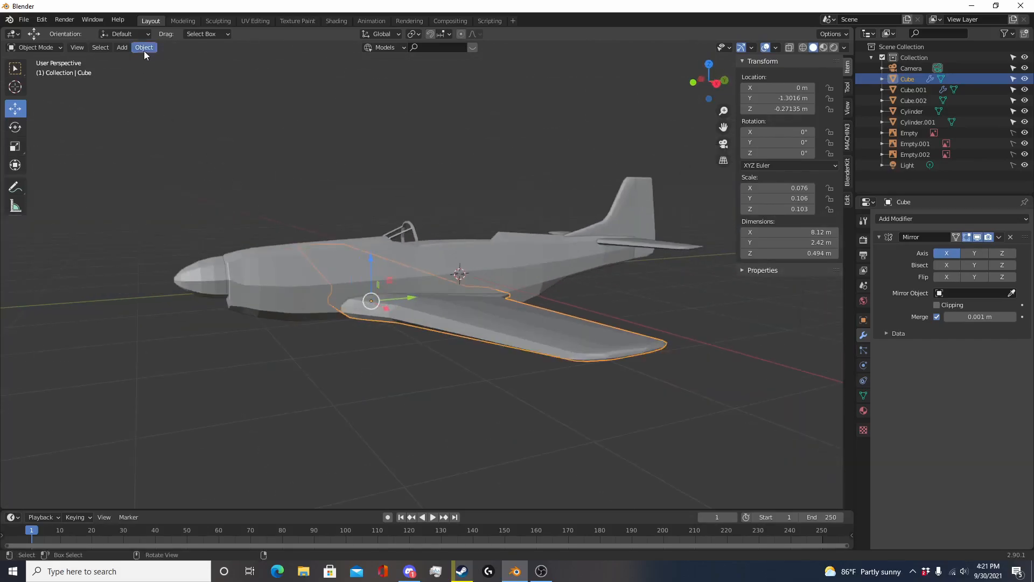
# Step: Apply smooth shading to the wing and inspect its surface up close
pyautogui.click(144, 49)
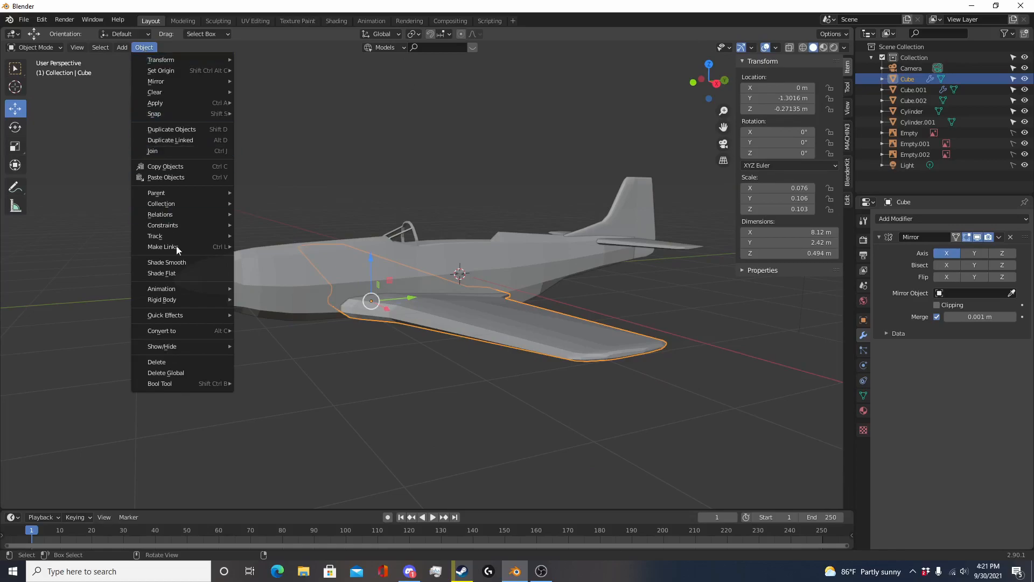
pyautogui.click(184, 273)
pyautogui.moveTo(261, 339); pyautogui.dragTo(489, 292, button='middle')
pyautogui.scroll(4, 426, 333)
pyautogui.moveTo(504, 248); pyautogui.dragTo(511, 354, button='middle')
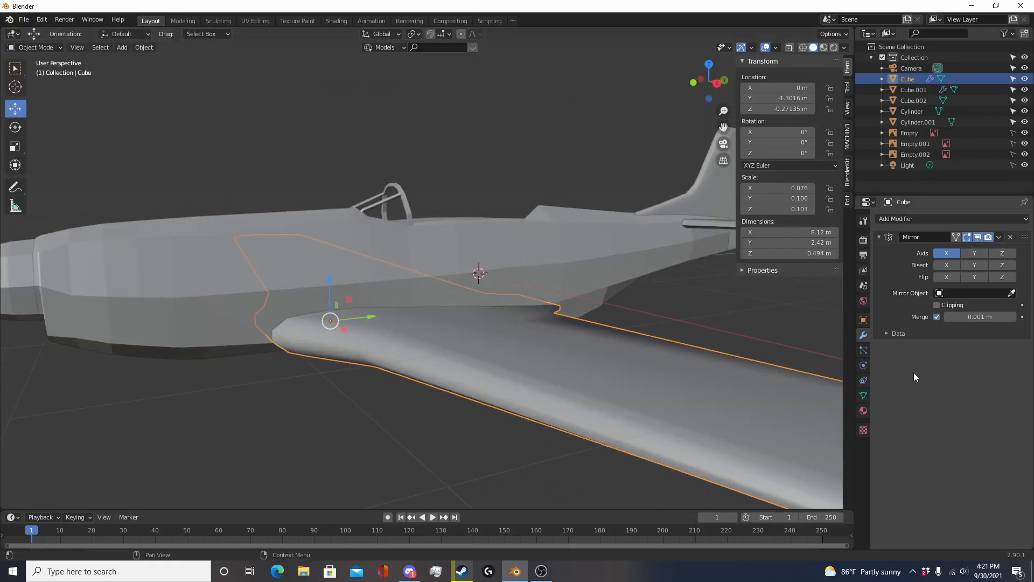
# Step: Enable Auto Smooth on the wing's normals with a 45° angle and check the shading from underneath and above
pyautogui.click(862, 396)
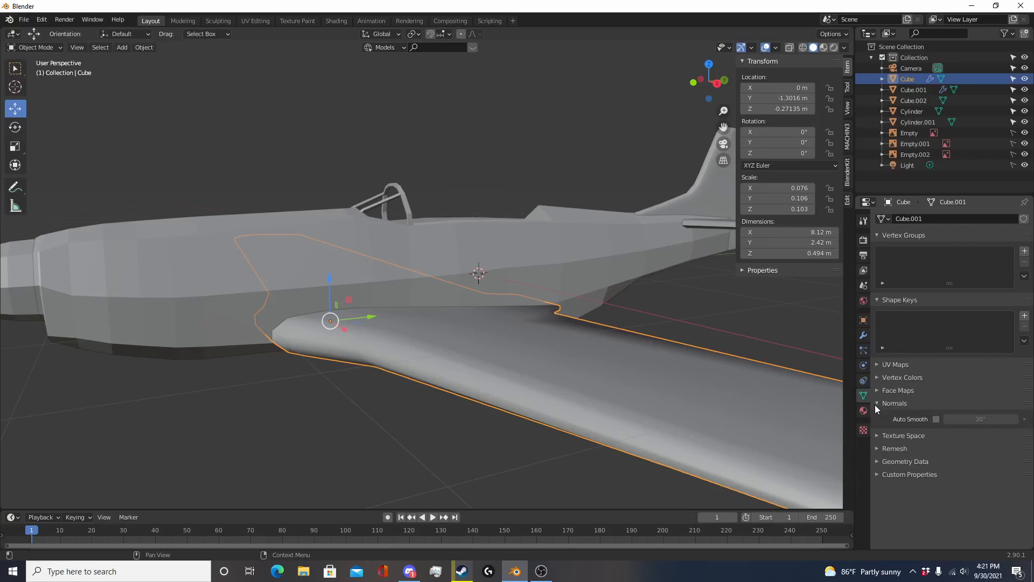
pyautogui.click(937, 421)
pyautogui.click(977, 420)
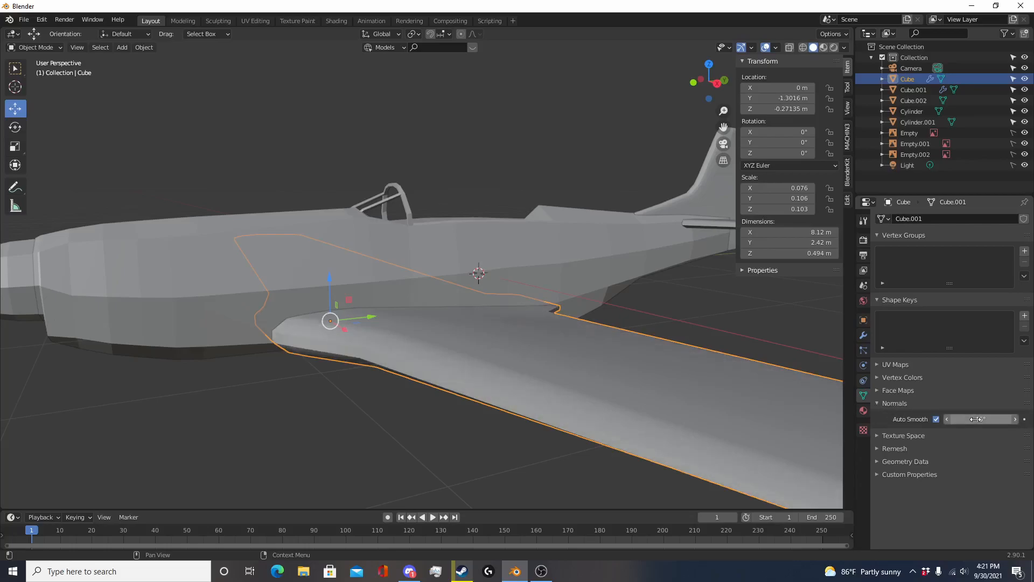
pyautogui.scroll(-4, 616, 364)
pyautogui.click(616, 364)
pyautogui.moveTo(616, 364); pyautogui.dragTo(452, 324, button='middle')
pyautogui.scroll(4, 560, 325)
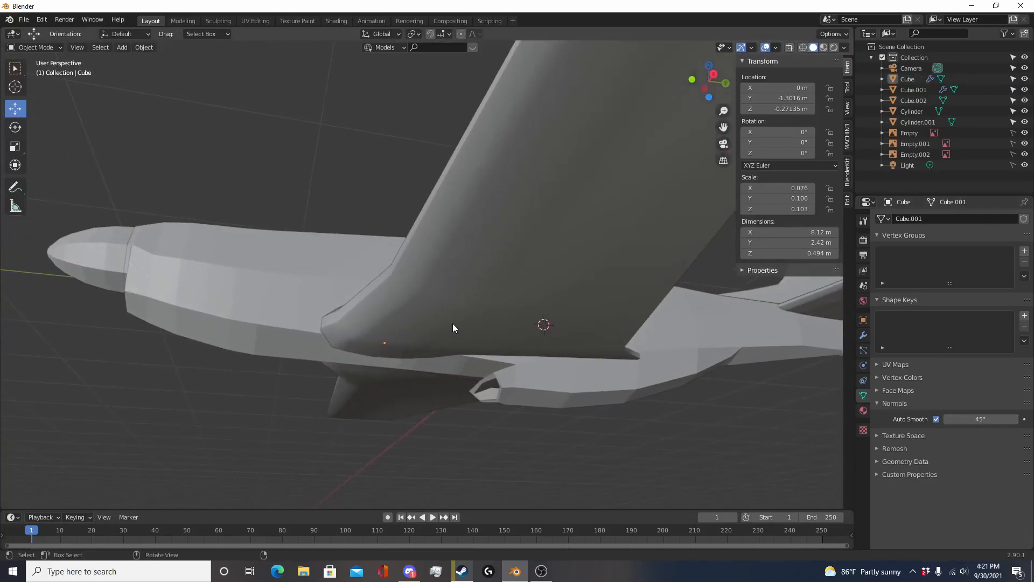
pyautogui.moveTo(452, 328); pyautogui.dragTo(357, 376, button='middle')
# Step: Apply smooth shading to the fuselage and enable Auto Smooth on its normals with a 45° angle
pyautogui.click(438, 306)
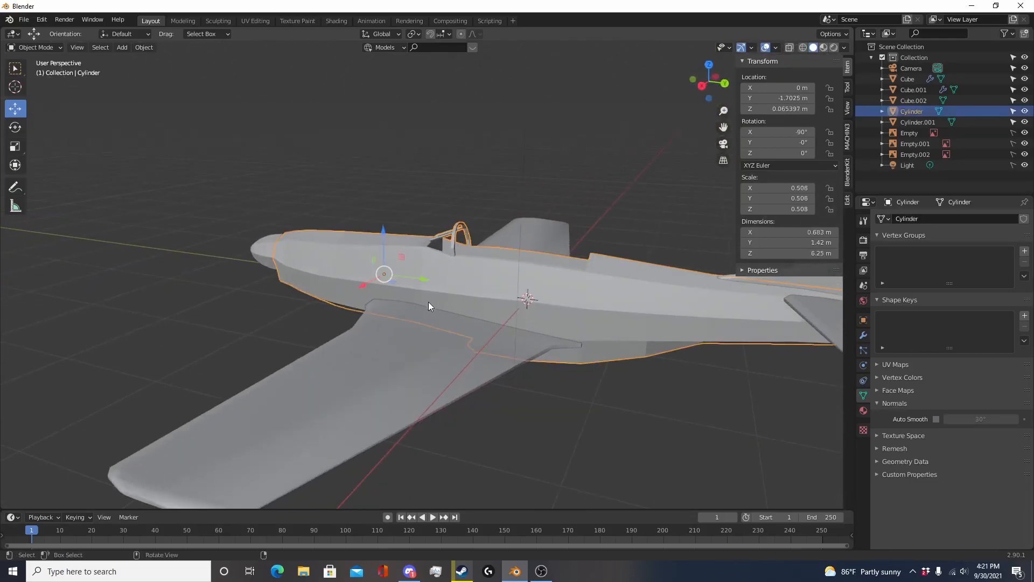
pyautogui.moveTo(432, 302); pyautogui.dragTo(384, 286, button='middle')
pyautogui.click(144, 47)
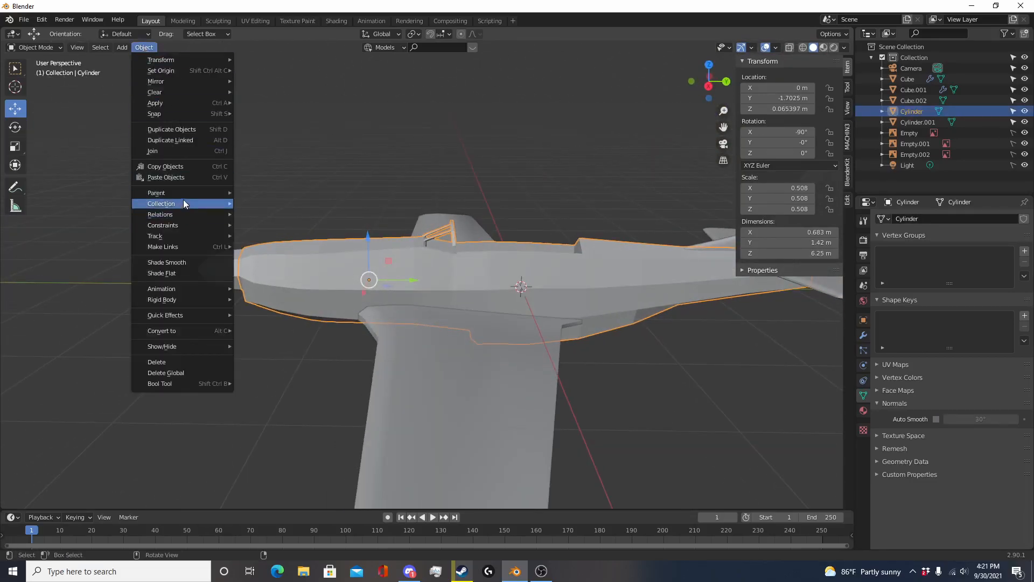
pyautogui.click(188, 263)
pyautogui.click(936, 419)
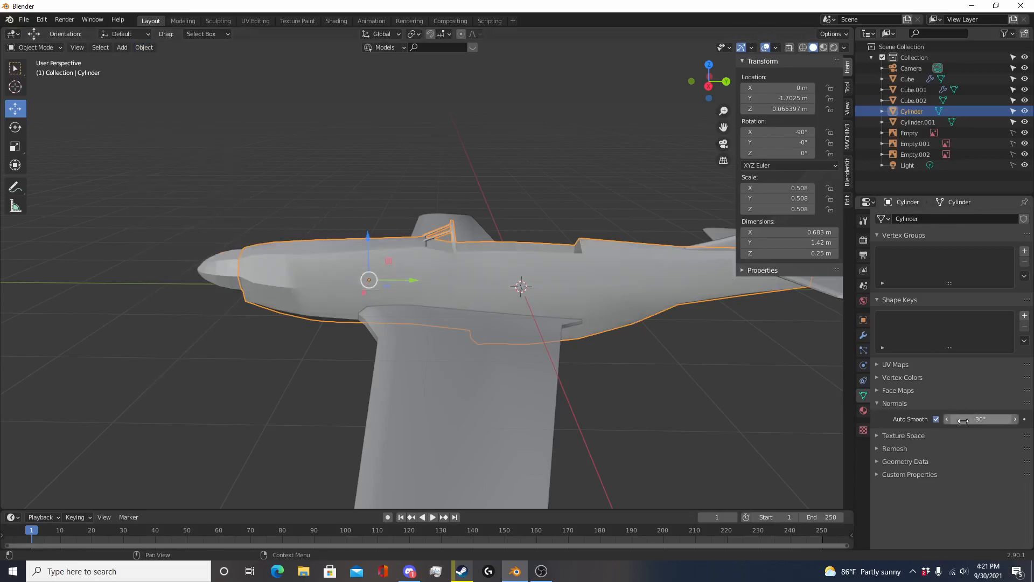
pyautogui.click(976, 423)
pyautogui.write('45')
pyautogui.press('Return')
pyautogui.scroll(-1, 442, 310)
pyautogui.moveTo(358, 309); pyautogui.dragTo(460, 348, button='middle')
# Step: Turn off Auto Smooth on the fuselage and return it to flat shading
pyautogui.click(938, 420)
pyautogui.moveTo(458, 231); pyautogui.dragTo(442, 244, button='middle')
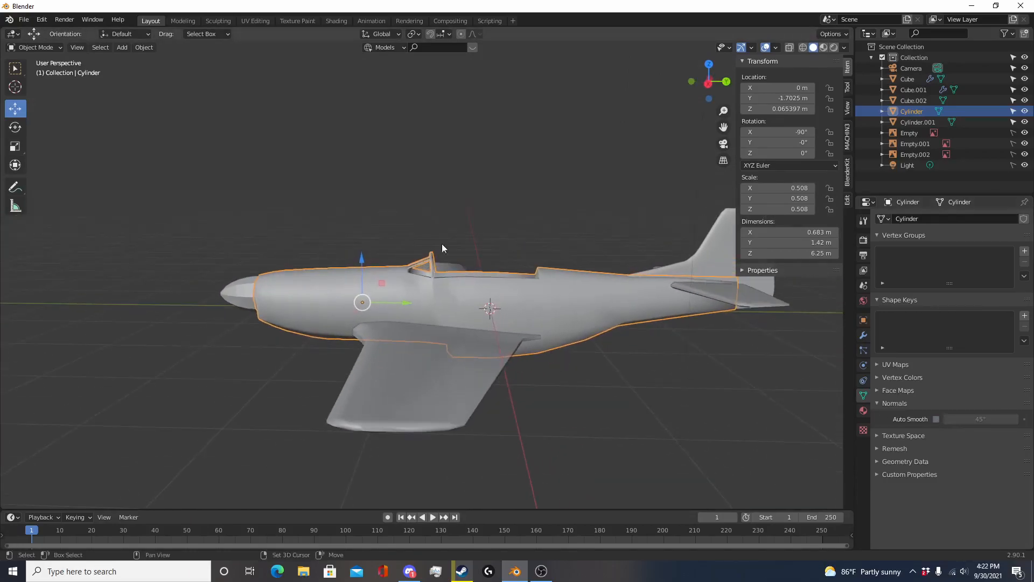
pyautogui.click(144, 47)
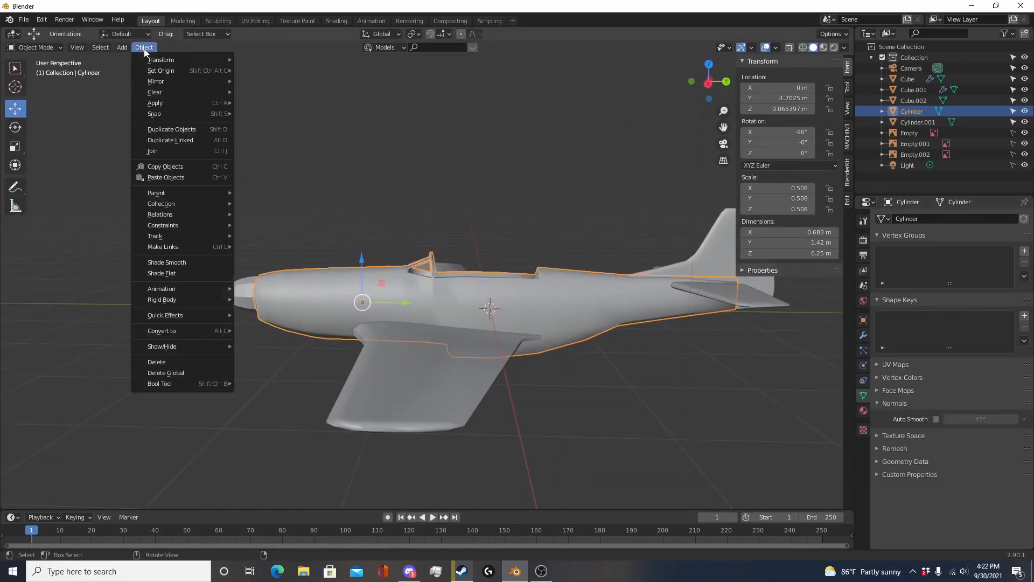
pyautogui.click(189, 273)
# Step: Examine the whole plane from the front and side, picking the propeller spinner at the nose
pyautogui.moveTo(189, 275); pyautogui.dragTo(409, 387, button='middle')
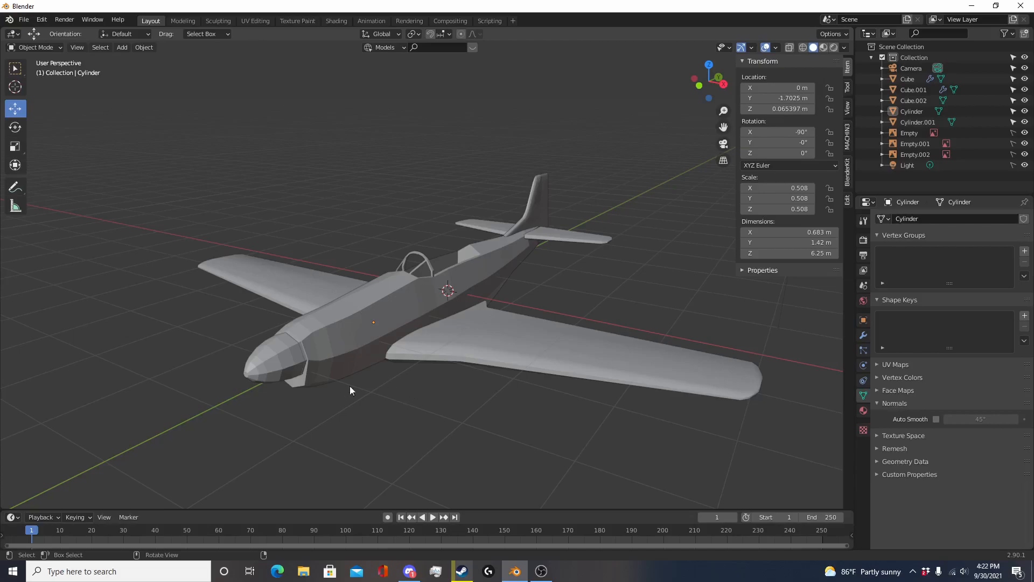
pyautogui.click(286, 365)
pyautogui.moveTo(286, 365); pyautogui.dragTo(405, 418, button='middle')
pyautogui.scroll(-5, 470, 475)
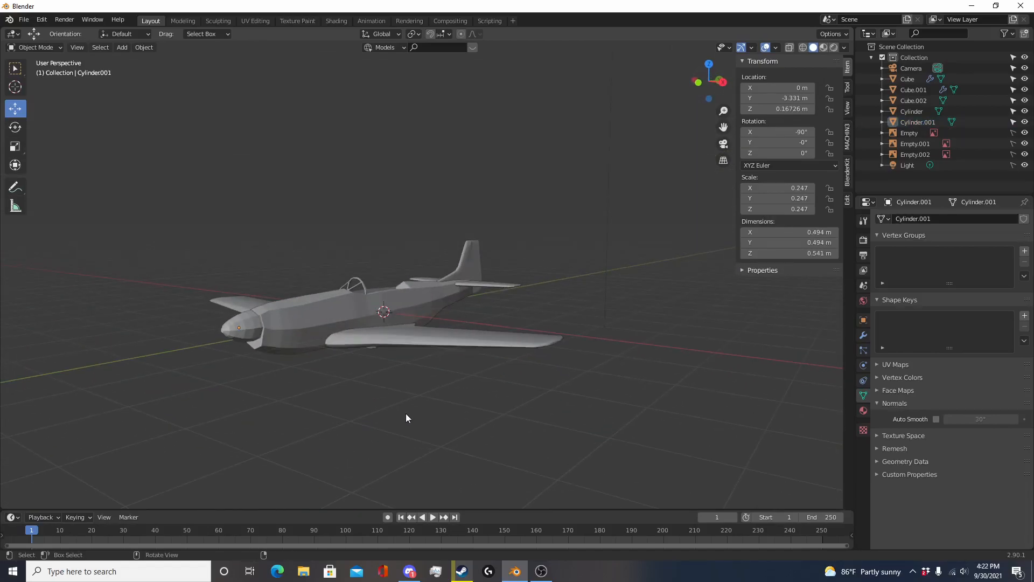